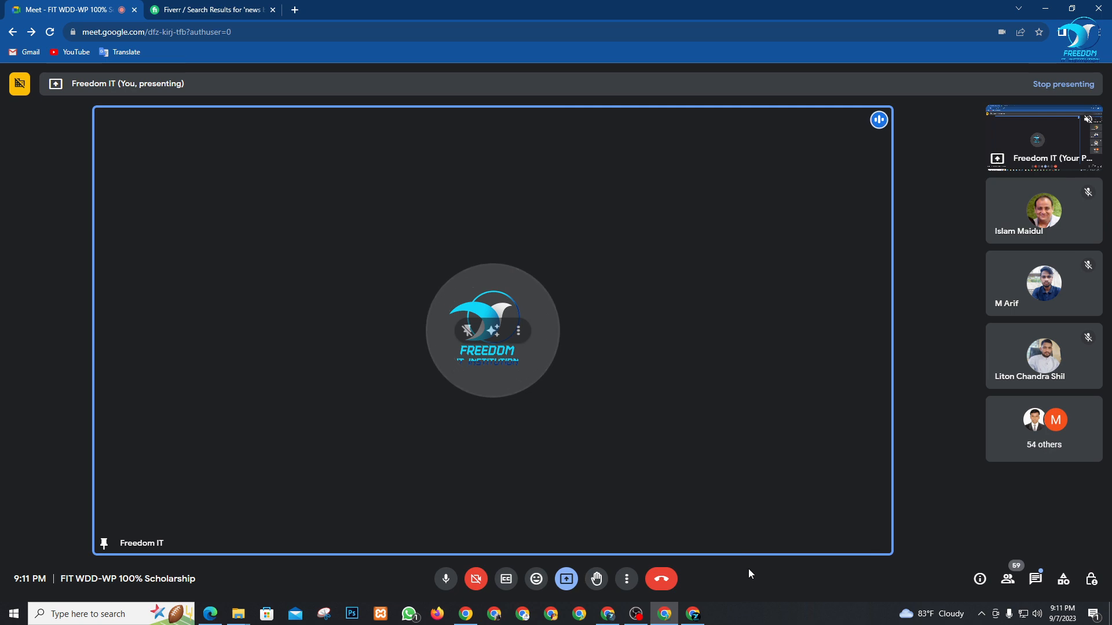
- Switch from the Google Meet window to the WordPress browser window and view the site's front page
click(608, 614)
click(1102, 6)
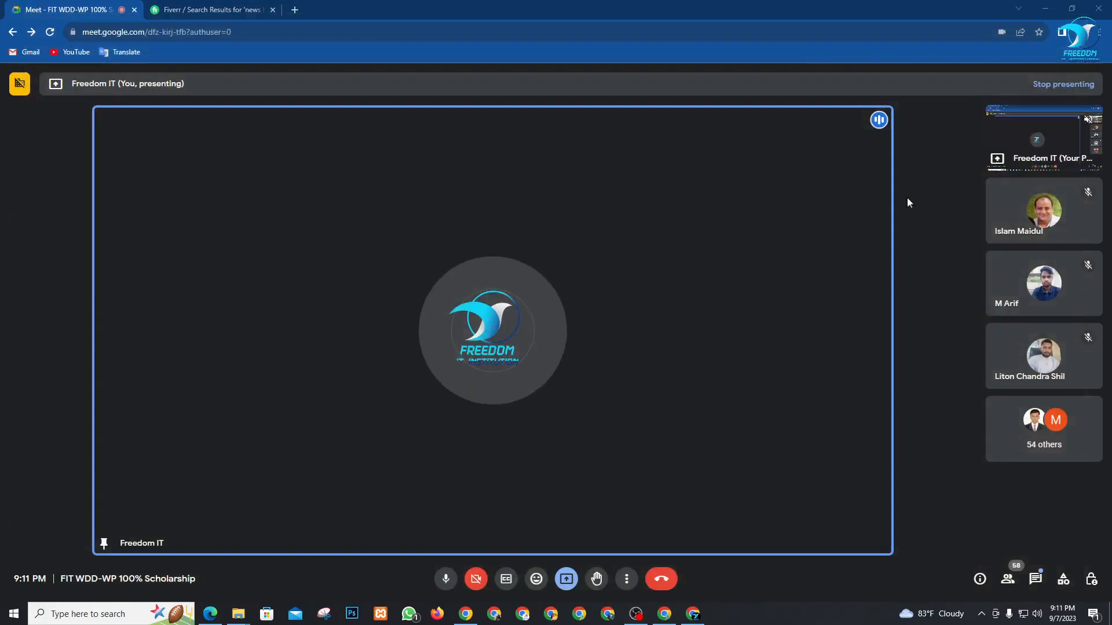
click(692, 616)
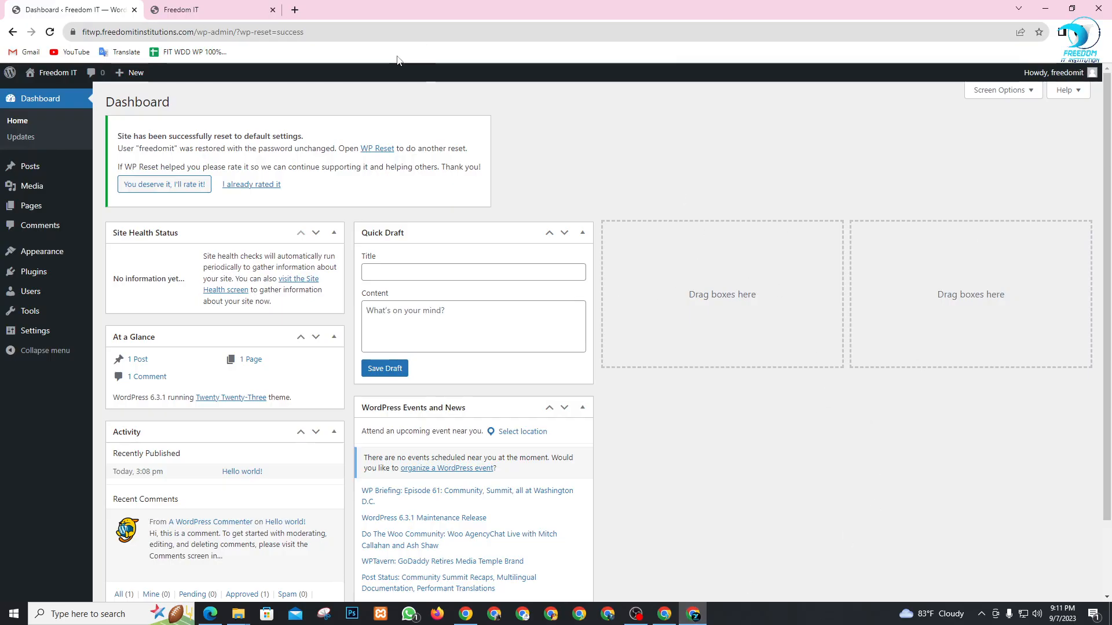
click(174, 10)
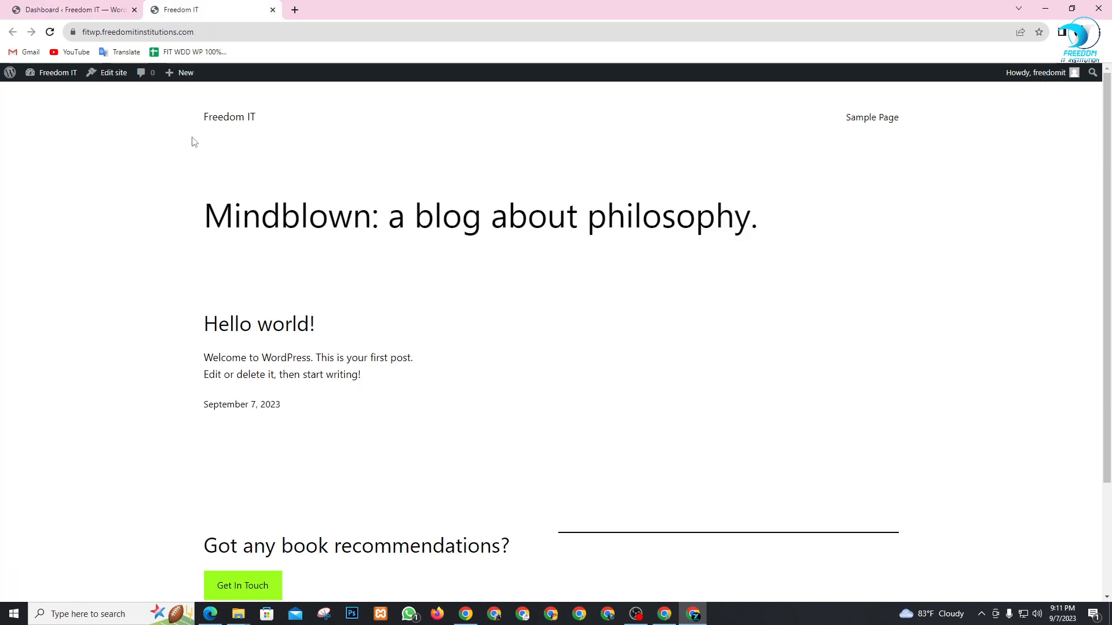
- Delete the installed Willex theme from the WordPress dashboard
click(67, 8)
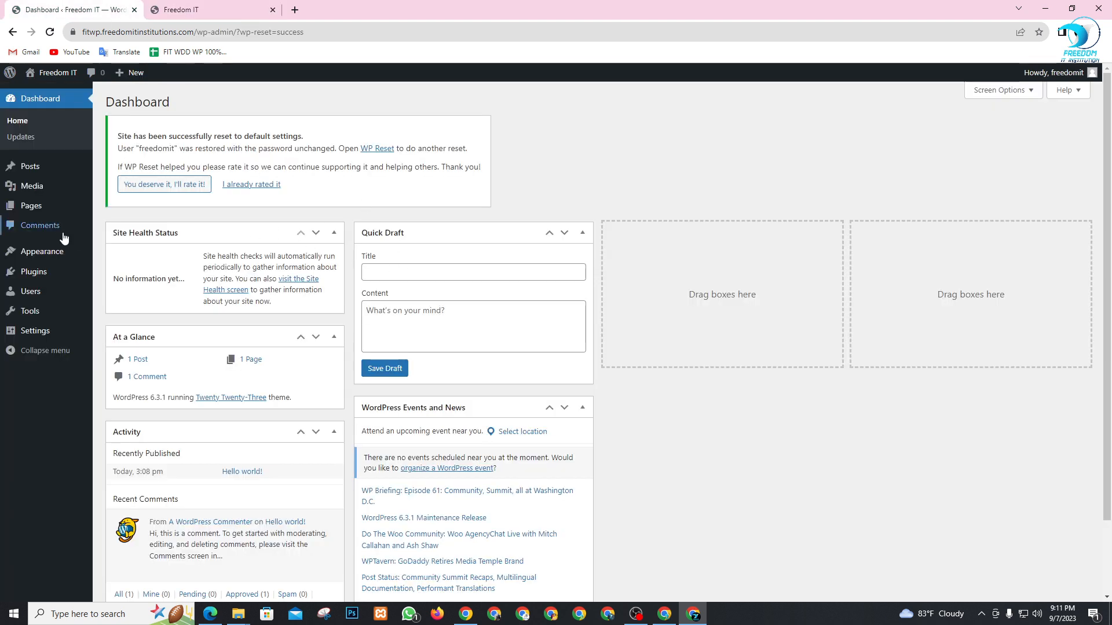
mouse_move(50, 254)
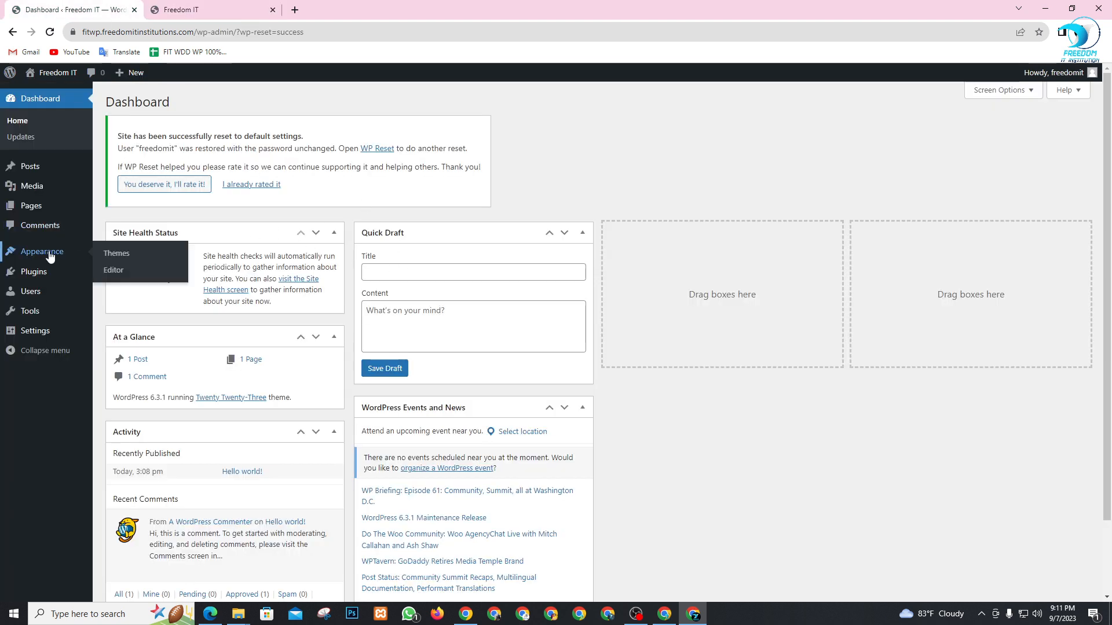
click(118, 256)
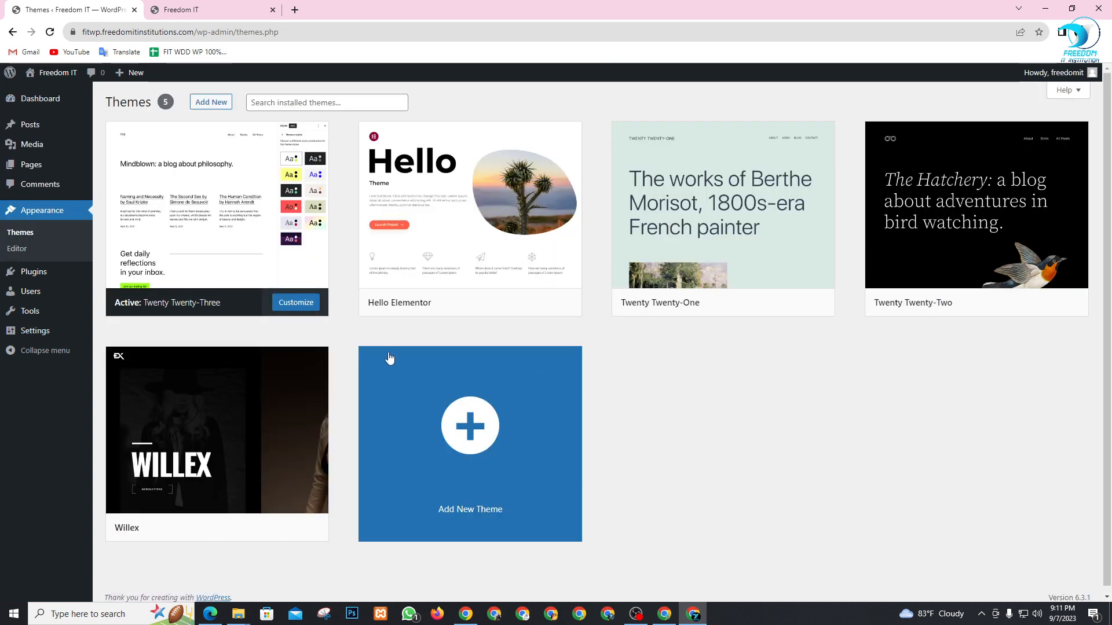
mouse_move(249, 385)
click(242, 438)
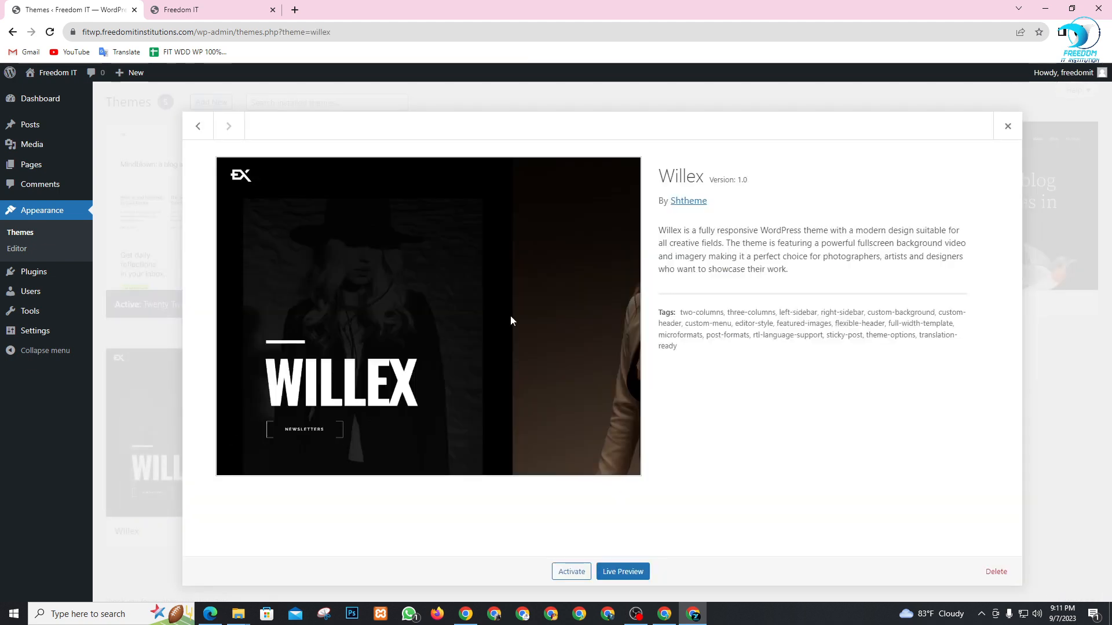
click(993, 573)
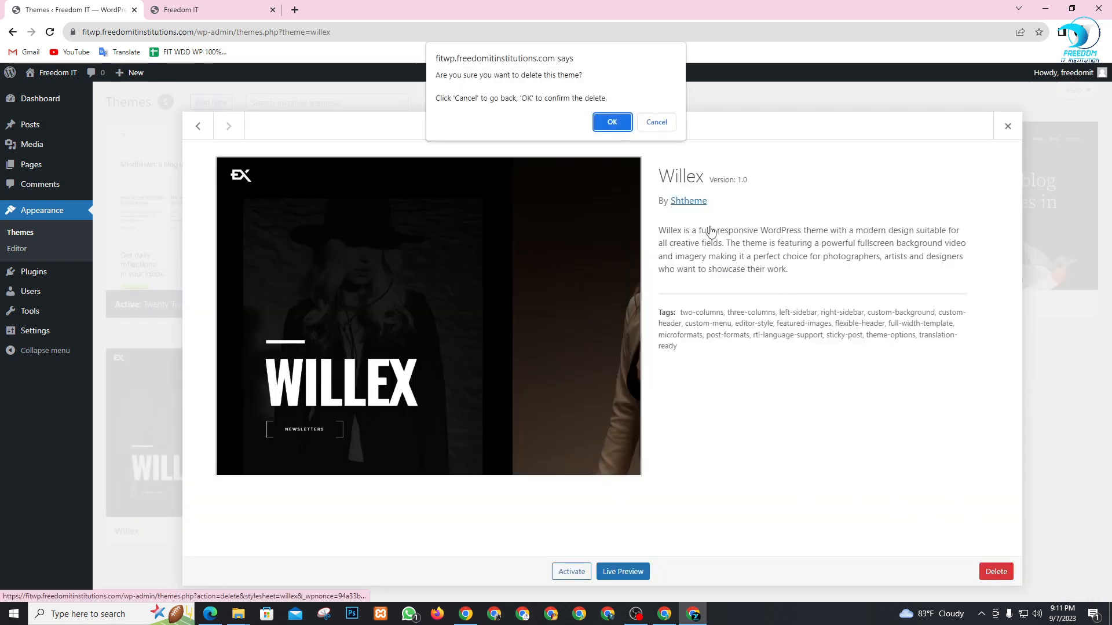
click(608, 120)
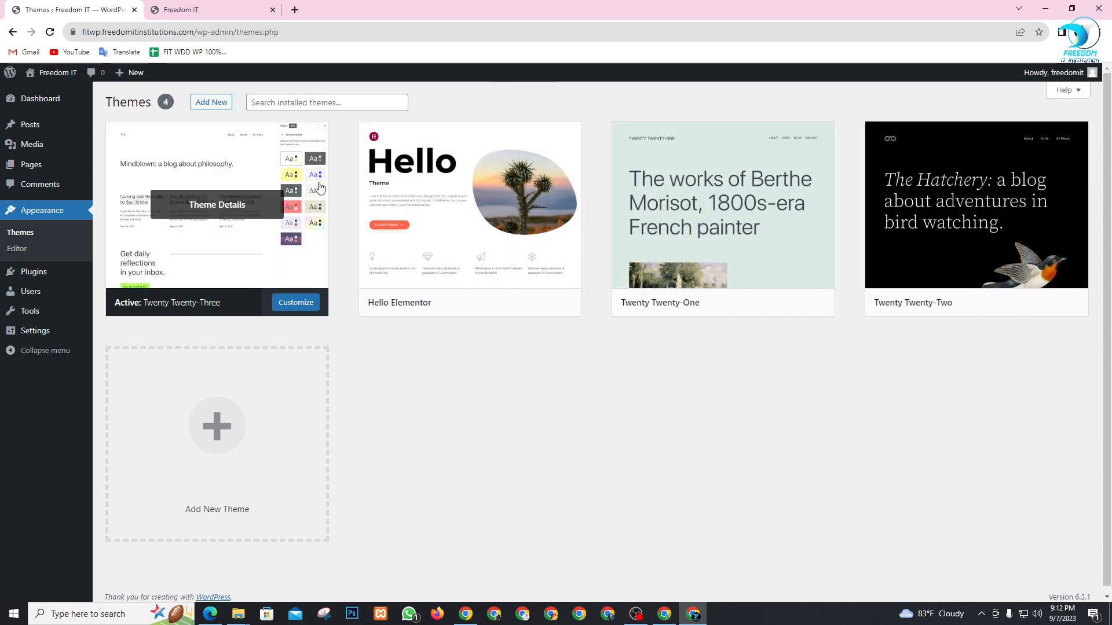
- Upload newsprk_theme.zip from the Newsprk version 5.1.0 folder as a new theme and install it
click(210, 102)
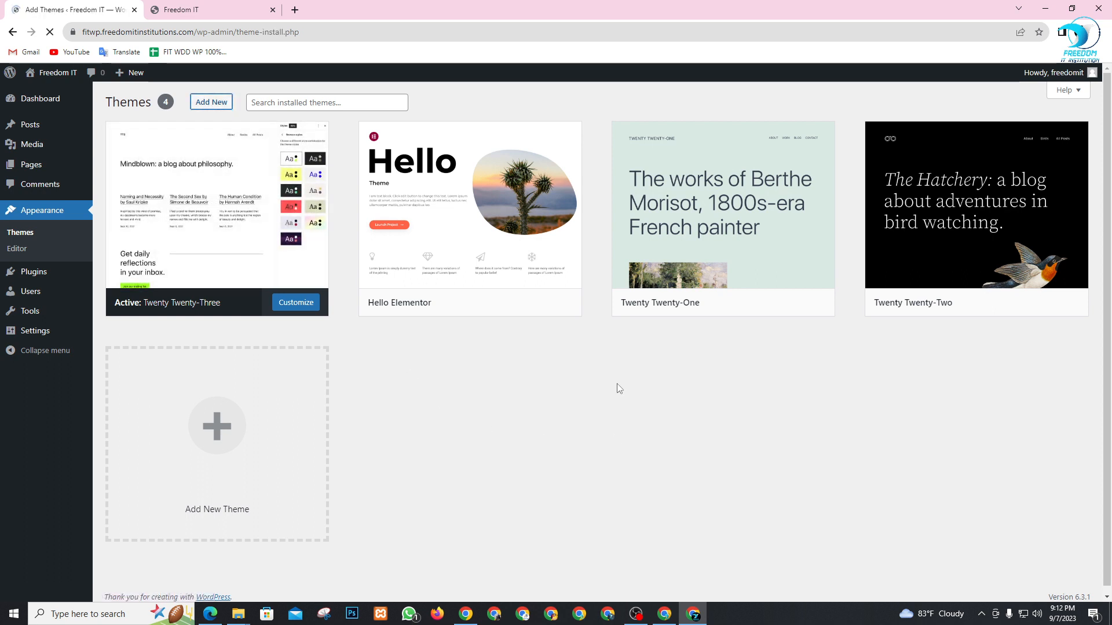
mouse_move(238, 614)
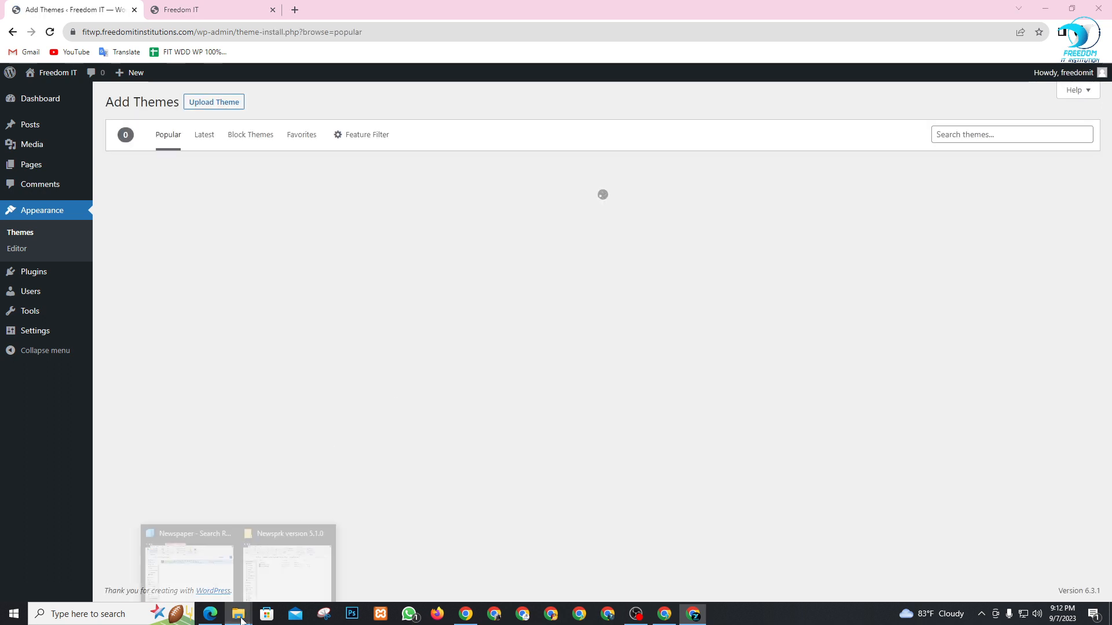
click(286, 527)
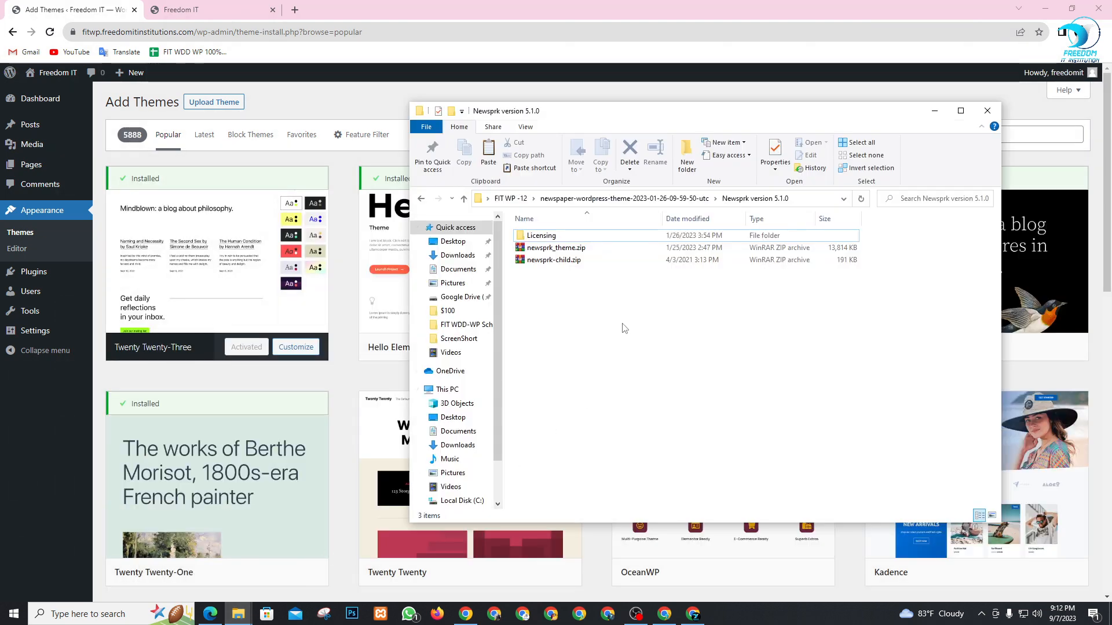
click(216, 105)
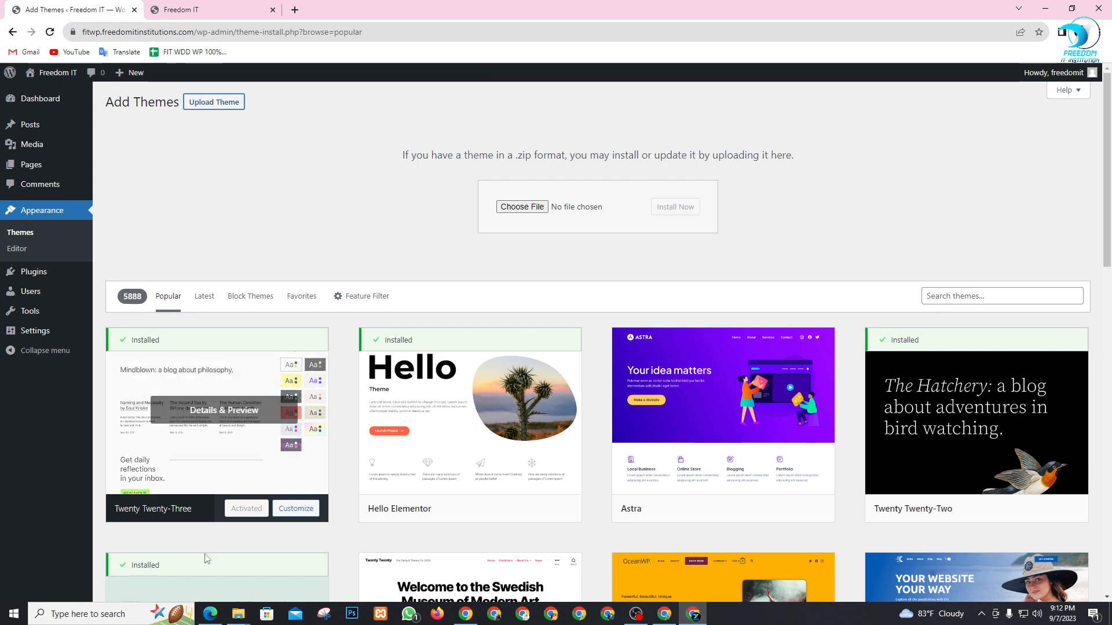
mouse_move(238, 614)
click(297, 567)
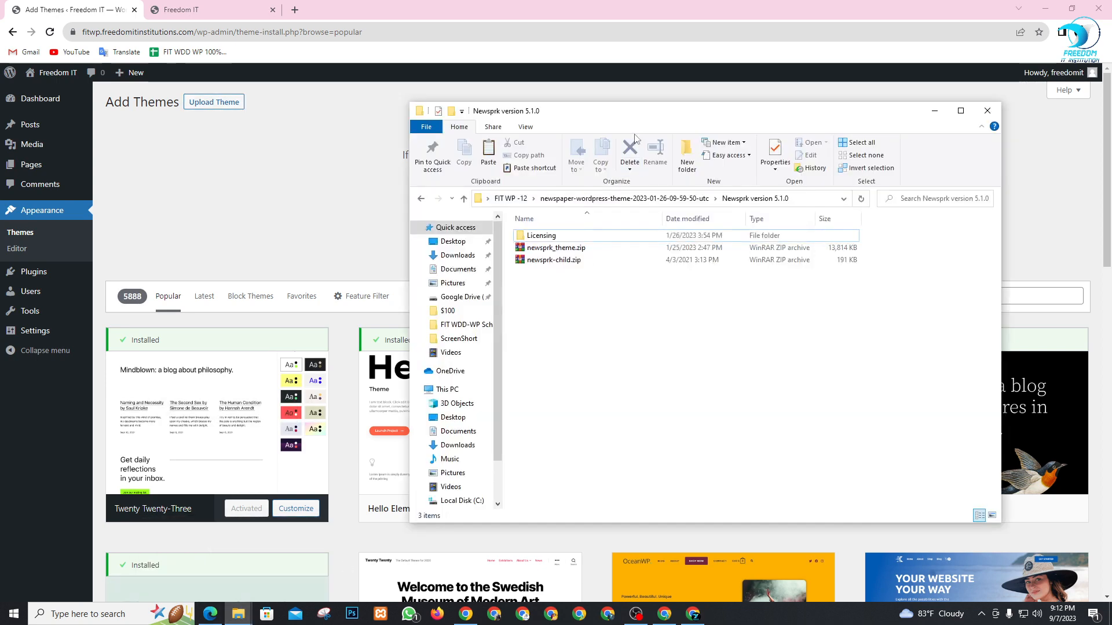
drag(630, 116, 460, 345)
click(418, 479)
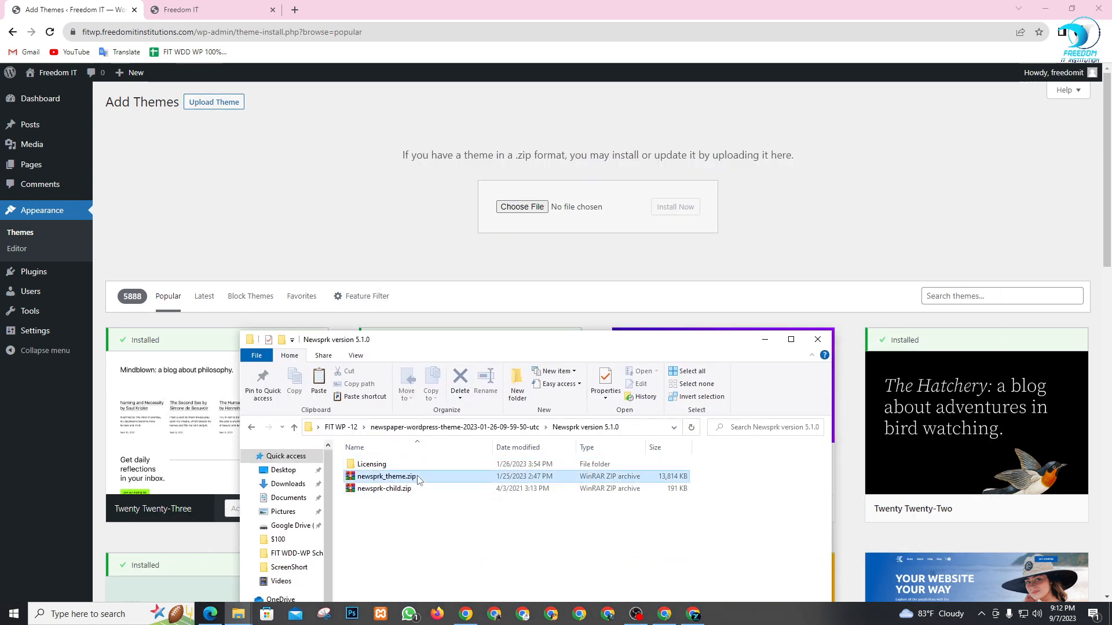
drag(472, 481, 536, 220)
click(677, 216)
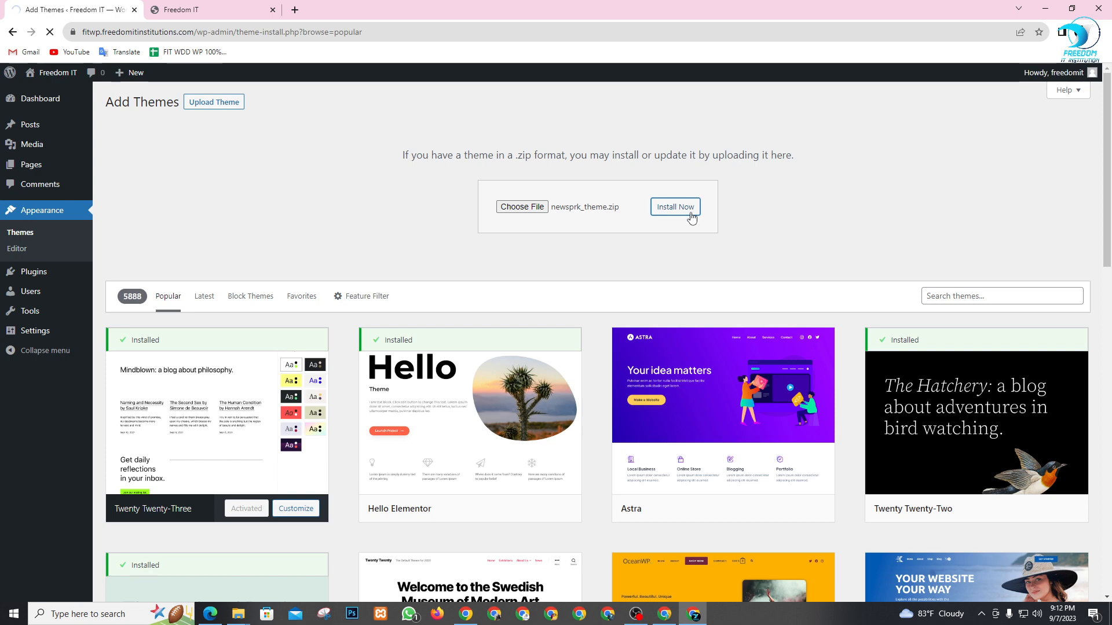
key(alt+Tab)
key(alt+Tab)
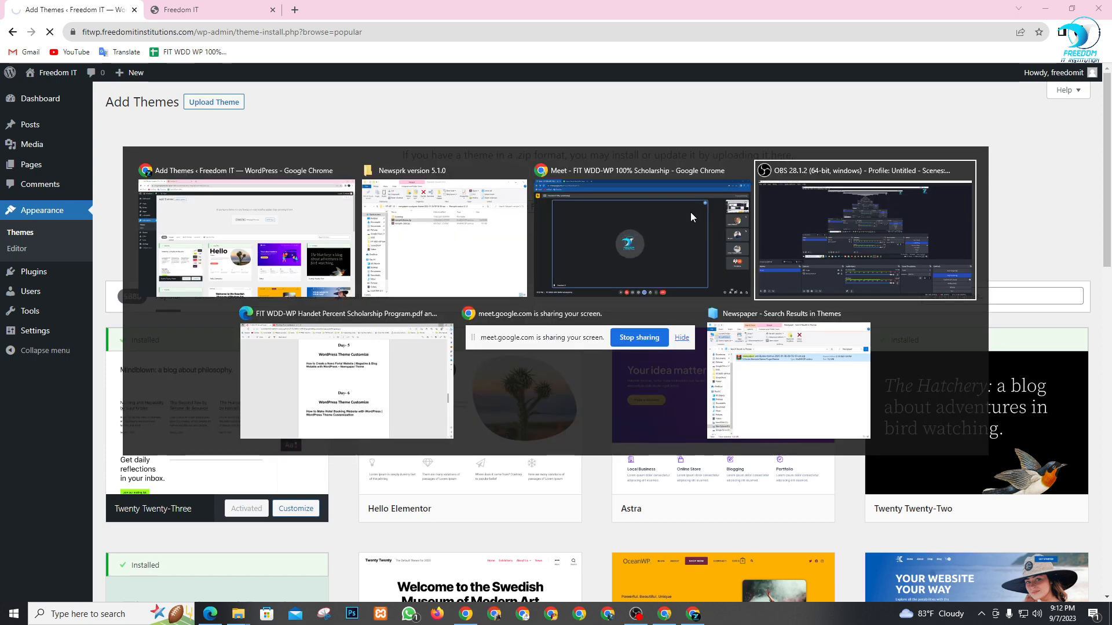
key(alt+Tab)
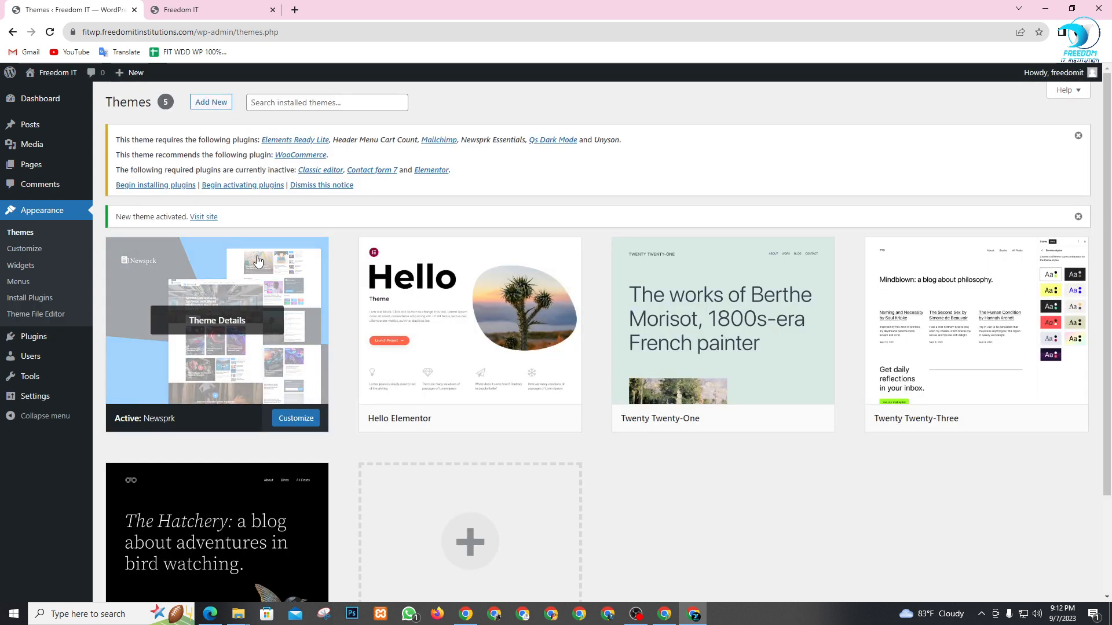
- Upload newsprk-child.zip from the Newsprk version 5.1.0 folder as a new theme, then install and activate it
click(216, 103)
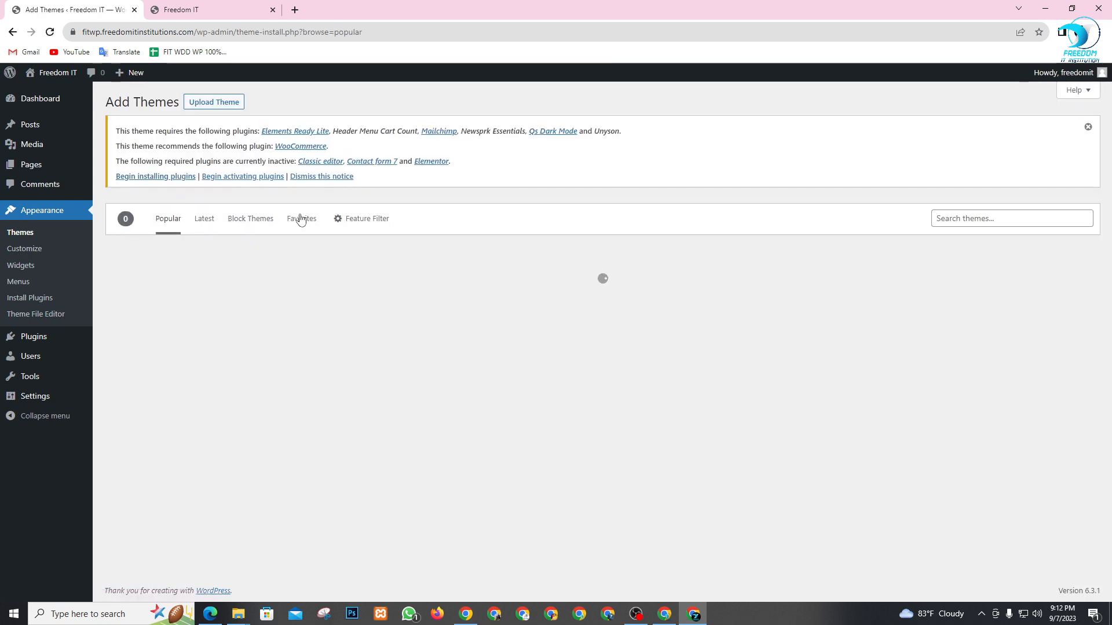
click(216, 102)
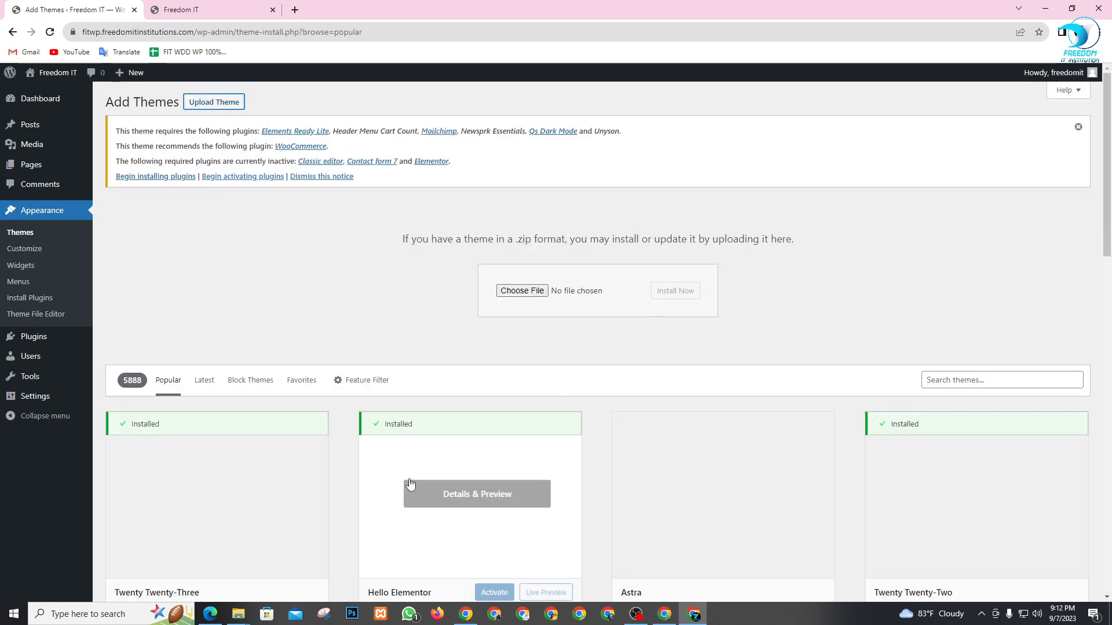
scroll(471, 406, down, 2)
mouse_move(238, 613)
click(280, 572)
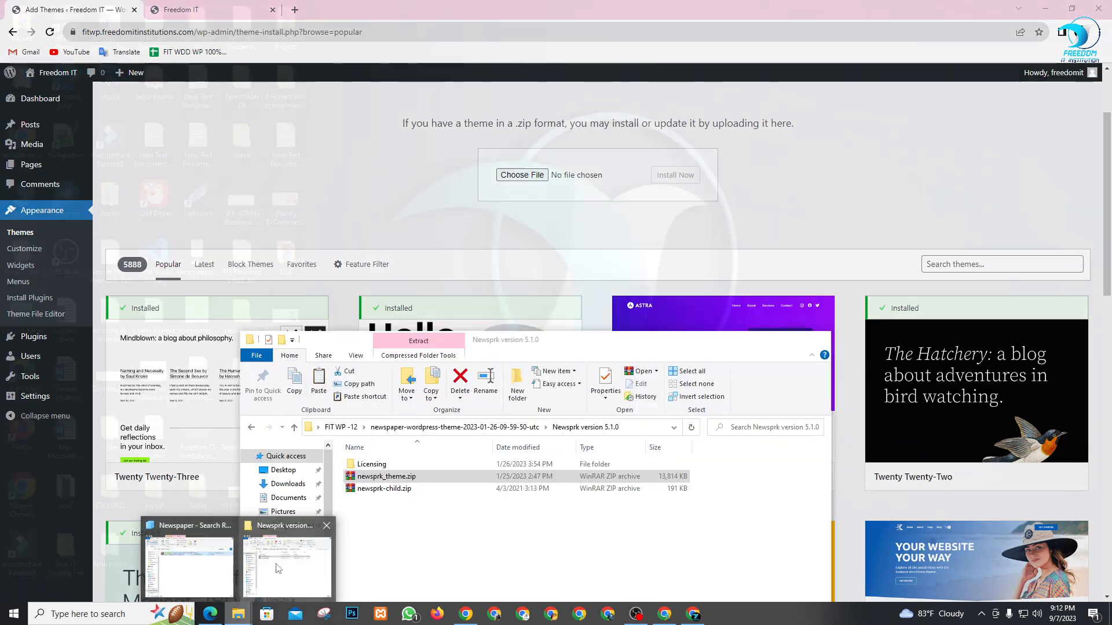
double_click(428, 489)
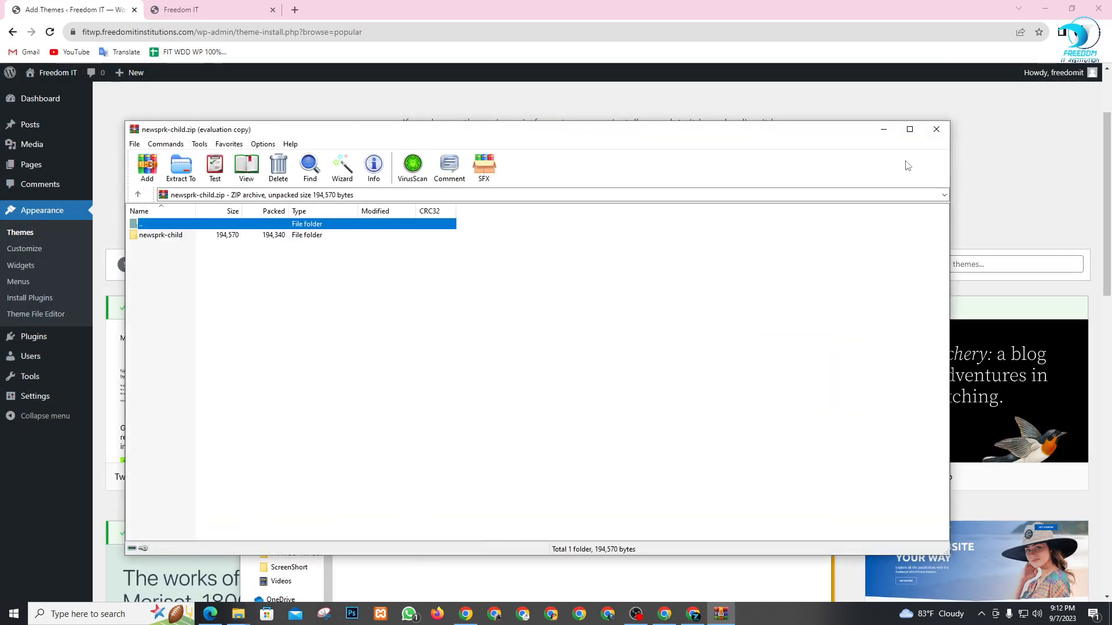
click(936, 129)
drag(394, 489, 530, 178)
click(681, 181)
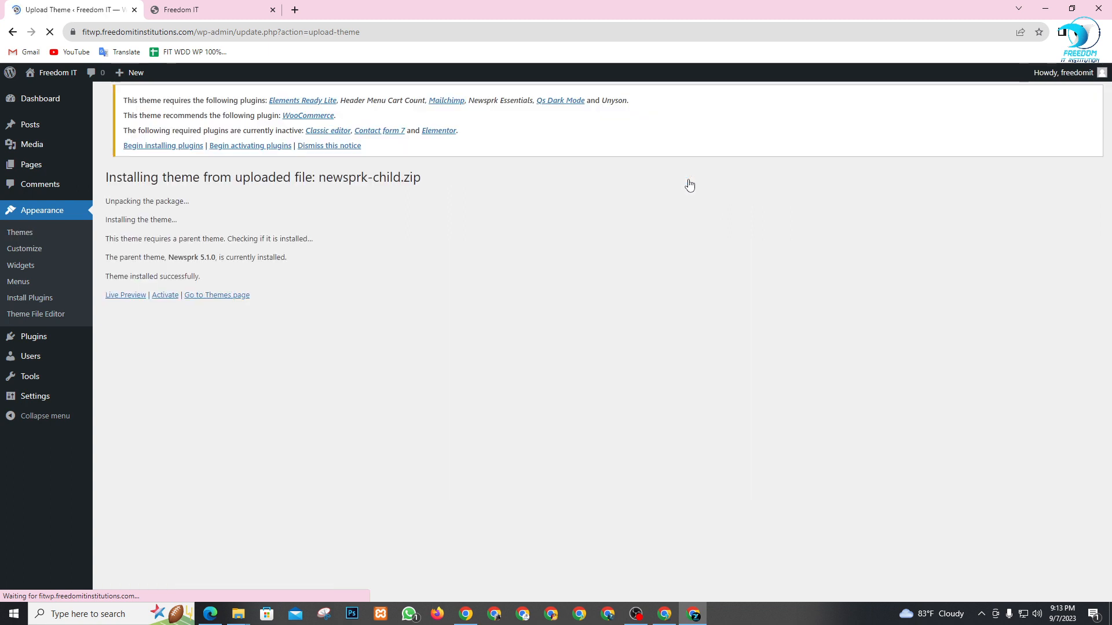
click(167, 296)
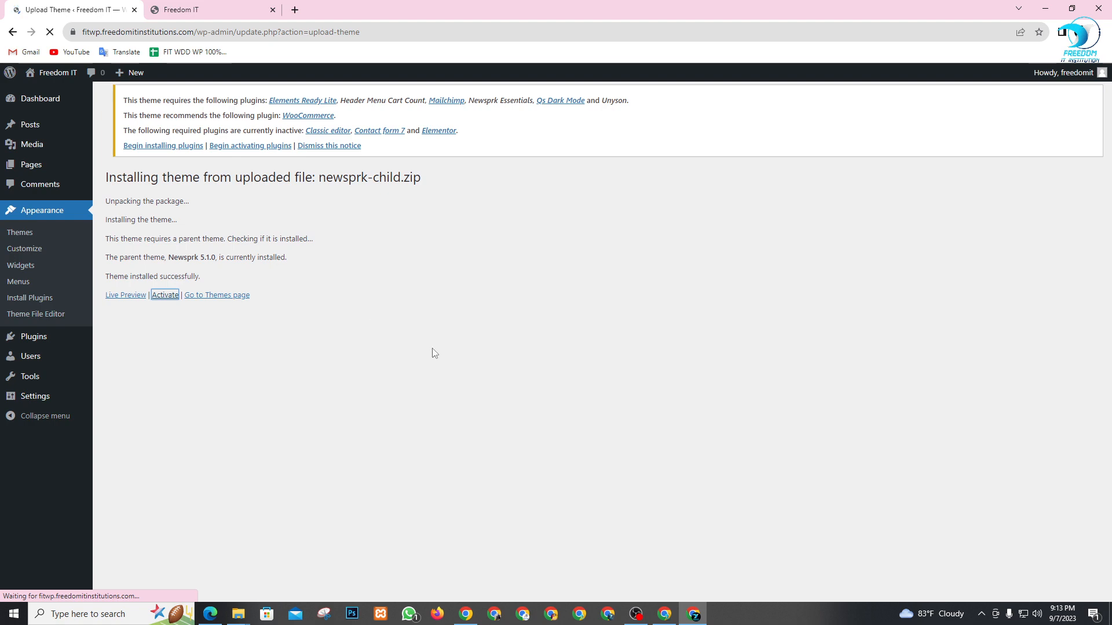
- Reload the site's front page and check how it looks with the newly activated theme
click(214, 10)
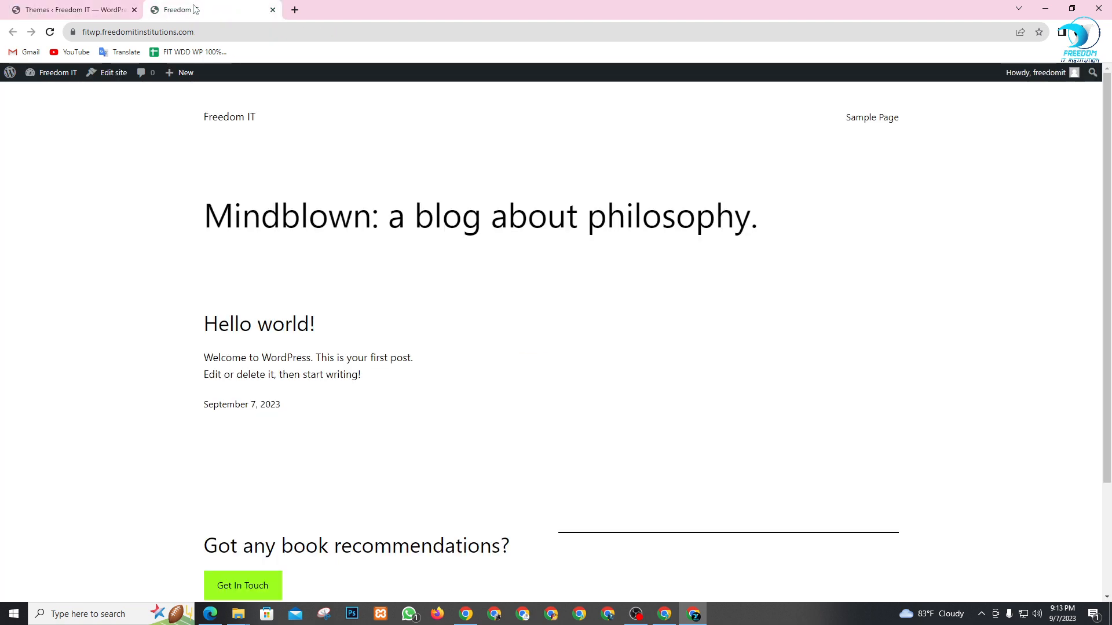
click(50, 32)
scroll(596, 329, down, 4)
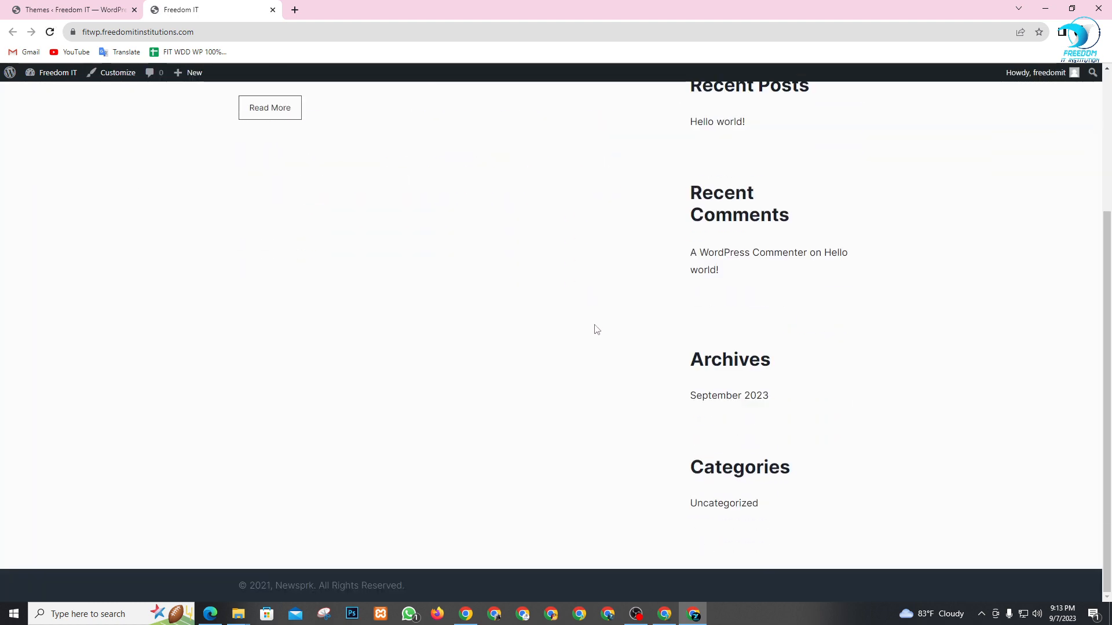
click(64, 10)
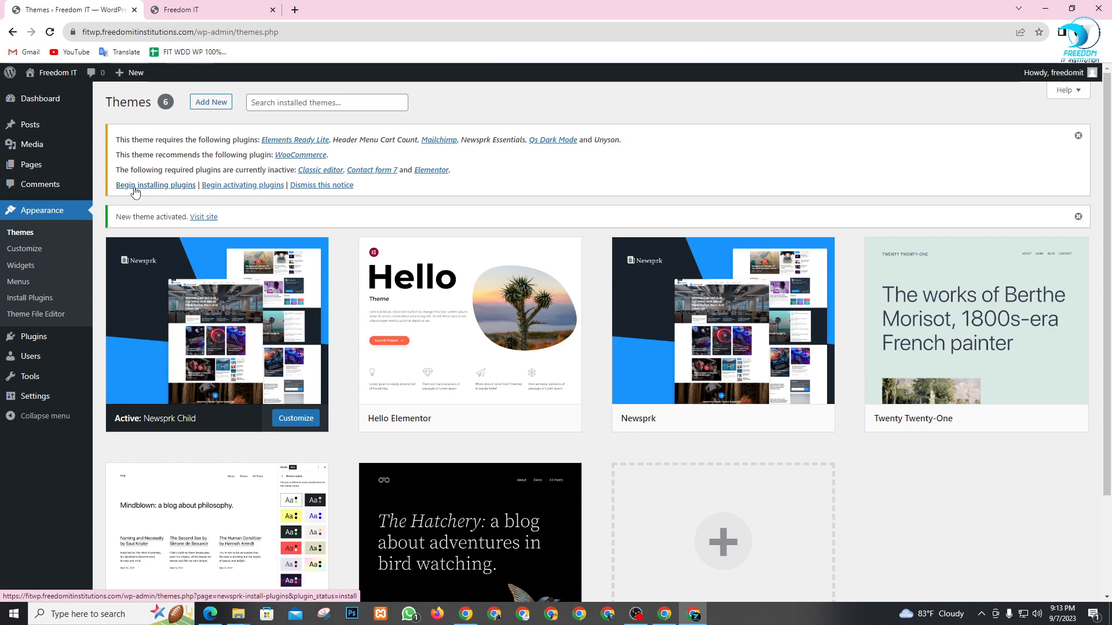
key(Print)
drag(27, 82, 767, 294)
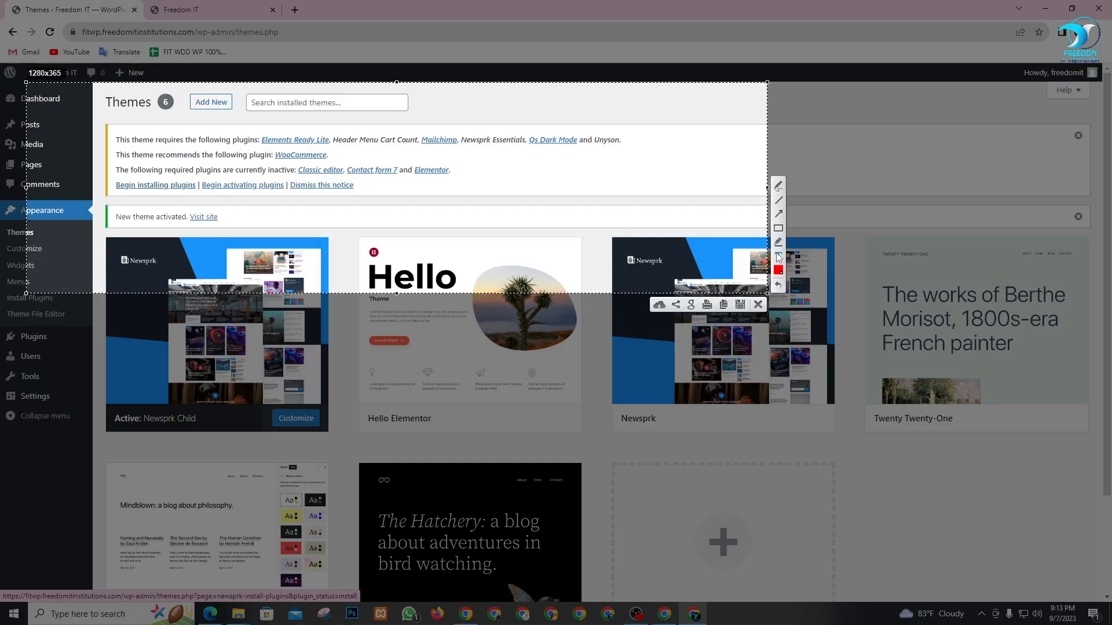
mouse_move(95, 172)
mouse_down()
mouse_move(202, 215)
mouse_move(203, 201)
mouse_up()
click(758, 305)
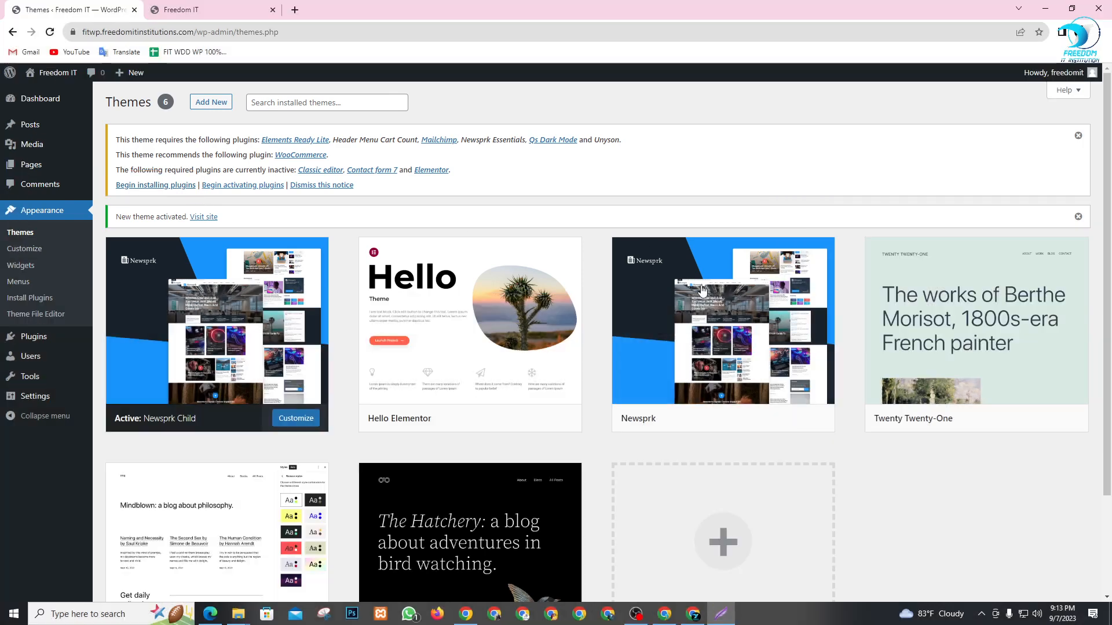
- Bulk-install all the plugins the Newsprk theme requires or recommends, from Elements Ready Lite through WooCommerce
click(156, 185)
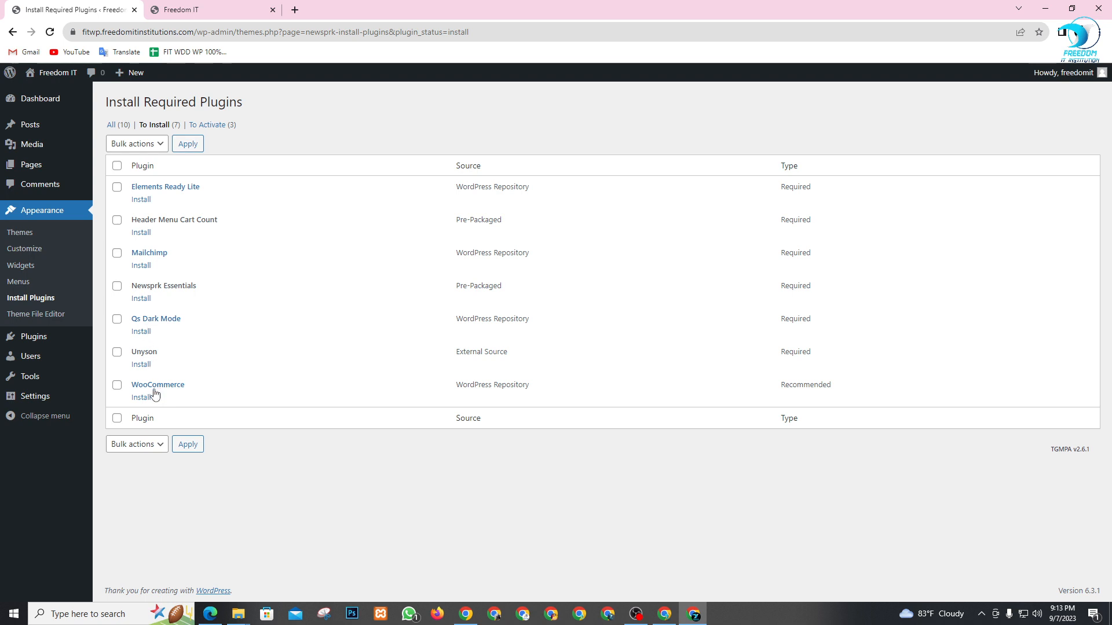
click(132, 149)
click(134, 171)
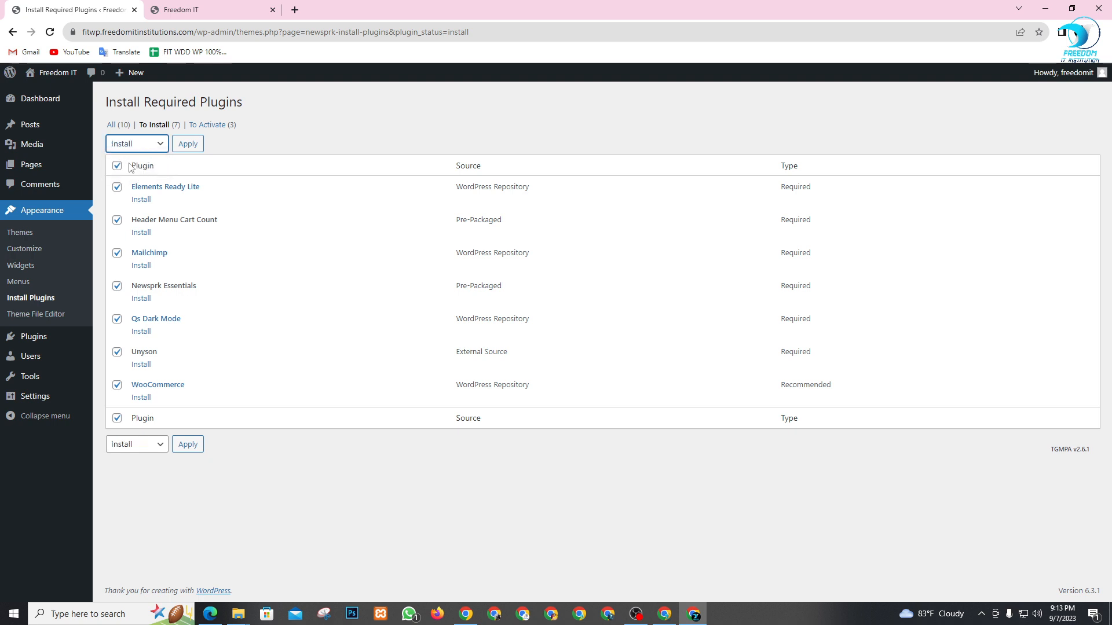
click(190, 145)
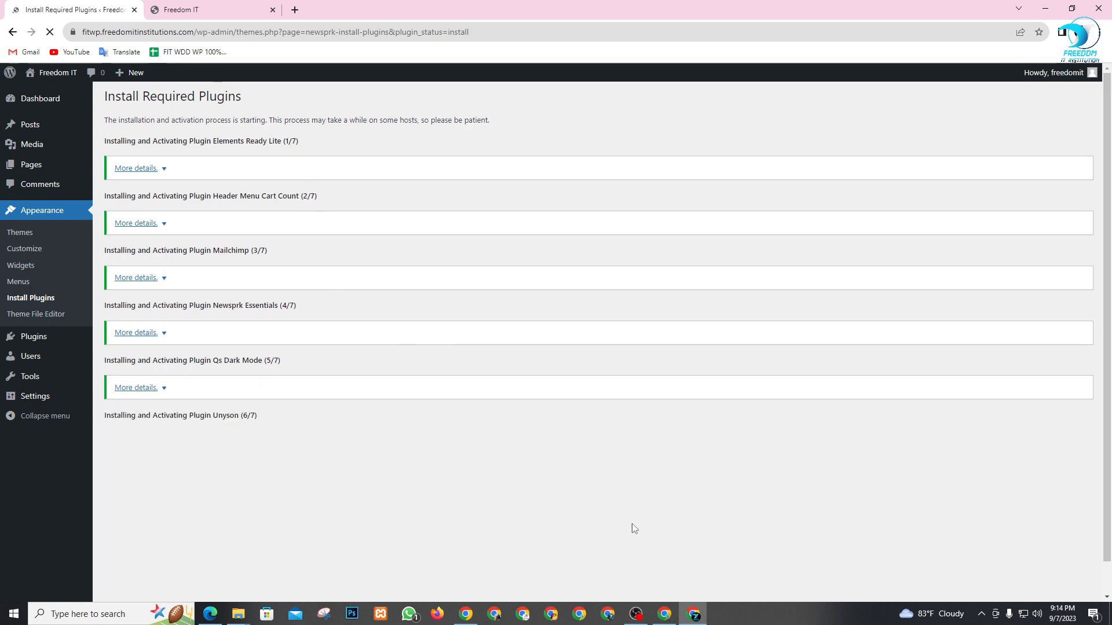
- Switch to the Google Meet call and admit the participants waiting to join
click(666, 613)
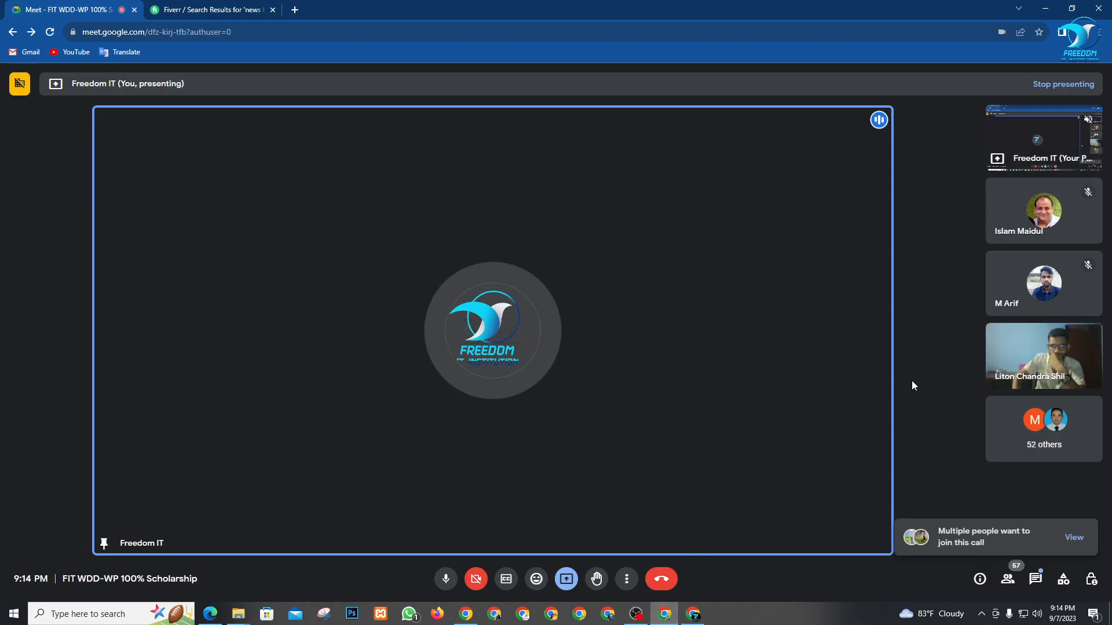
click(1073, 536)
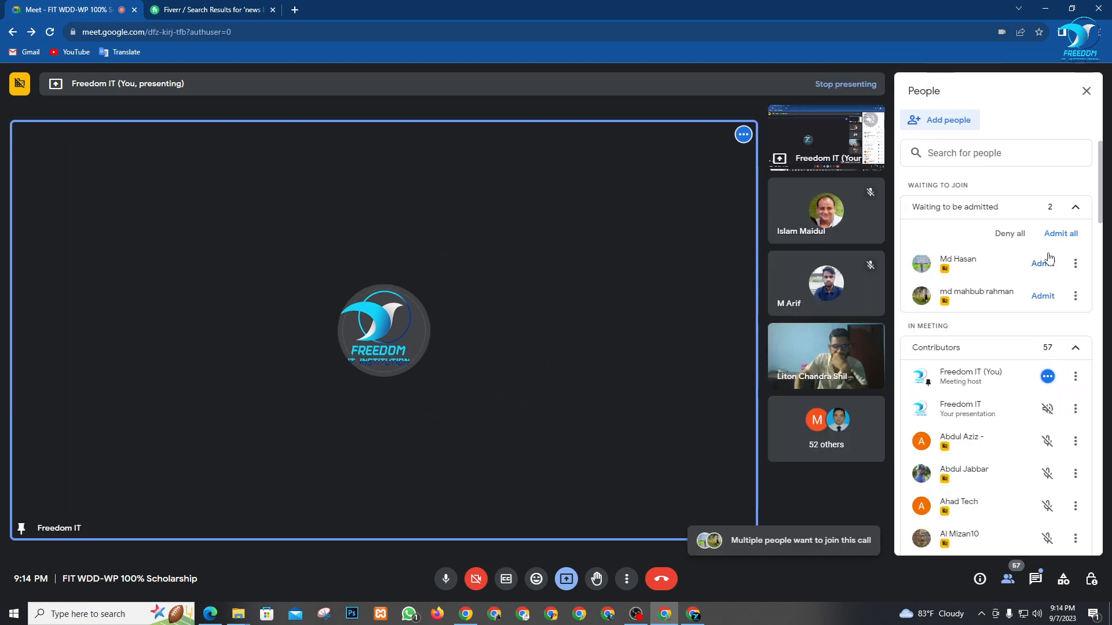
click(1043, 264)
click(1044, 265)
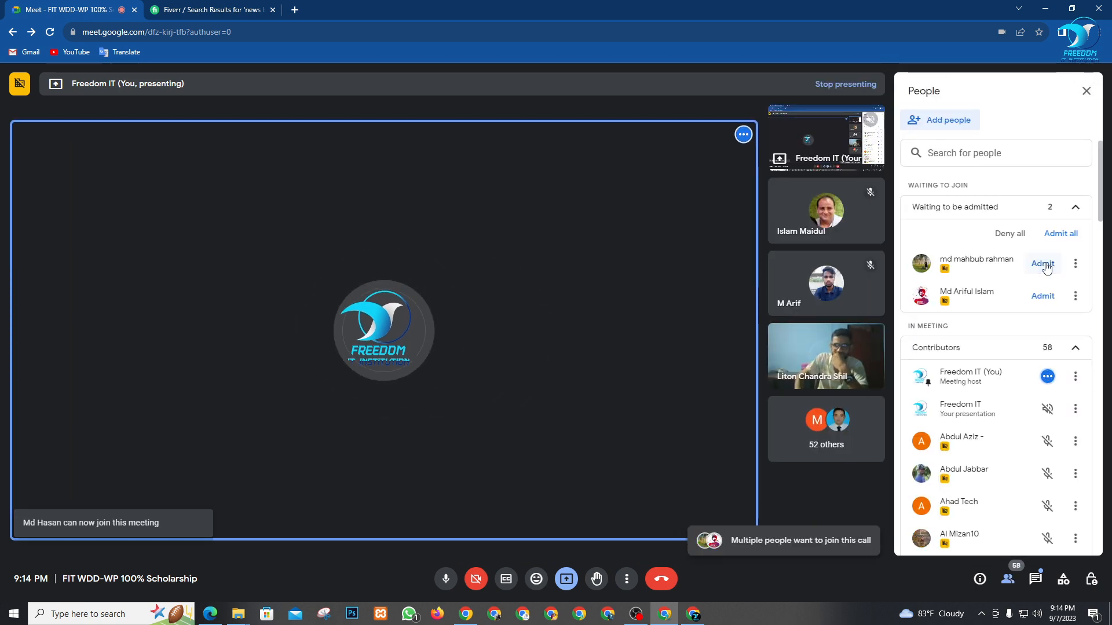
- Admit the first waiting participant to the Google Meet call and switch back to the WordPress plugin installation page
click(1043, 264)
key(alt+Tab)
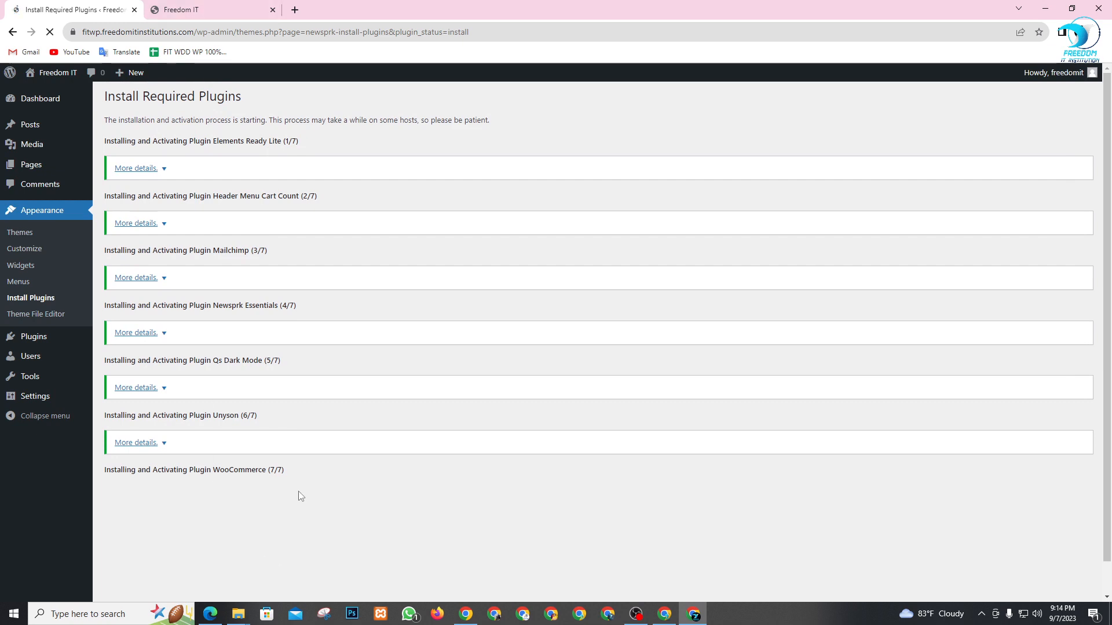
- Return to the required plugins installer and skip the WooCommerce guided setup
scroll(306, 494, down, 1)
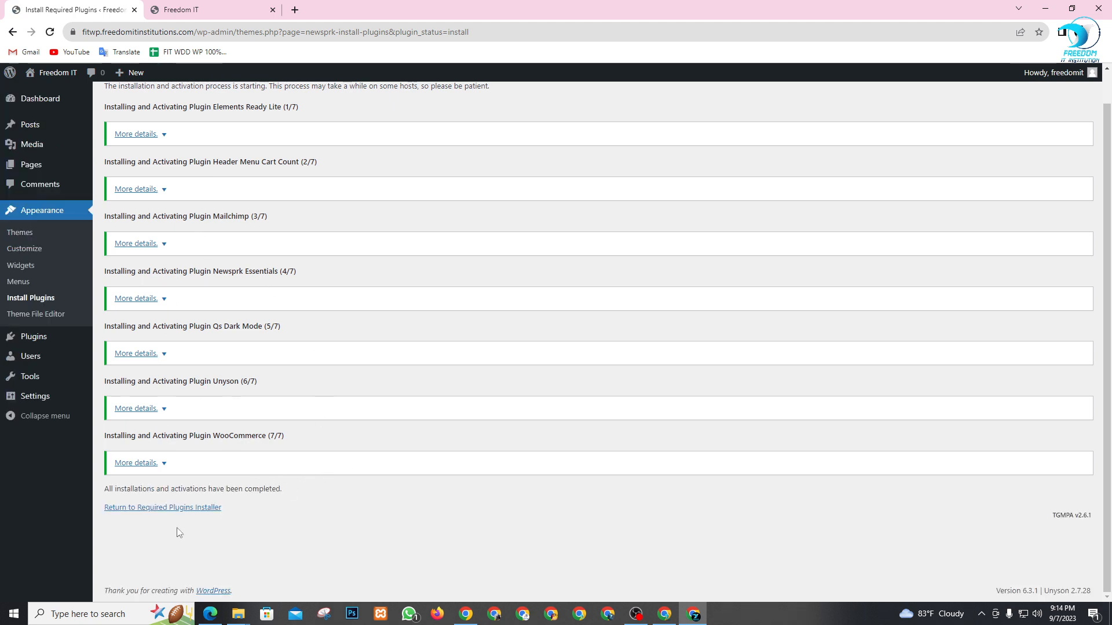
click(172, 511)
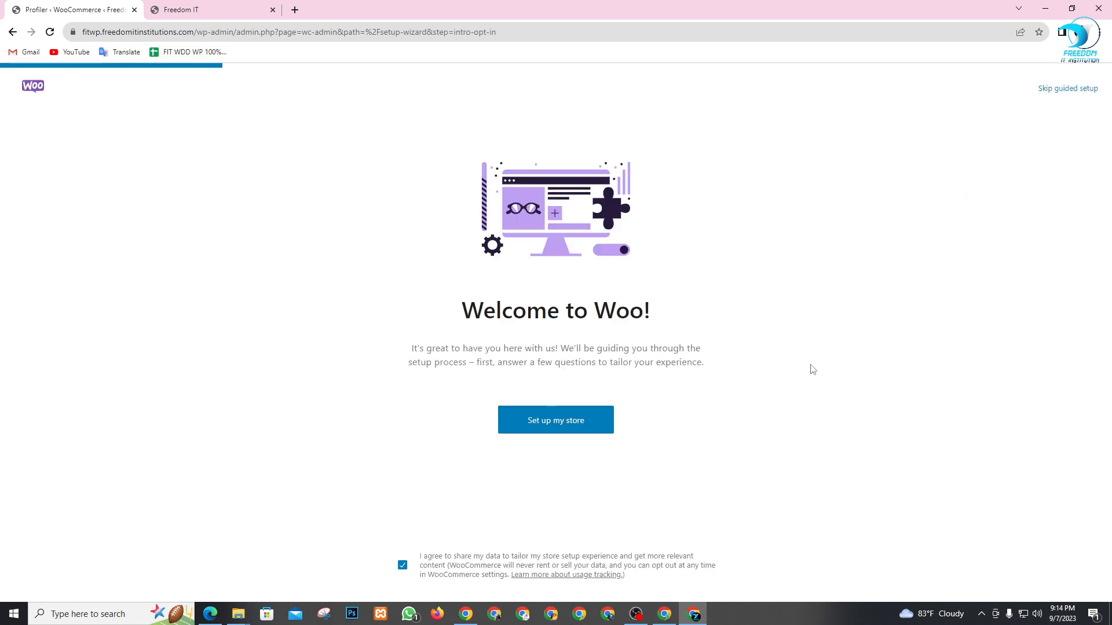
click(1061, 95)
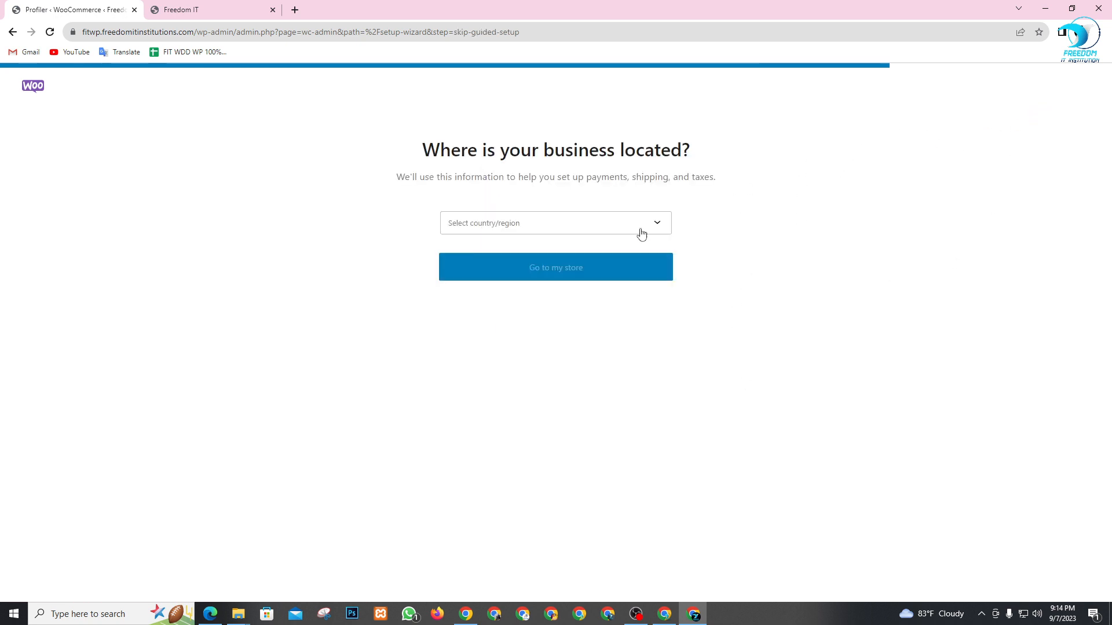
- Set the business location to Bangladesh — Chandpur and continue to the store
click(588, 233)
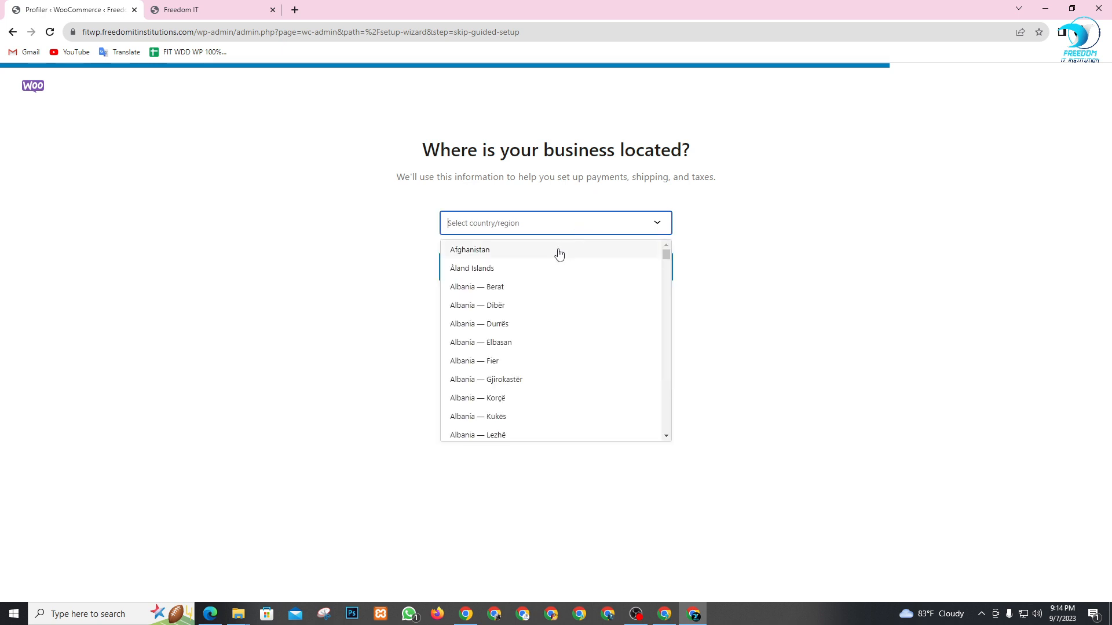
scroll(504, 327, down, 8)
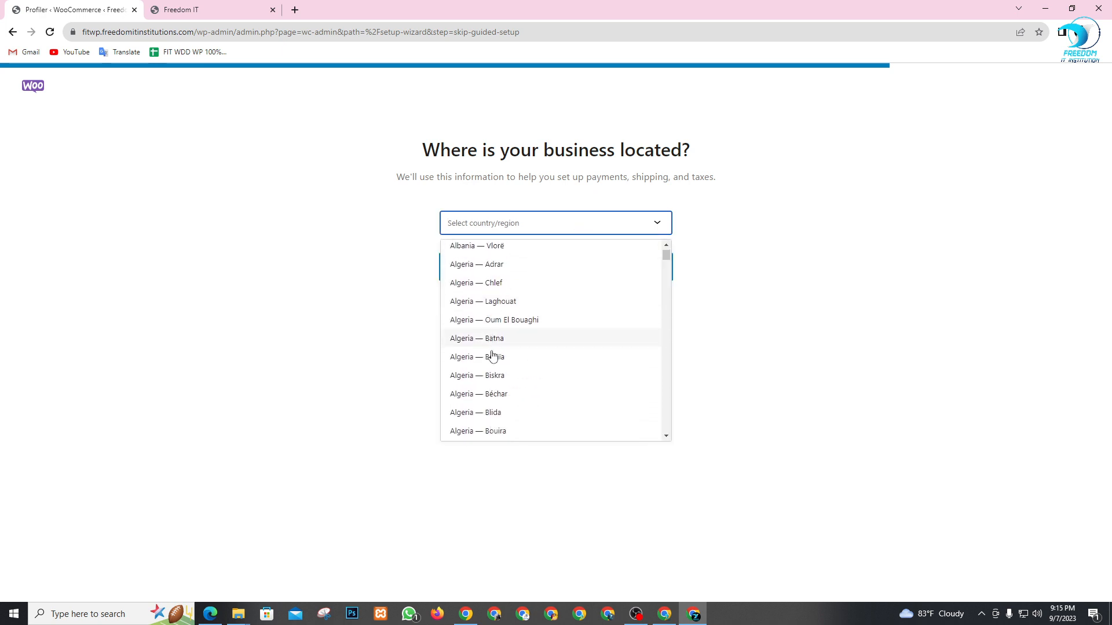
scroll(494, 373, down, 15)
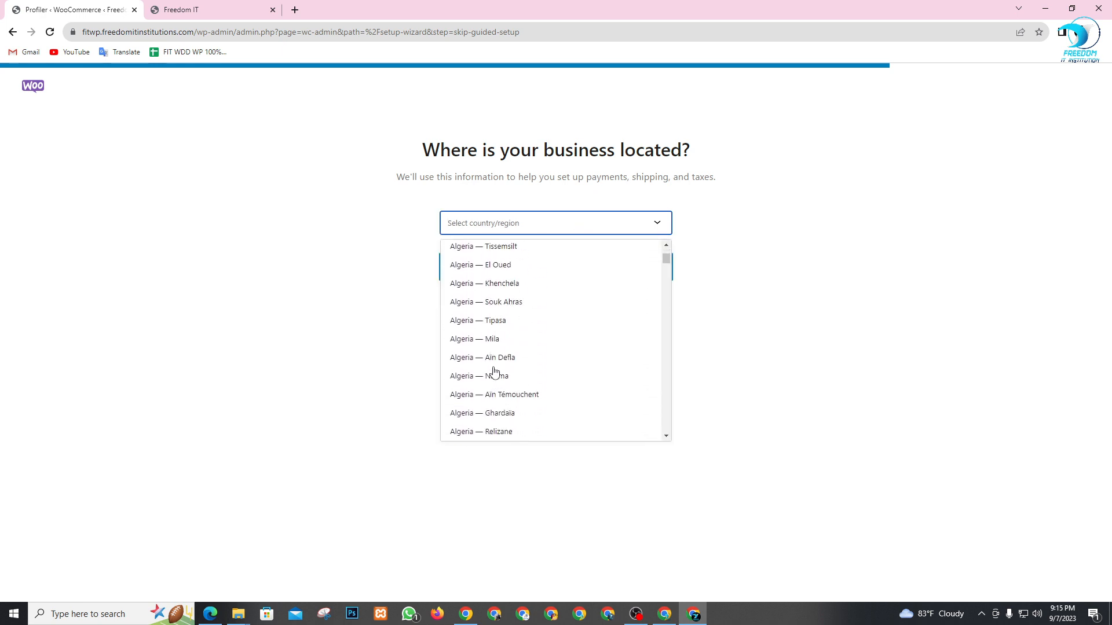
scroll(493, 371, down, 15)
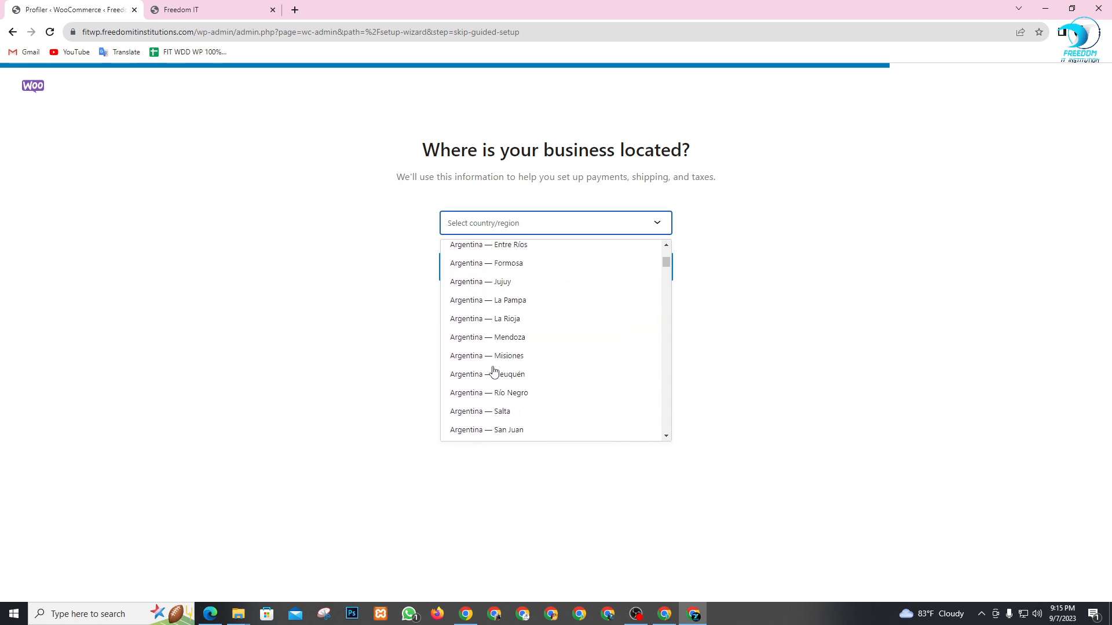
scroll(494, 370, down, 5)
scroll(513, 348, up, 2)
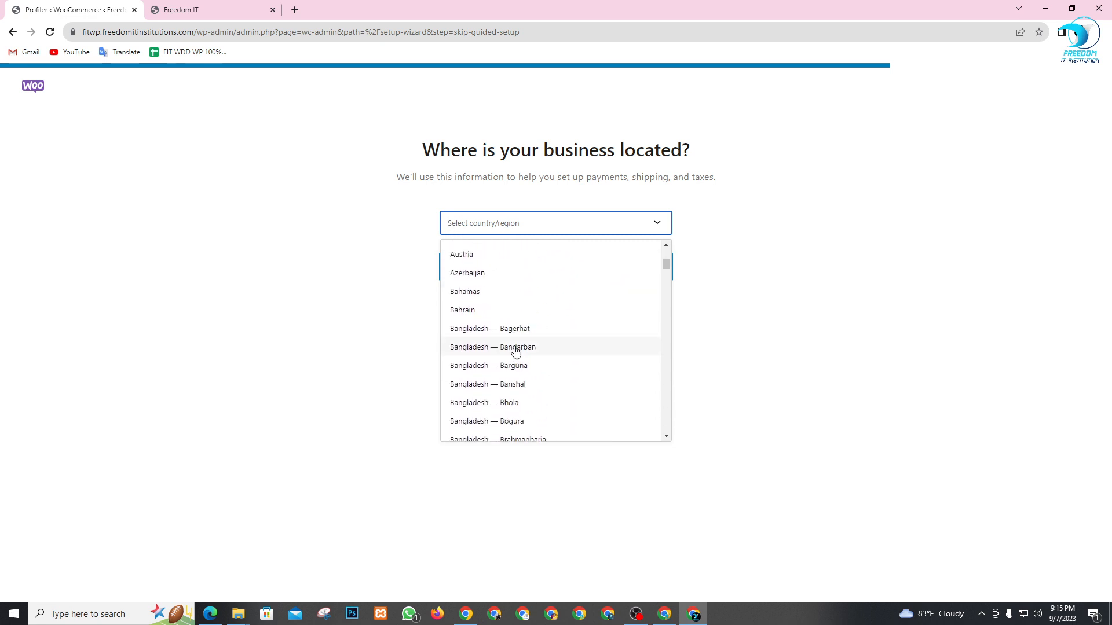
scroll(501, 324, down, 3)
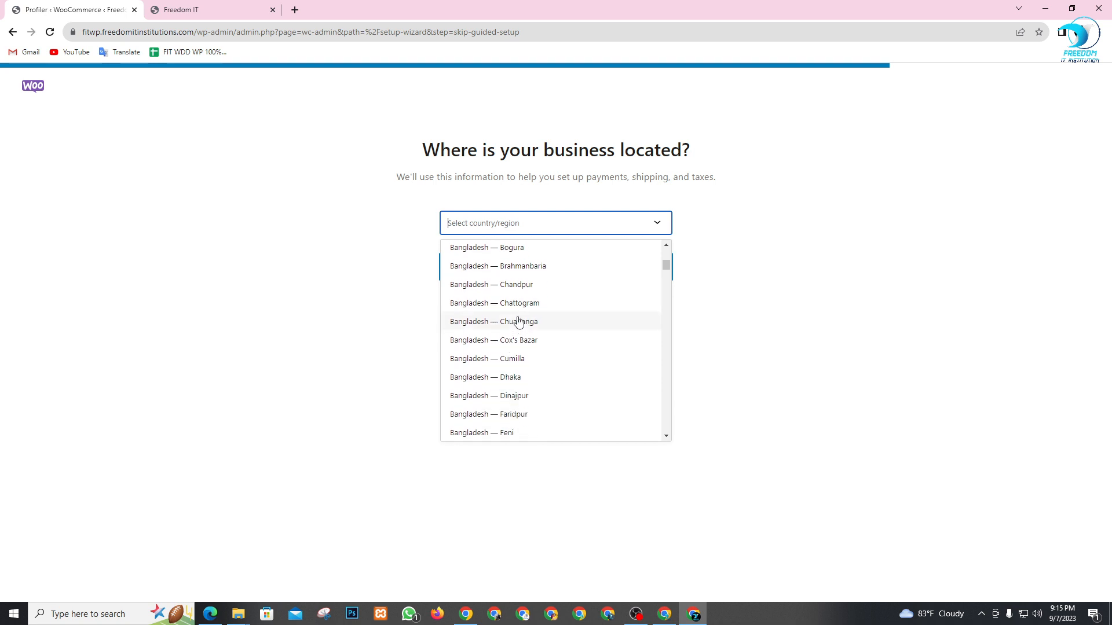
click(507, 286)
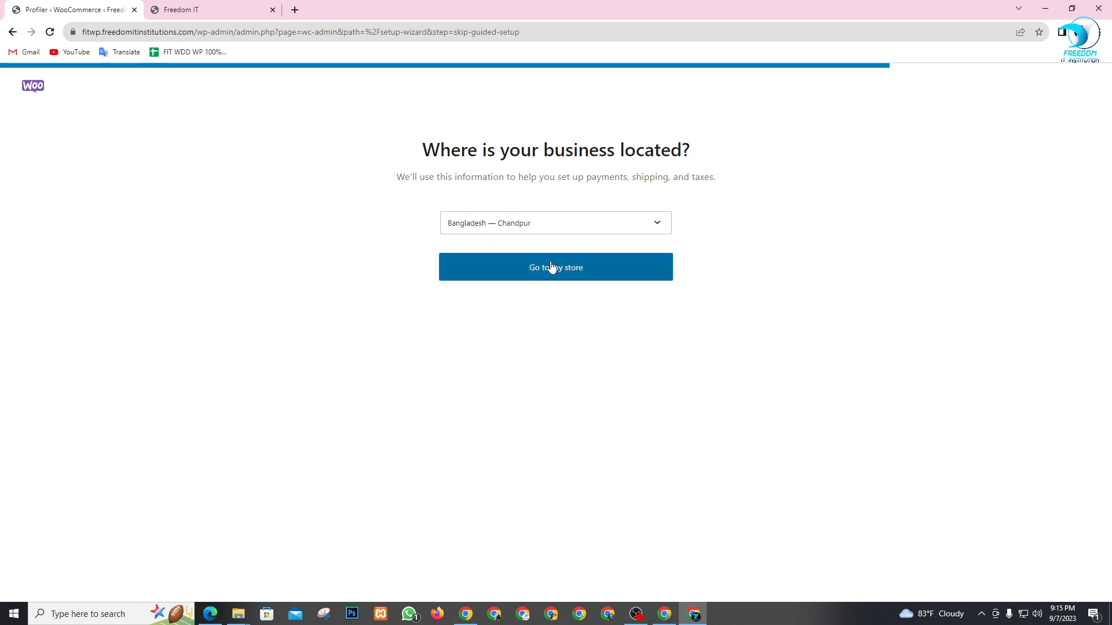
click(570, 275)
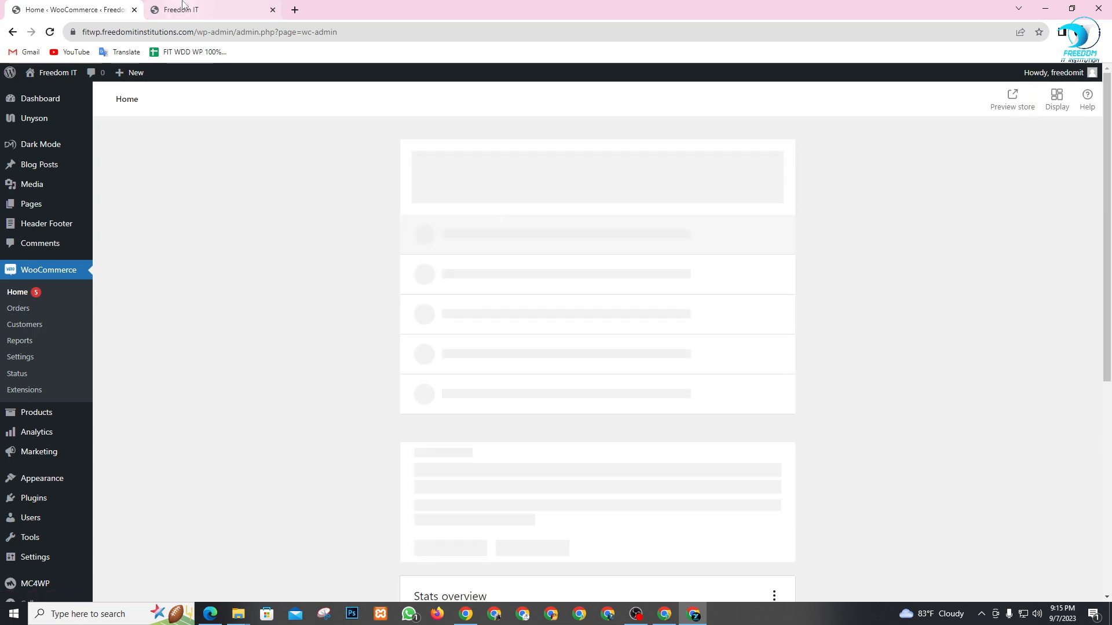
- Check the site's front page and look over the WooCommerce home page
click(168, 12)
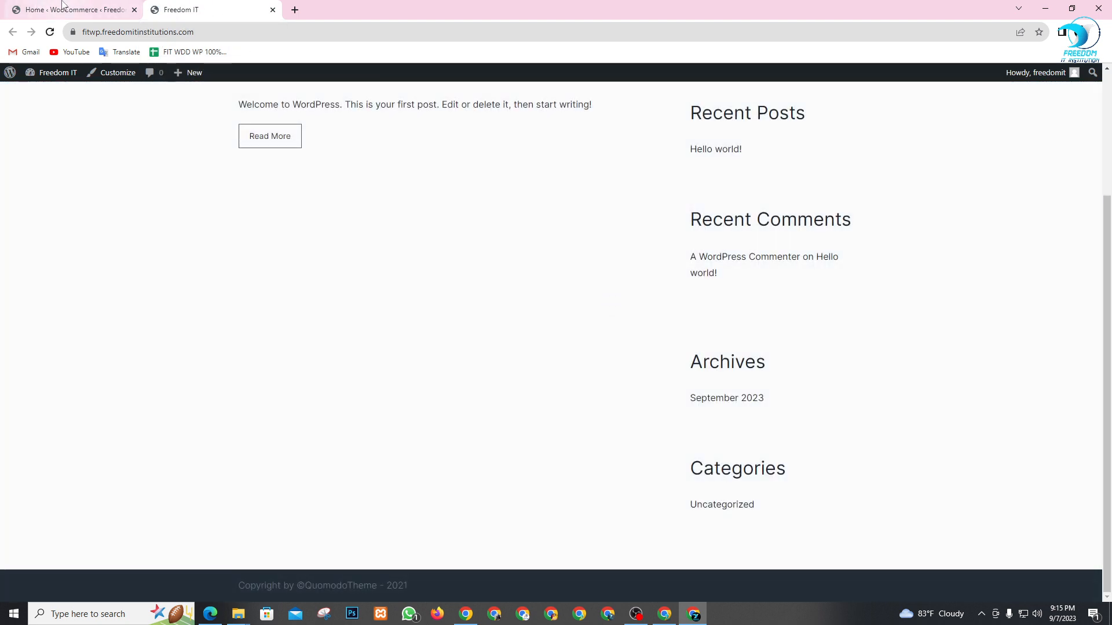
click(70, 13)
scroll(616, 309, down, 10)
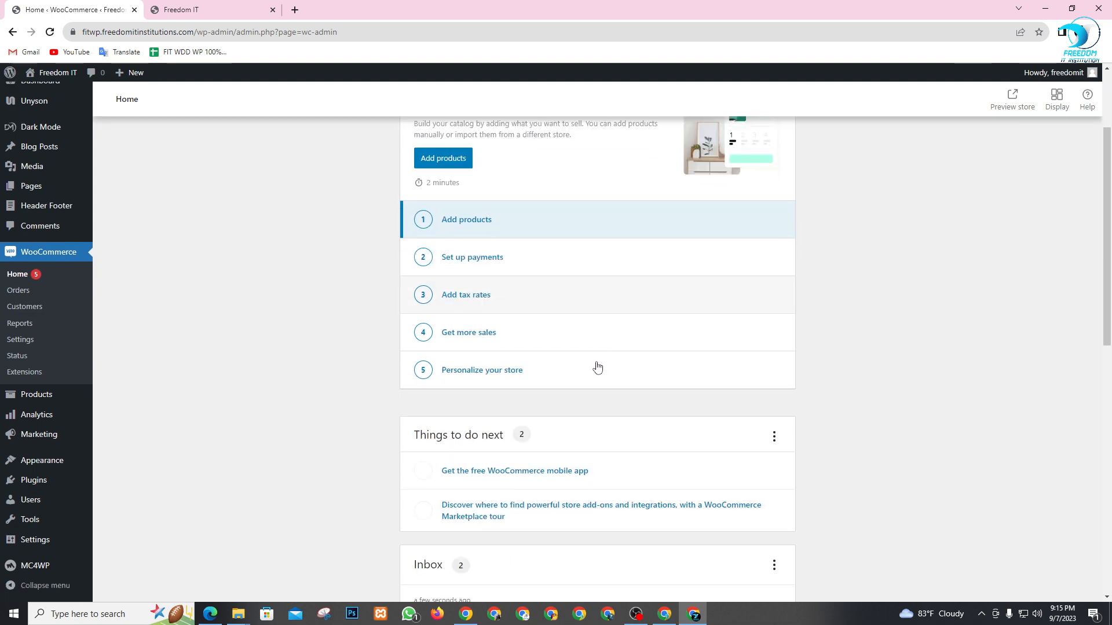
scroll(603, 510, up, 10)
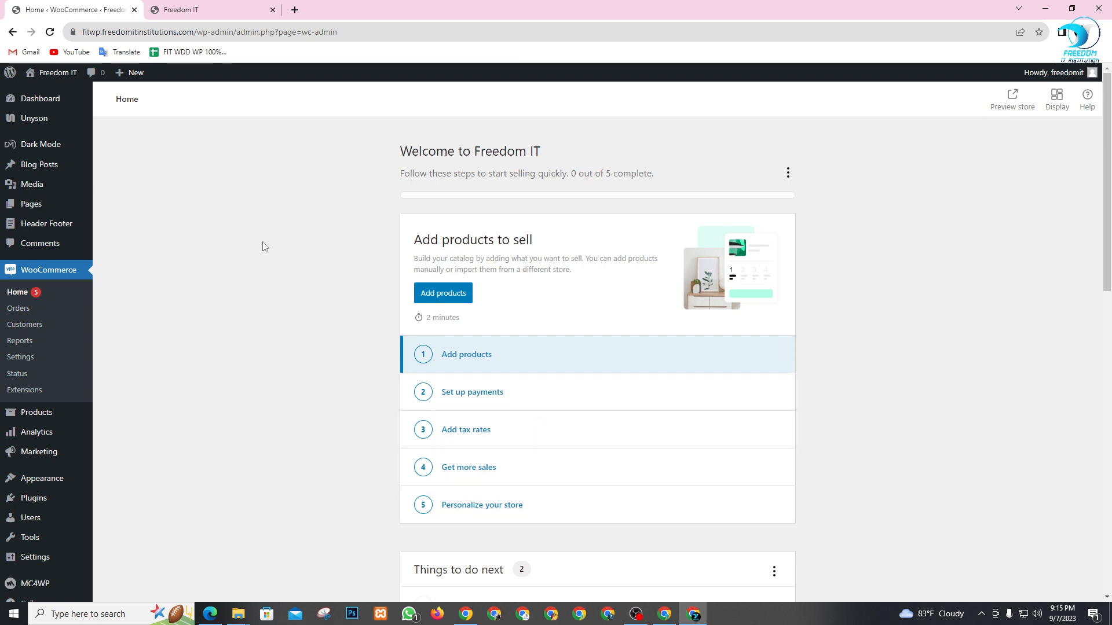
- Go to the WordPress dashboard and open the Demo Content Install tool
click(44, 104)
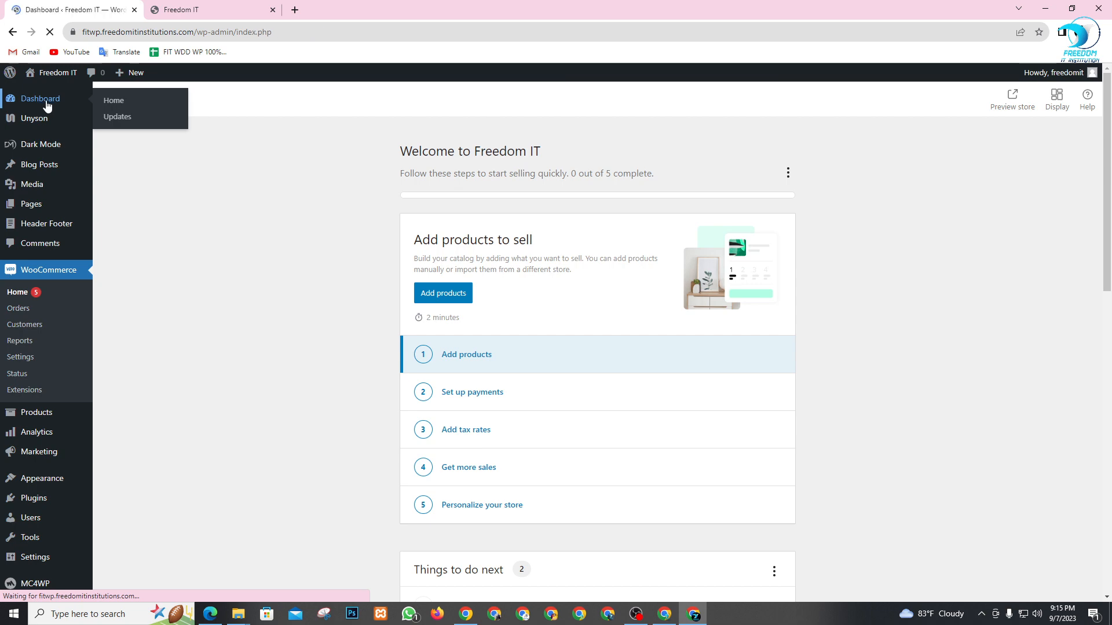
scroll(392, 269, down, 3)
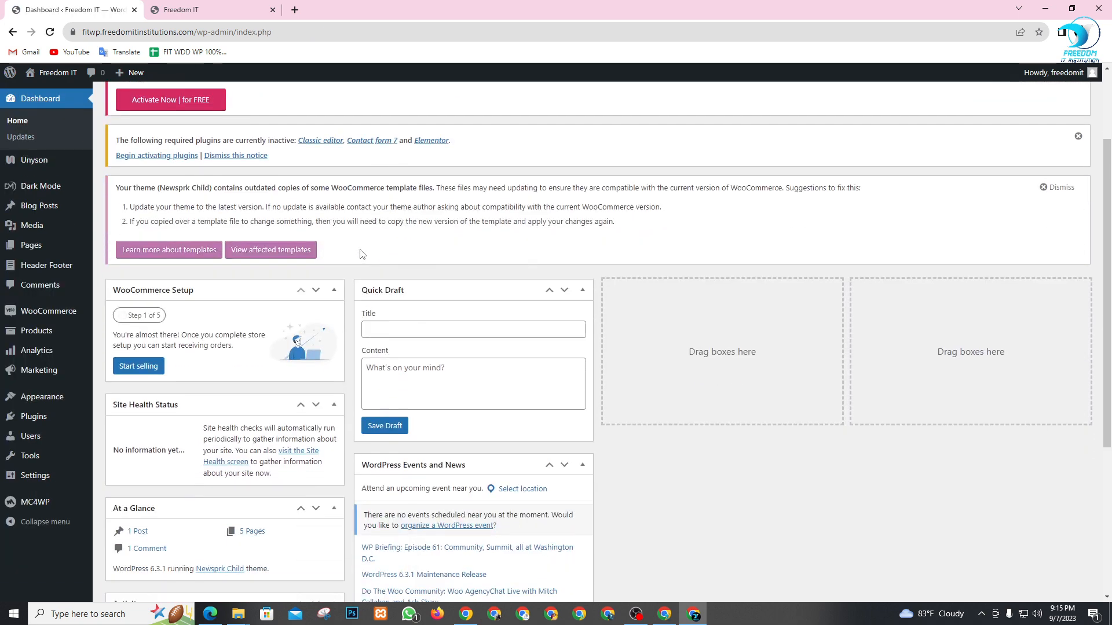
mouse_move(32, 401)
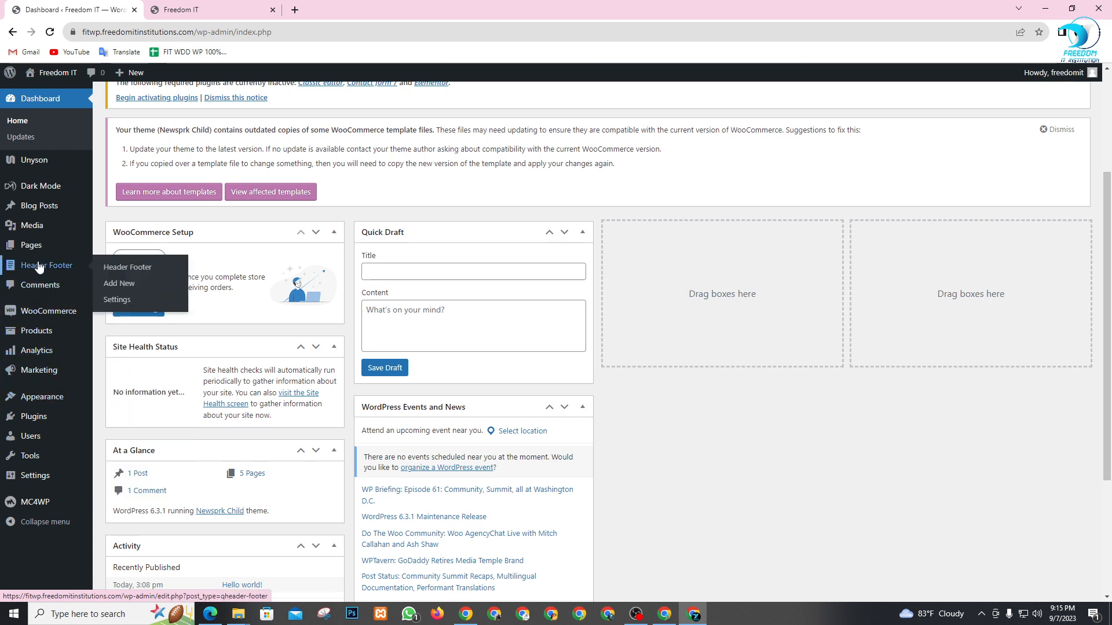
mouse_move(34, 189)
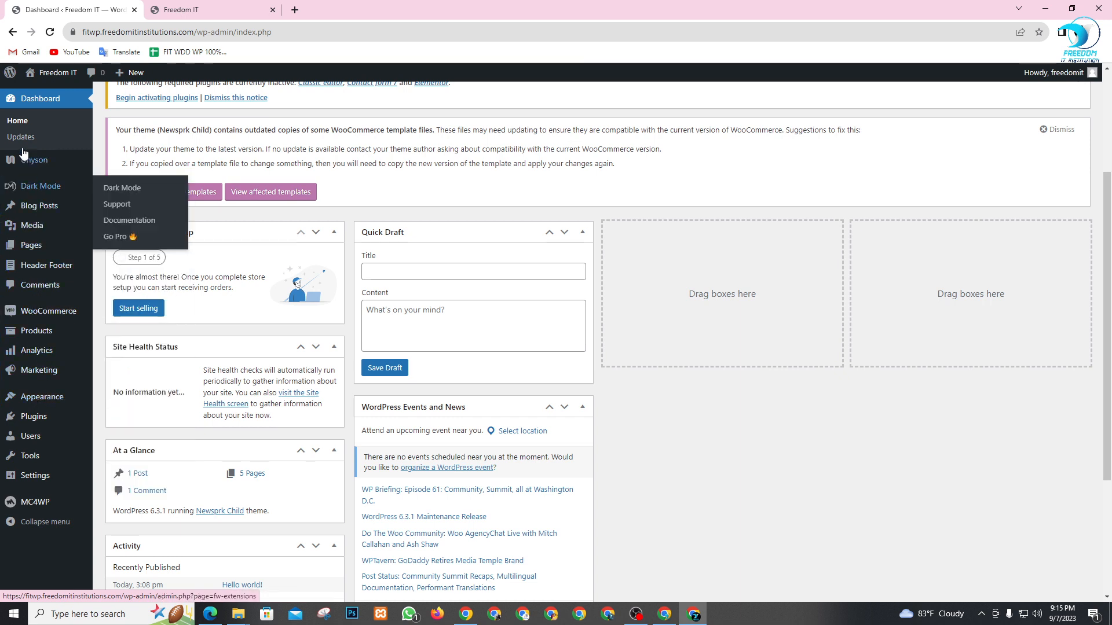
mouse_move(36, 164)
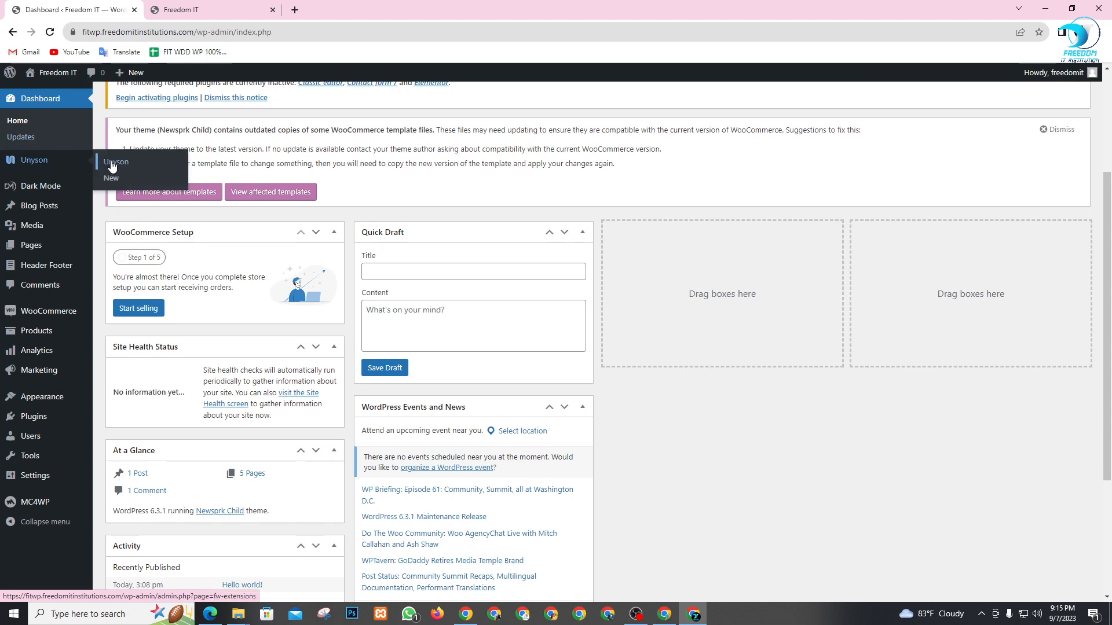
mouse_move(30, 458)
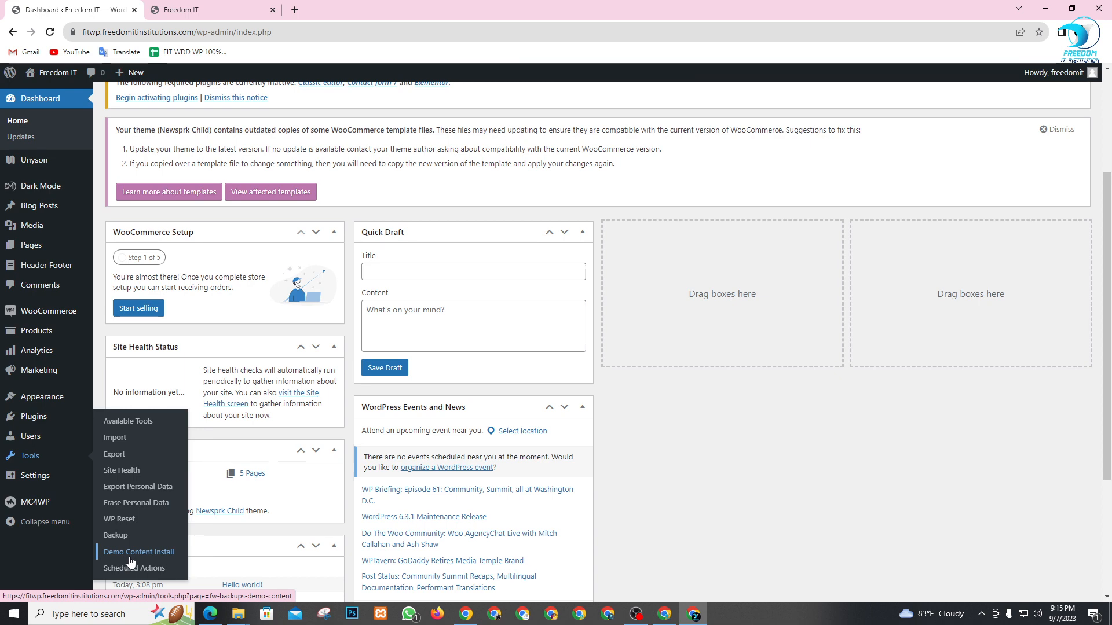
click(130, 561)
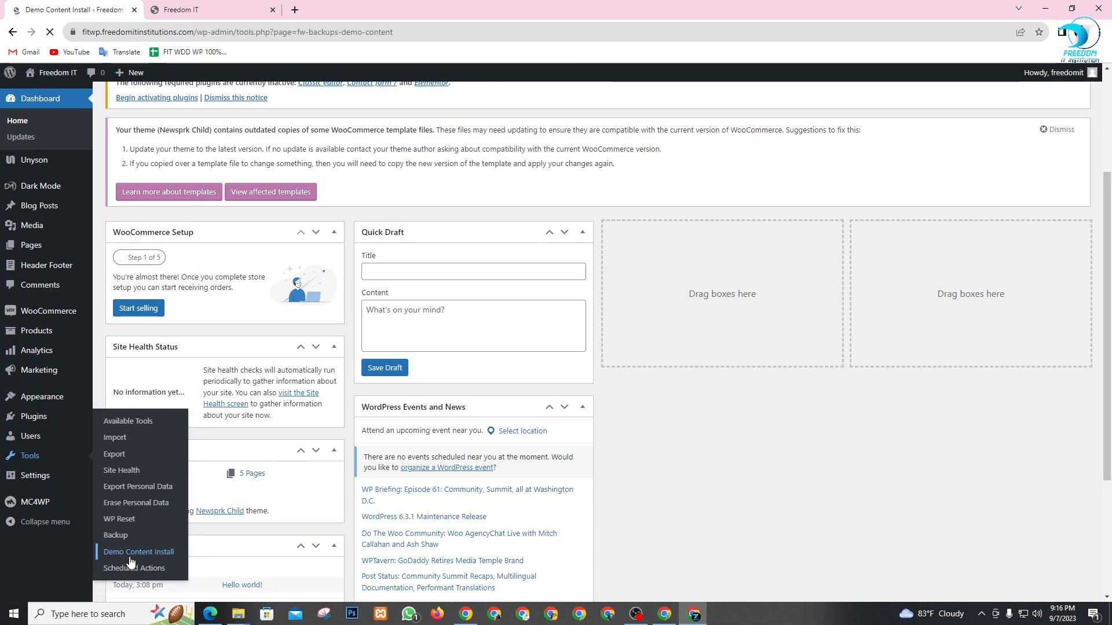
- Look through the available Newsprk demos, from All Home to Home v10, to compare which one to install
scroll(268, 429, down, 5)
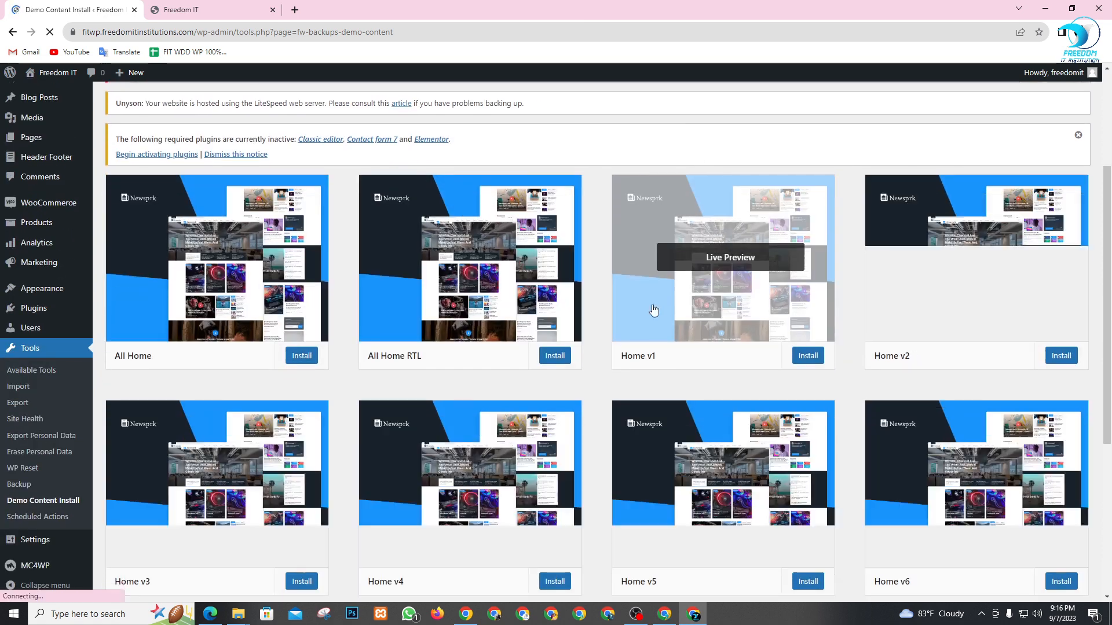
scroll(381, 279, up, 1)
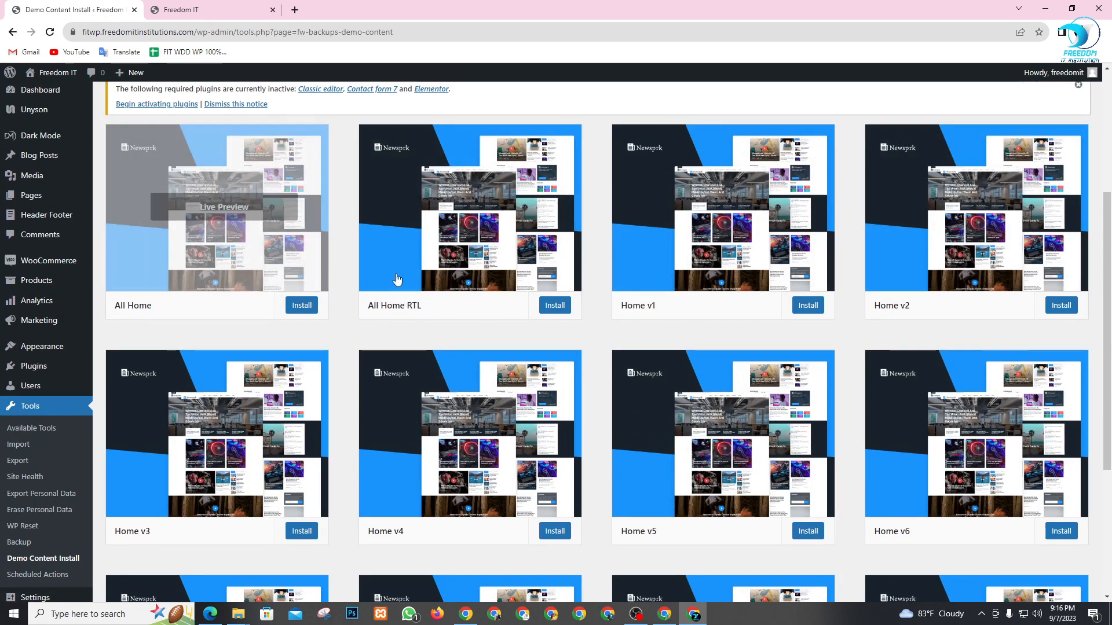
scroll(613, 256, down, 1)
scroll(508, 274, up, 2)
scroll(473, 320, down, 4)
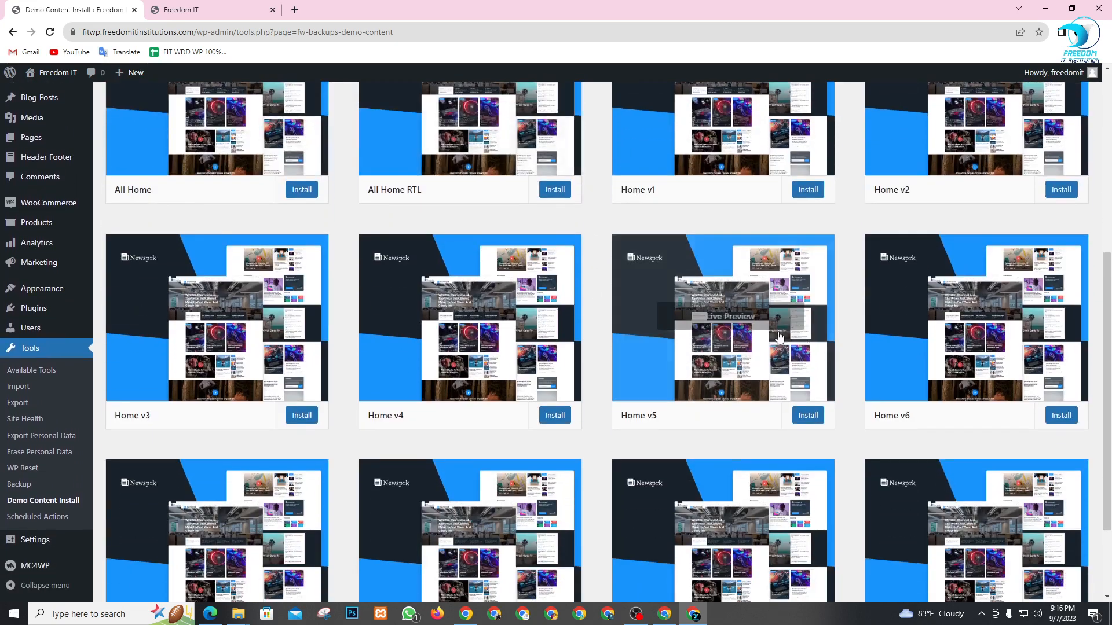
scroll(724, 243, up, 4)
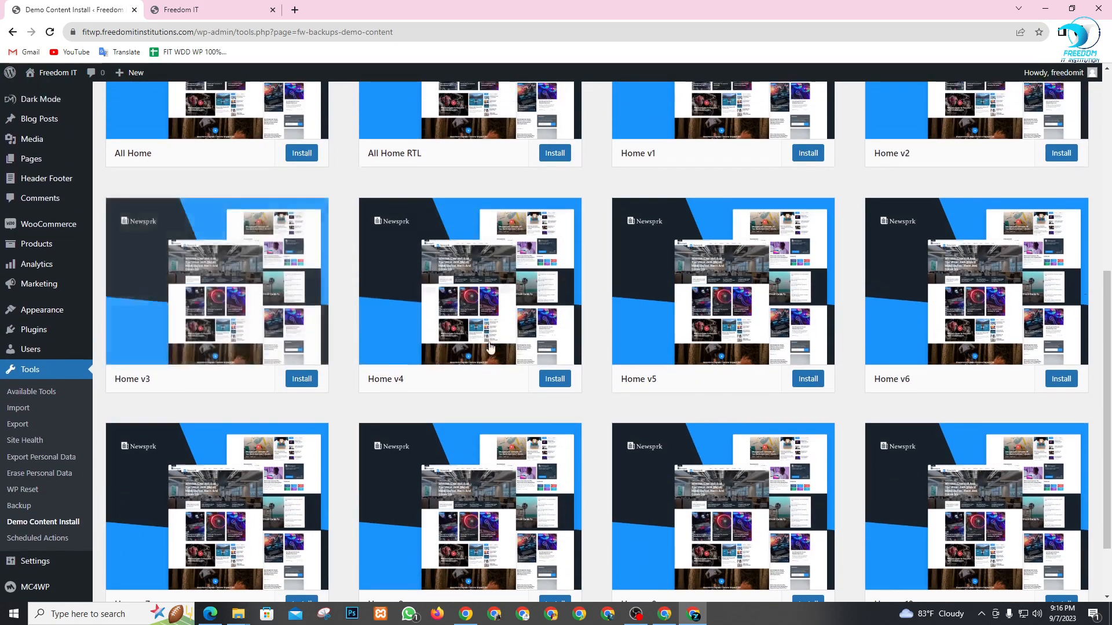
scroll(470, 209, down, 4)
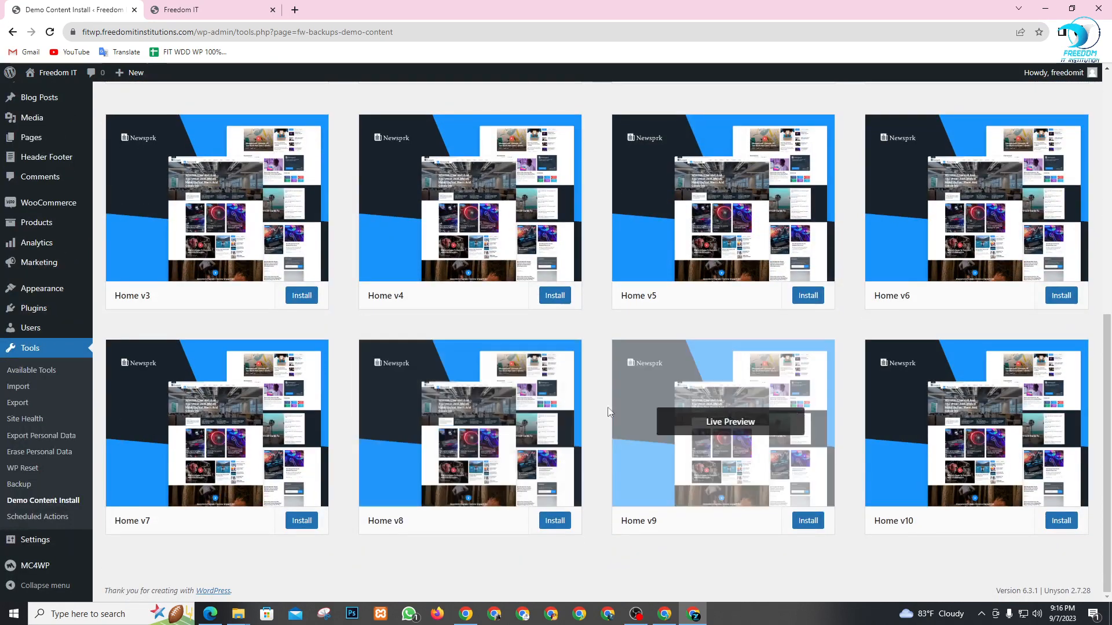
scroll(328, 399, up, 1)
scroll(328, 400, up, 2)
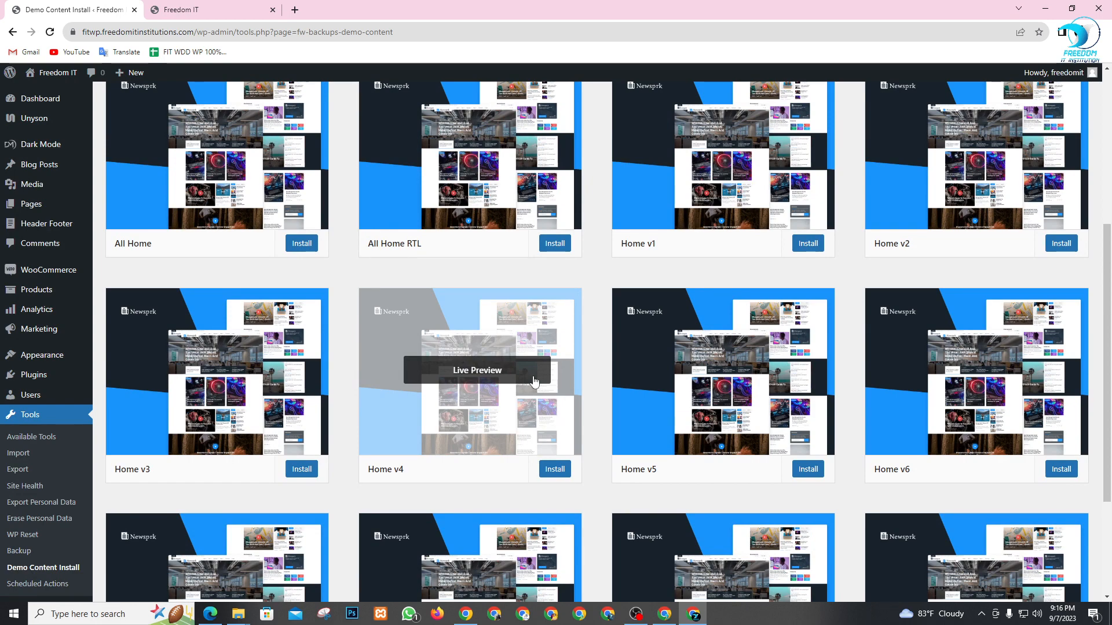
scroll(534, 382, up, 2)
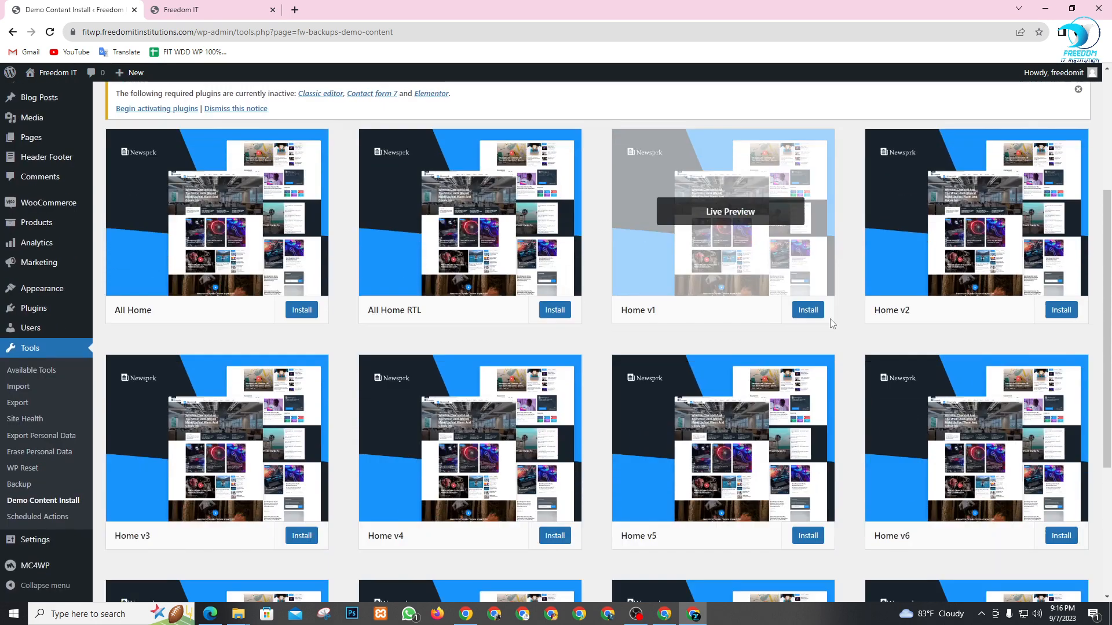
scroll(898, 295, down, 2)
scroll(956, 293, up, 3)
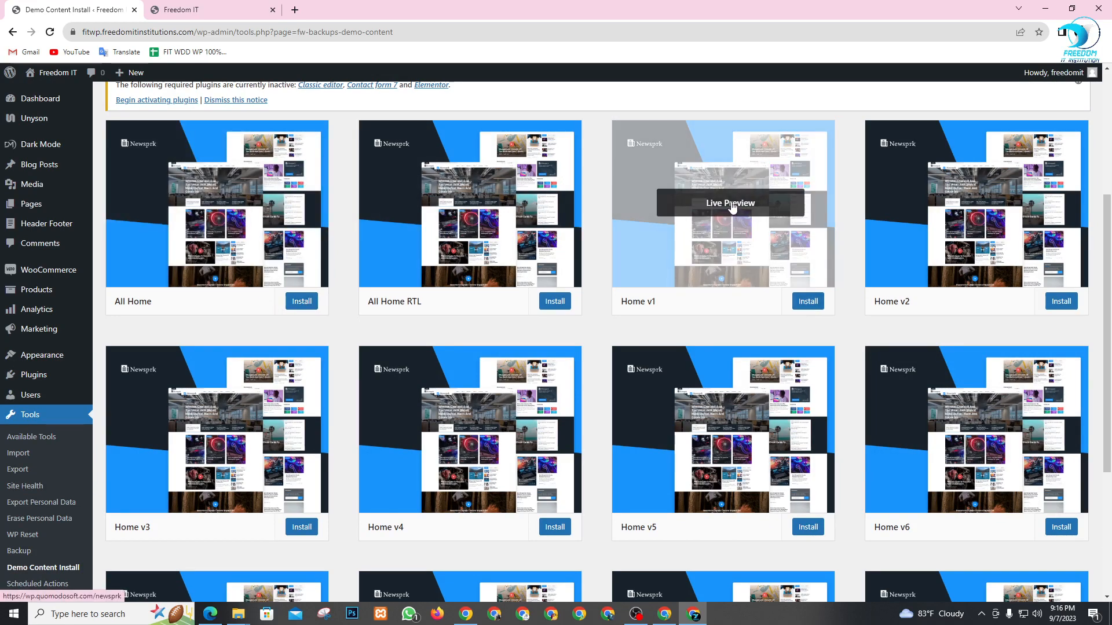
- Open the live preview of the Home v1 demo in a new tab beside the admin tab and look through its page
right_click(731, 205)
click(764, 214)
click(251, 5)
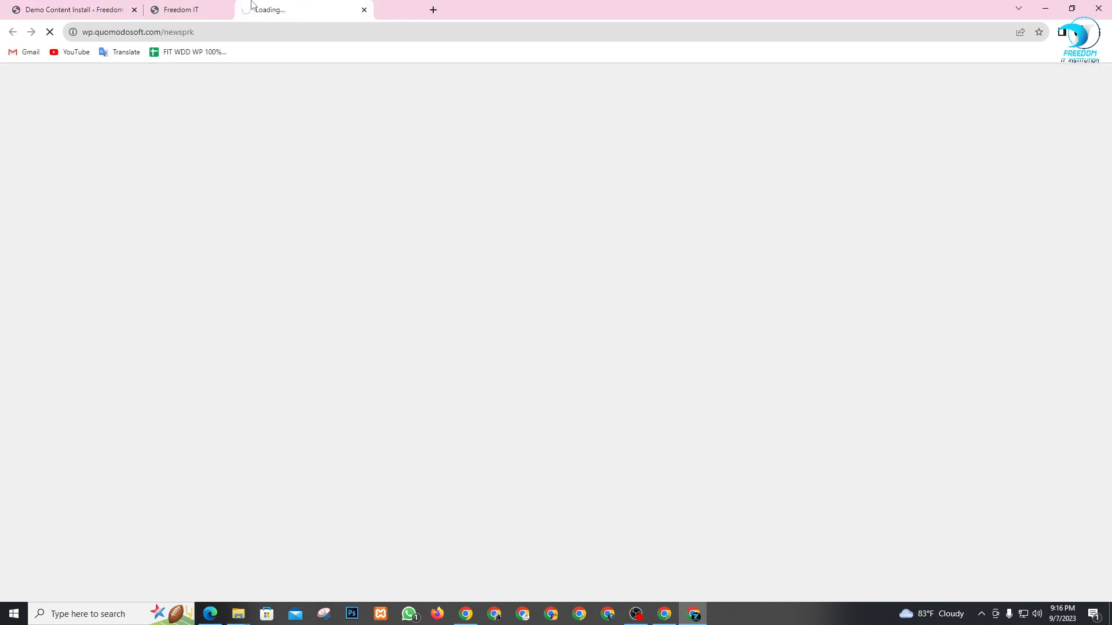
drag(251, 5, 191, 15)
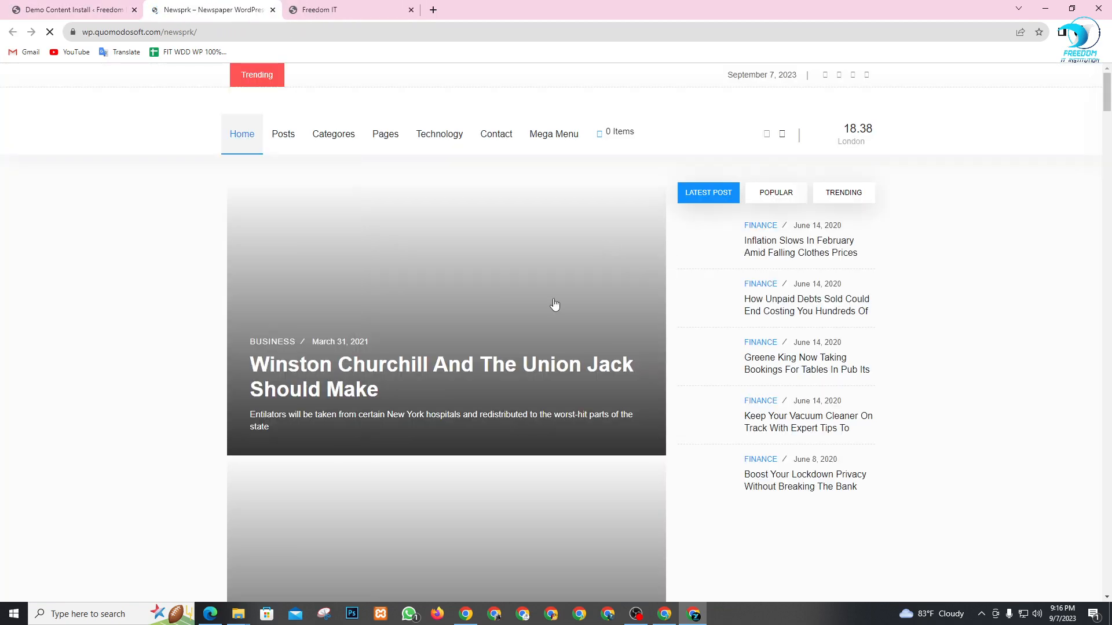
scroll(821, 329, down, 2)
scroll(636, 388, down, 15)
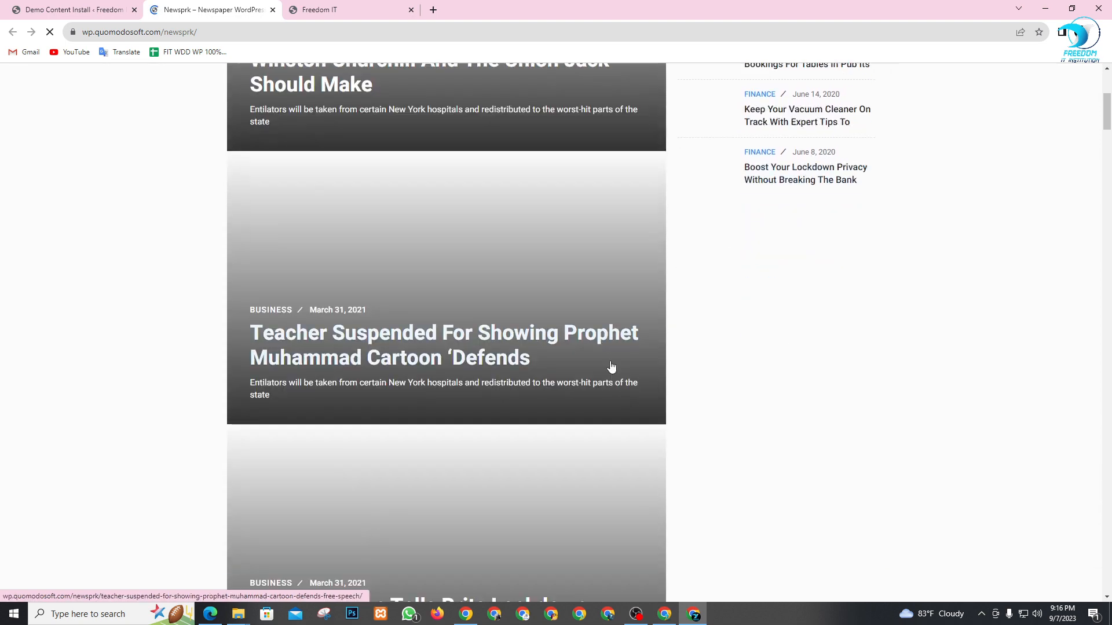
scroll(637, 389, down, 20)
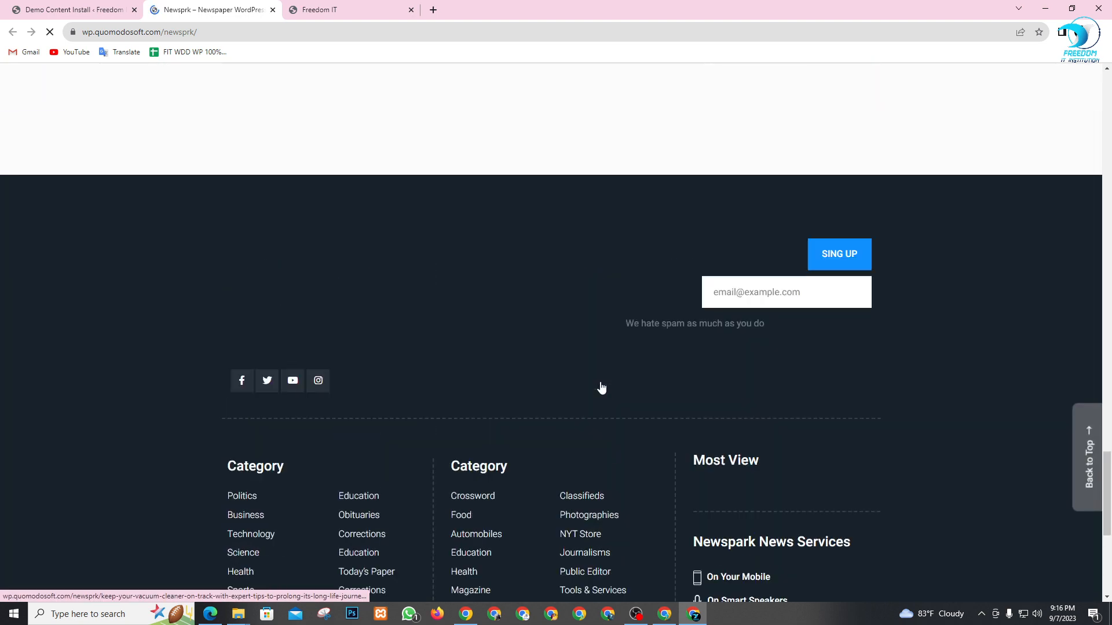
scroll(602, 387, up, 15)
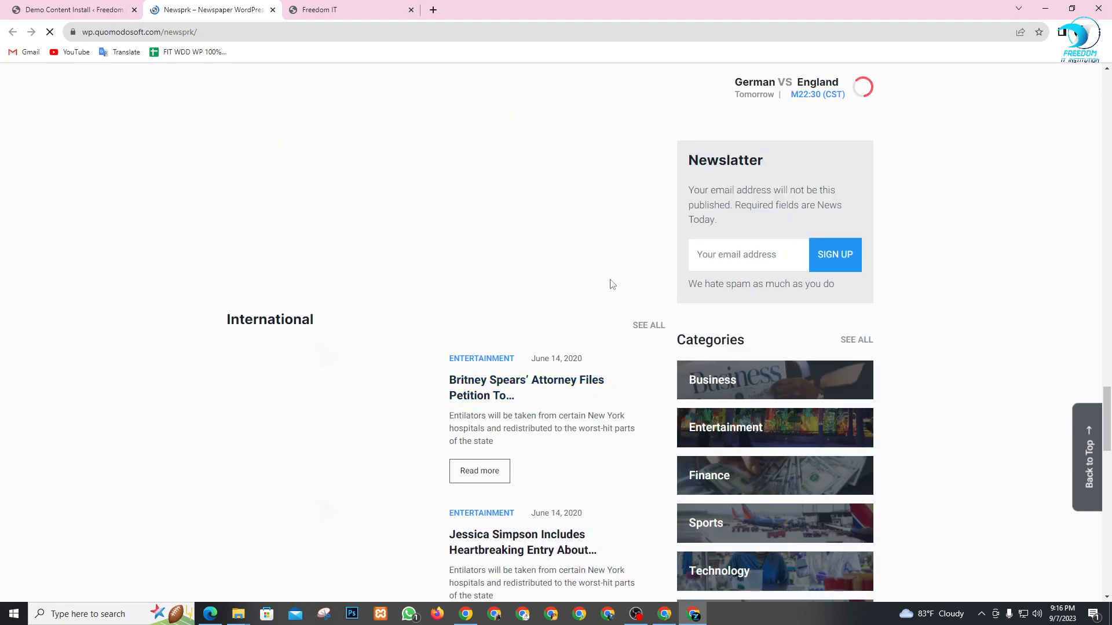
- Return from the live preview to the demo list, install the Home v1 demo content, and accept replacing the site's current content
scroll(521, 340, up, 5)
scroll(521, 340, up, 15)
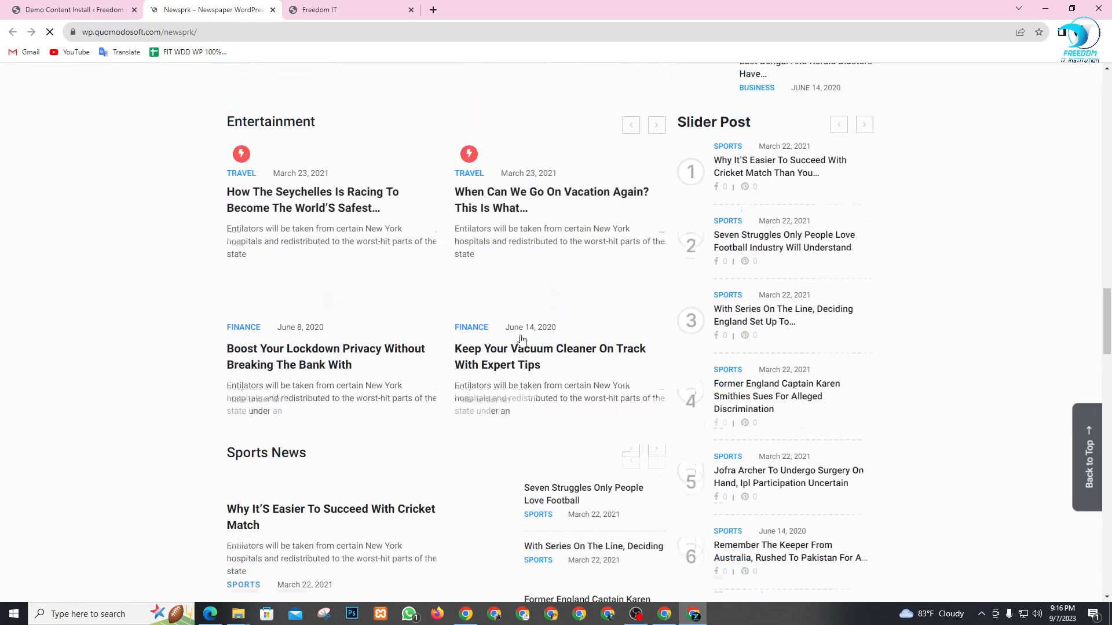
scroll(520, 340, up, 15)
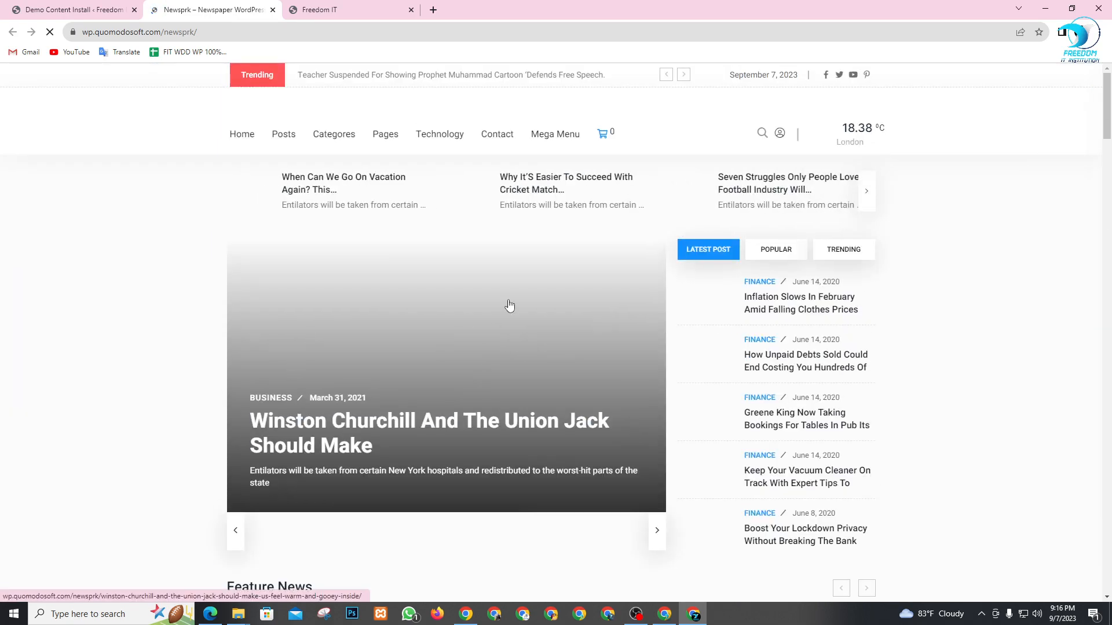
click(65, 8)
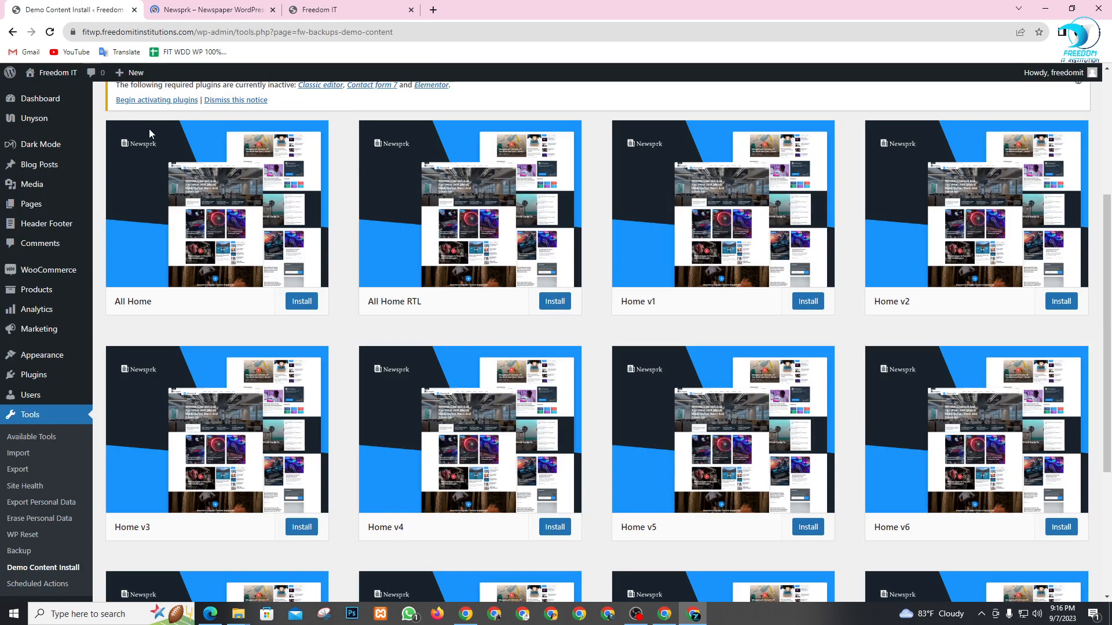
mouse_move(762, 266)
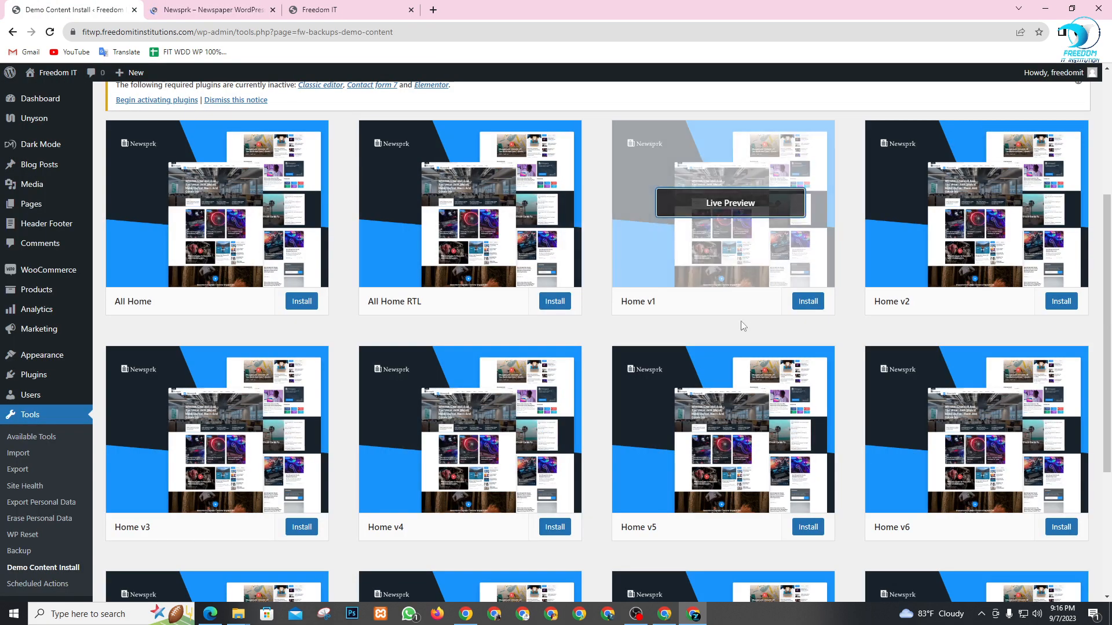
click(808, 303)
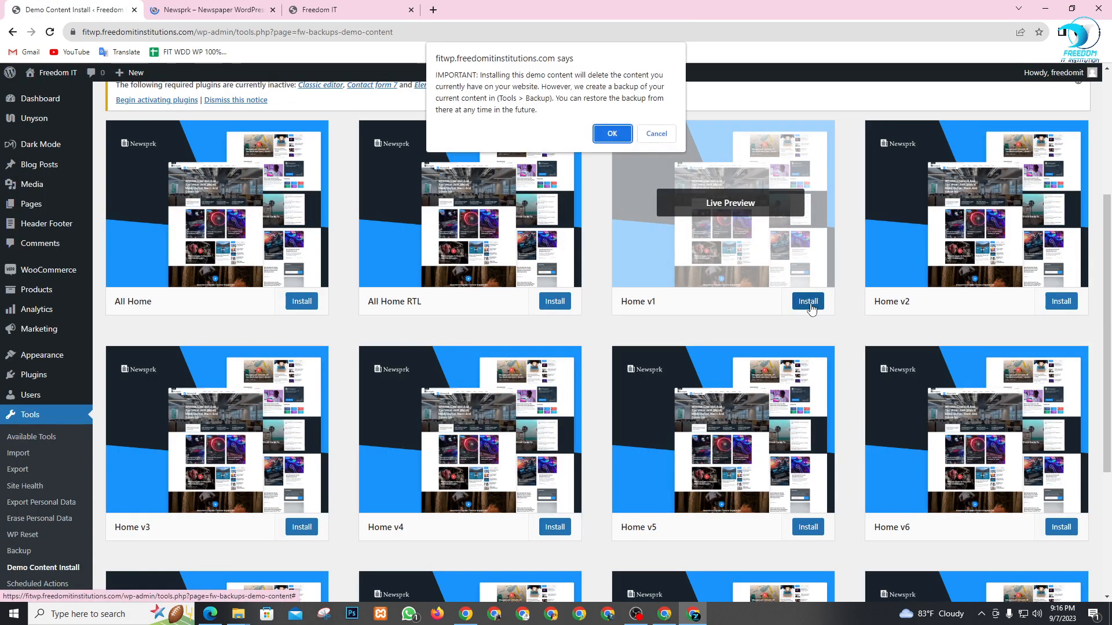
click(612, 133)
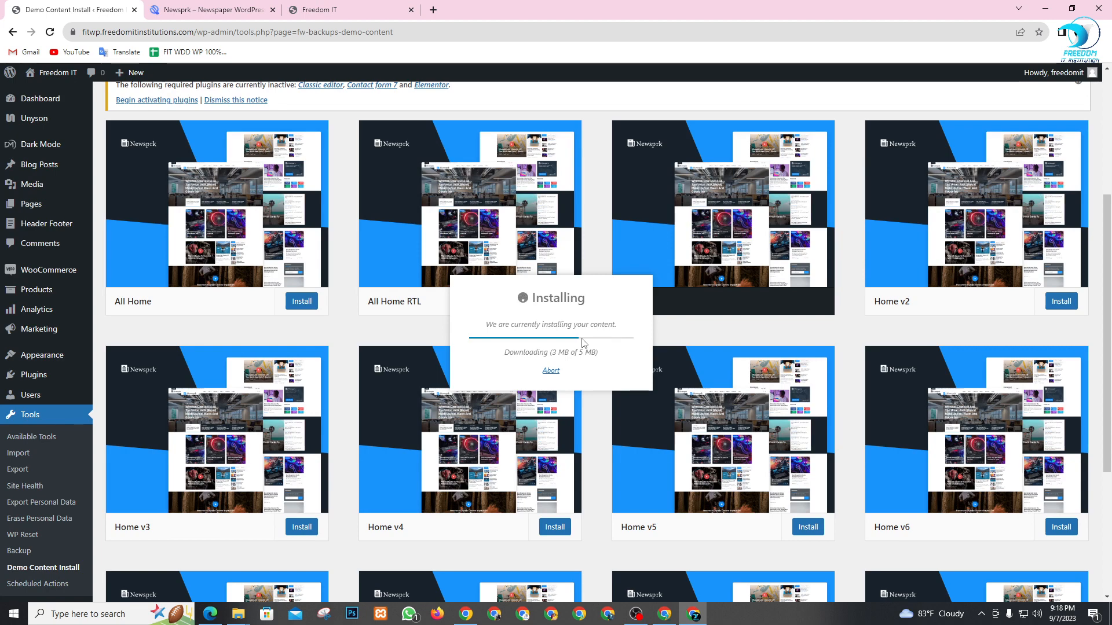
- Switch to the Google Meet call to check the participants list, and return to the demo installation in WordPress
key(alt+Tab)
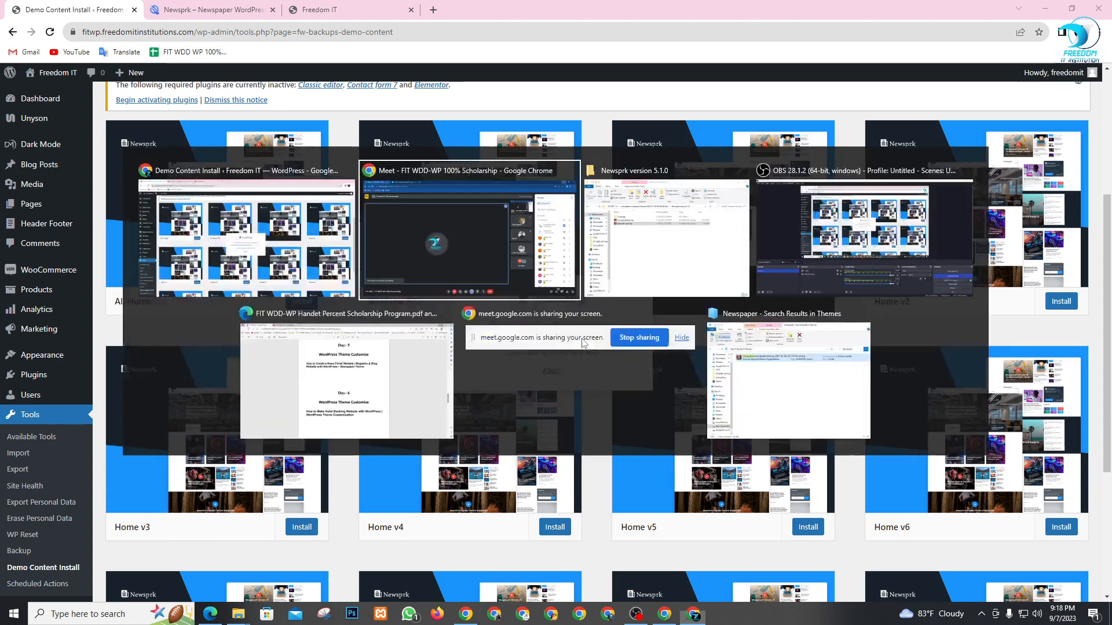
scroll(1016, 324, down, 1)
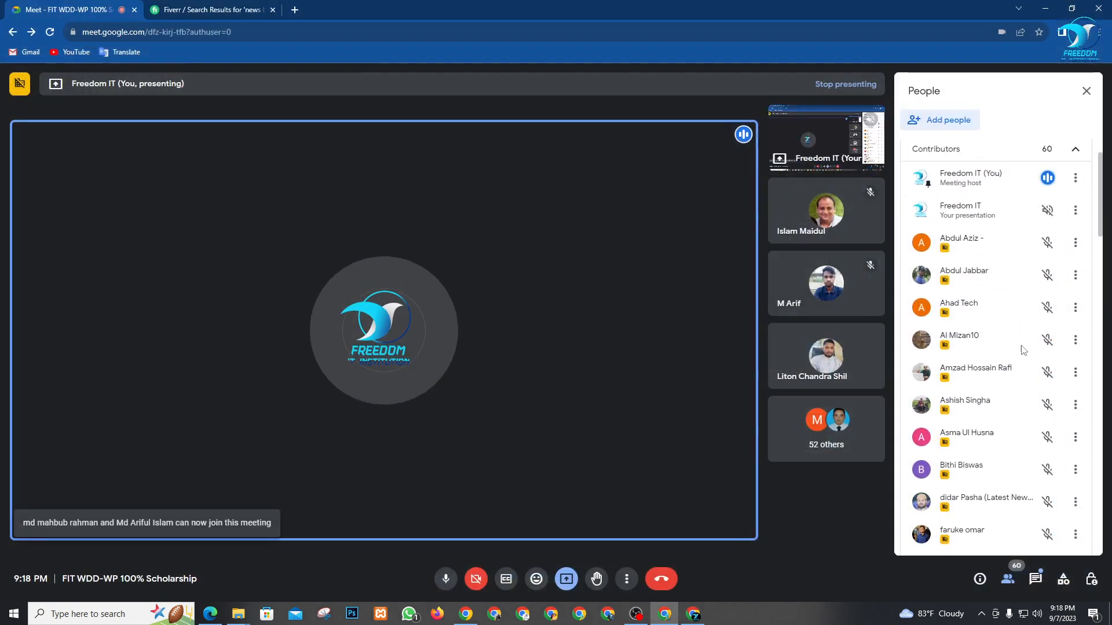
scroll(999, 469, up, 1)
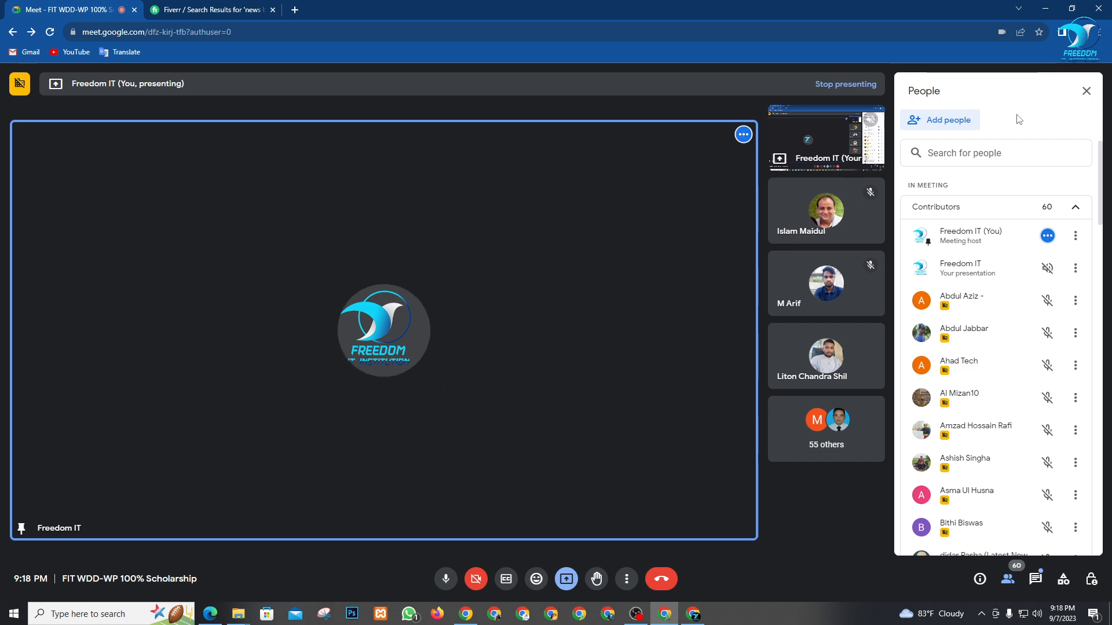
key(alt+Tab)
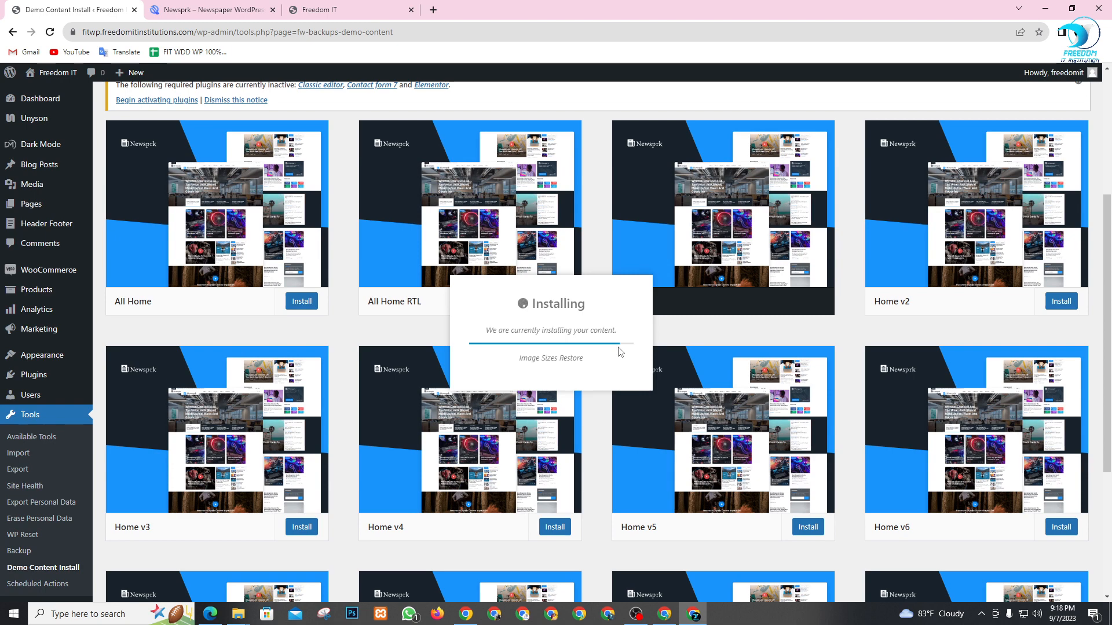
scroll(718, 349, down, 4)
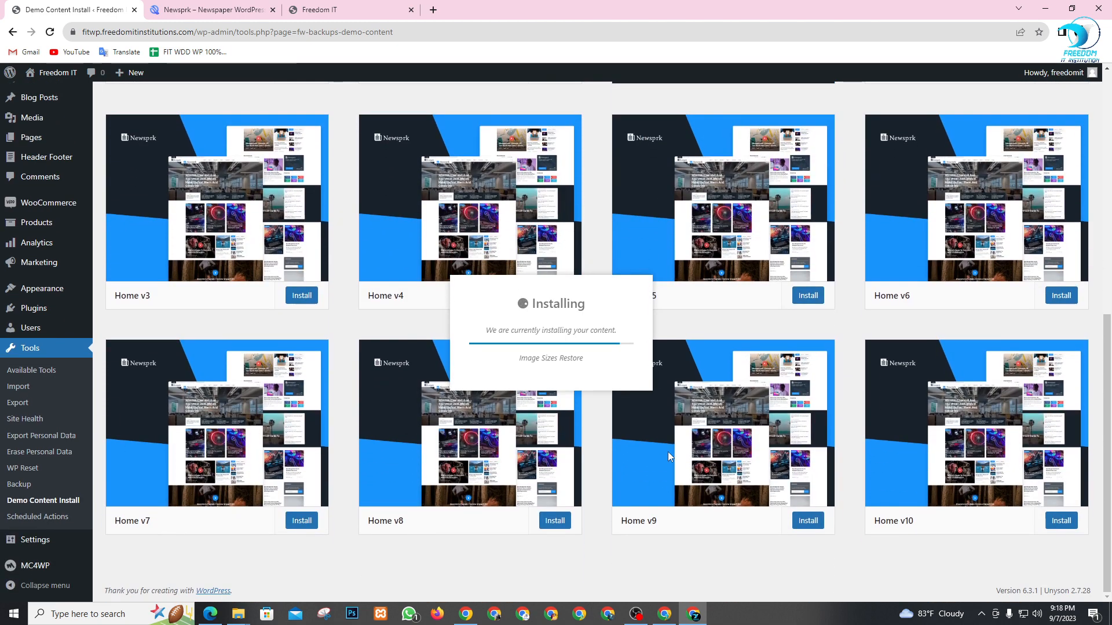
scroll(657, 364, up, 2)
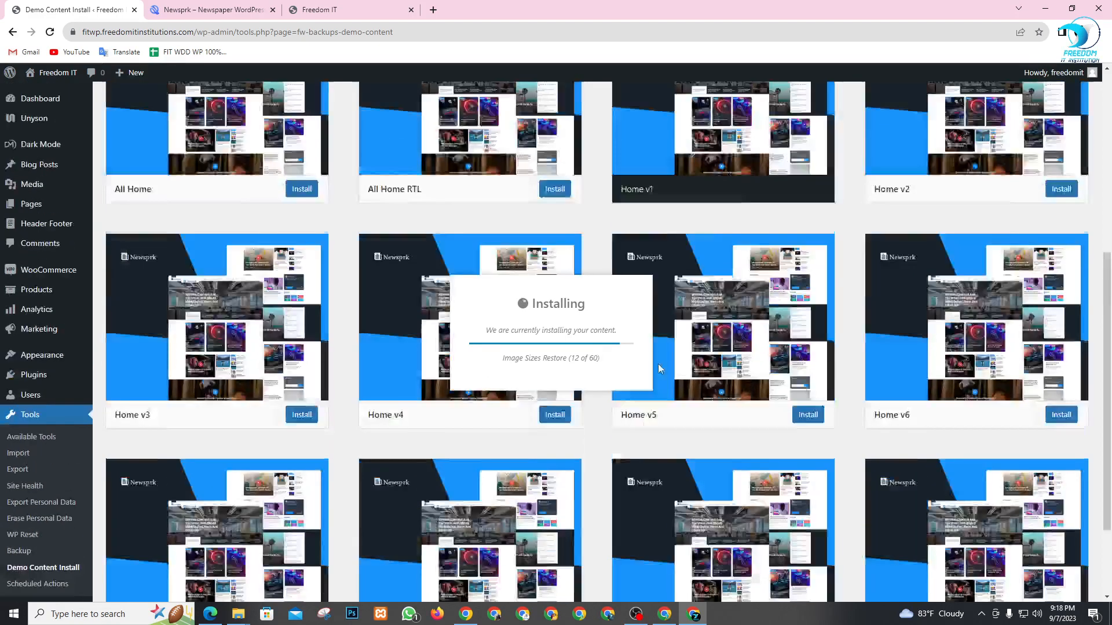
scroll(694, 339, up, 3)
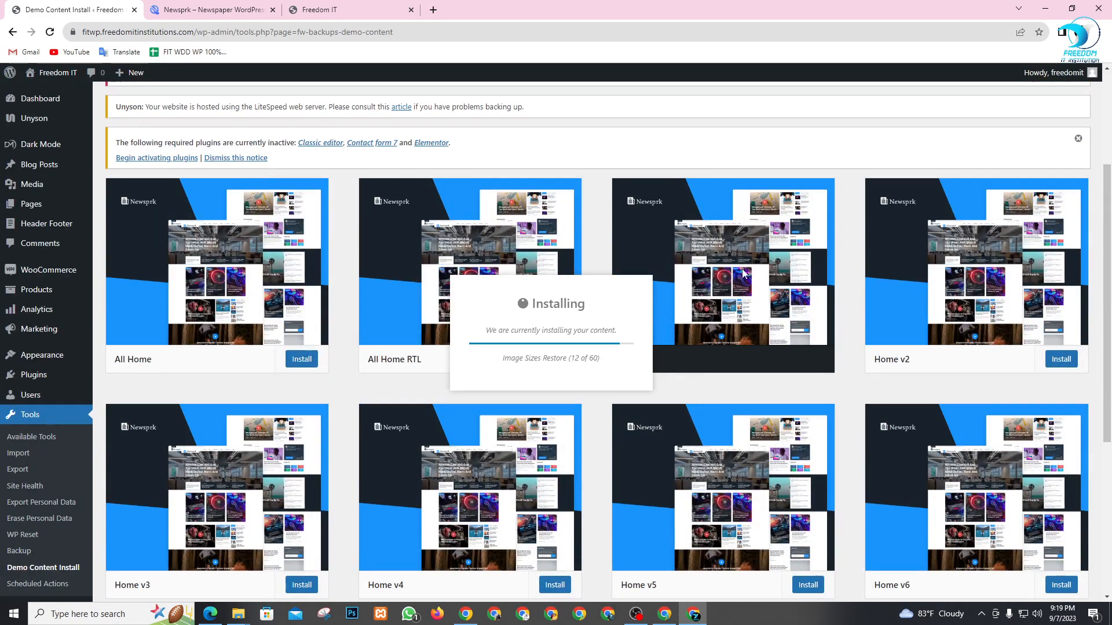
scroll(740, 275, down, 1)
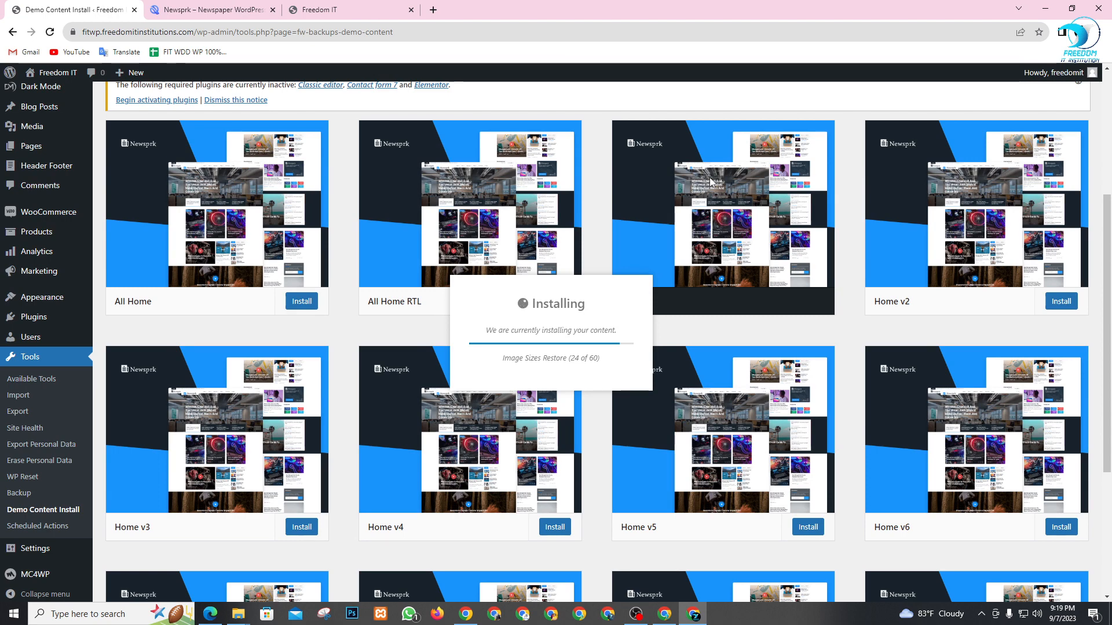
scroll(715, 179, up, 2)
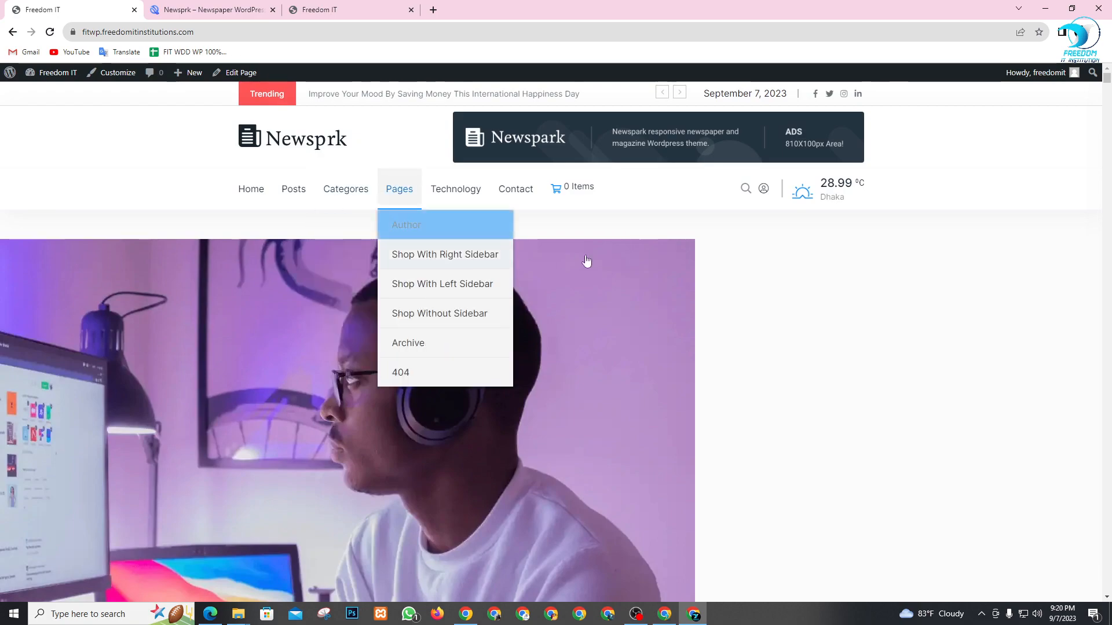
- Look through the site's front page to check how the imported Home v1 demo content is laid out
scroll(702, 355, down, 10)
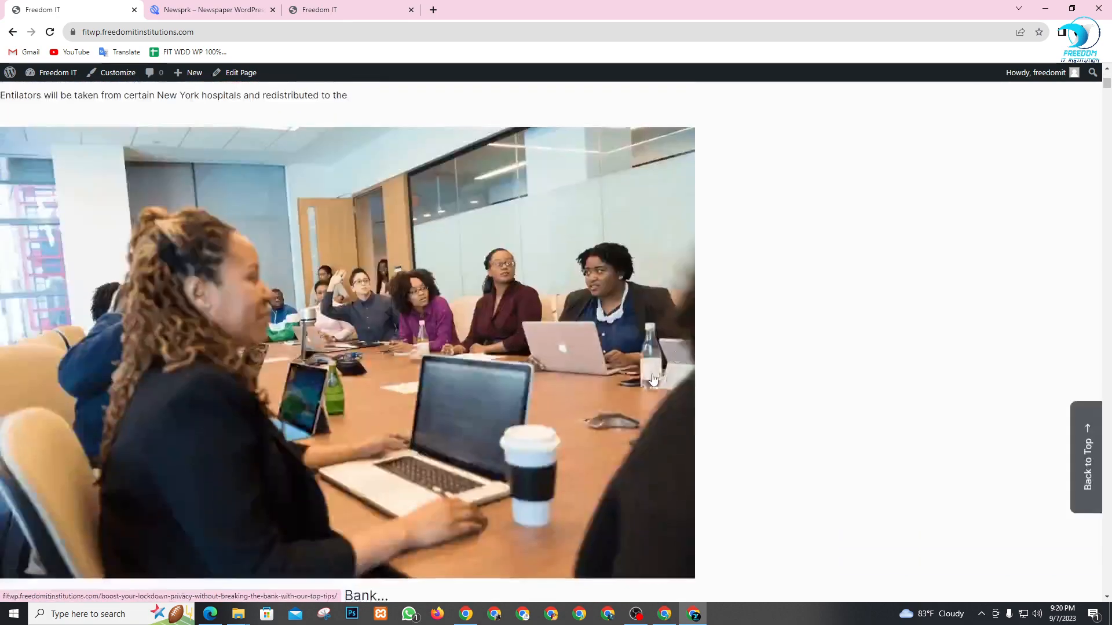
scroll(654, 379, down, 20)
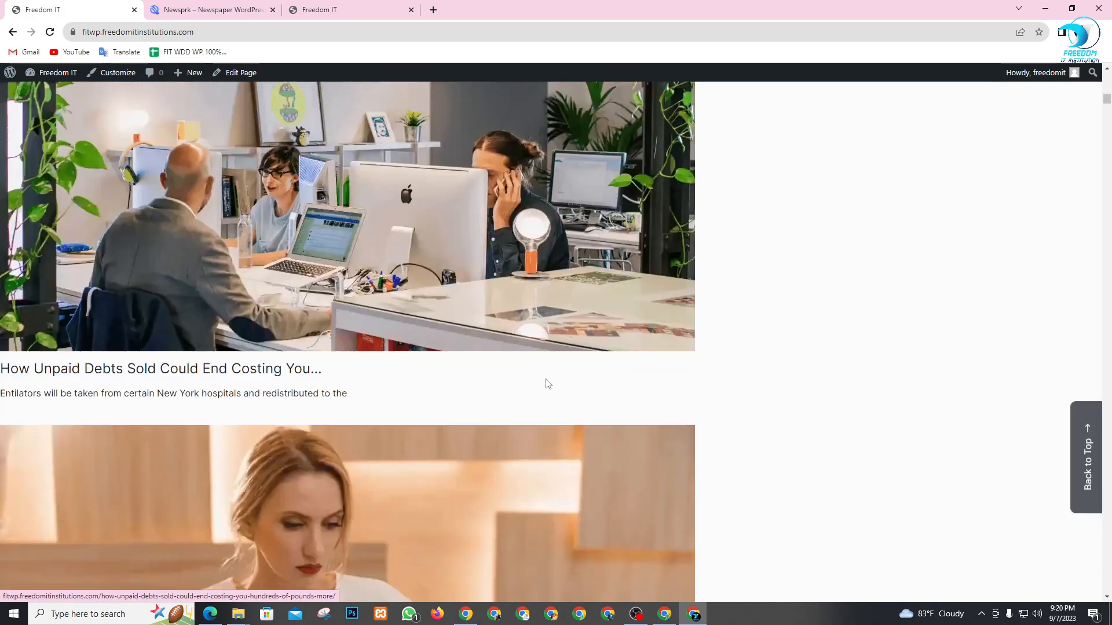
scroll(548, 384, down, 20)
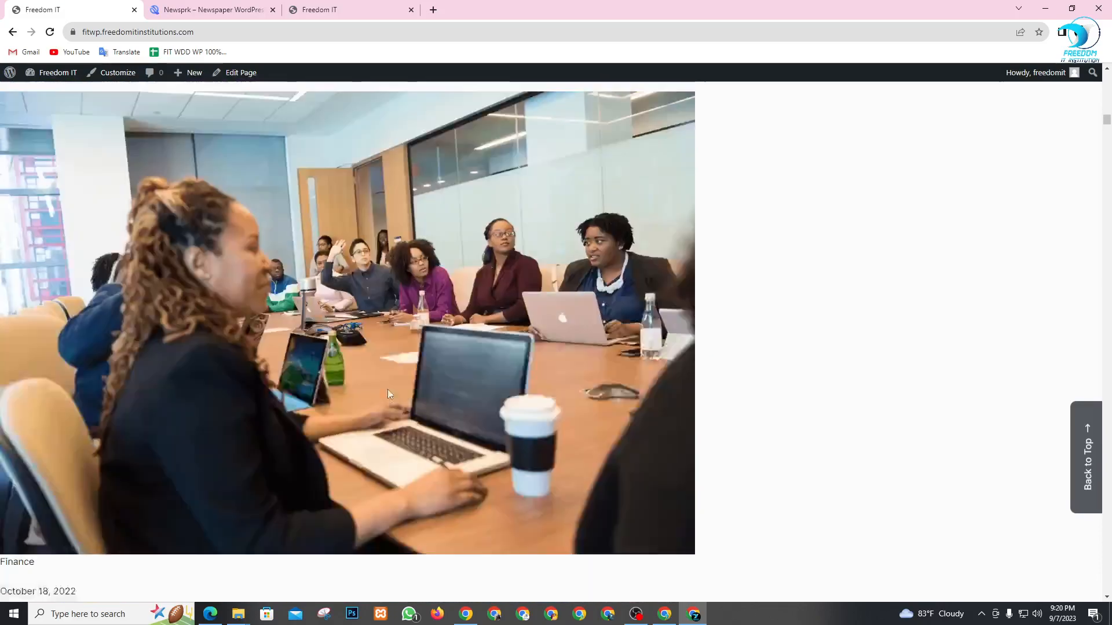
scroll(531, 383, down, 20)
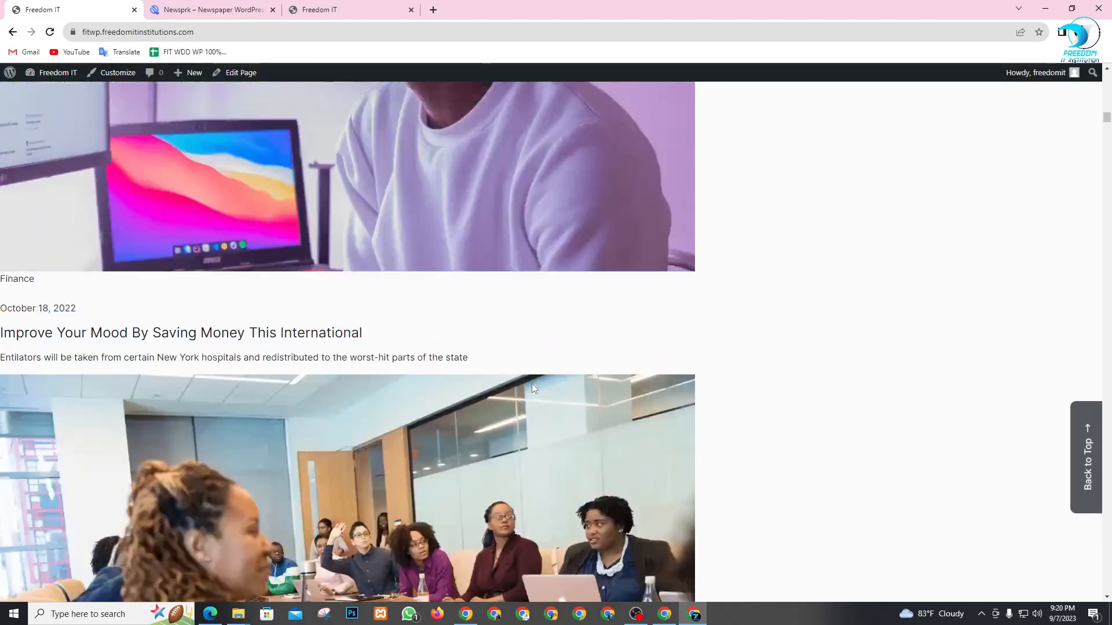
scroll(532, 384, up, 15)
- Go to the site's dashboard, running the required WordPress database update and continuing past it
mouse_move(50, 74)
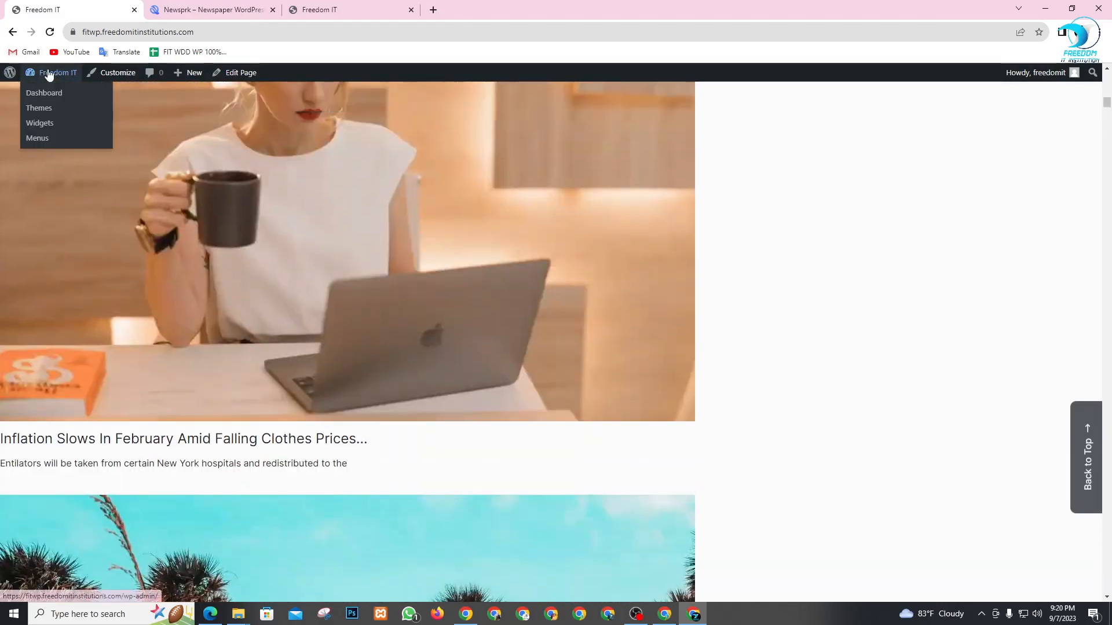
click(47, 94)
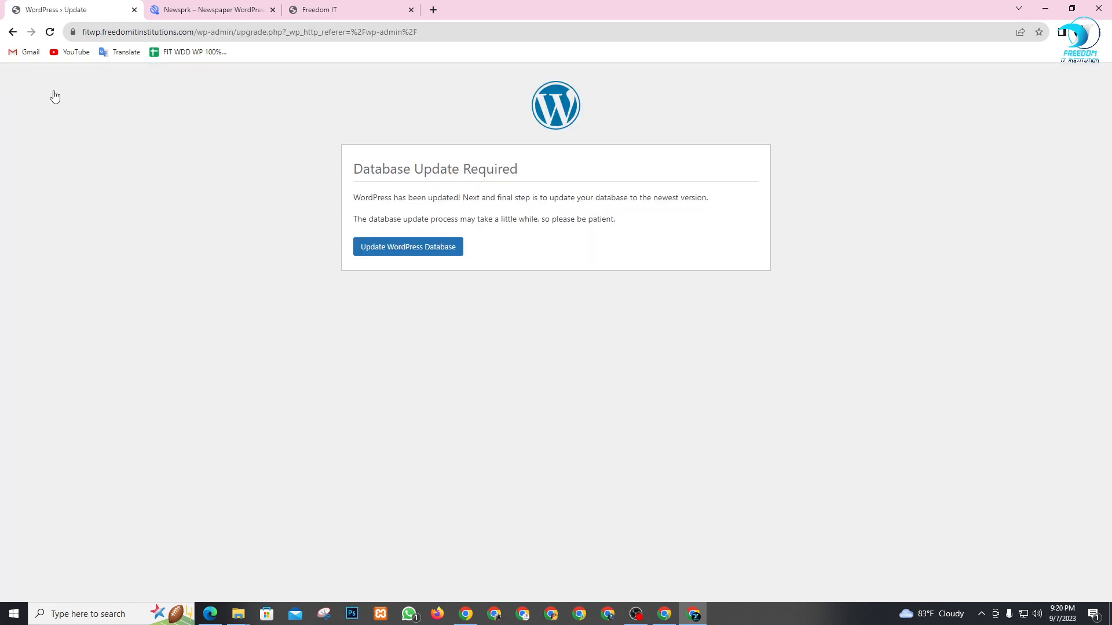
click(392, 253)
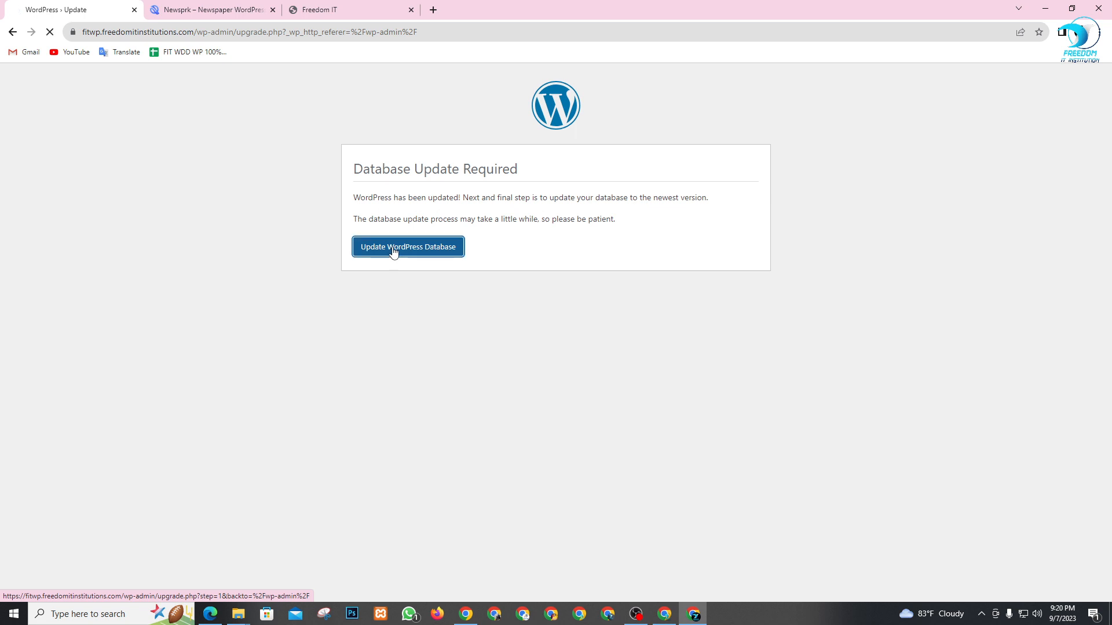
click(376, 231)
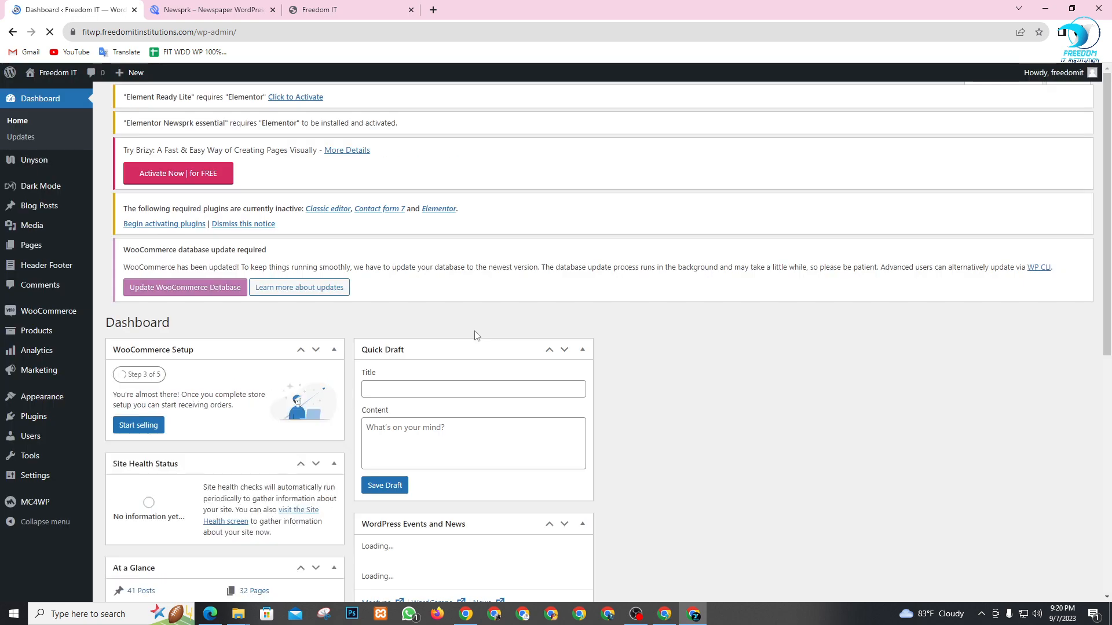
- Check the Google Meet call for people waiting to join, and return to the WordPress dashboard
key(alt+Tab)
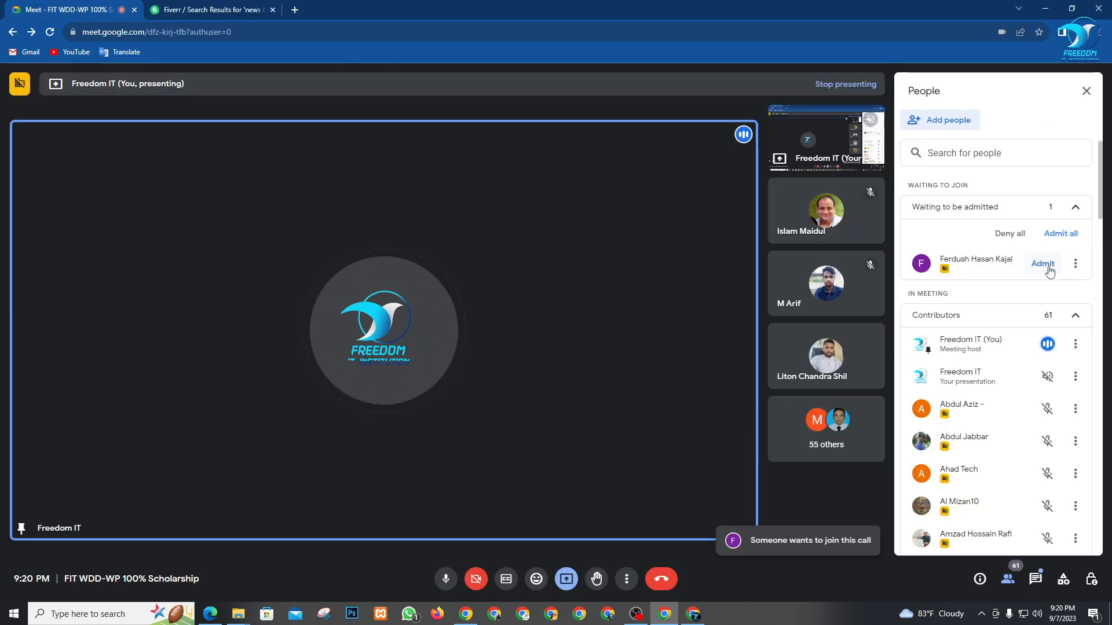
key(alt+Tab)
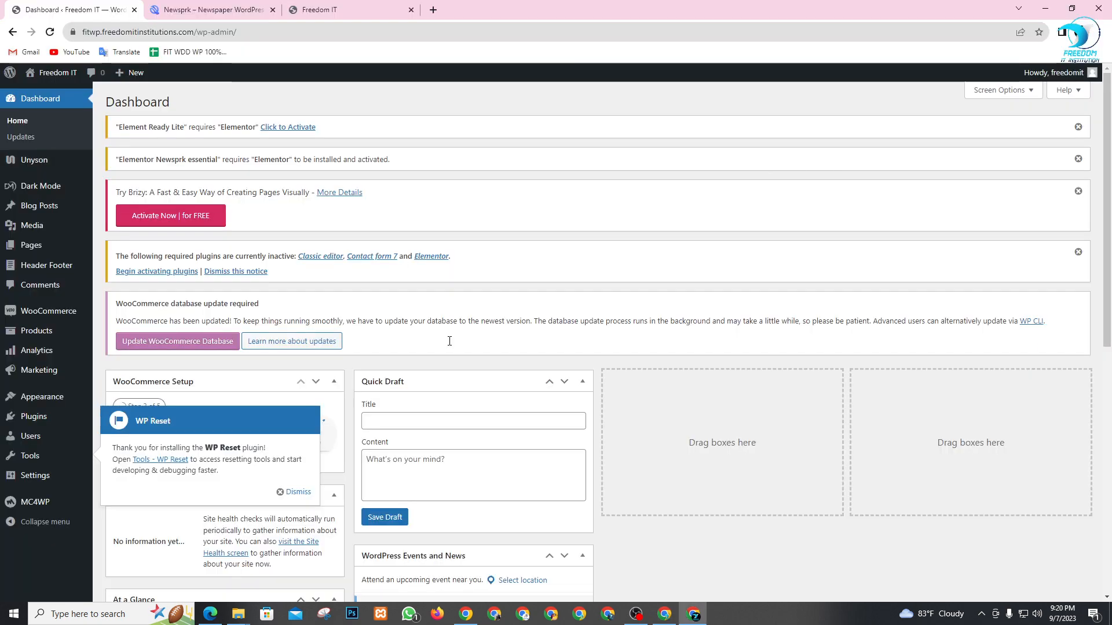
- Close the Newsprk demo preview tab and the old site tab, leaving only the dashboard open
click(187, 7)
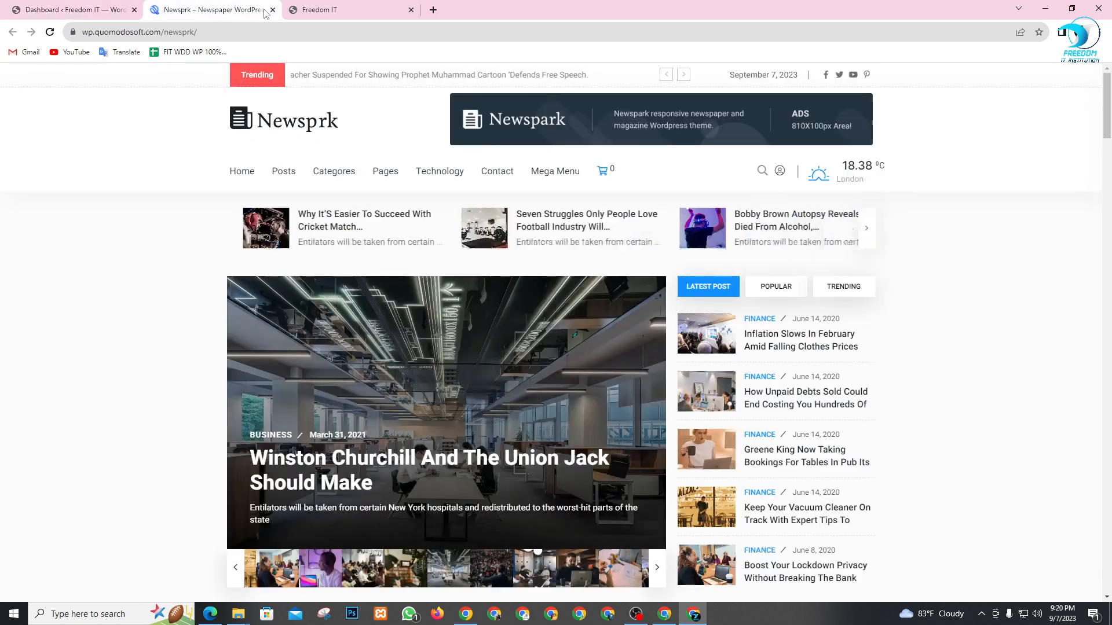
click(273, 9)
click(273, 10)
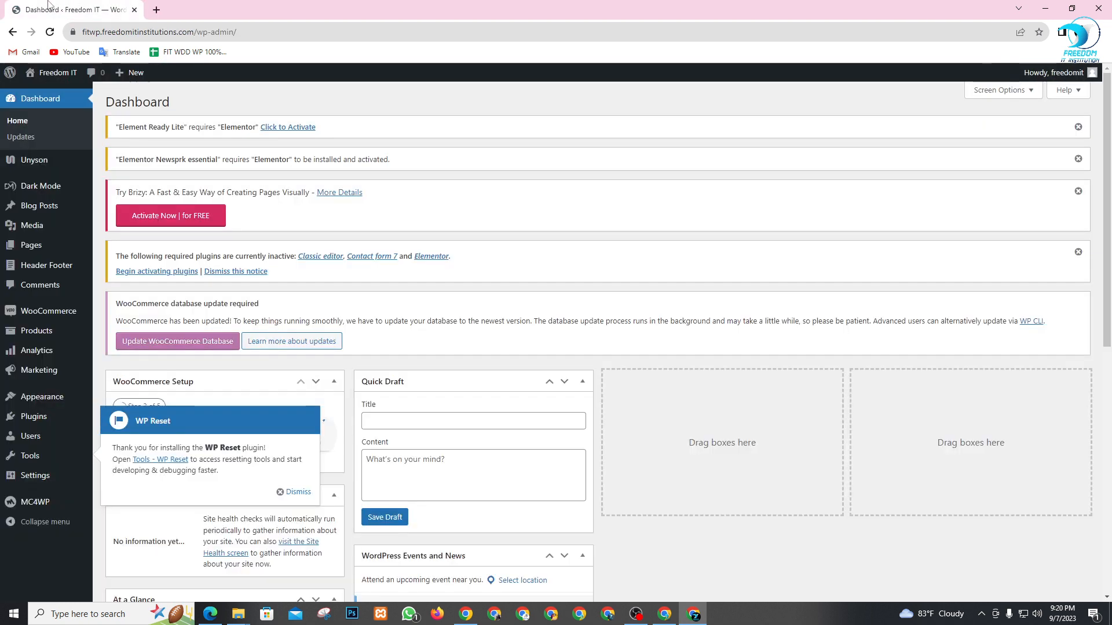
- Open the site's front page in a new tab and examine the layout of its imported posts and images
mouse_move(44, 78)
right_click(44, 100)
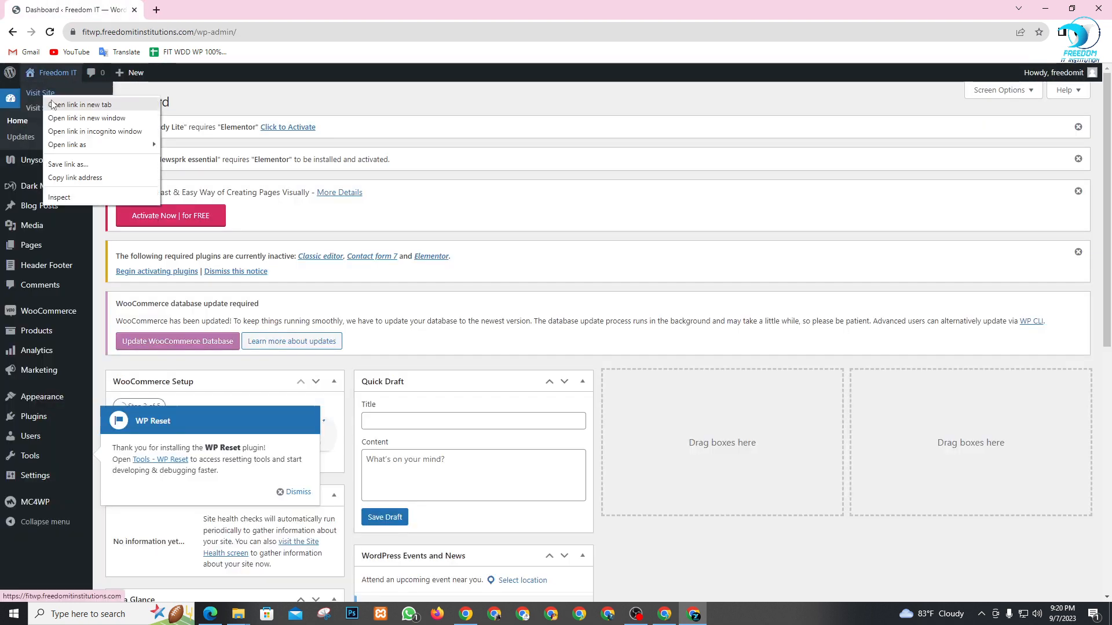
click(64, 106)
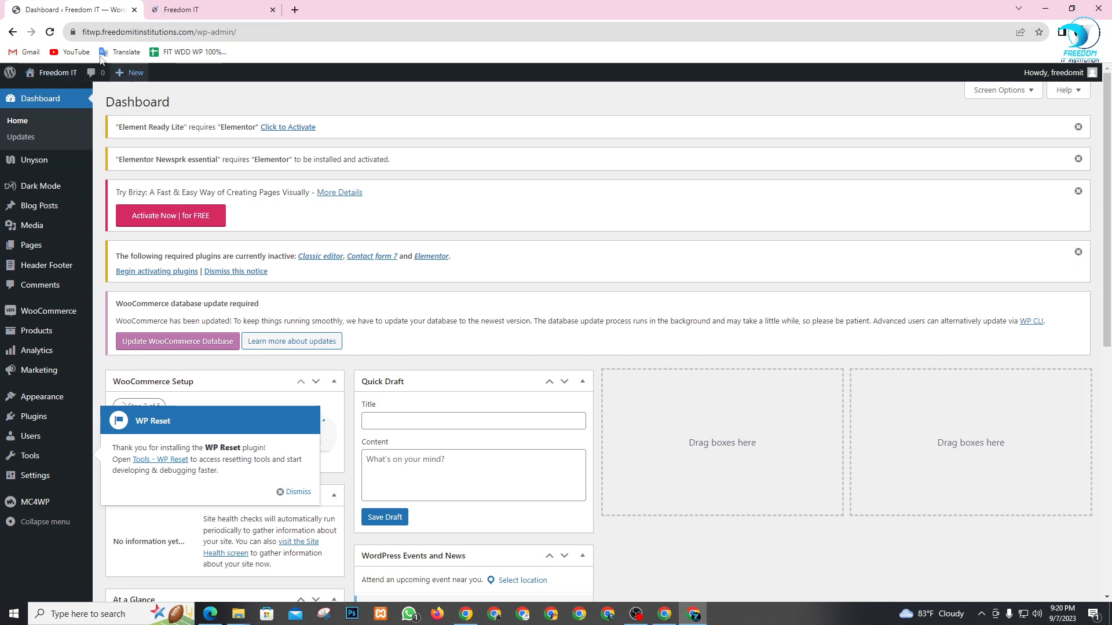
click(213, 6)
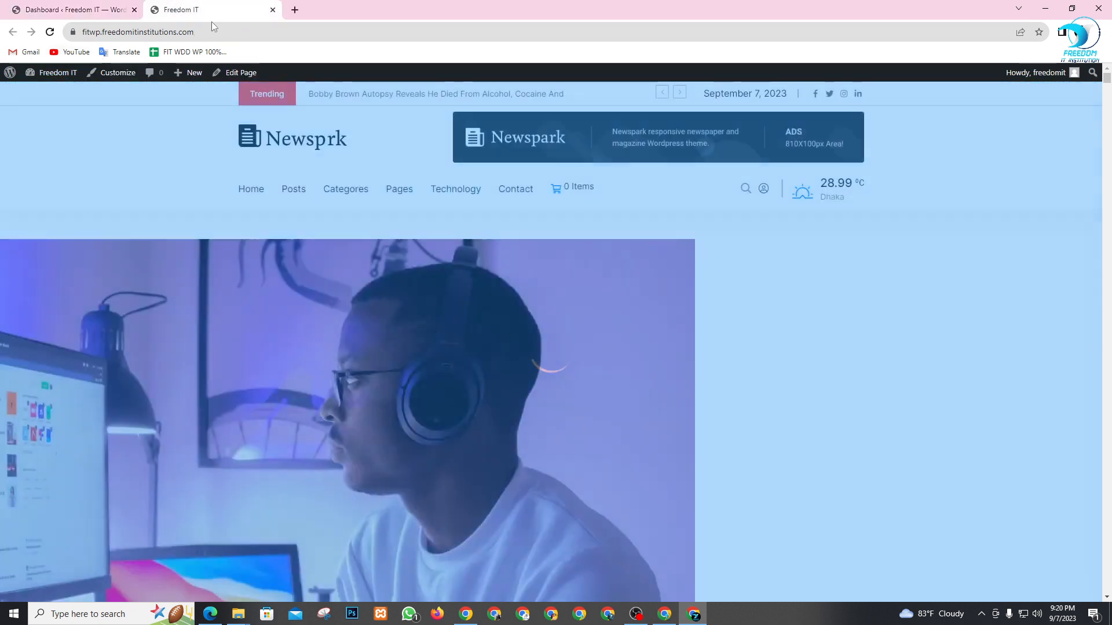
scroll(539, 249, down, 7)
scroll(625, 296, down, 20)
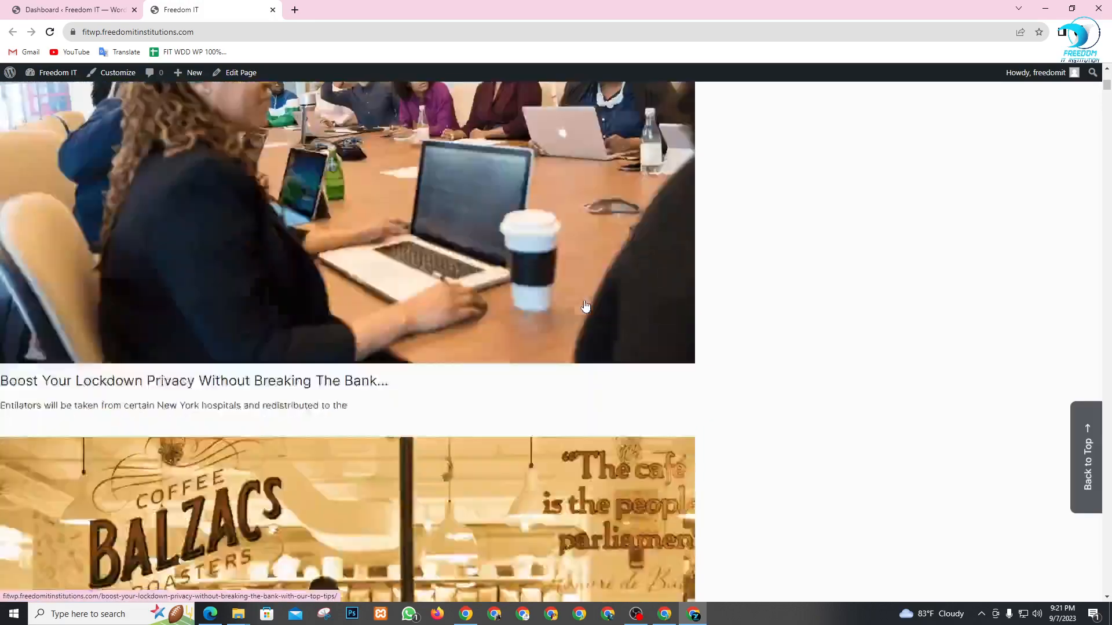
scroll(585, 312, up, 7)
scroll(586, 311, down, 20)
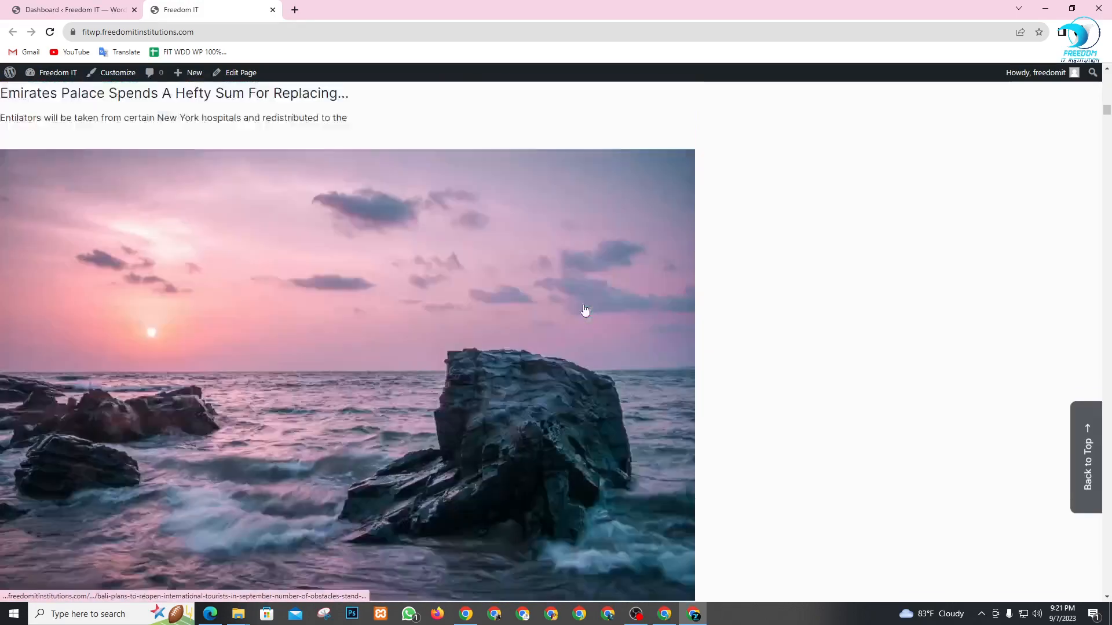
scroll(547, 319, down, 10)
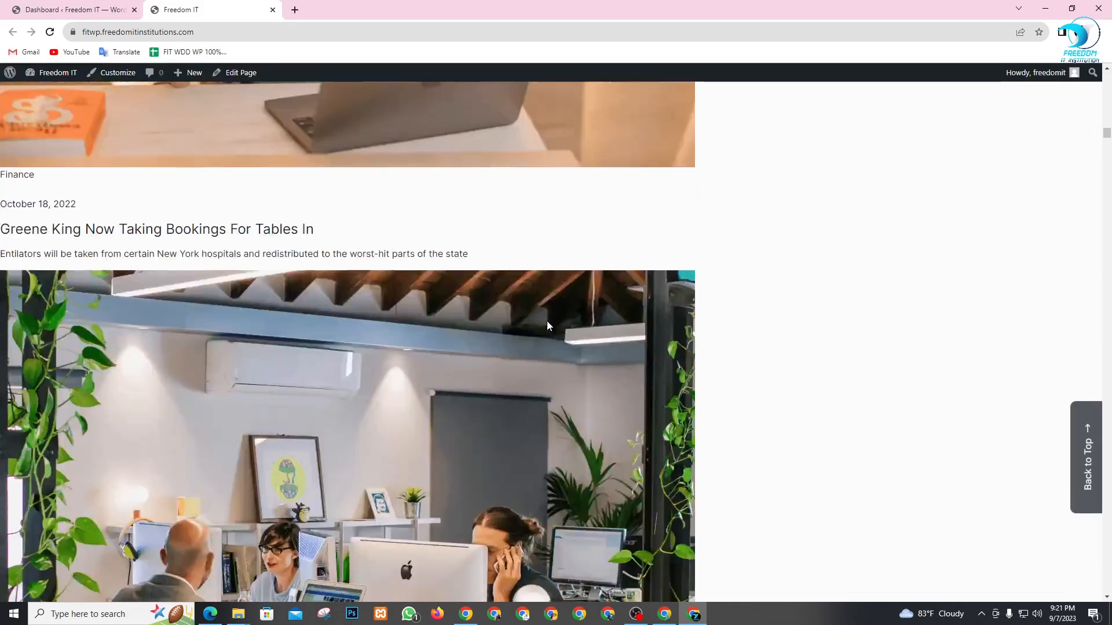
- Activate the required plugins Classic editor, Contact form 7 and Elementor, and return to the dashboard
click(105, 6)
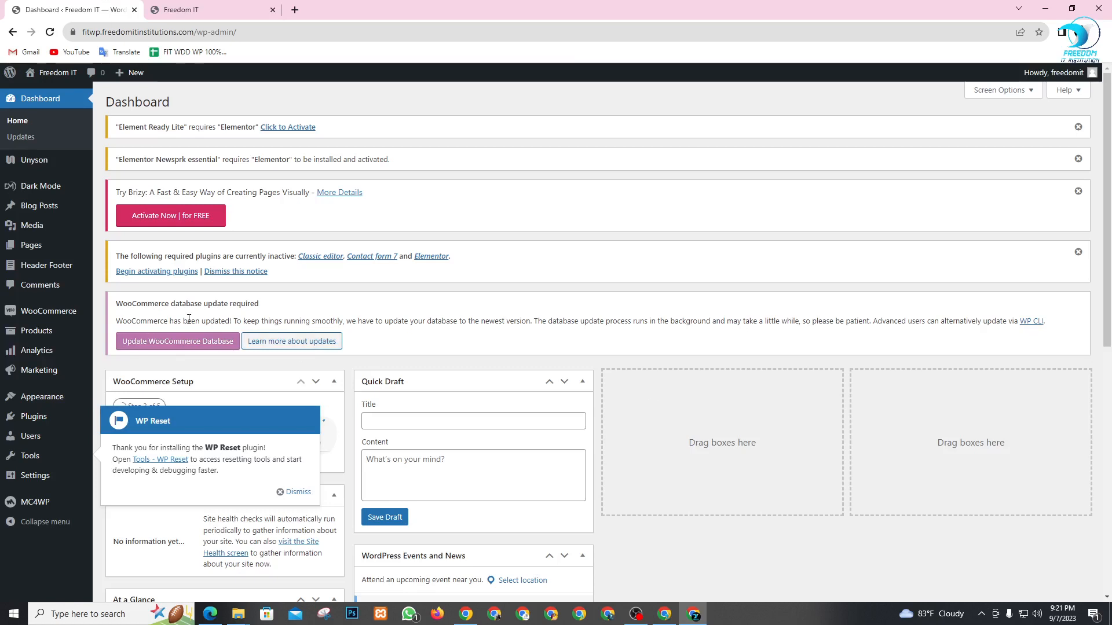
click(158, 271)
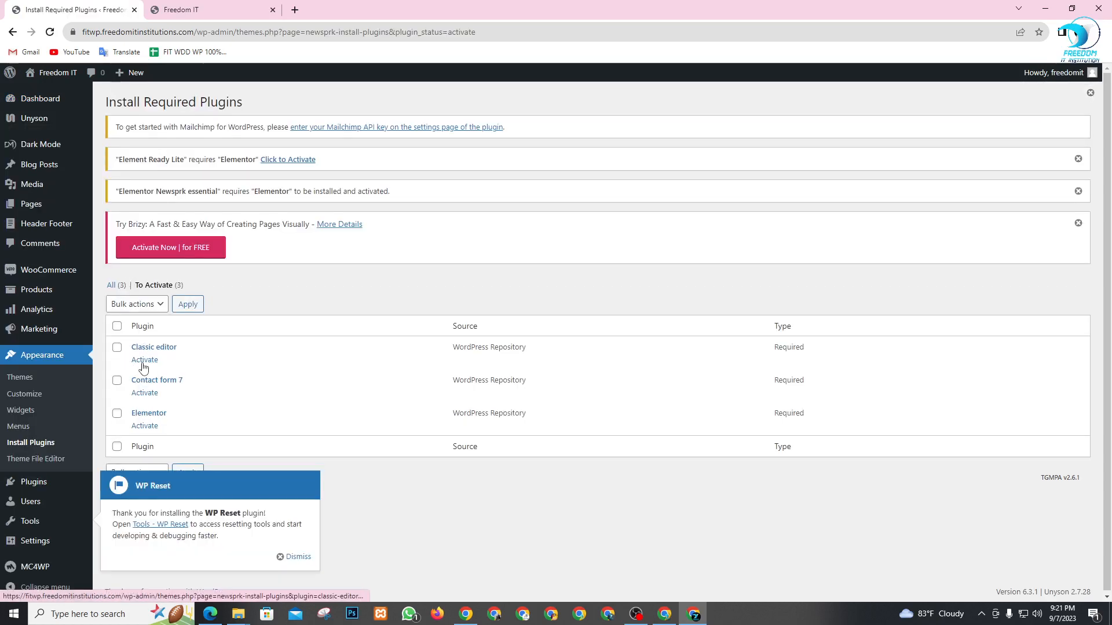
click(139, 361)
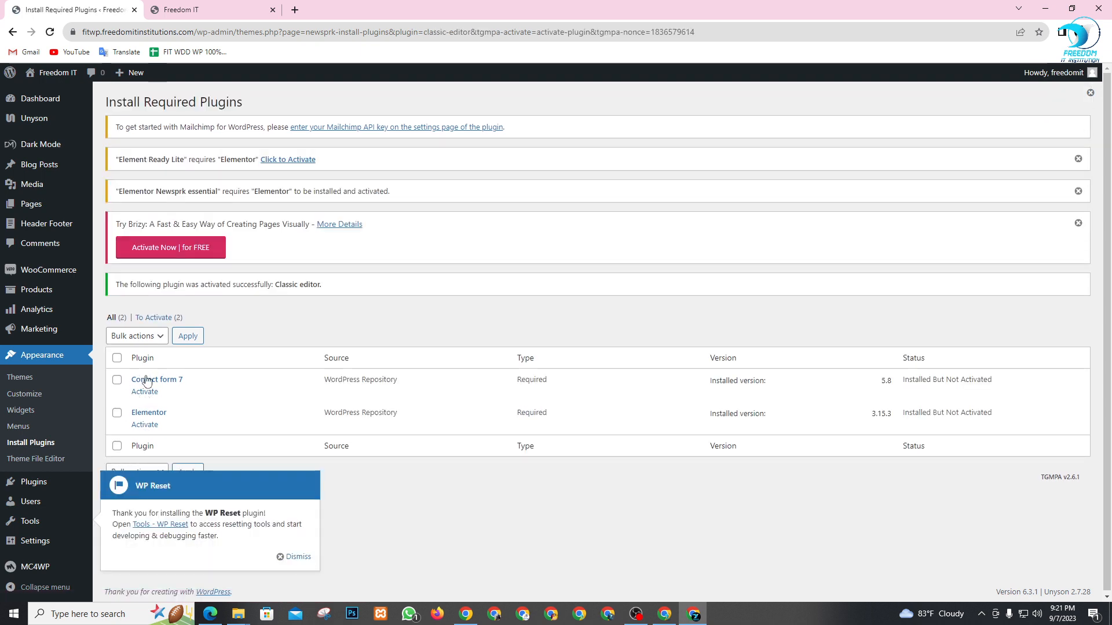
click(144, 394)
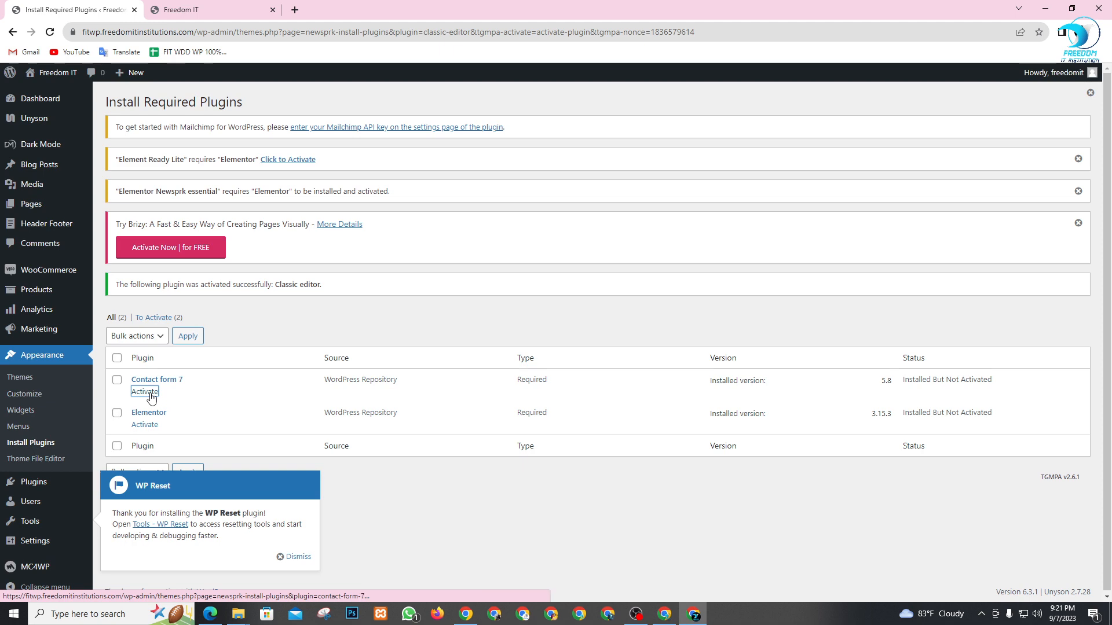
click(145, 392)
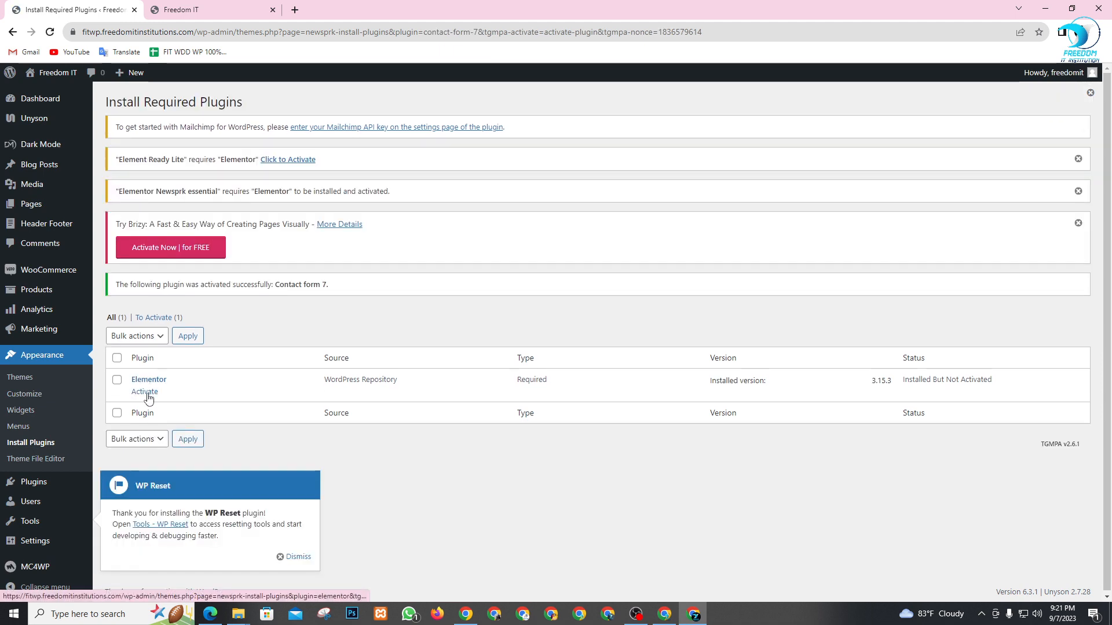
click(146, 393)
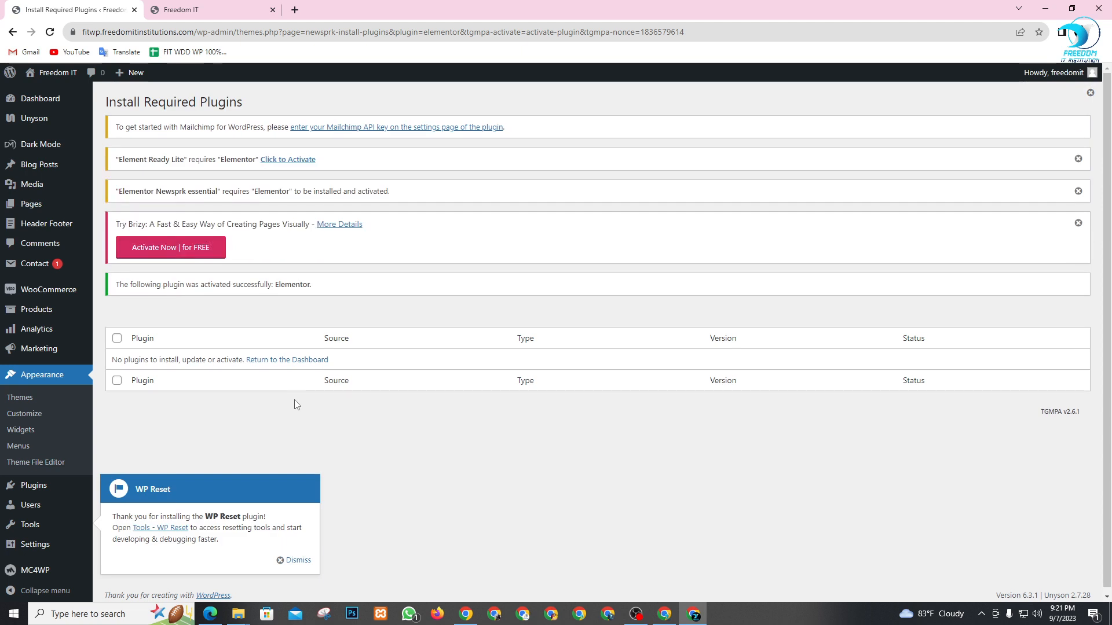
click(284, 361)
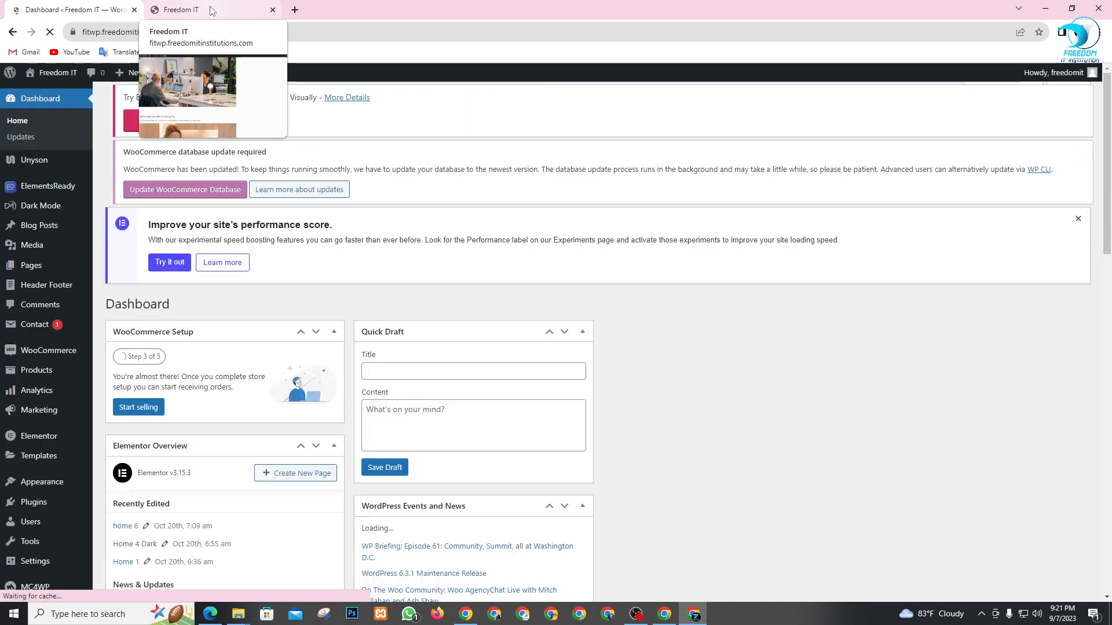
- Examine the reloaded front page's header, news sections and footer, checking the Google Meet call and the dashboard in between
click(211, 10)
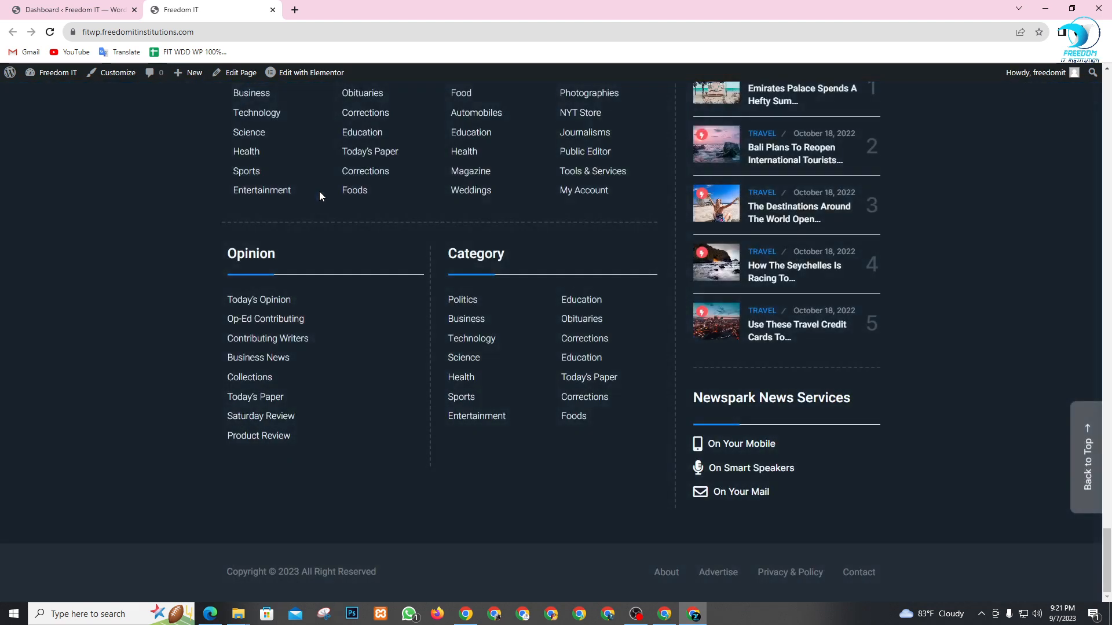
scroll(606, 412, up, 15)
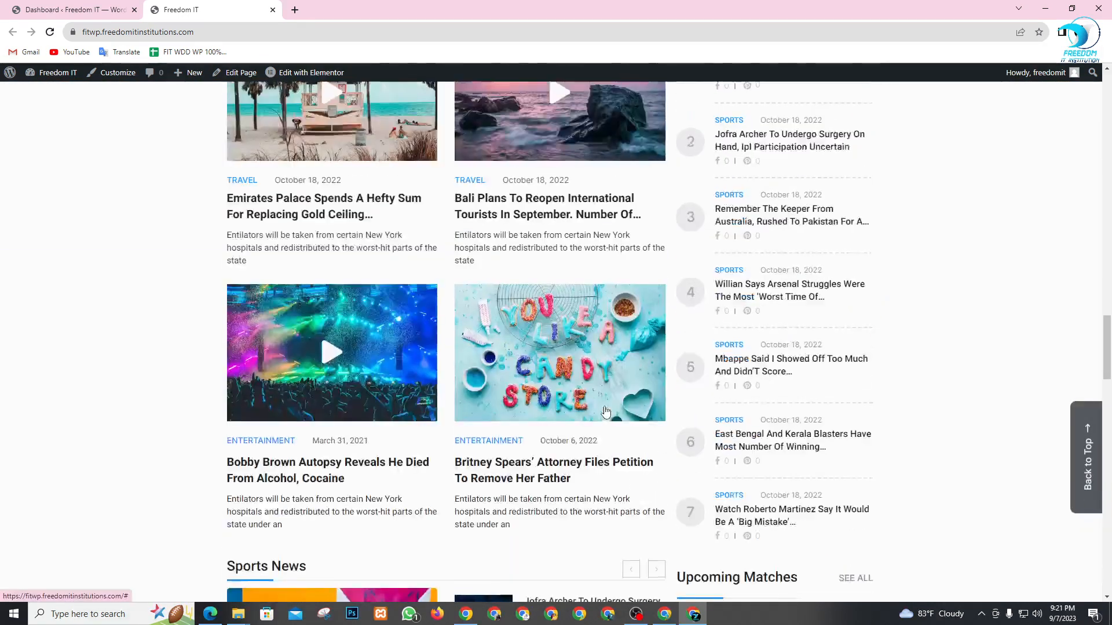
scroll(605, 411, up, 10)
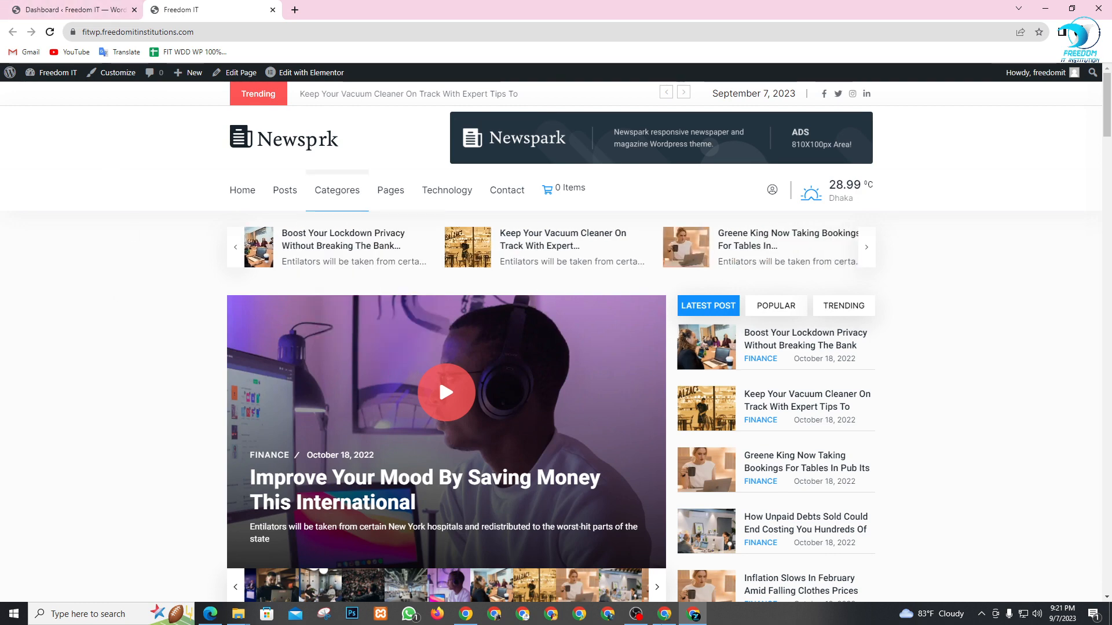
click(664, 618)
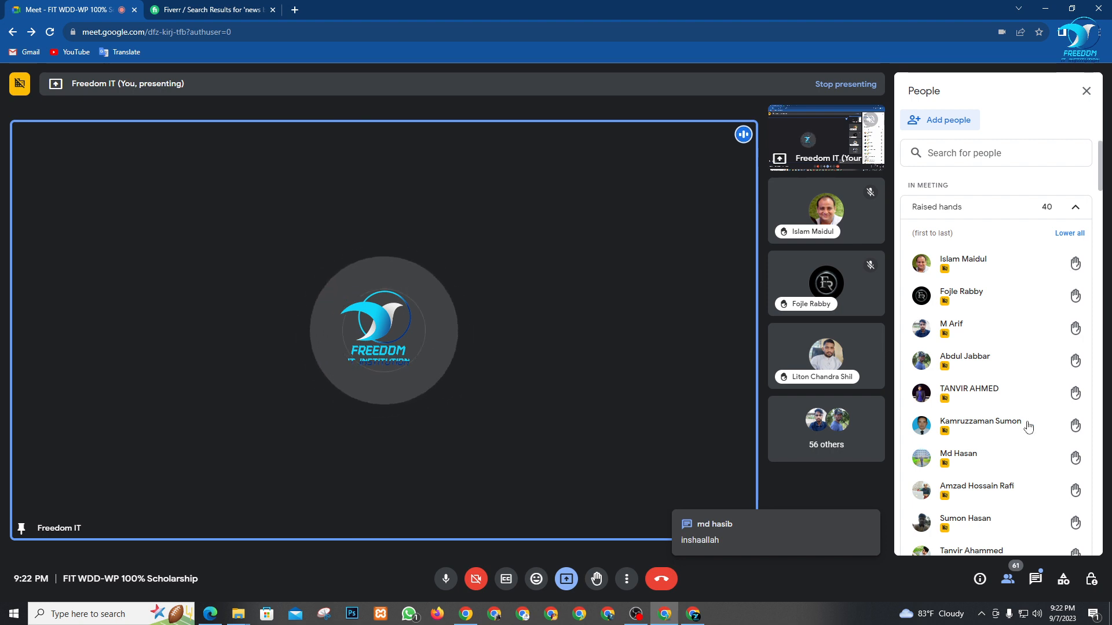
click(693, 614)
scroll(536, 246, down, 12)
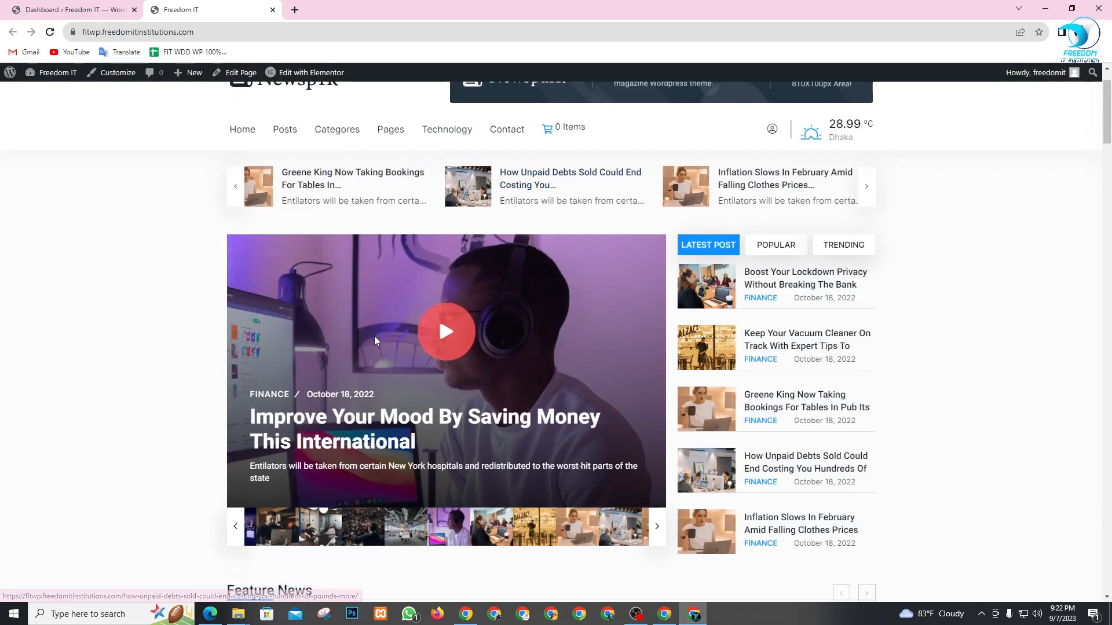
scroll(194, 327, down, 8)
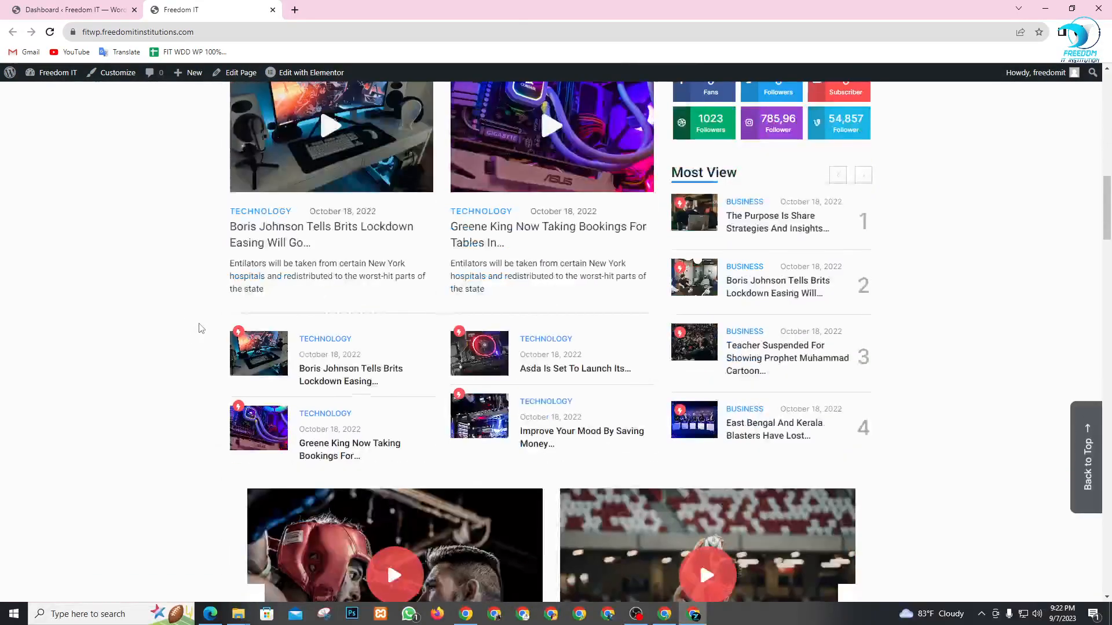
scroll(186, 340, up, 20)
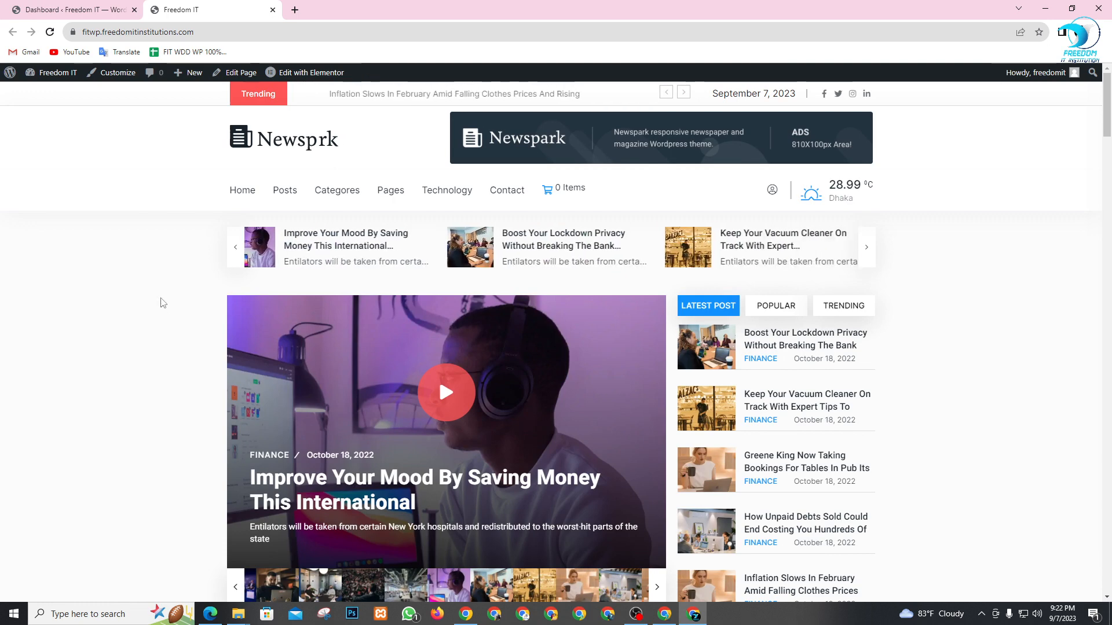
click(71, 7)
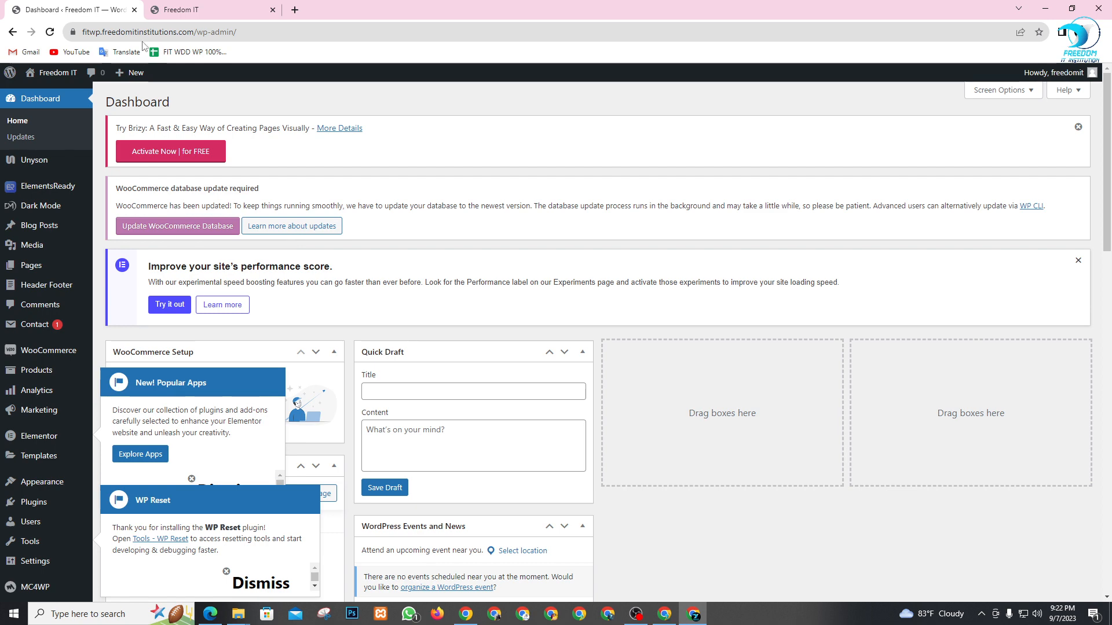
click(232, 8)
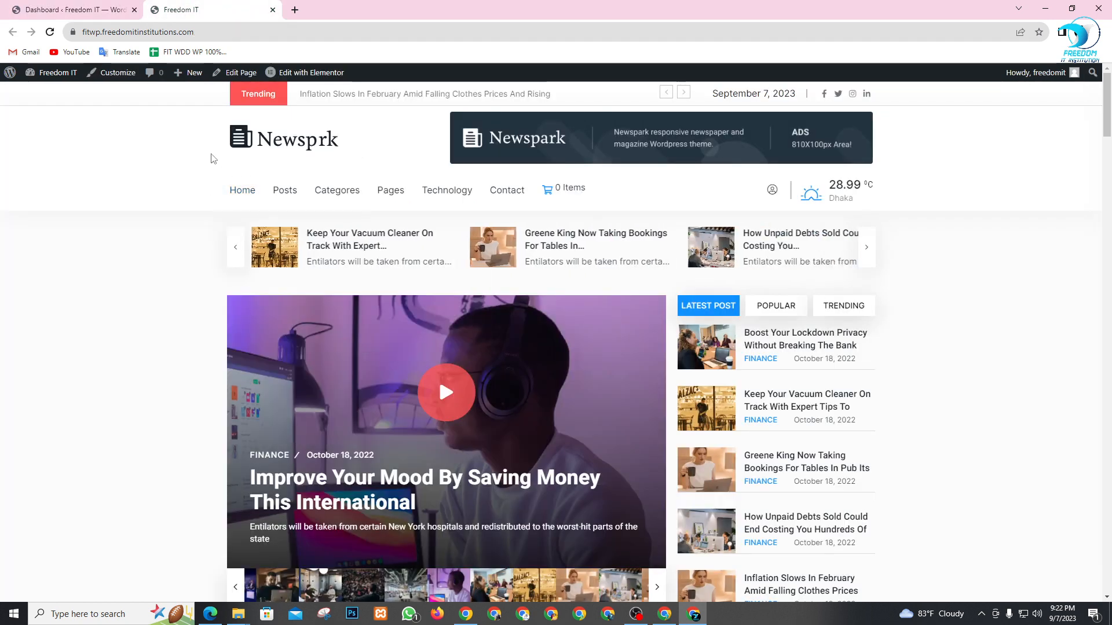
- Open the theme's Customize page from the dashboard in a new browser tab and place it before the front page tab
click(72, 8)
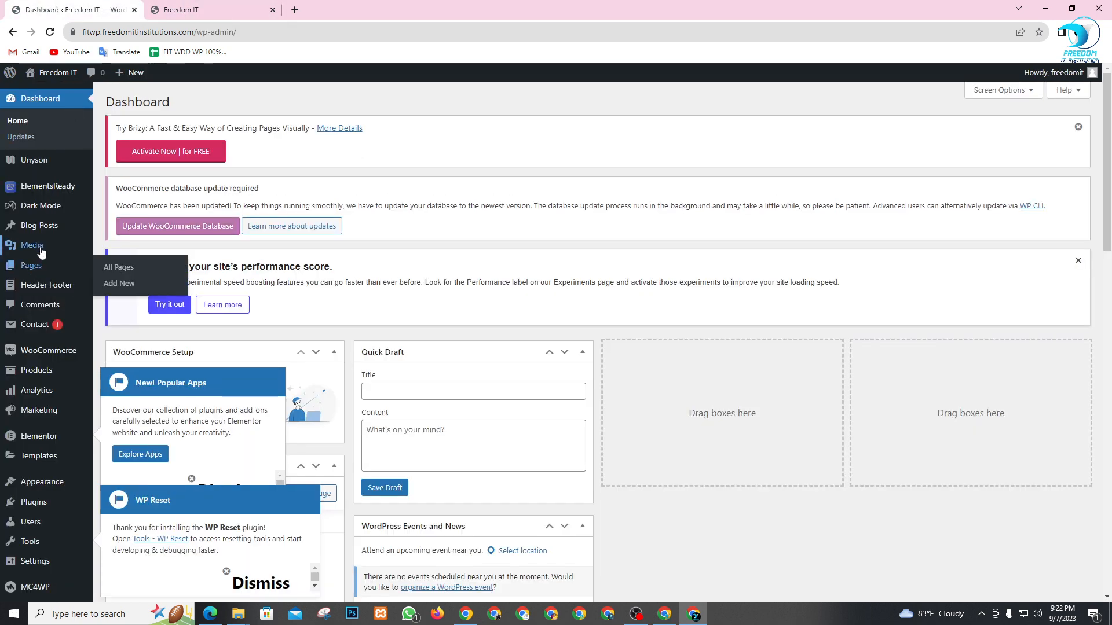
scroll(30, 325, down, 3)
scroll(30, 324, down, 3)
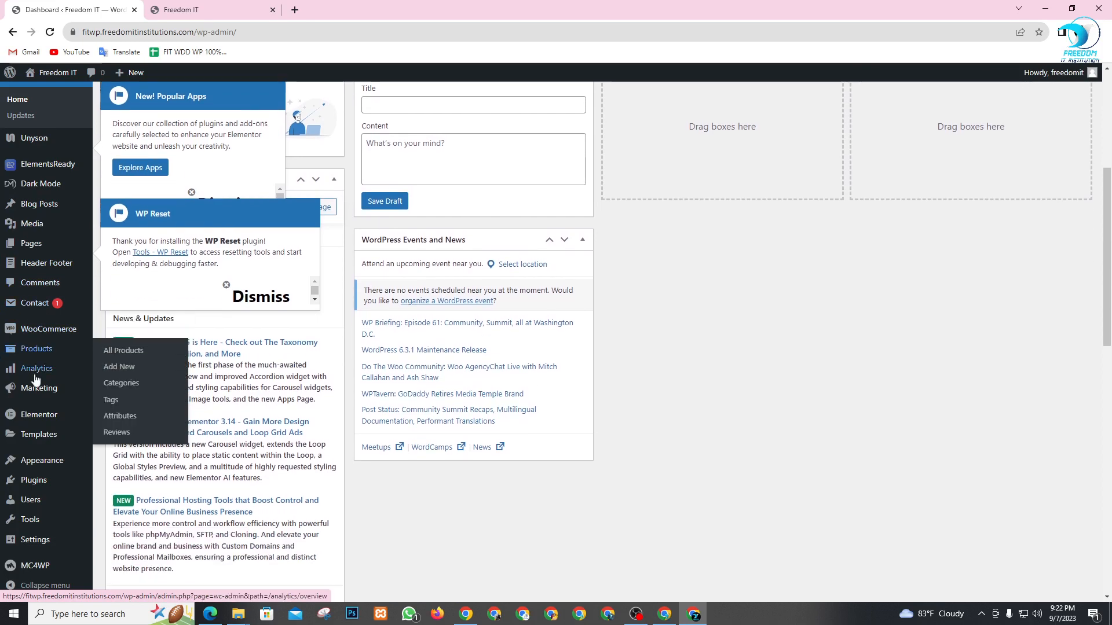
scroll(48, 534, up, 2)
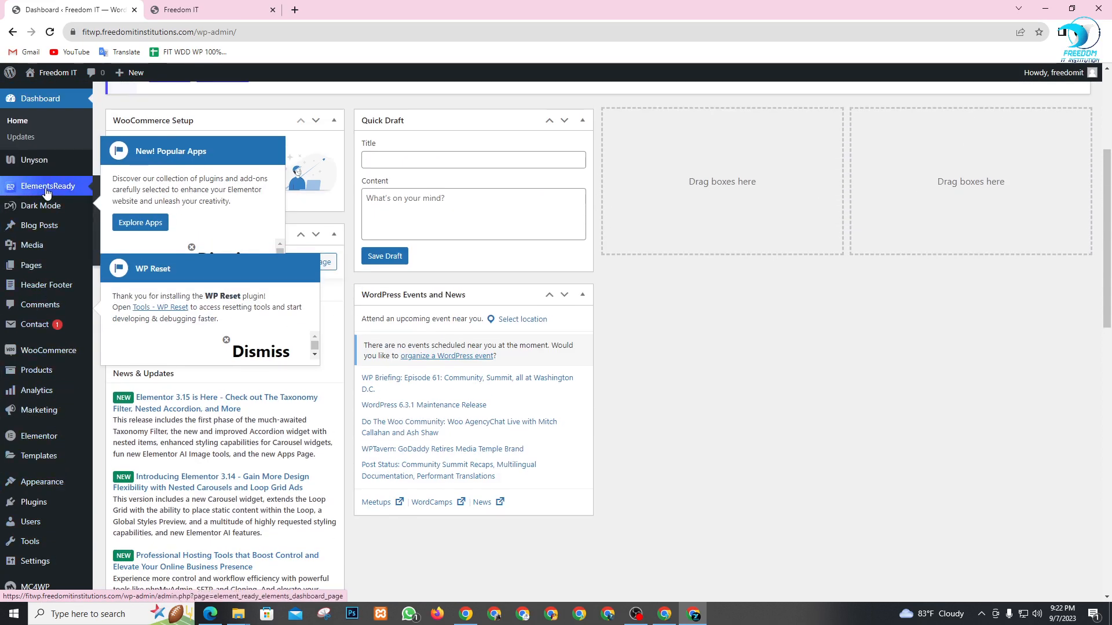
mouse_move(49, 458)
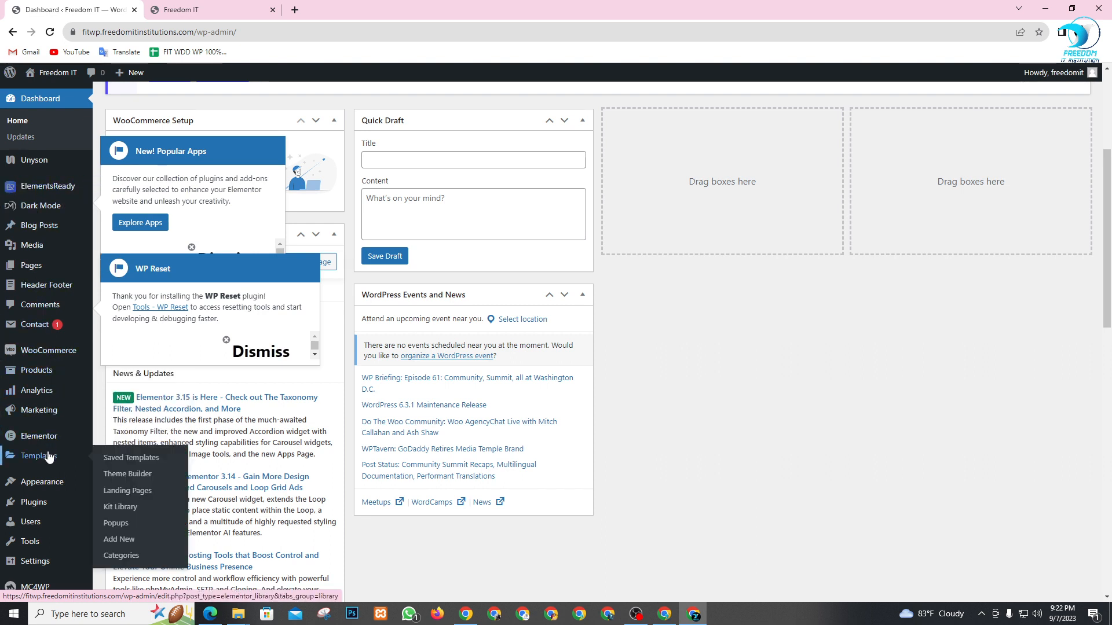
mouse_move(51, 485)
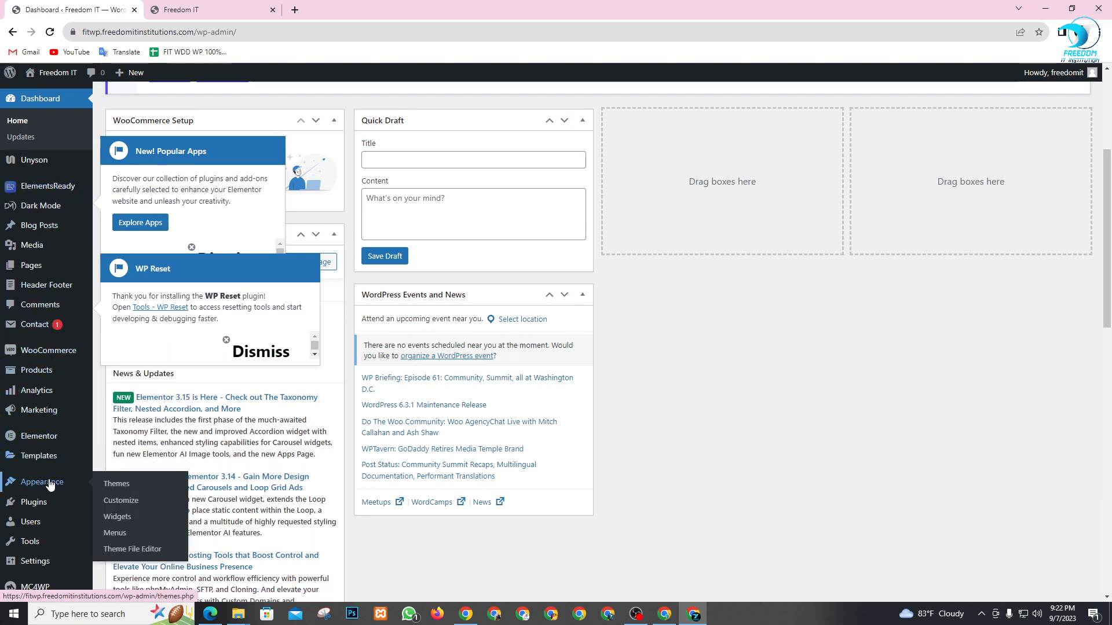
right_click(123, 508)
click(162, 400)
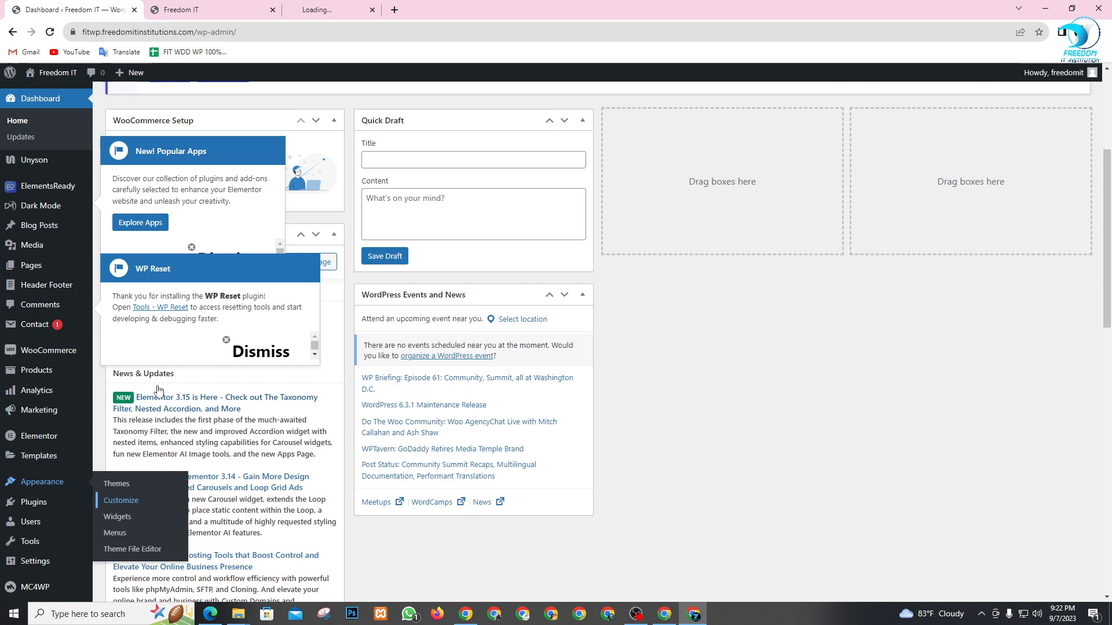
drag(225, 4, 374, 13)
click(209, 4)
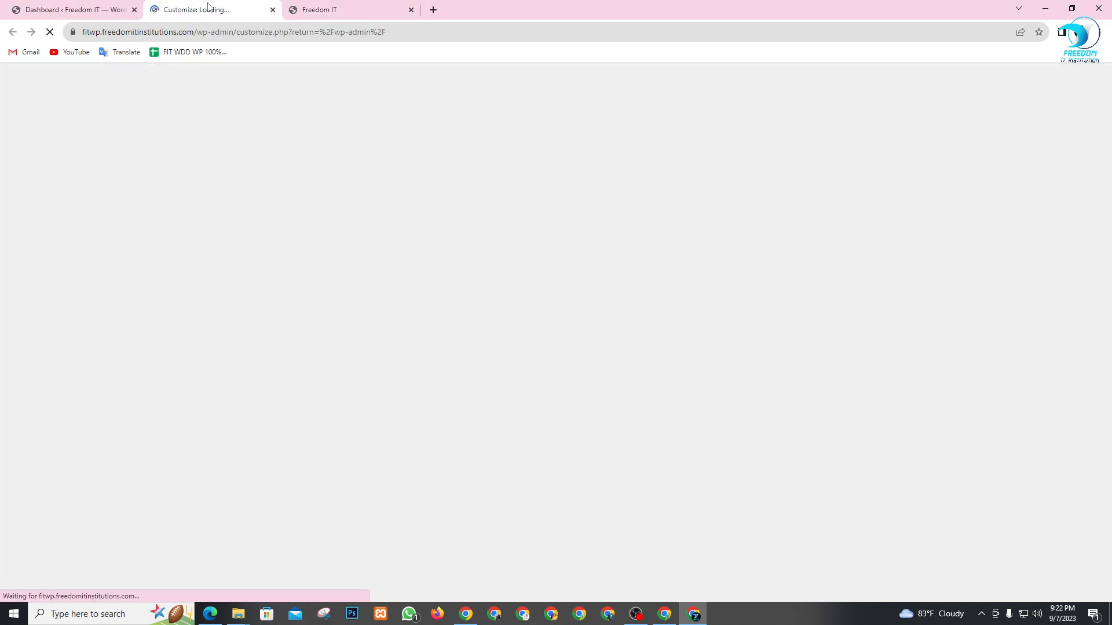
- Open the Header Footer page from the dashboard in a new browser tab and place it directly after the dashboard tab
click(76, 6)
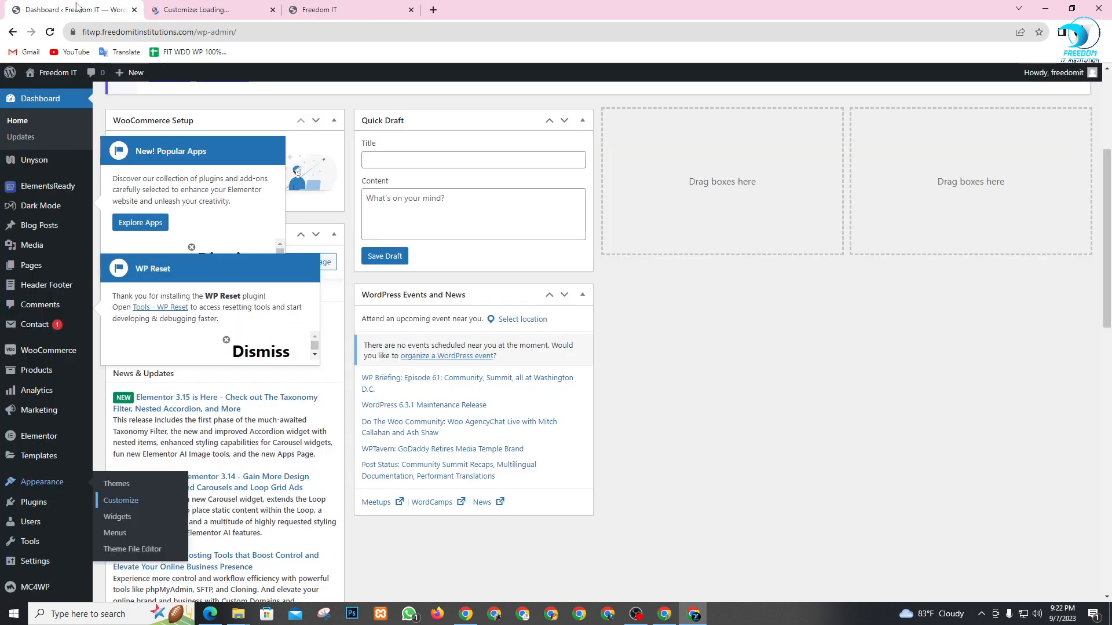
scroll(68, 328, up, 2)
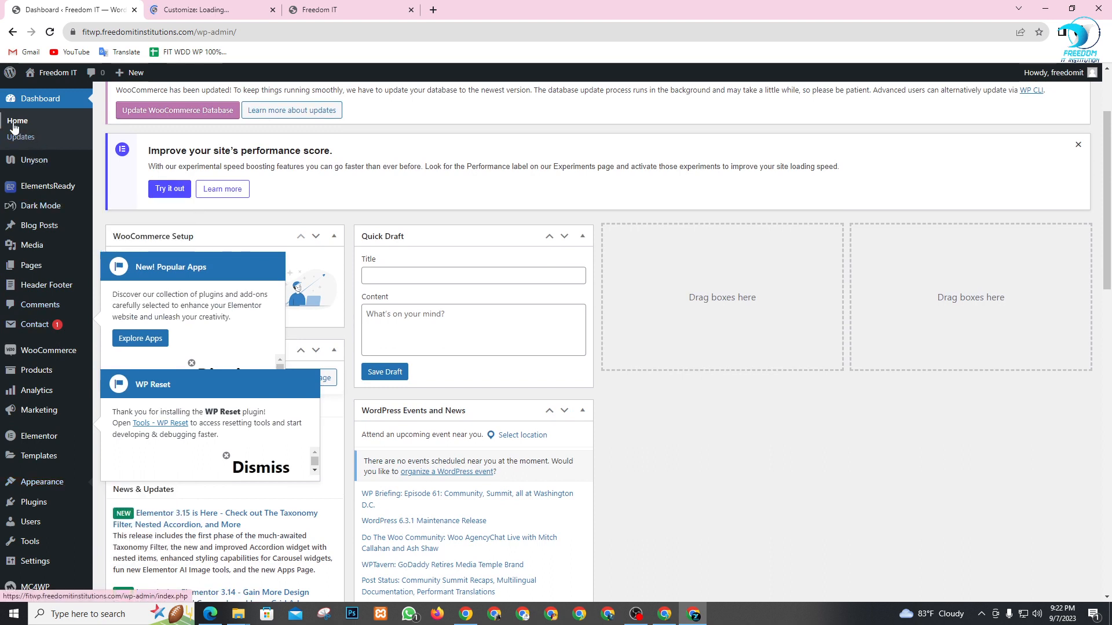
mouse_move(32, 166)
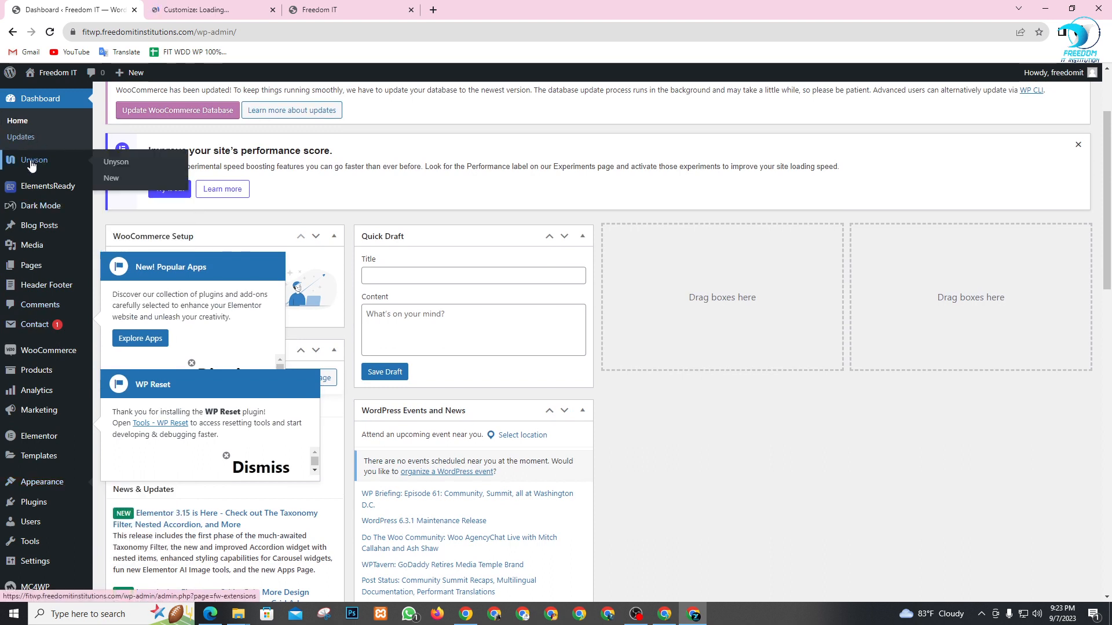
mouse_move(42, 189)
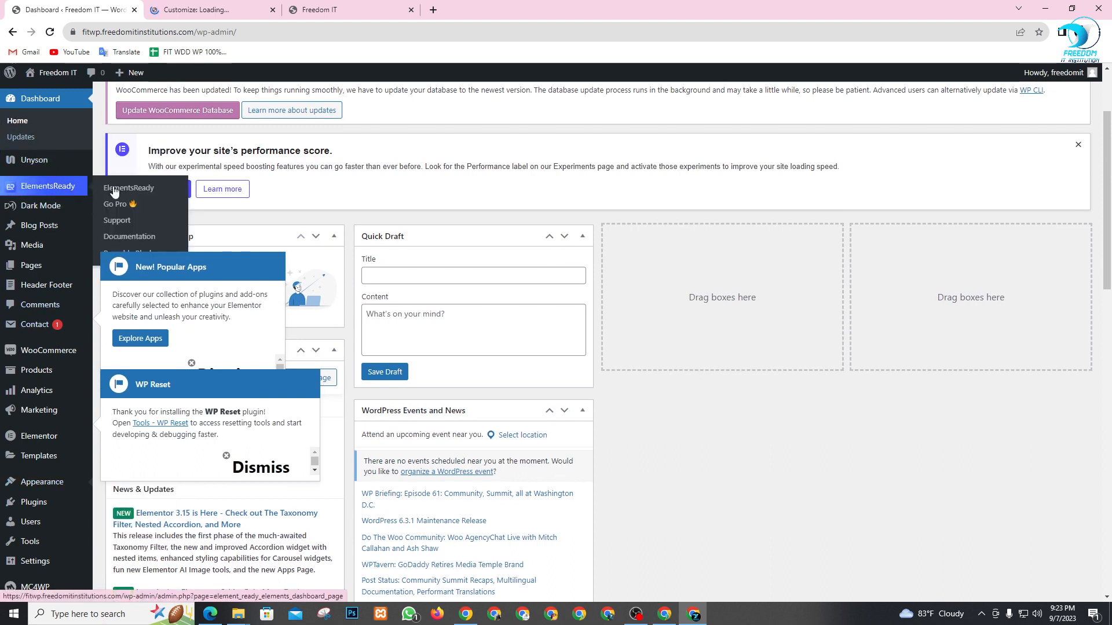
mouse_move(53, 216)
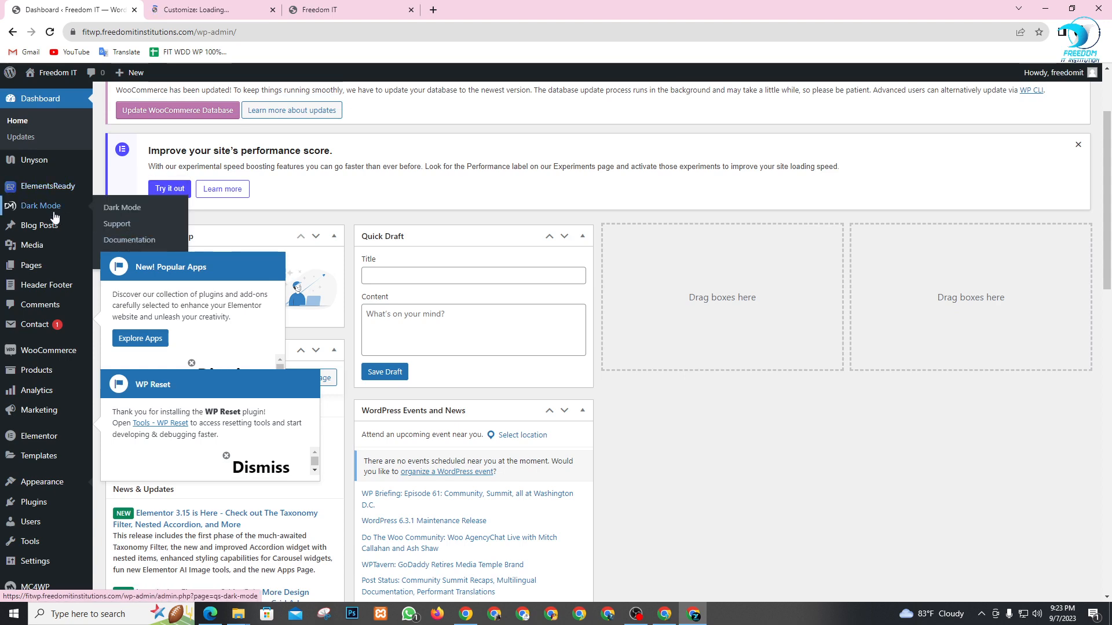
mouse_move(48, 237)
scroll(43, 272, down, 2)
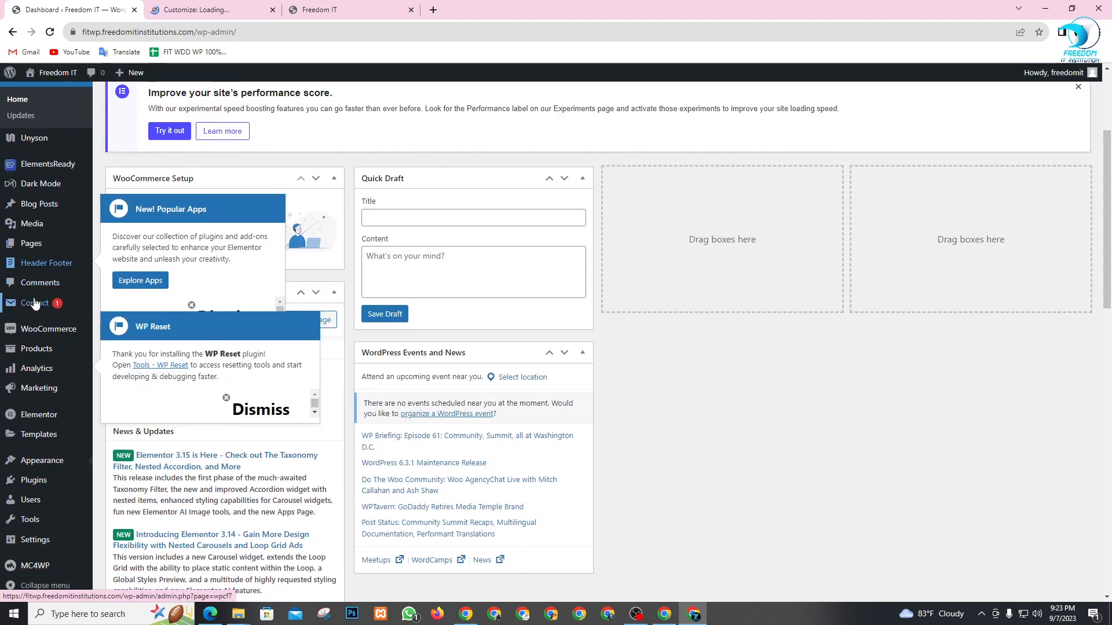
right_click(40, 268)
click(58, 274)
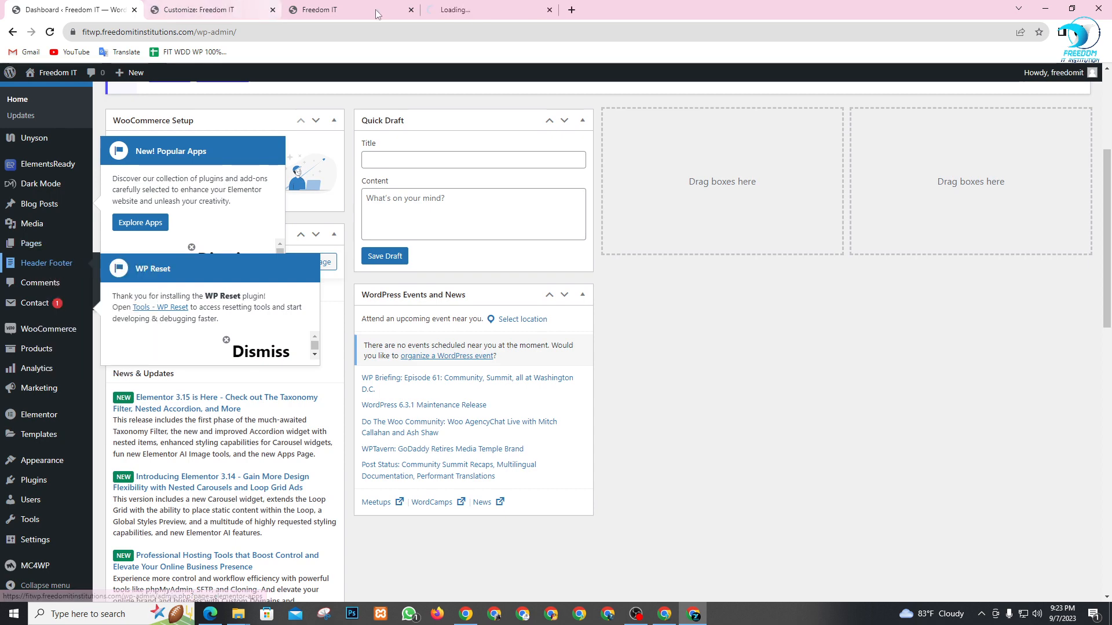
click(288, 6)
drag(288, 5, 238, 7)
- Open the General settings under Newsprk settings on the Customize page and review the logo options
click(345, 5)
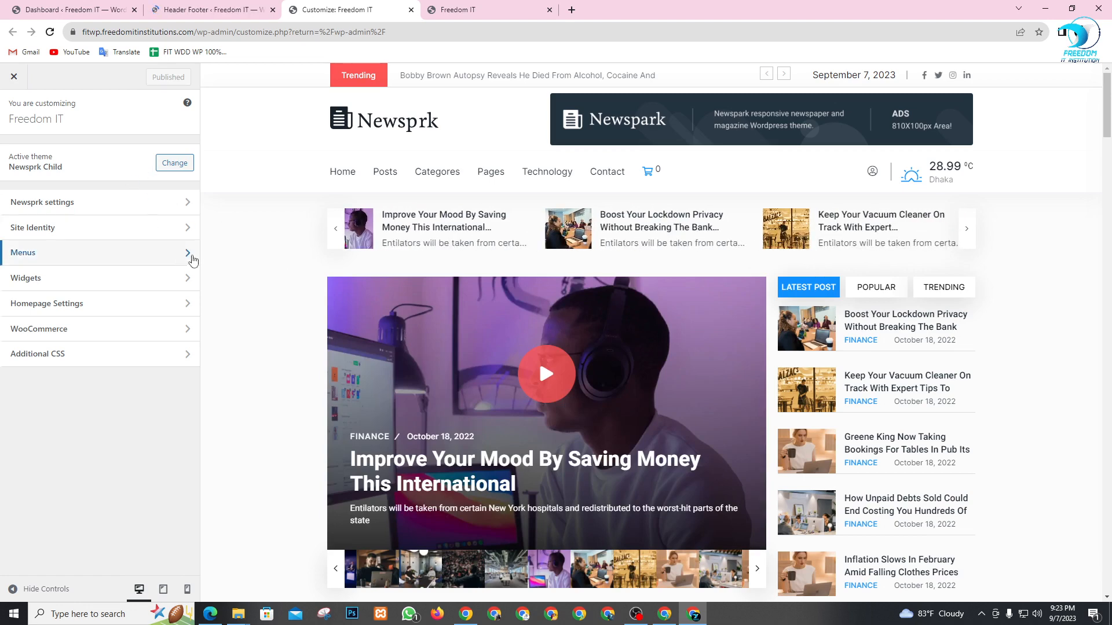
click(143, 206)
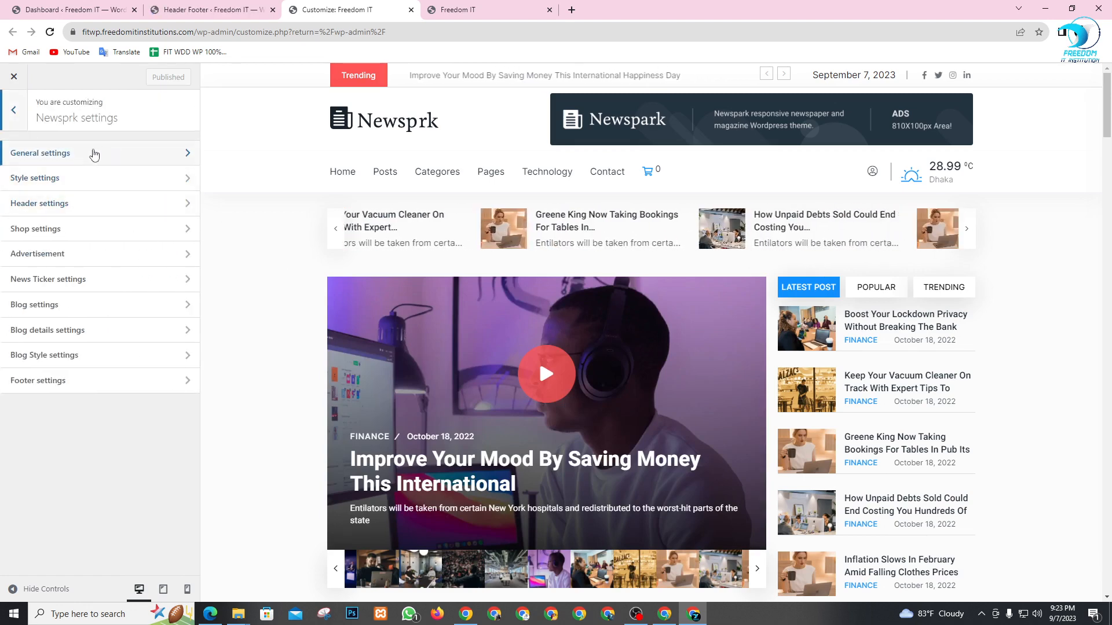
click(105, 153)
scroll(32, 213, down, 3)
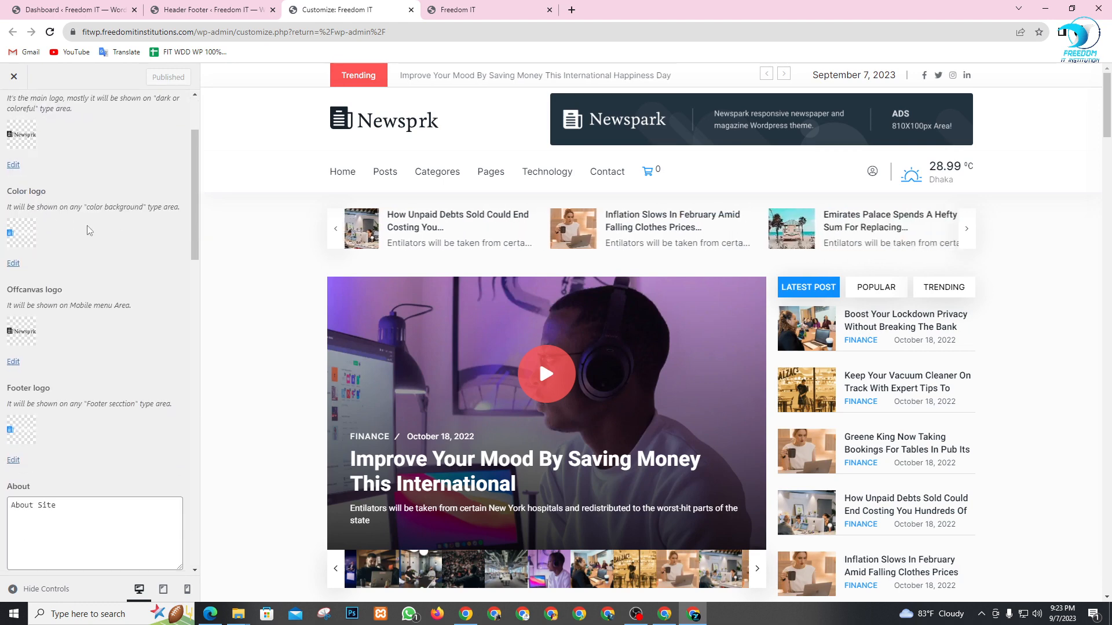
scroll(35, 231, up, 3)
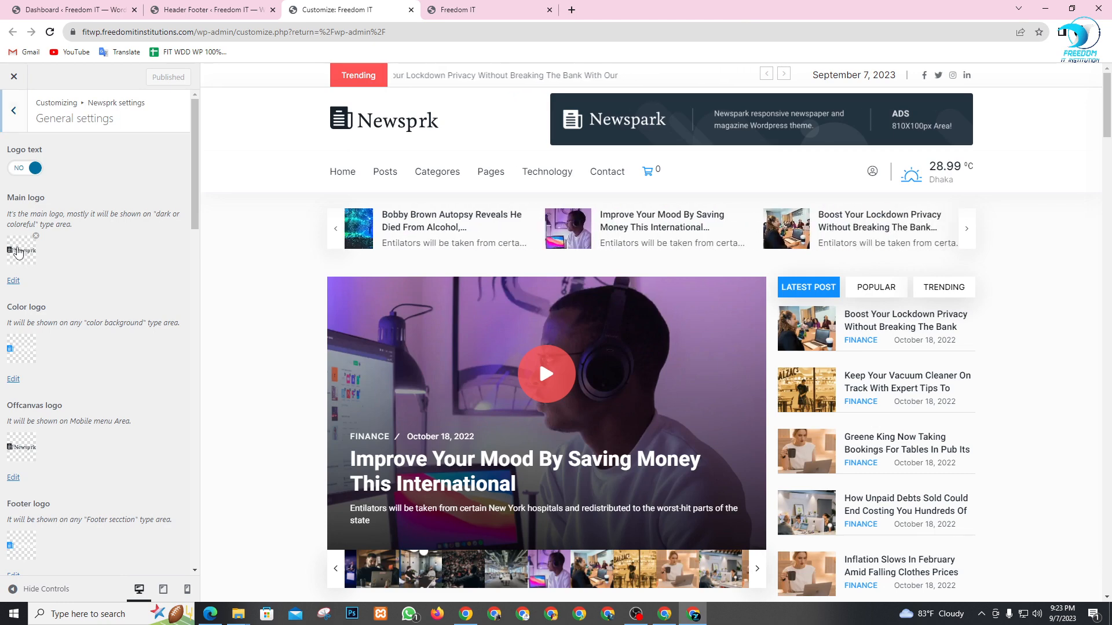
- Upload 345345.png from the Downloads folder and set it as the Main logo
click(17, 253)
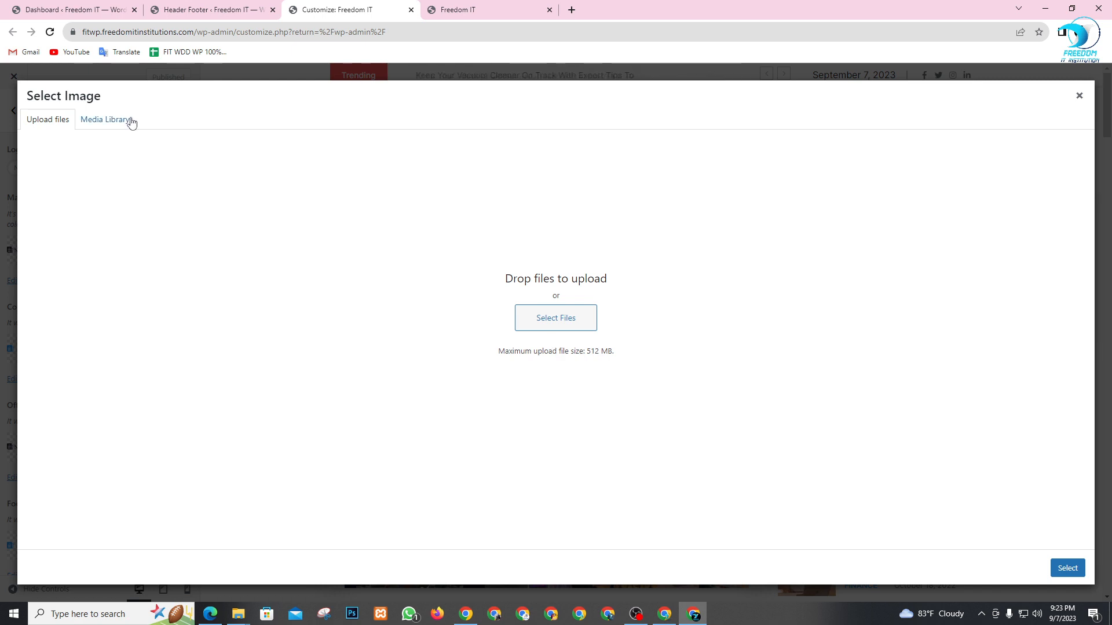
click(126, 124)
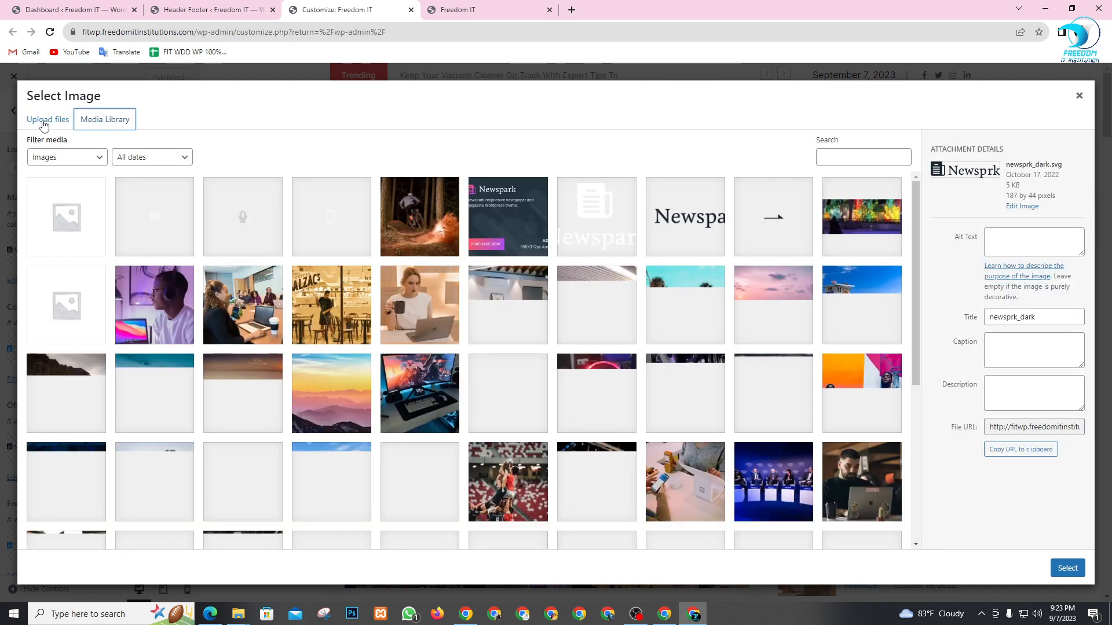
click(44, 123)
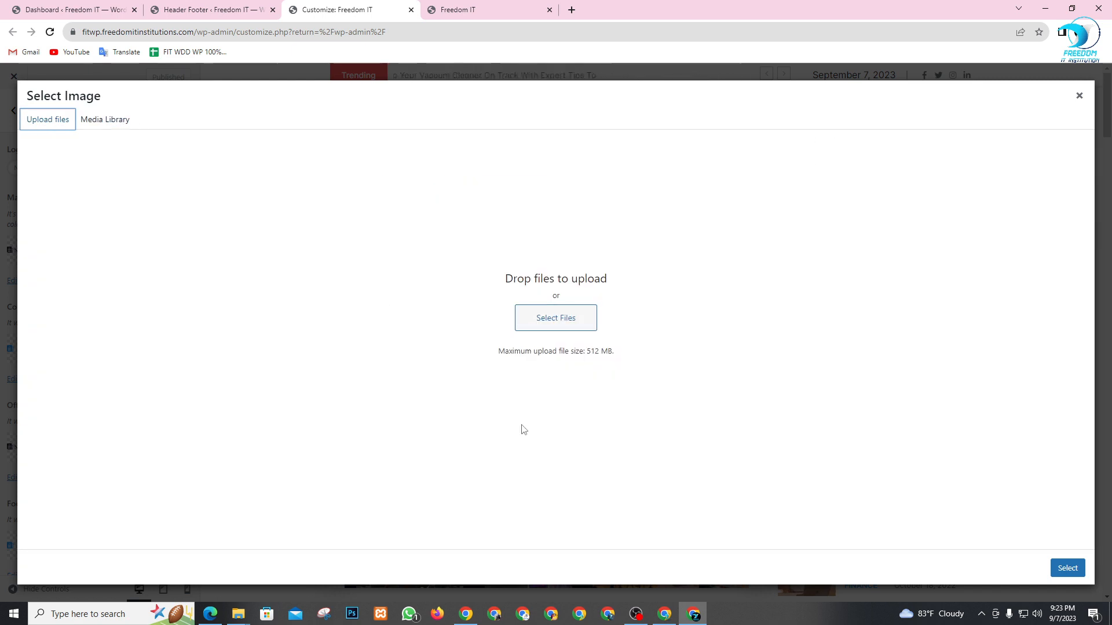
click(566, 326)
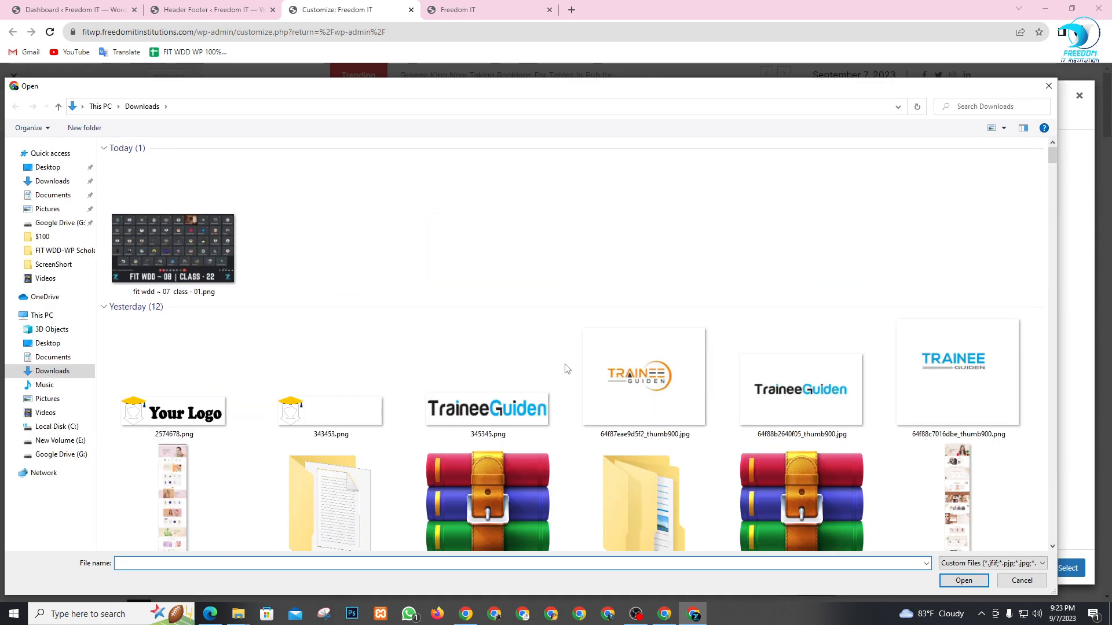
scroll(728, 407, down, 5)
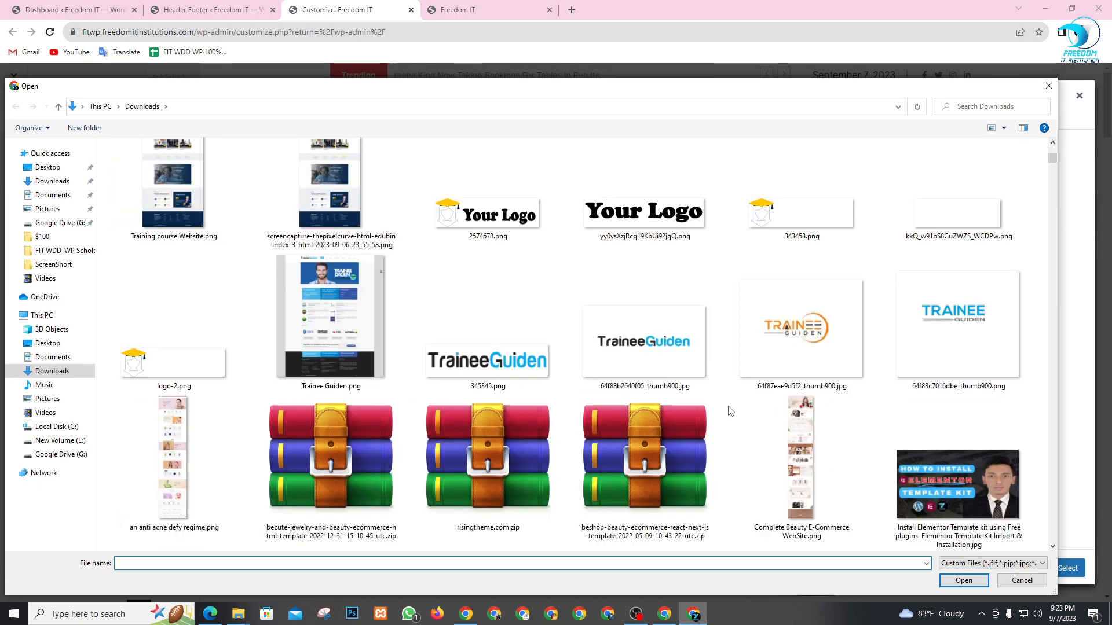
scroll(853, 390, up, 1)
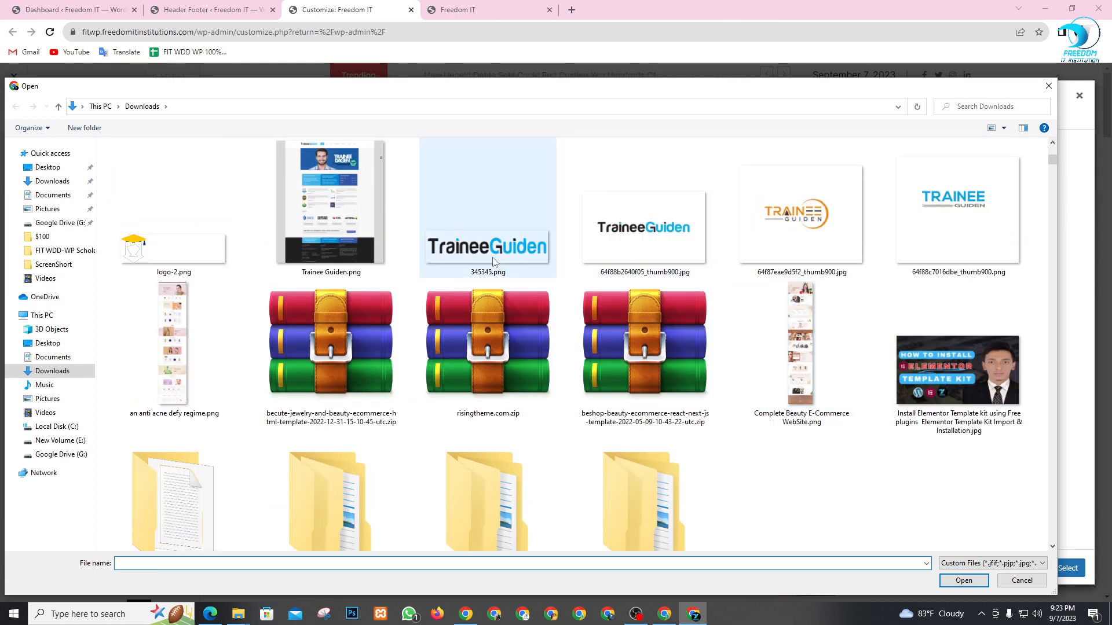
click(473, 256)
click(955, 582)
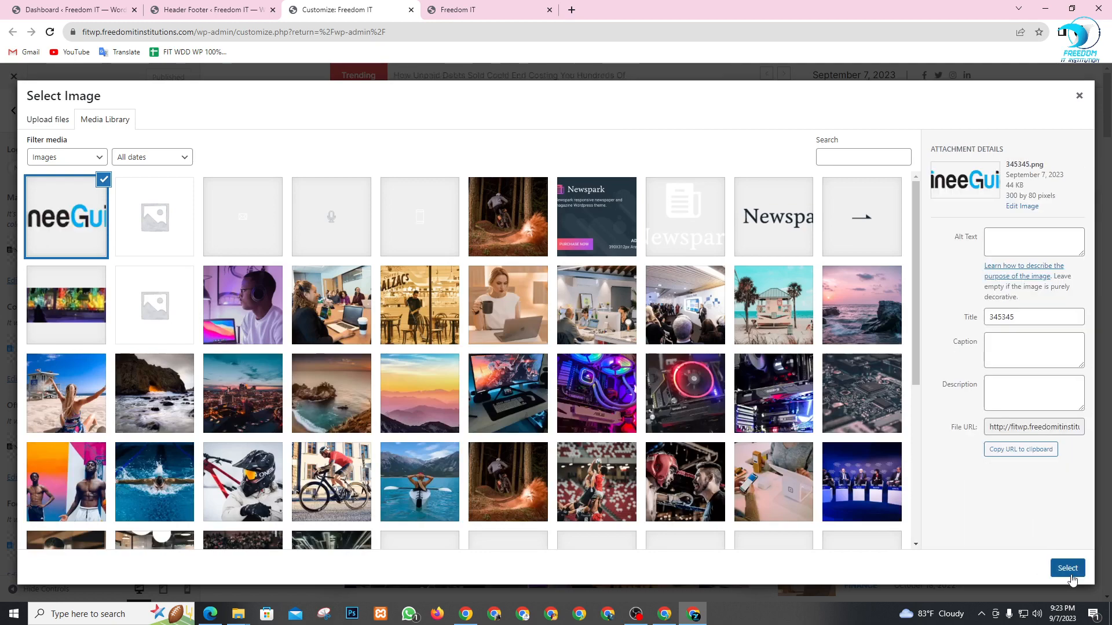
click(1068, 568)
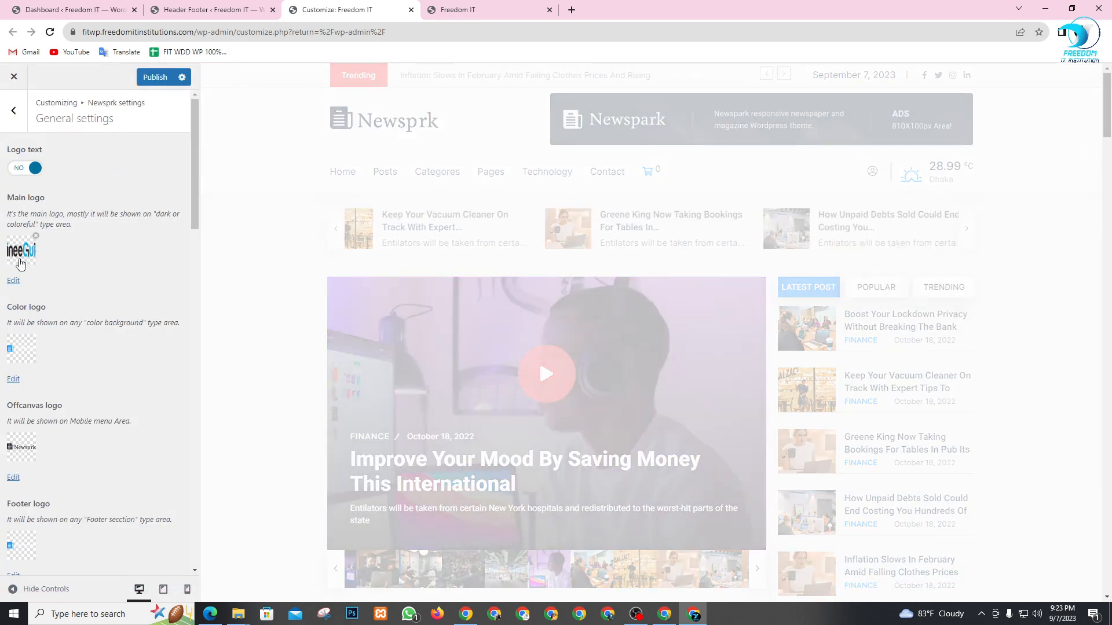
- Check the main logo in the site preview and set the Offcanvas logo to the uploaded 345345.png image from the media library
scroll(49, 318, down, 1)
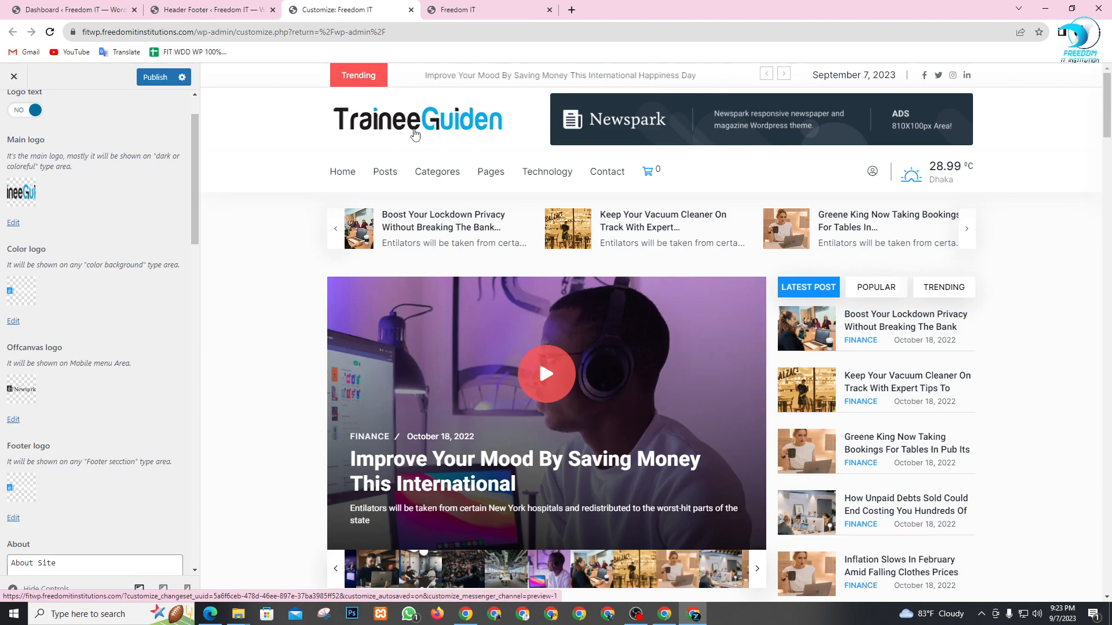
scroll(518, 359, down, 1)
scroll(517, 360, down, 3)
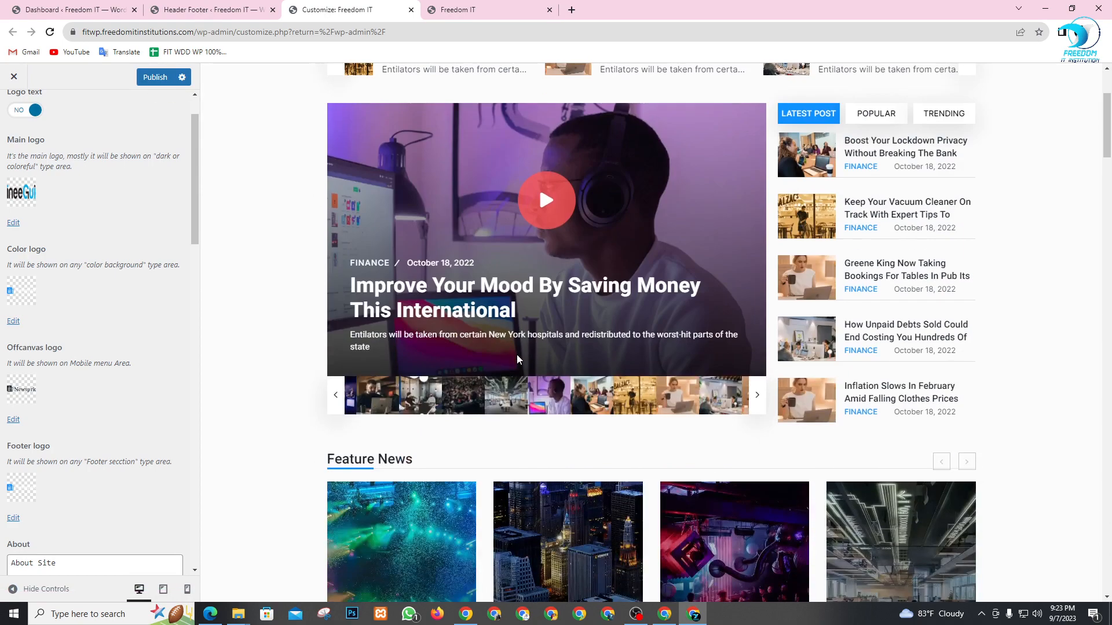
scroll(517, 361, down, 5)
scroll(518, 364, up, 10)
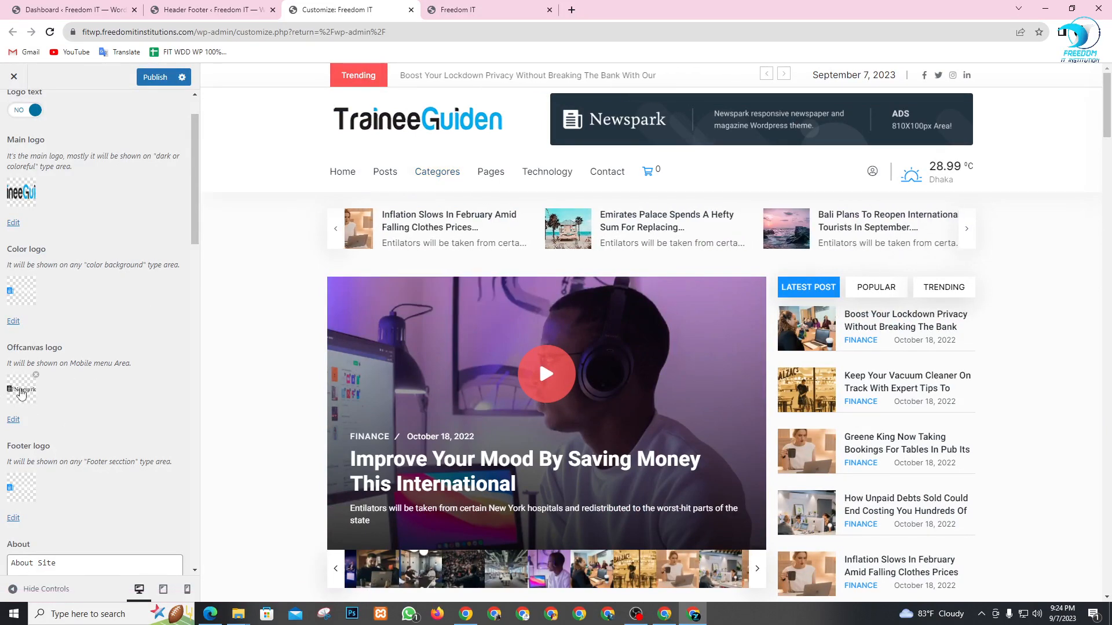
click(20, 391)
click(67, 242)
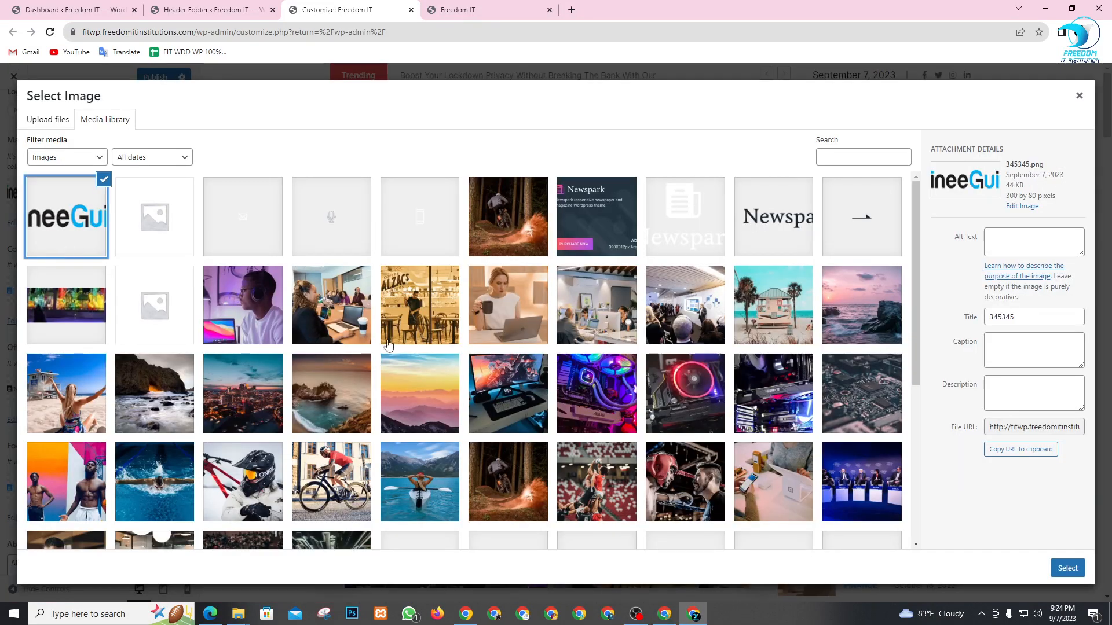
click(1069, 569)
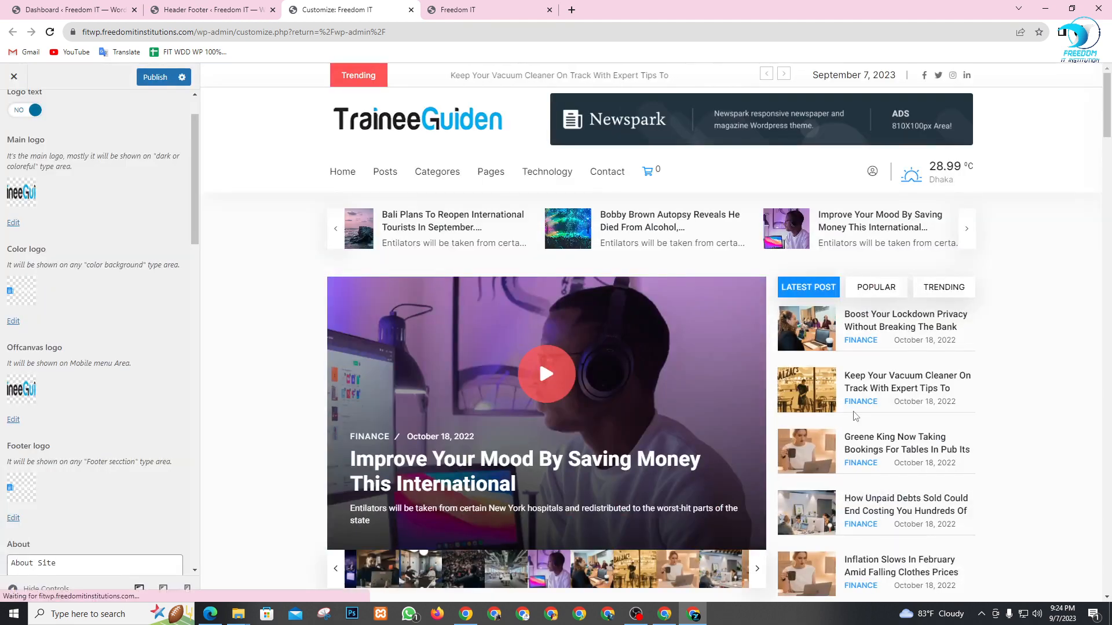
- Bring the footer into view in the site preview and open the file upload for the Footer logo
scroll(85, 397, down, 1)
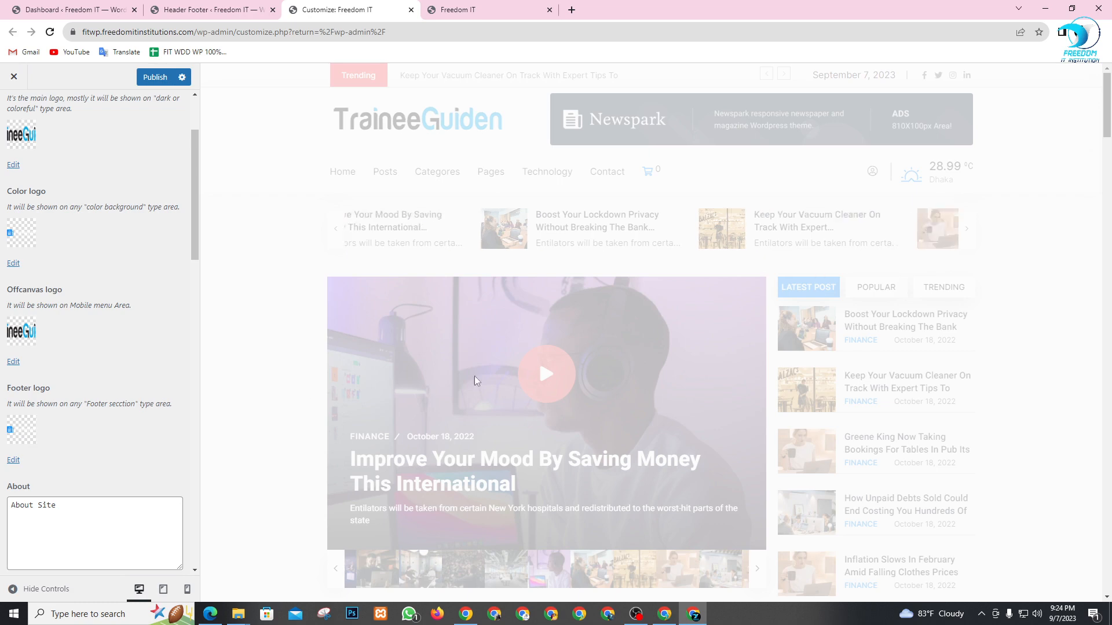
scroll(589, 377, down, 15)
scroll(589, 377, down, 20)
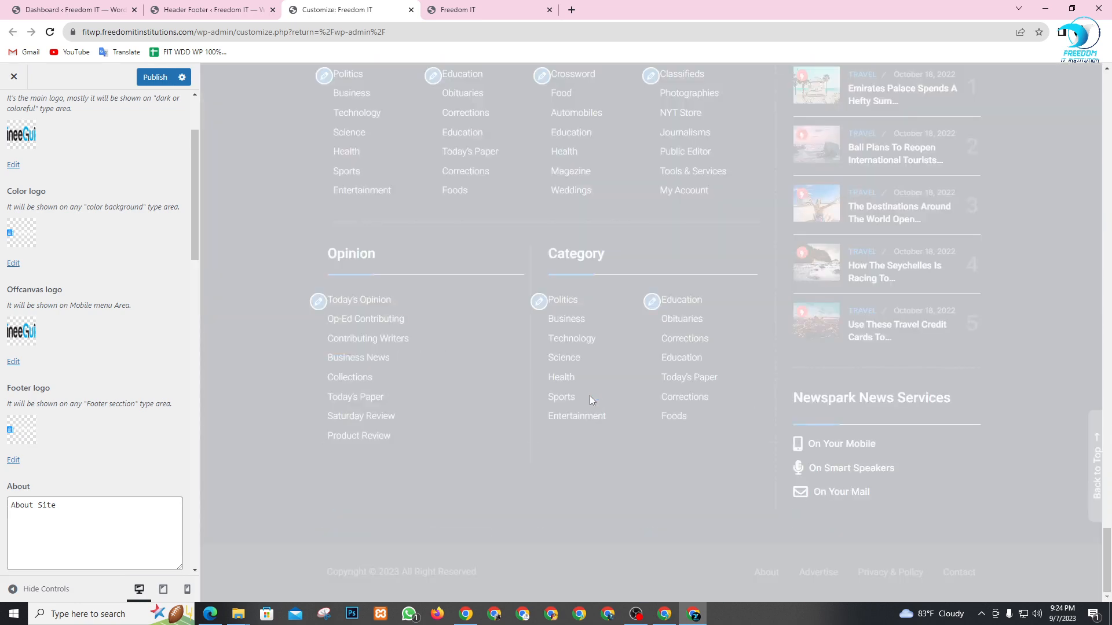
scroll(531, 439, up, 6)
scroll(588, 304, down, 6)
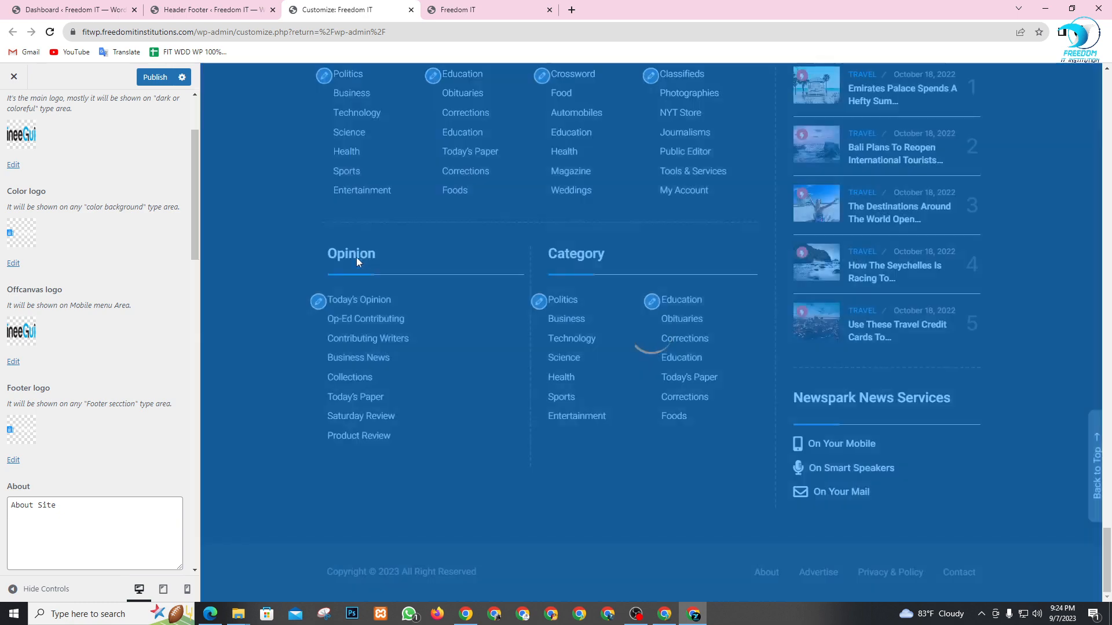
scroll(383, 361, up, 5)
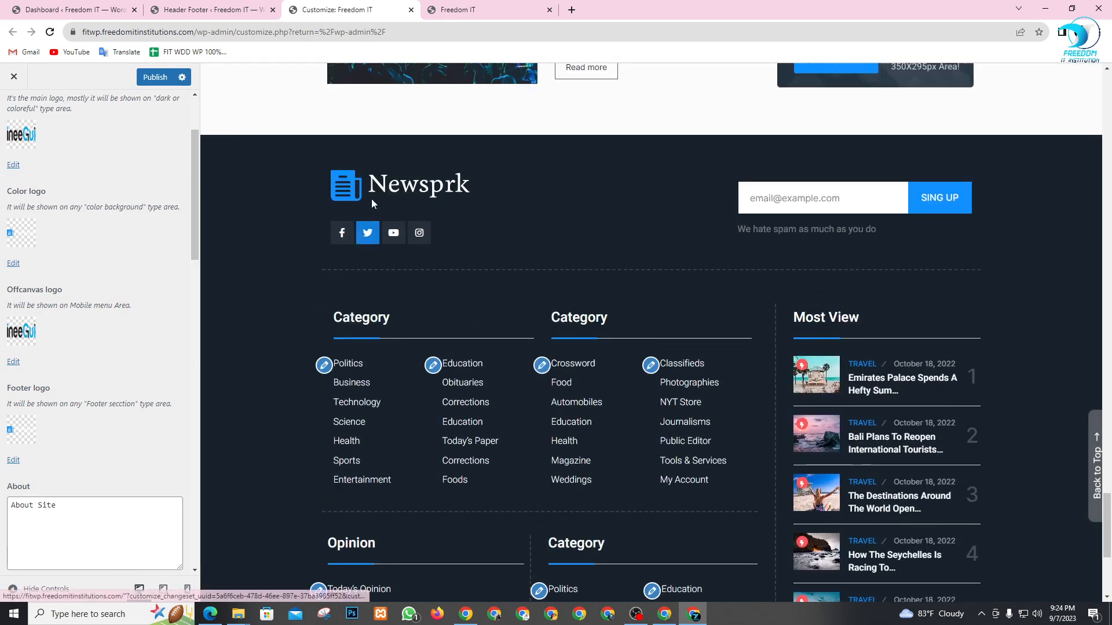
click(19, 436)
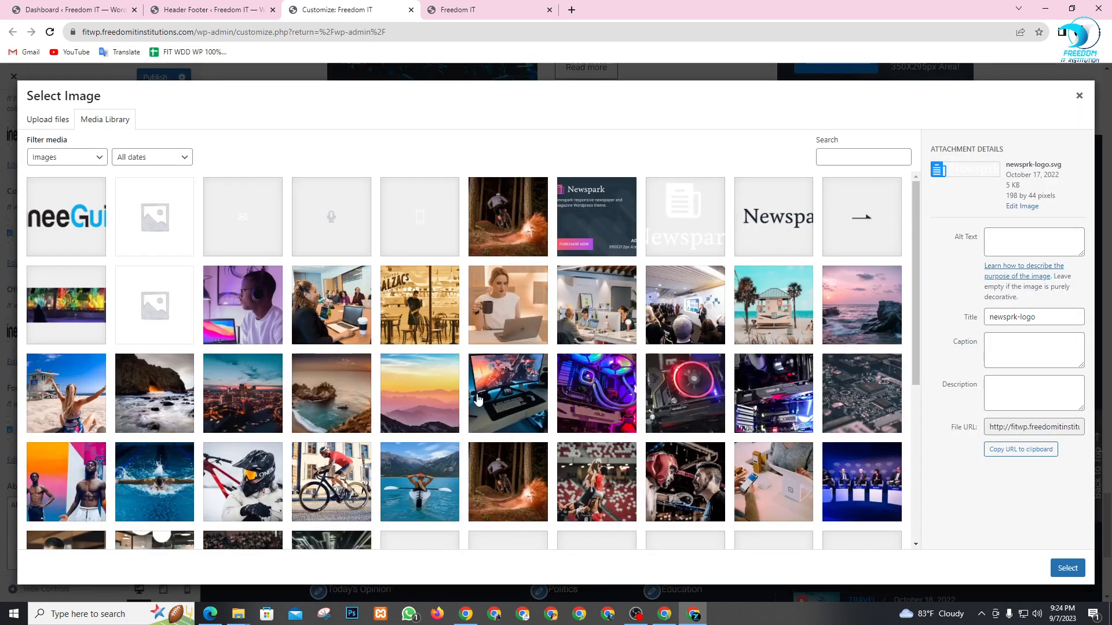
click(49, 120)
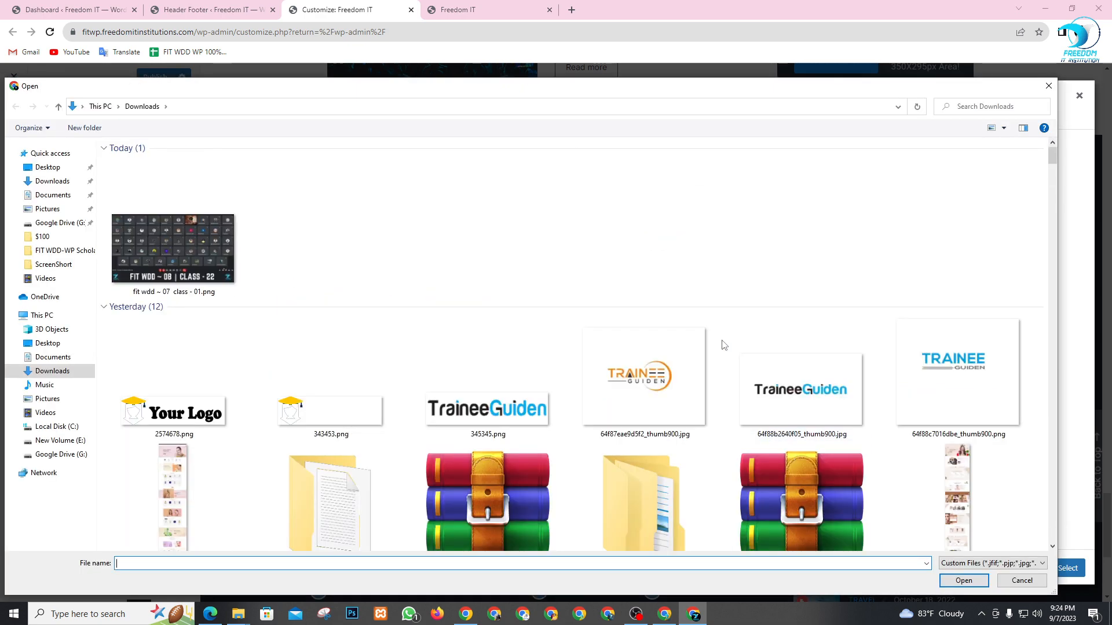
- Upload Freedom IT Institution Logo.png from the Downloads folder and set it as the Footer logo
scroll(522, 348, down, 3)
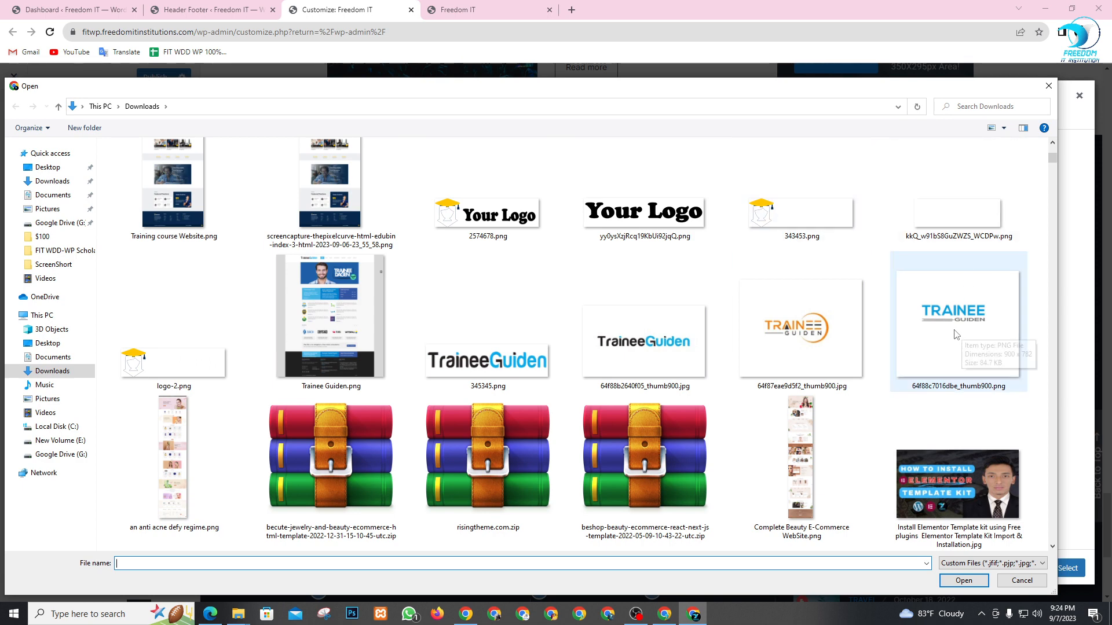
click(175, 373)
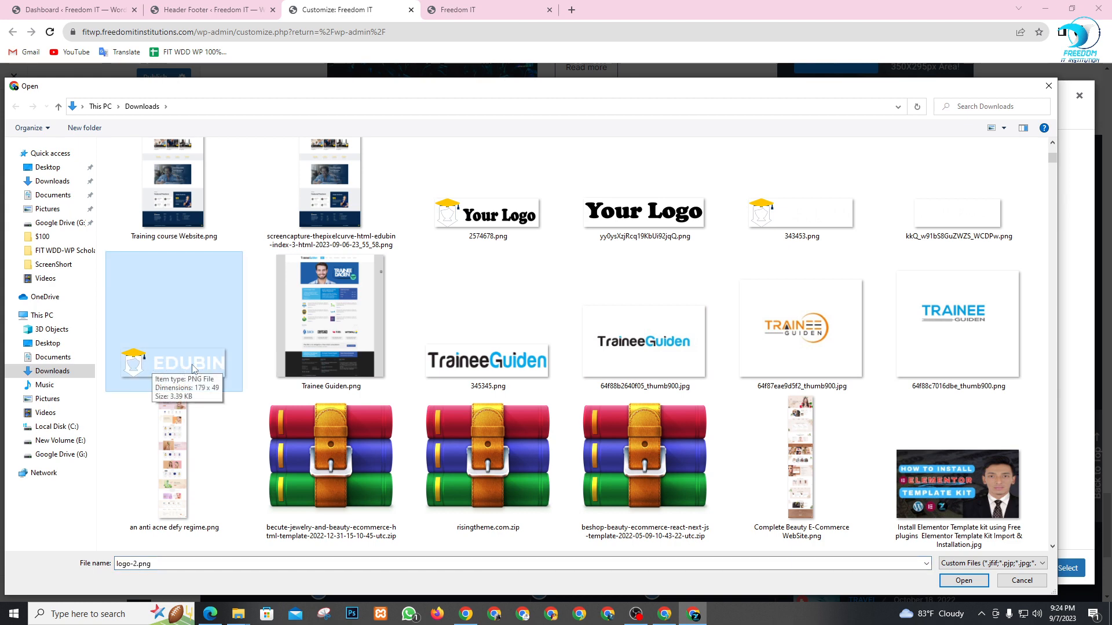
scroll(884, 505, down, 5)
scroll(651, 429, down, 10)
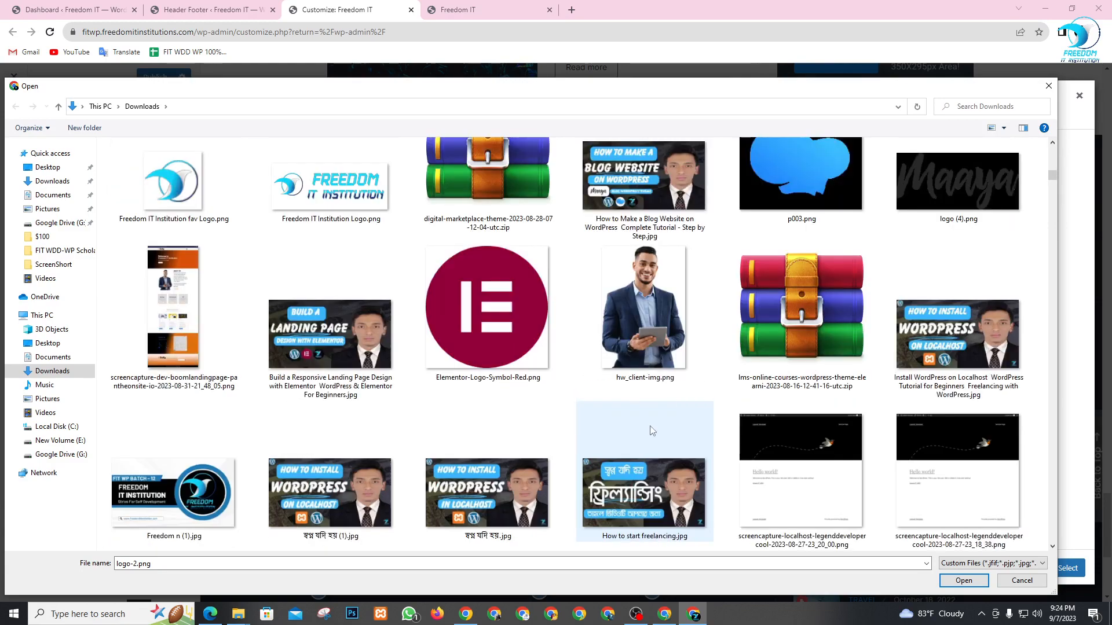
scroll(690, 436, up, 9)
scroll(694, 434, down, 3)
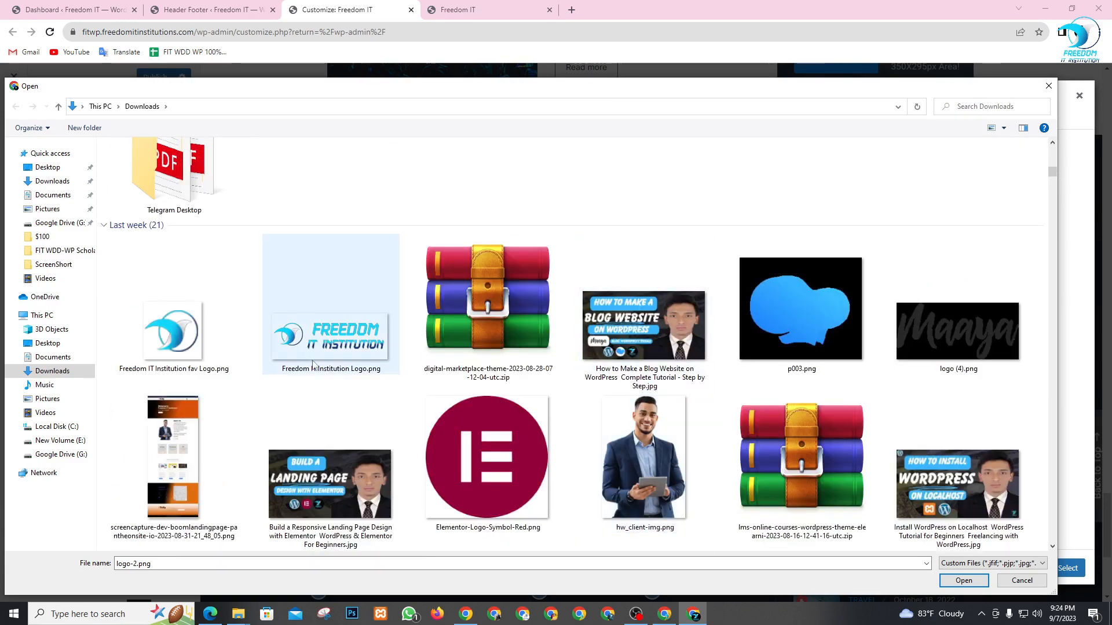
click(327, 350)
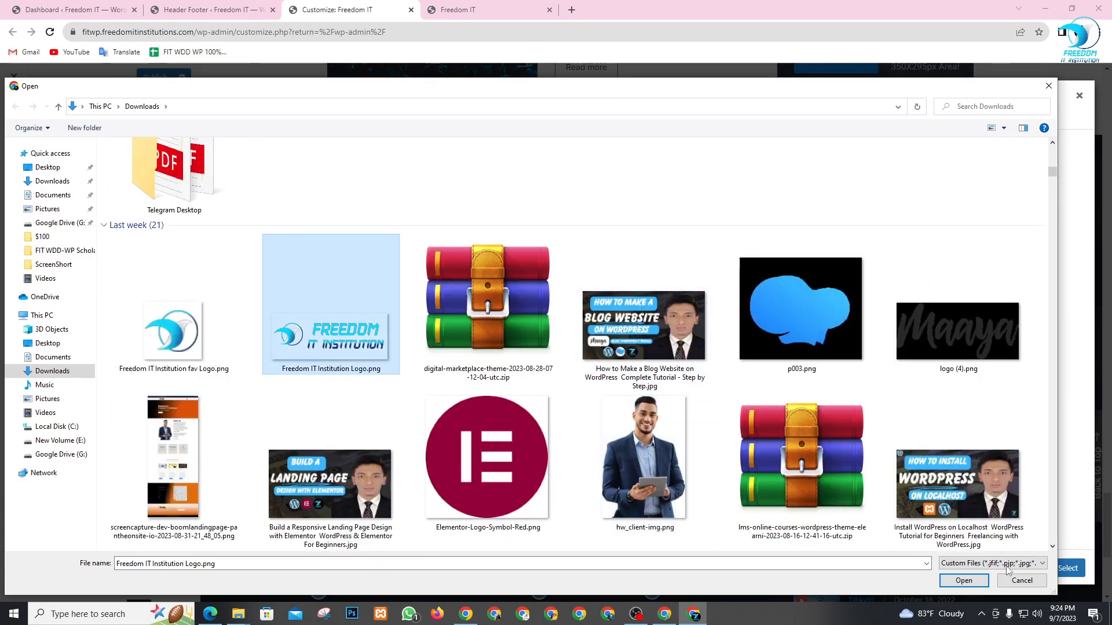
click(964, 580)
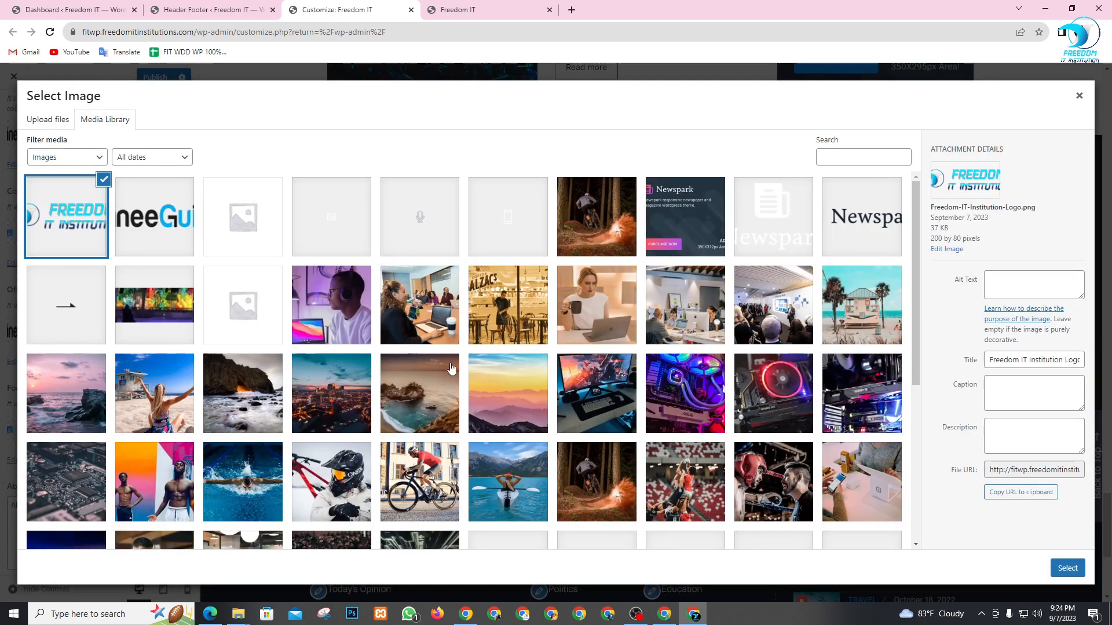
click(1069, 573)
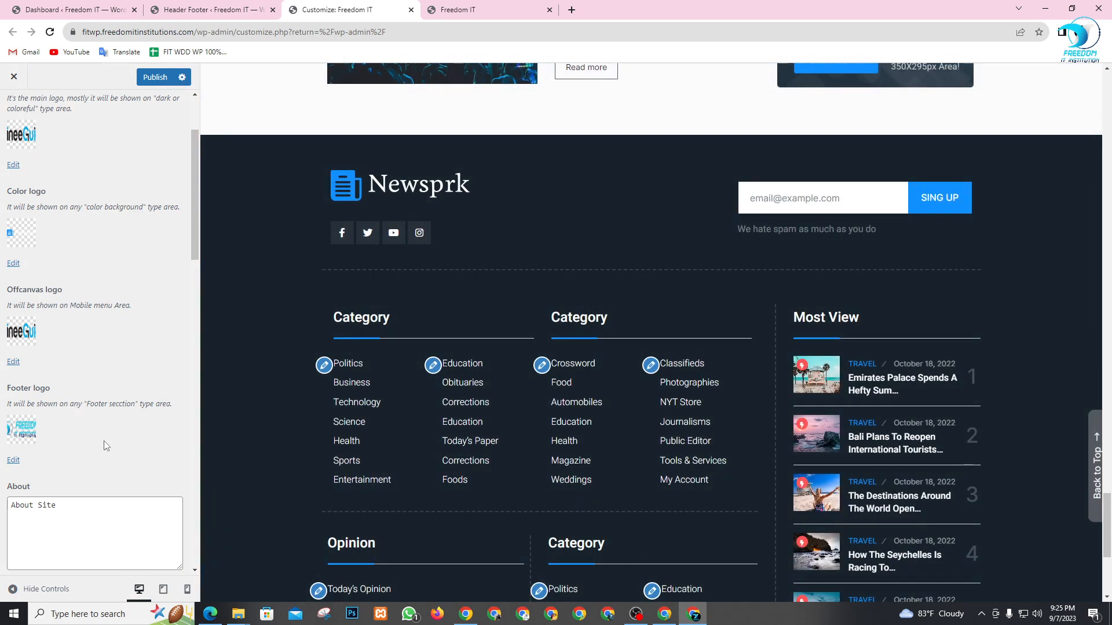
- Examine the remaining General settings, from About and Back to Top to the social links and Facebook API settings
mouse_move(27, 438)
scroll(66, 475, down, 10)
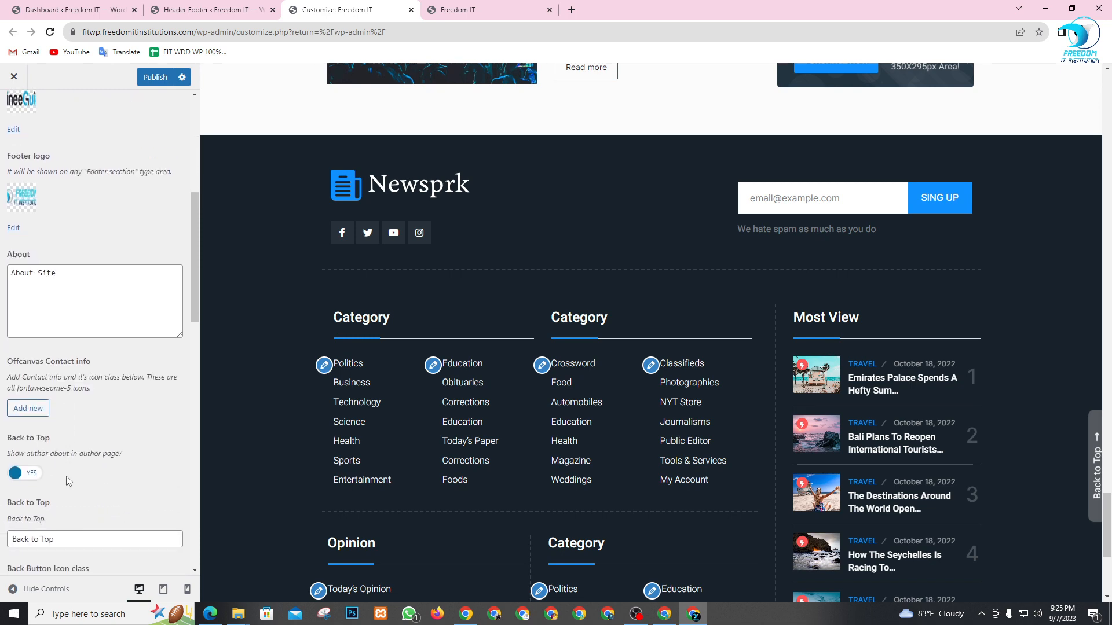
scroll(68, 476, down, 10)
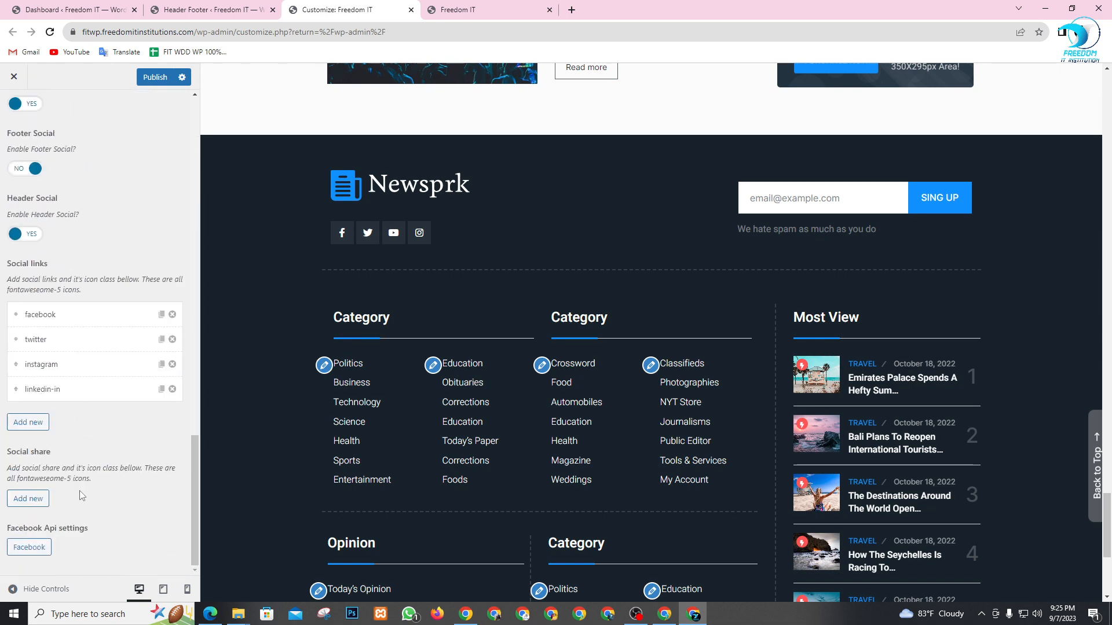
scroll(82, 496, up, 1)
scroll(112, 426, up, 10)
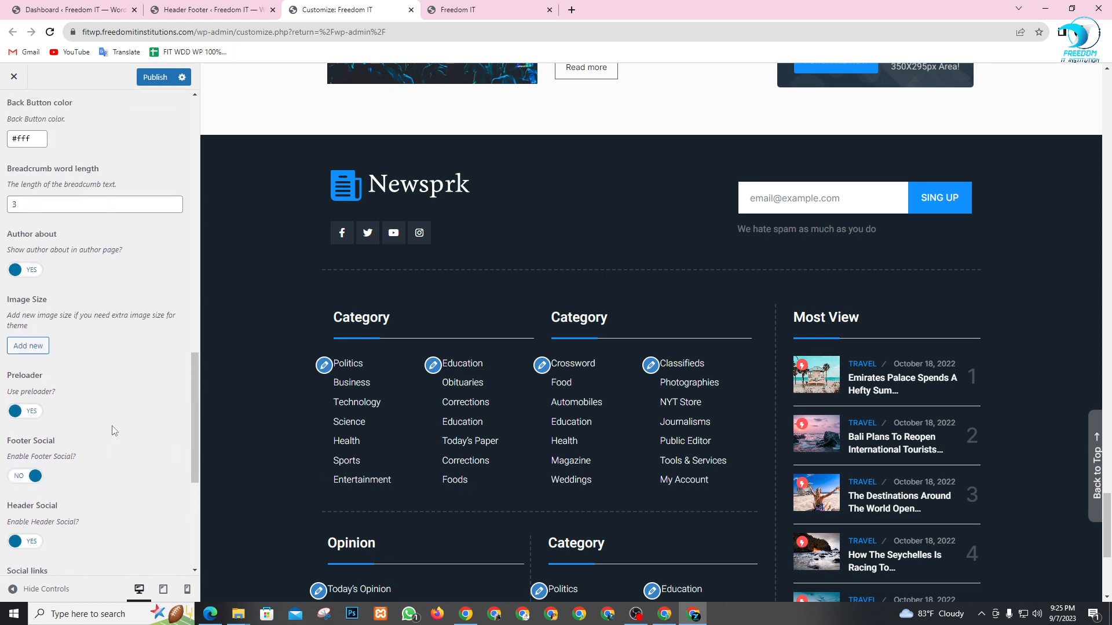
scroll(81, 392, up, 1)
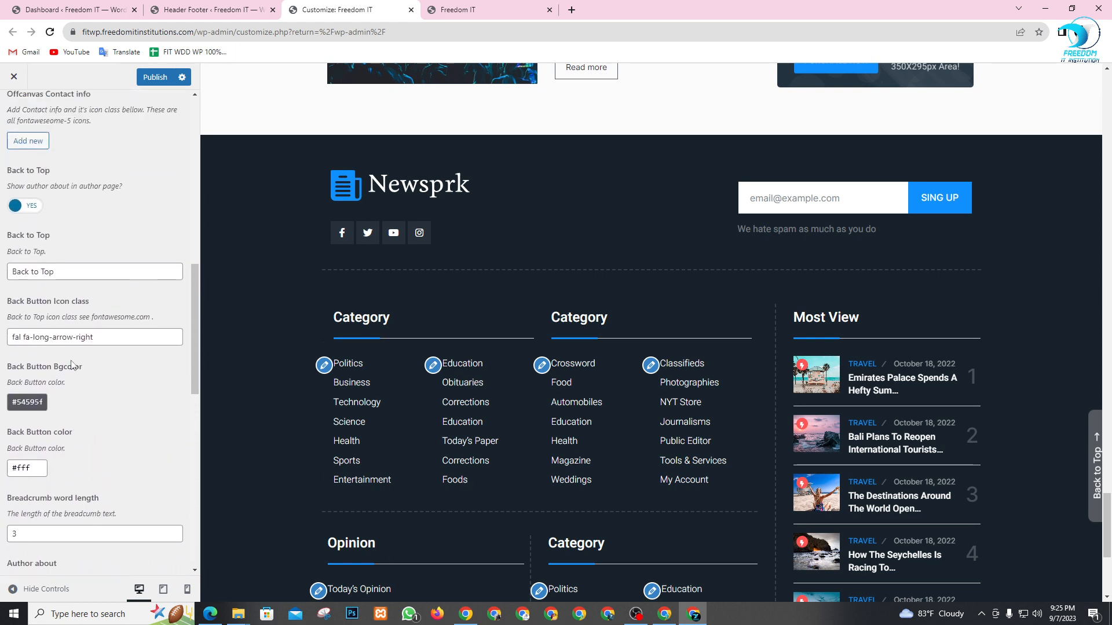
scroll(72, 365, up, 6)
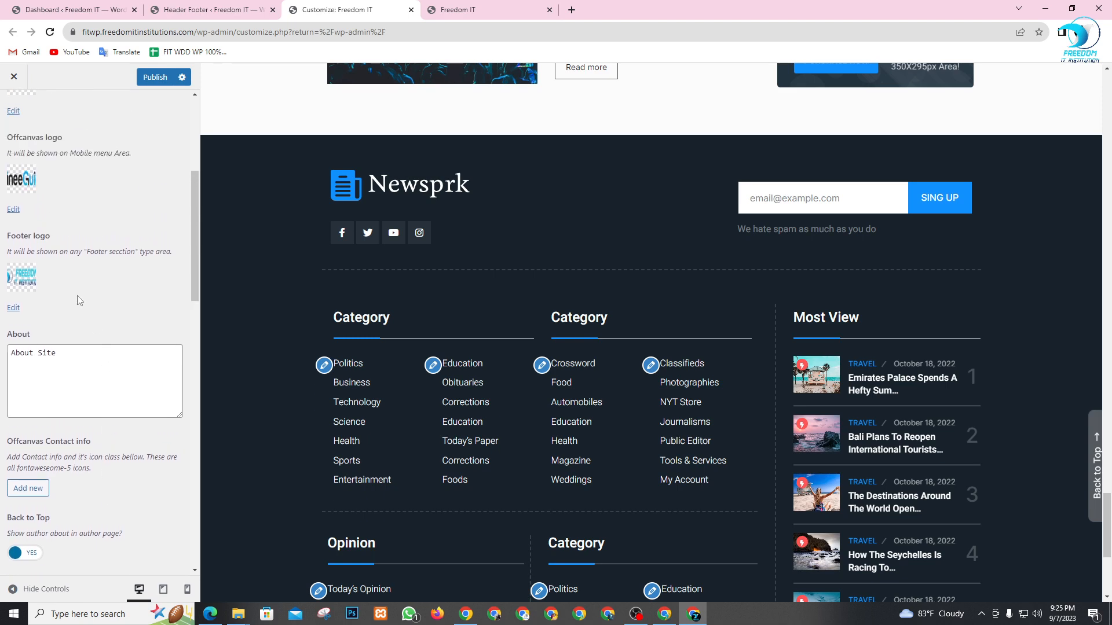
- Remove the current Offcanvas logo and set it to Freedom-IT-Institution-Logo.png from the media library
scroll(70, 289, up, 1)
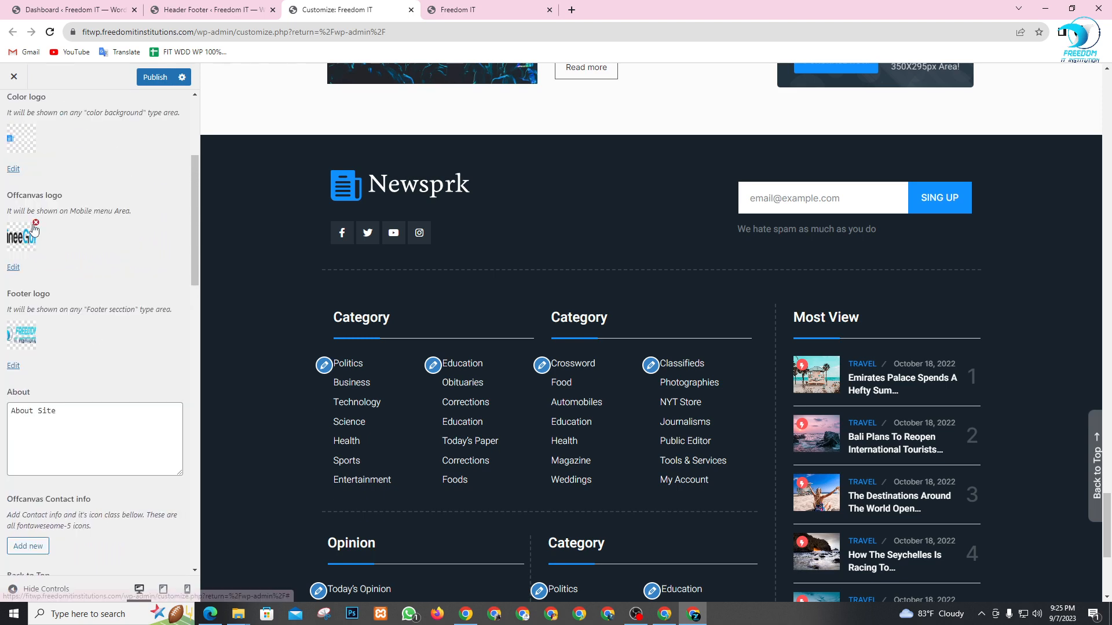
click(35, 222)
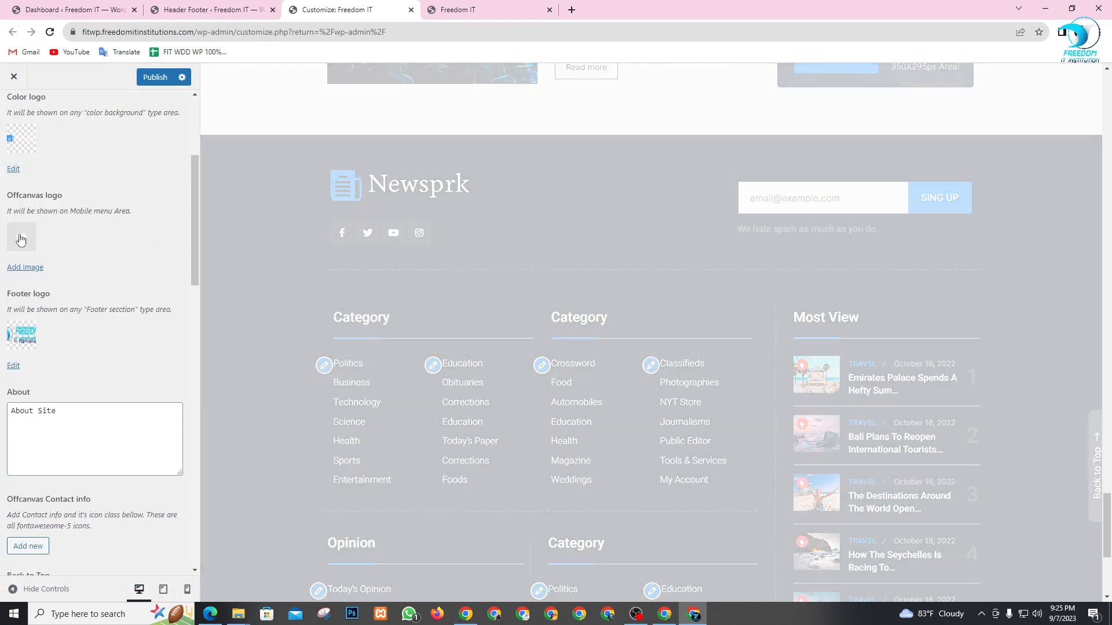
click(21, 239)
click(42, 249)
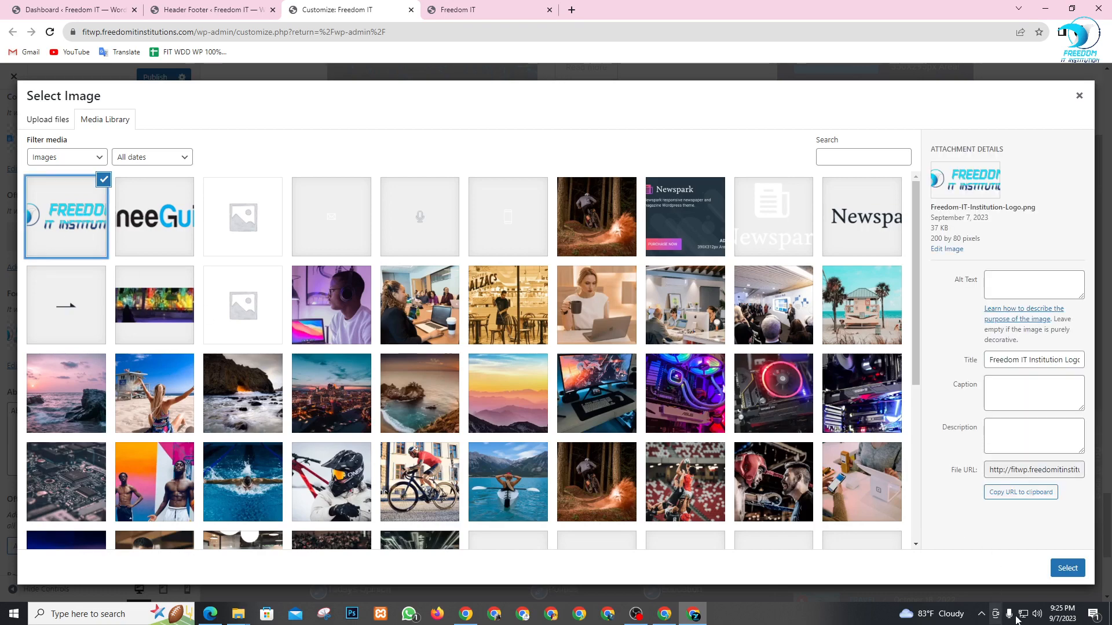
click(1067, 569)
- Set the Color logo to Freedom-IT-Institution-Logo.png from the media library
scroll(66, 307, up, 3)
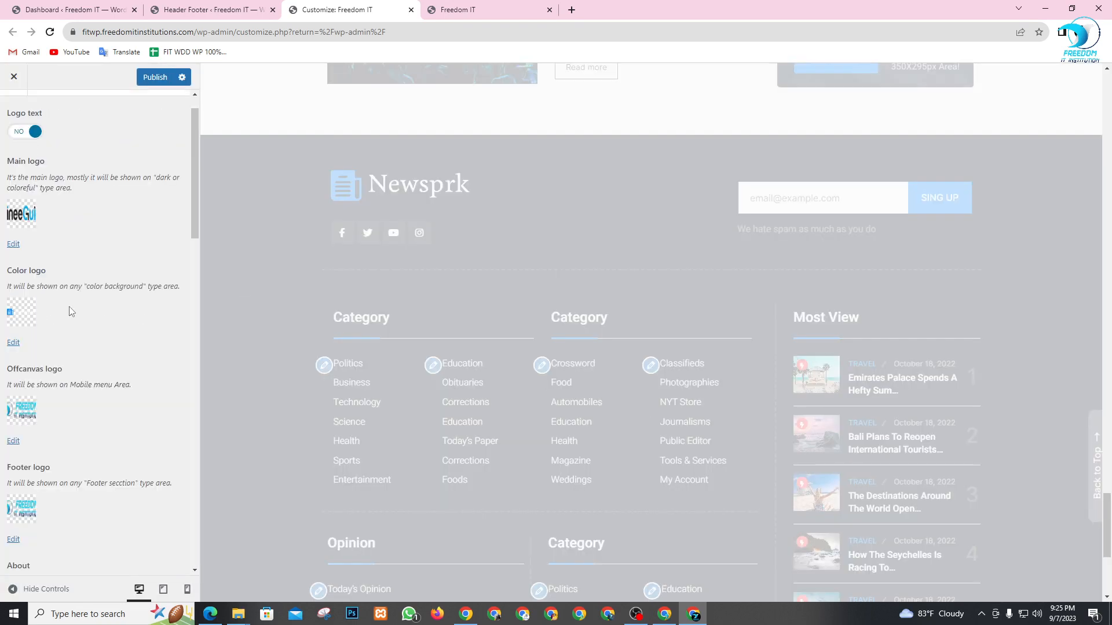
click(20, 312)
click(48, 227)
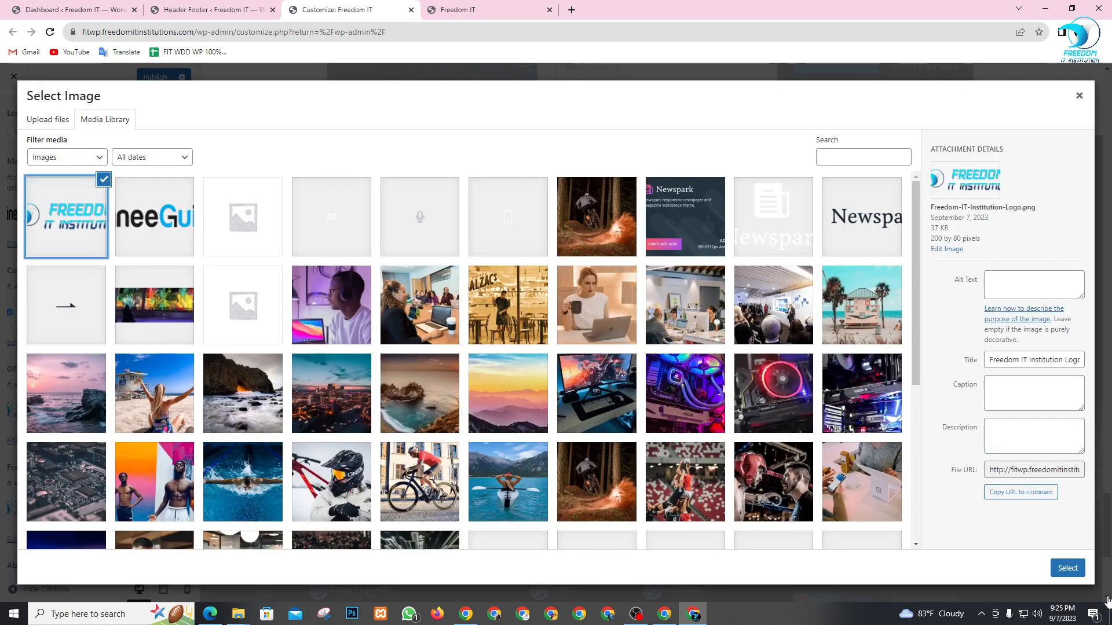
click(1067, 569)
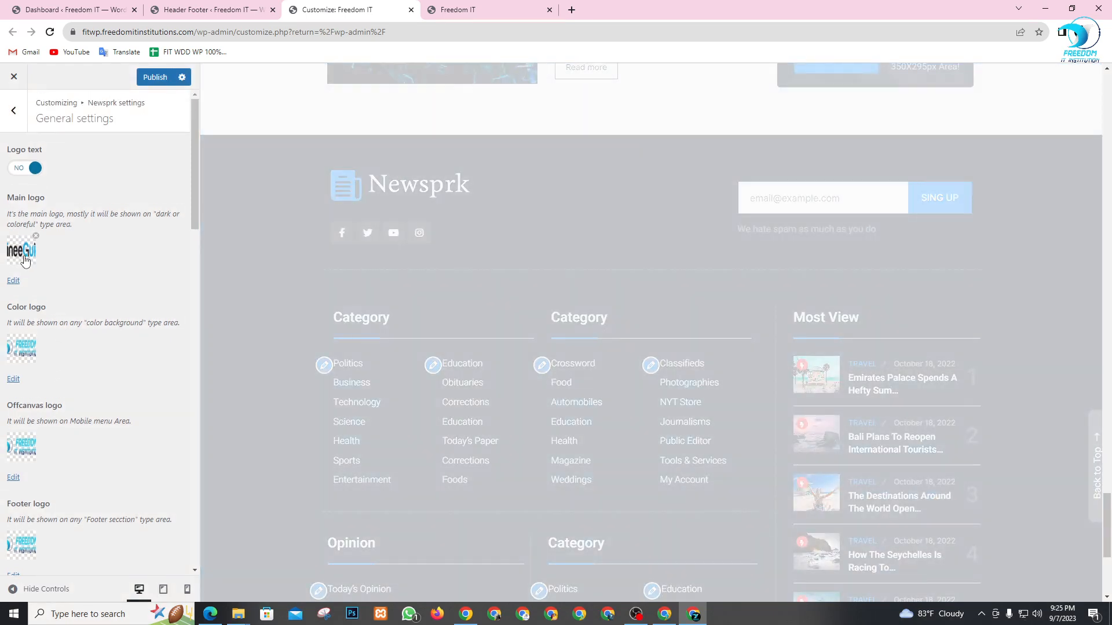
- Replace the Main logo image with Freedom-IT-Institution-Logo.png from the media library
click(13, 246)
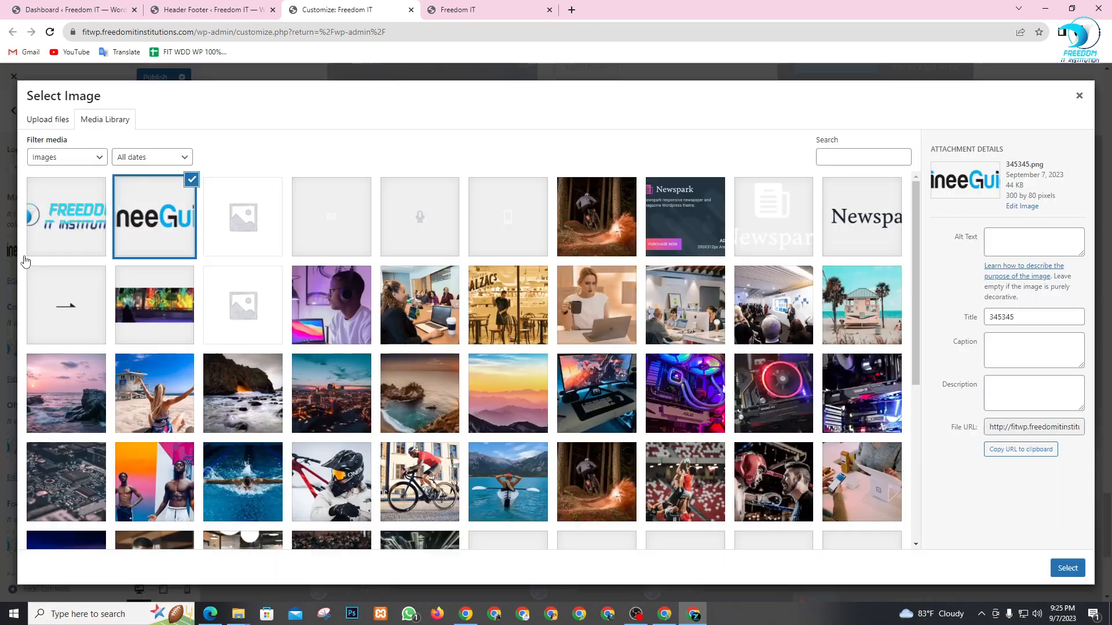
click(130, 222)
click(66, 217)
click(1067, 568)
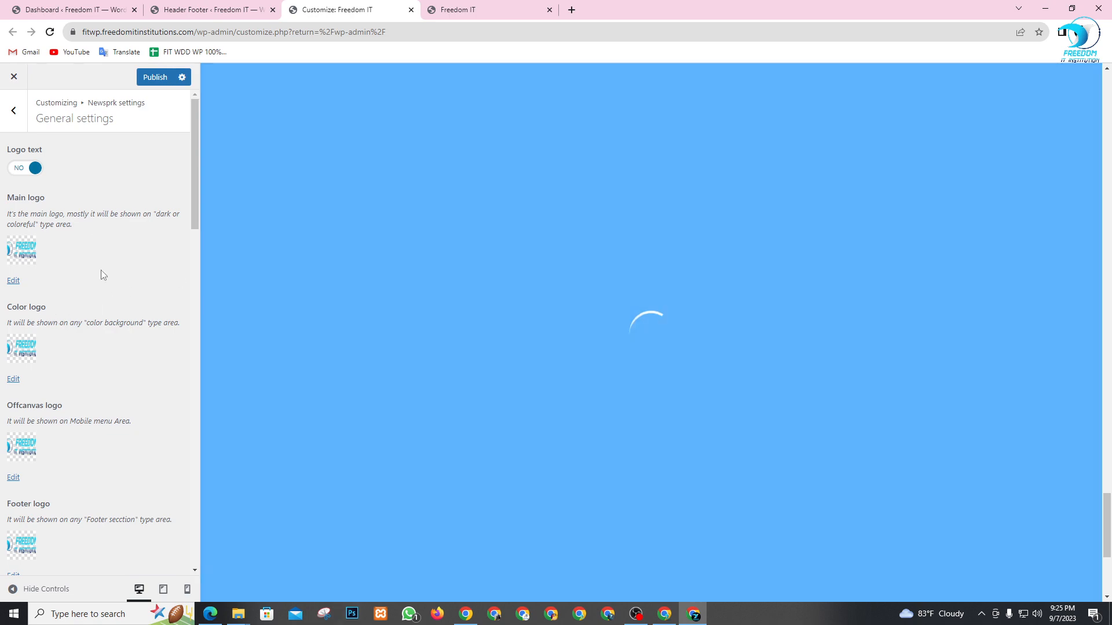
- Check the header logo in the site preview and publish the logo changes
scroll(620, 429, up, 15)
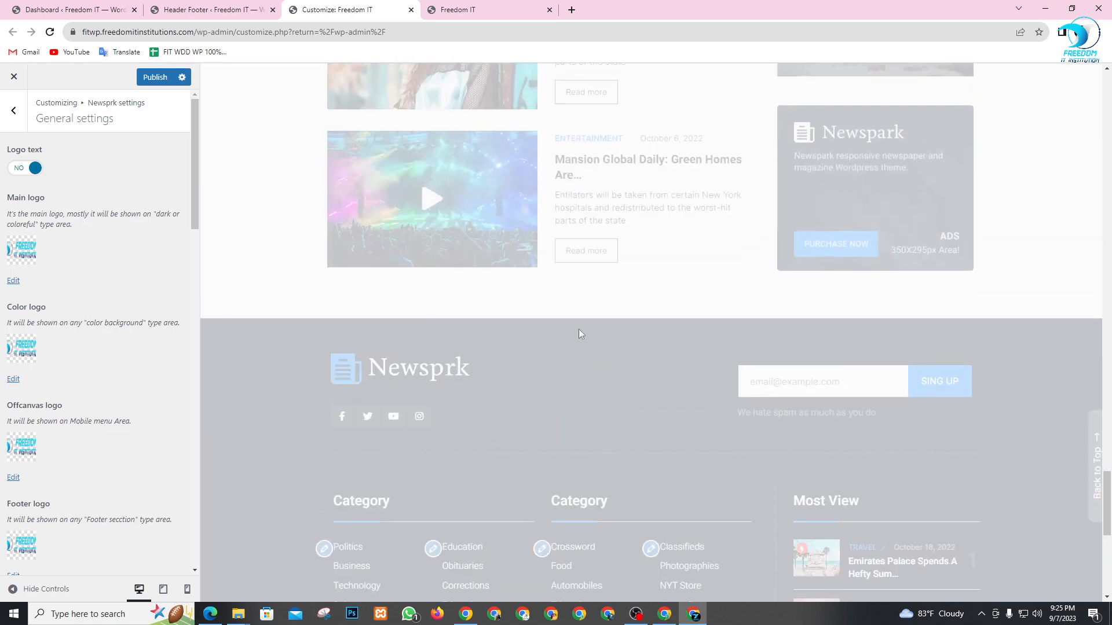
scroll(578, 313, up, 20)
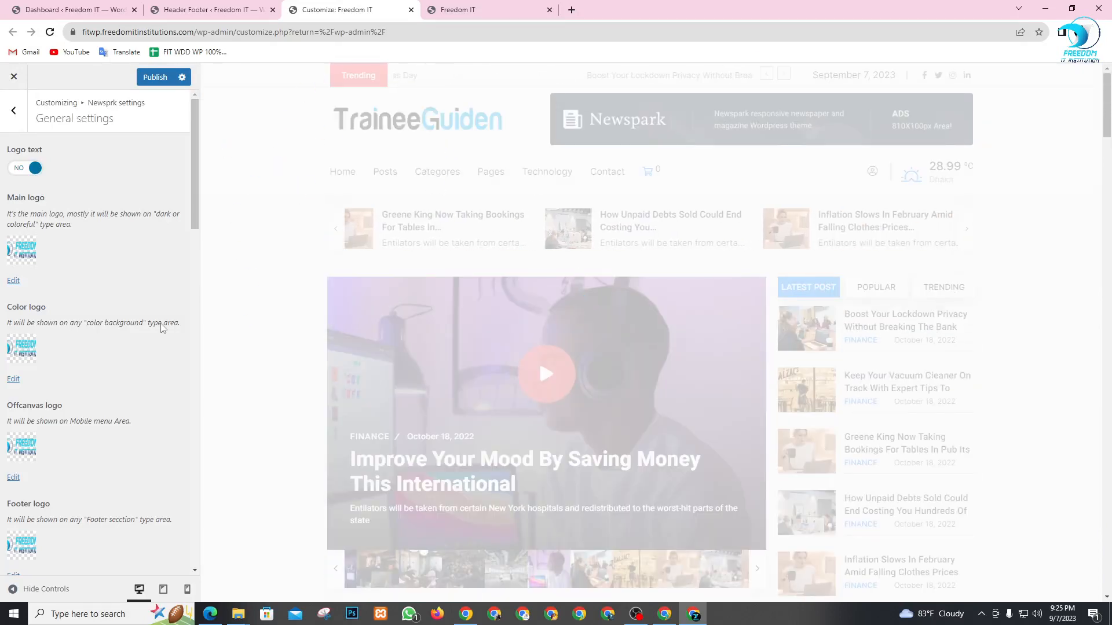
scroll(154, 385, down, 3)
scroll(149, 427, down, 4)
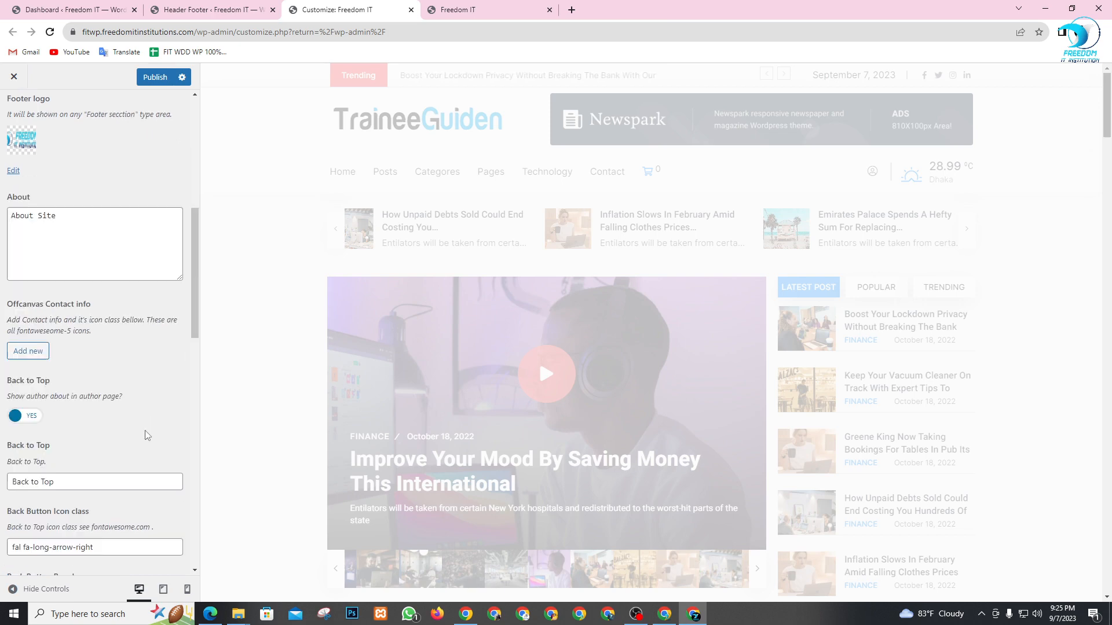
scroll(150, 428, up, 7)
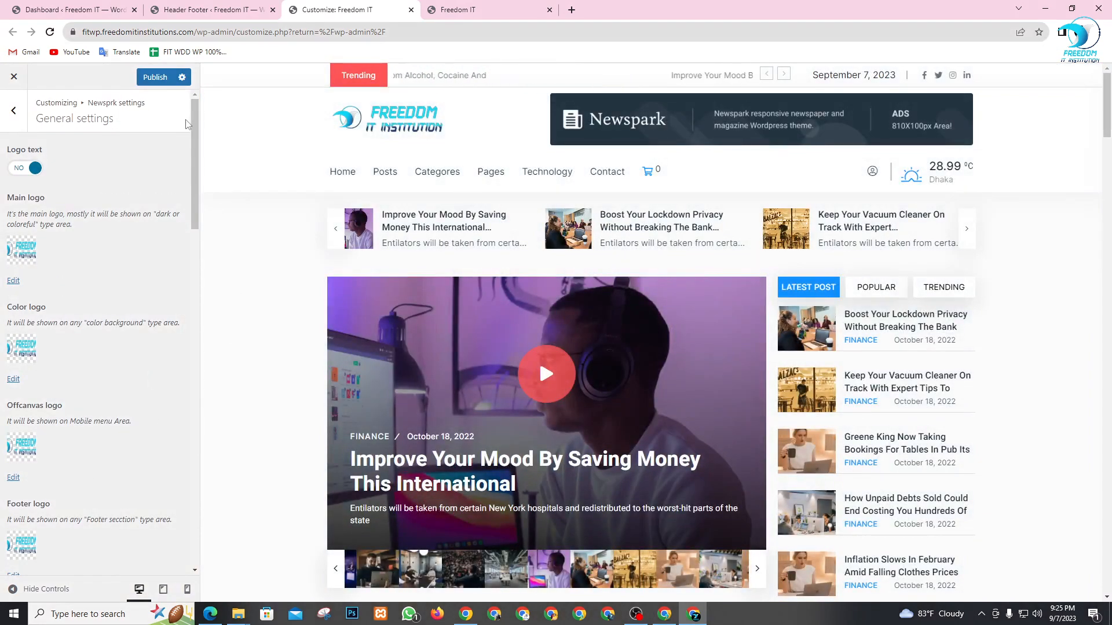
click(156, 78)
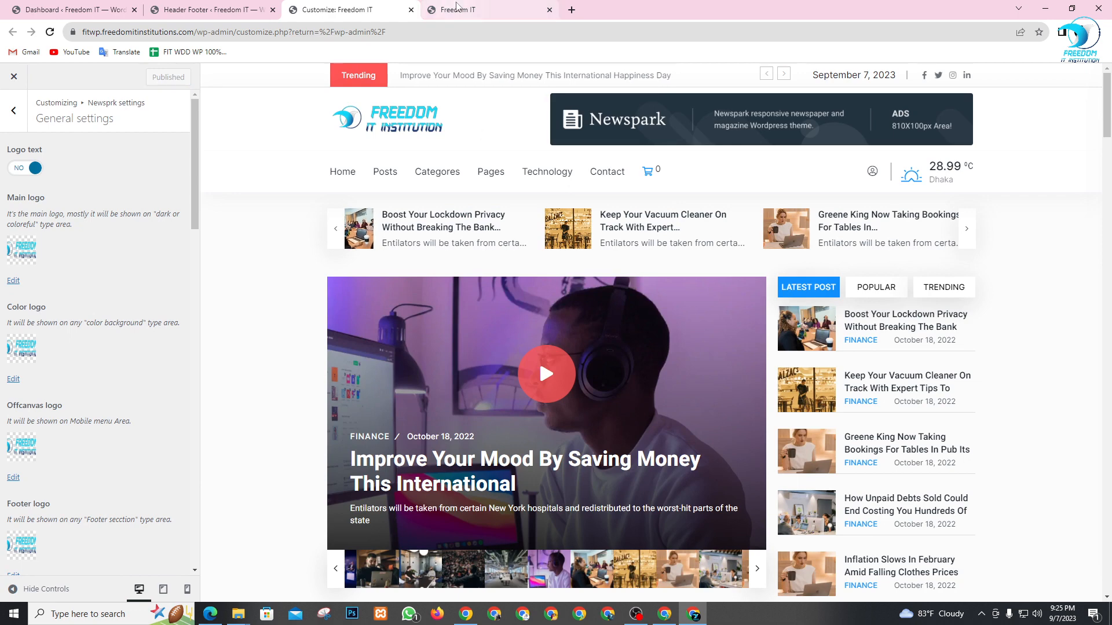
- Reload the live site and check the logos in its header and footer
click(455, 7)
key(F5)
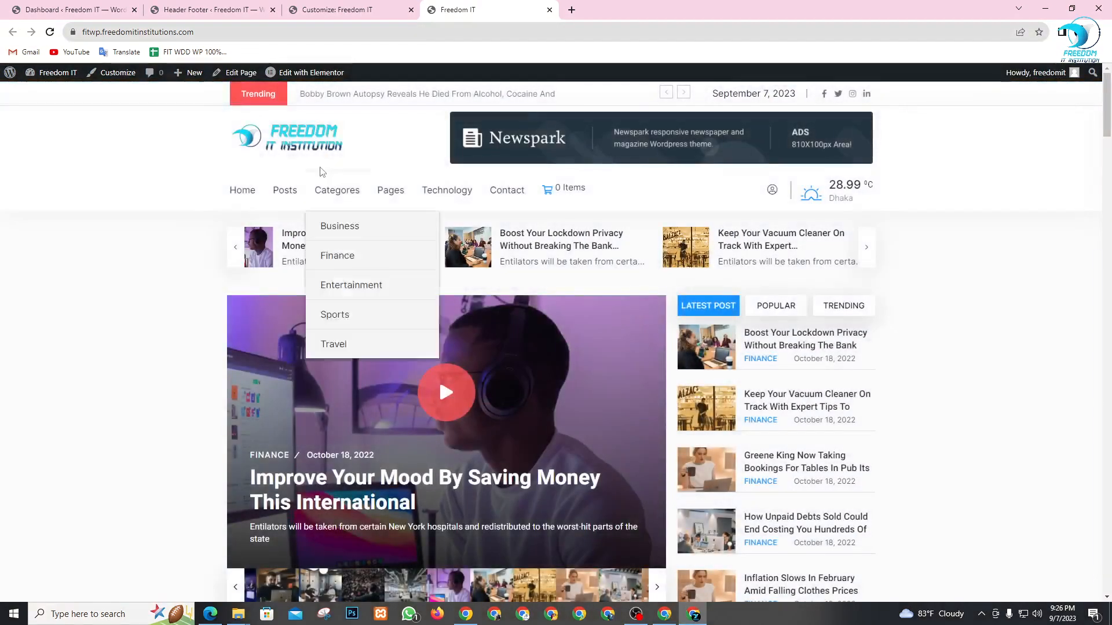
scroll(468, 313, down, 3)
scroll(468, 312, down, 20)
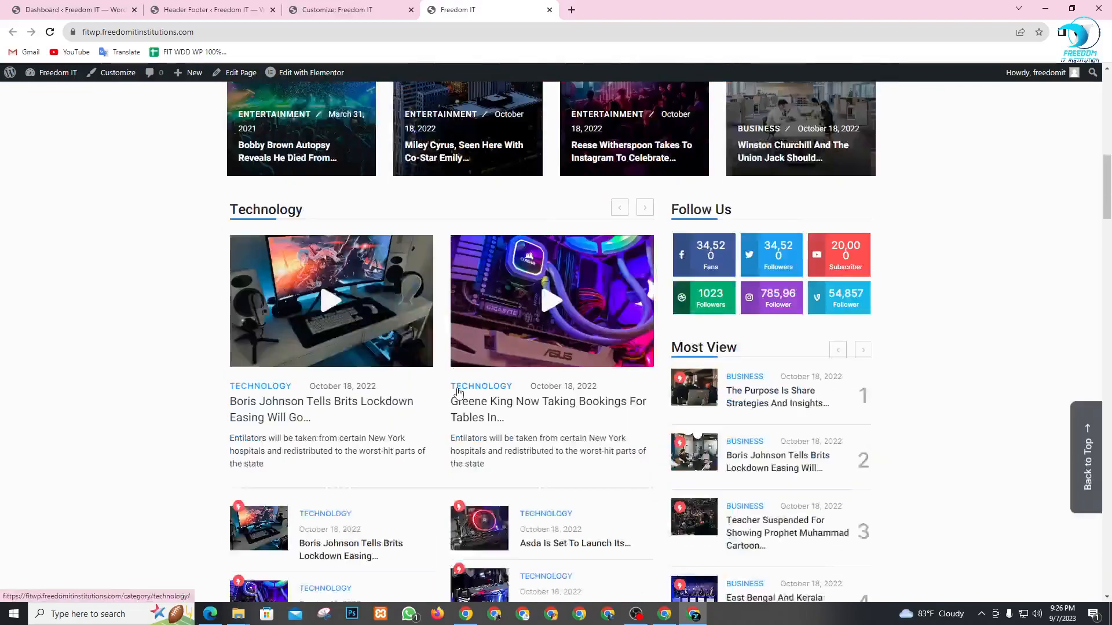
scroll(382, 459, down, 15)
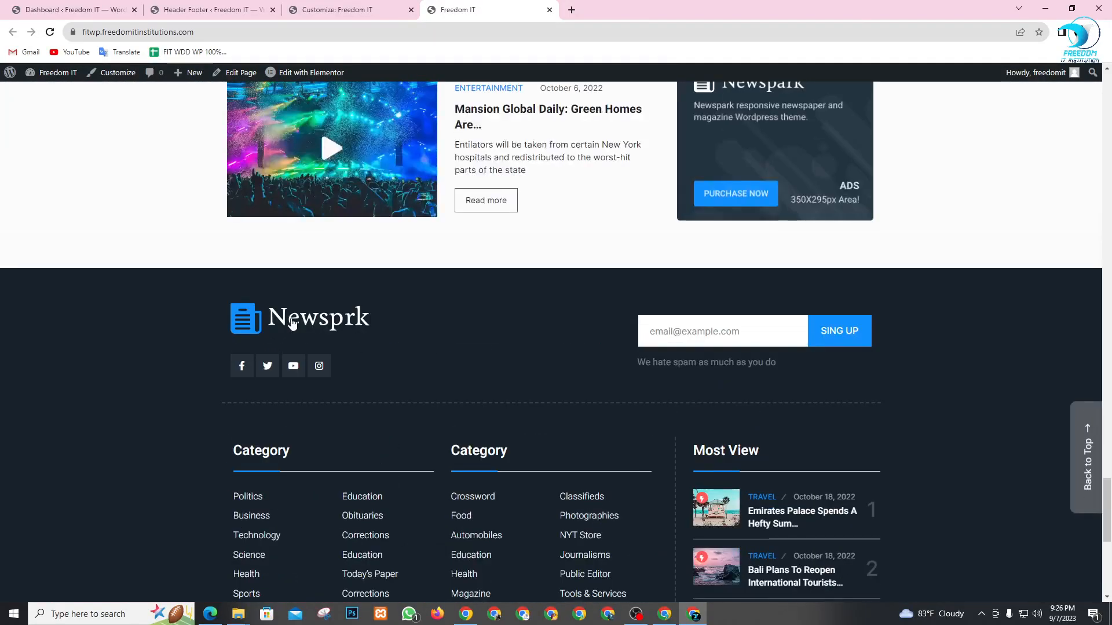
- Return to the customizer, inspect the footer logo in the preview and look through the General settings for footer-related options
click(335, 9)
scroll(488, 426, down, 5)
scroll(489, 425, down, 15)
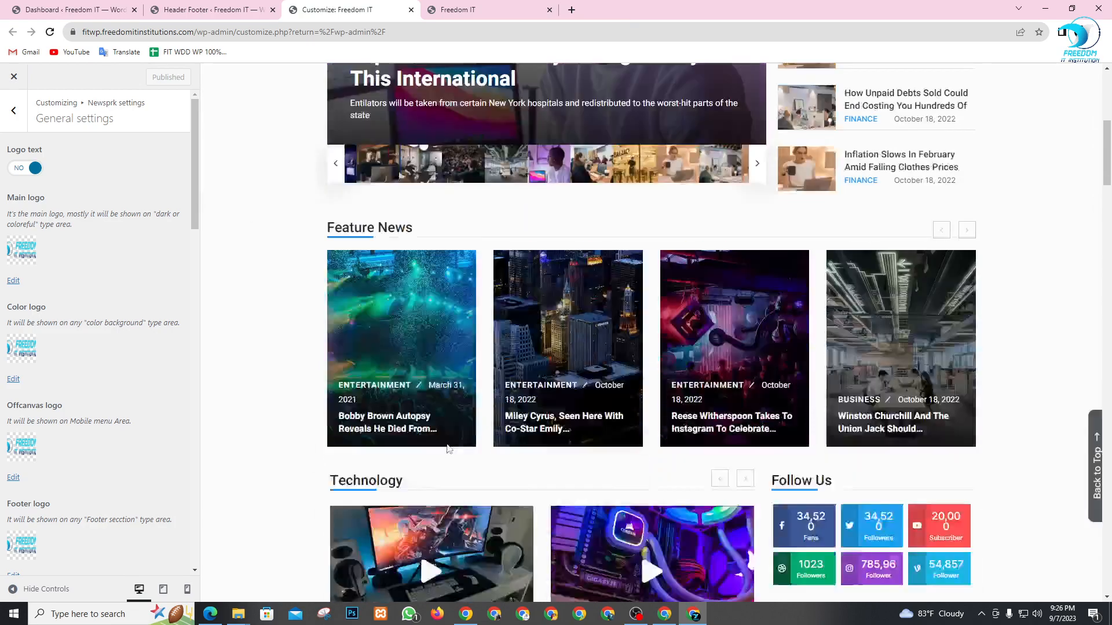
scroll(445, 495, down, 15)
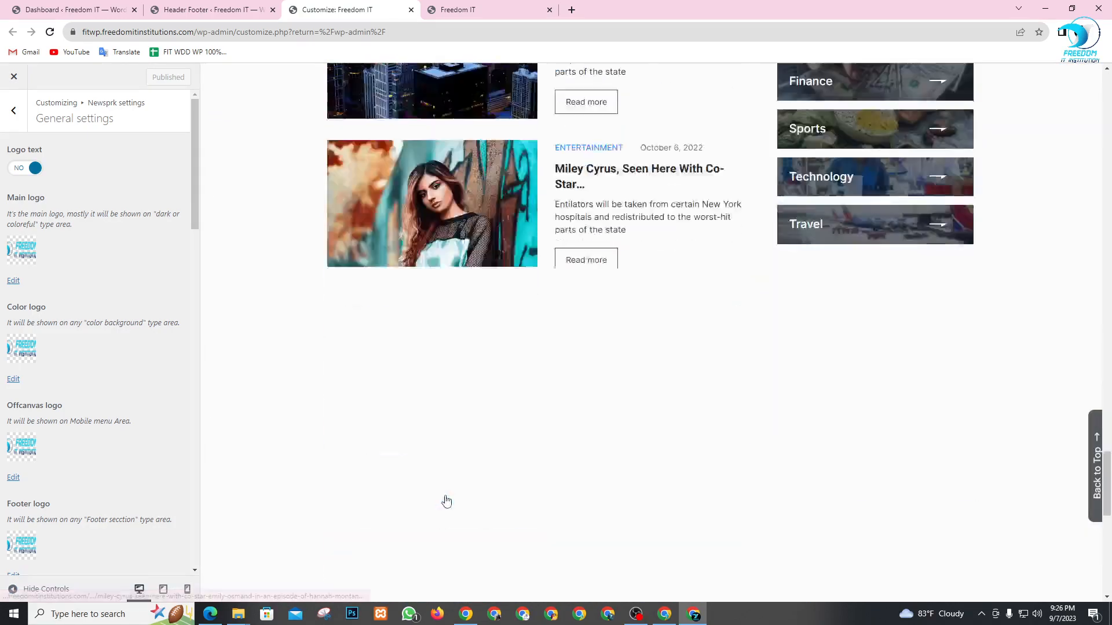
scroll(377, 215, up, 2)
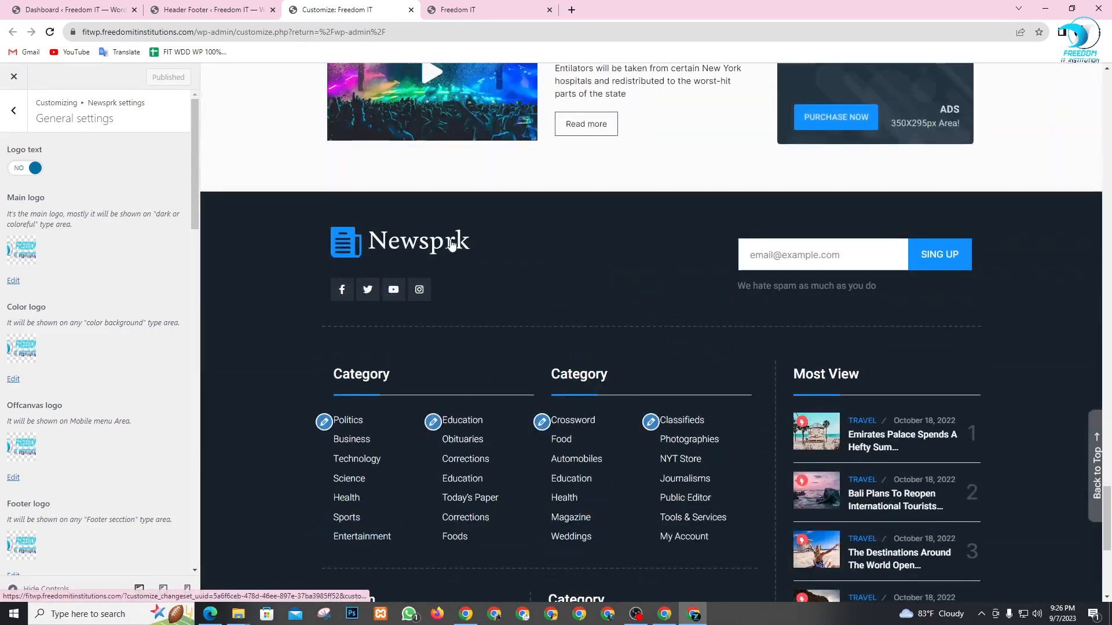
scroll(81, 324, down, 15)
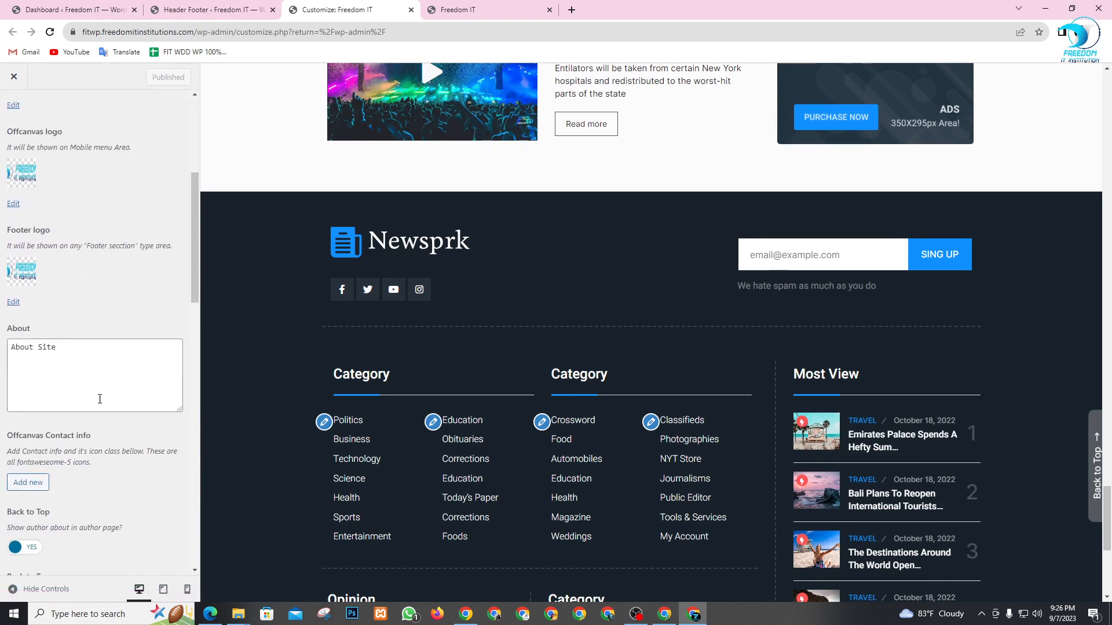
scroll(105, 451, down, 12)
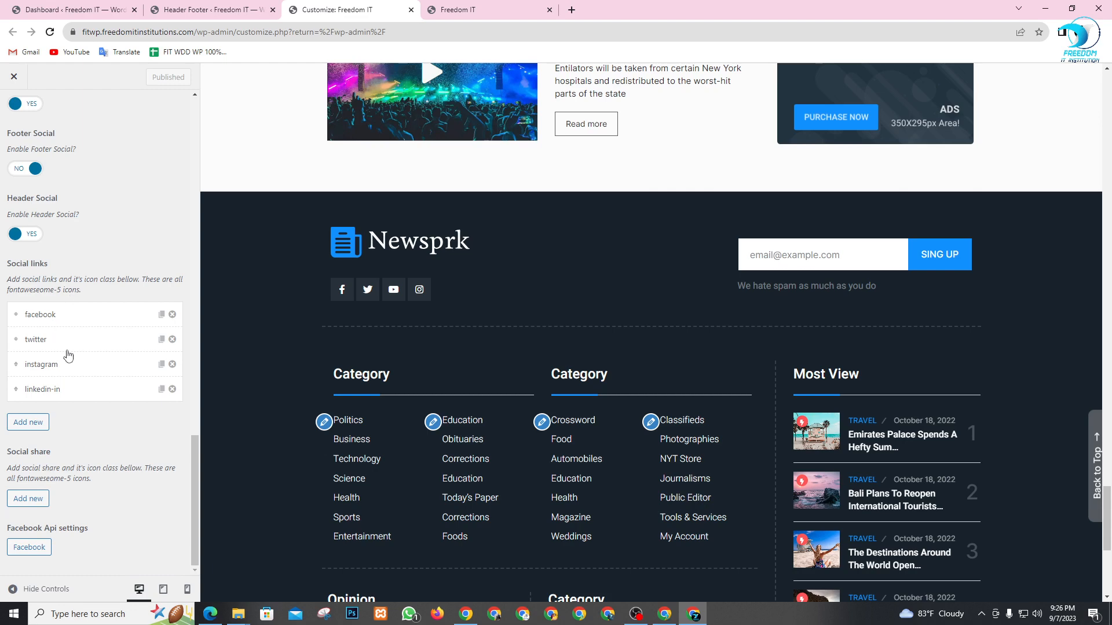
scroll(68, 355, up, 20)
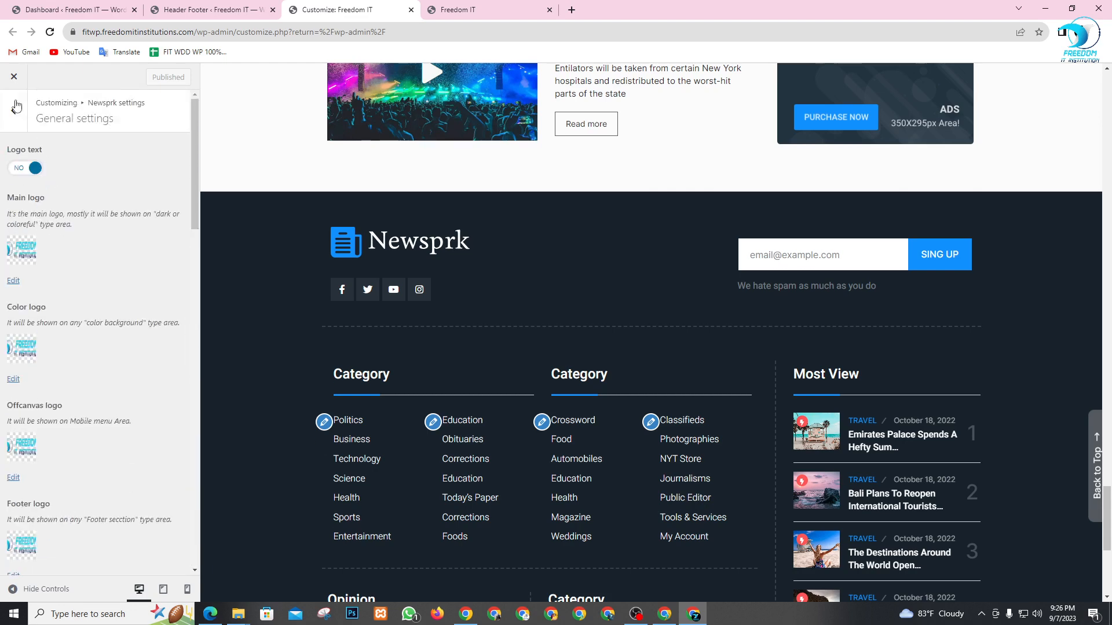
- Open the Footer settings of the Newsprk theme and compare their options, including the copyright text, with the footer in the preview
click(16, 106)
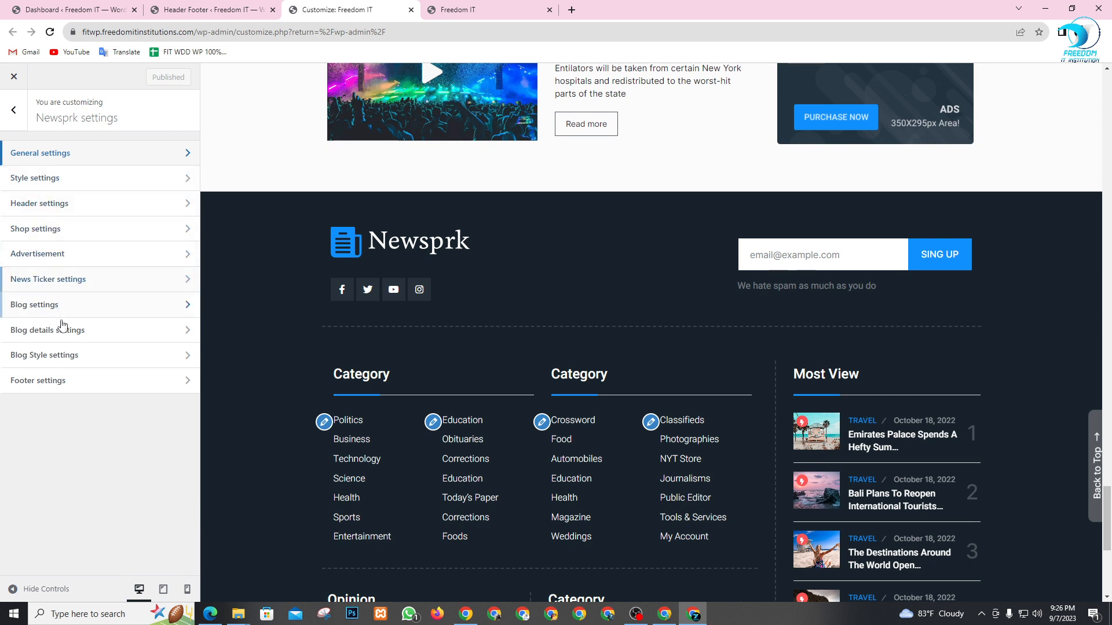
click(74, 392)
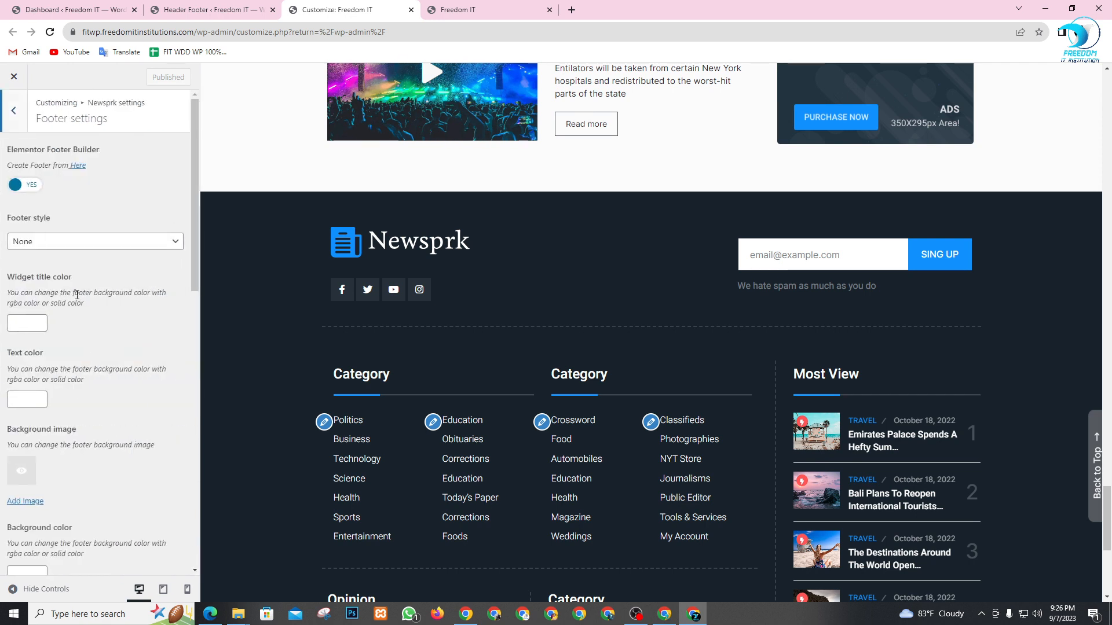
scroll(85, 312, down, 3)
scroll(96, 341, down, 4)
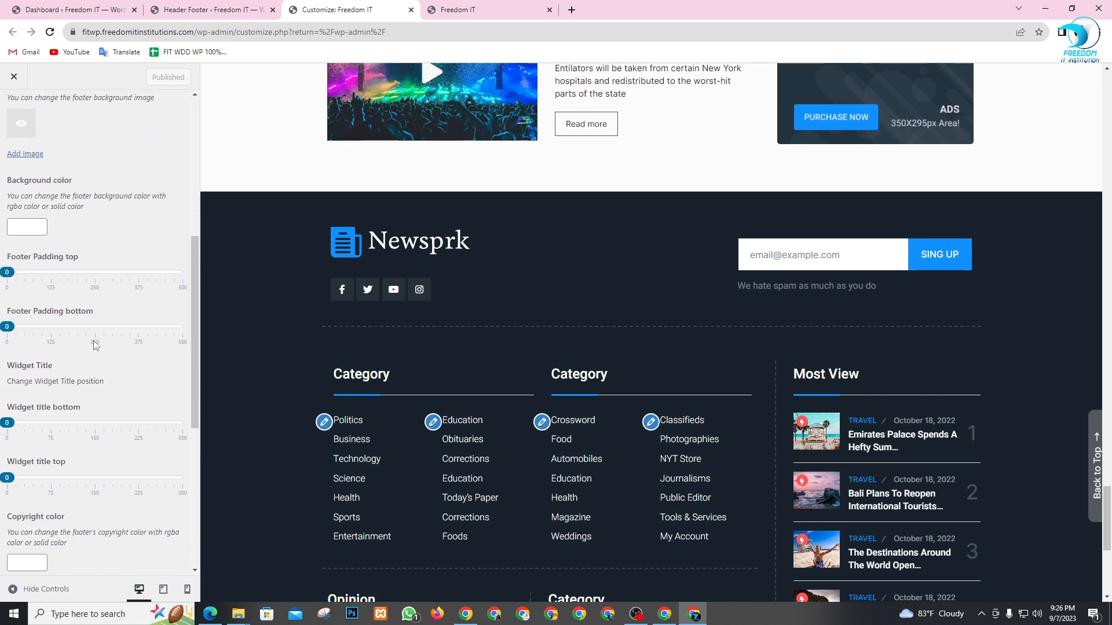
scroll(92, 341, up, 2)
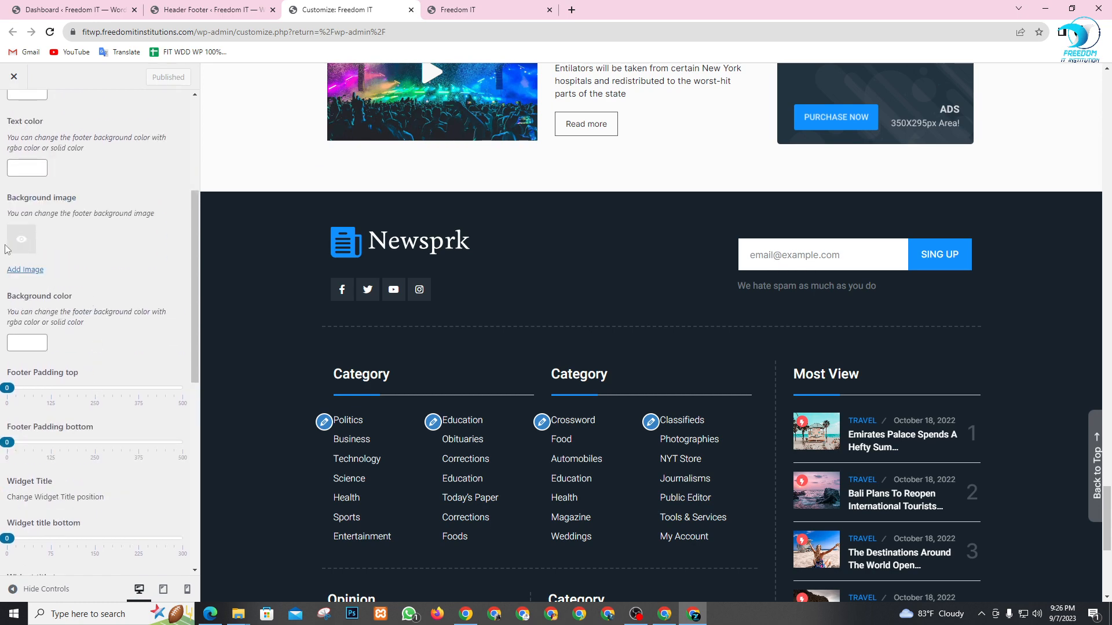
scroll(84, 343, down, 8)
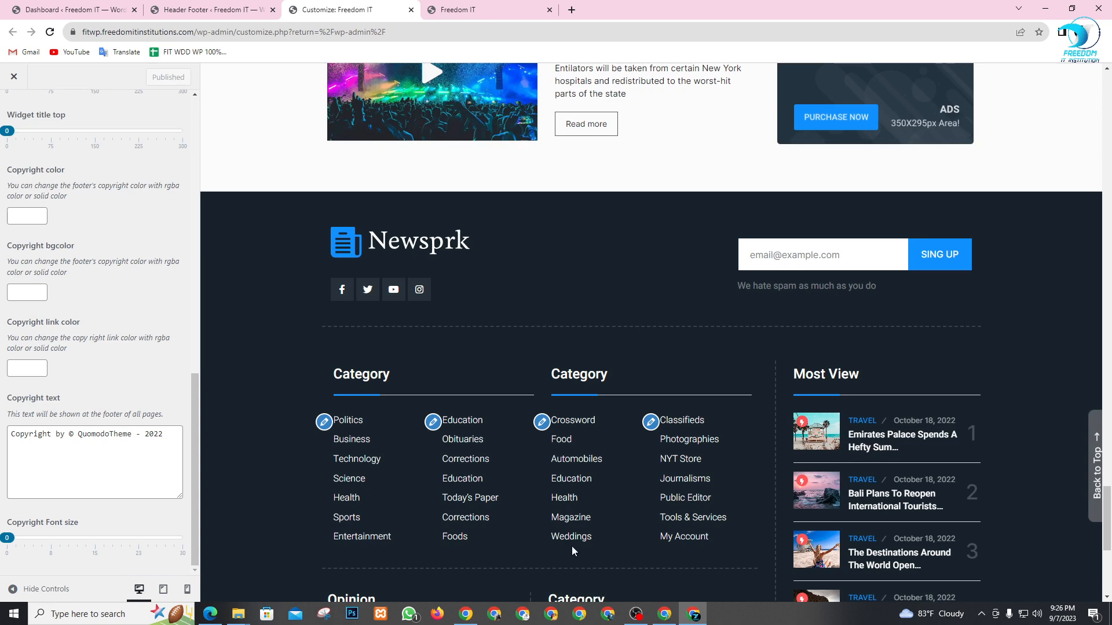
scroll(571, 547, down, 6)
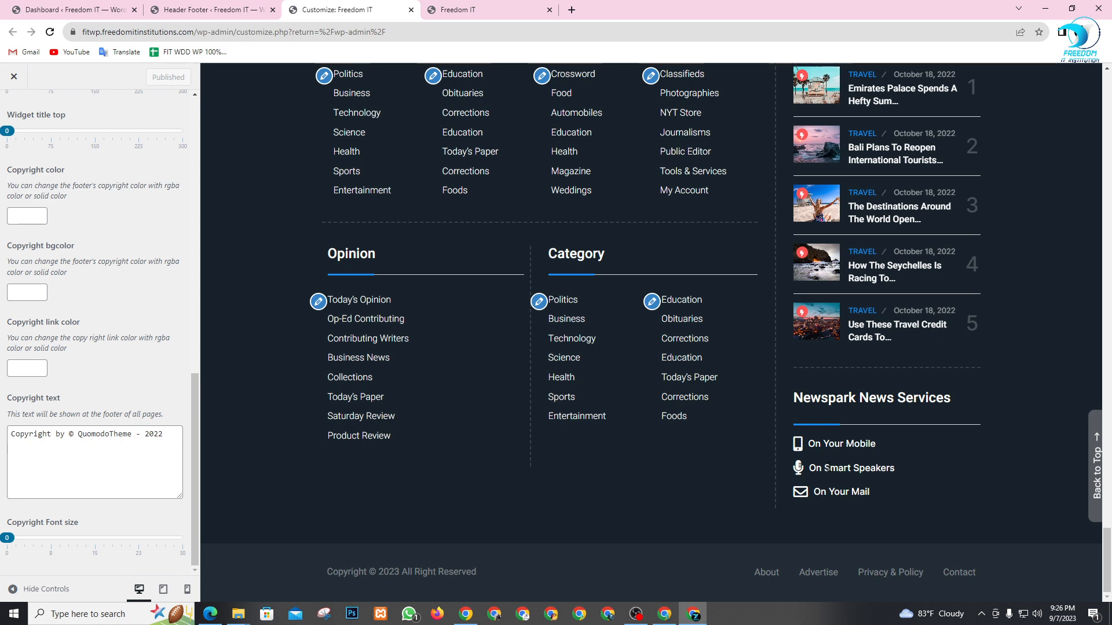
scroll(828, 468, up, 3)
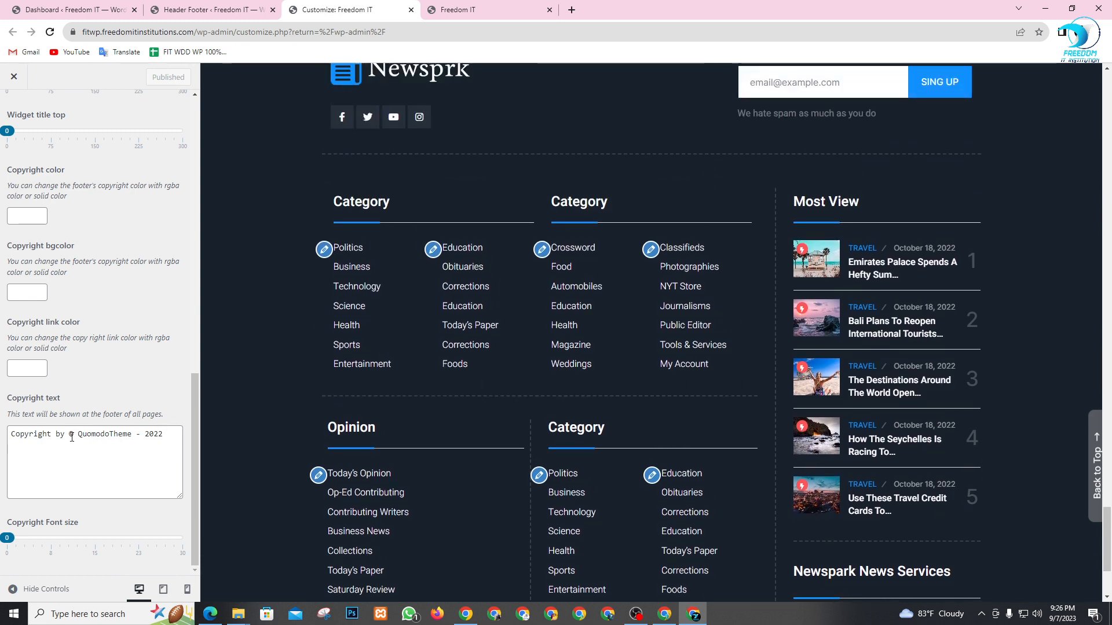
- Change the footer copyright text to "Copyright by © Boom & Coool - 2023" and publish it
drag(78, 434, 134, 434)
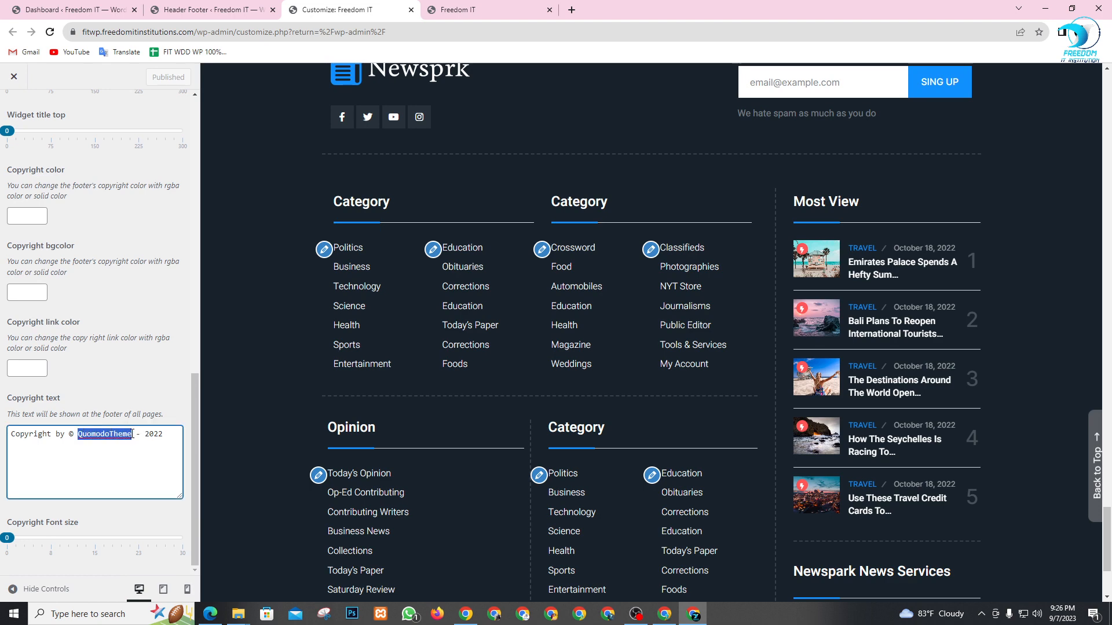
text(Boom & Coool)
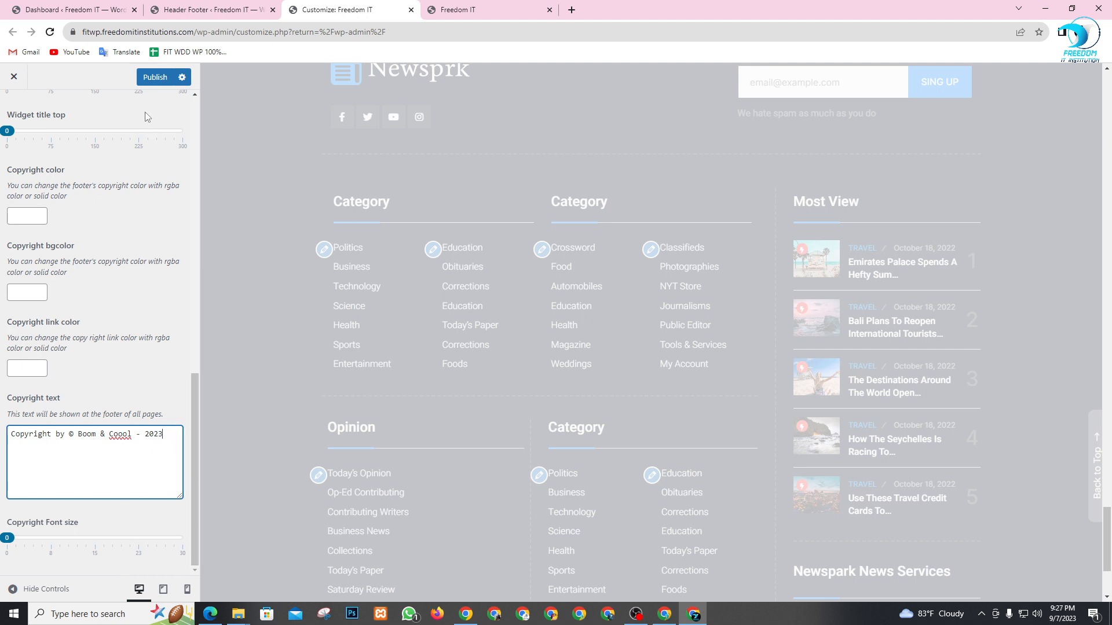
click(155, 77)
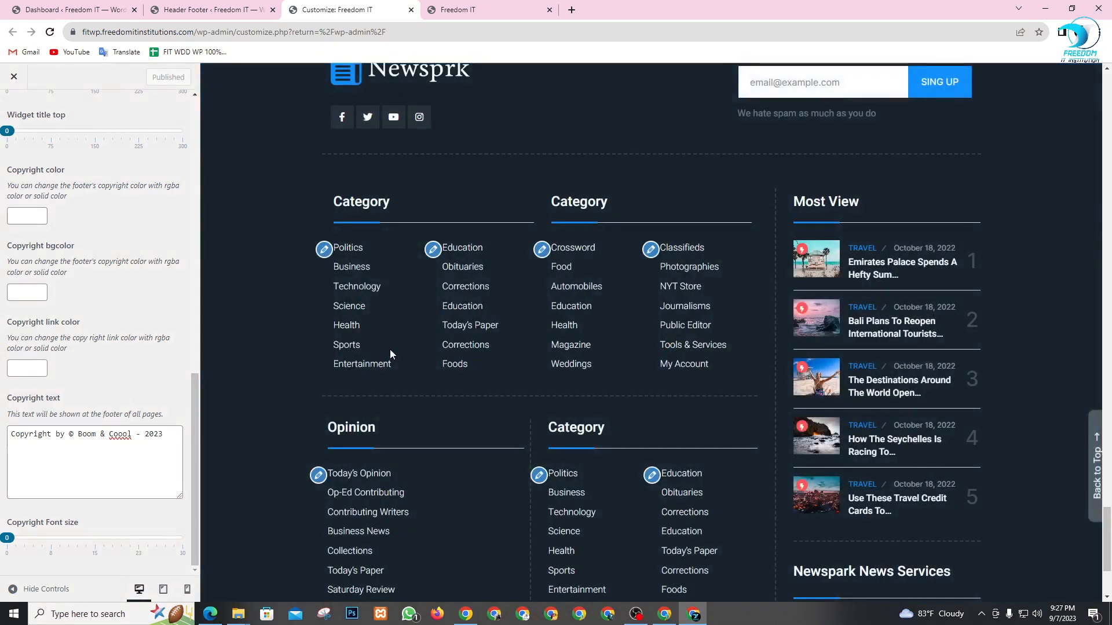
- Check the copyright line in the footer preview and bring up the list of Header Footer templates in the WordPress admin
scroll(399, 359, down, 3)
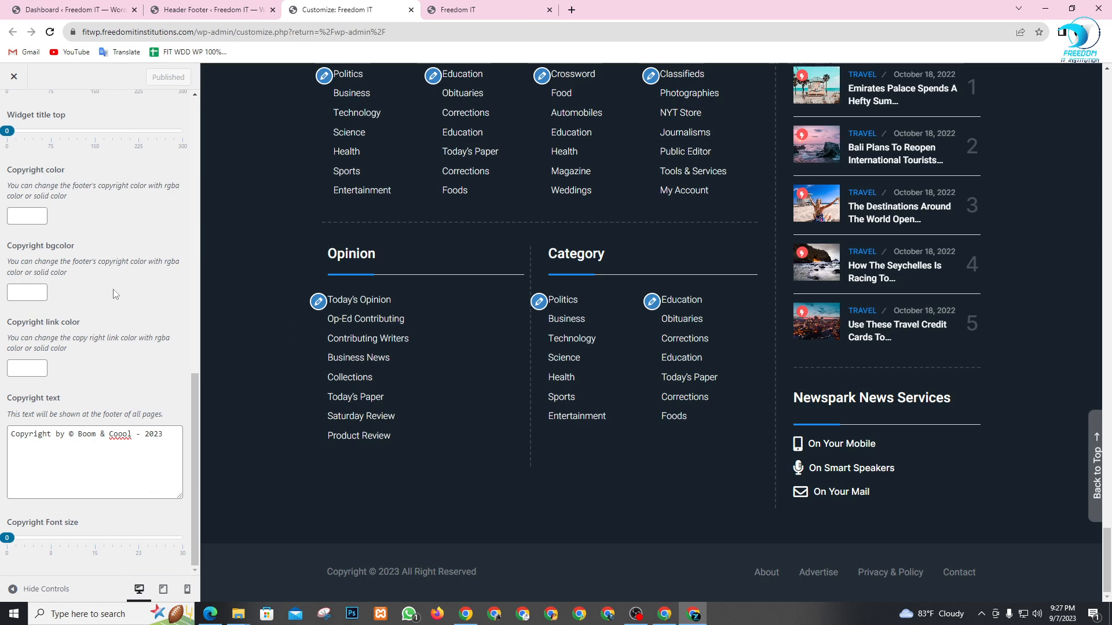
scroll(115, 295, up, 6)
click(260, 6)
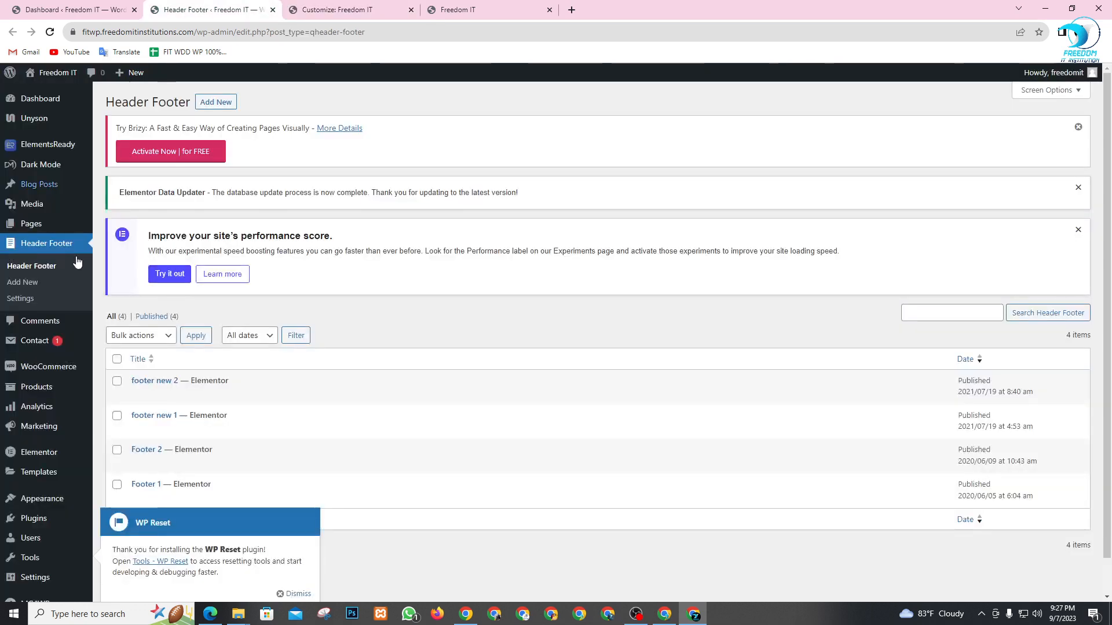
scroll(77, 263, down, 1)
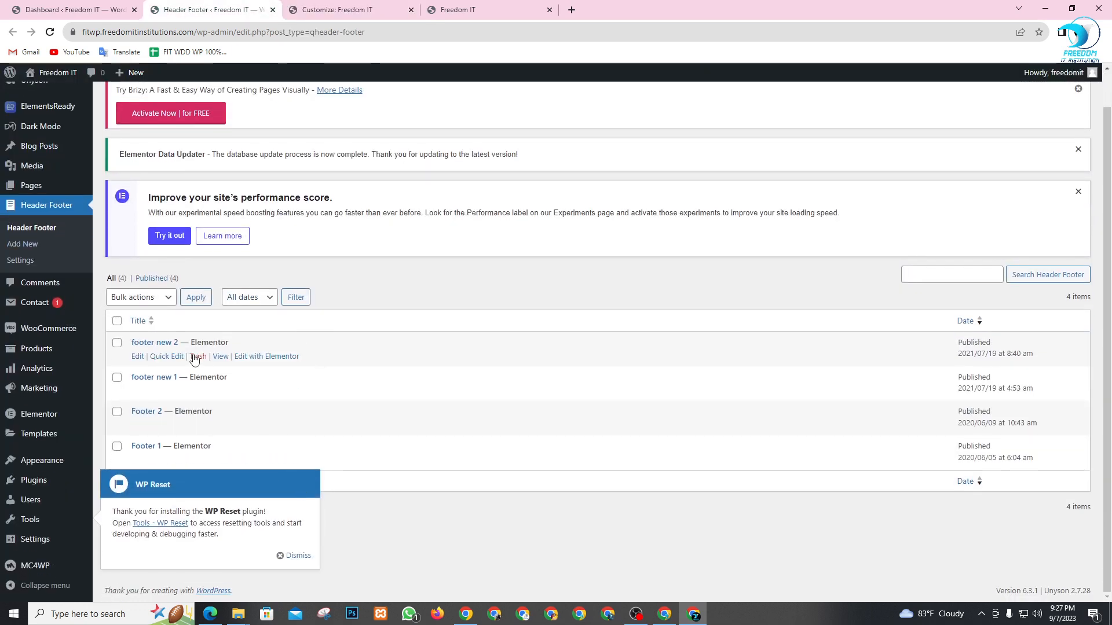
- Dismiss the WP Reset notice and open the view of the "footer new 2" template in a new browser tab
click(294, 555)
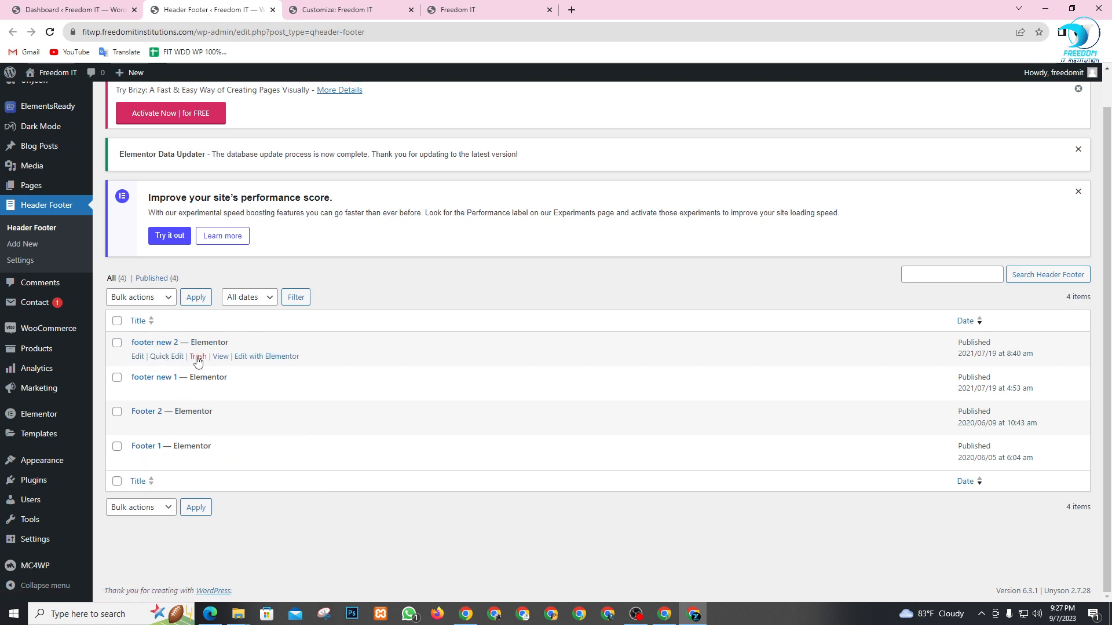
right_click(222, 359)
click(225, 368)
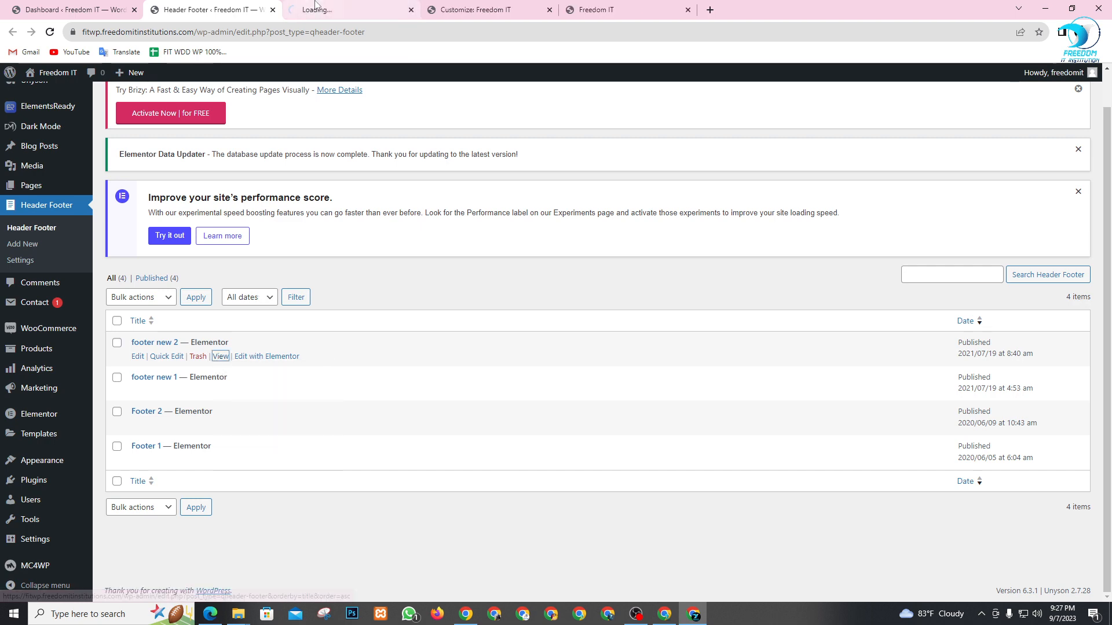
- Compare the "footer new 2" page with the footer in the customizer preview, including category columns, Opinion list, news services and copyright line
click(336, 9)
click(446, 9)
scroll(449, 360, up, 3)
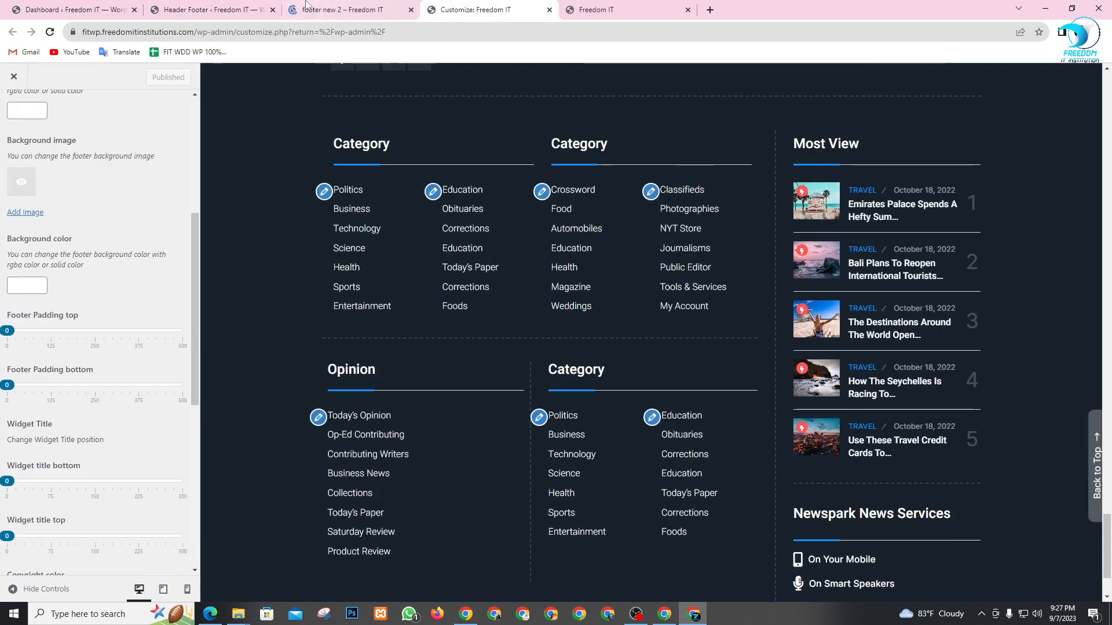
click(318, 6)
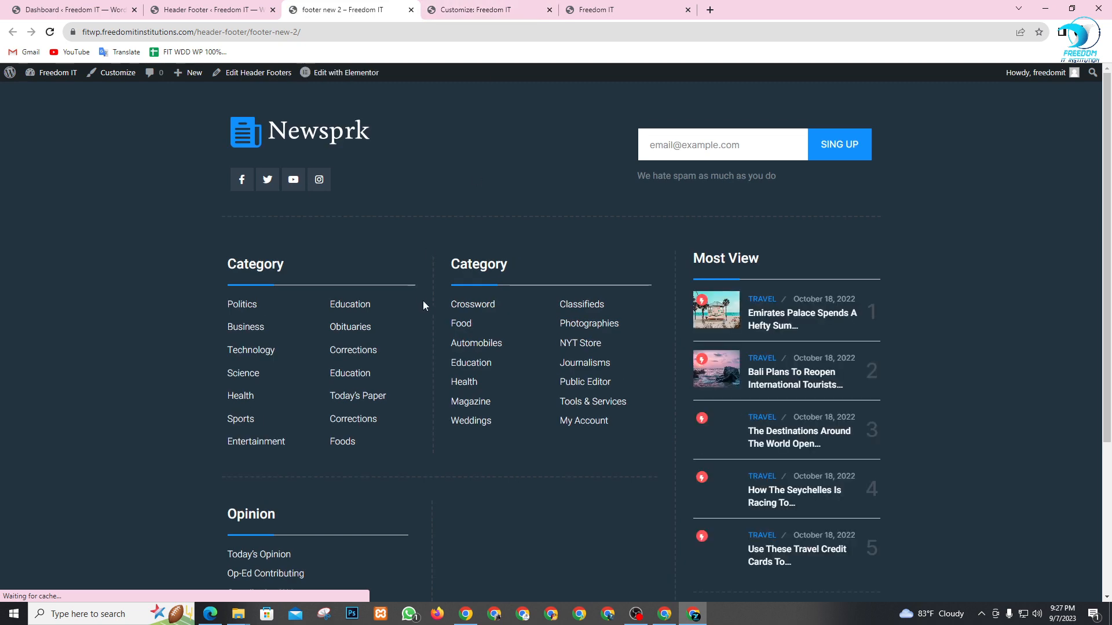
scroll(383, 236, down, 3)
scroll(419, 259, up, 3)
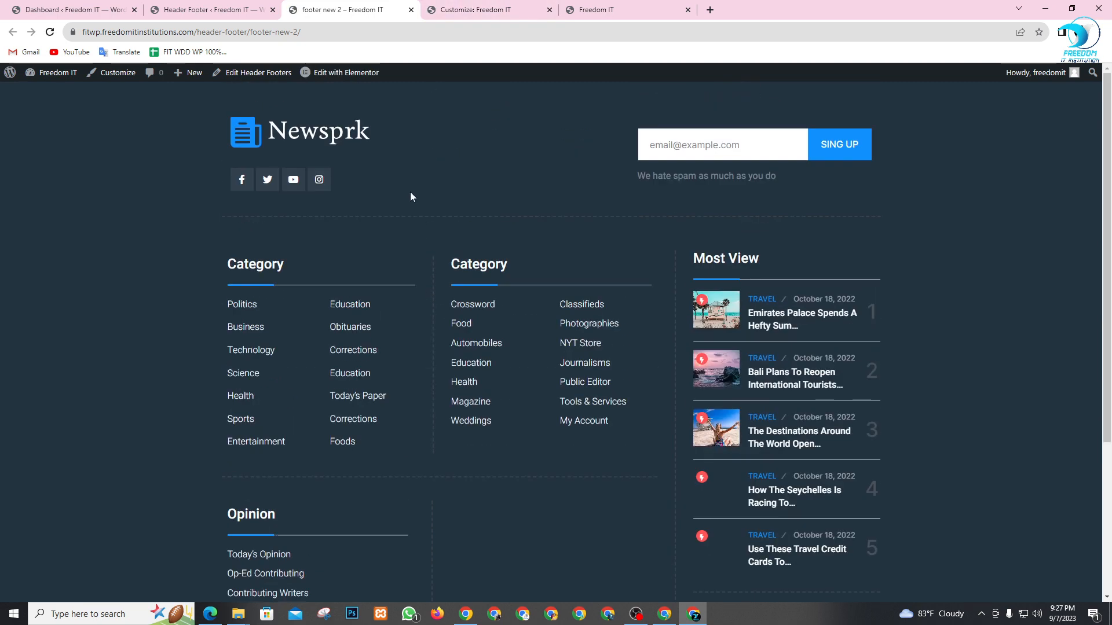
scroll(454, 385, down, 4)
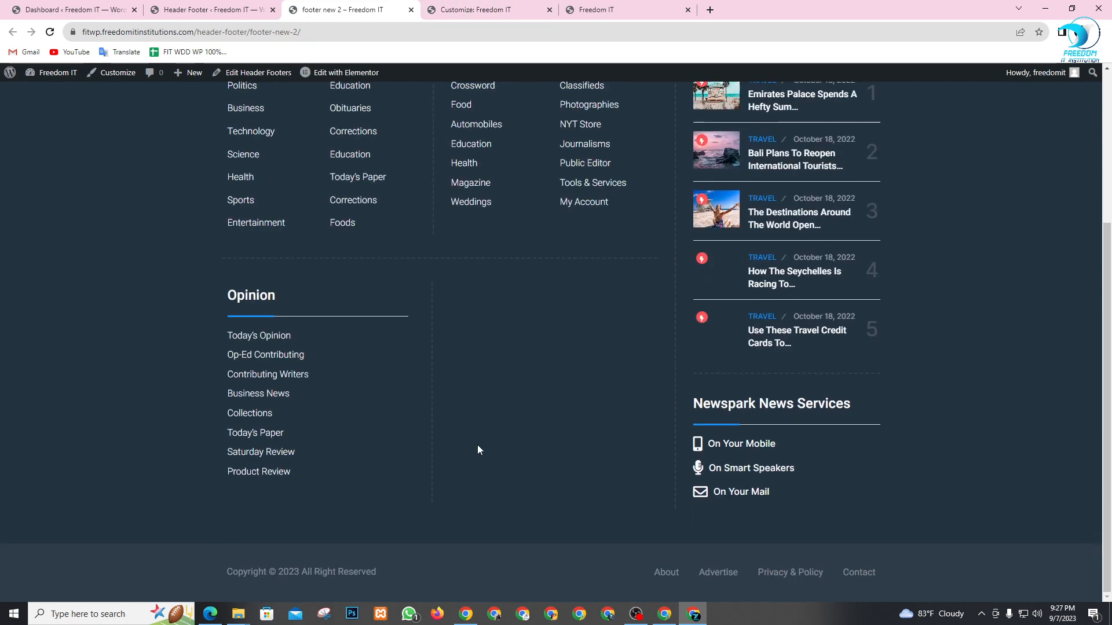
click(476, 10)
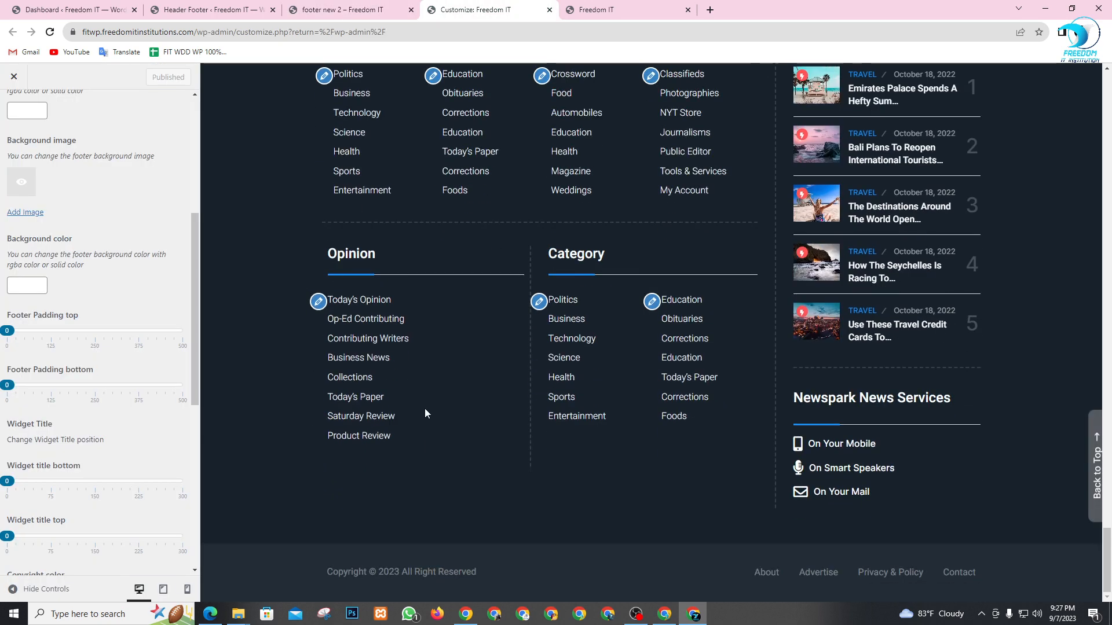
click(356, 9)
scroll(565, 397, up, 1)
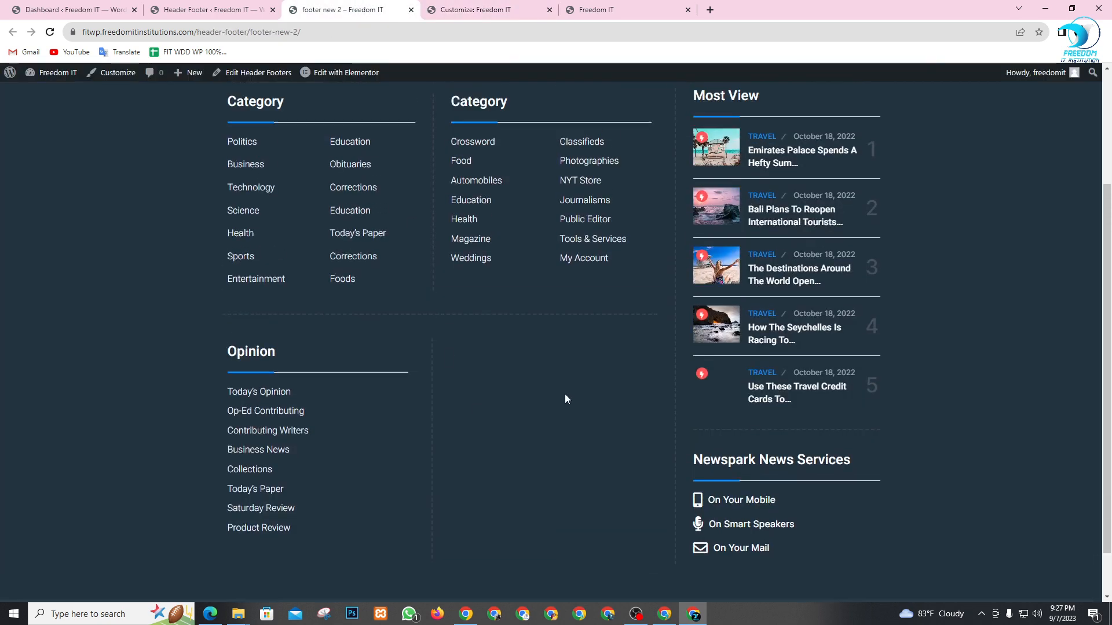
click(476, 9)
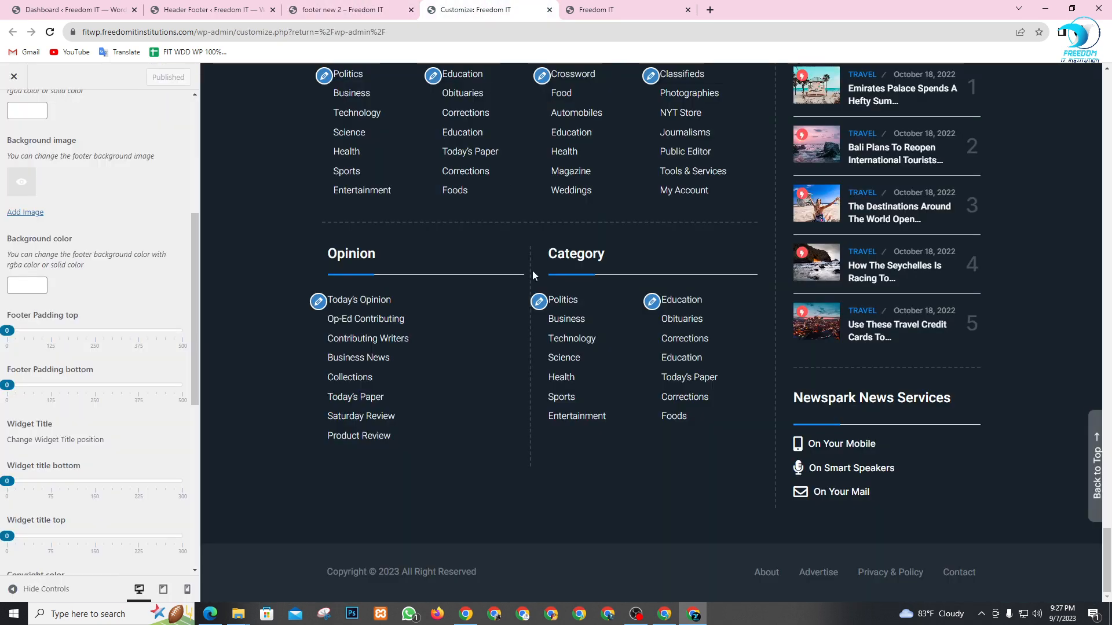
scroll(618, 385, up, 2)
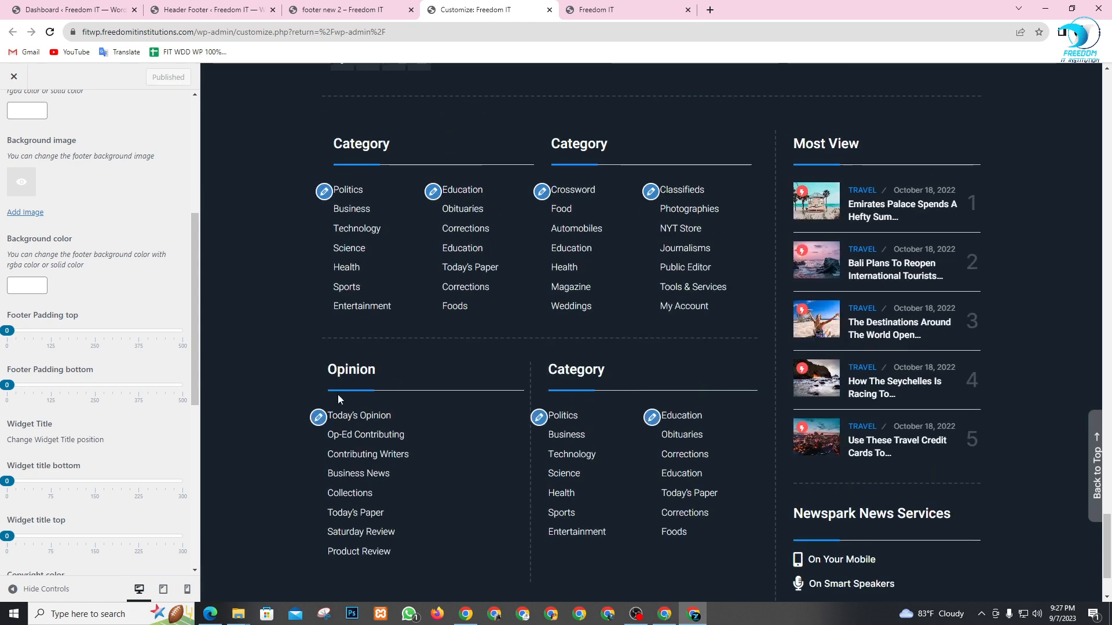
click(347, 10)
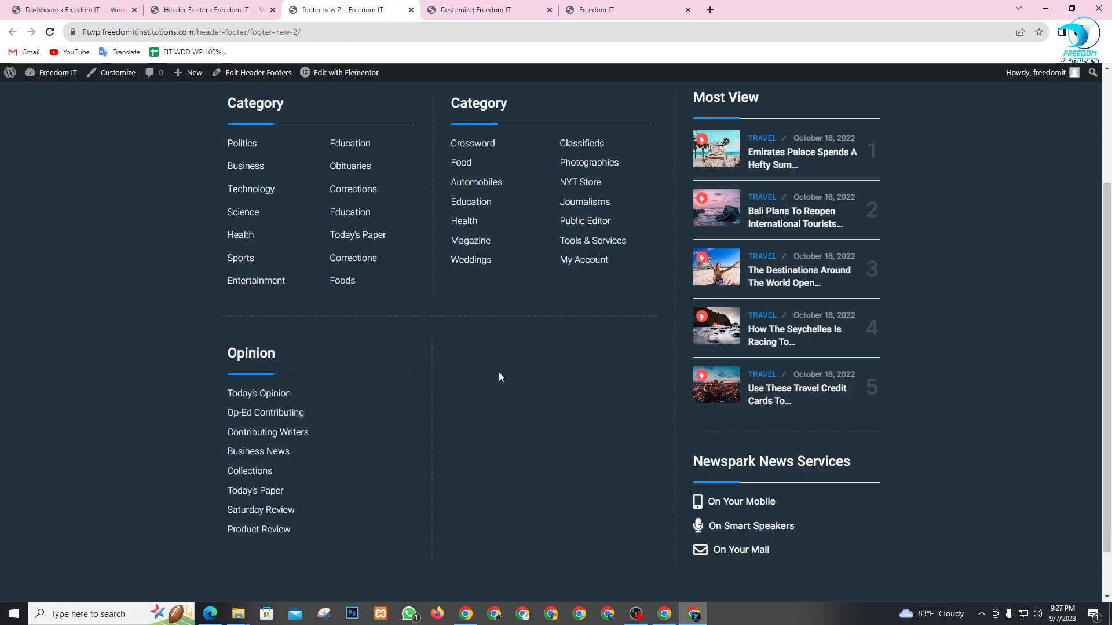
scroll(521, 383, up, 2)
click(458, 6)
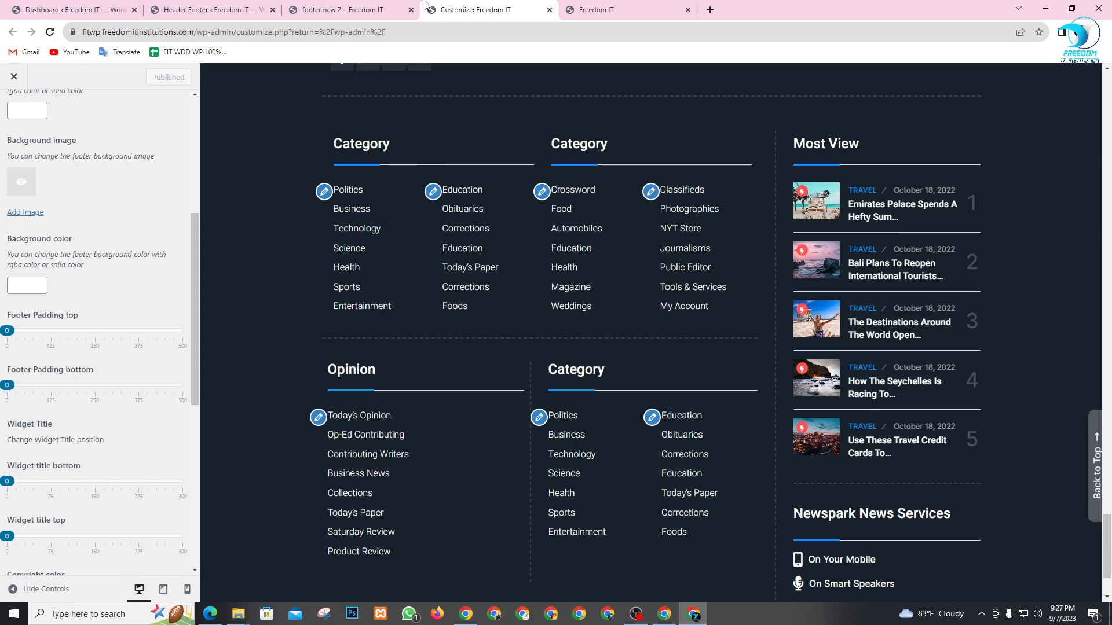
scroll(873, 397, down, 3)
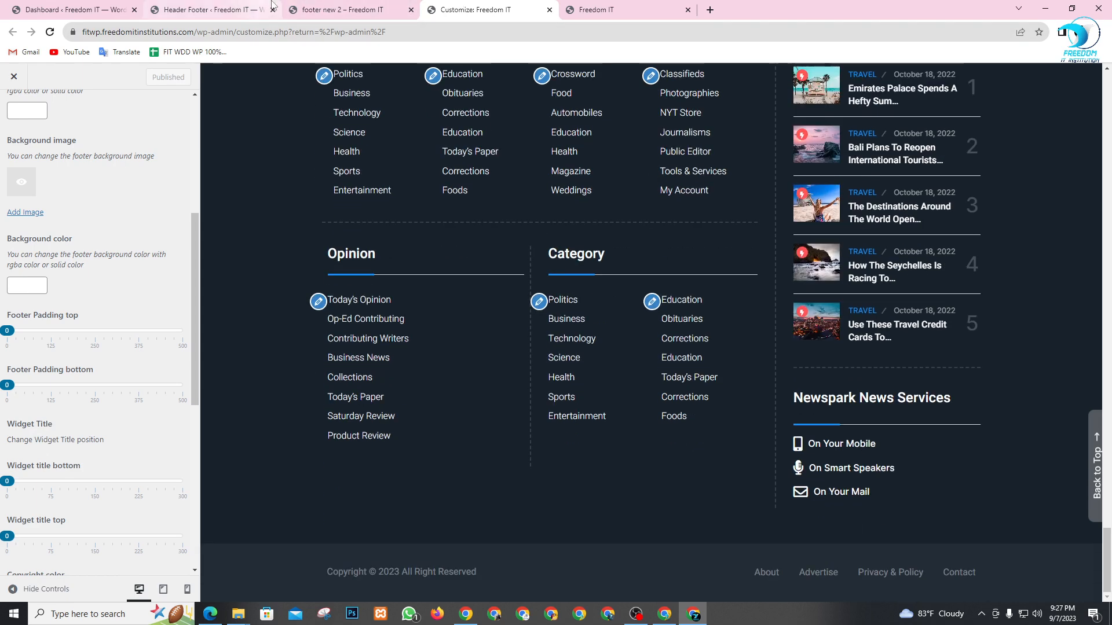
click(347, 9)
scroll(610, 146, down, 3)
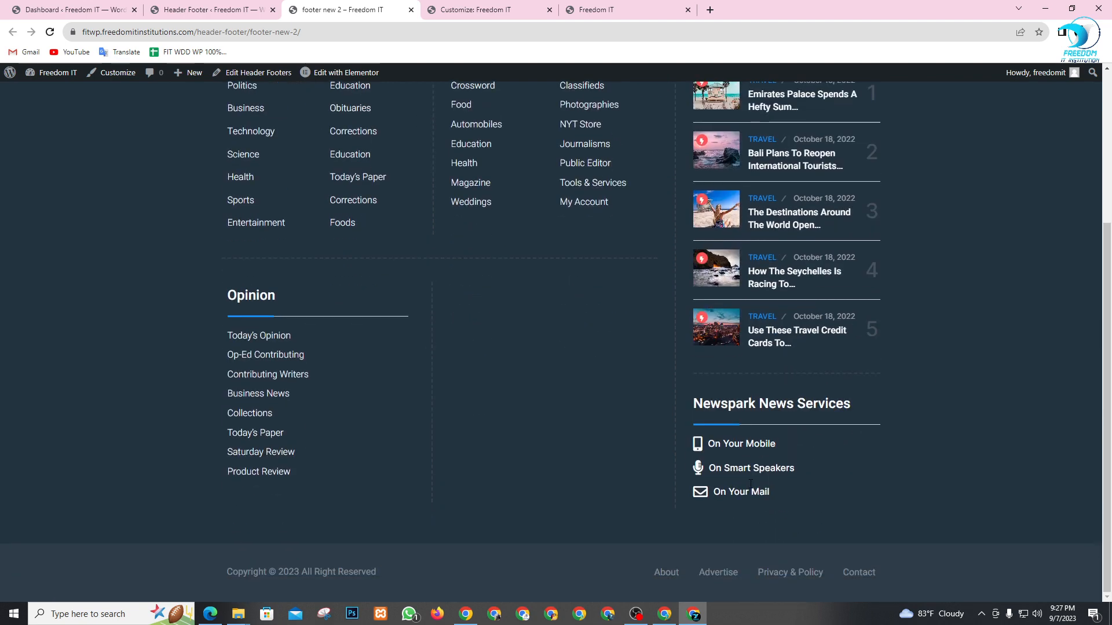
scroll(593, 422, up, 4)
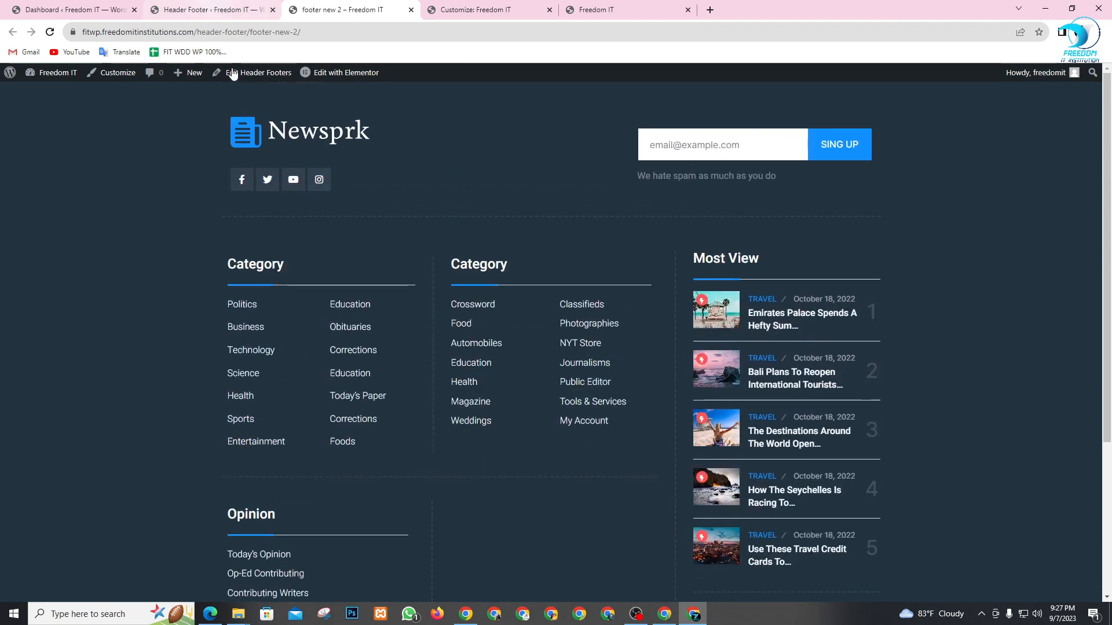
- Open the "footer new 2" template for editing with Elementor and dismiss the What's New announcements
mouse_move(326, 80)
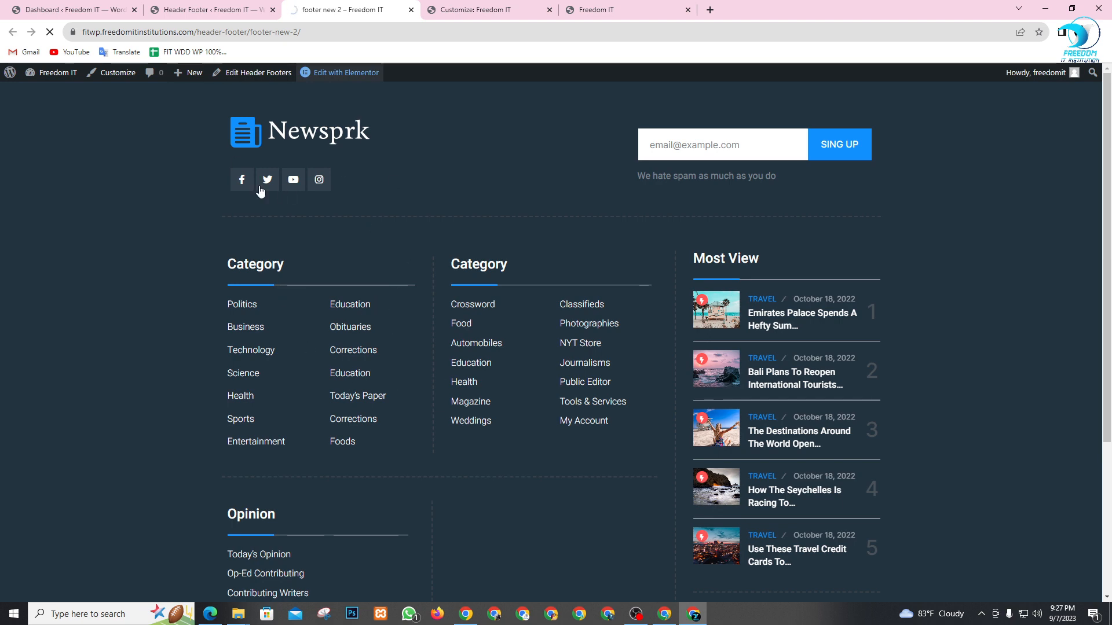
click(475, 10)
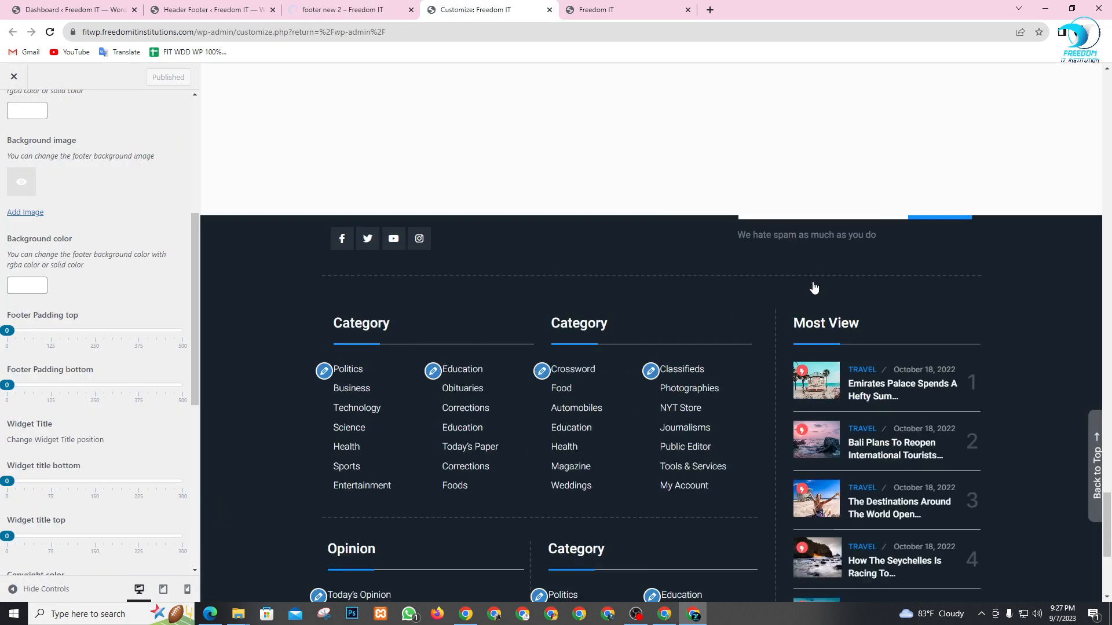
click(360, 9)
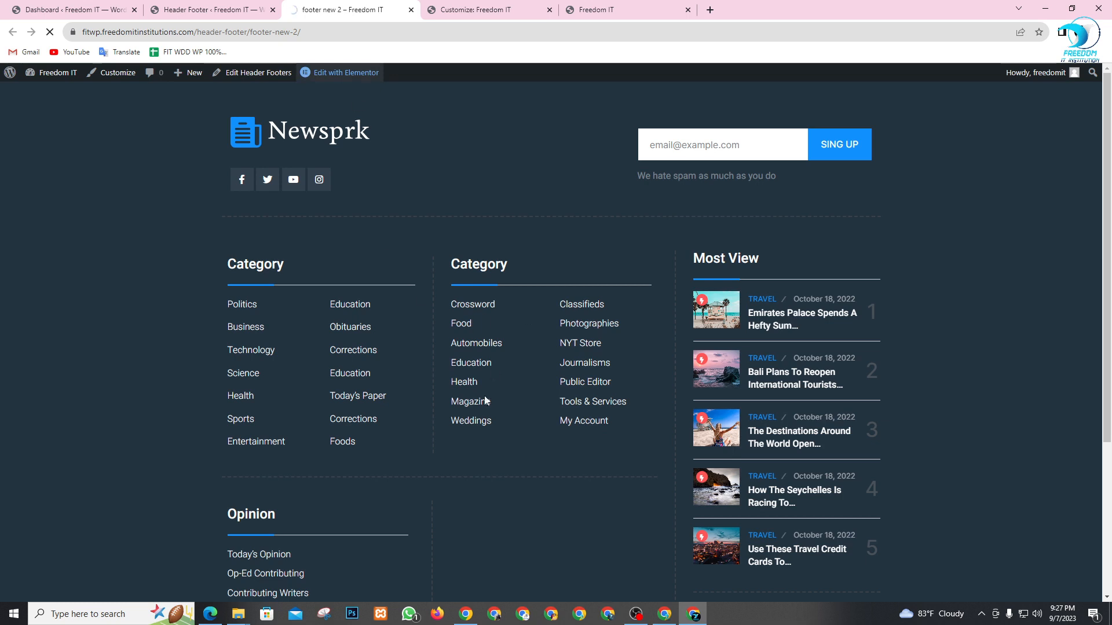
mouse_move(318, 82)
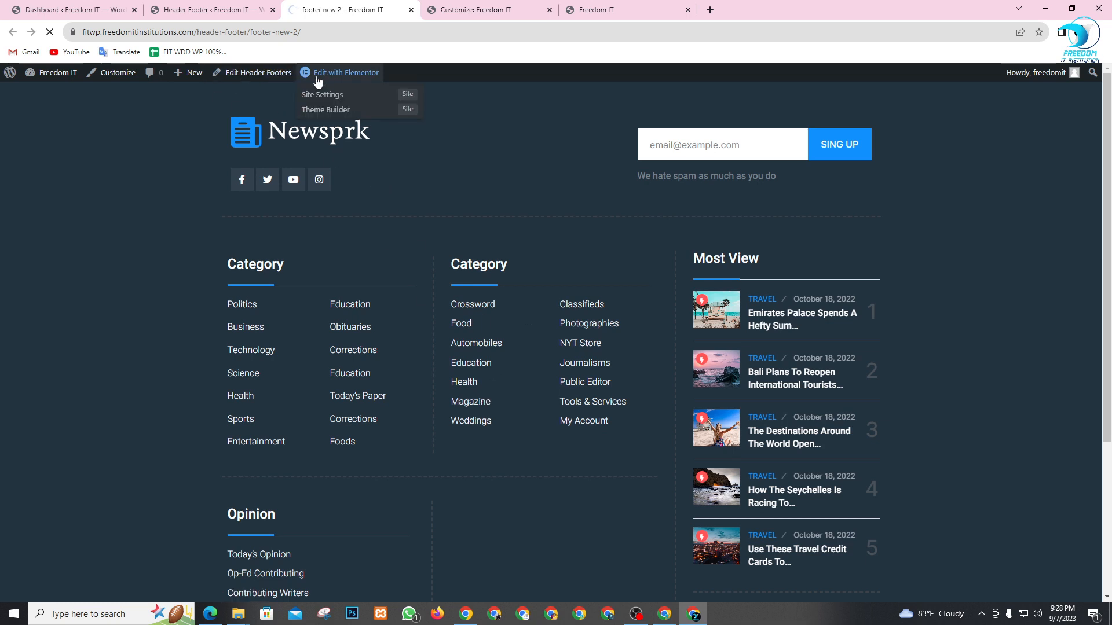
click(347, 80)
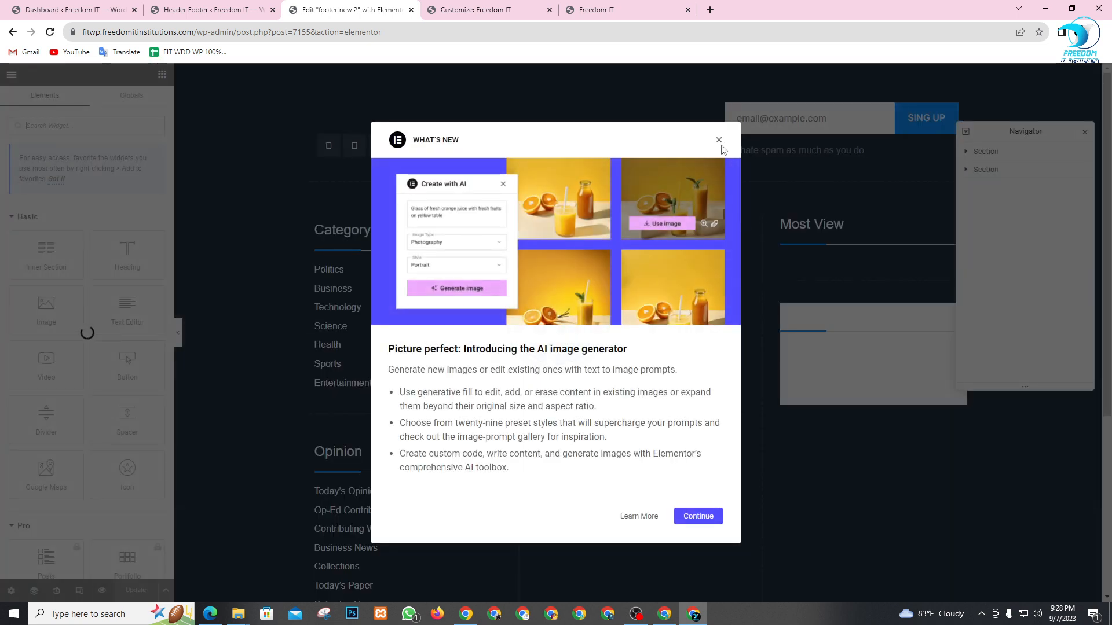
click(718, 141)
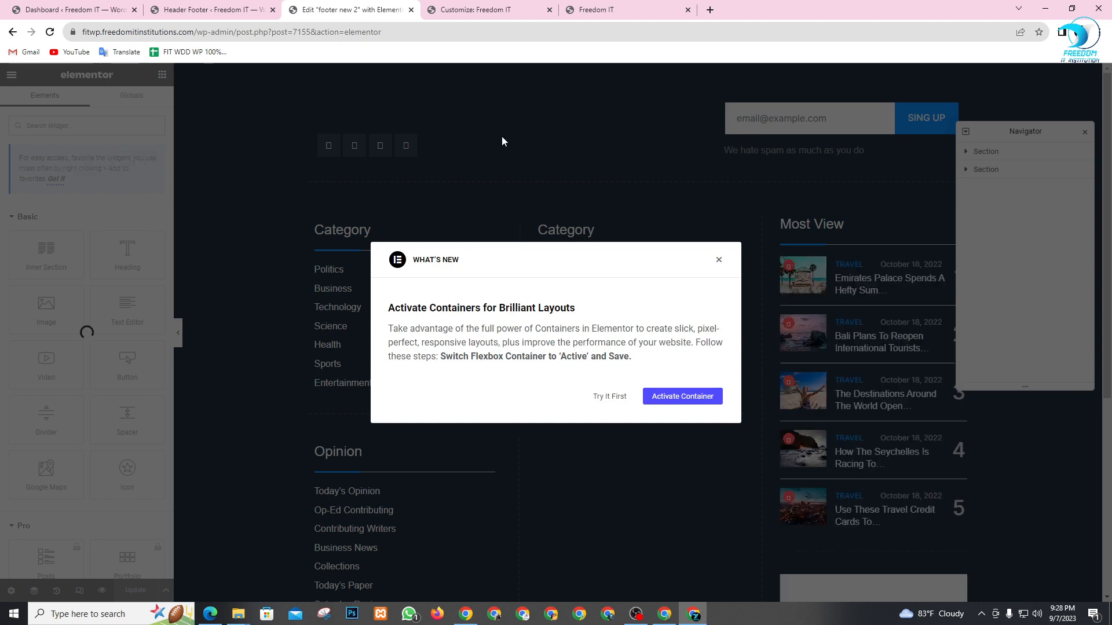
click(719, 160)
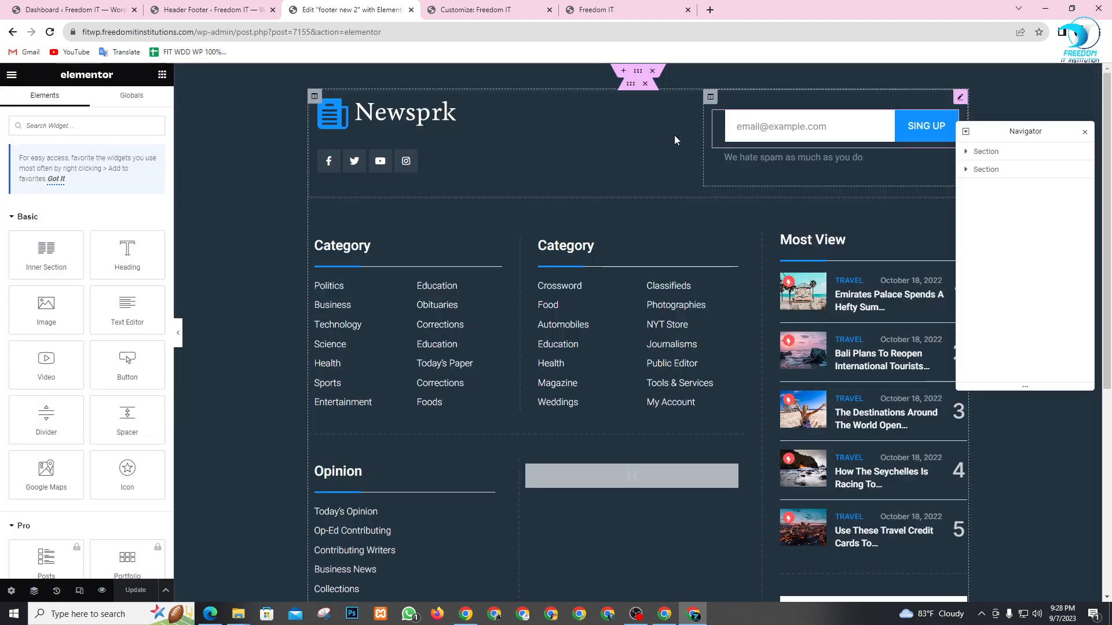
- Replace the Newsprk logo in the footer template with the Freedom IT Institution logo from the media library and update the template
click(443, 122)
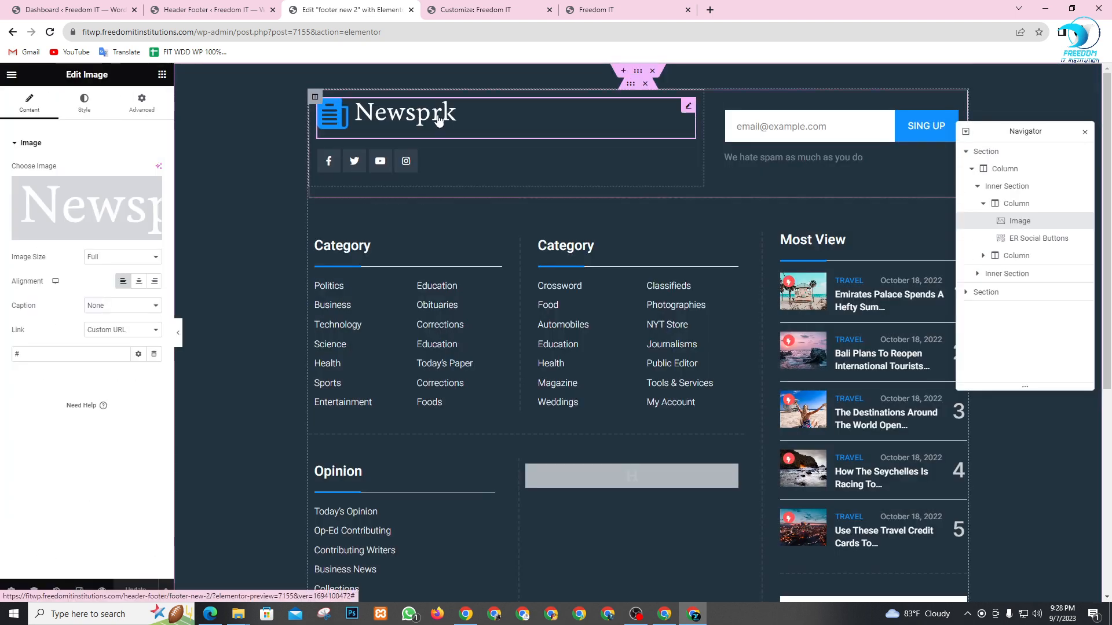
click(98, 206)
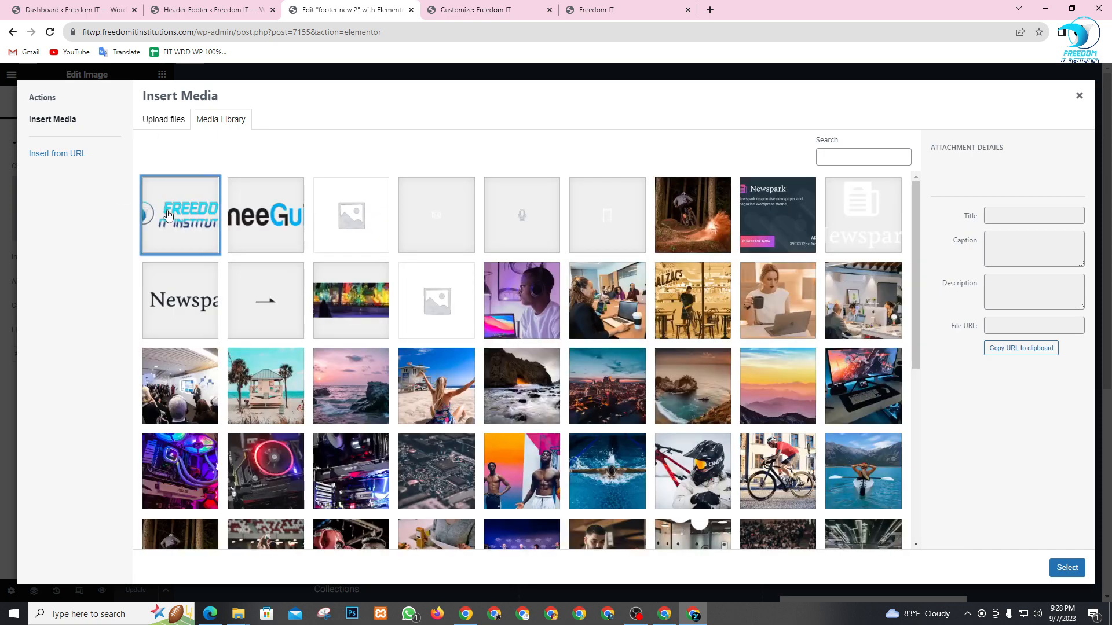
click(1068, 568)
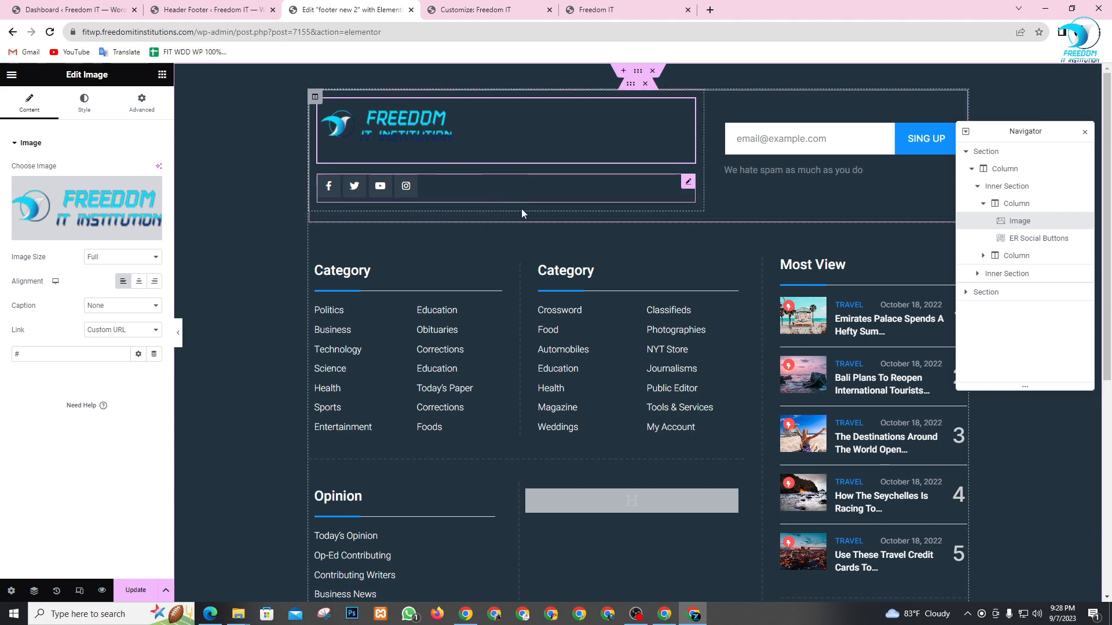
click(141, 595)
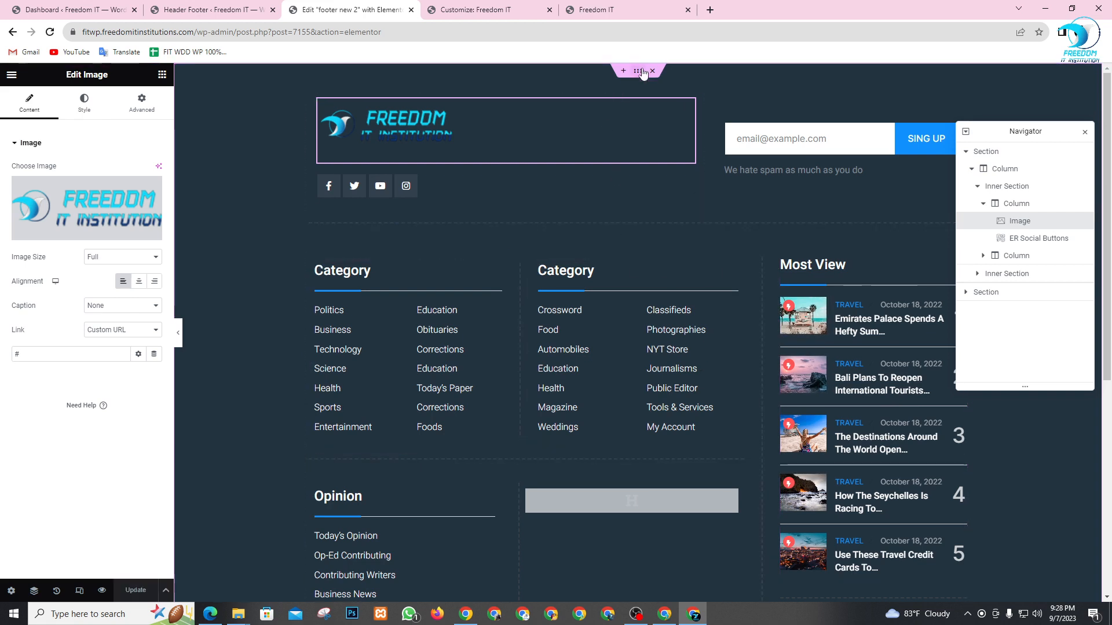
- Set the background colour of the main footer section to black and update the template
click(255, 129)
click(82, 103)
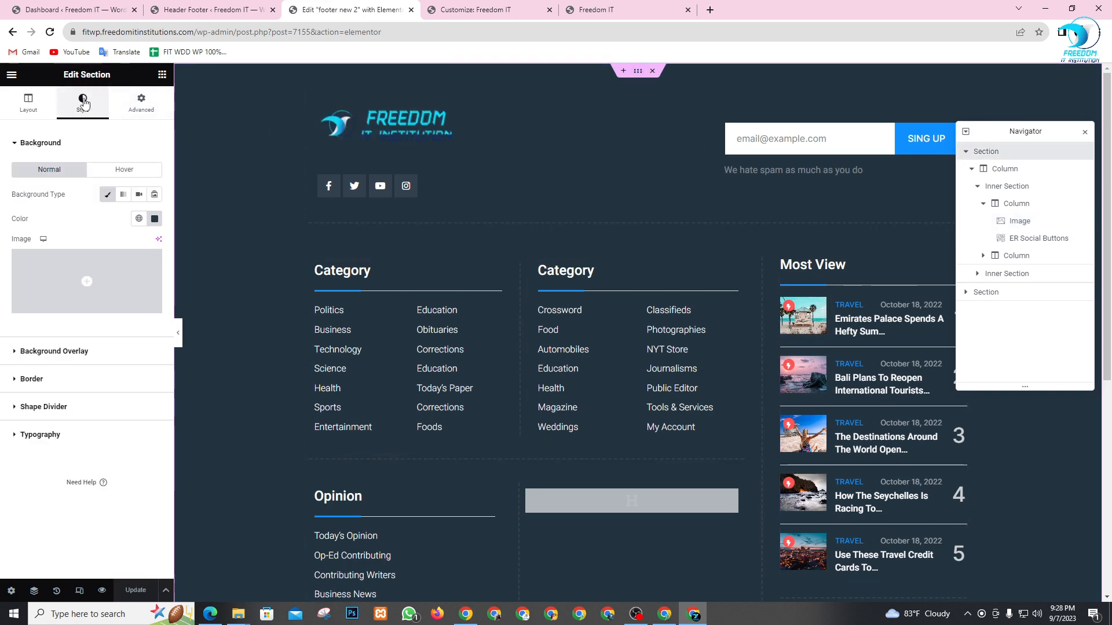
click(154, 218)
drag(134, 351, 81, 380)
click(44, 520)
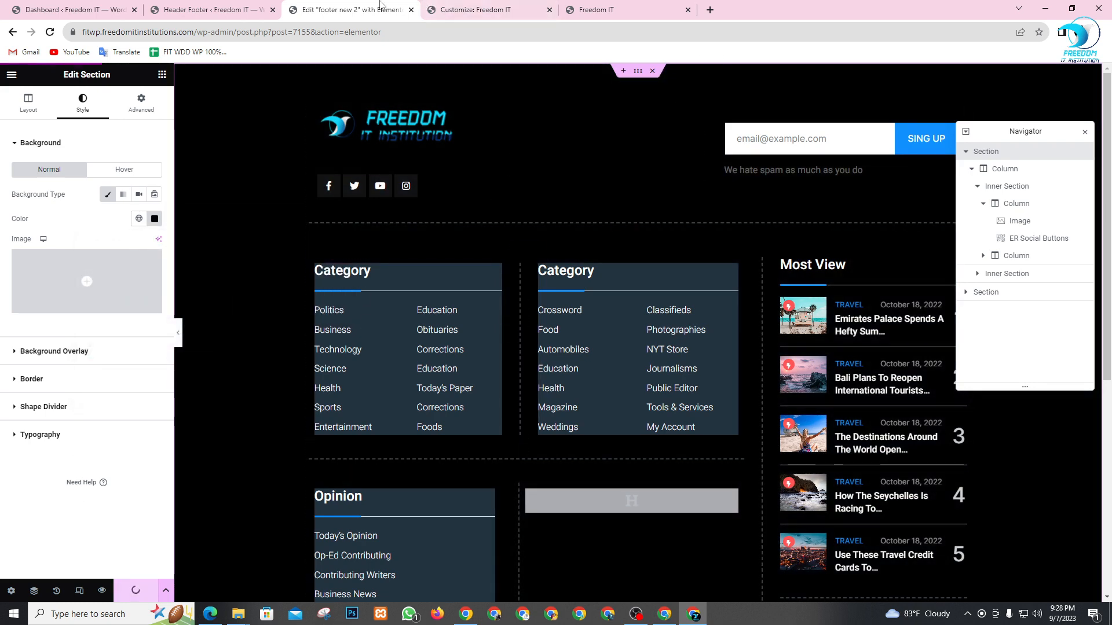
- Reload the live site and compare its footer with the customizer preview and the edited template, closing the WhatsApp notification
click(621, 6)
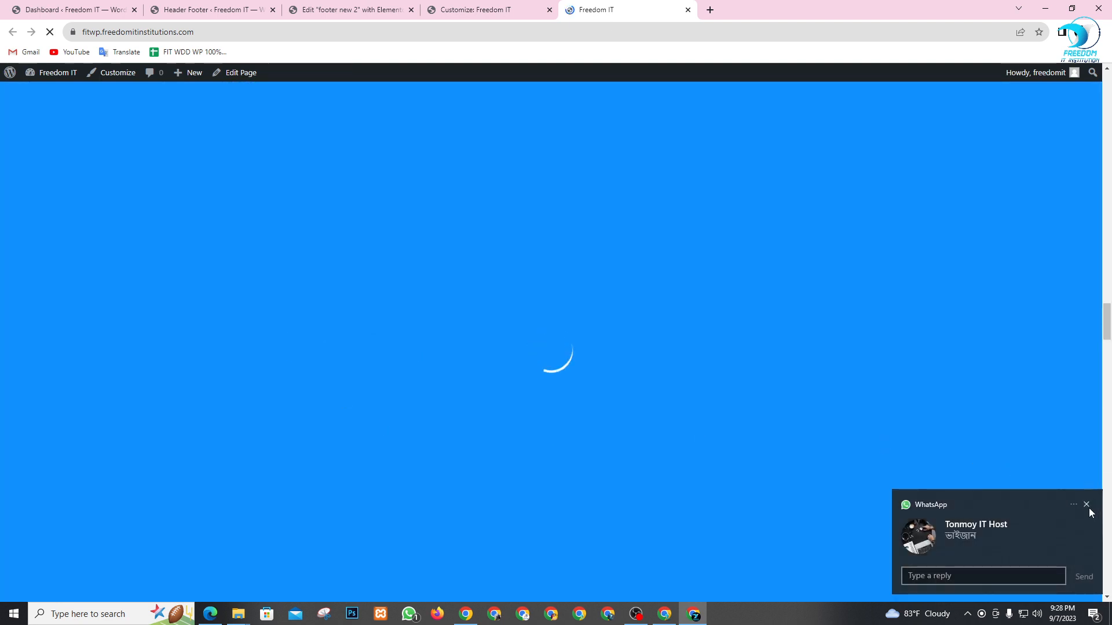
click(1087, 505)
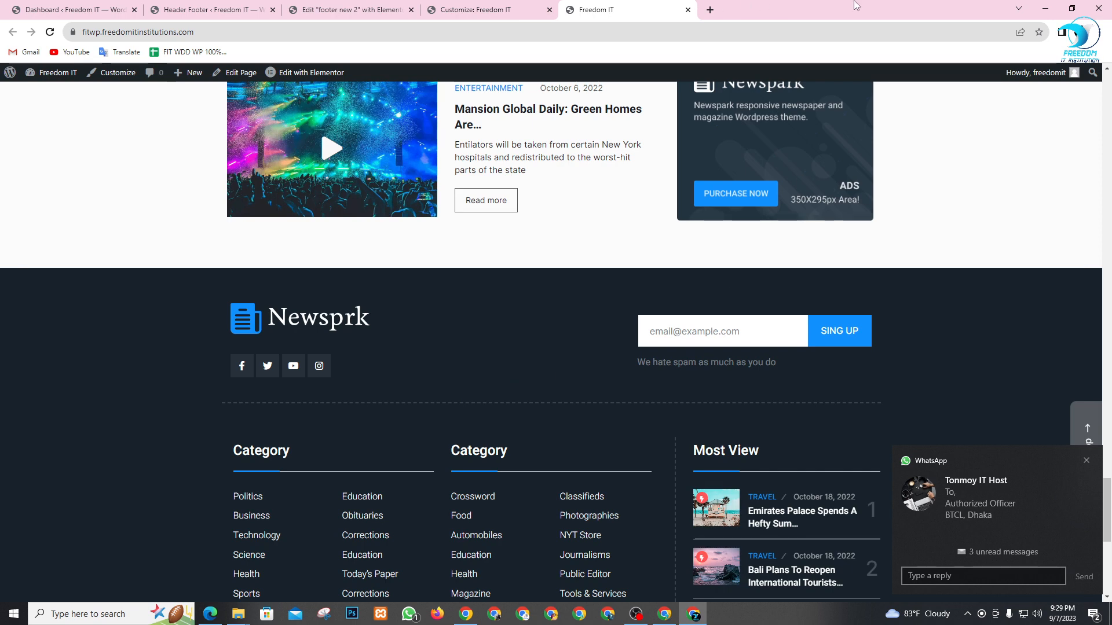
click(480, 9)
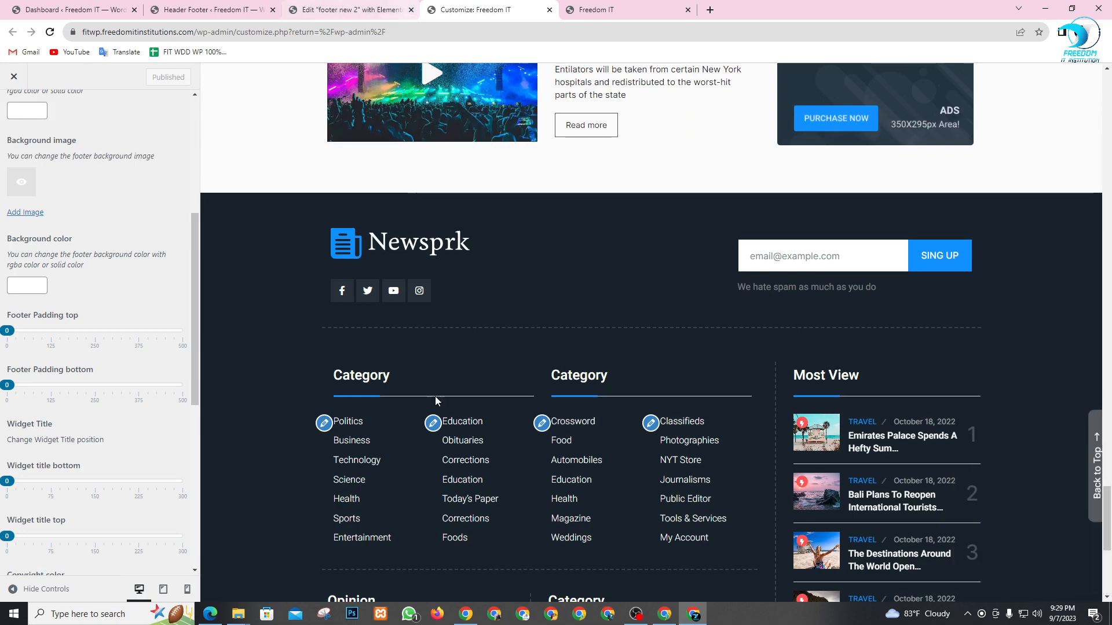
click(357, 5)
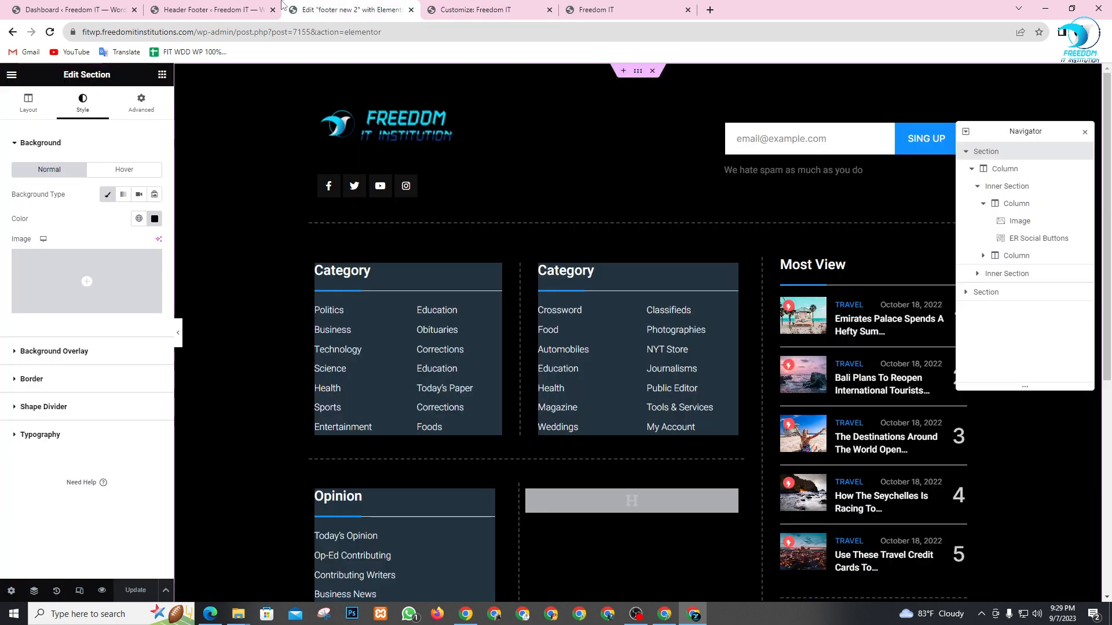
- Return to the Header Footer list and open the "footer new 1" template with Elementor in a new tab
click(200, 4)
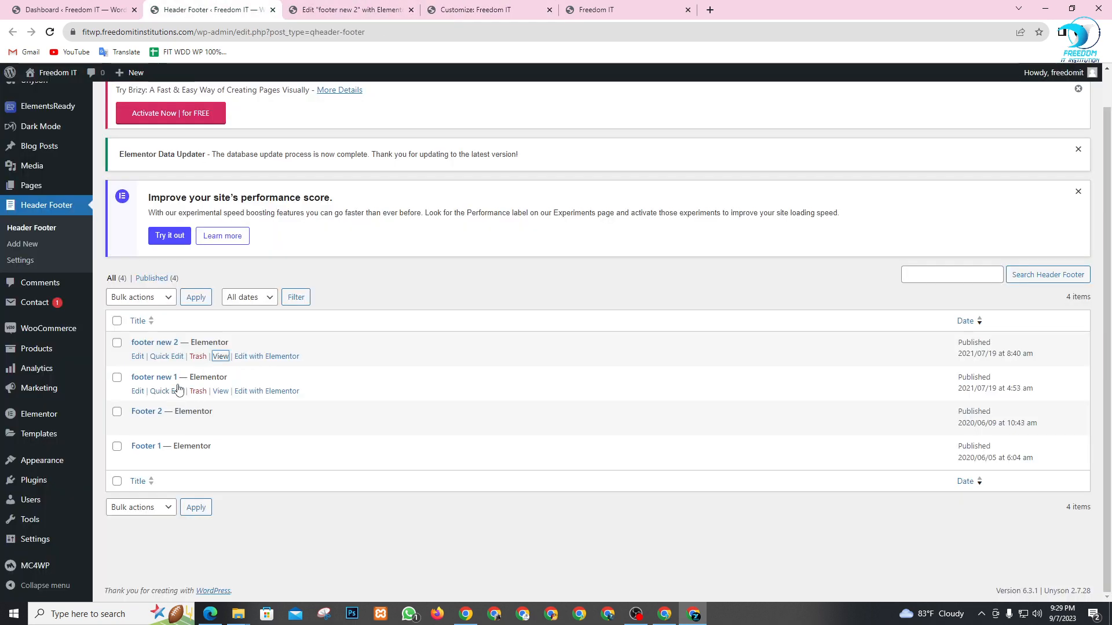
right_click(259, 396)
click(283, 401)
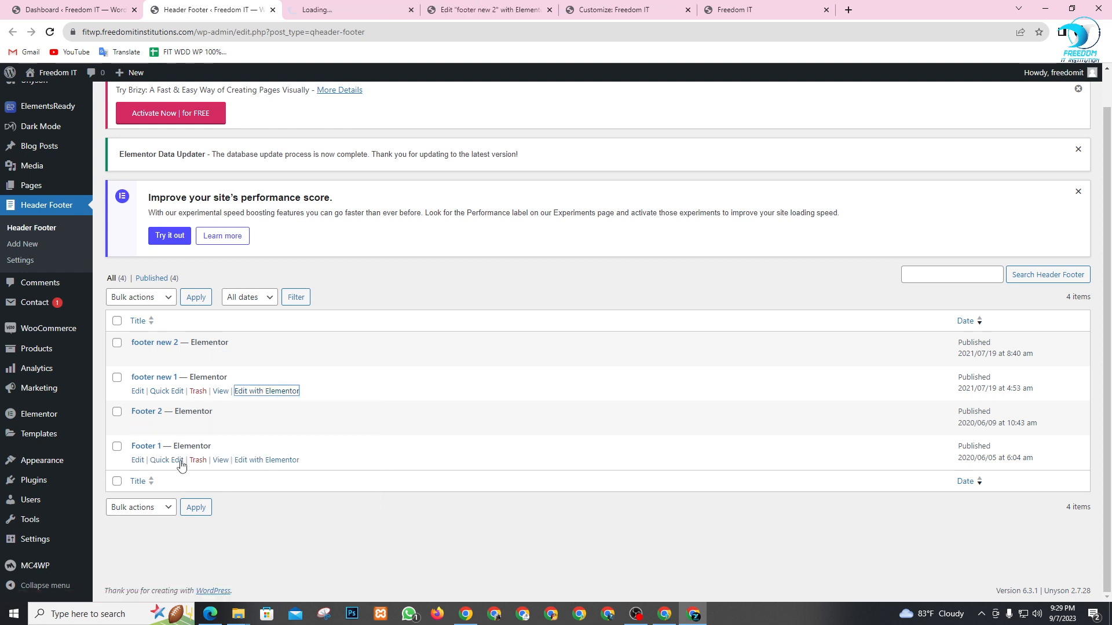
click(353, 7)
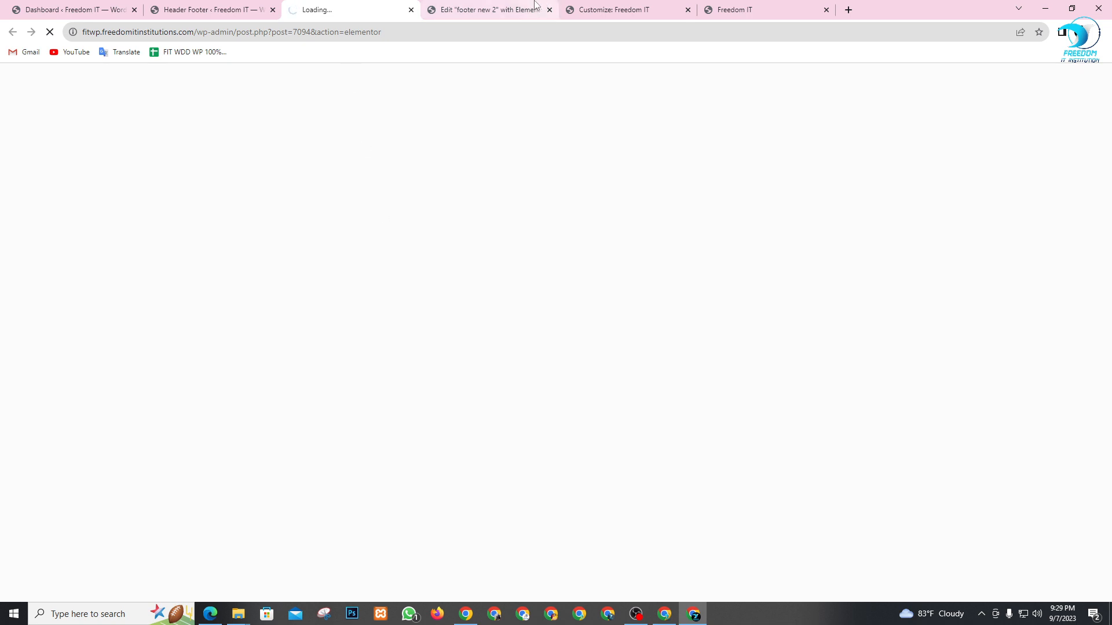
- Close the "footer new 2" Elementor editor and bring up the "footer new 1" template for editing
click(482, 4)
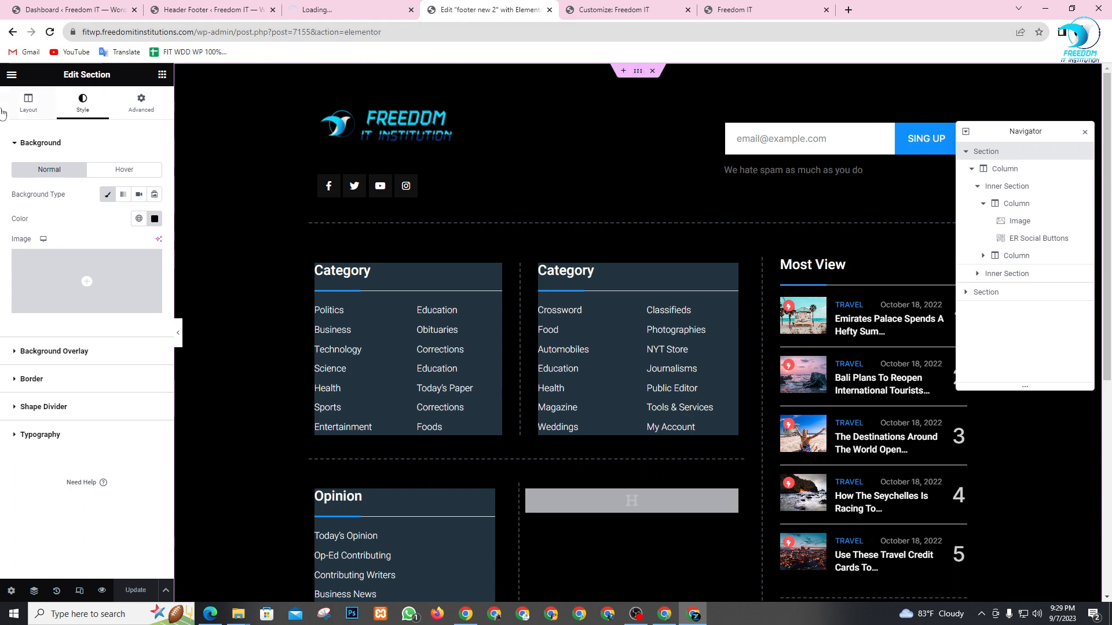
click(17, 105)
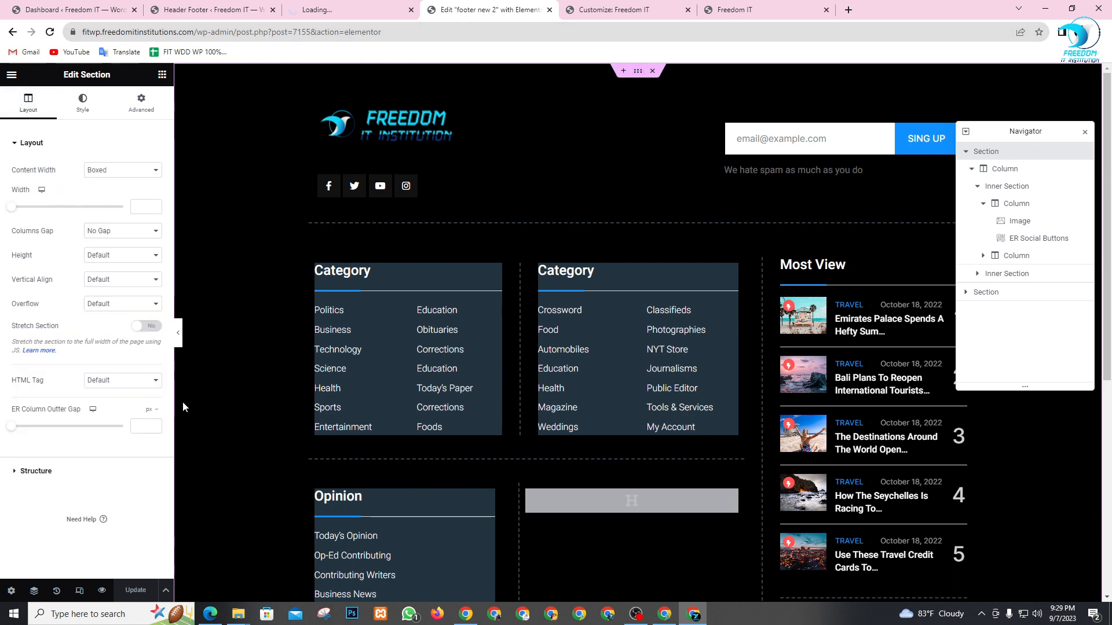
click(549, 10)
click(339, 7)
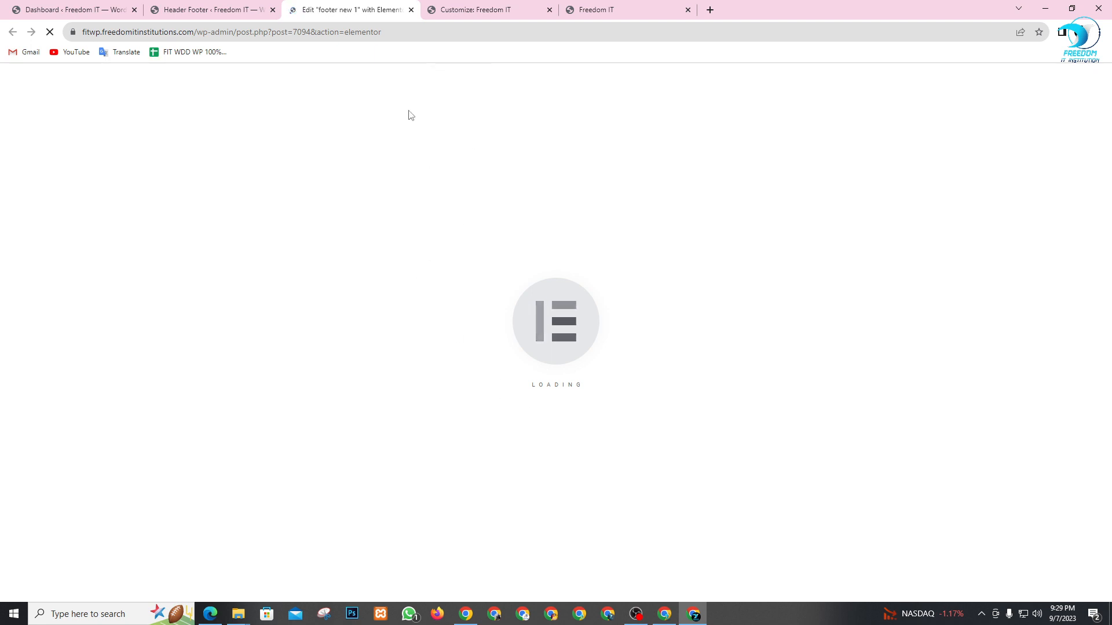
click(242, 4)
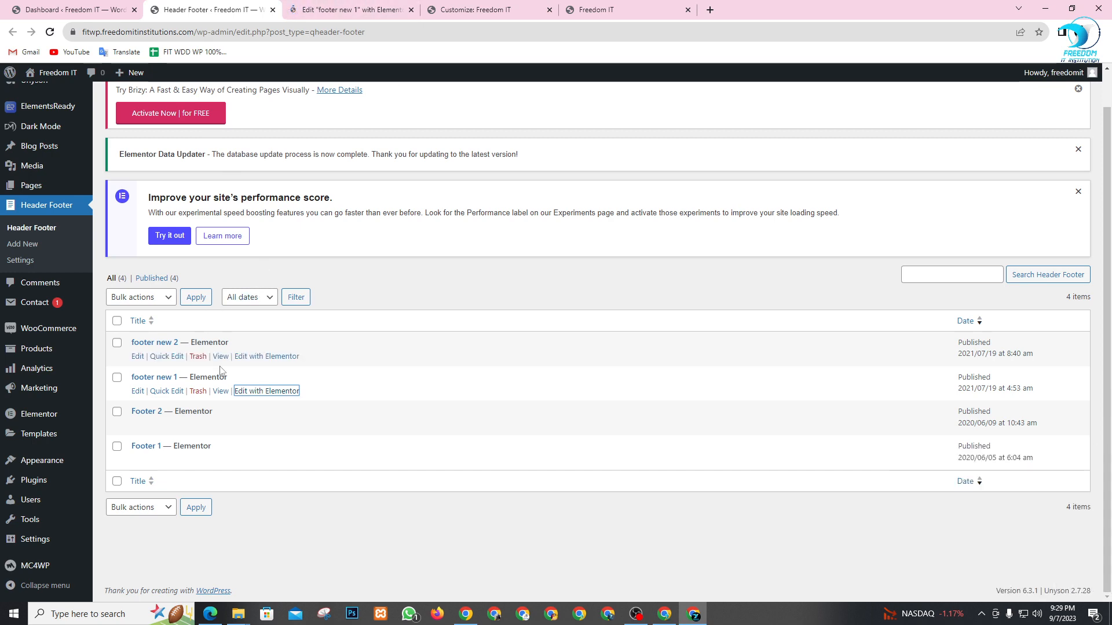
click(353, 10)
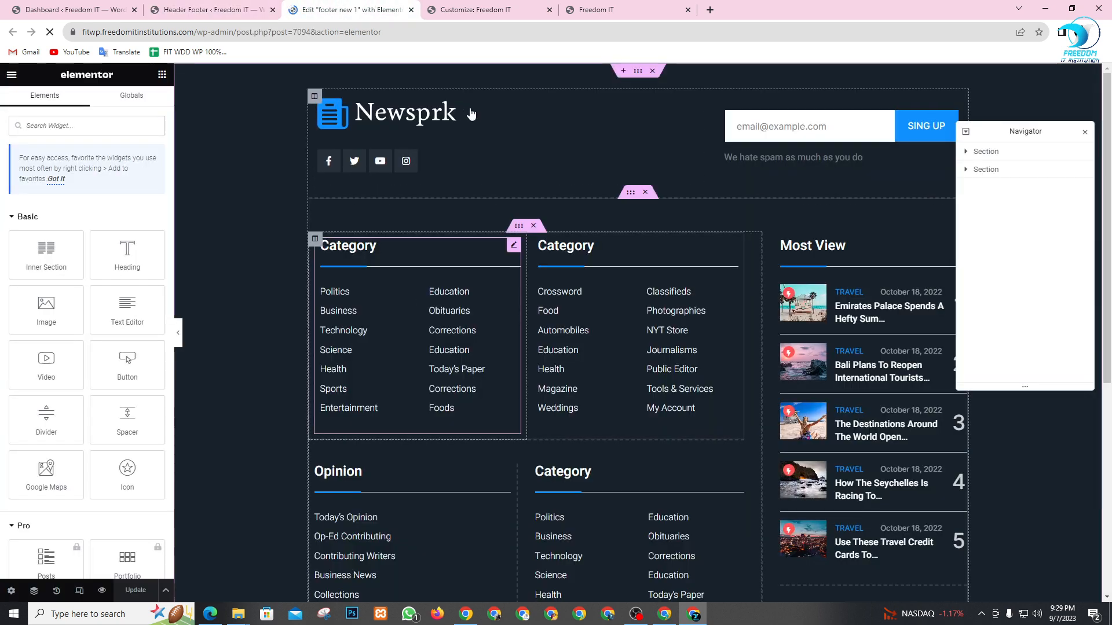
- Replace the Newsprk logo in the "footer new 1" template with Freedom-IT-Institution-Logo.png from the media library and update the template
click(523, 120)
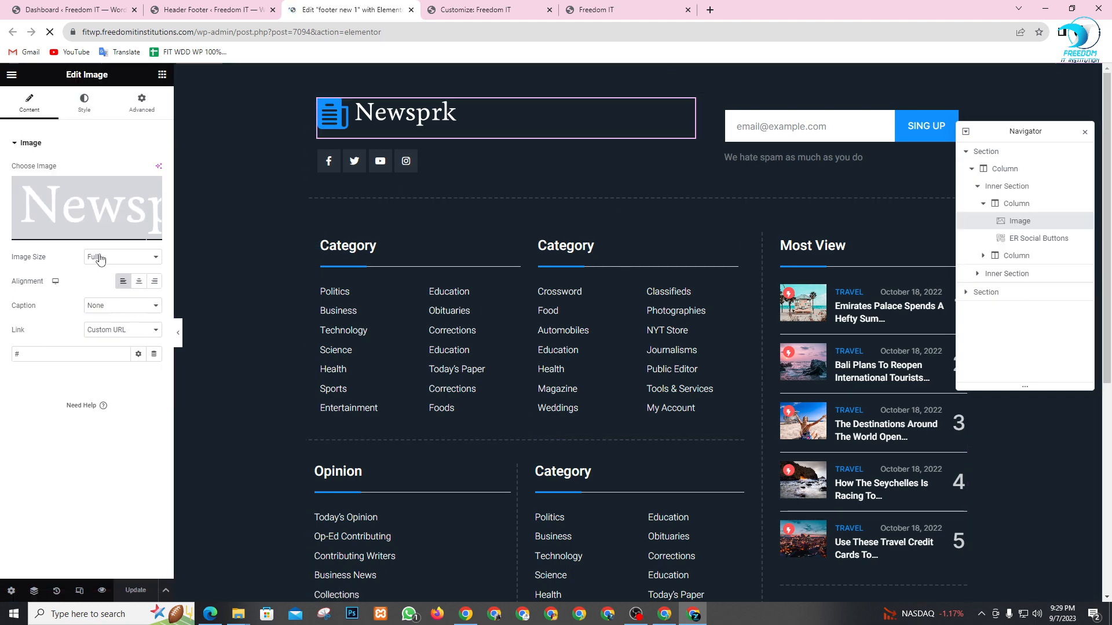
click(87, 211)
click(186, 195)
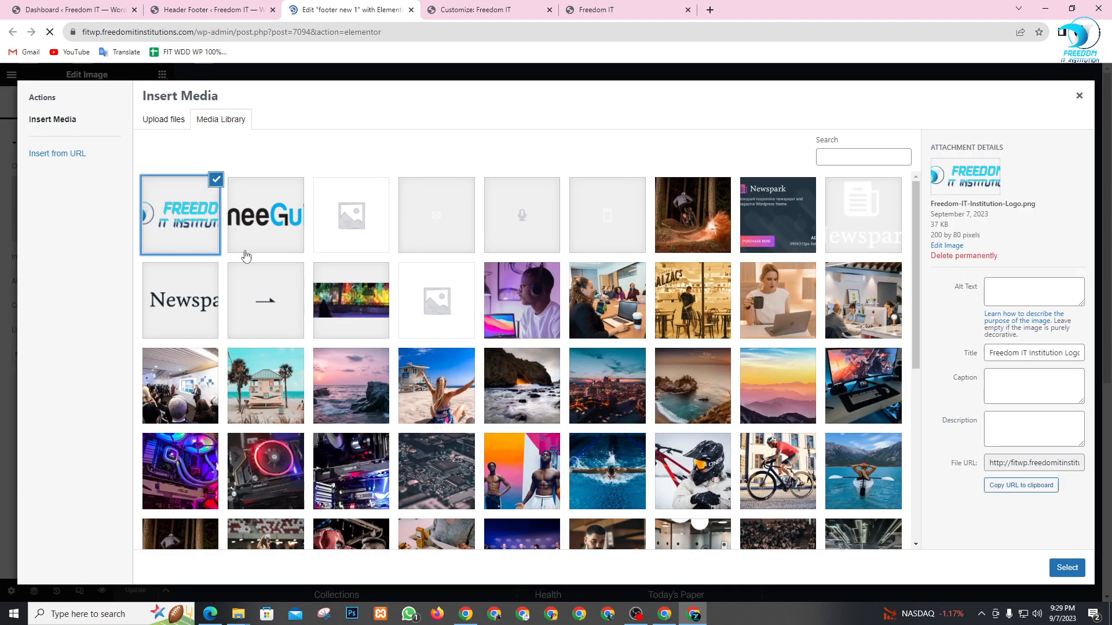
click(1072, 566)
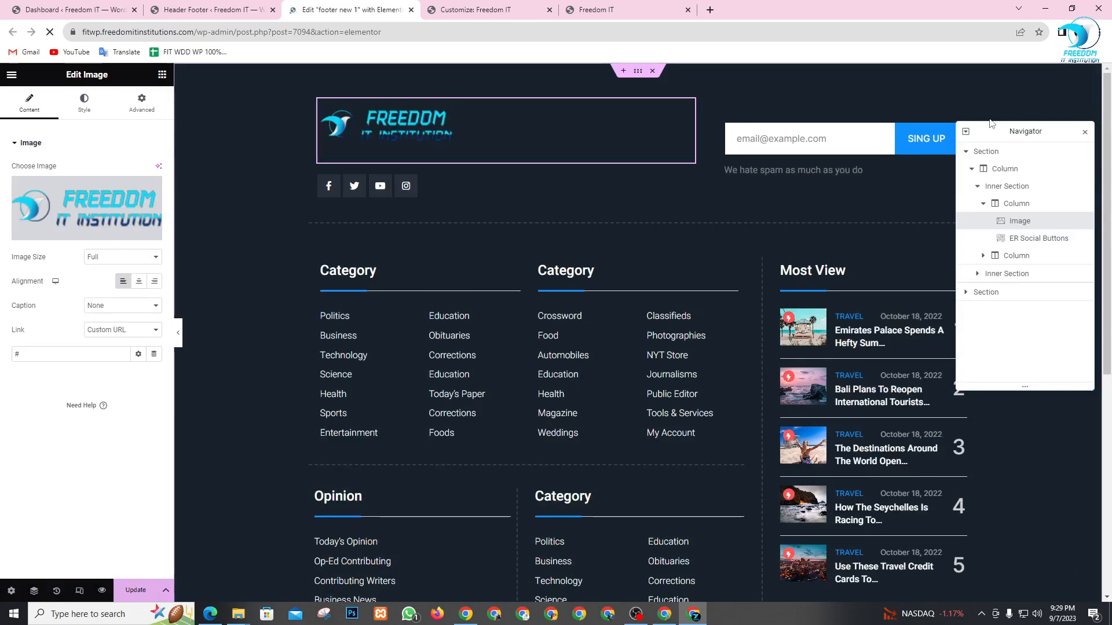
click(136, 590)
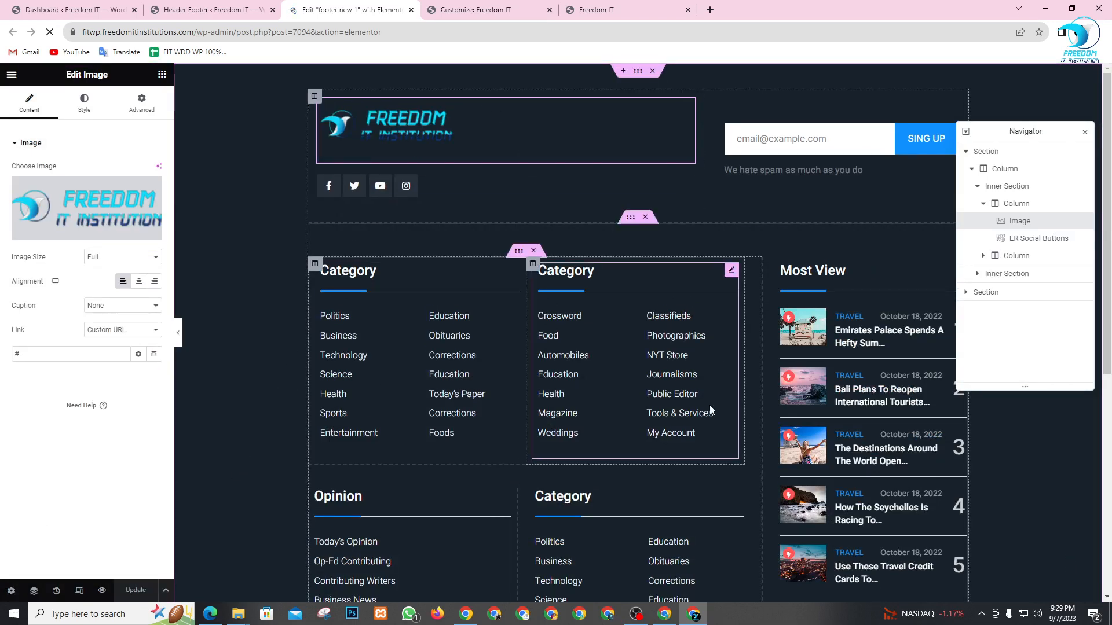
- Append "| Developed By" and the developer's name to the footer's copyright text and update the template
scroll(513, 450, down, 5)
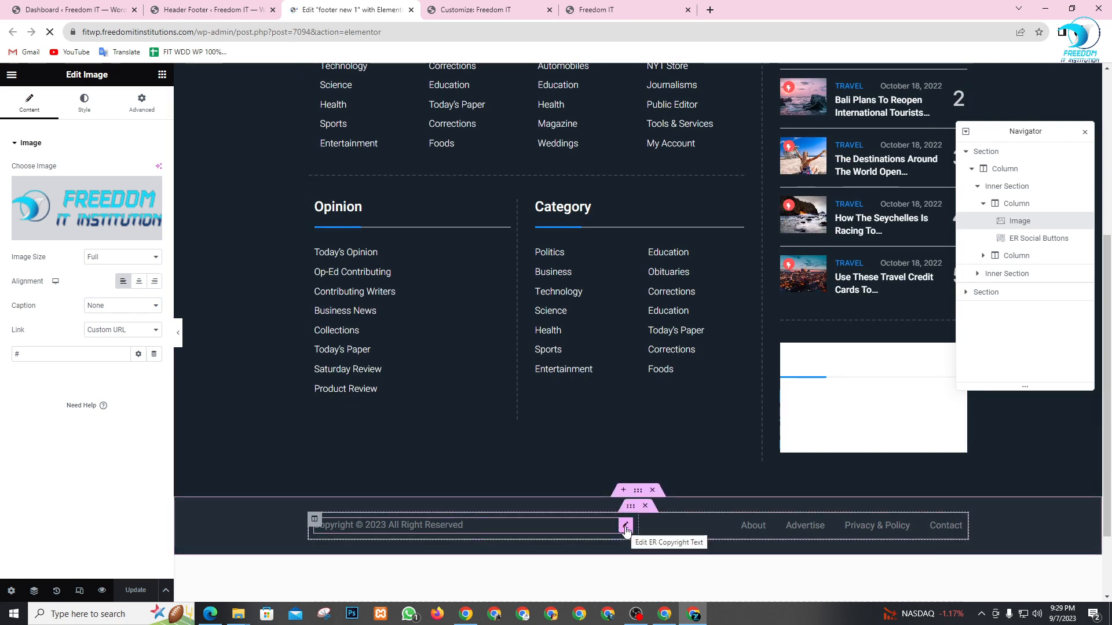
click(626, 526)
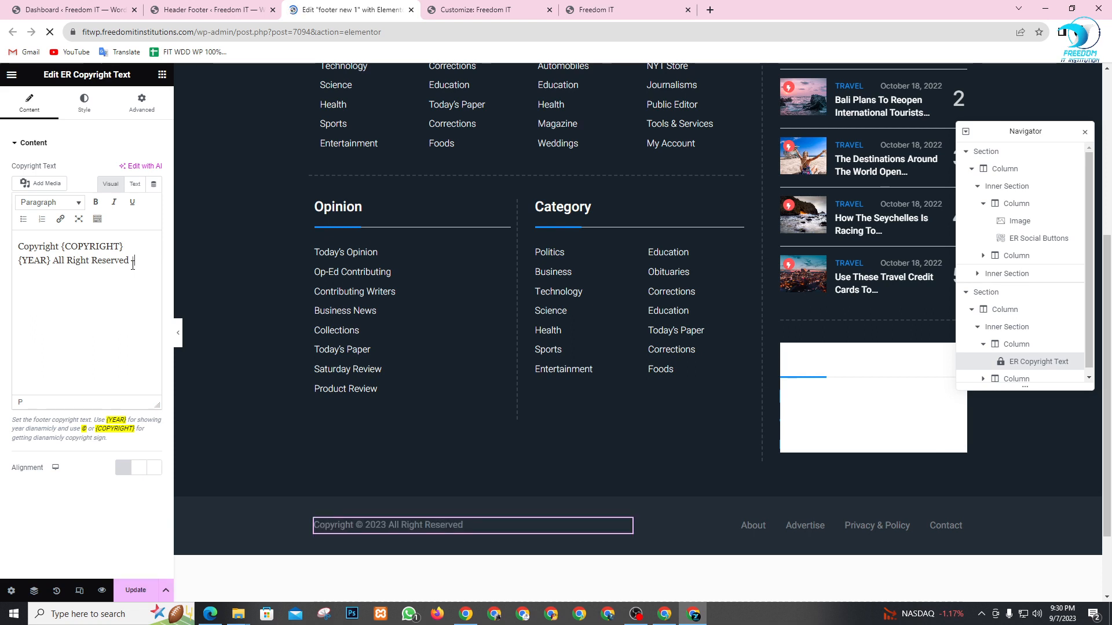
text(| Develo)
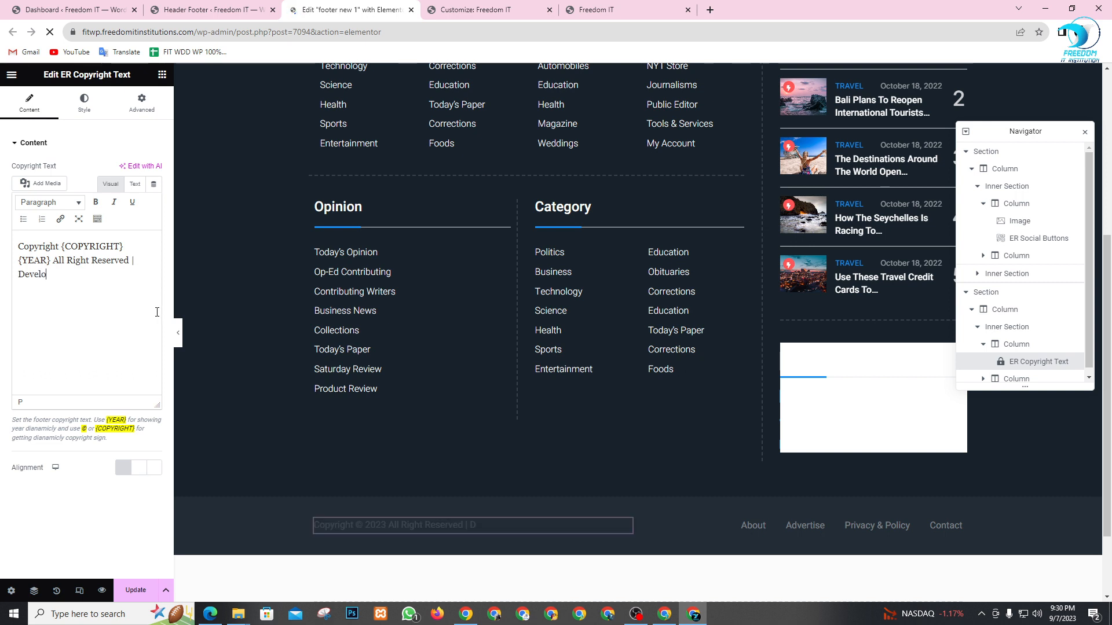
text(ped By)
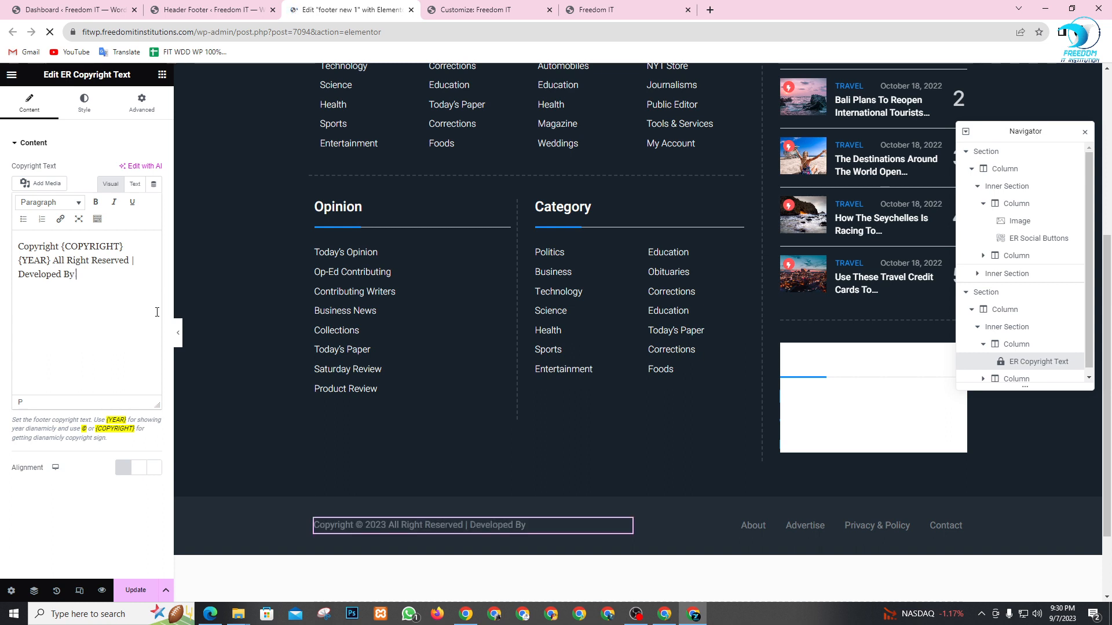
text( MRH Jewel)
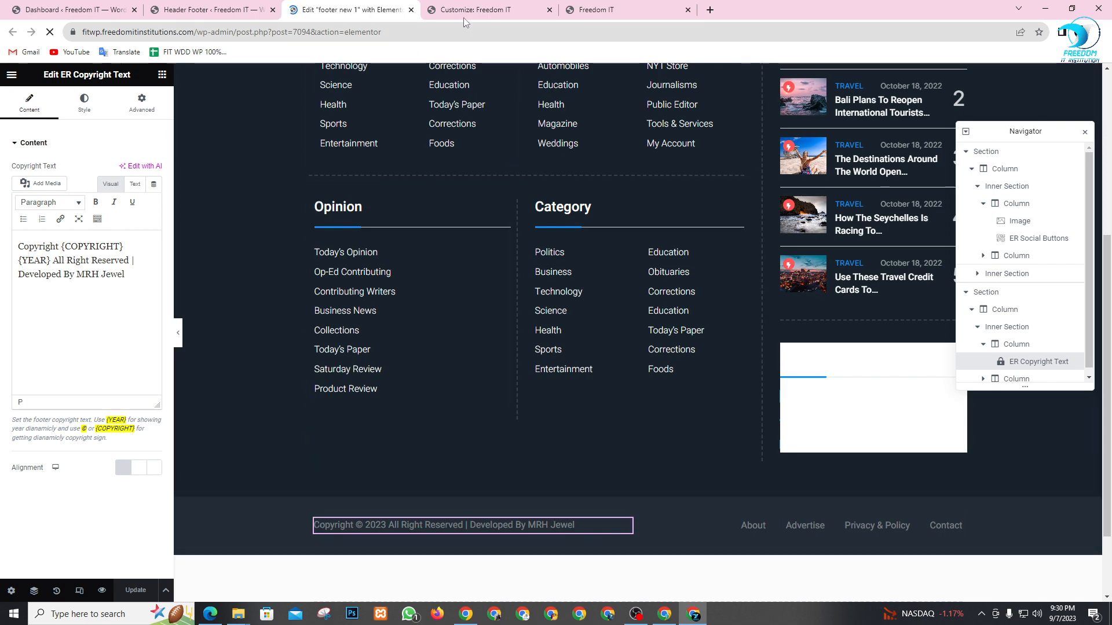
- Examine the live site's footer logo and copyright line, and look over the home page up to its header
click(593, 8)
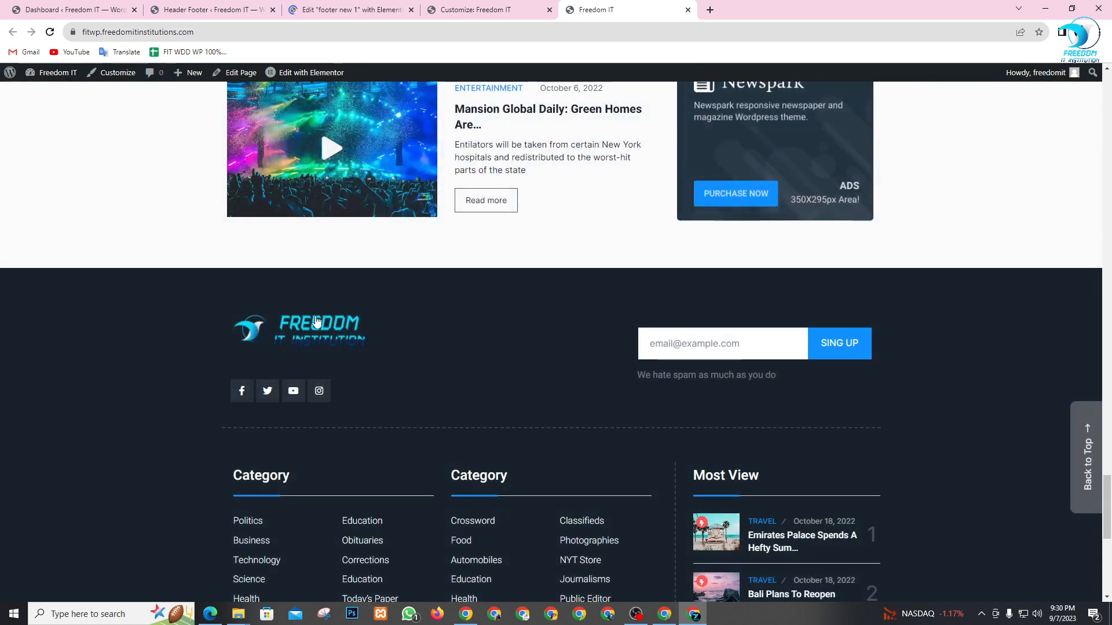
scroll(423, 258, down, 2)
scroll(304, 267, down, 6)
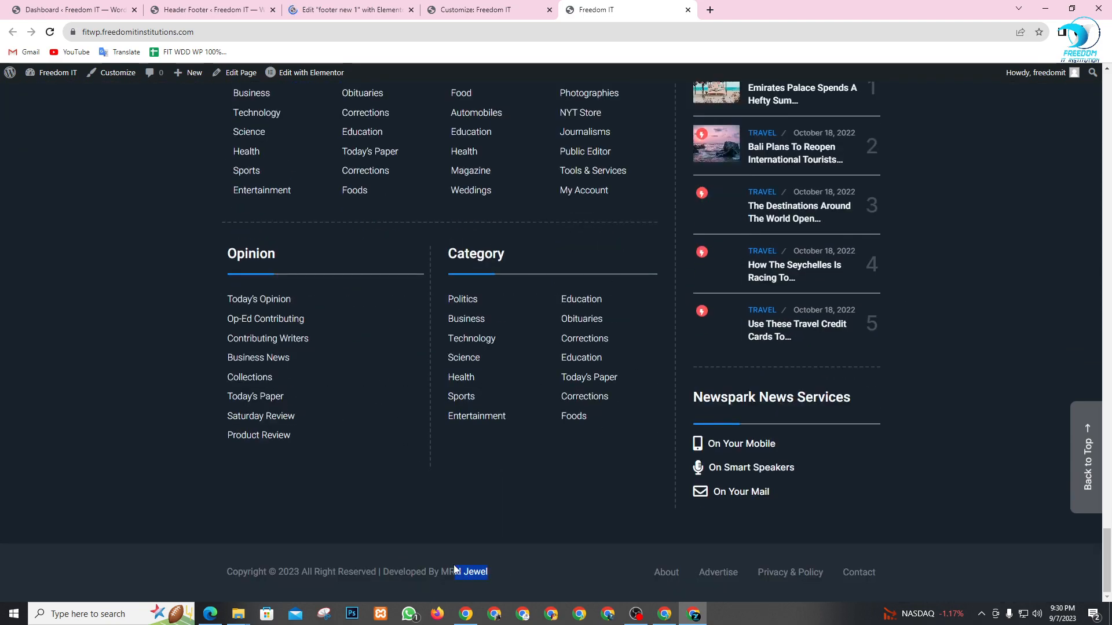
click(571, 584)
scroll(475, 440, up, 12)
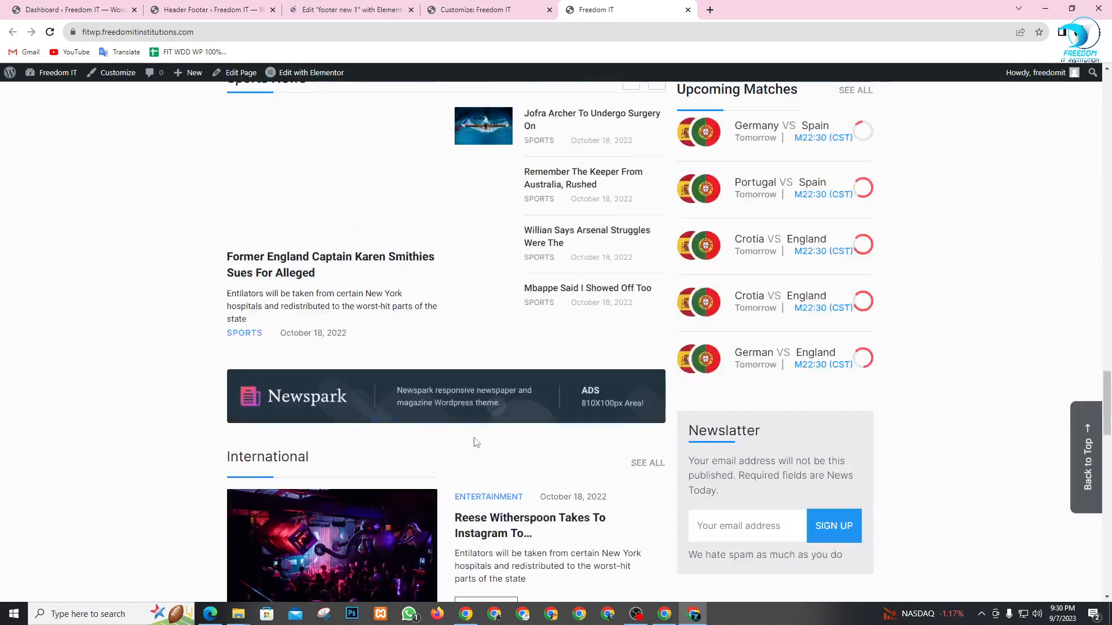
scroll(475, 440, up, 15)
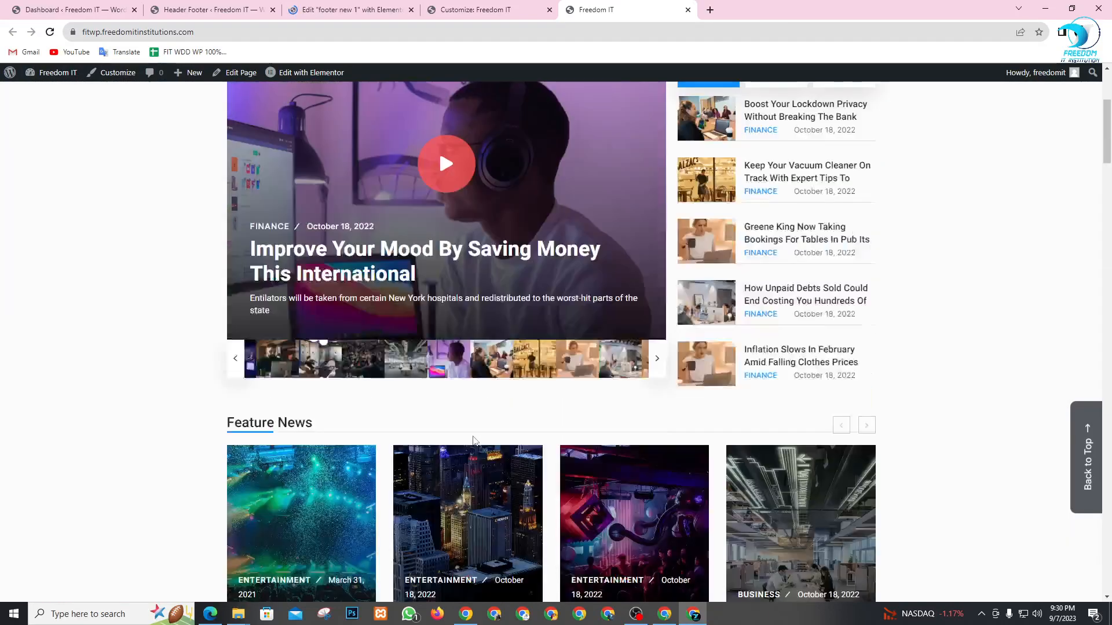
scroll(472, 440, up, 4)
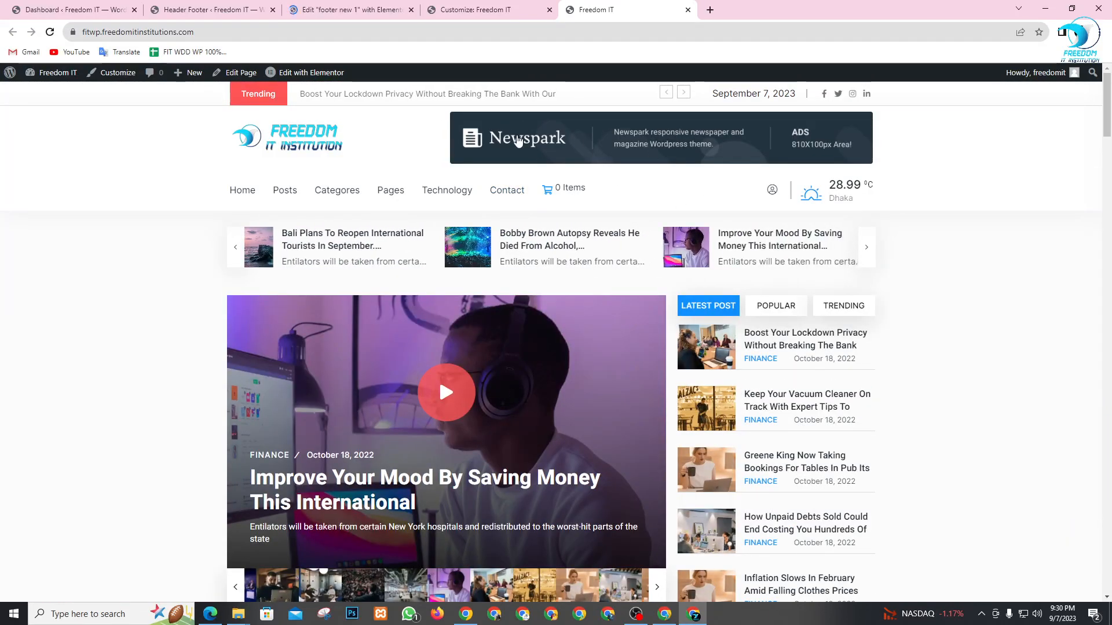
- Return to the Header Footer list, view the "Footer 1" template in a new tab to examine its layout, and close it
click(350, 10)
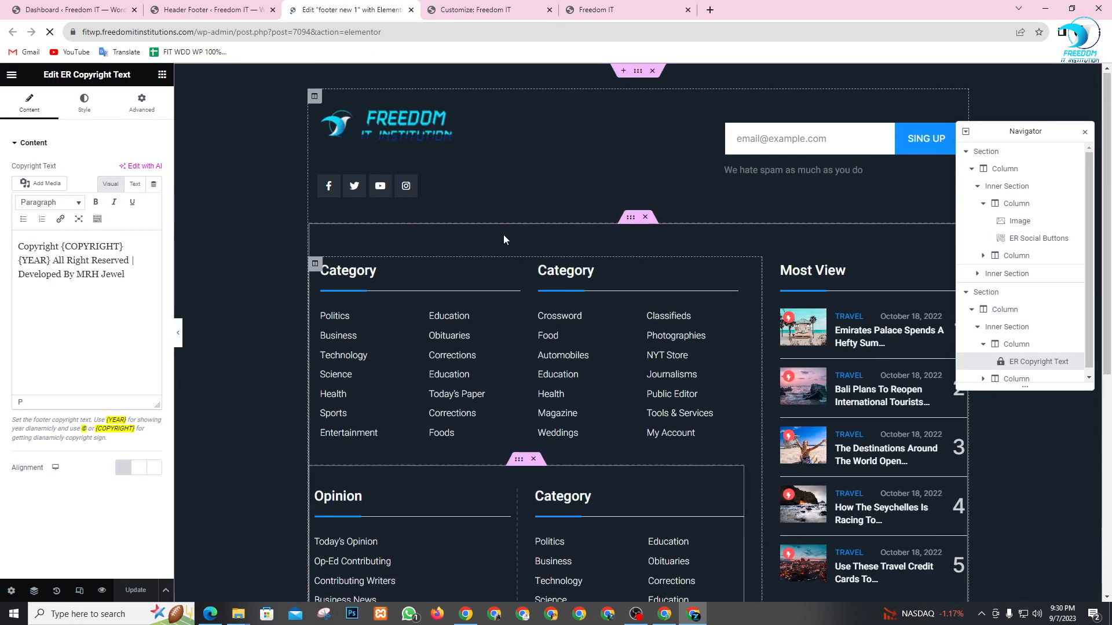
click(209, 10)
click(358, 7)
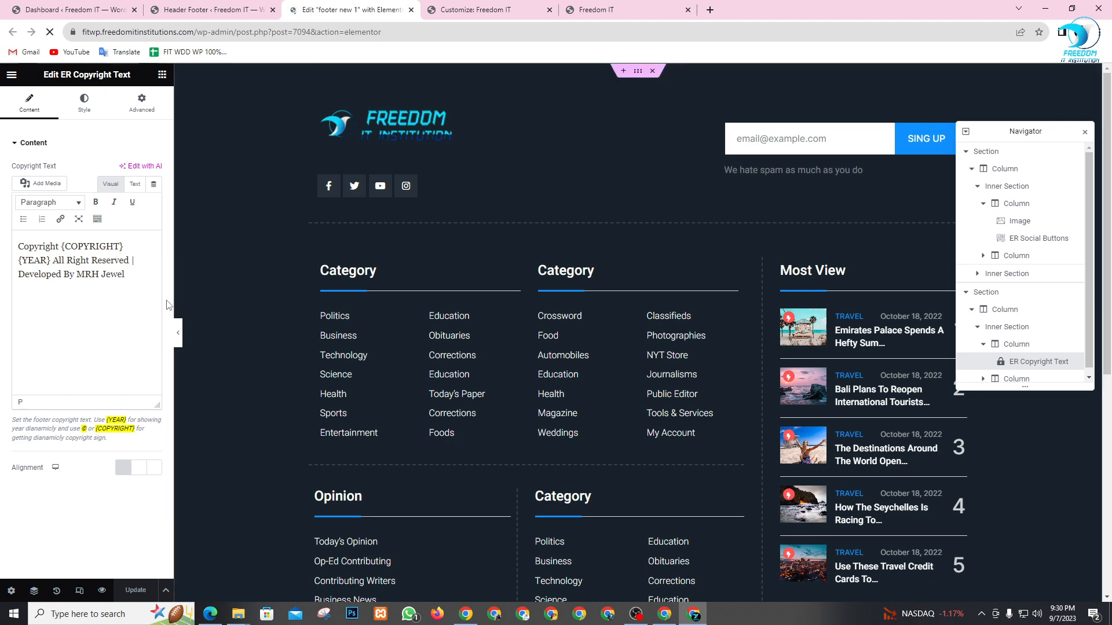
click(209, 9)
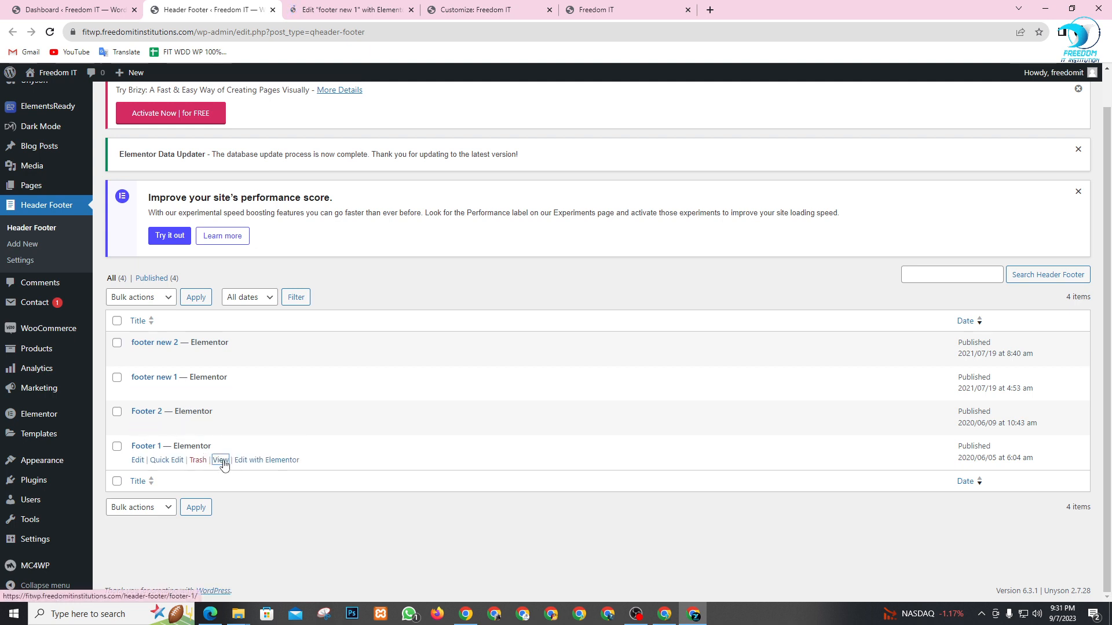
right_click(225, 465)
click(260, 468)
click(370, 6)
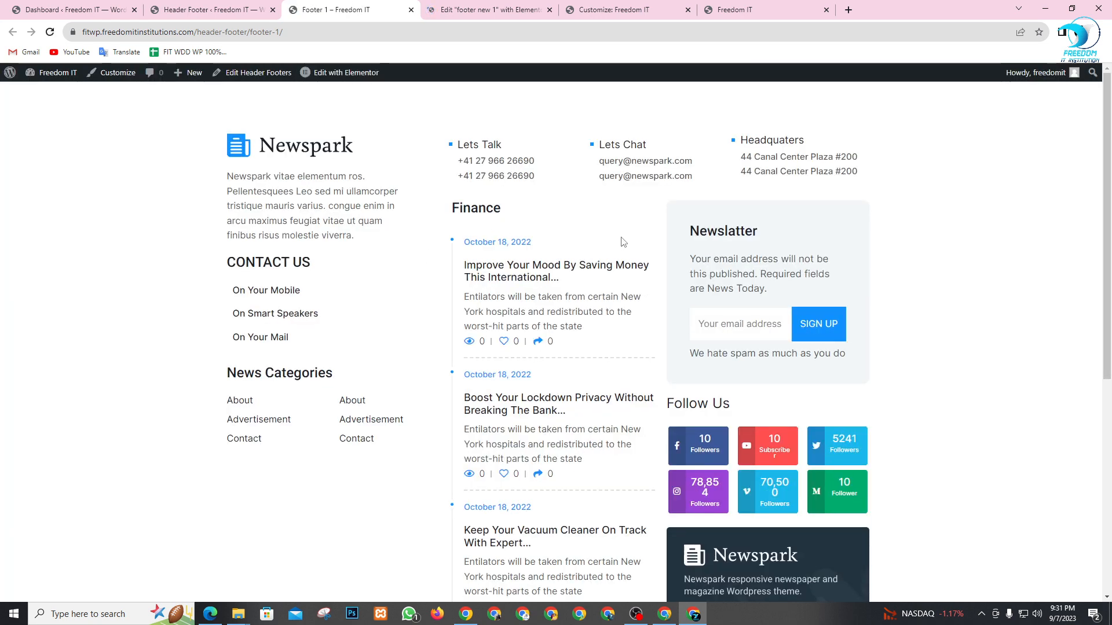
scroll(405, 211, down, 5)
scroll(451, 170, up, 5)
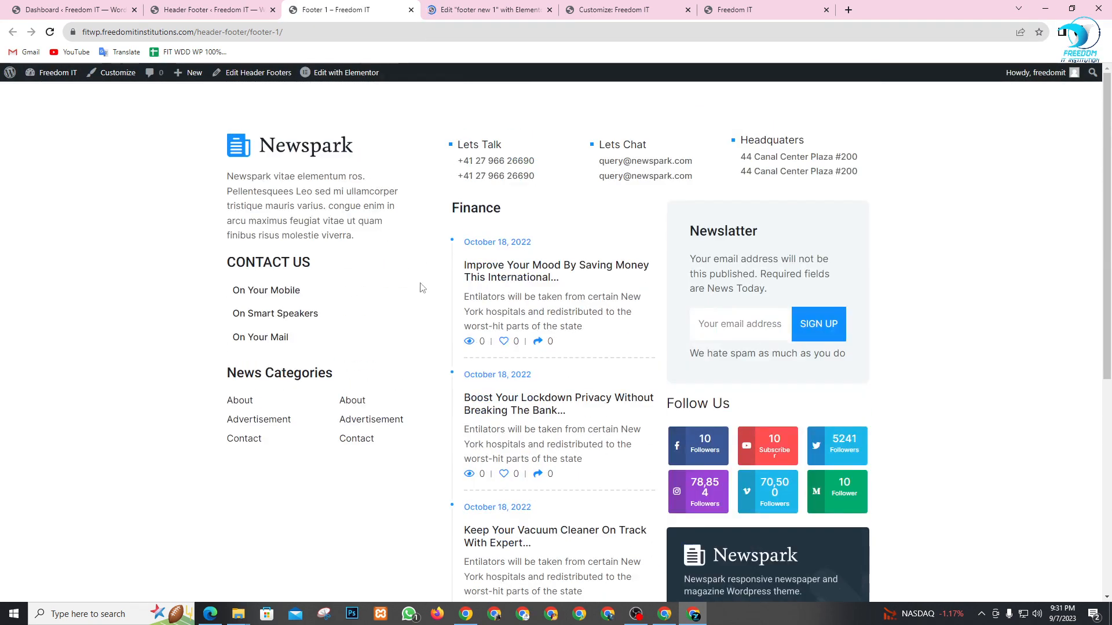
scroll(421, 288, down, 5)
scroll(421, 288, up, 5)
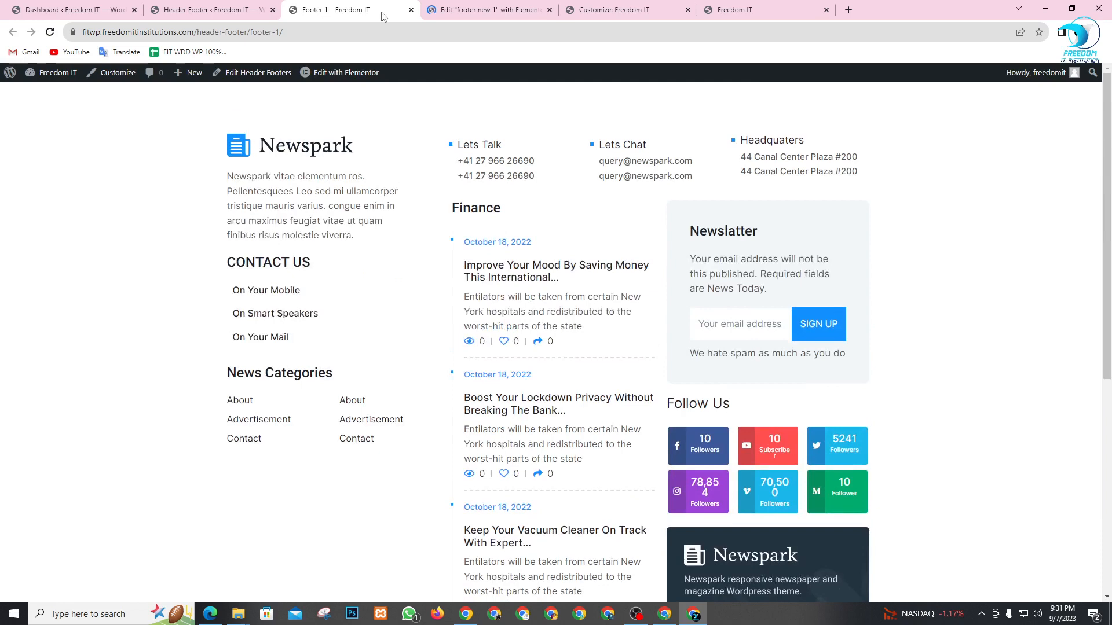
click(411, 10)
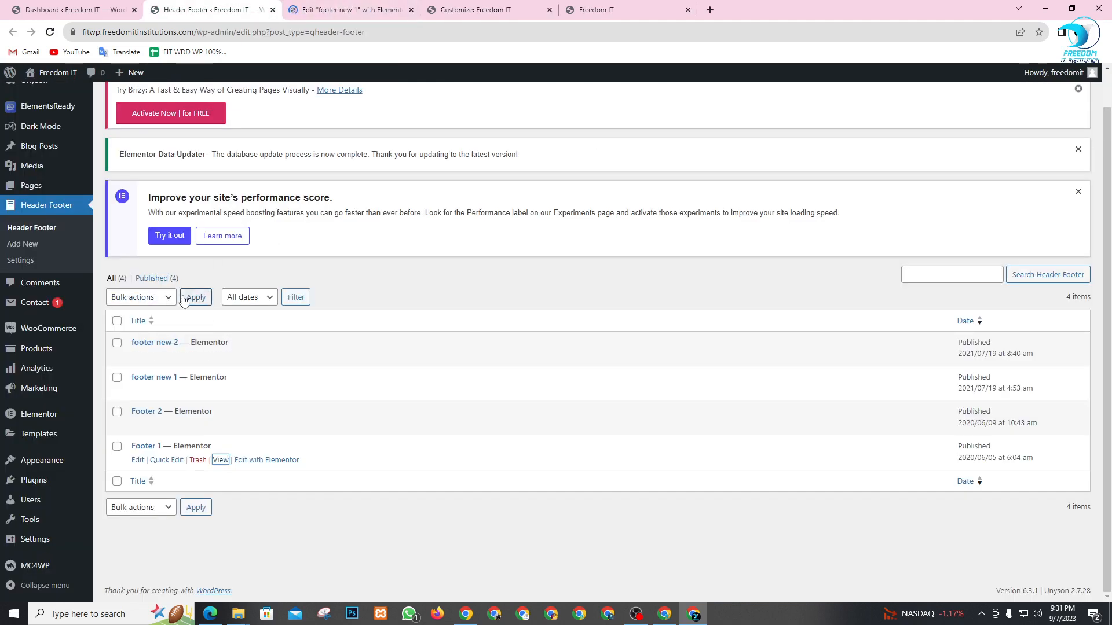
- Reload the Header Footer list and close the "footer new 1" Elementor editor
click(40, 228)
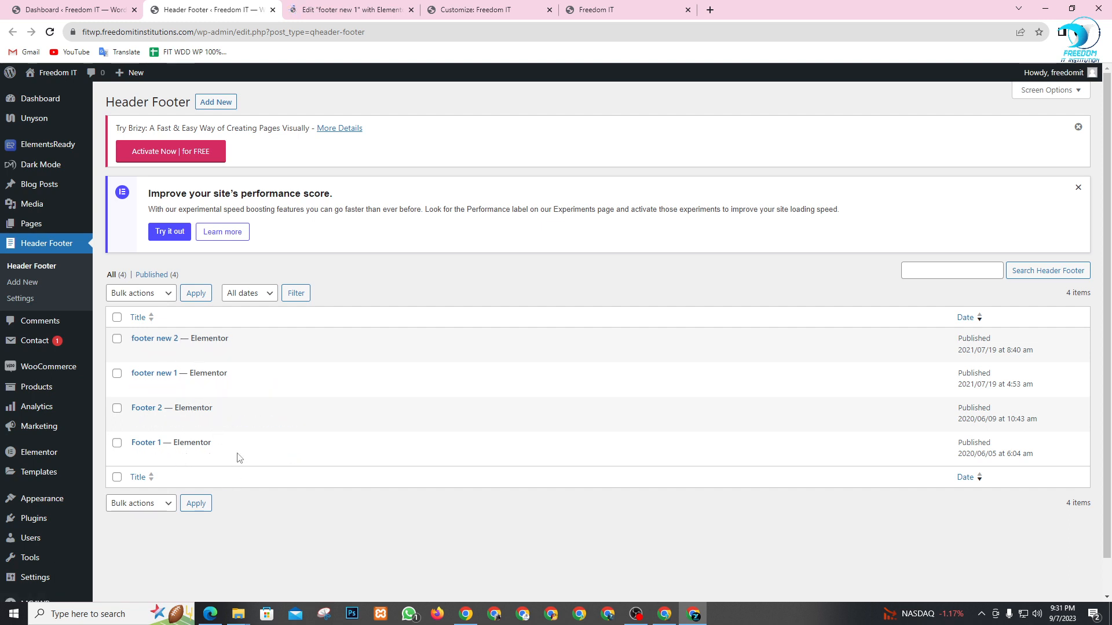
scroll(58, 464, down, 1)
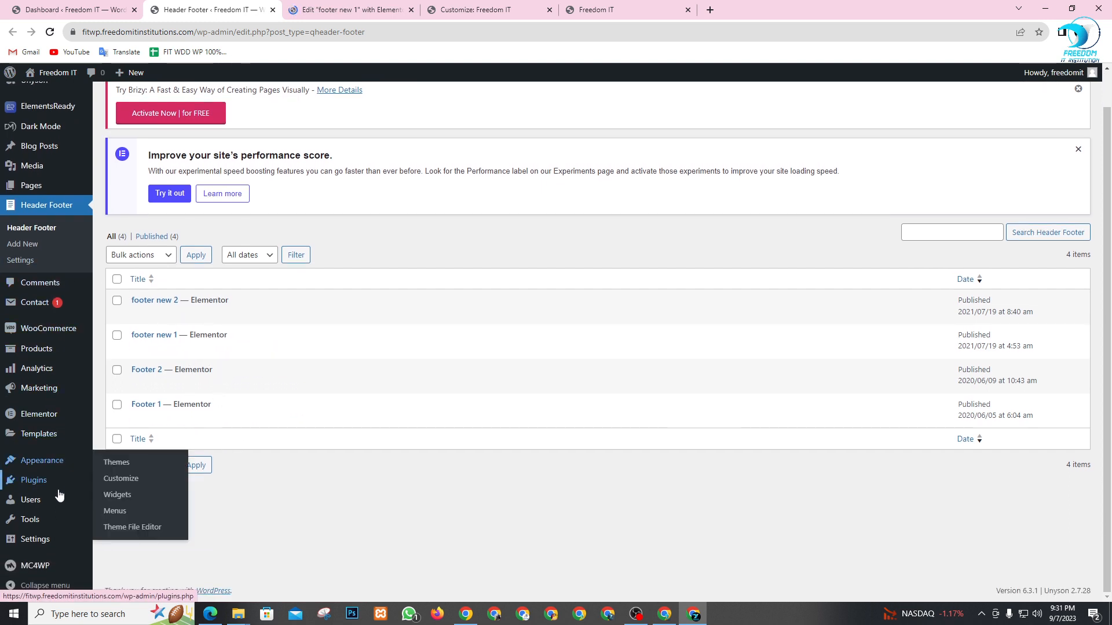
scroll(58, 553, up, 1)
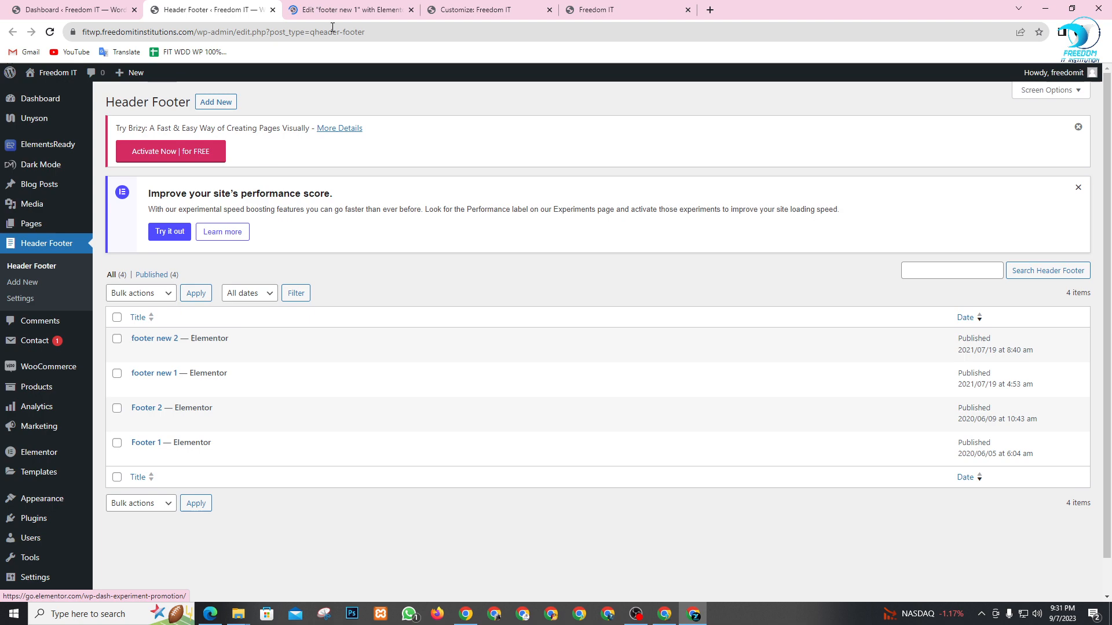
click(371, 10)
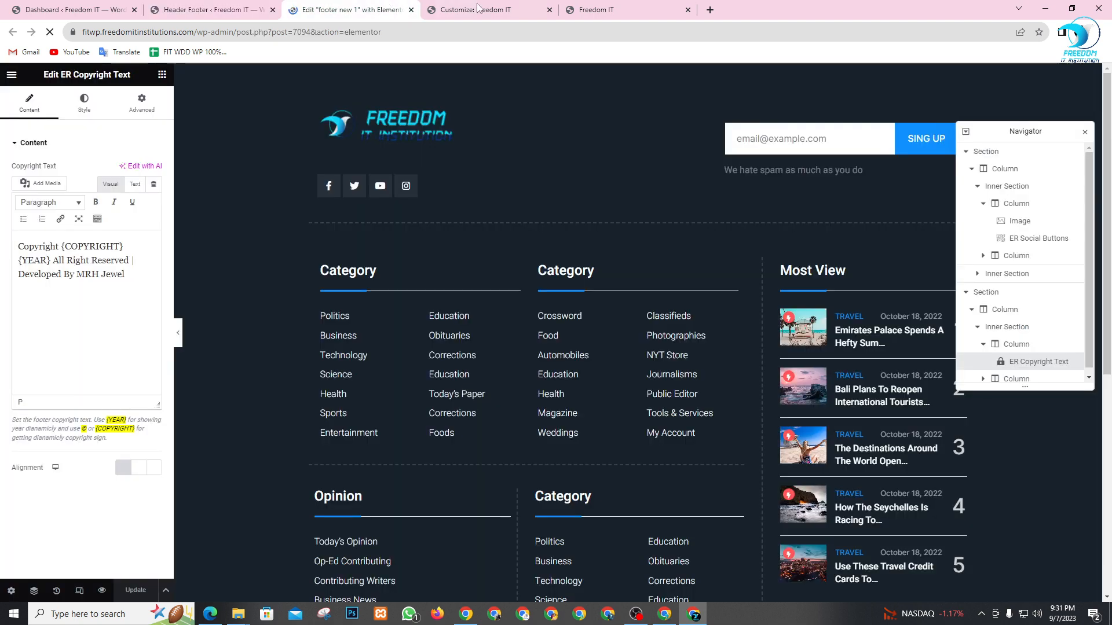
click(412, 9)
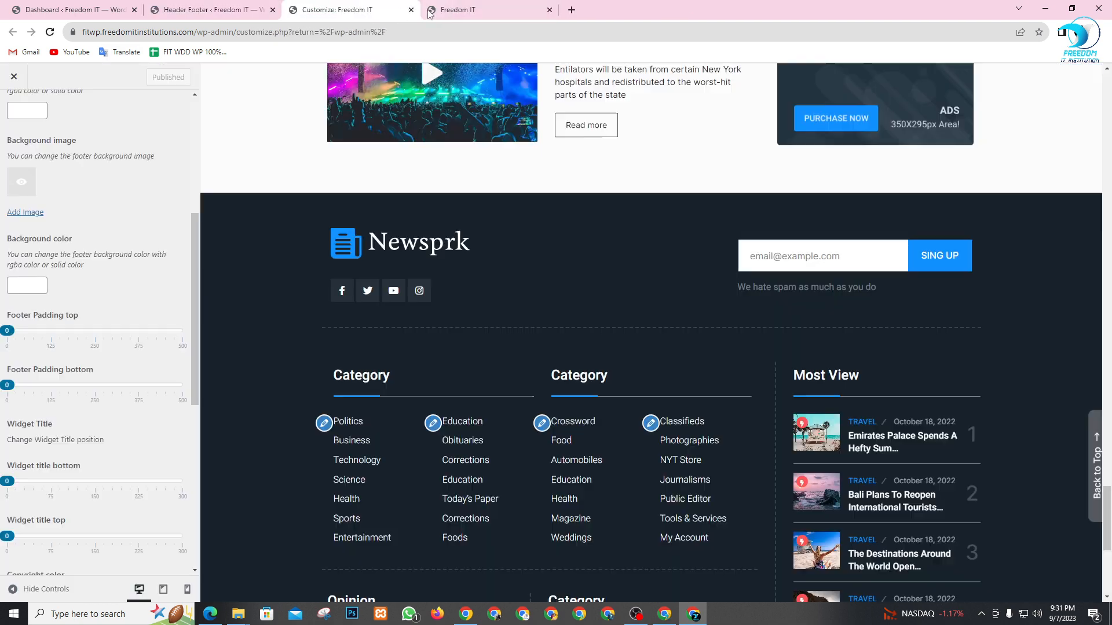
- Switch to the live Freedom IT homepage and open it for editing with Elementor
click(478, 7)
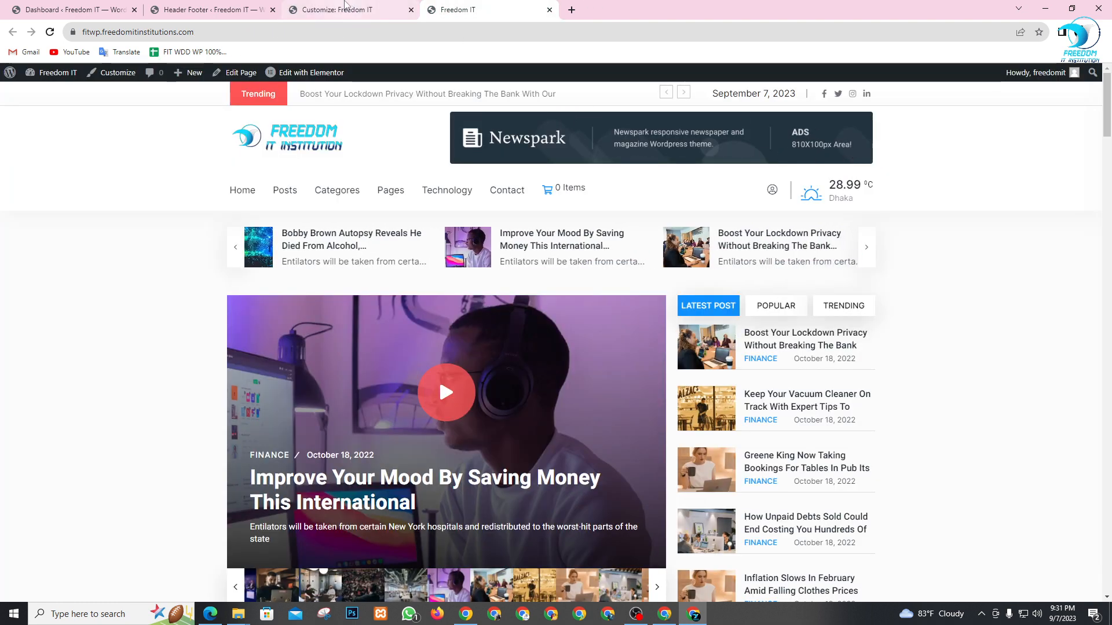
mouse_move(304, 77)
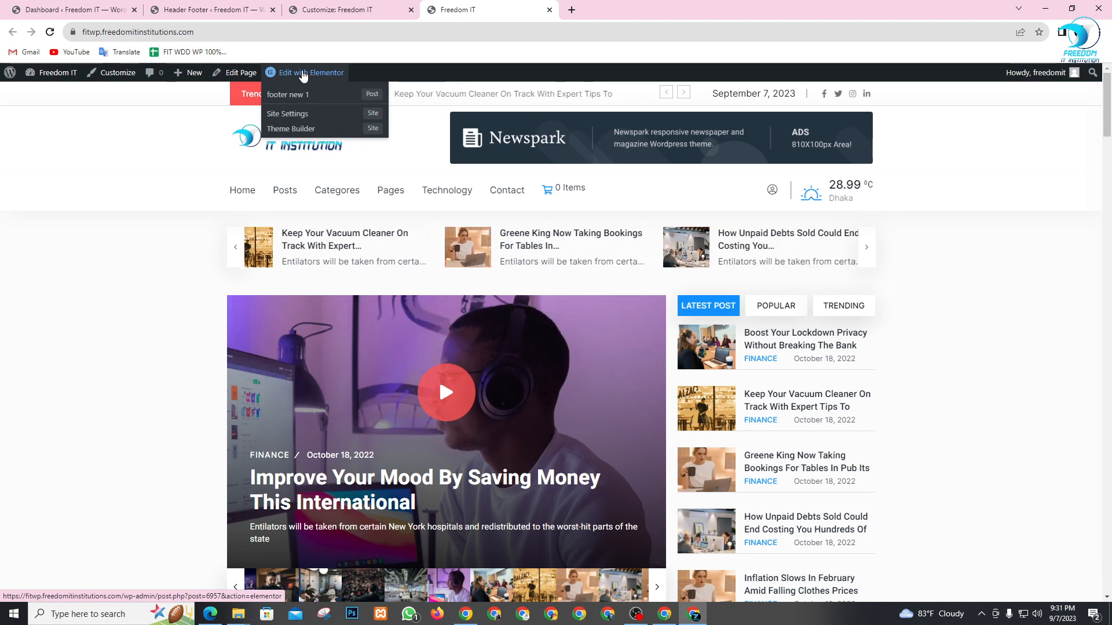
click(322, 73)
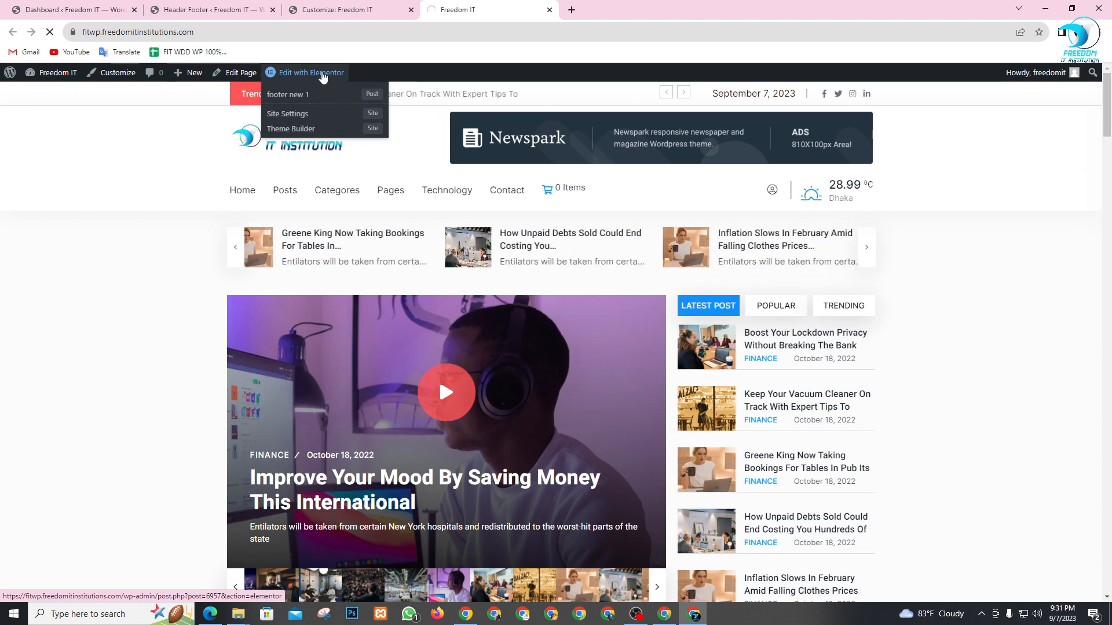
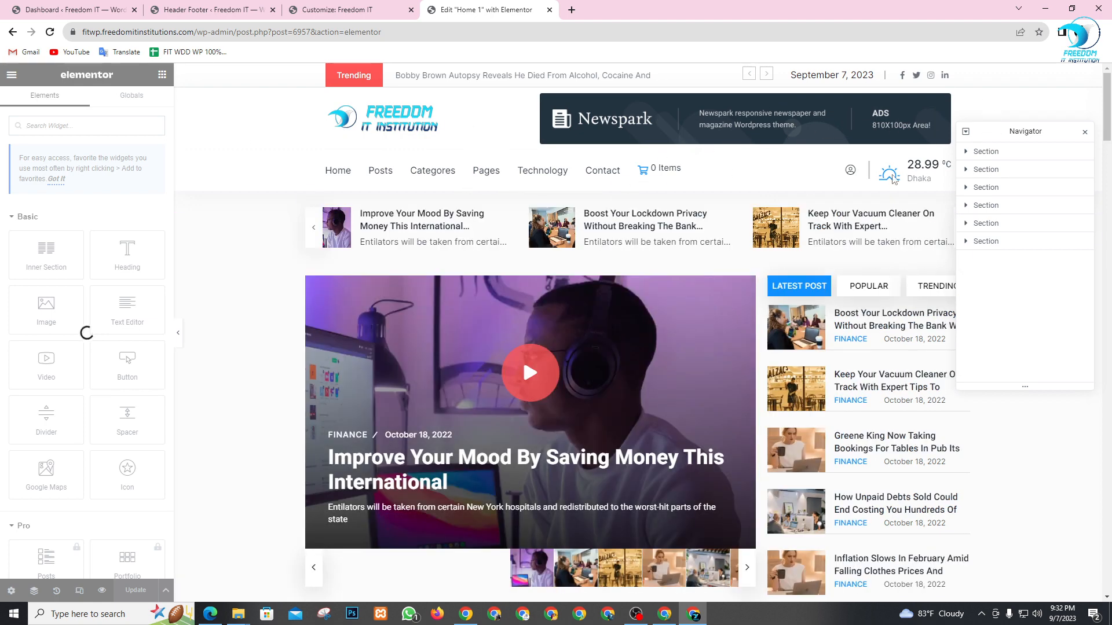
- Open the Post Slider widget inside the page's first section and examine its layout styles
click(976, 152)
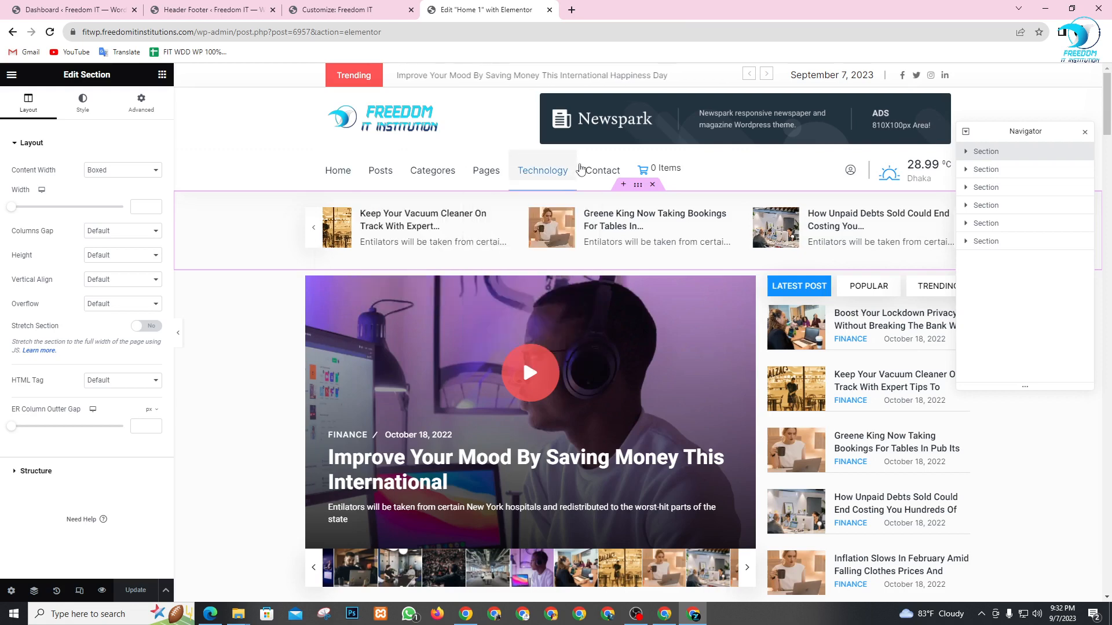
mouse_move(348, 182)
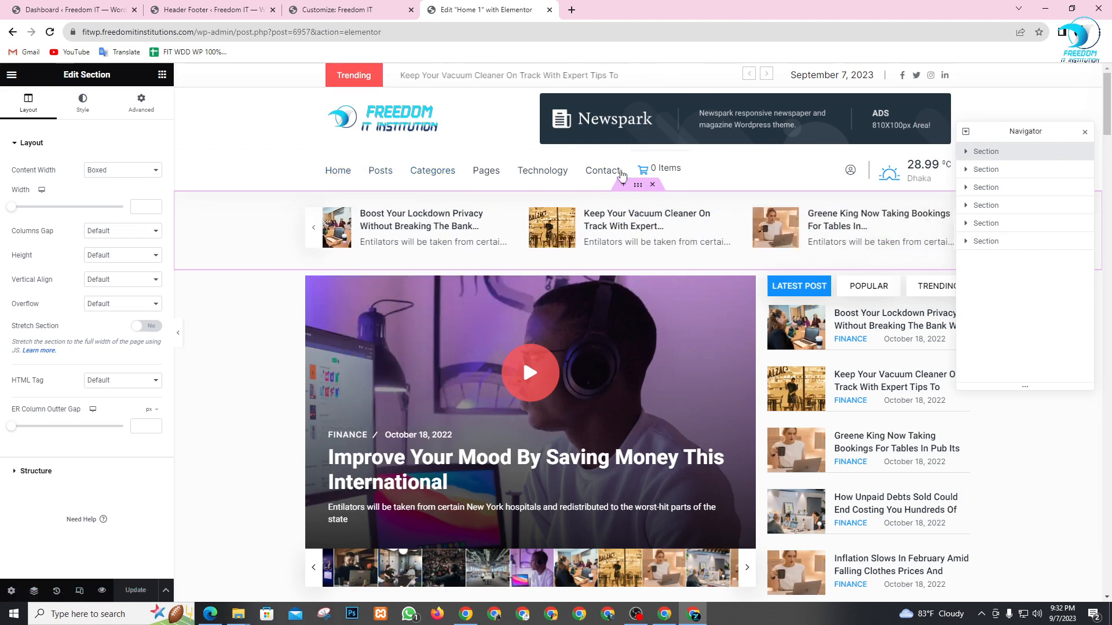
click(966, 152)
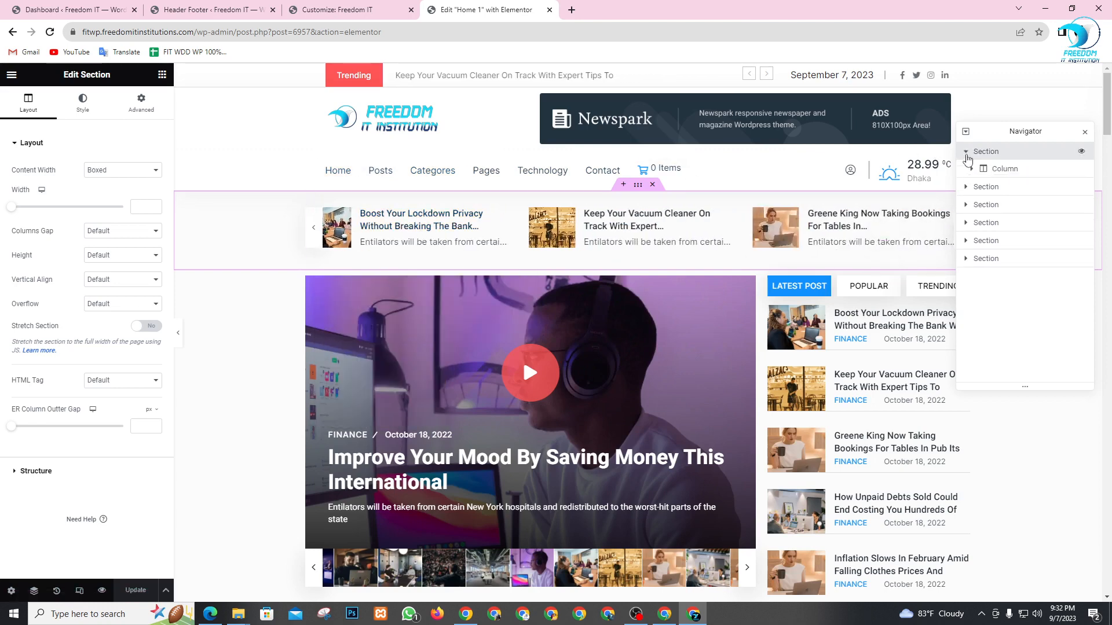
click(972, 168)
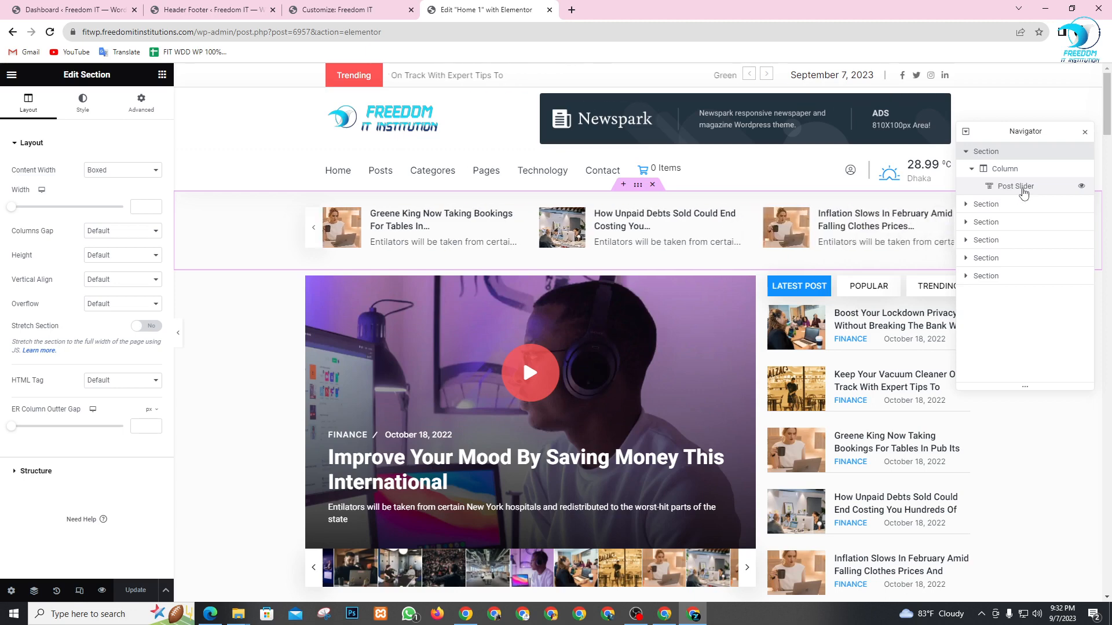
click(1014, 187)
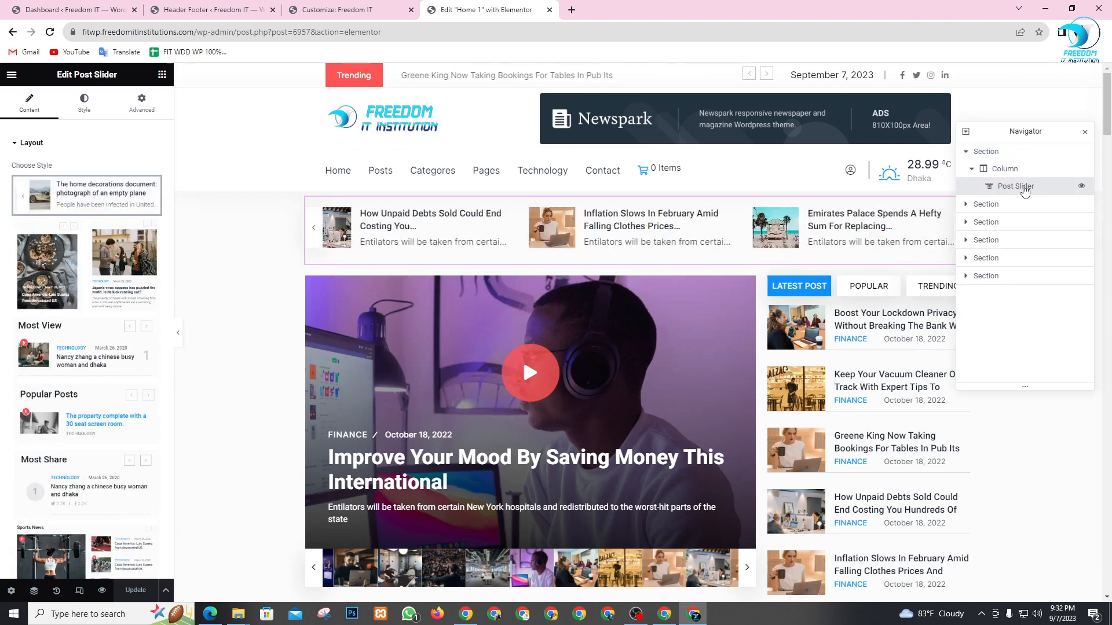
scroll(112, 207, down, 1)
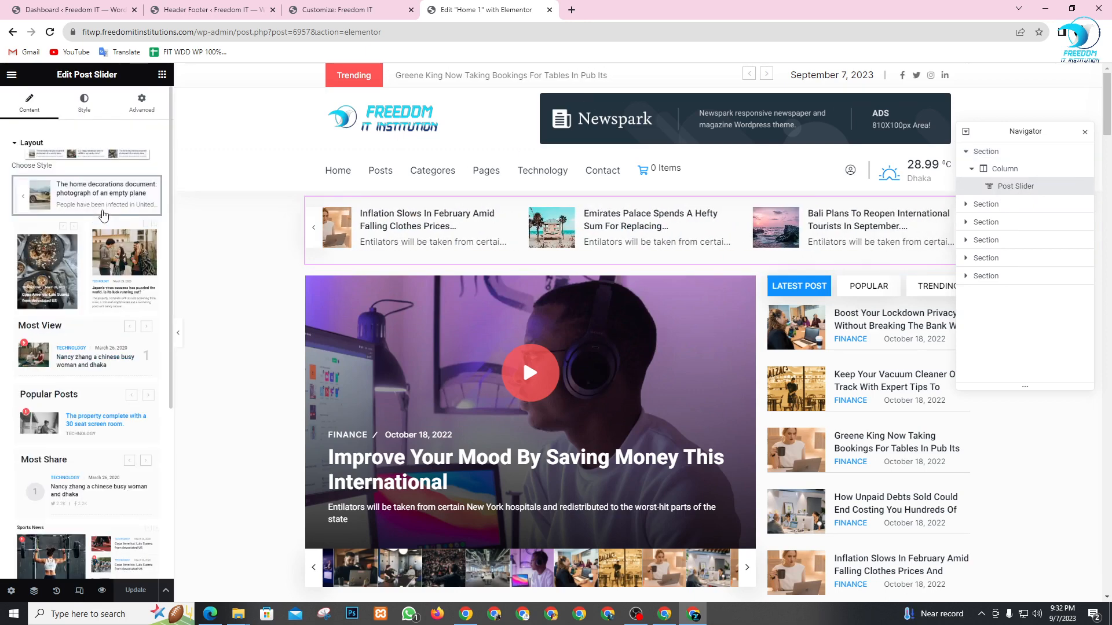
scroll(109, 191, up, 1)
mouse_move(153, 209)
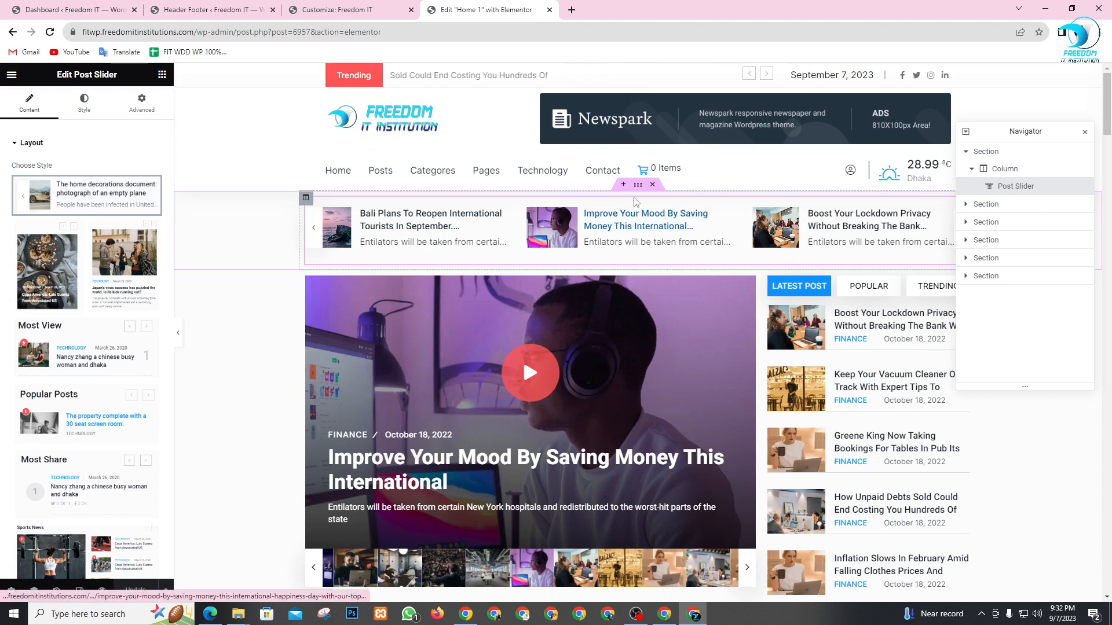
- Delete the first section containing the small post slider and review the rest of the page
click(653, 185)
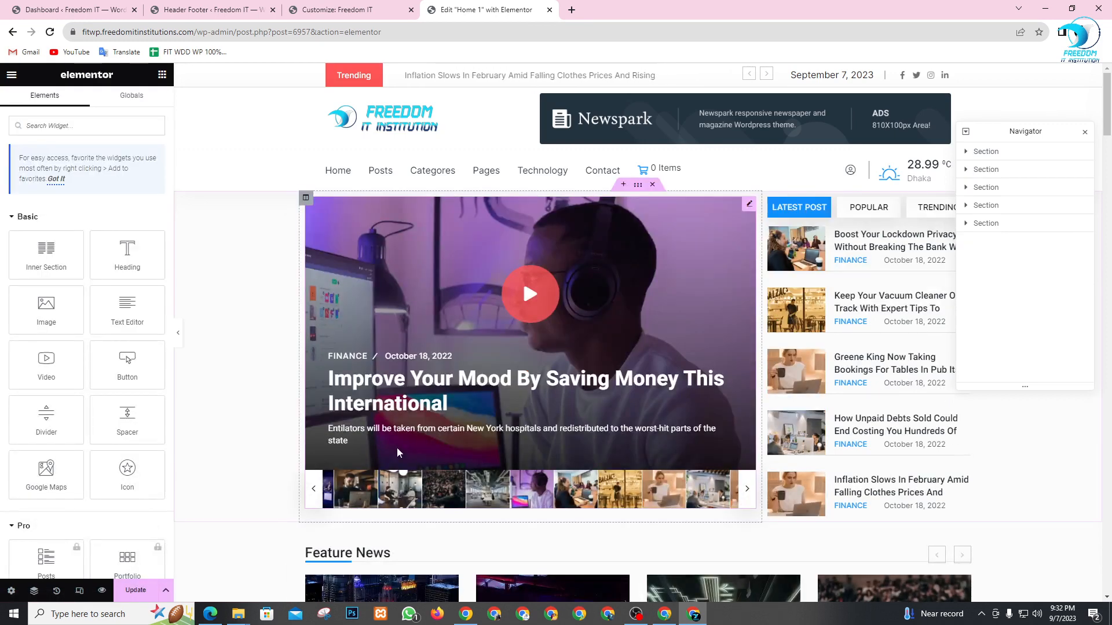
scroll(528, 325, down, 1)
scroll(528, 325, down, 3)
scroll(528, 325, up, 5)
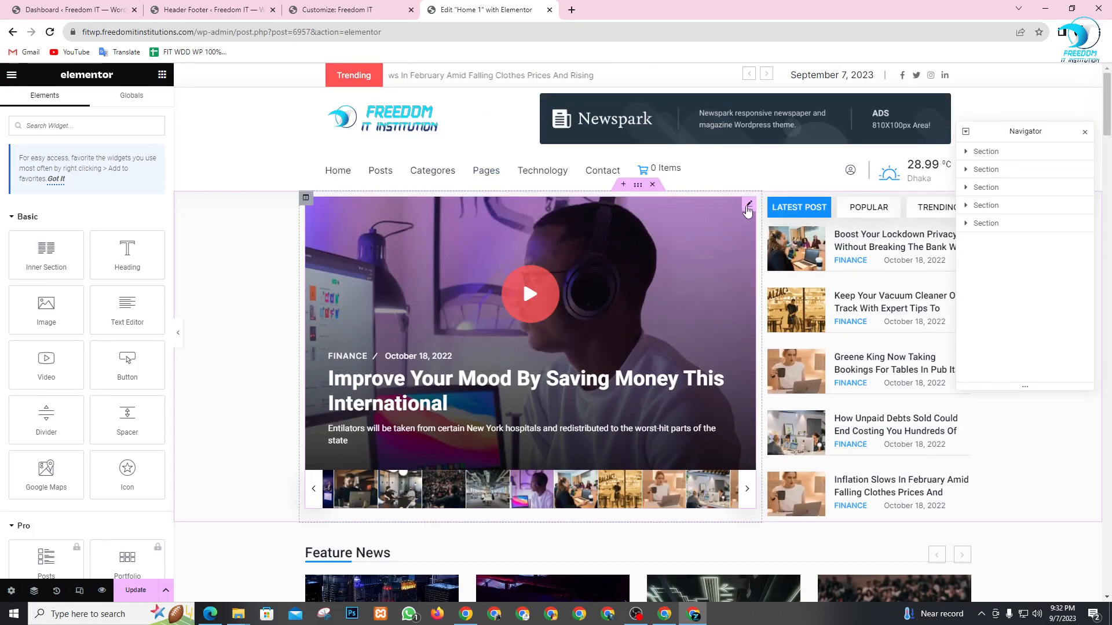
- Open the Slider Controls of the large Slick Post Slider 2 and step through its slides in the preview
click(749, 205)
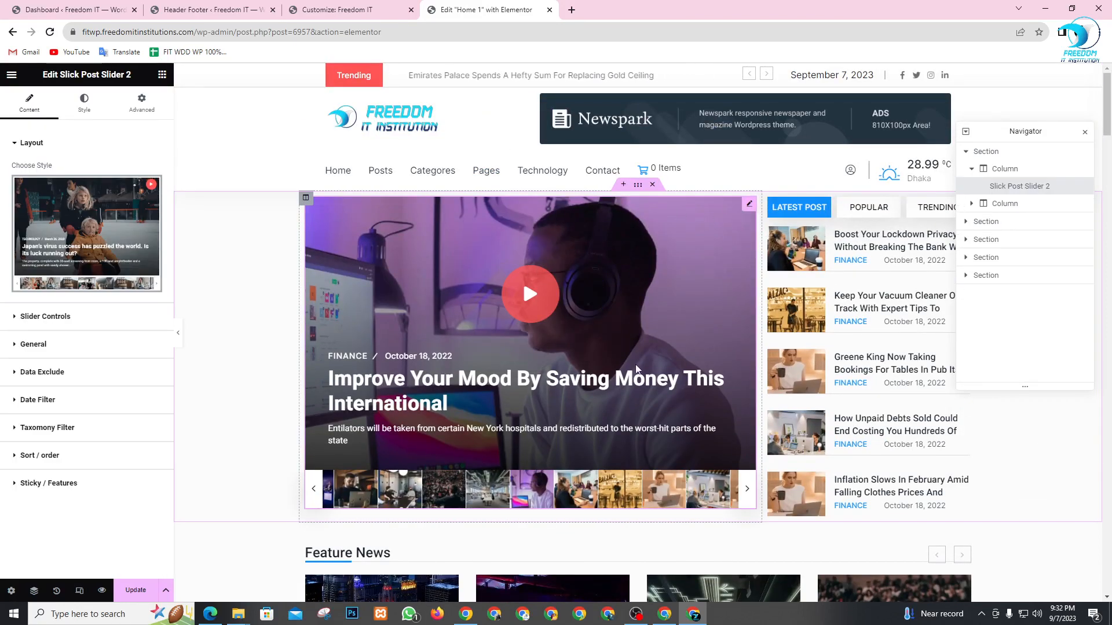
mouse_move(99, 220)
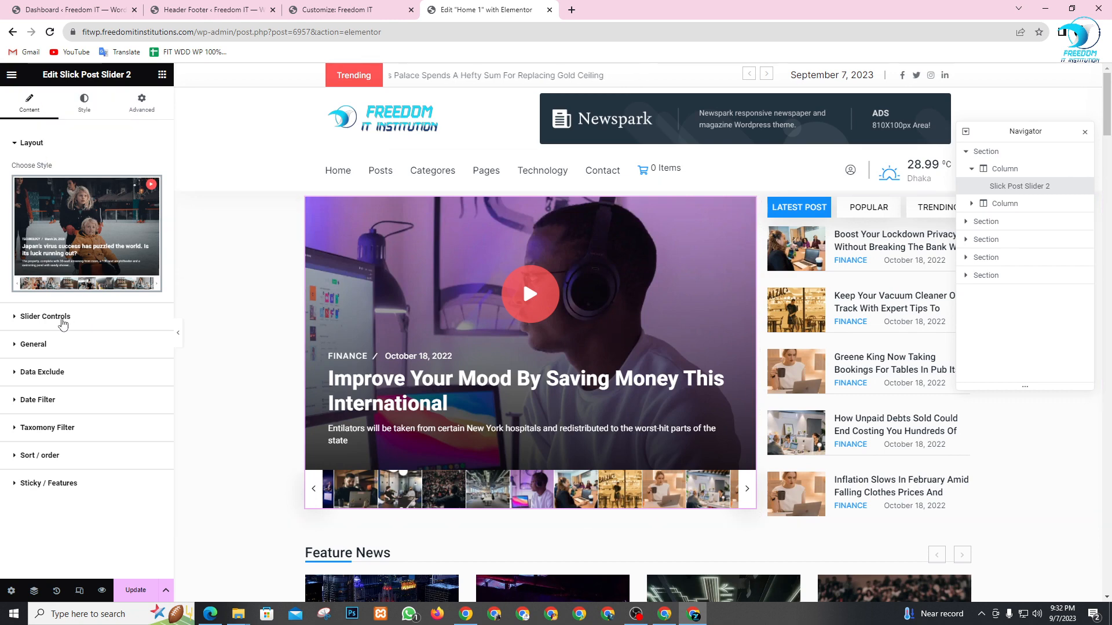
click(63, 322)
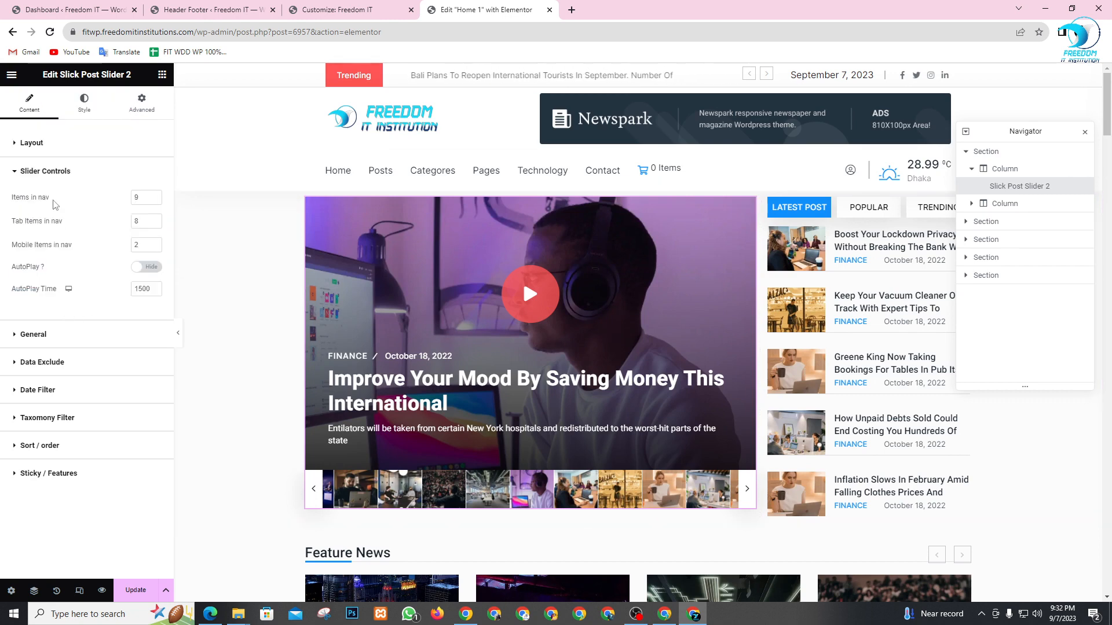
scroll(679, 227, down, 2)
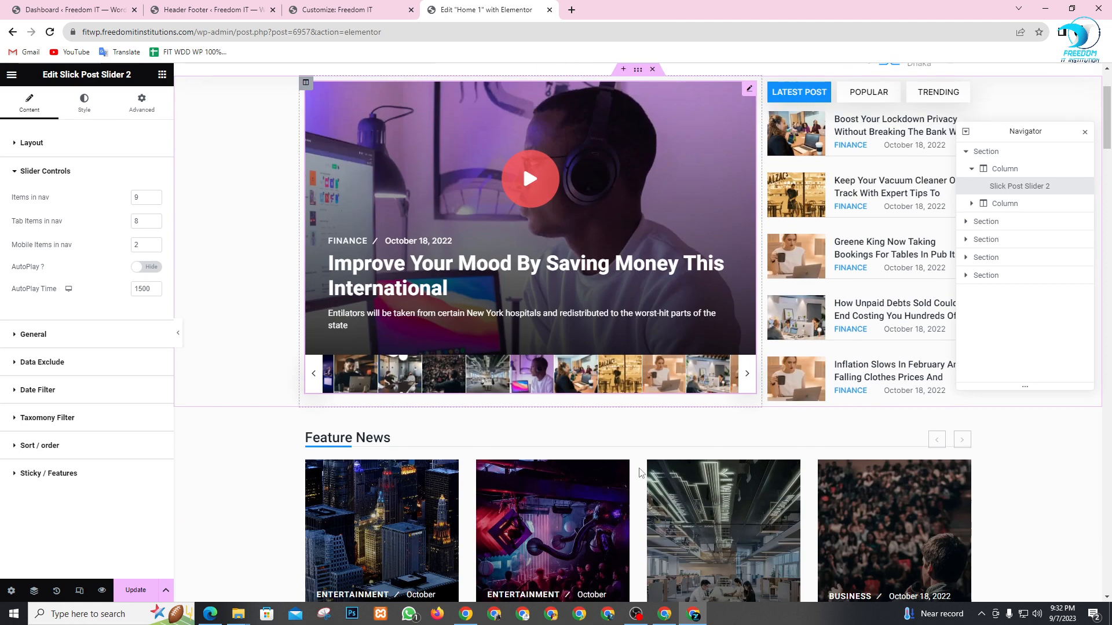
click(747, 374)
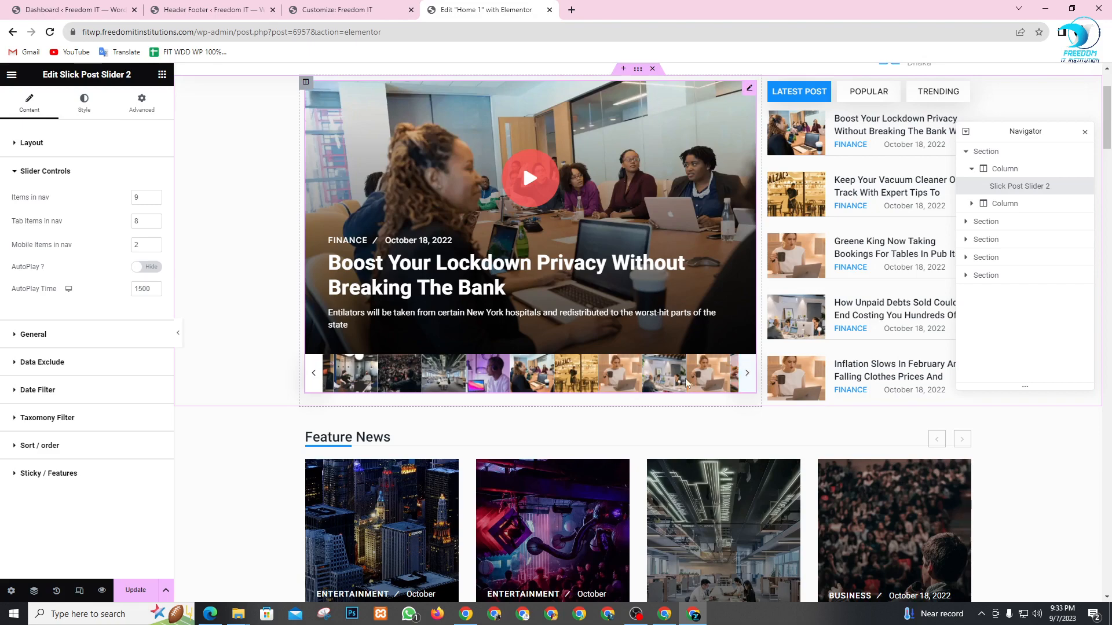
click(314, 374)
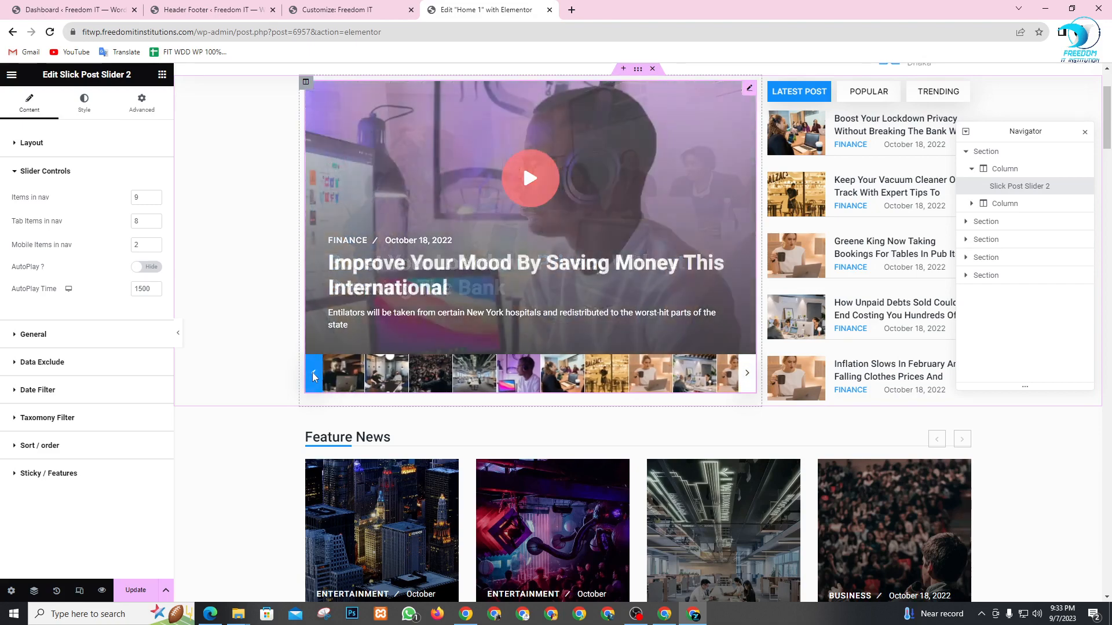
click(748, 375)
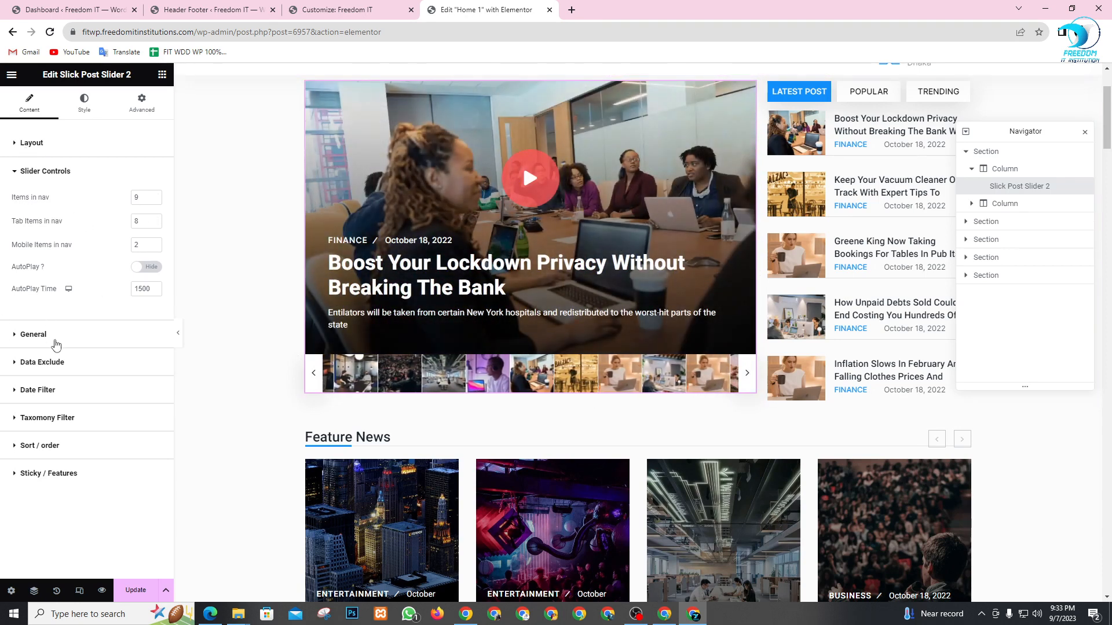
- Try 3 as the large slider's Items in nav value, check the preview, and restore it to 9
click(11, 144)
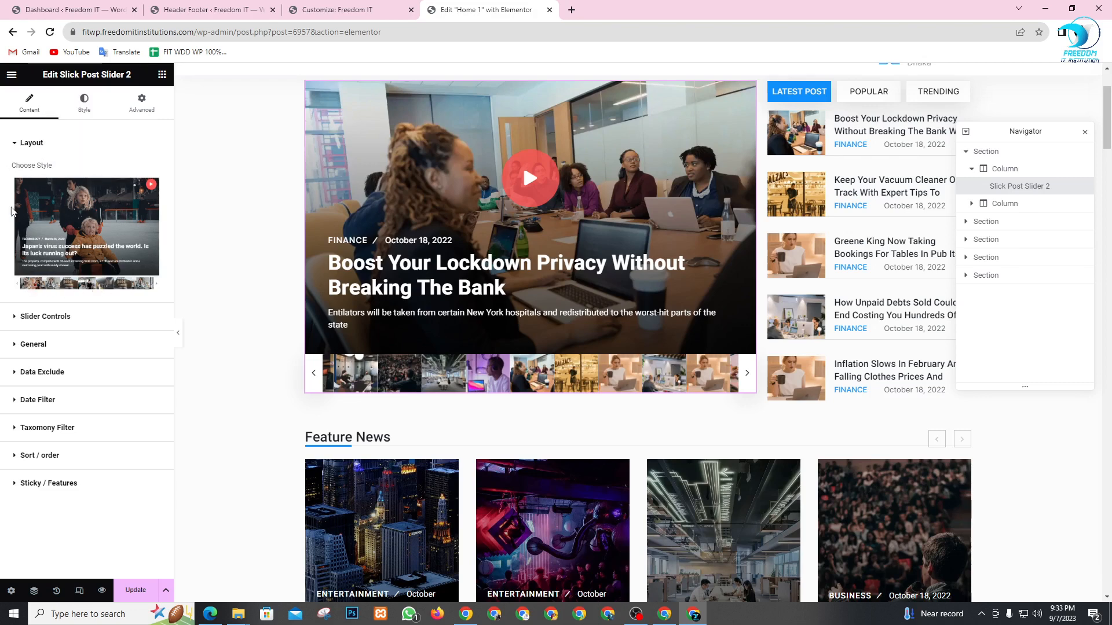
click(24, 317)
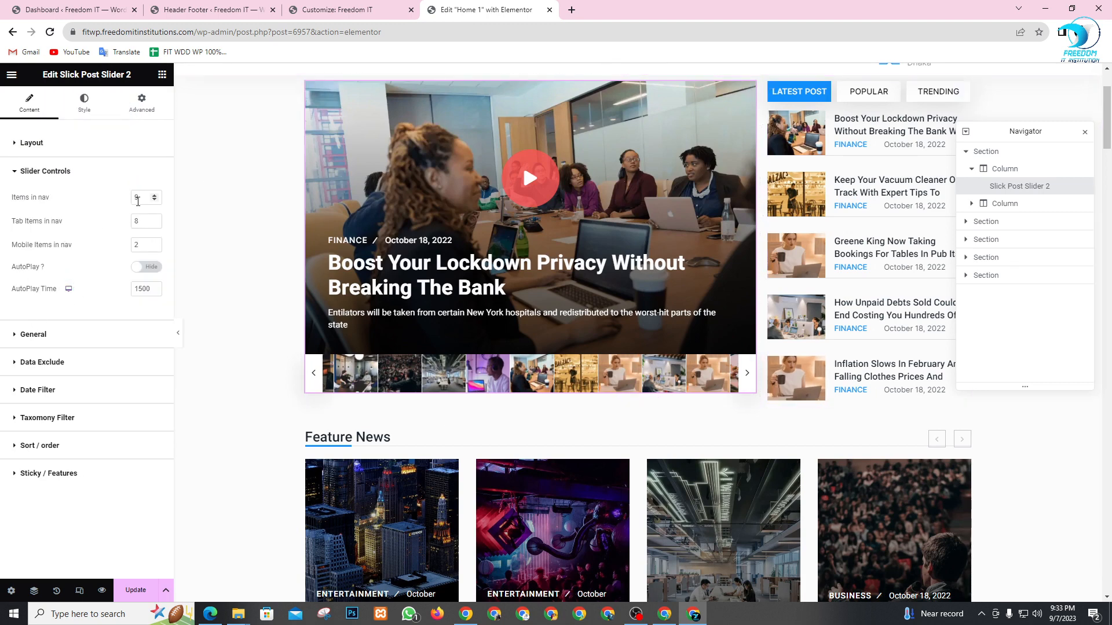
text(3)
scroll(523, 385, down, 7)
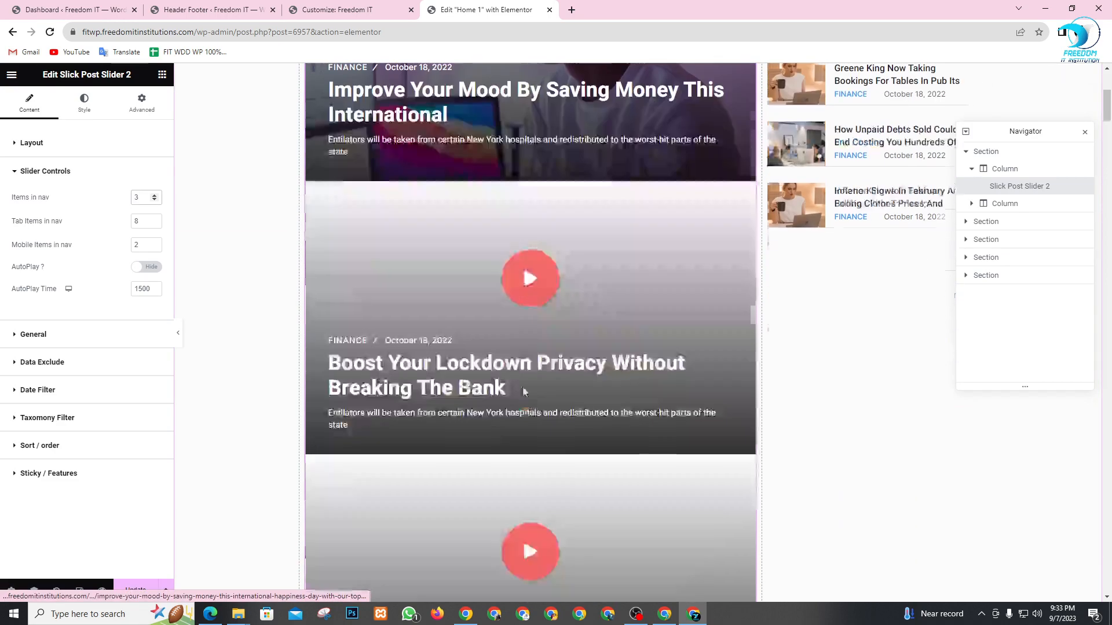
scroll(530, 424, up, 8)
scroll(542, 378, up, 1)
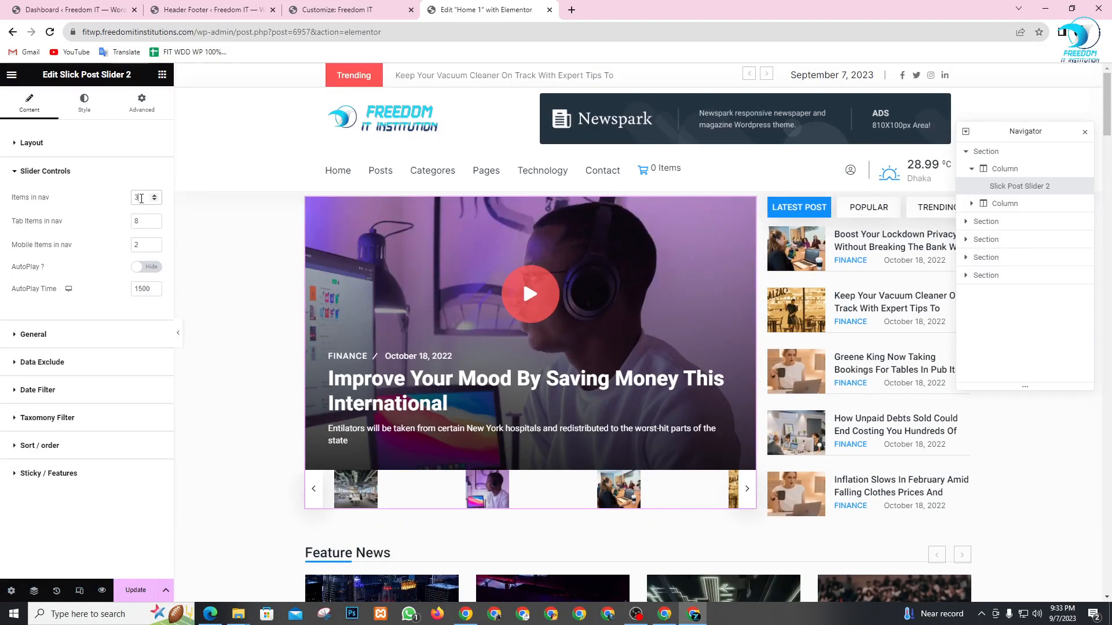
double_click(141, 198)
text(9)
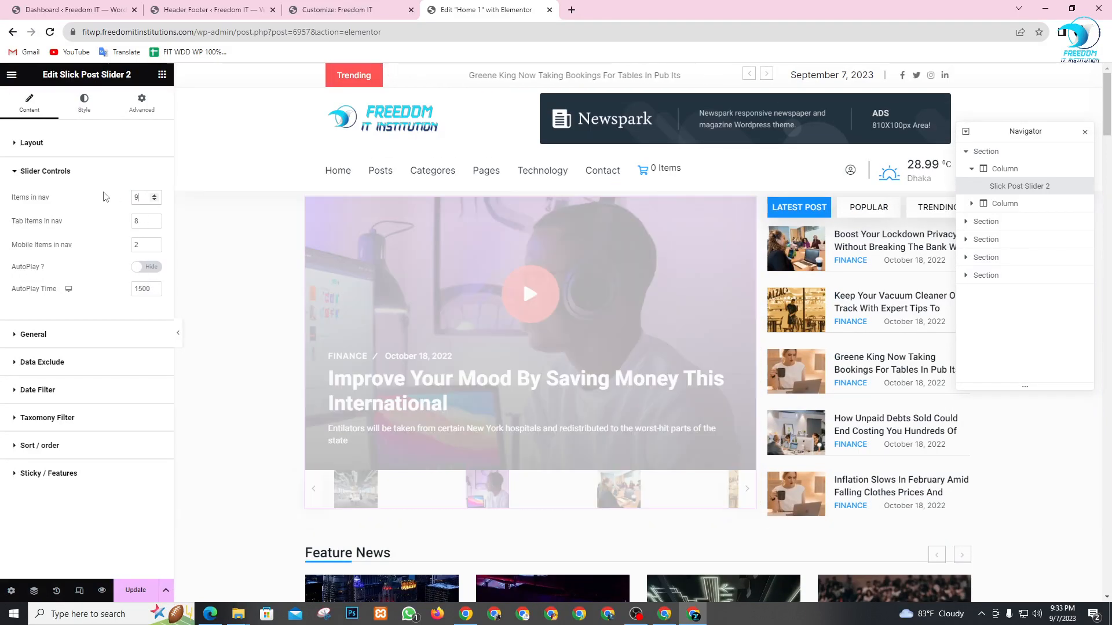
scroll(550, 508, down, 3)
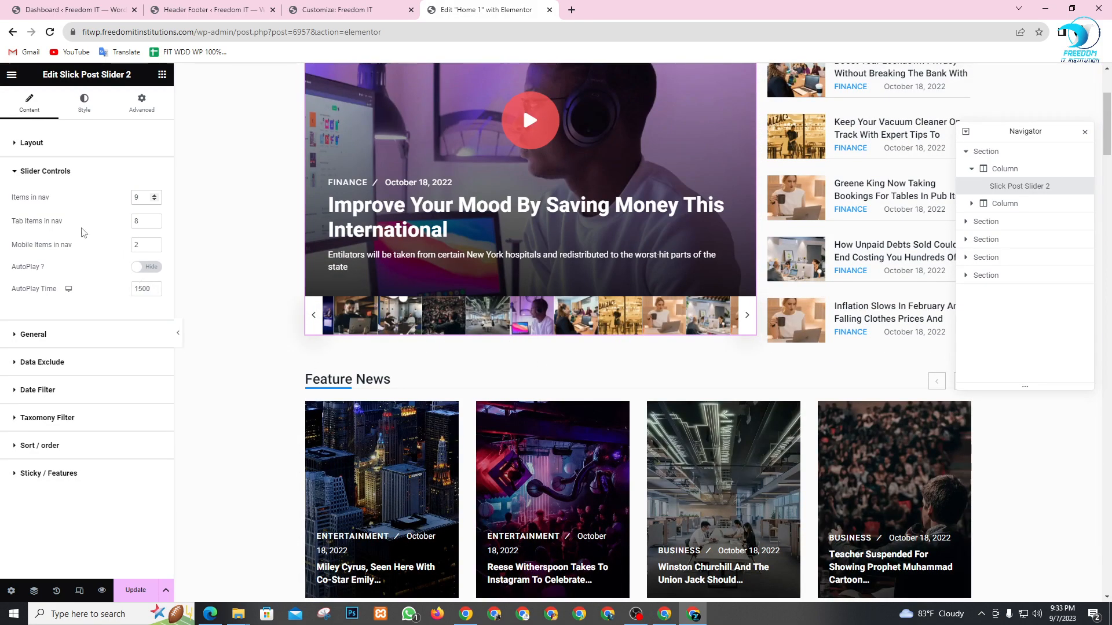
- Enable AutoPlay for the large post slider and set its AutoPlay Time to 1000
click(140, 271)
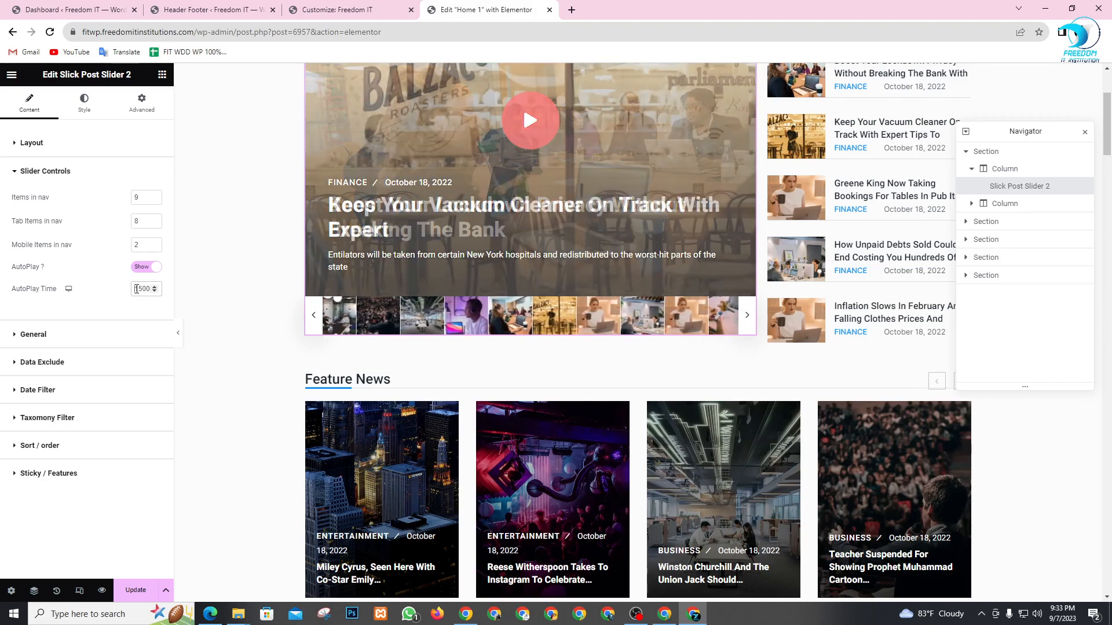
double_click(142, 290)
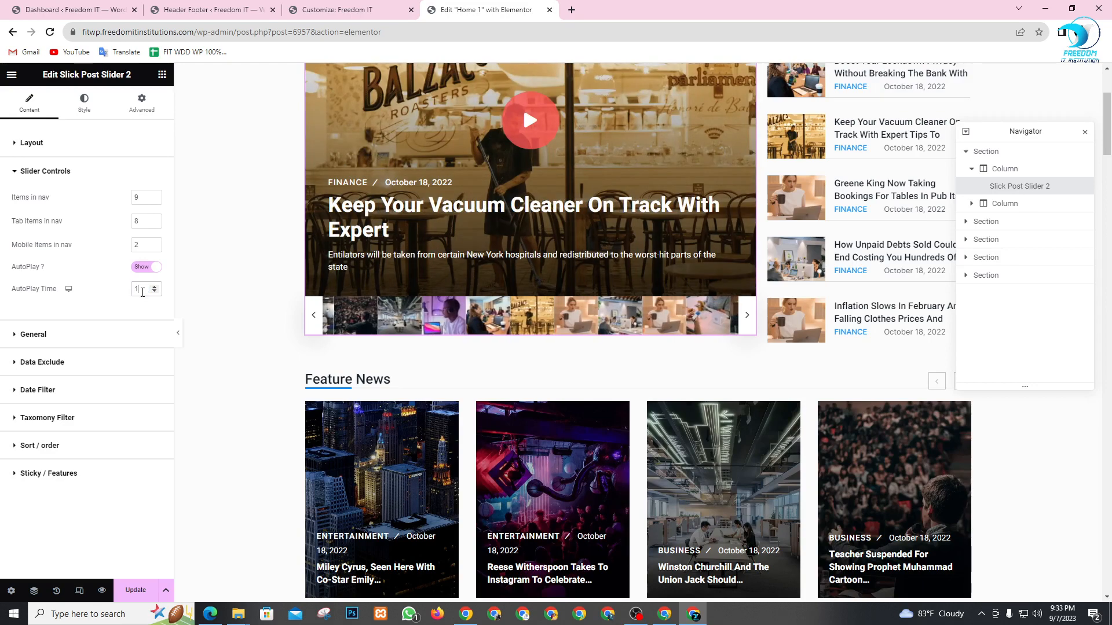
text(1000)
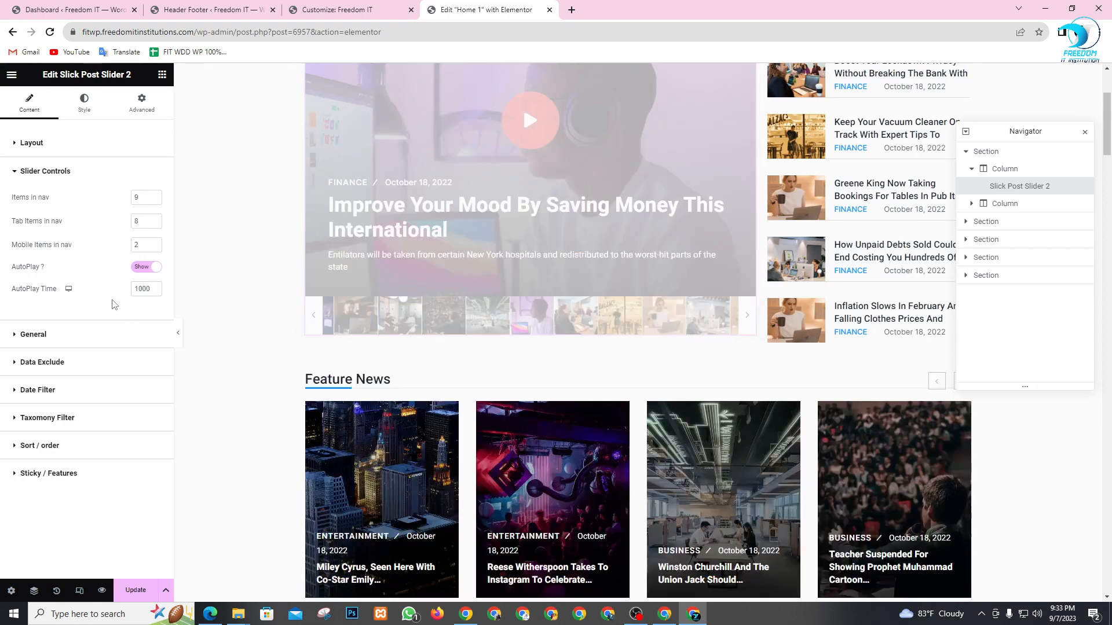
- Try hiding the post content in the slider's General settings and show it again
click(71, 336)
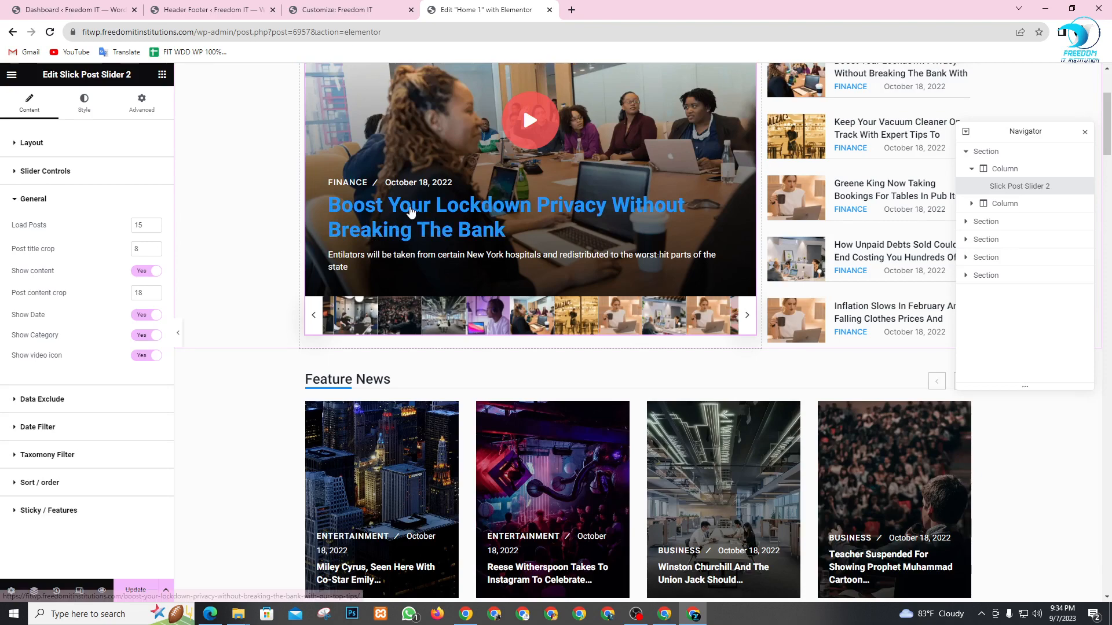
click(140, 273)
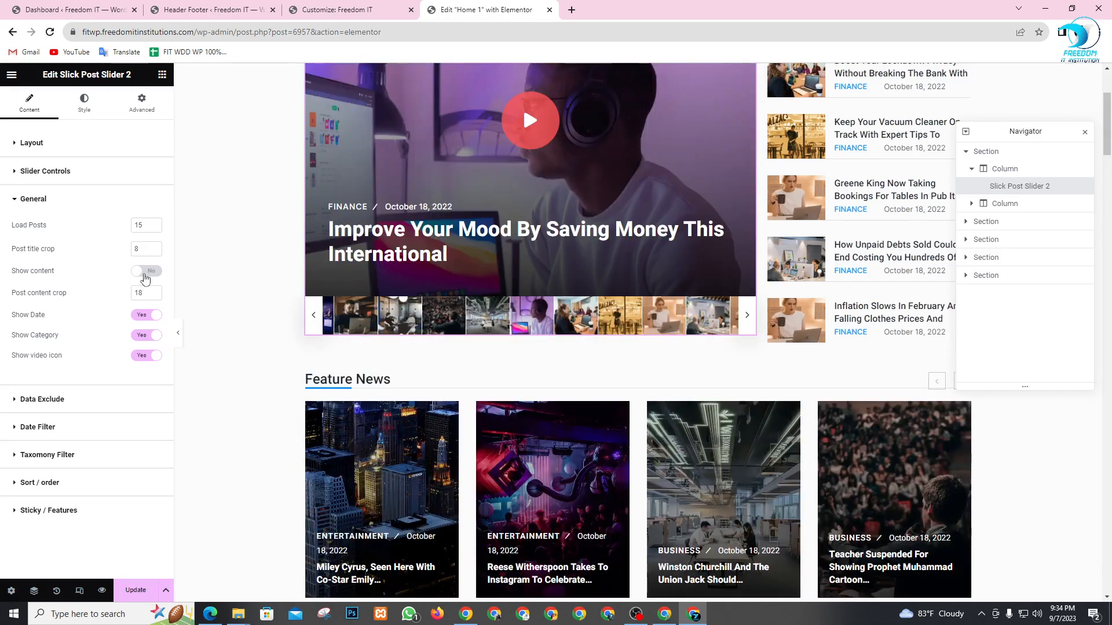
click(145, 274)
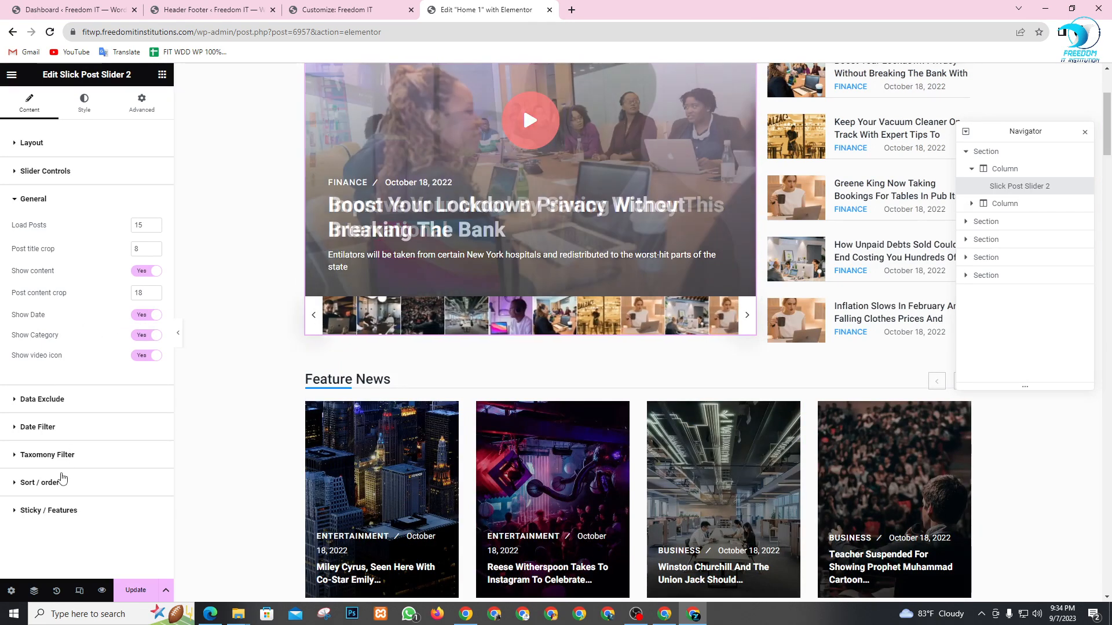
- Examine the slider's Data Exclude, Date Filter and Taxonomy Filter settings
click(15, 405)
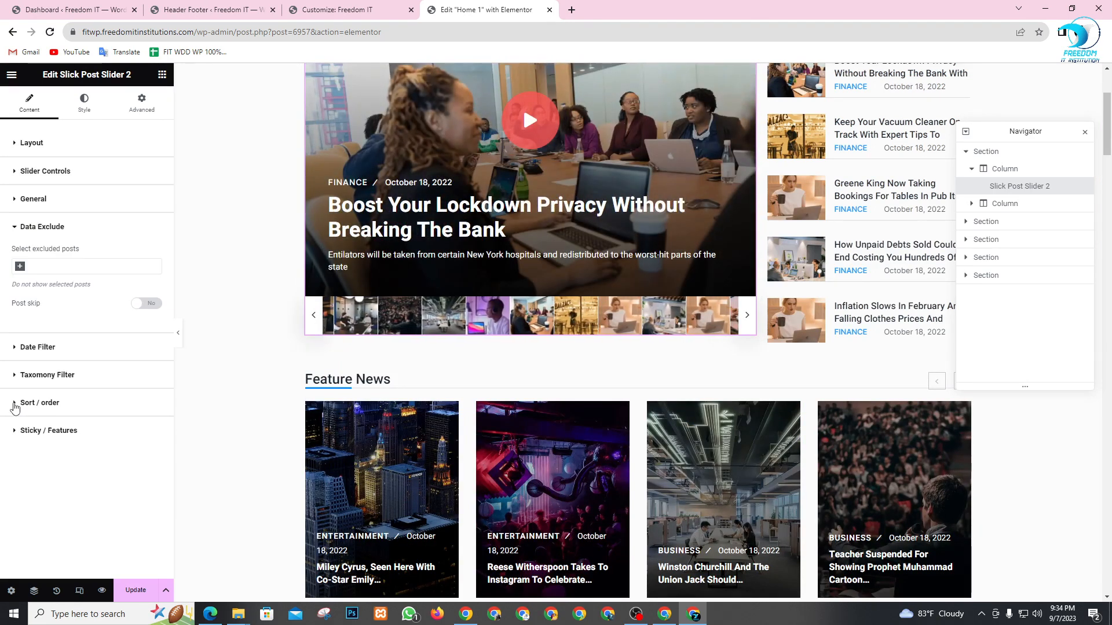
click(12, 349)
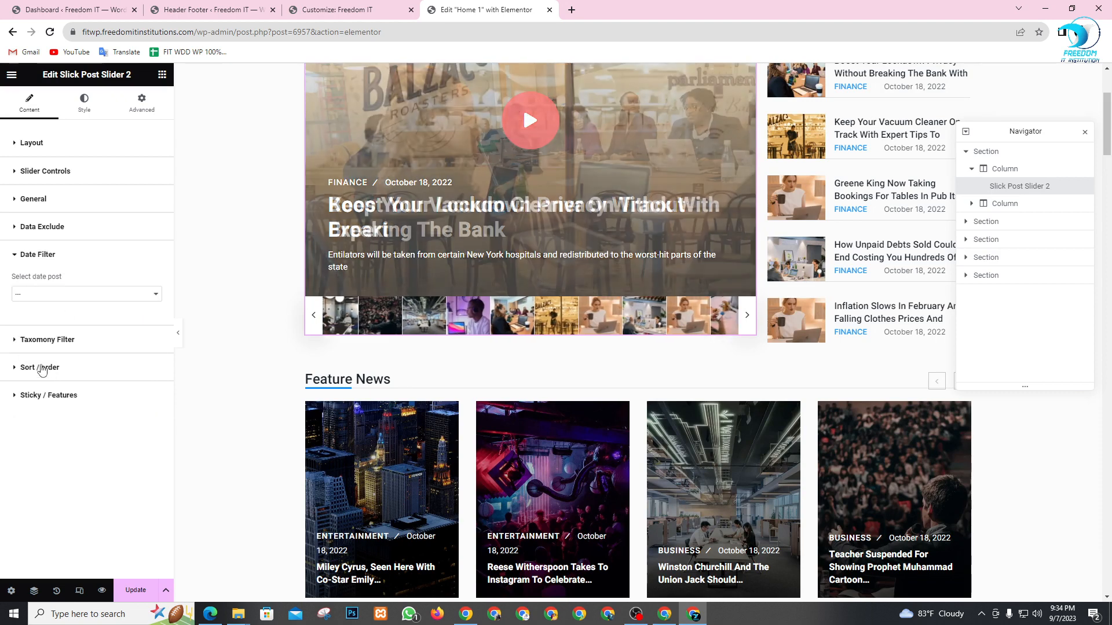
click(16, 341)
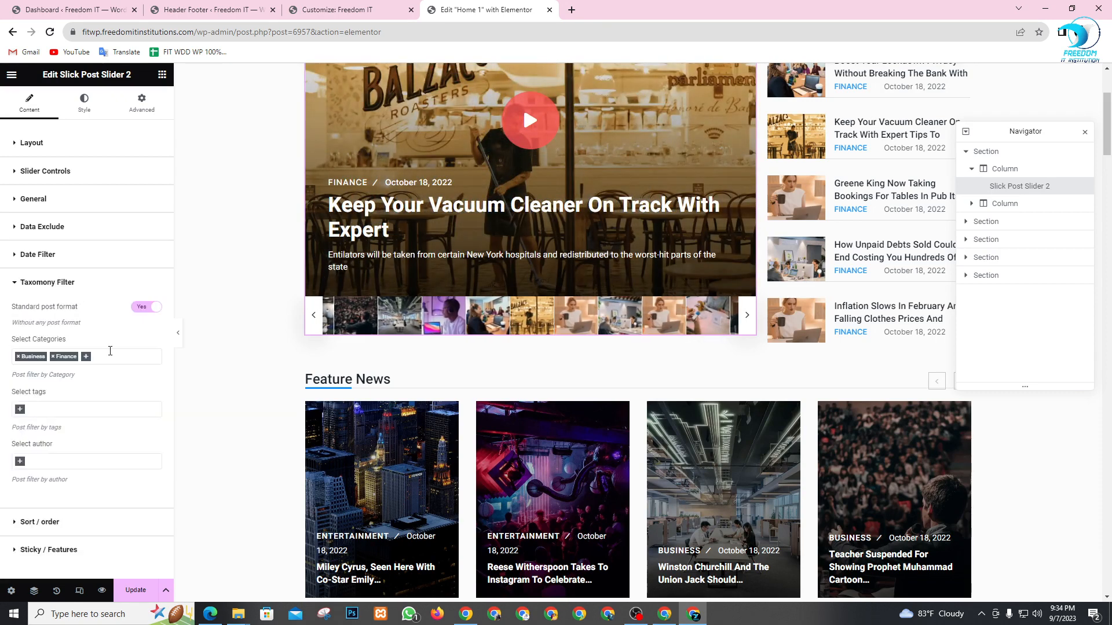
- Examine the large post slider's Sort / order and Sticky / Features settings and its preview on the home page
click(26, 524)
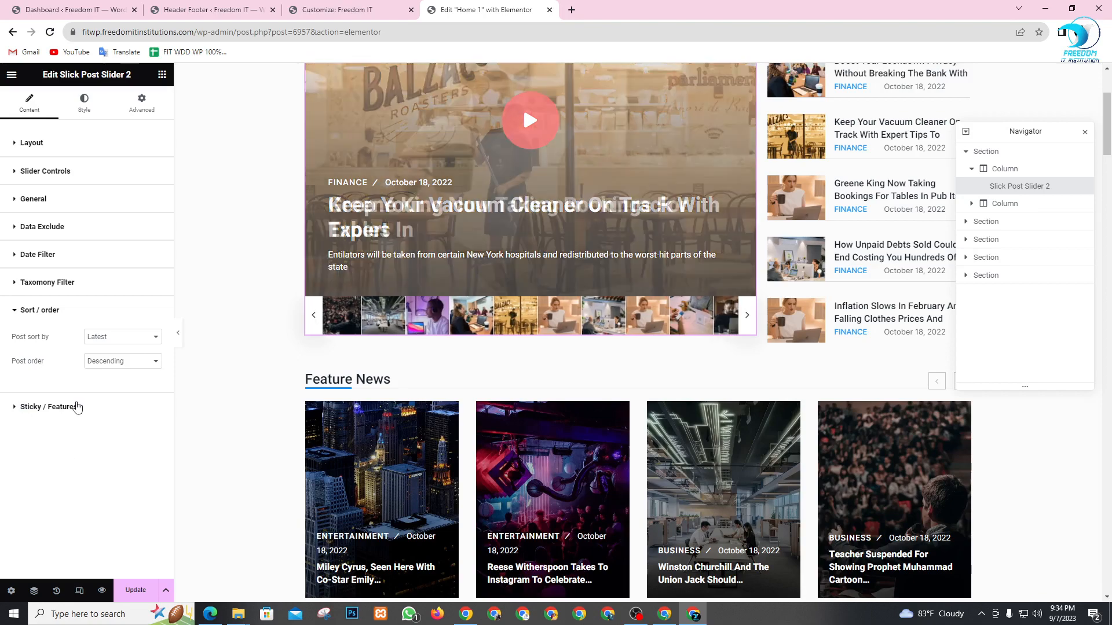
click(31, 414)
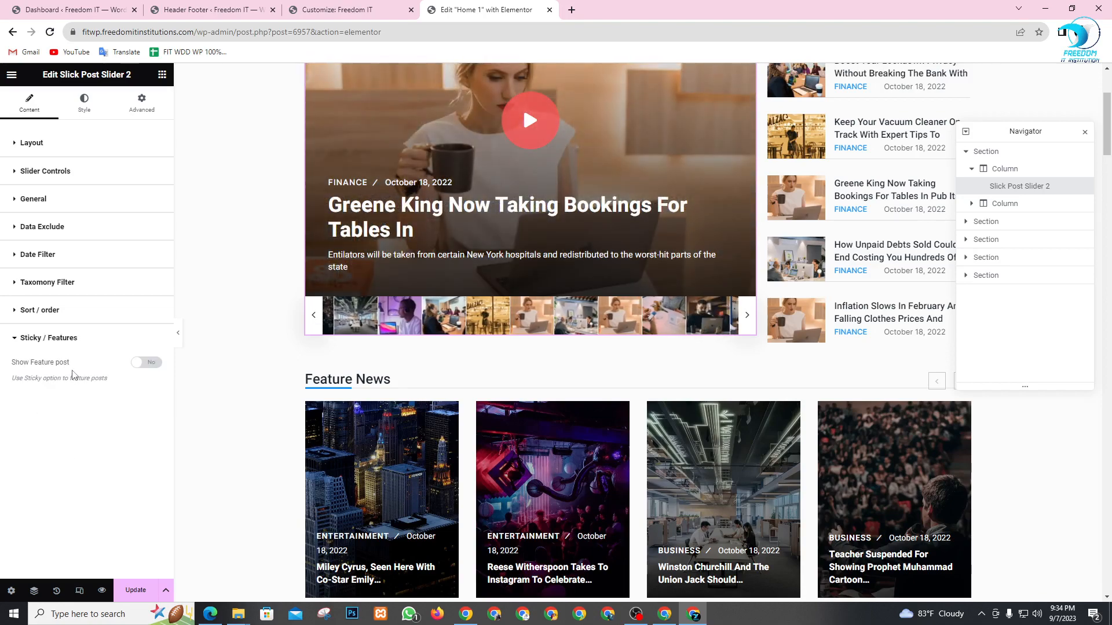
scroll(666, 338, up, 3)
scroll(654, 311, down, 3)
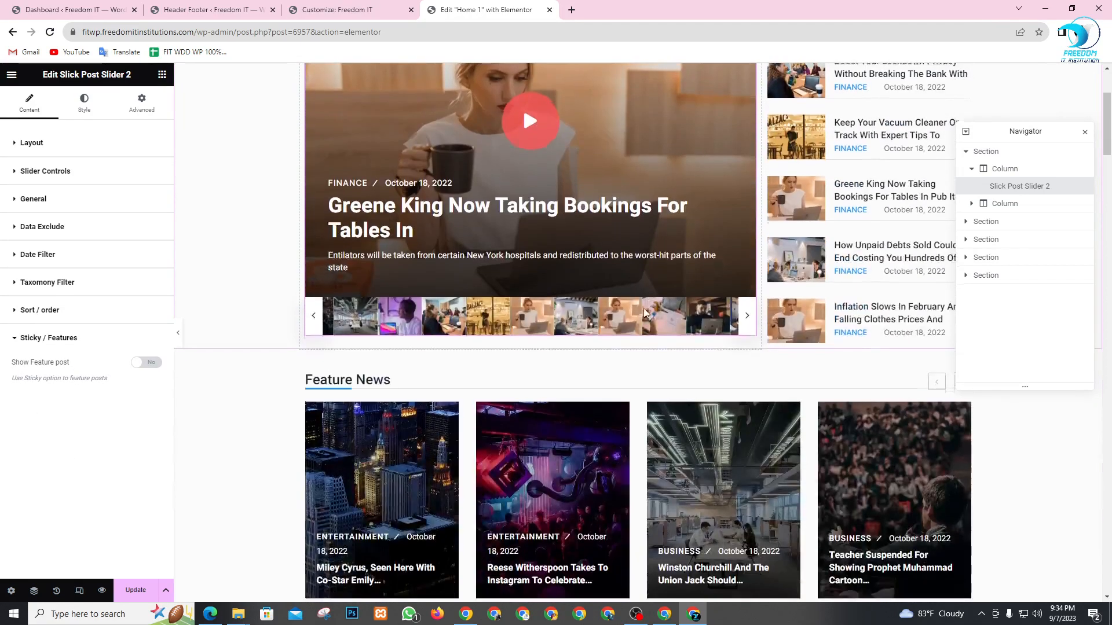
scroll(652, 309, up, 3)
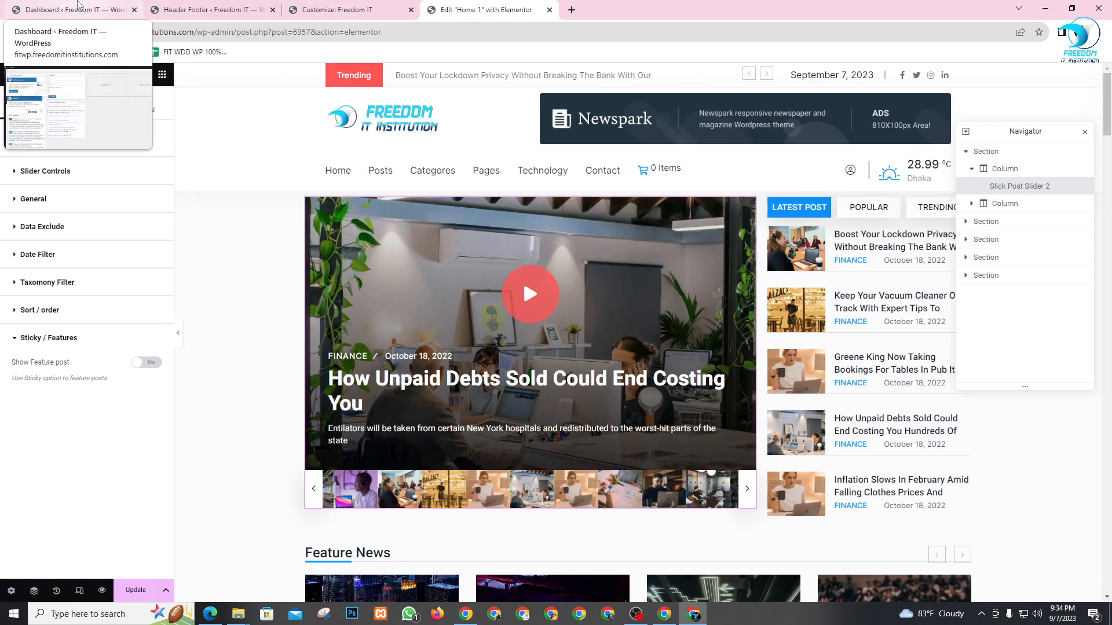
- Open the Unyson extensions page from the WordPress dashboard in a new browser tab and look through it
click(69, 10)
scroll(35, 429, down, 4)
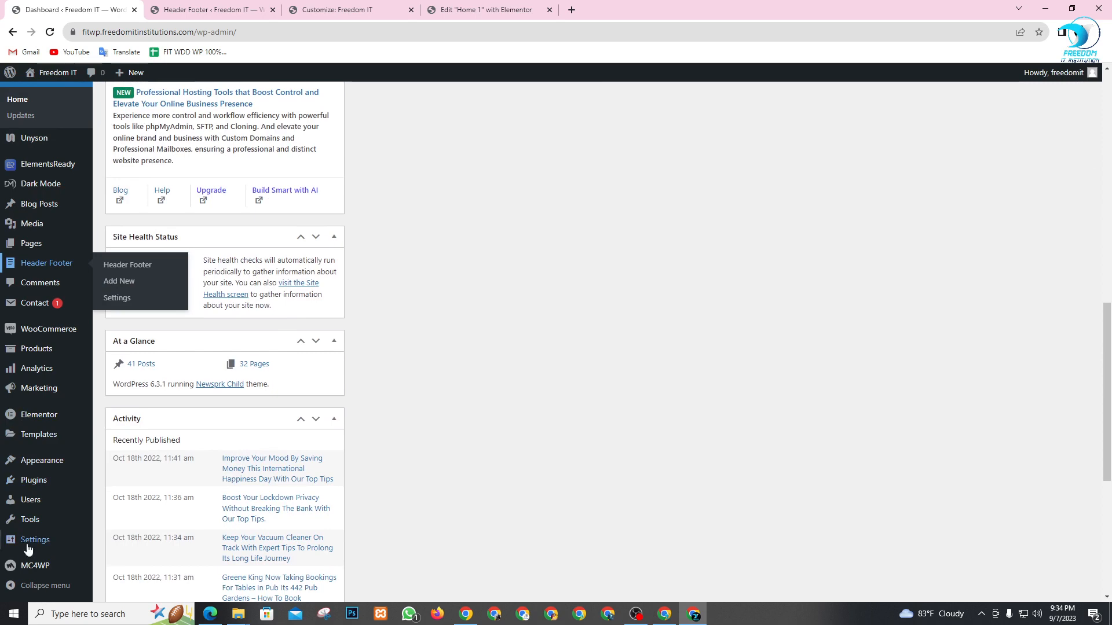
scroll(46, 457, up, 4)
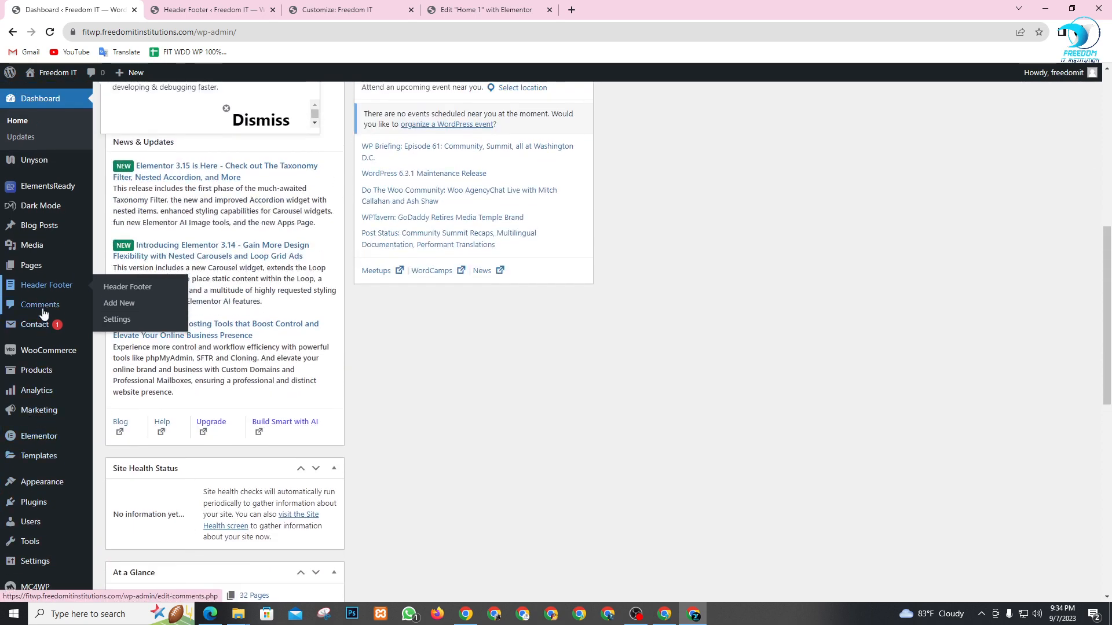
mouse_move(40, 198)
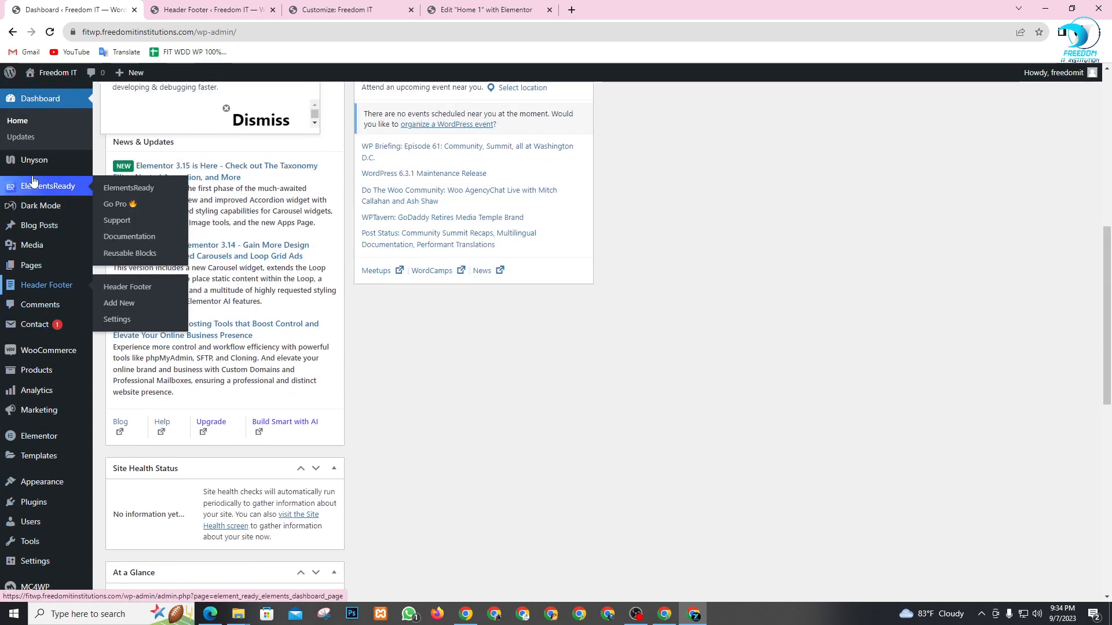
mouse_move(32, 166)
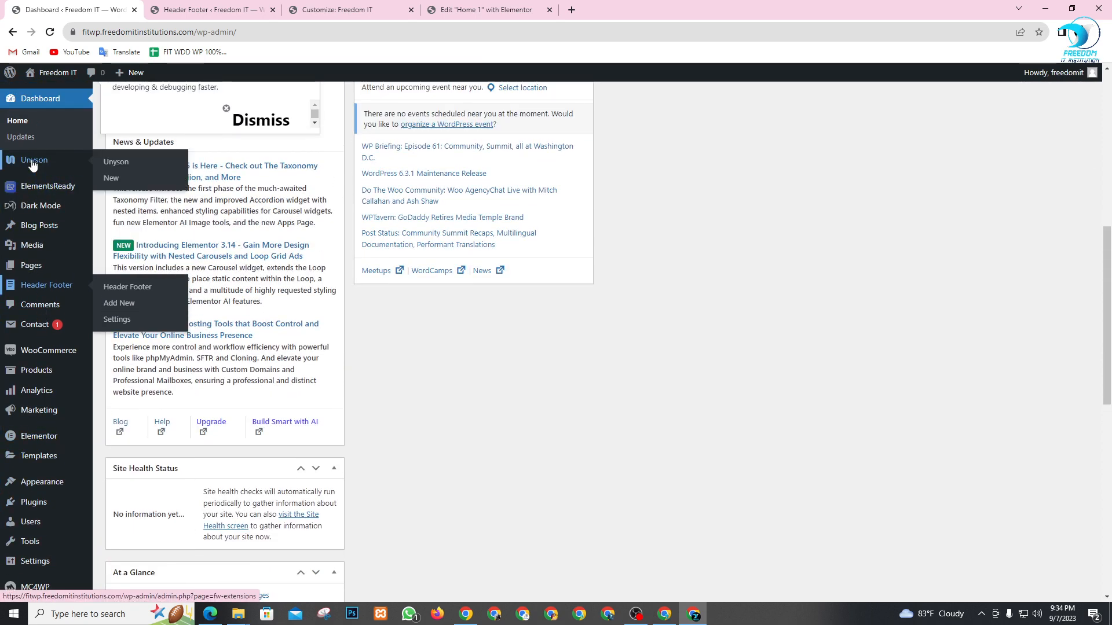
right_click(115, 163)
click(180, 6)
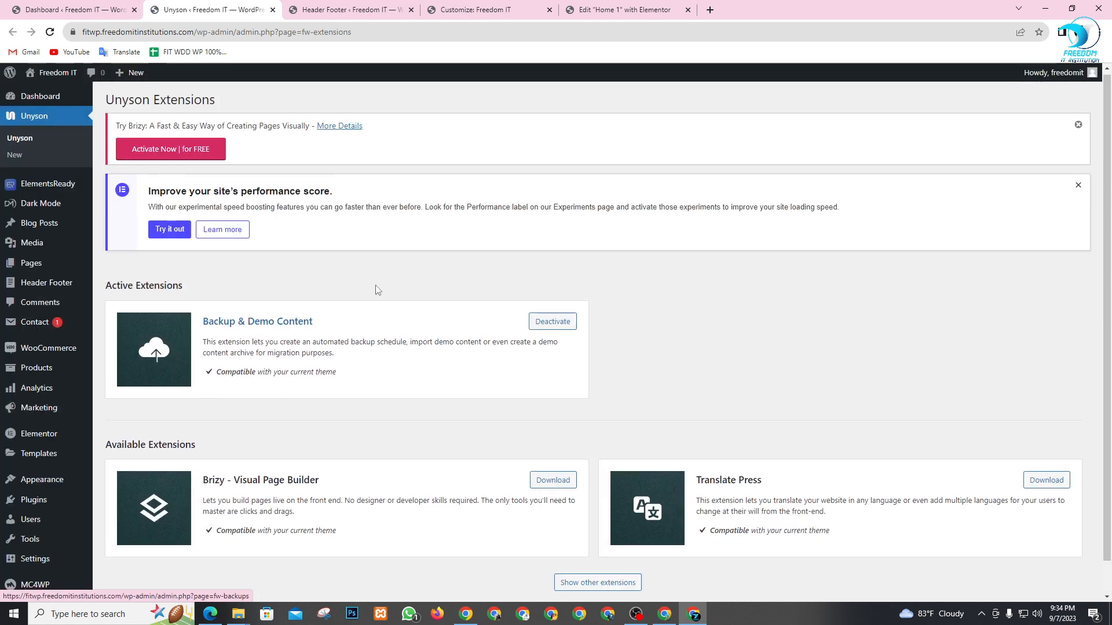
scroll(375, 290, down, 1)
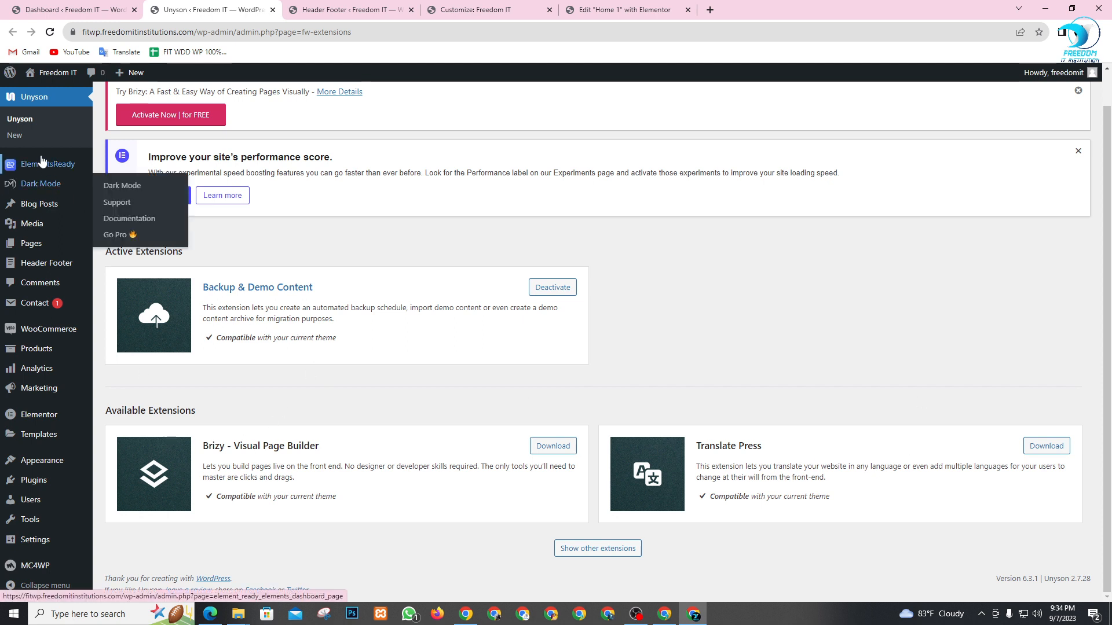
- Open the Blog Posts list and compare its entries with the posts shown in the home page slider
mouse_move(42, 232)
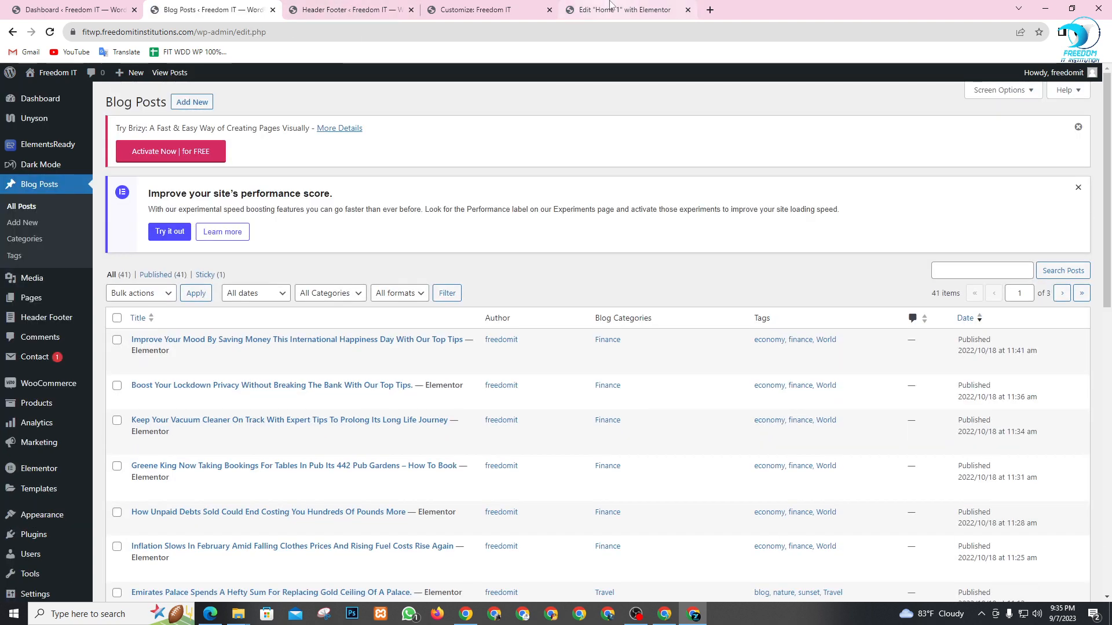
click(610, 5)
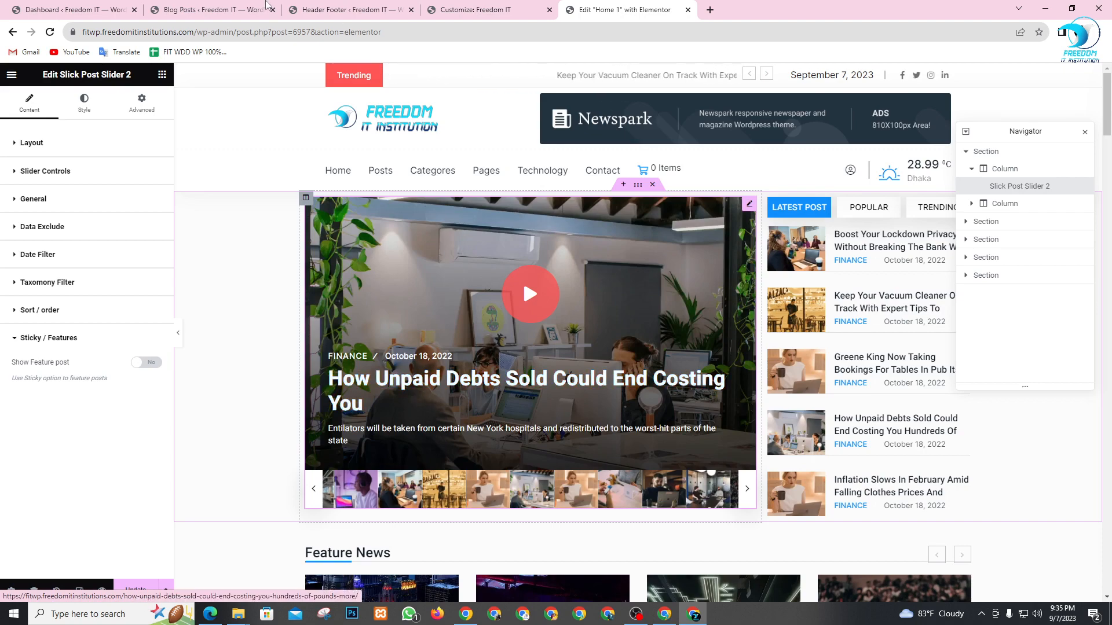
click(228, 9)
scroll(242, 368, down, 5)
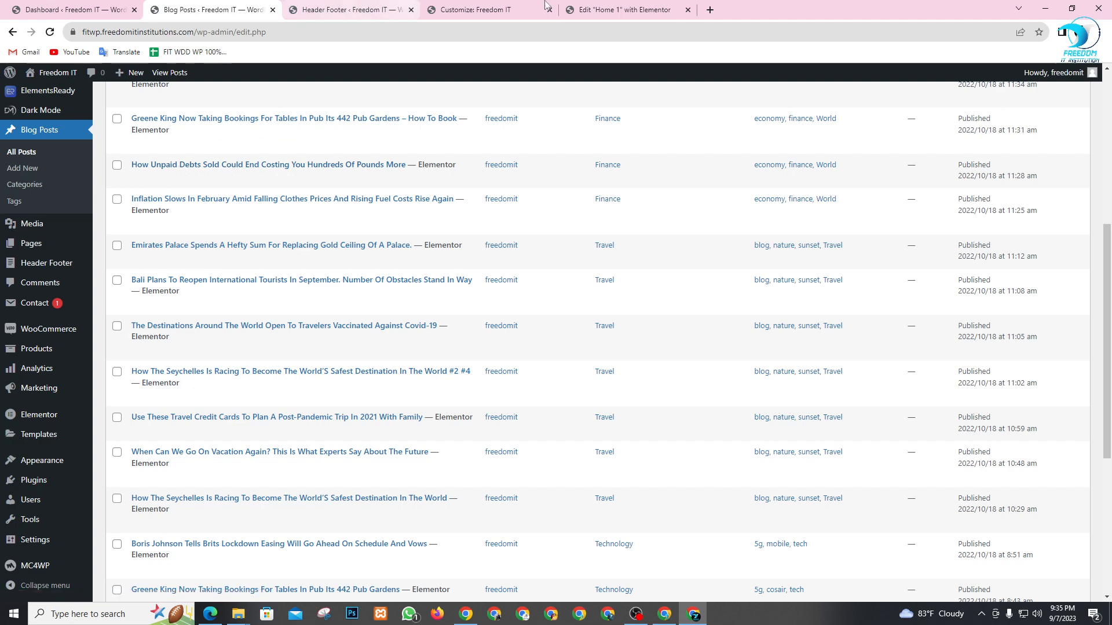
click(623, 9)
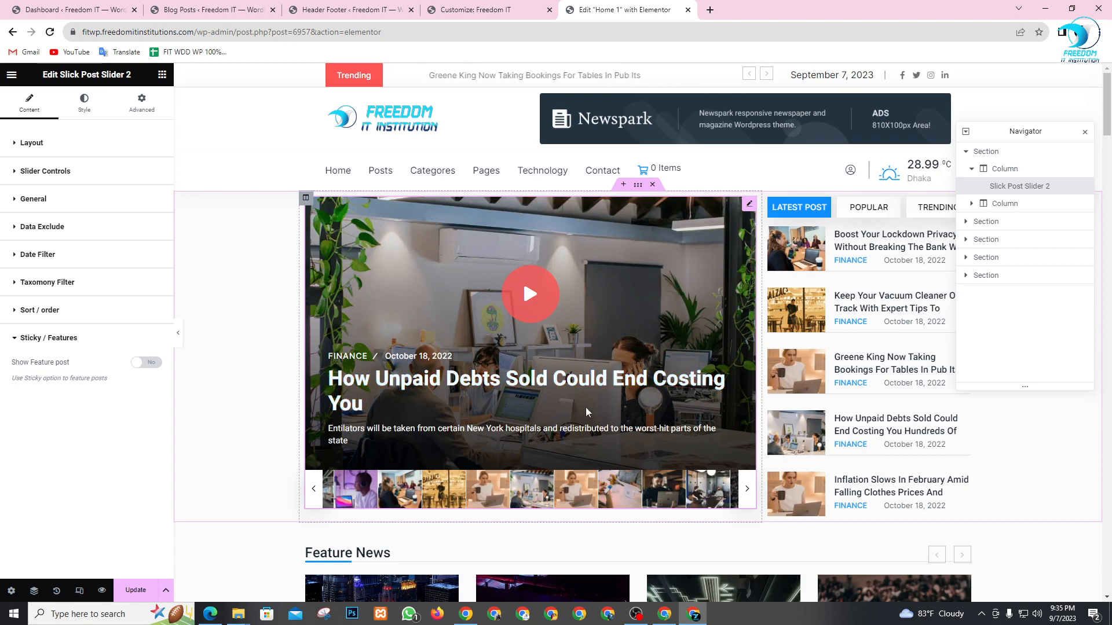
click(189, 6)
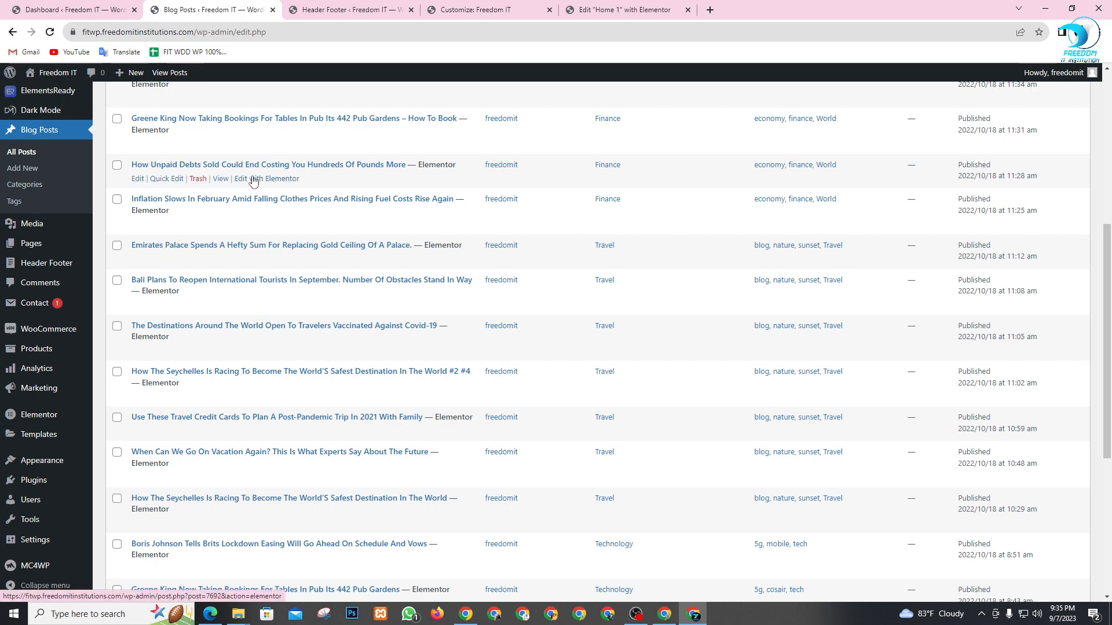
click(166, 179)
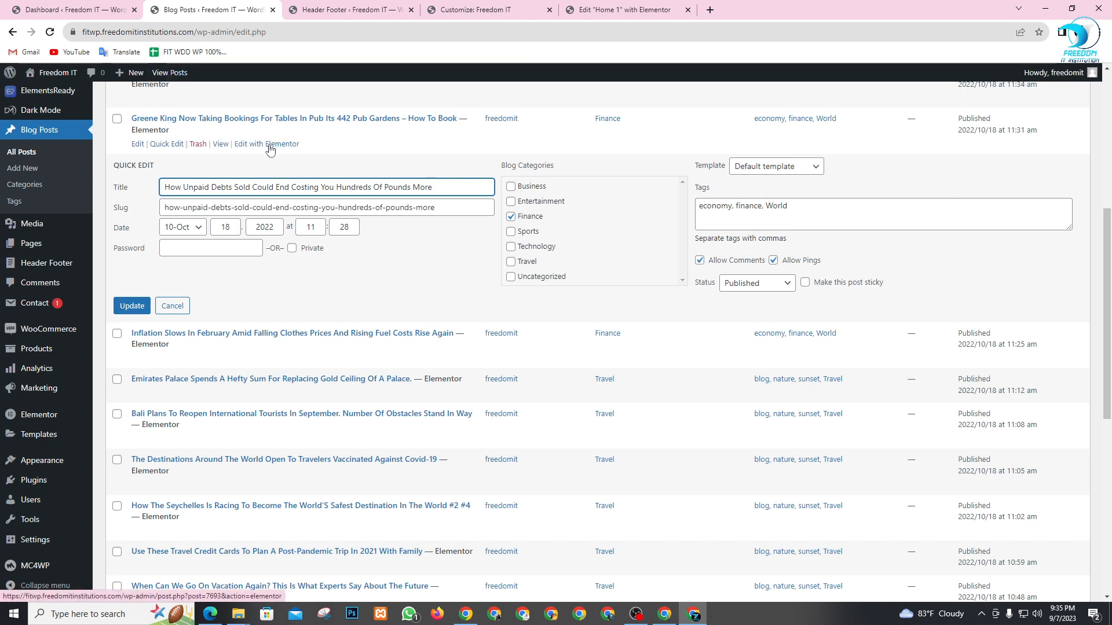
scroll(186, 300, up, 2)
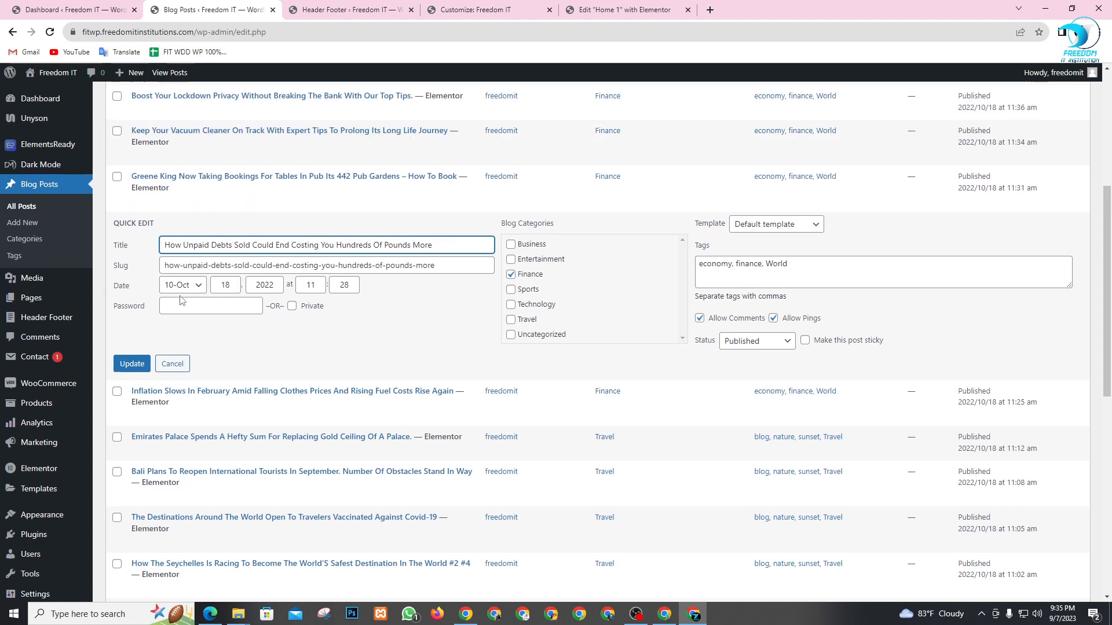
scroll(186, 260, down, 5)
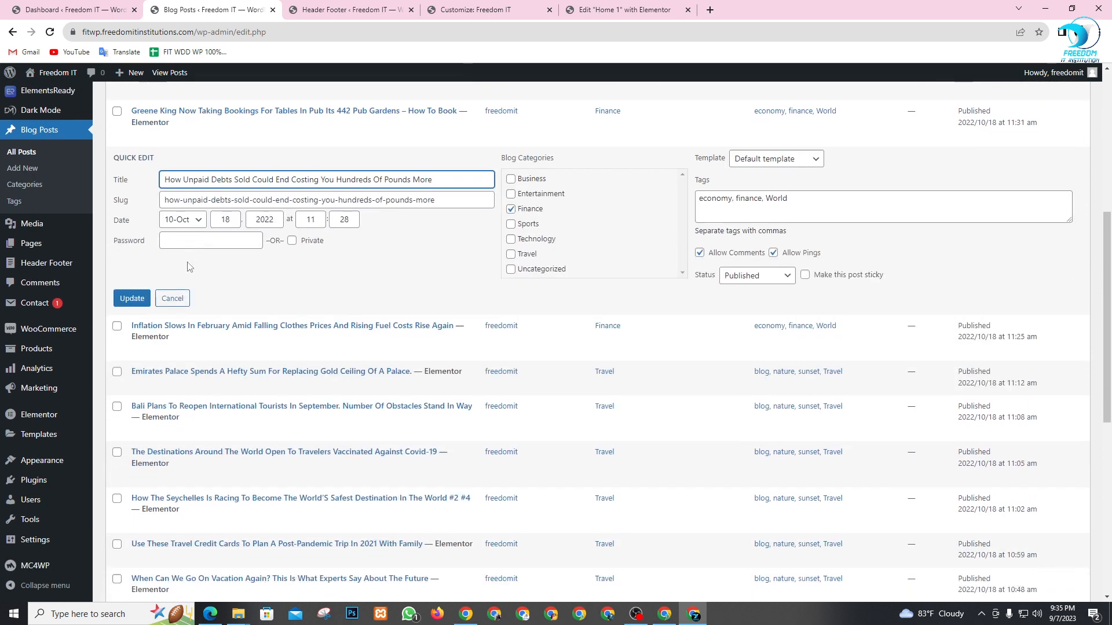
scroll(187, 272, down, 1)
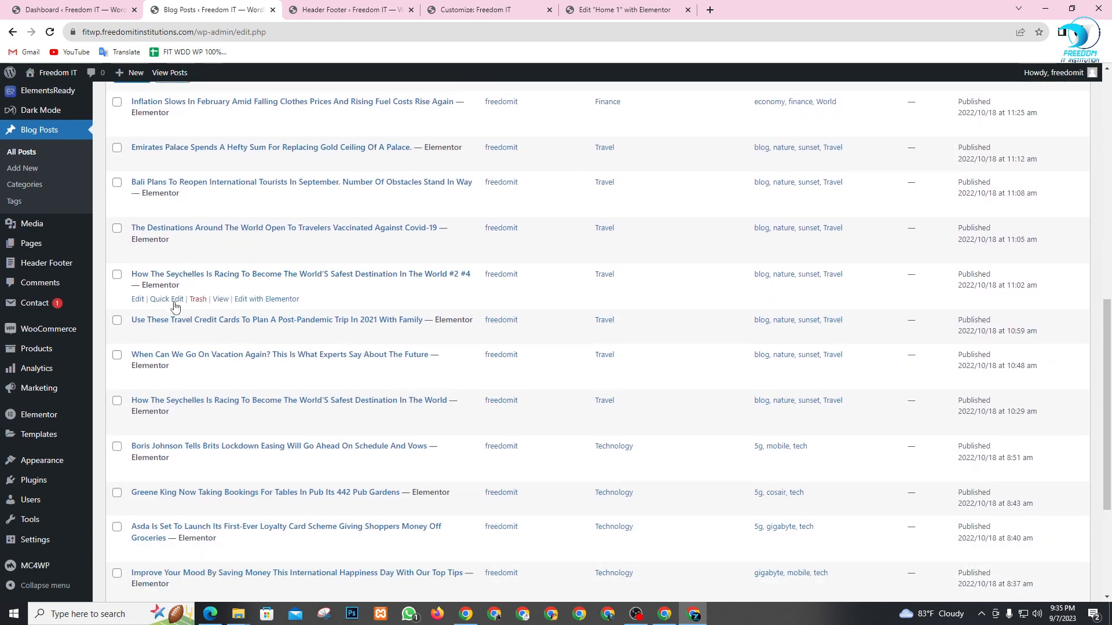
scroll(205, 320, down, 1)
scroll(208, 322, up, 6)
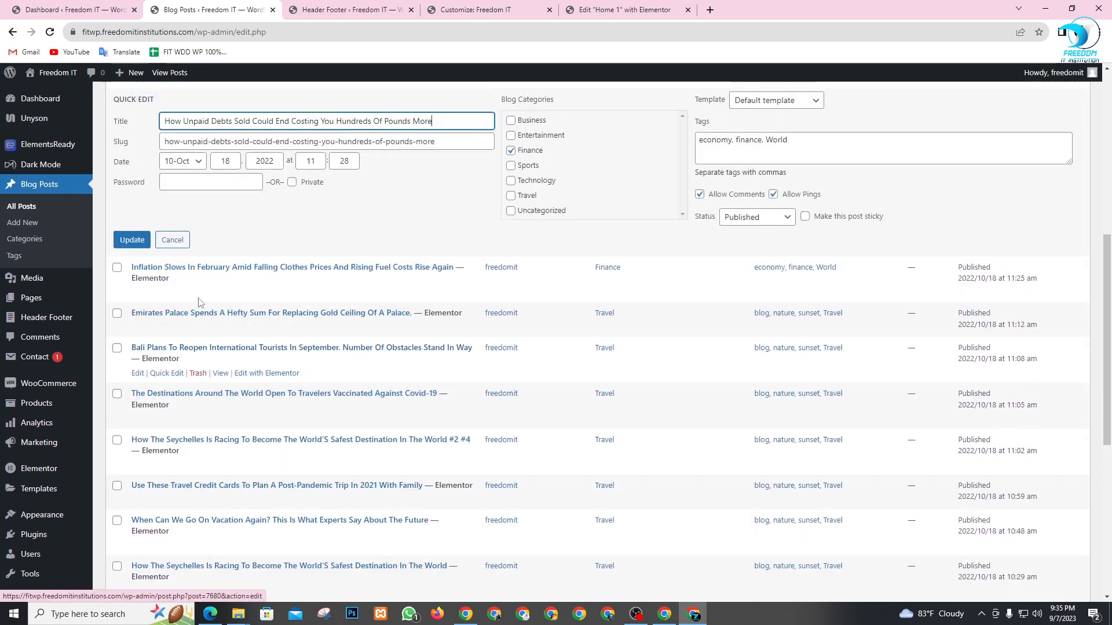
click(40, 208)
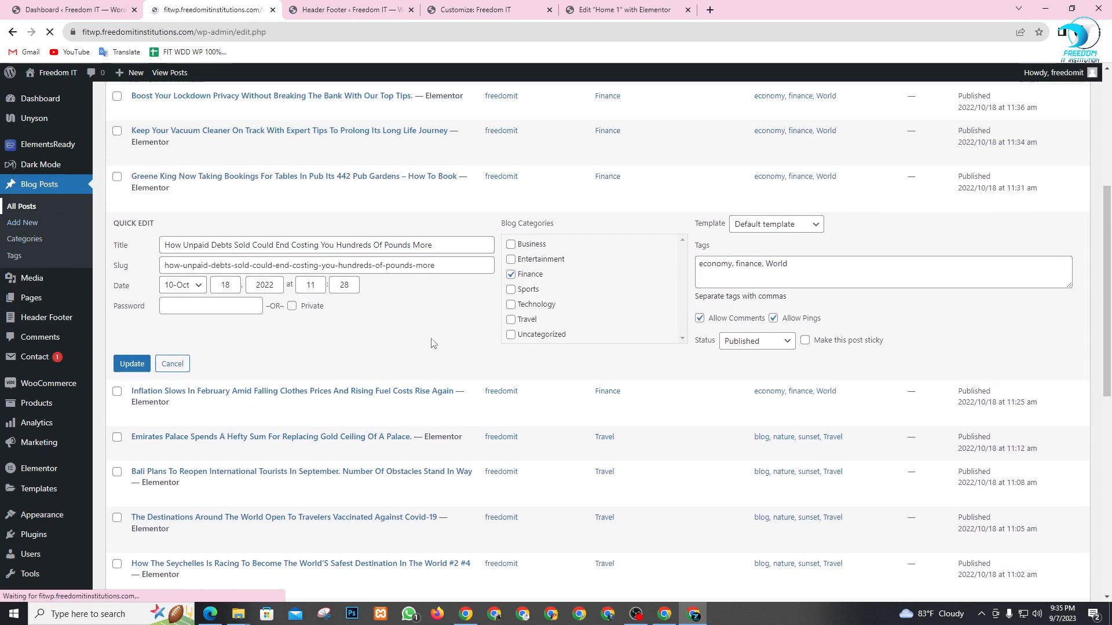
- Open the post "How Unpaid Debts Sold Could End Costing You Hundreds Of Pounds More" with Elementor in a new browser tab
scroll(246, 345, down, 3)
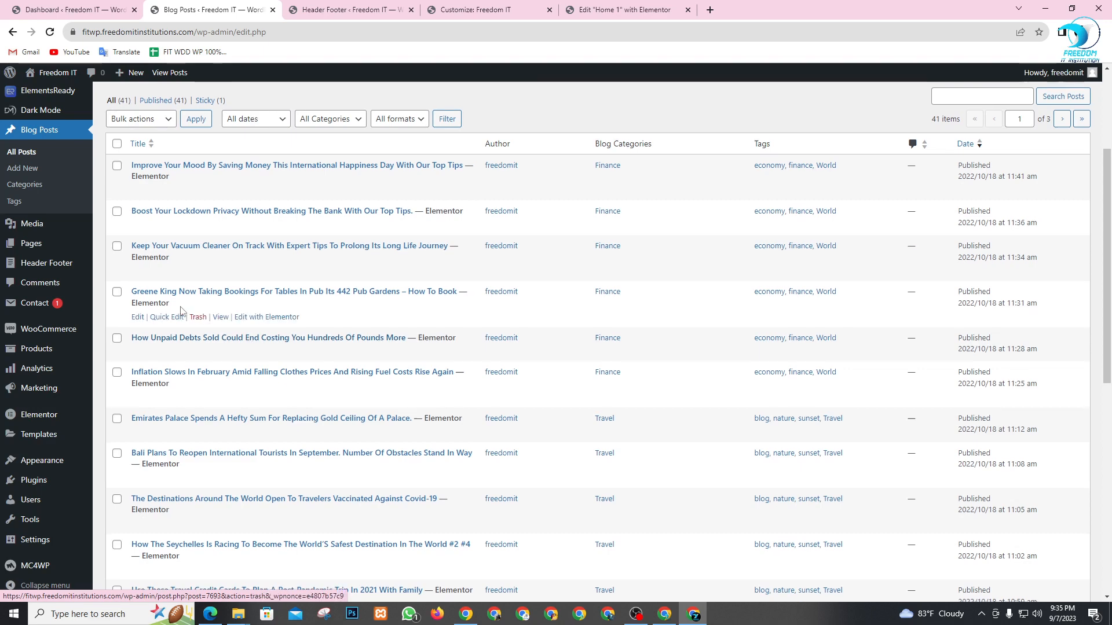
scroll(249, 343, down, 2)
right_click(252, 239)
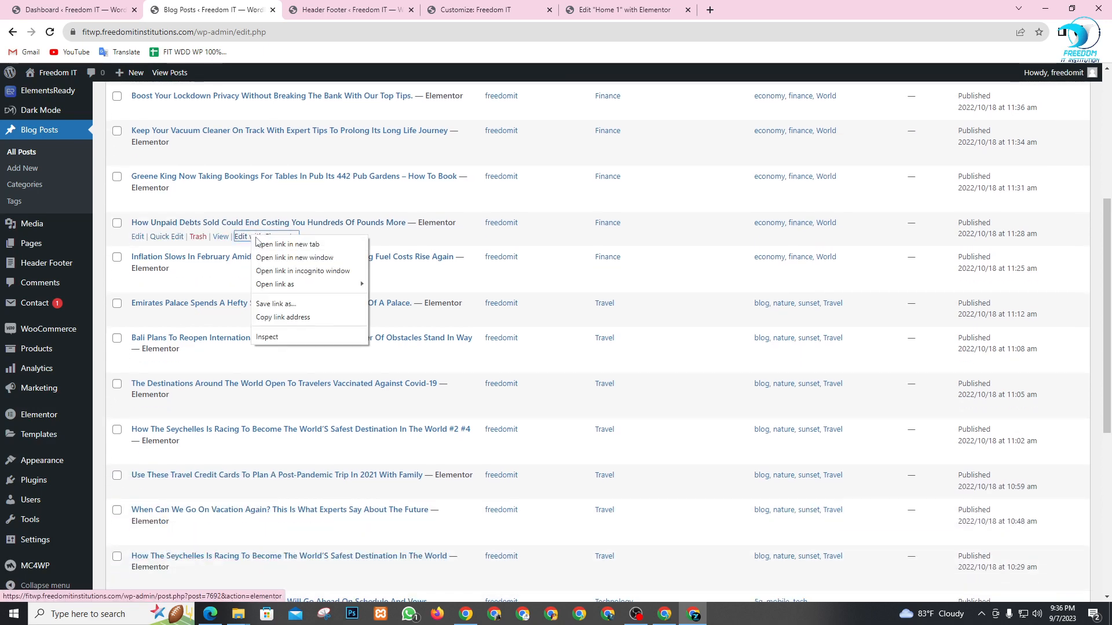
click(267, 245)
click(330, 7)
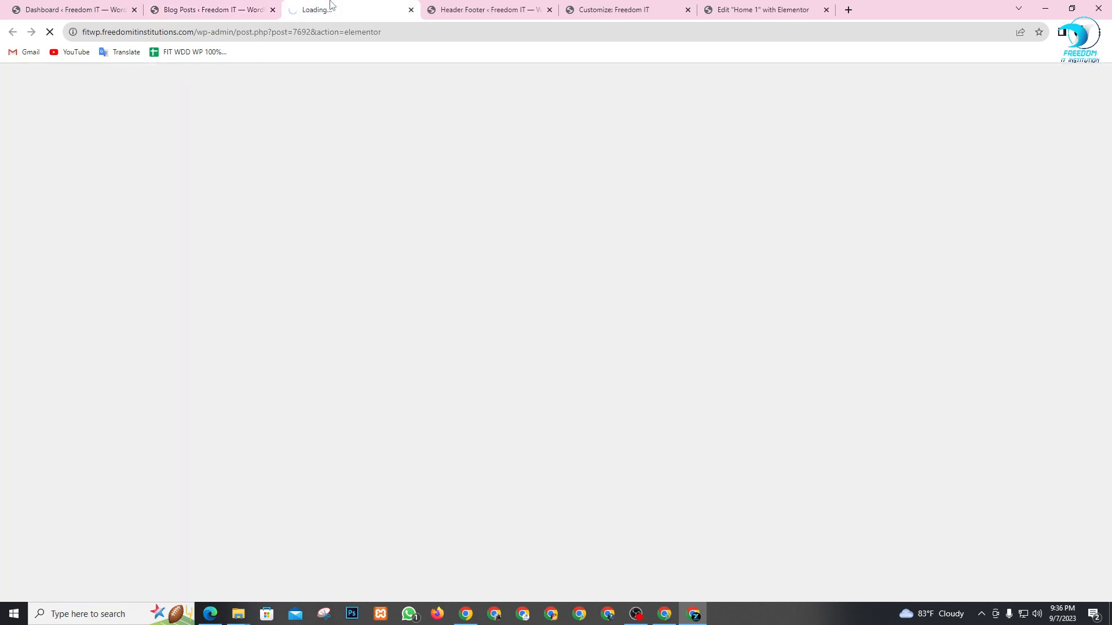
click(724, 6)
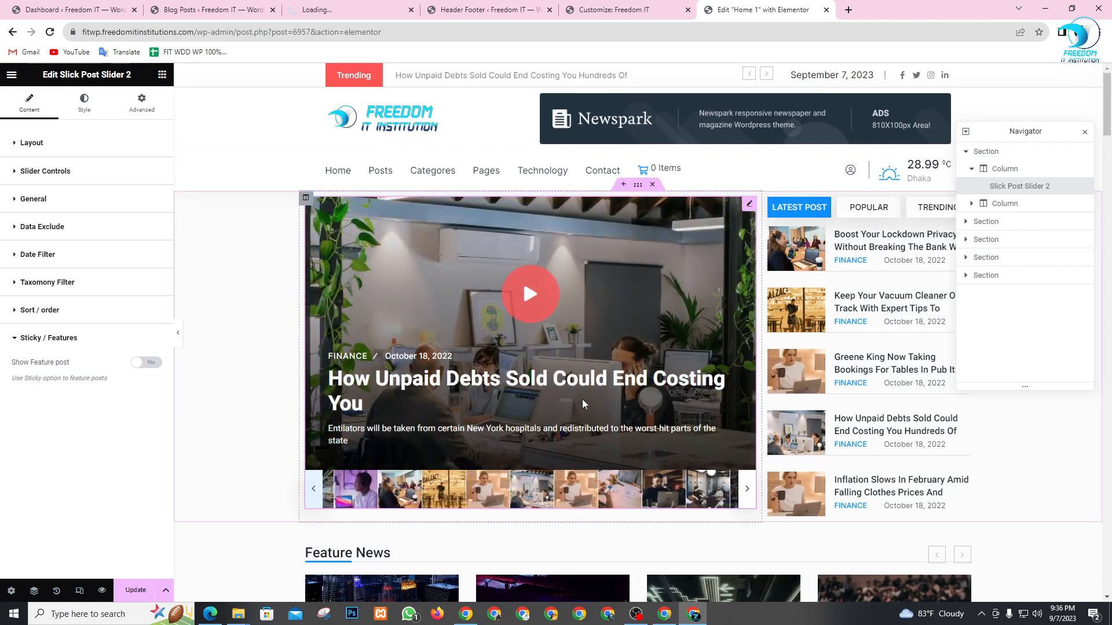
click(372, 4)
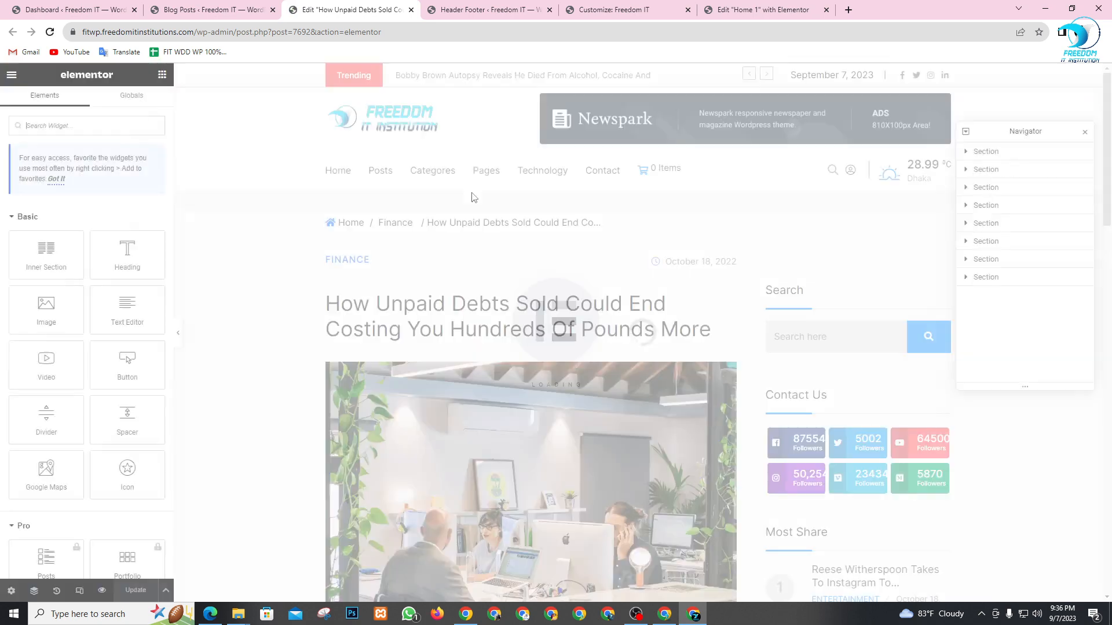
- Look through the post's page and open the Text Editor widget in its first section to review the opening paragraph
scroll(617, 286, down, 7)
scroll(598, 313, down, 5)
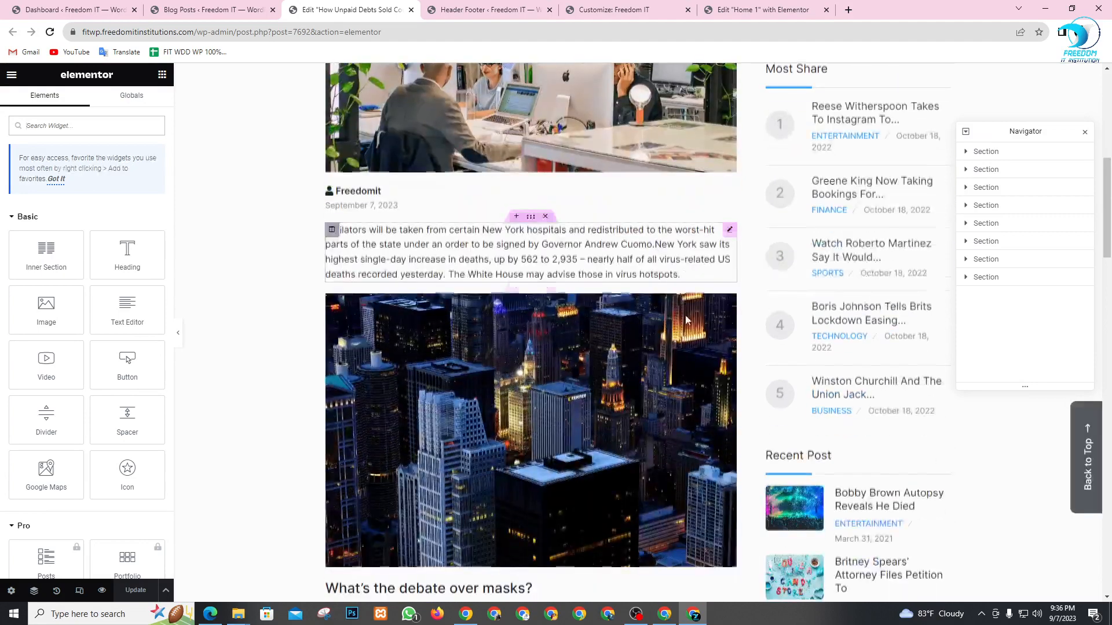
scroll(666, 290, up, 6)
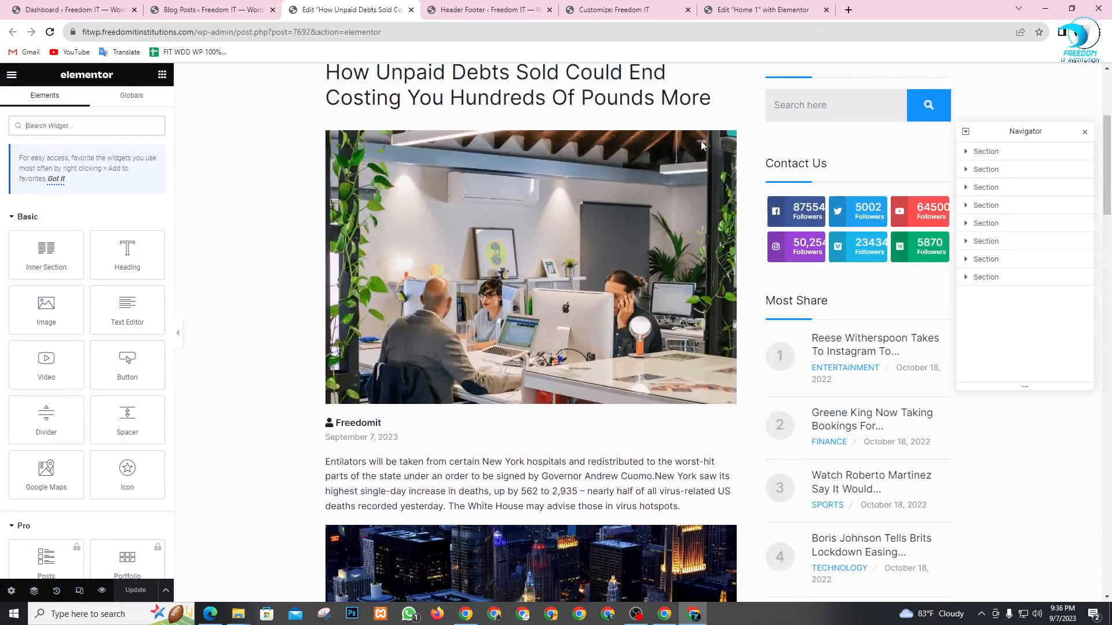
scroll(524, 330, down, 1)
scroll(498, 319, up, 1)
scroll(531, 275, up, 4)
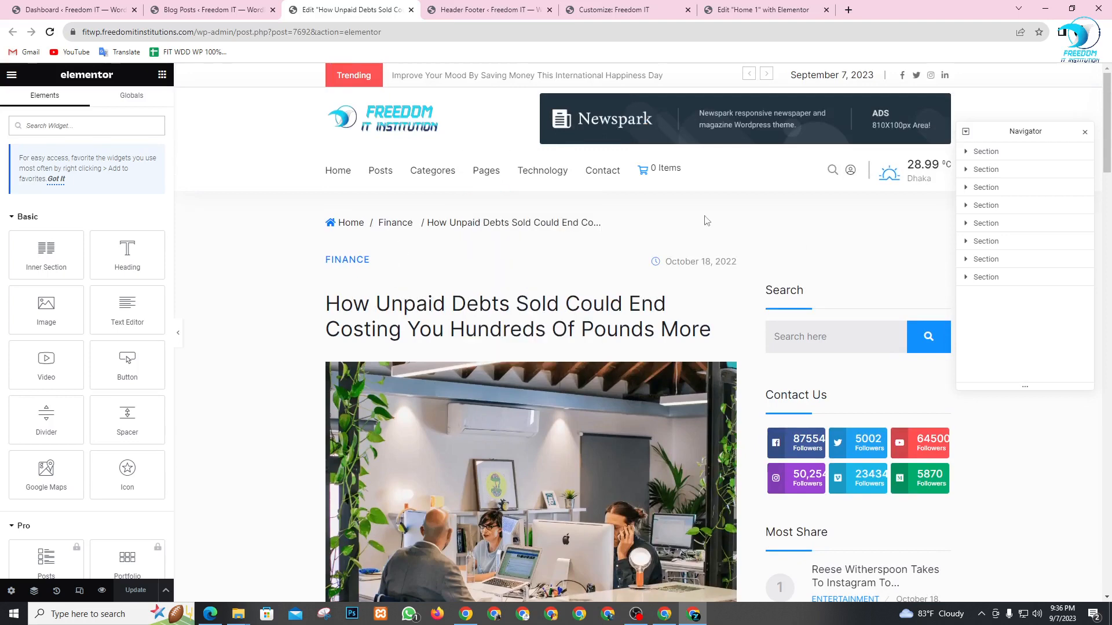
click(996, 157)
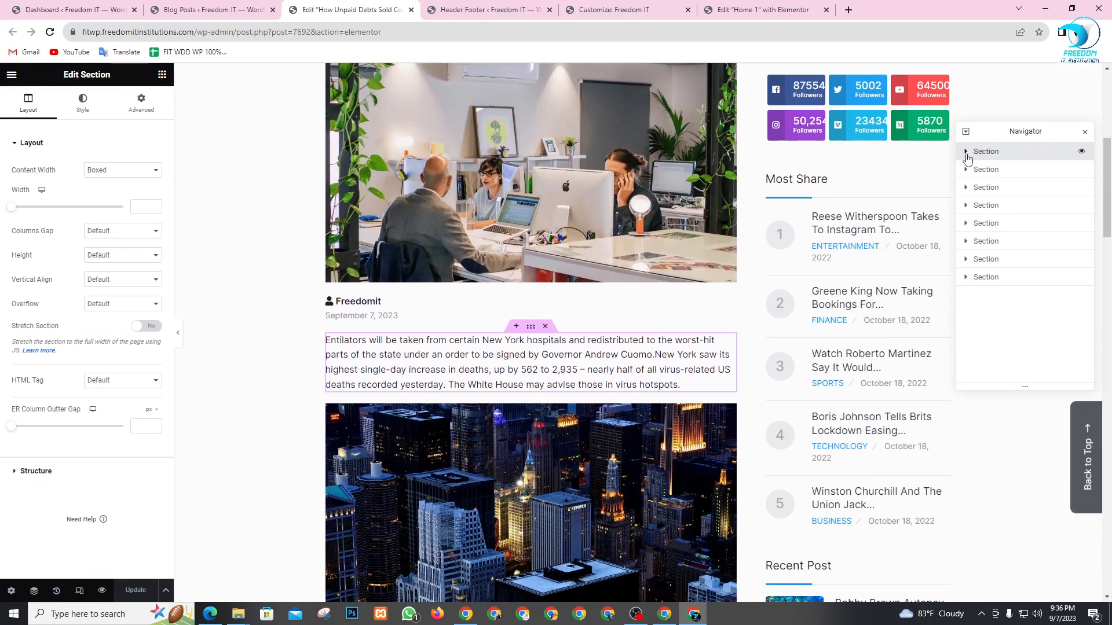
click(966, 152)
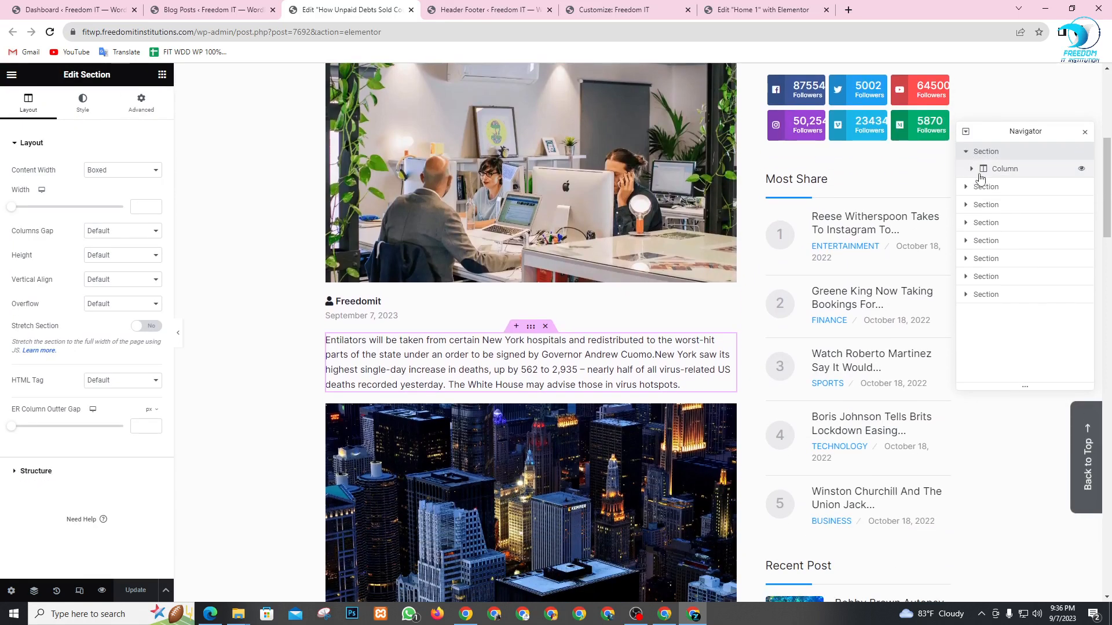
click(971, 170)
click(989, 187)
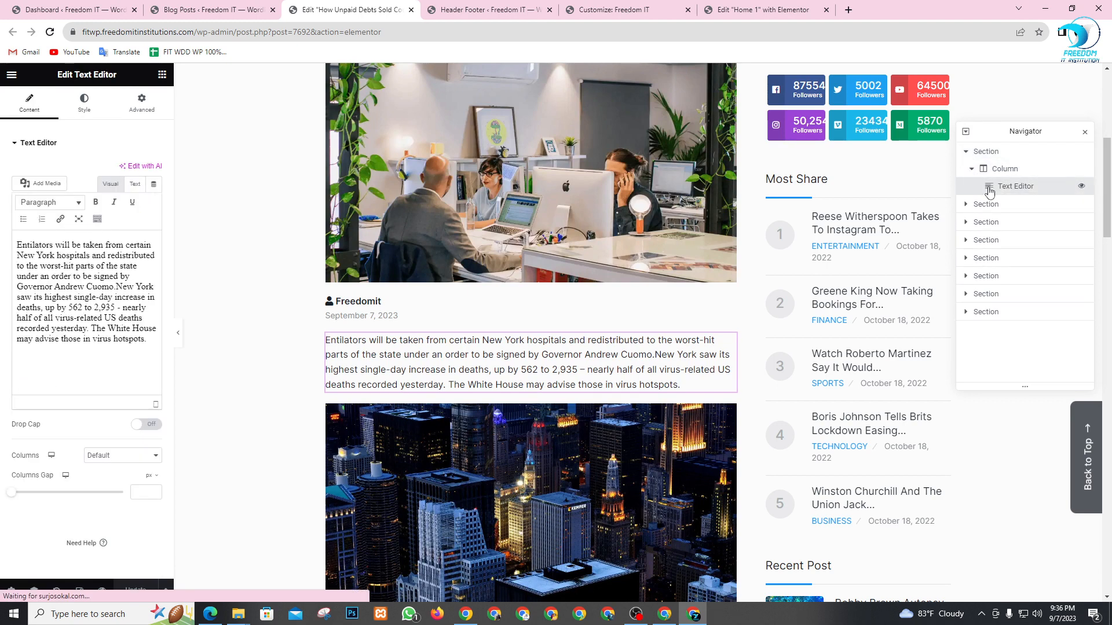
scroll(559, 262, up, 2)
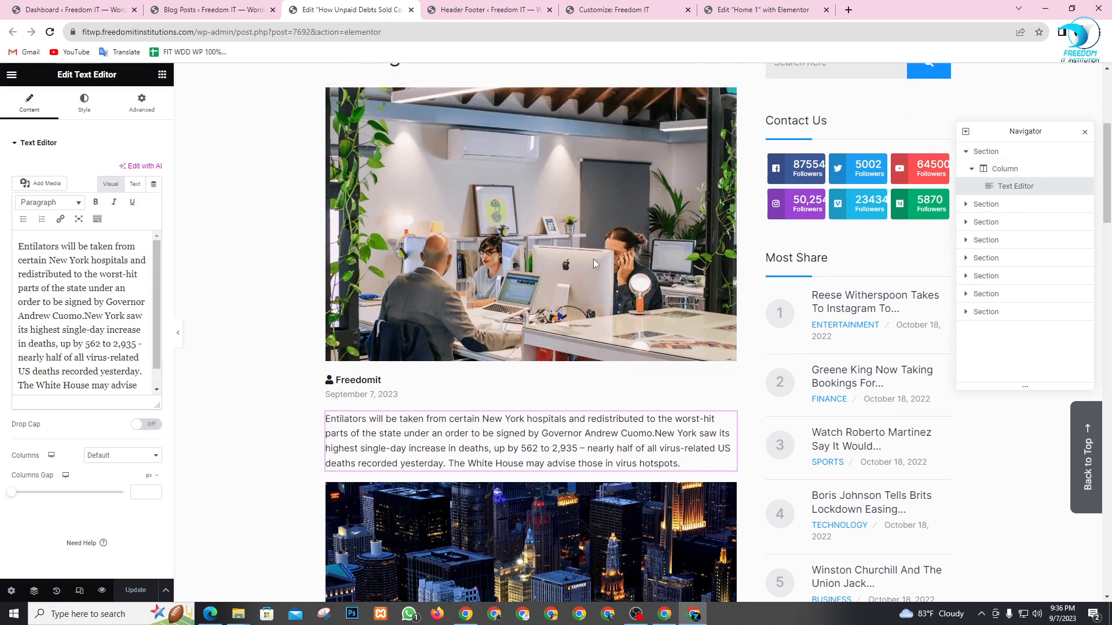
scroll(104, 275, down, 1)
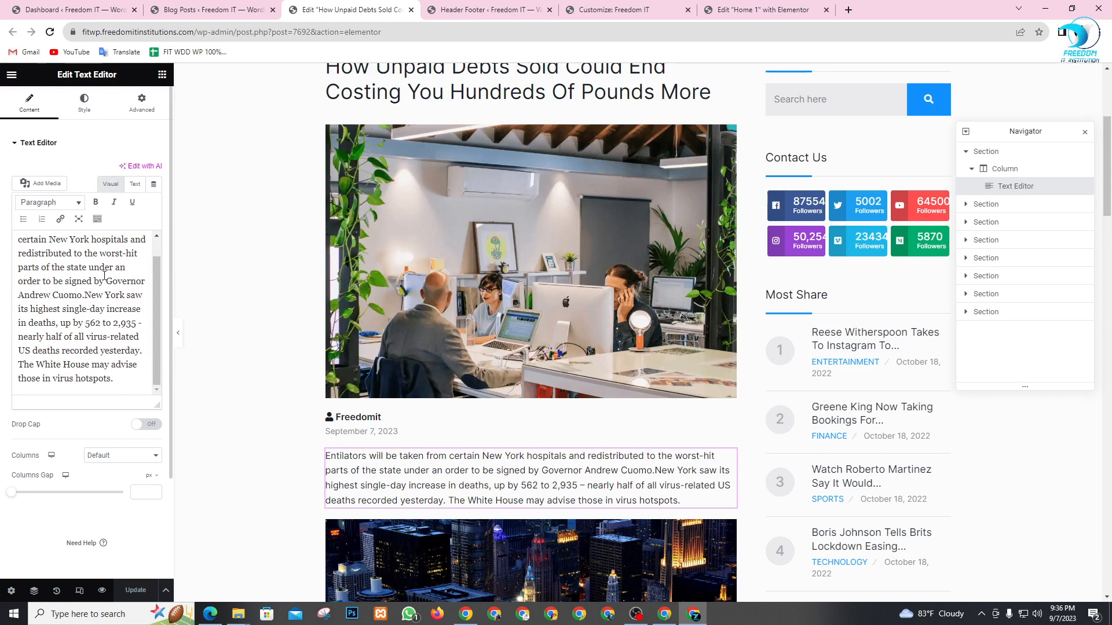
scroll(103, 347, up, 2)
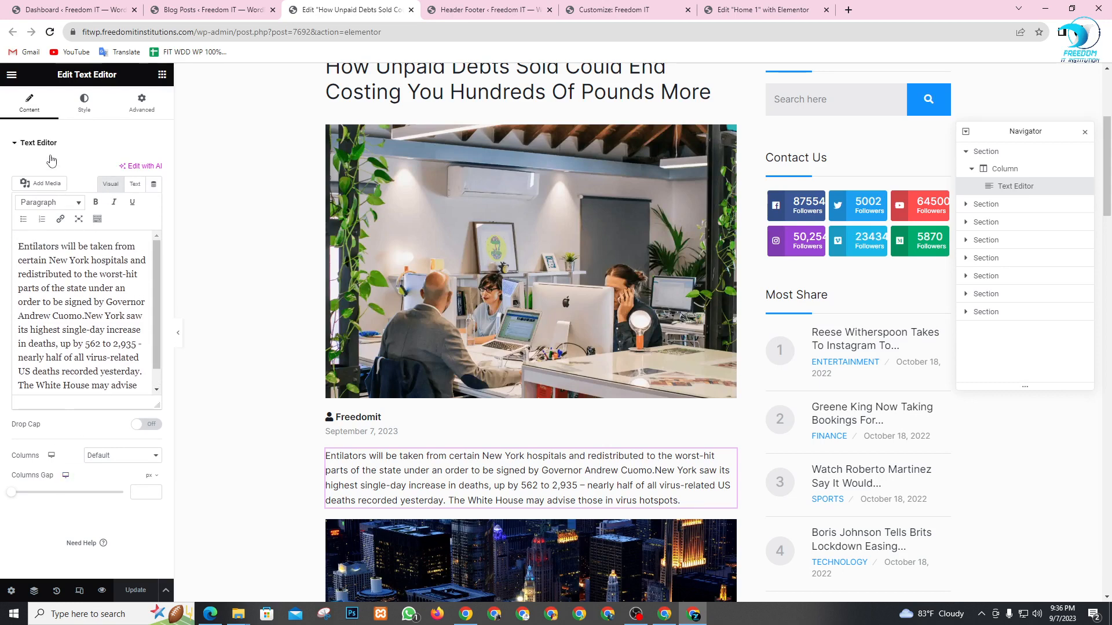
- Open the post "How Unpaid Debts Sold Could End Costing You Hundreds Of Pounds More" in the standard WordPress edit screen in a new browser tab
scroll(89, 307, down, 1)
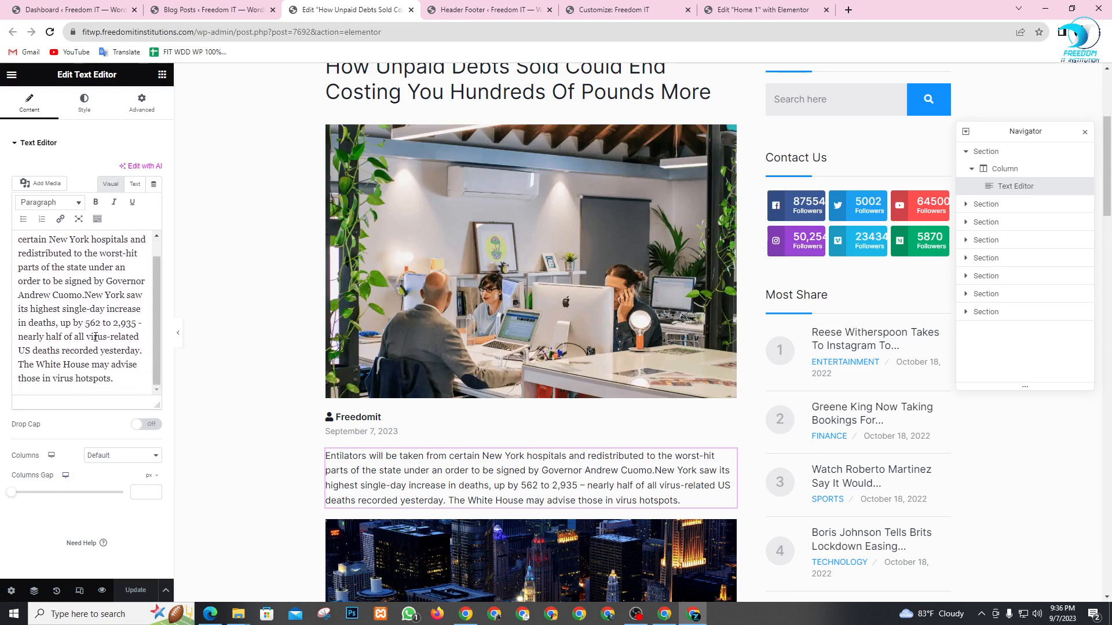
scroll(94, 346, up, 1)
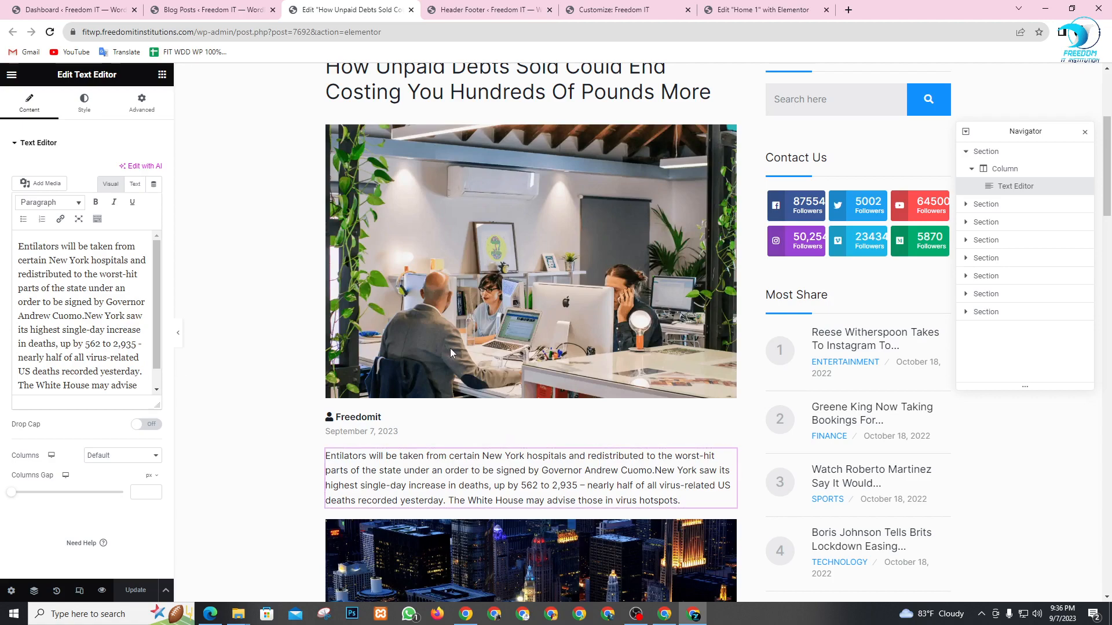
scroll(603, 293, up, 5)
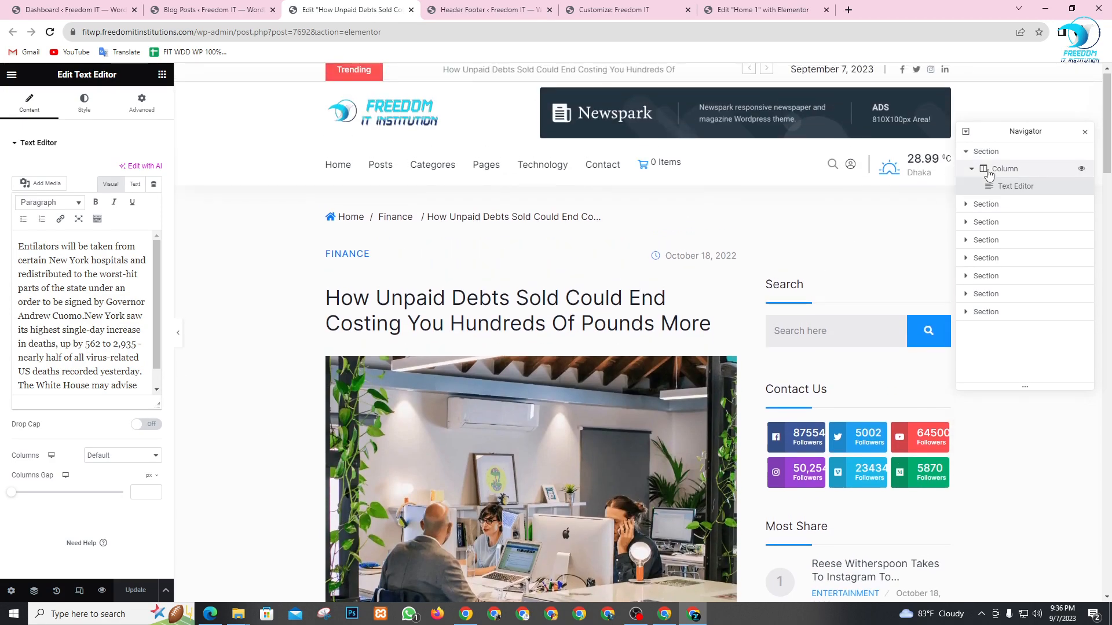
click(224, 3)
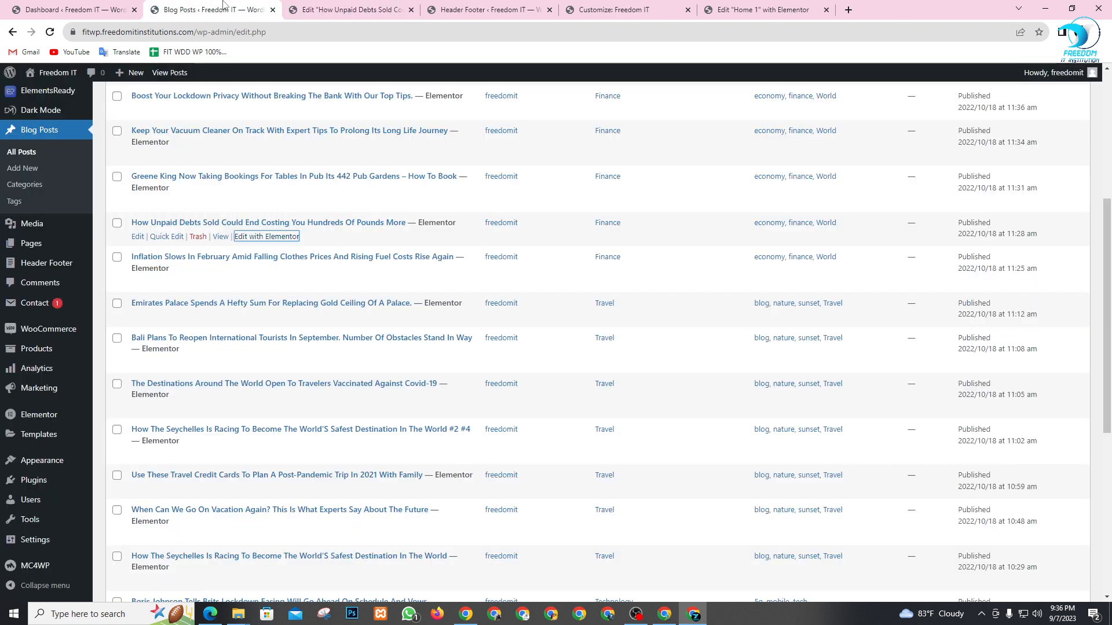
right_click(137, 239)
click(146, 244)
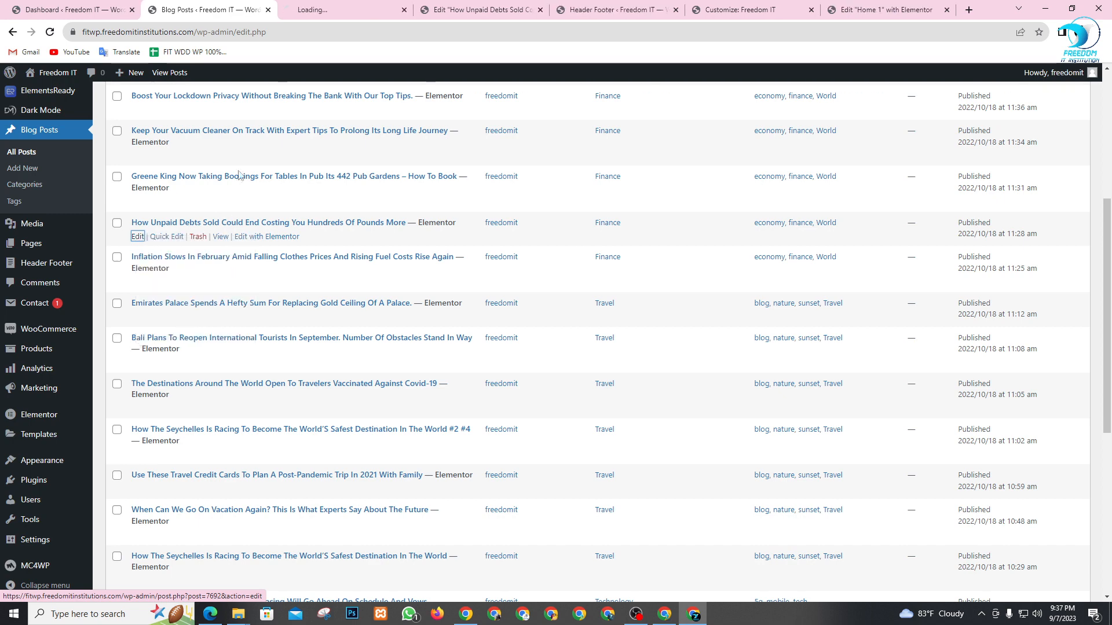
click(326, 6)
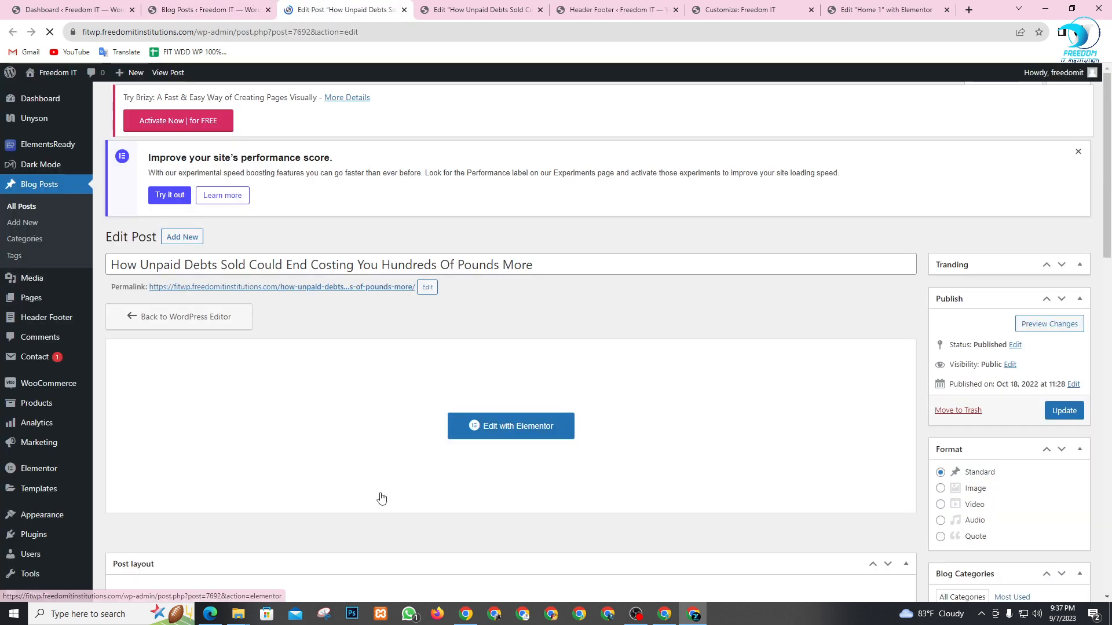
- Upload "How to Make a PERSONAL PORTFOLIO WordPress Website.jpg" from the Downloads folder as a replacement for the post's featured image
scroll(777, 340, down, 10)
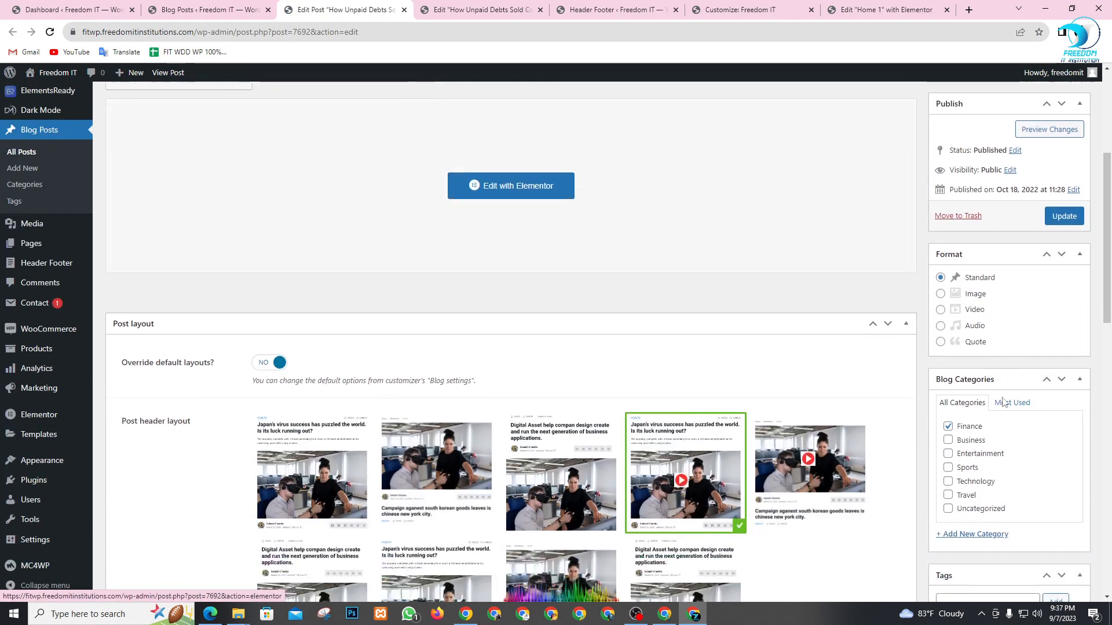
scroll(1005, 397, down, 8)
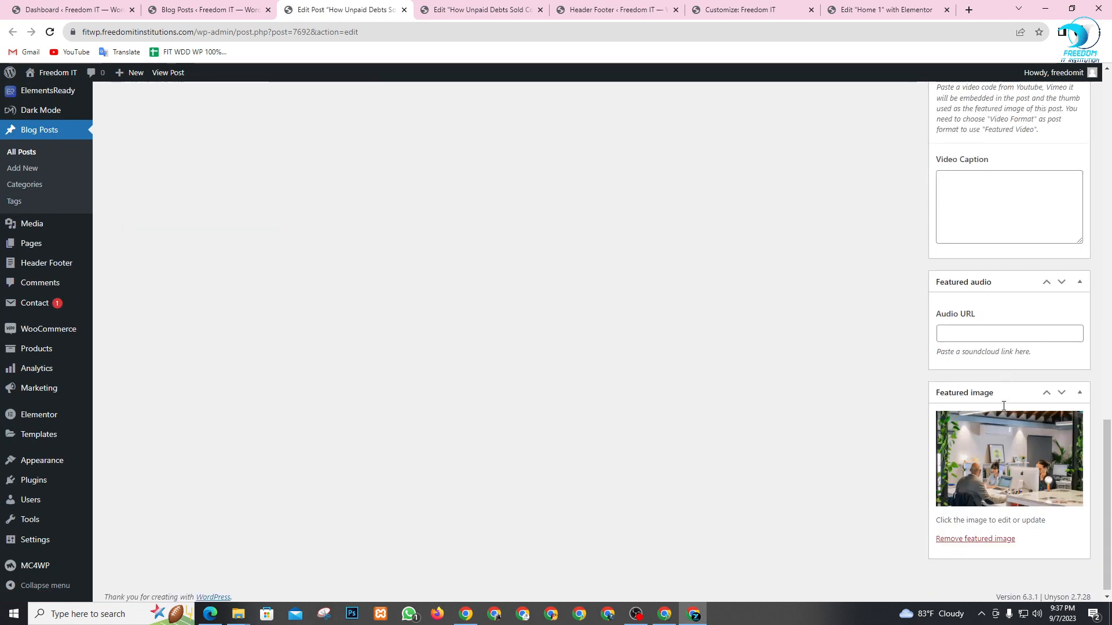
click(1014, 471)
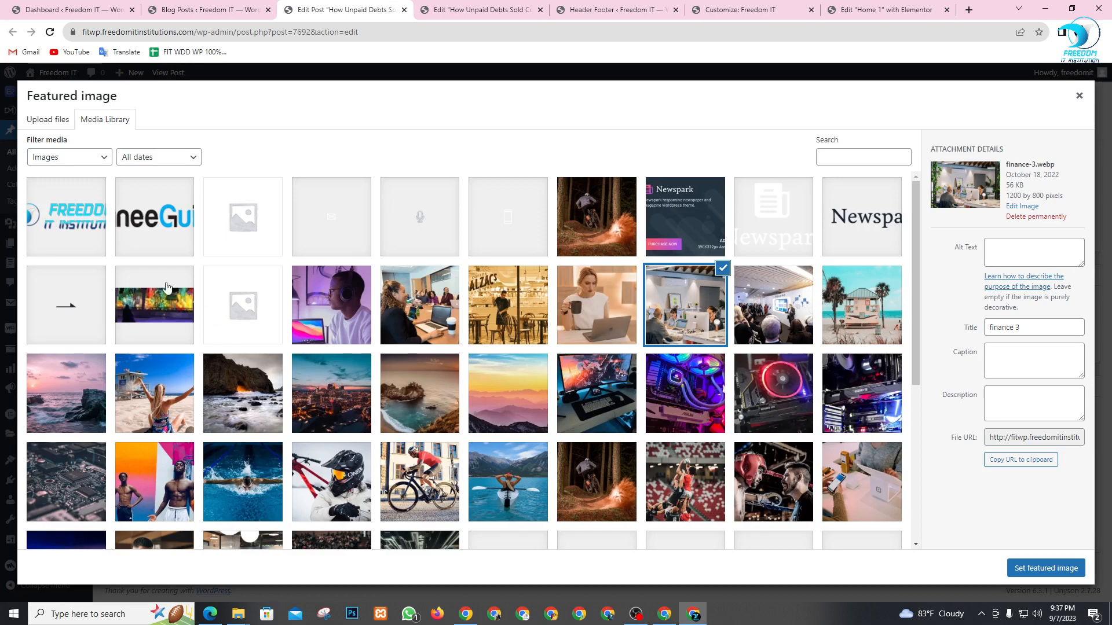
click(54, 126)
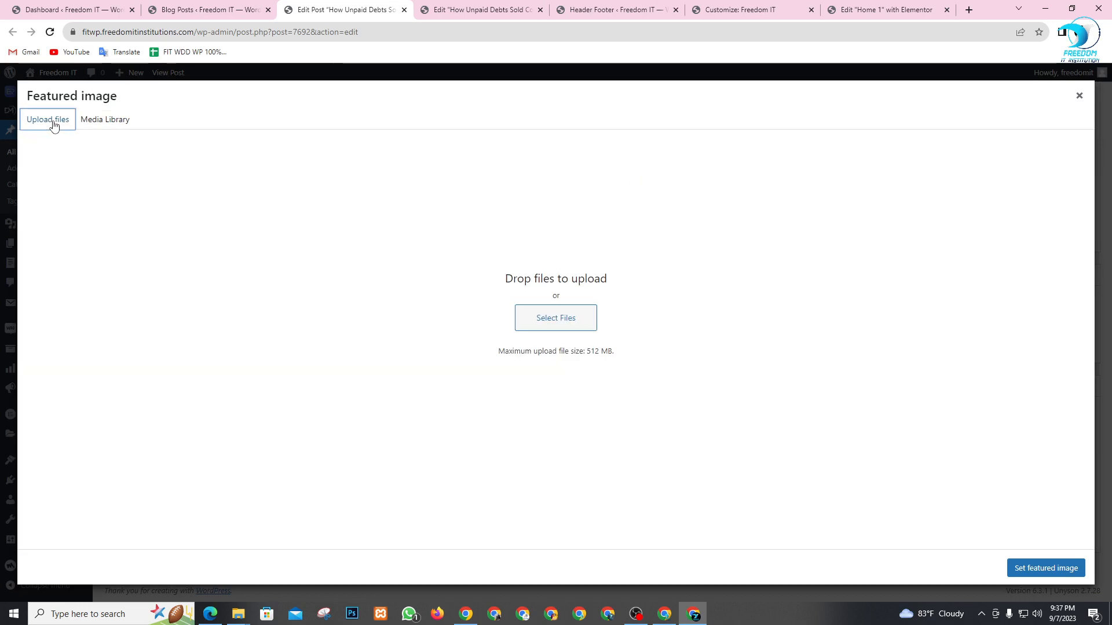
click(573, 325)
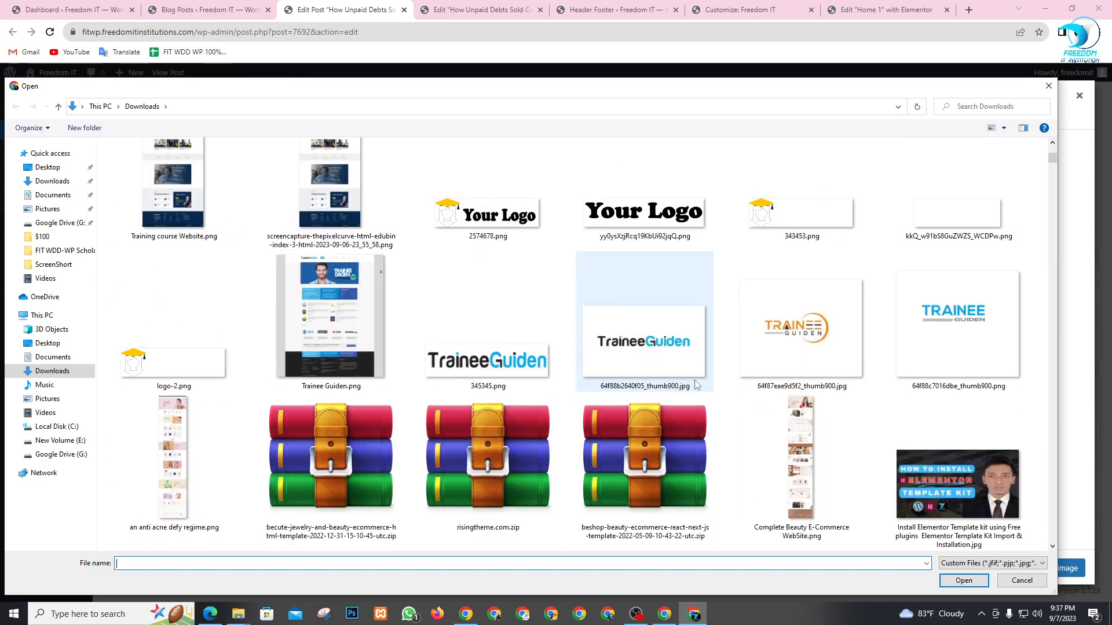
scroll(791, 376, down, 5)
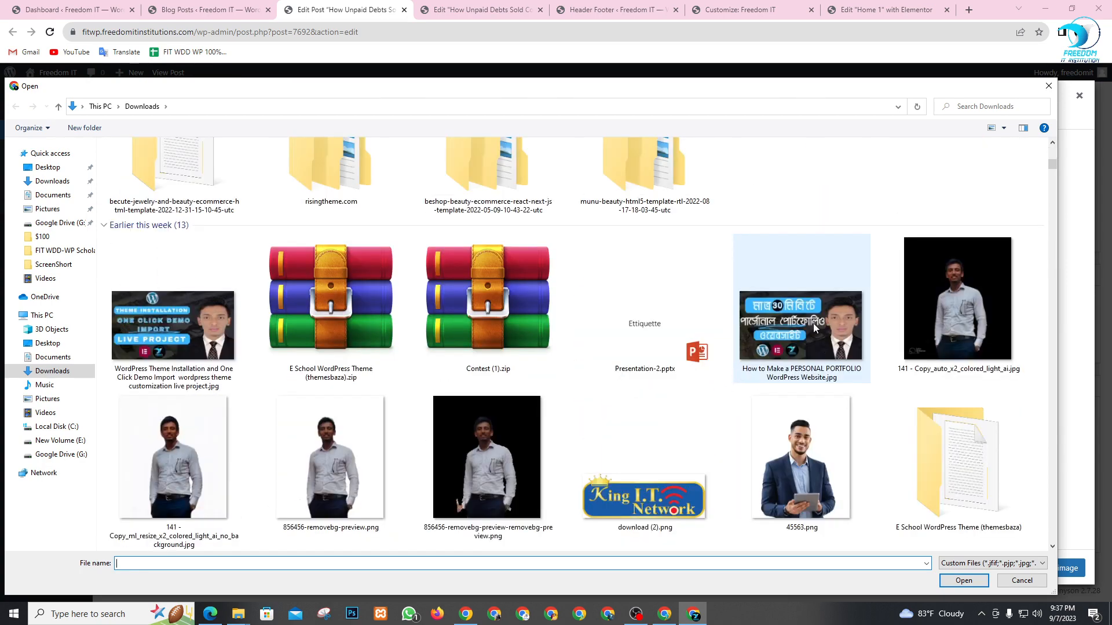
click(783, 329)
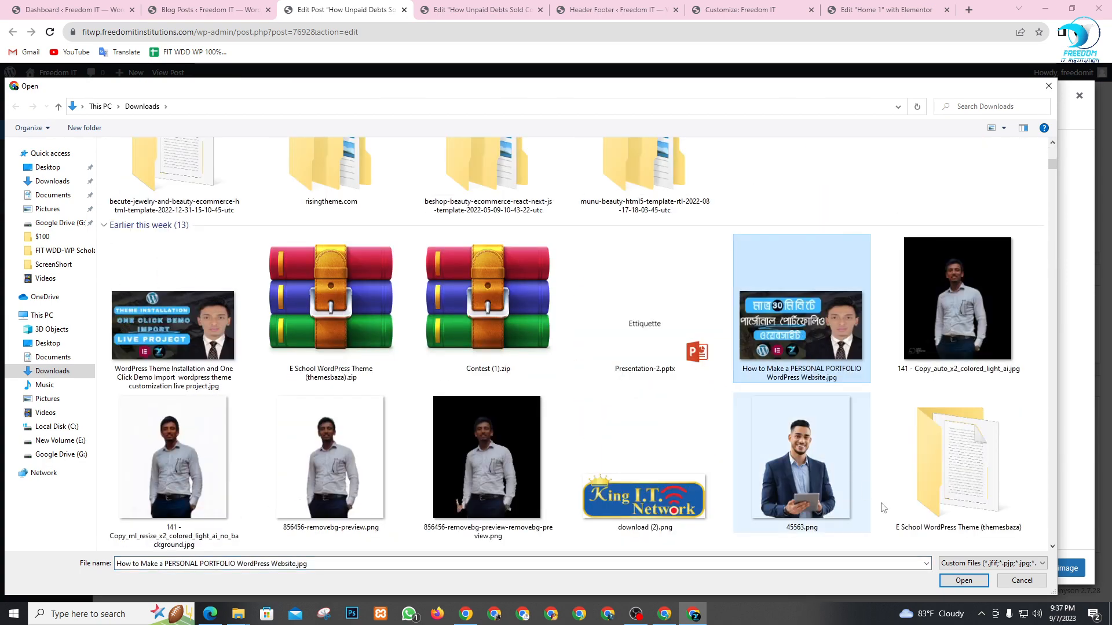
click(964, 581)
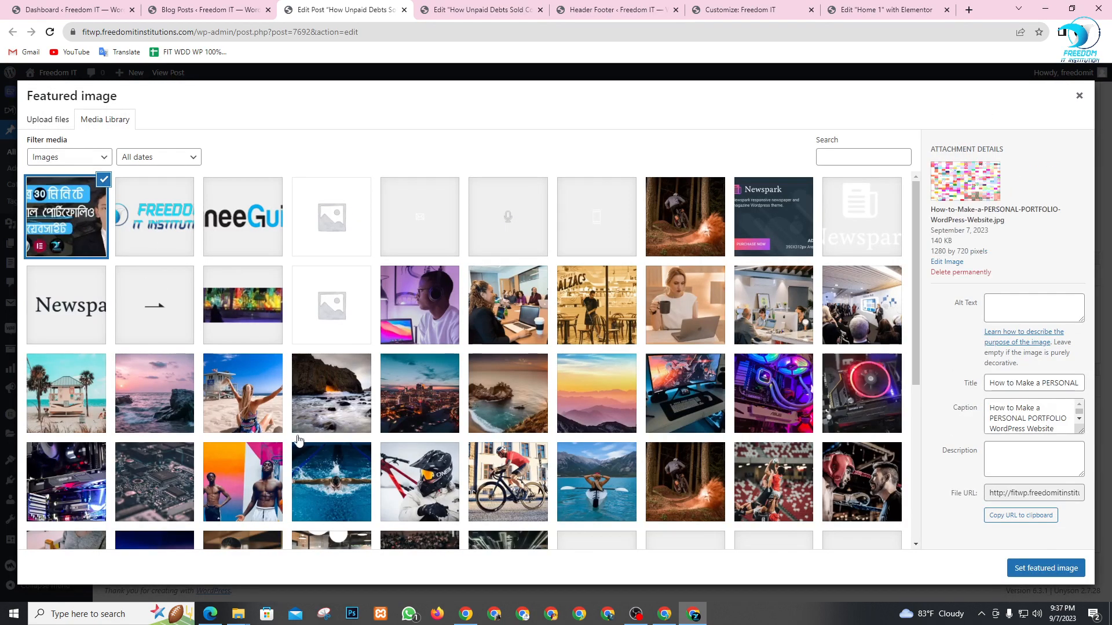
- Set the uploaded picture as the post's featured image and update the post
click(1028, 569)
scroll(1031, 188, up, 15)
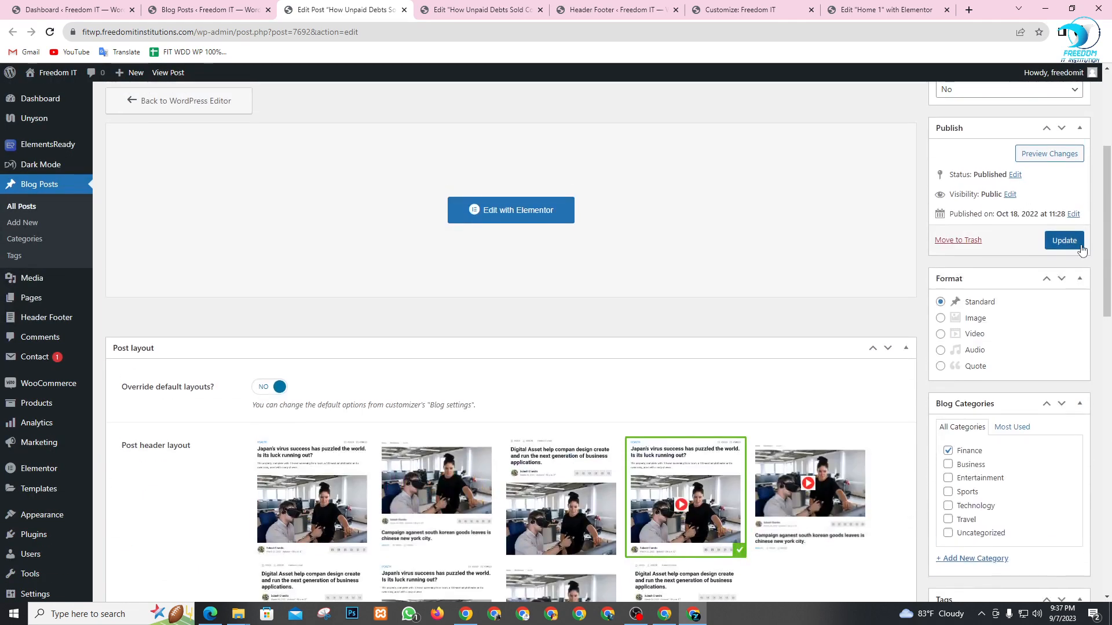
click(1064, 241)
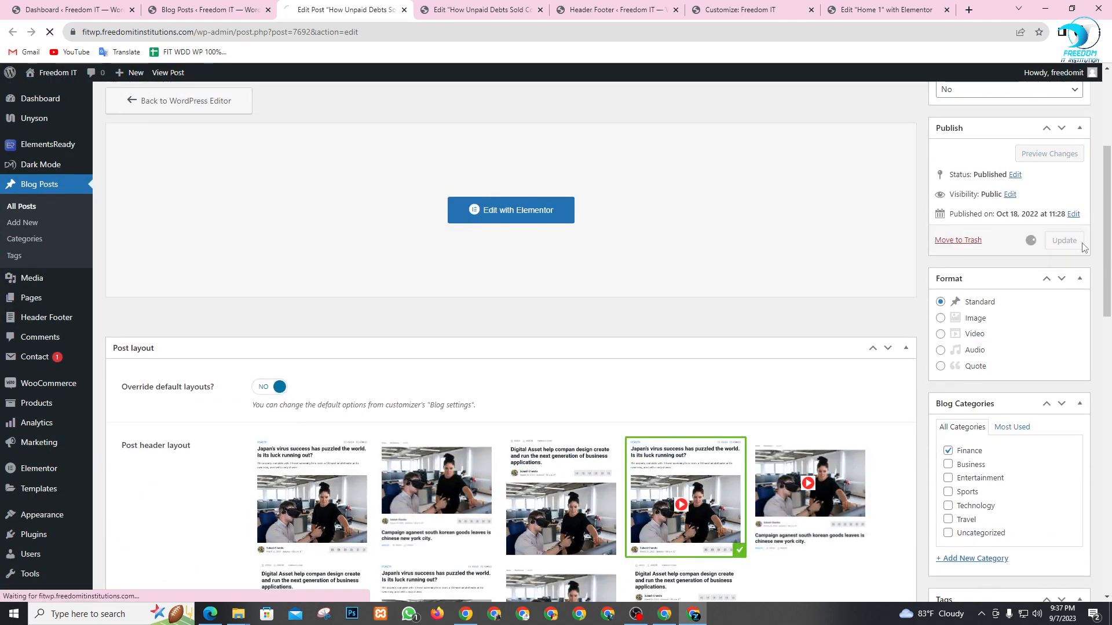
- Open the live home page in a new browser tab and check the edited post's slide in the main slider
click(880, 10)
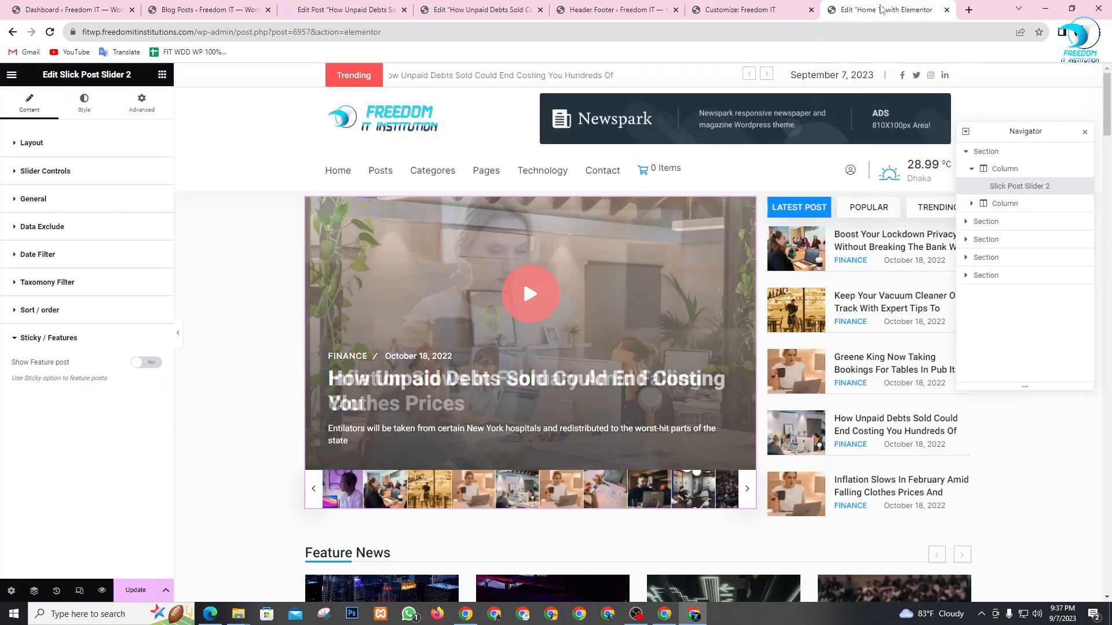
click(724, 10)
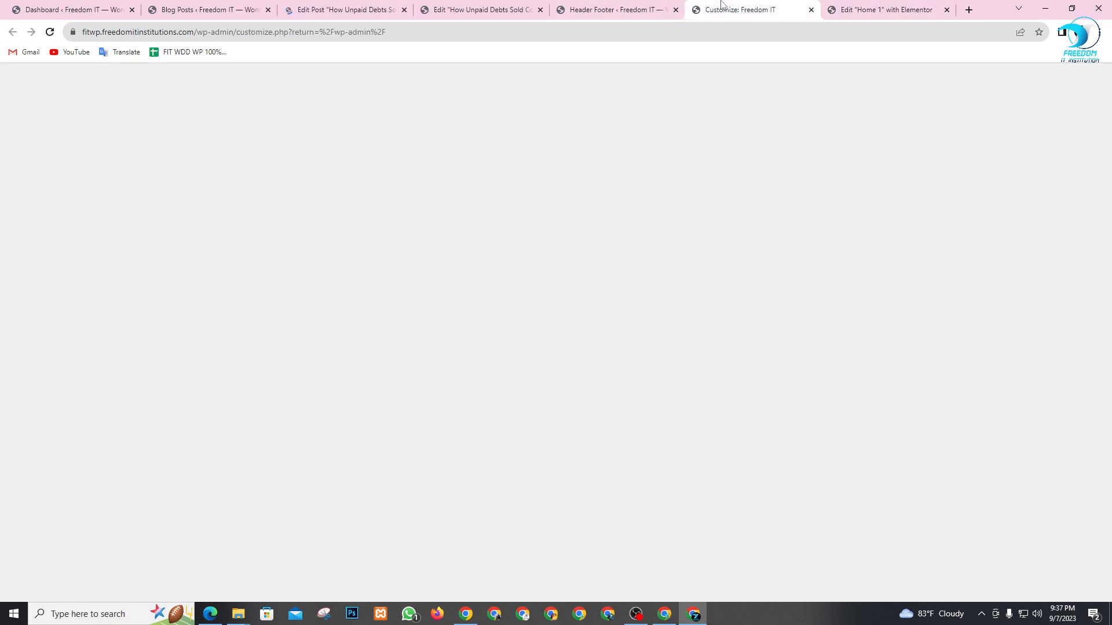
click(603, 10)
click(868, 10)
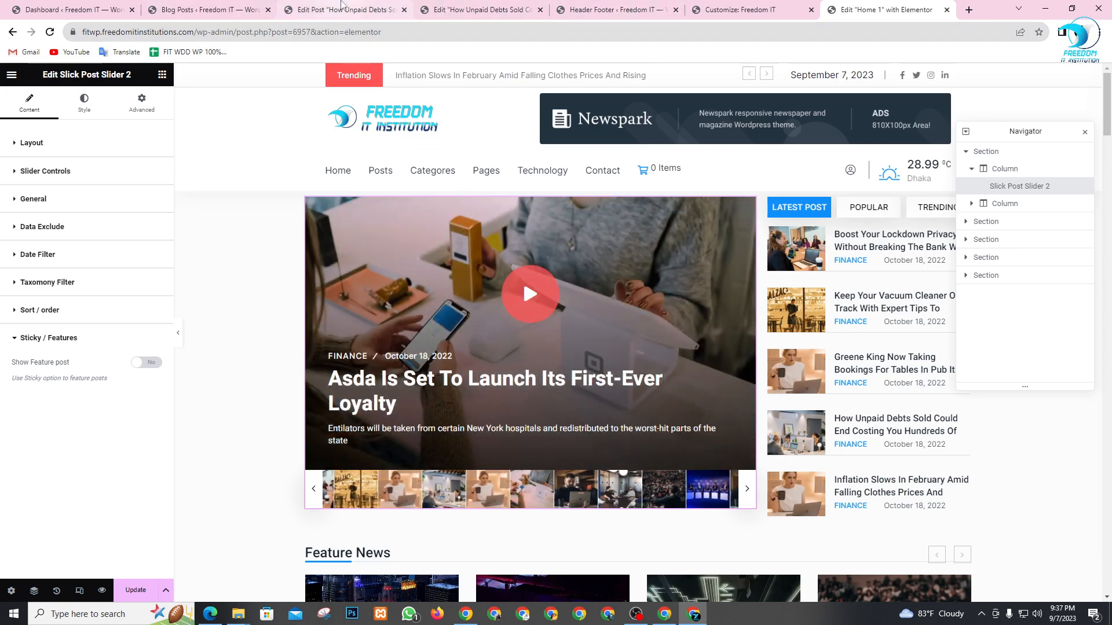
click(347, 10)
right_click(48, 96)
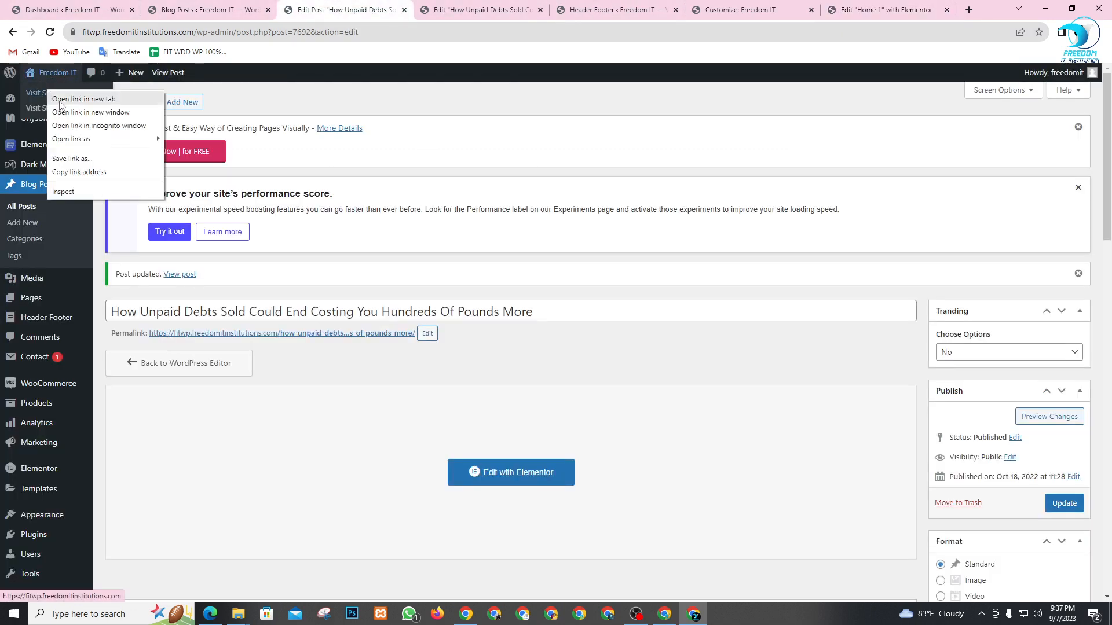
click(76, 101)
click(444, 5)
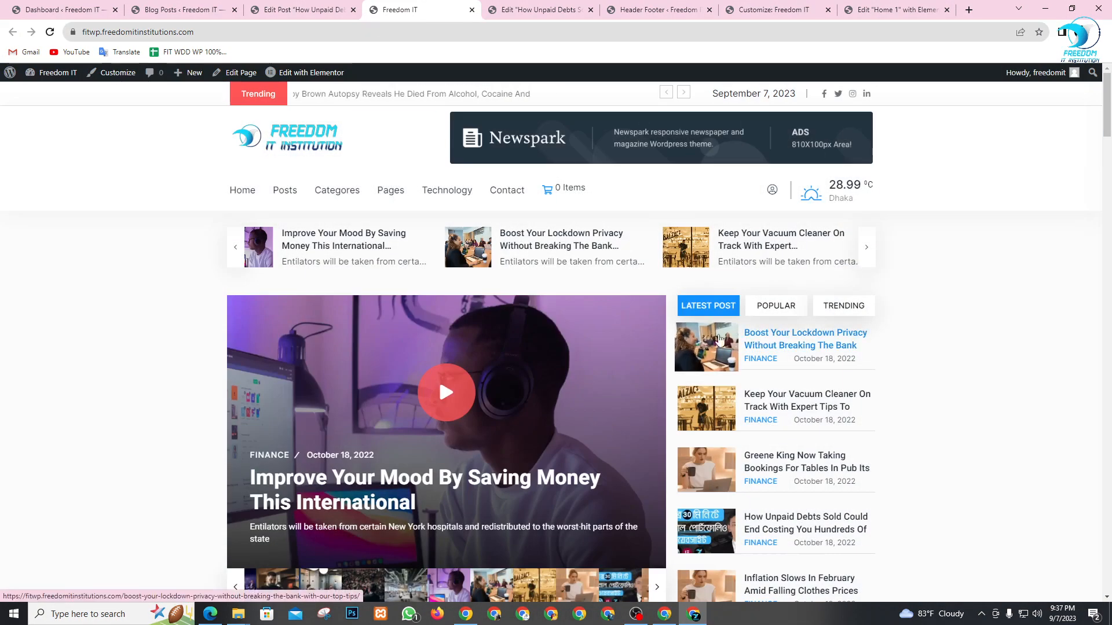
scroll(719, 339, down, 2)
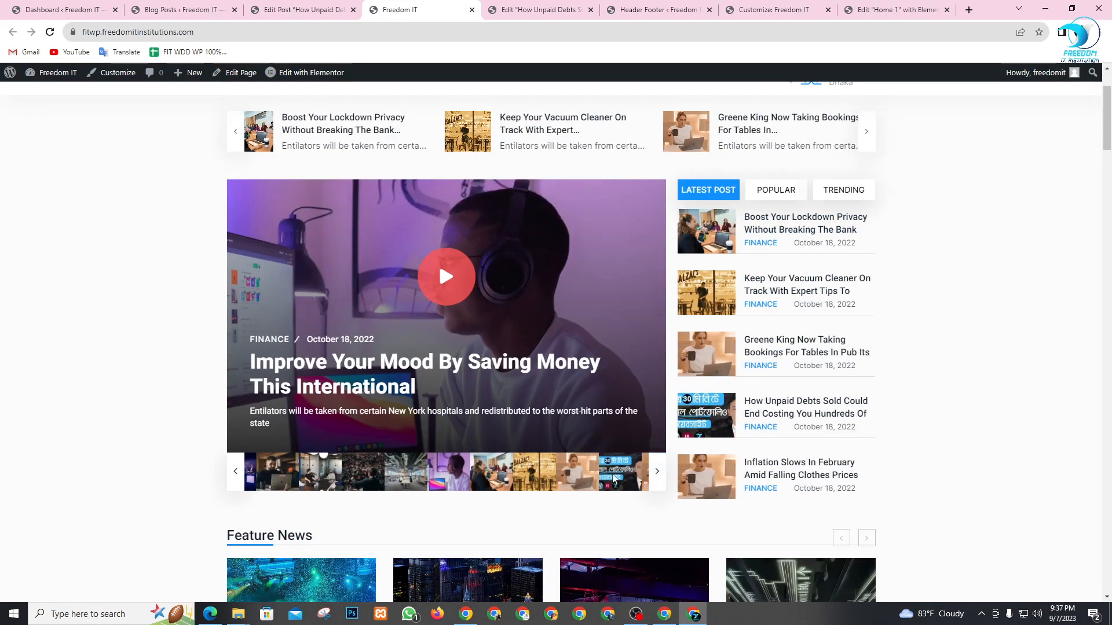
click(614, 479)
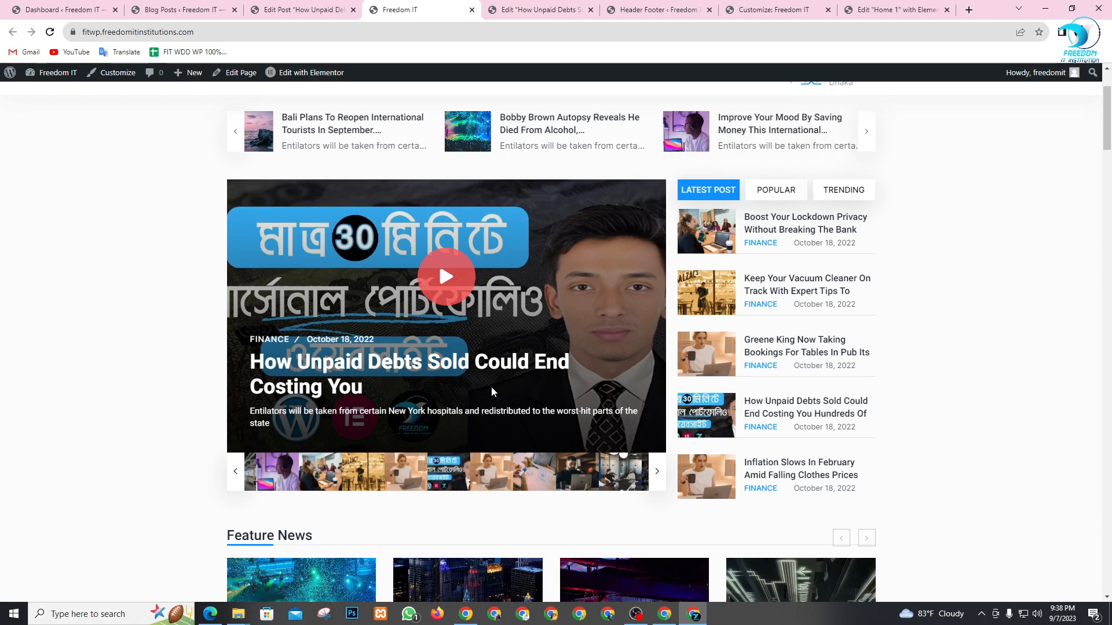
- Replace "How Unpaid" with "Boom & Cool" at the start of the post's title and update the post
click(523, 10)
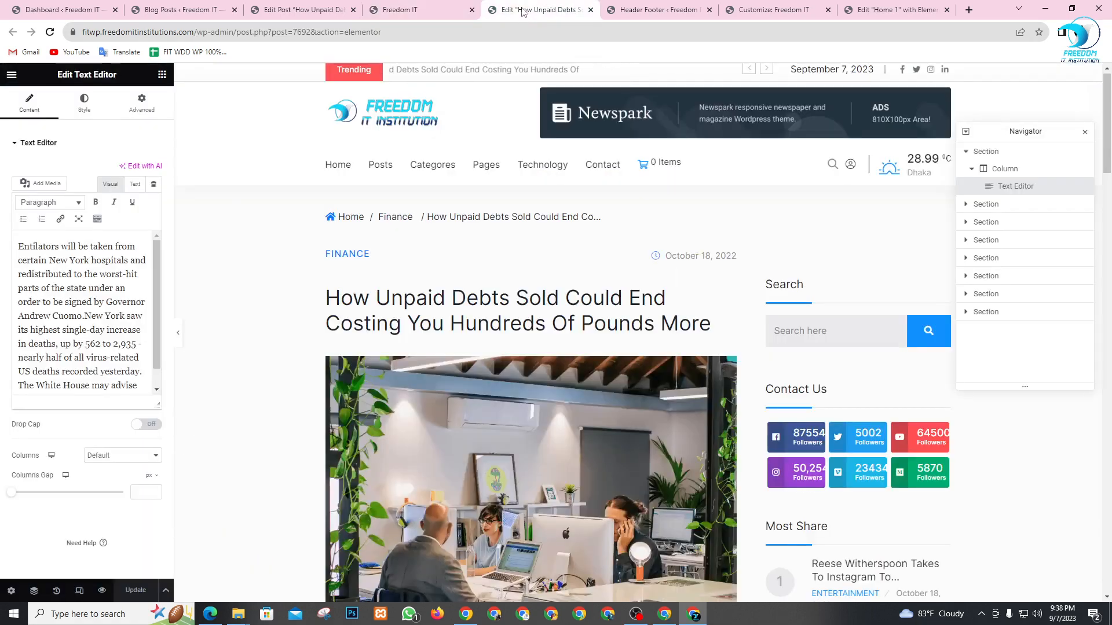
click(303, 10)
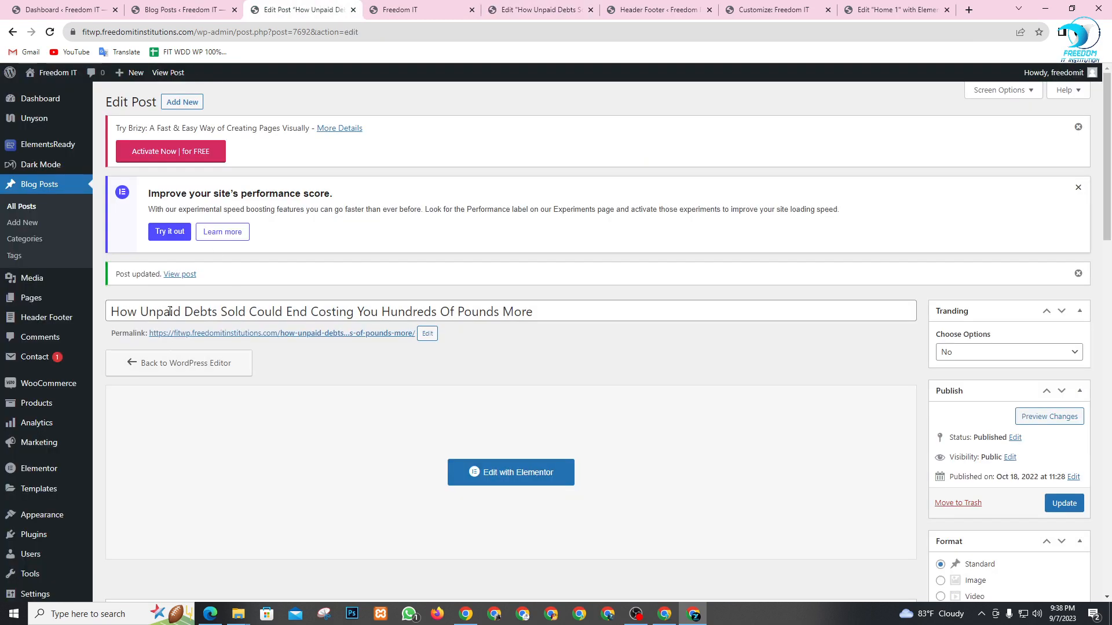
drag(186, 312, 3, 315)
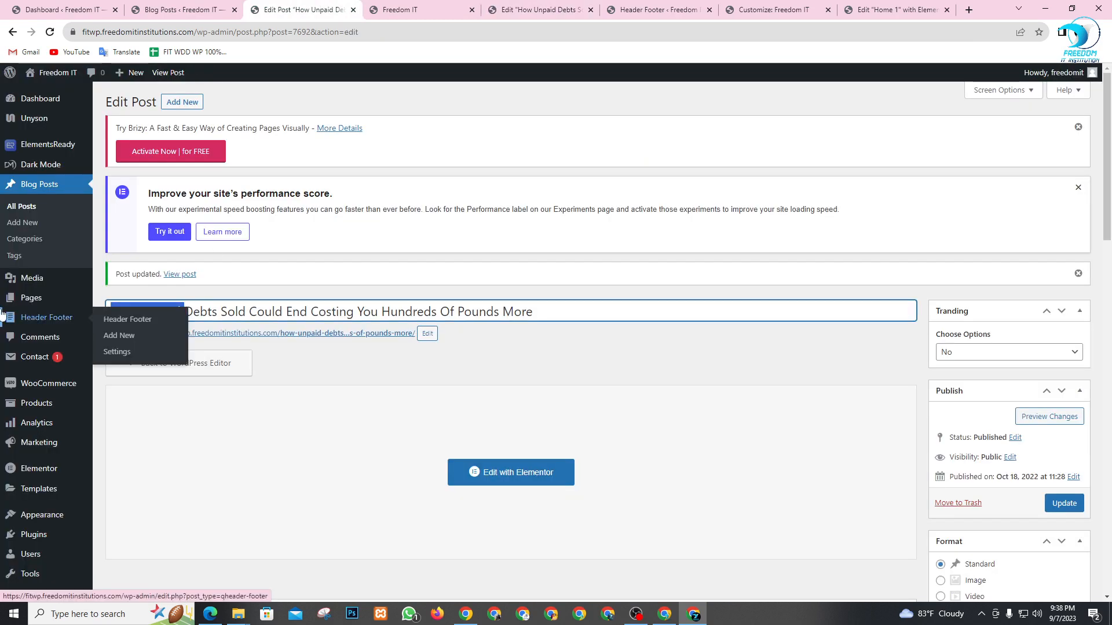
text(h)
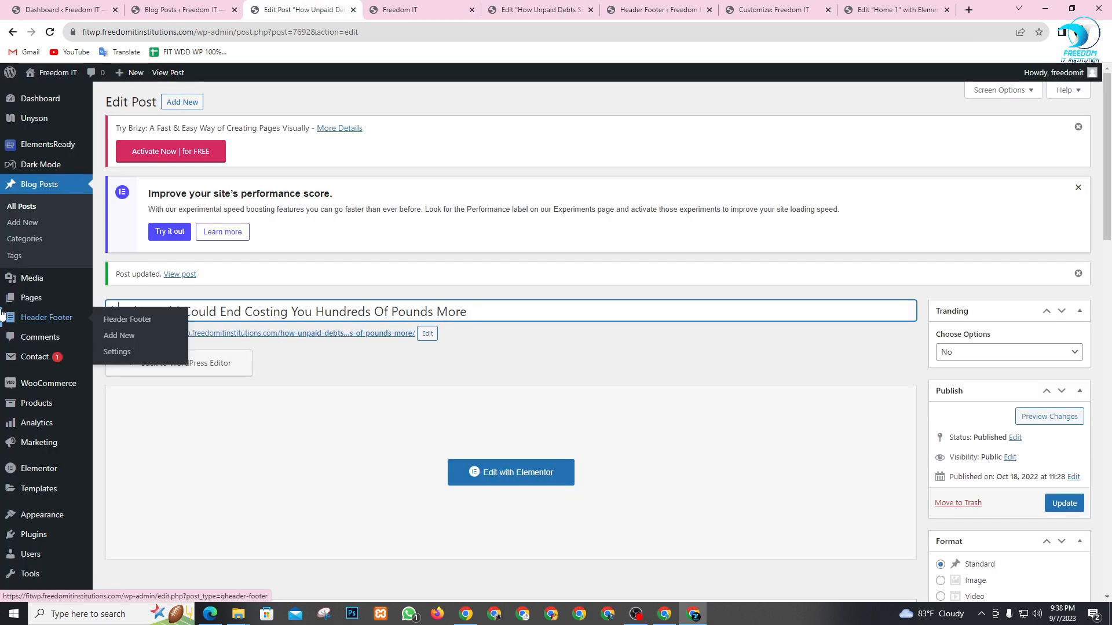
key(BackSpace)
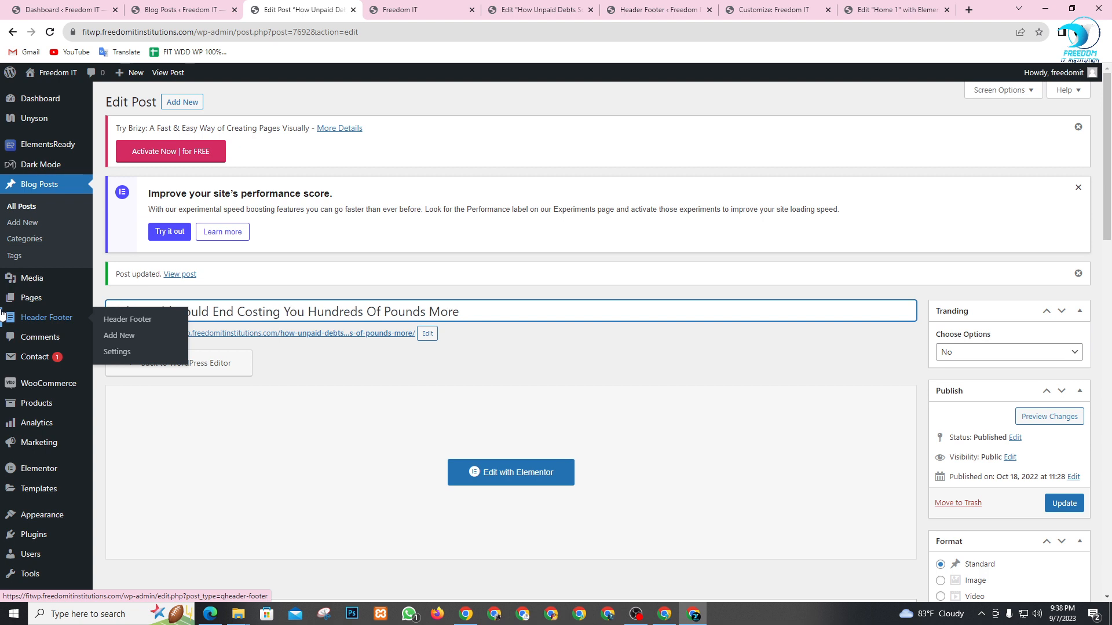
text(H)
text(ow can )
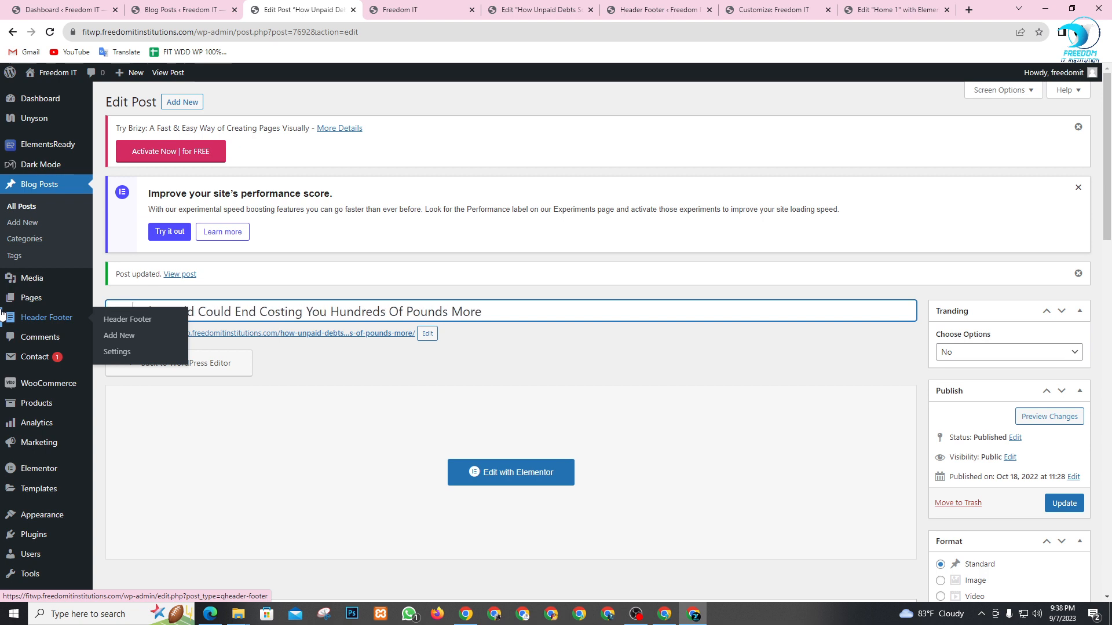
text( can)
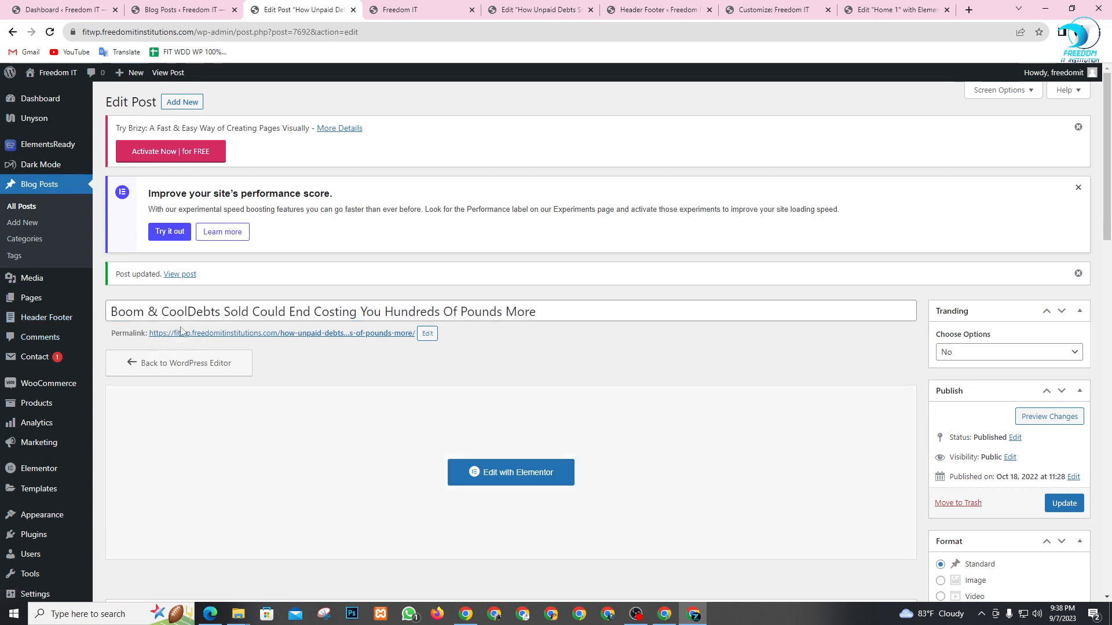
click(1065, 504)
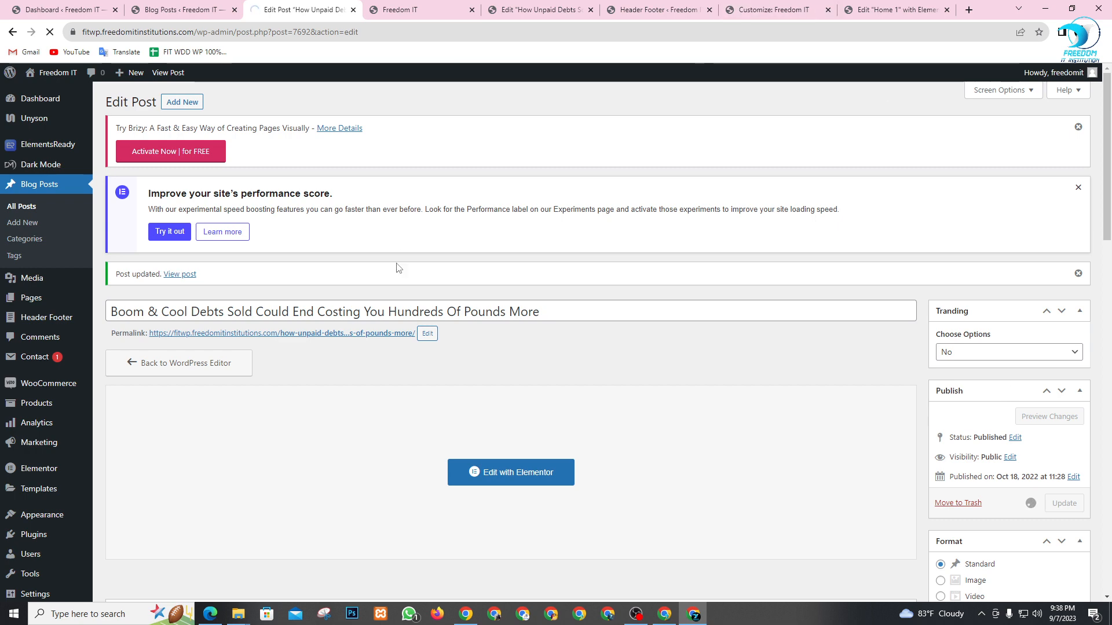
drag(191, 313, 318, 312)
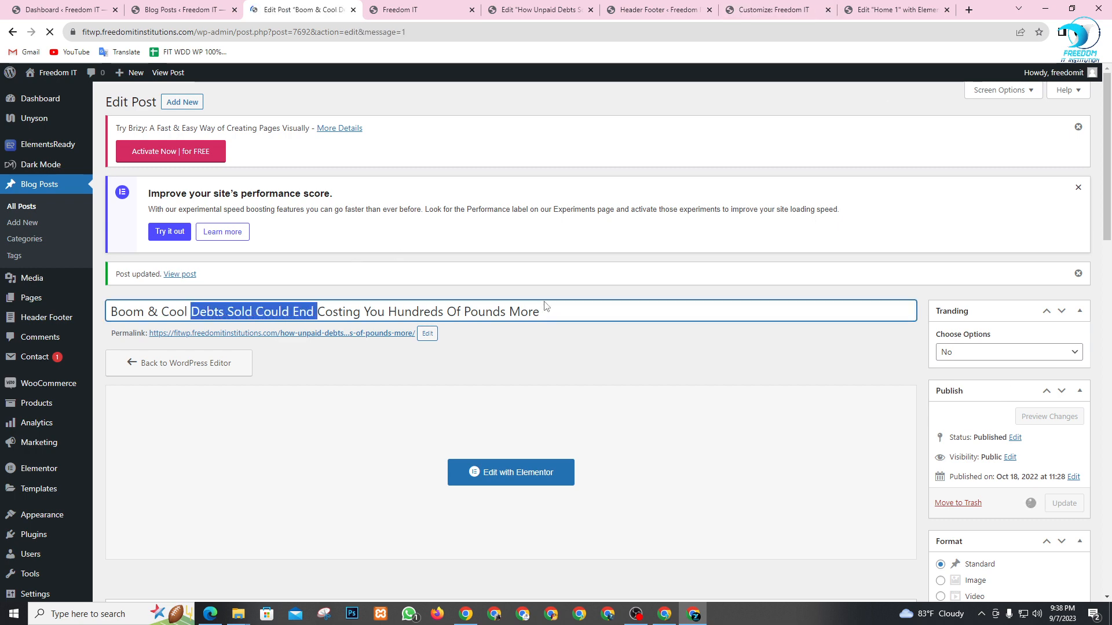
- Reload the live home page, check the post's new title in the main slider and open the post from its slide
click(423, 9)
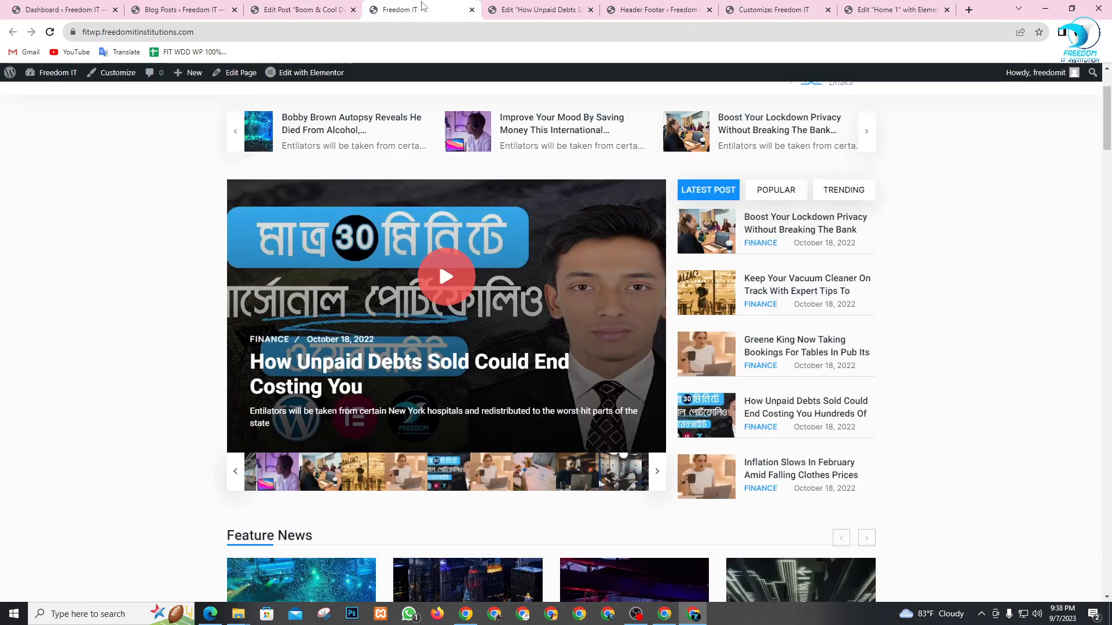
click(335, 383)
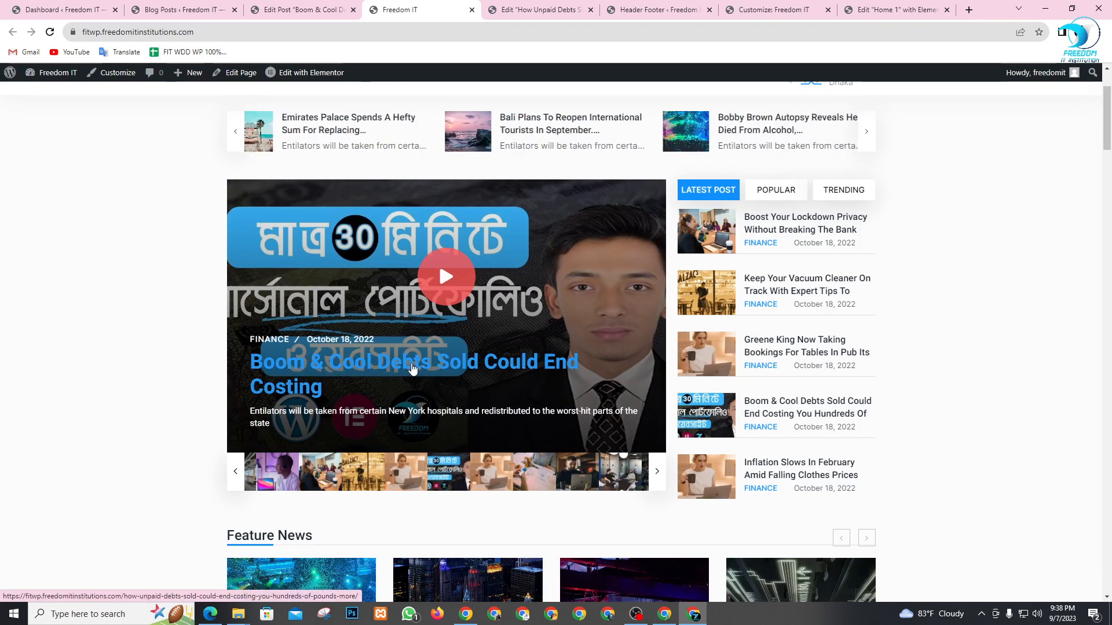
click(412, 369)
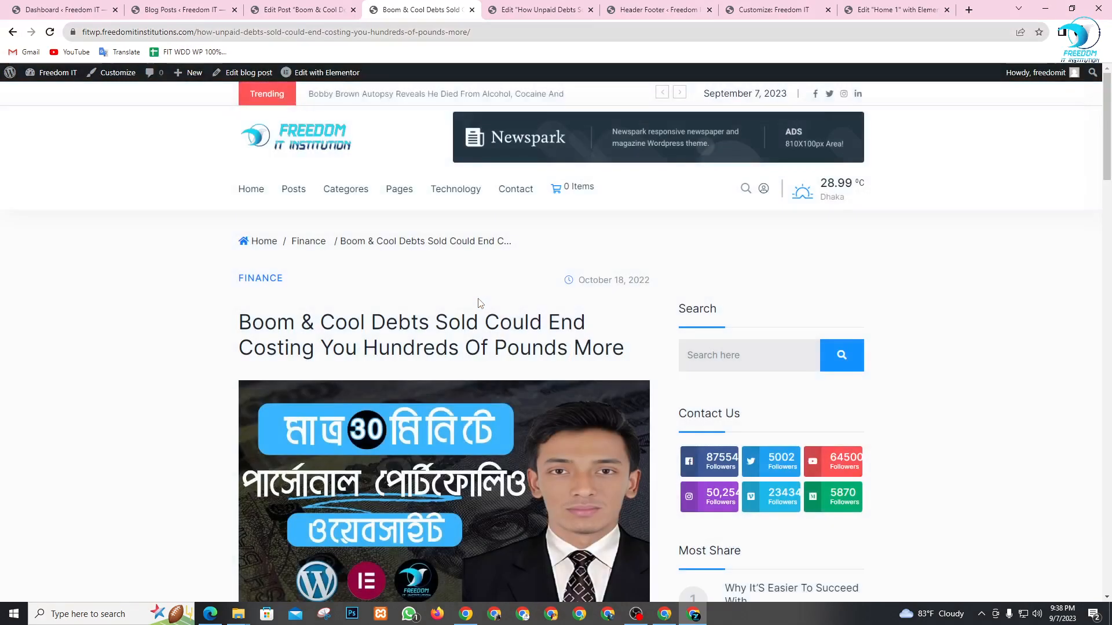
- Close the post, post editor, Header Footer, Customizer and Elementor tabs, leaving the Elementor page without saving
scroll(488, 312, down, 3)
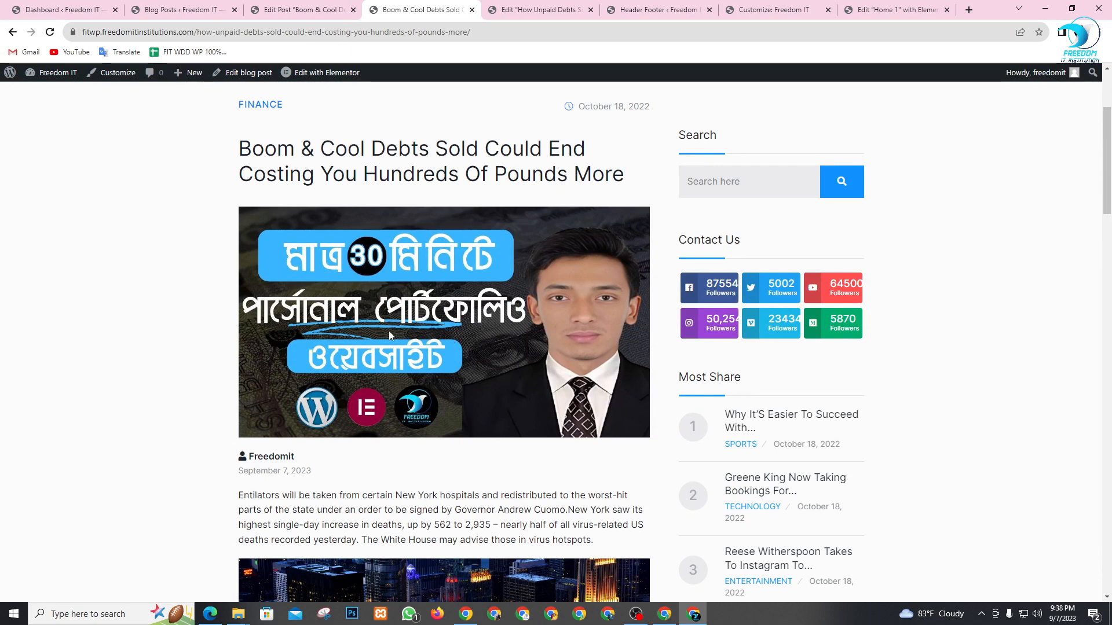
click(297, 6)
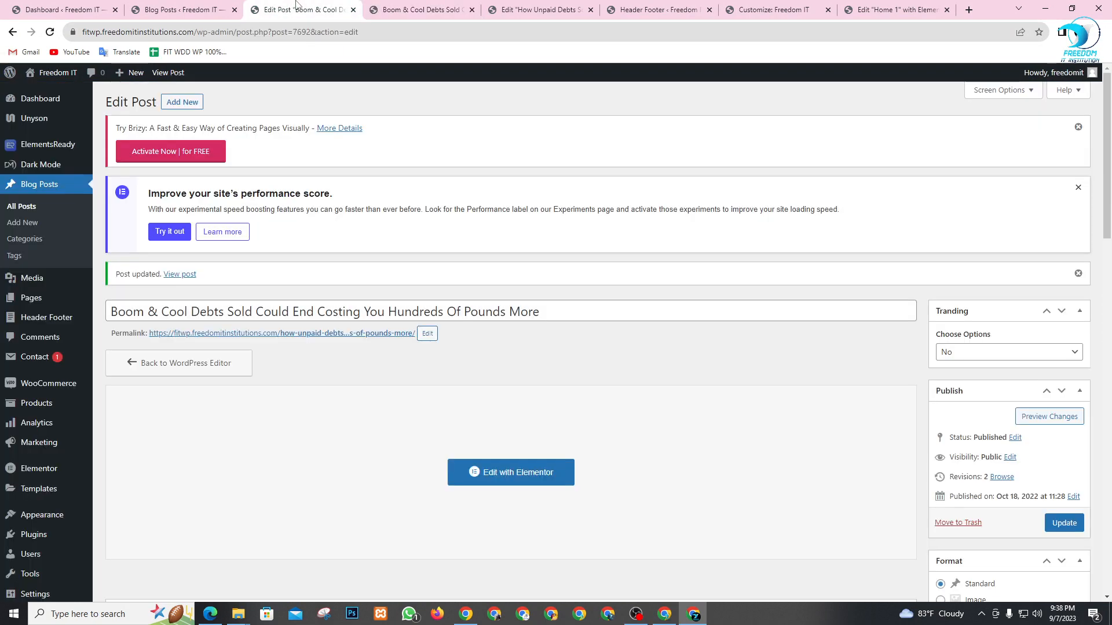
click(353, 10)
click(354, 10)
click(353, 10)
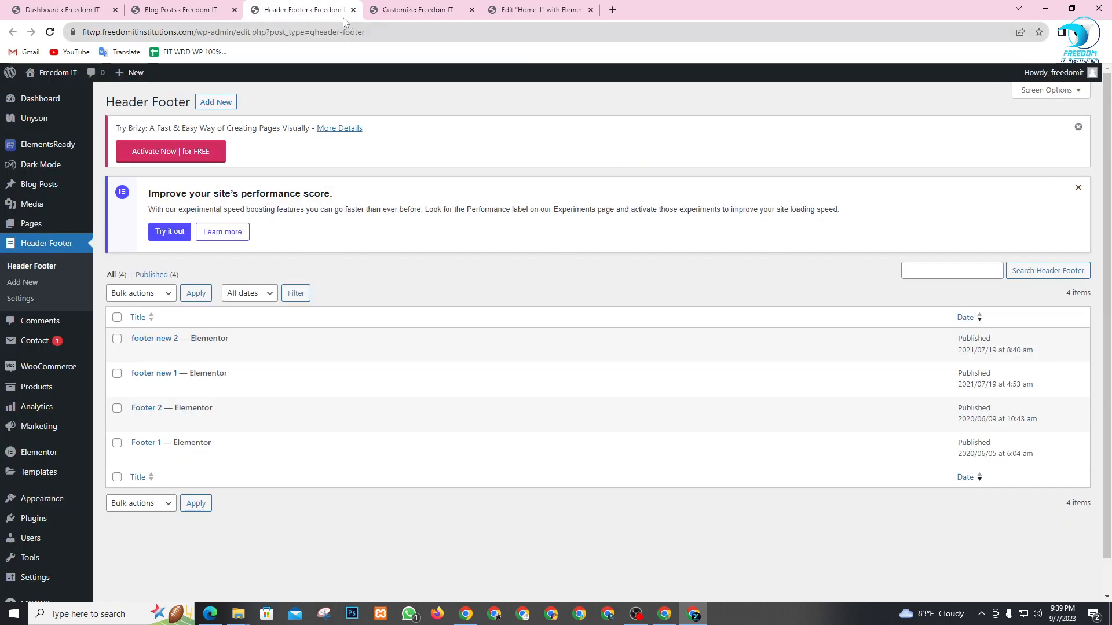
click(353, 10)
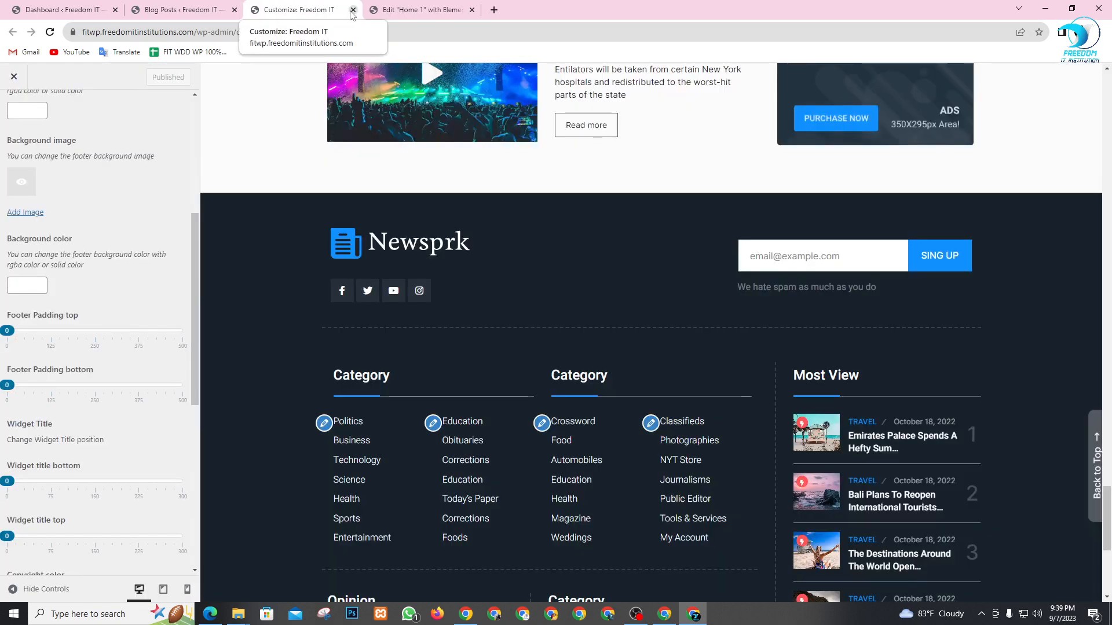
click(353, 10)
click(353, 10)
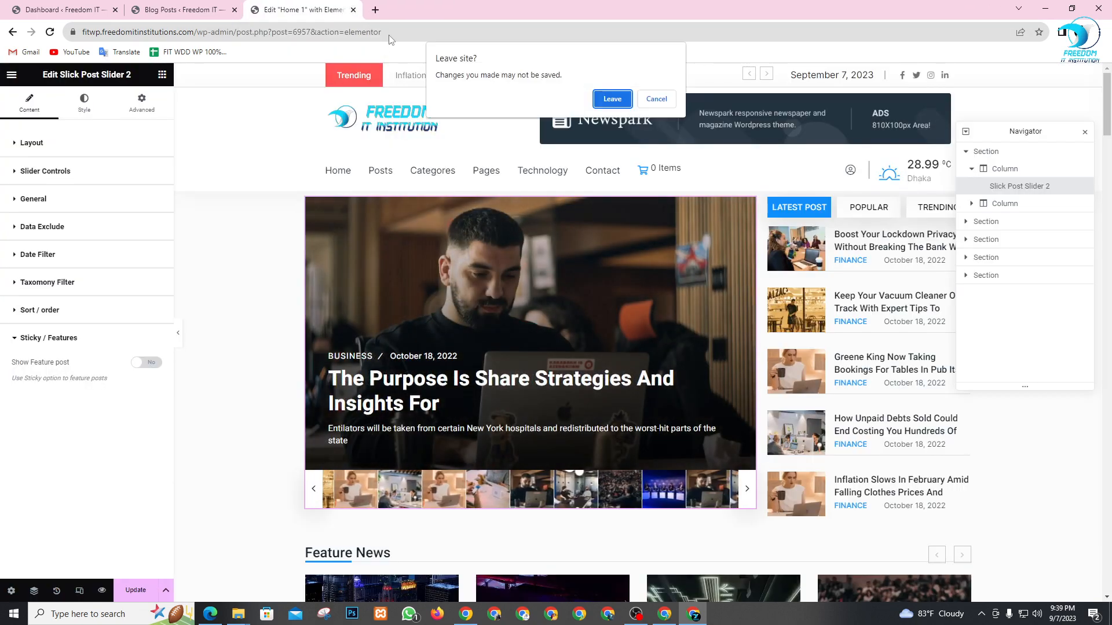
click(612, 103)
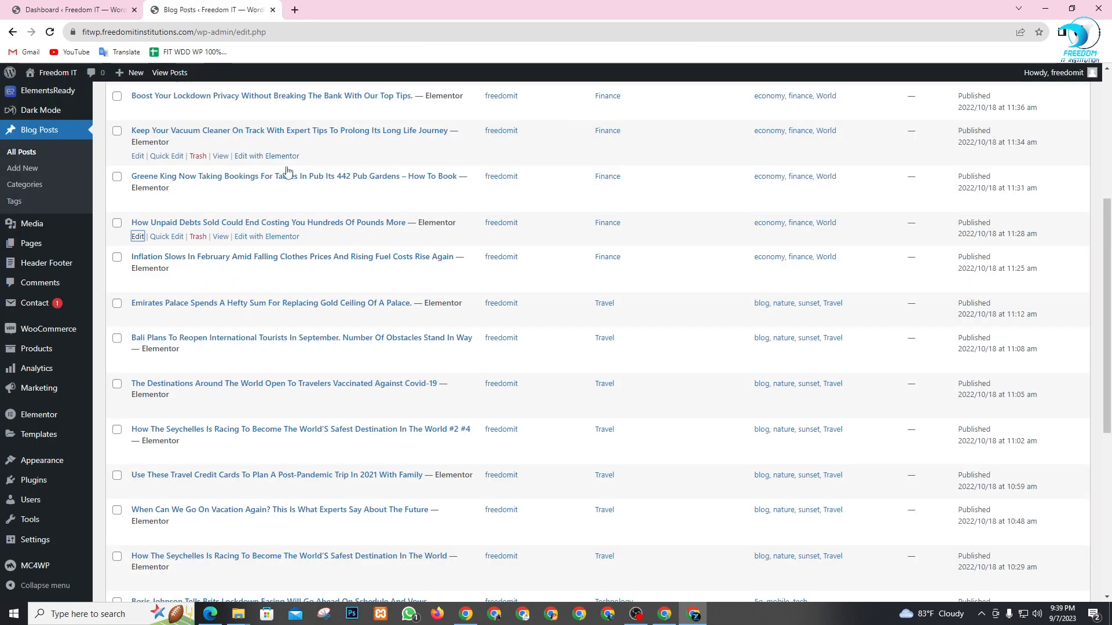
scroll(330, 349, down, 4)
scroll(330, 348, down, 3)
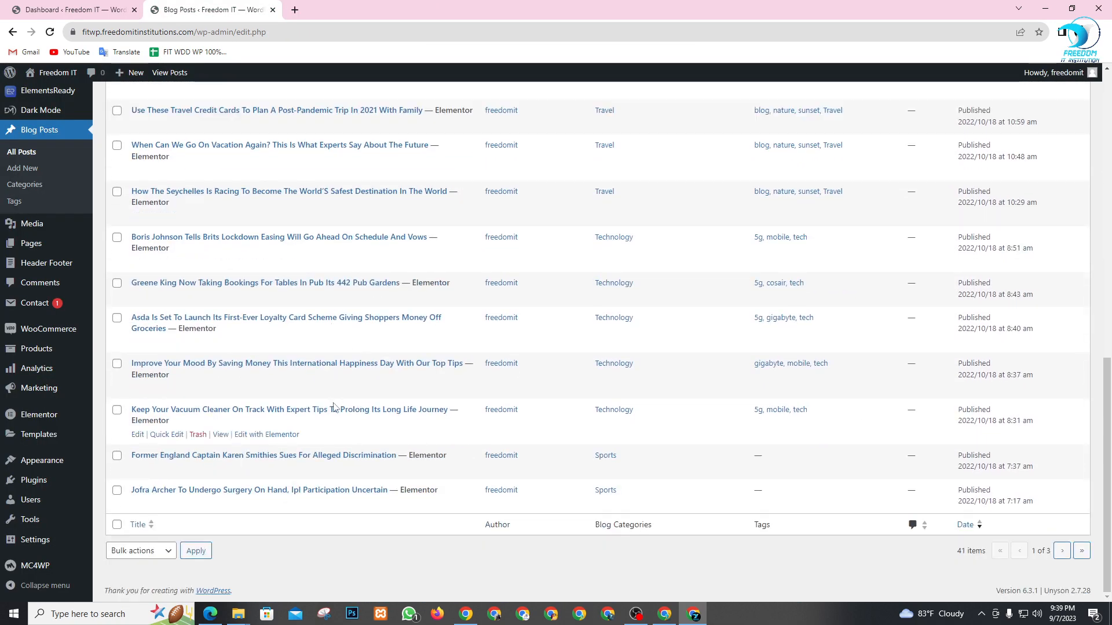
click(84, 7)
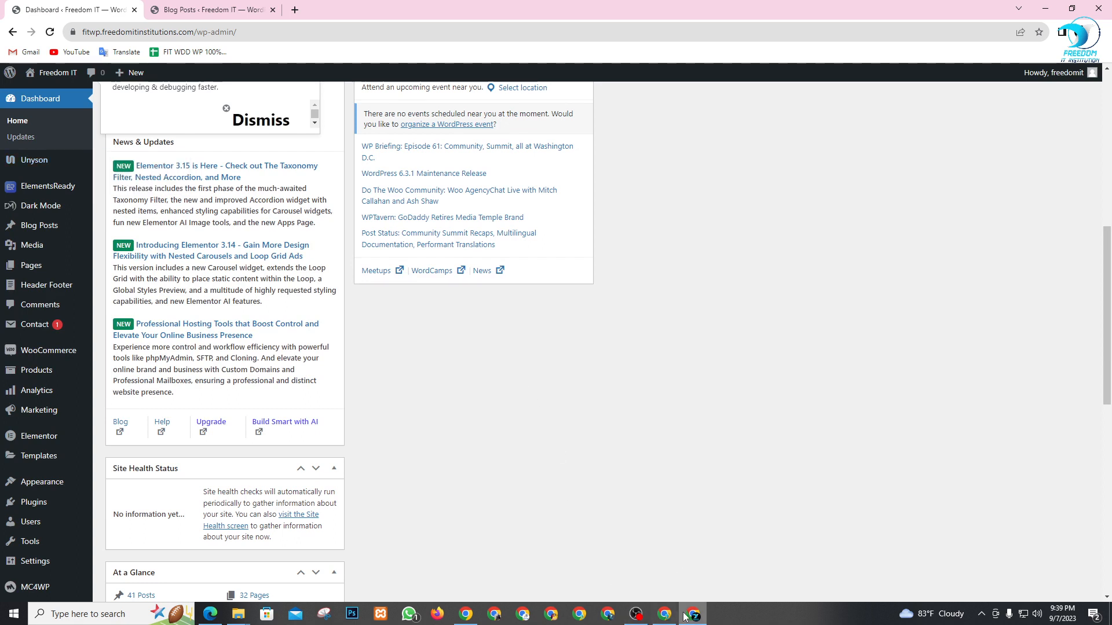
- Switch to the Google Meet call, lower all raised hands, close the participant list and return to the WordPress window
mouse_move(694, 615)
click(716, 594)
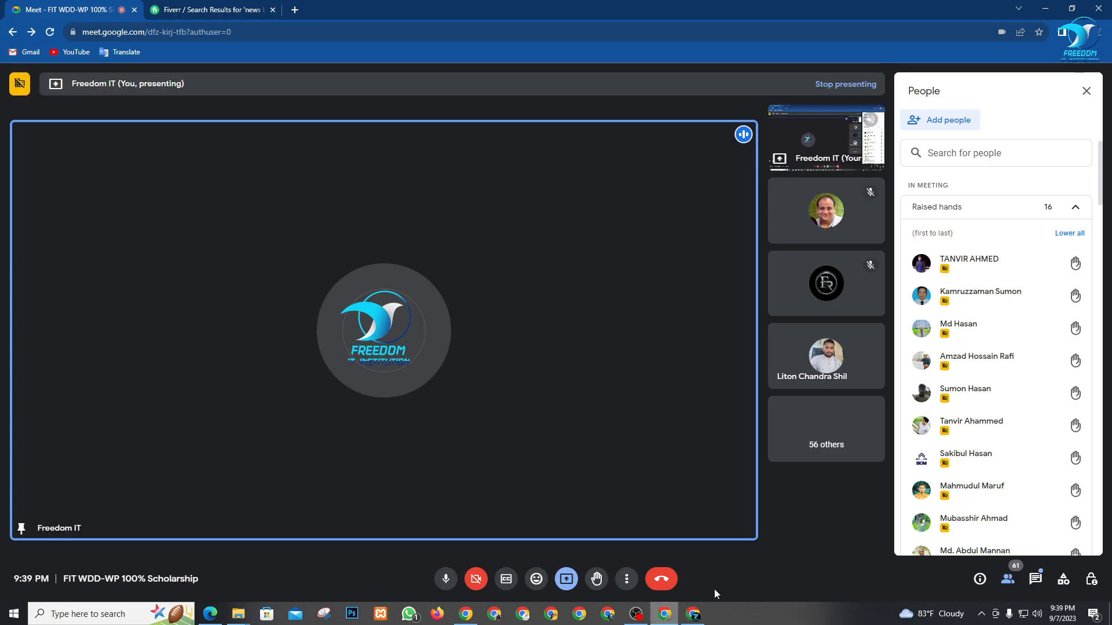
click(1069, 233)
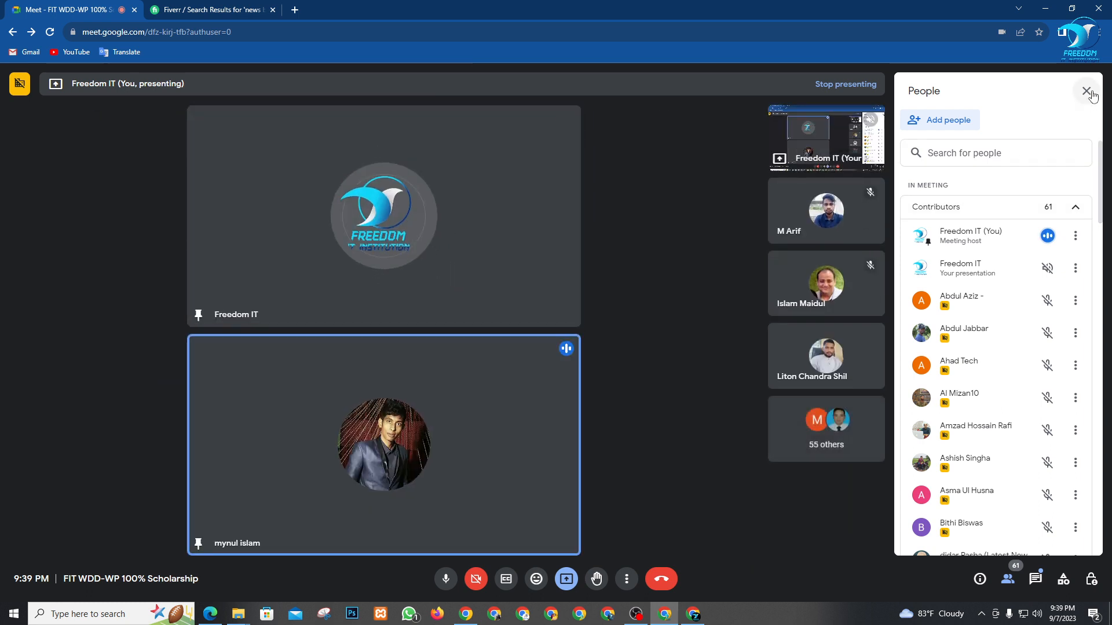
click(1091, 93)
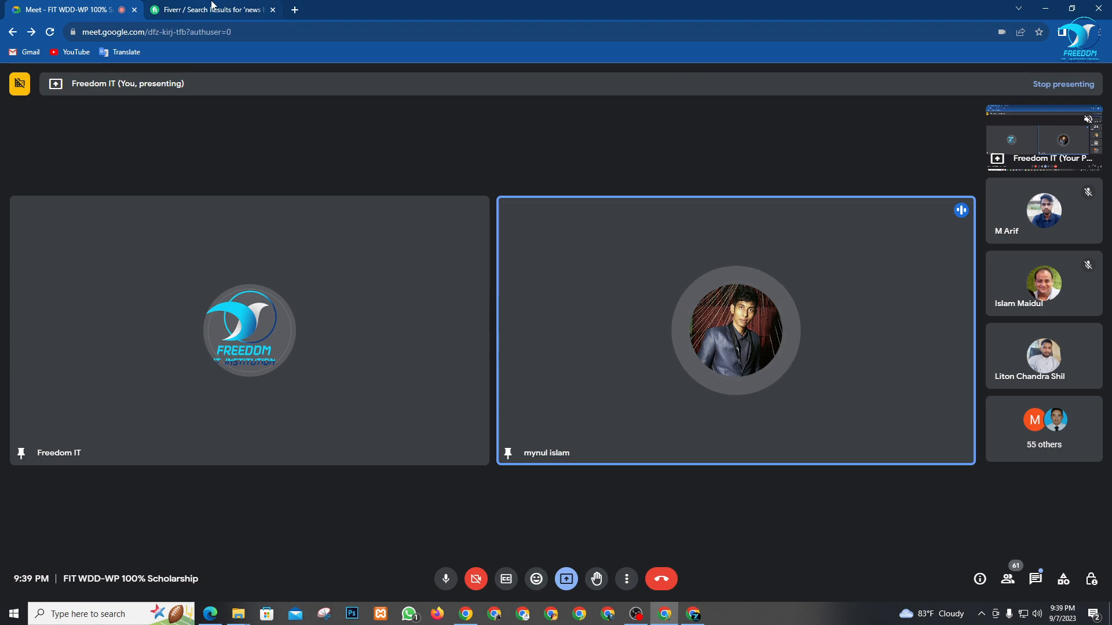
key(alt+Tab)
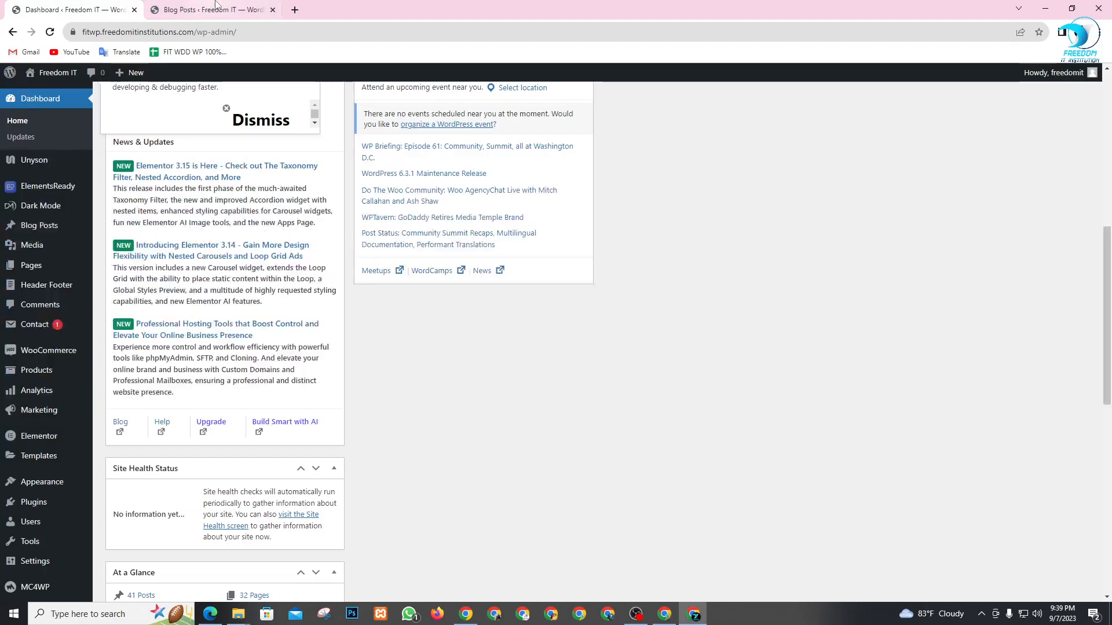
- Open the live site from the blog posts page in a new browser tab and switch to it
click(212, 8)
right_click(36, 91)
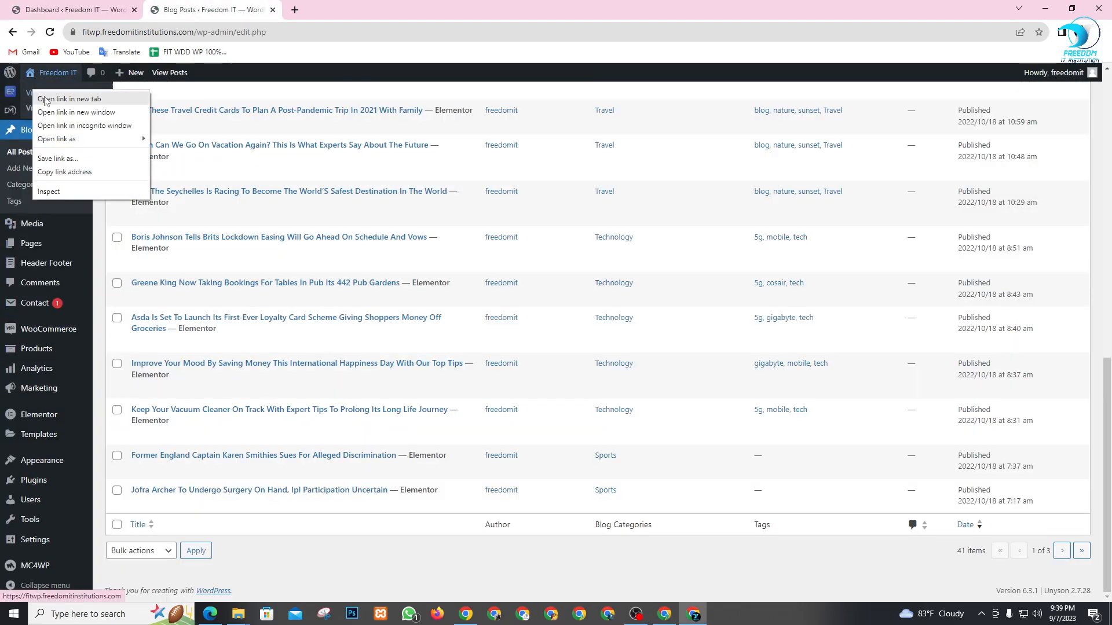
click(63, 97)
click(313, 7)
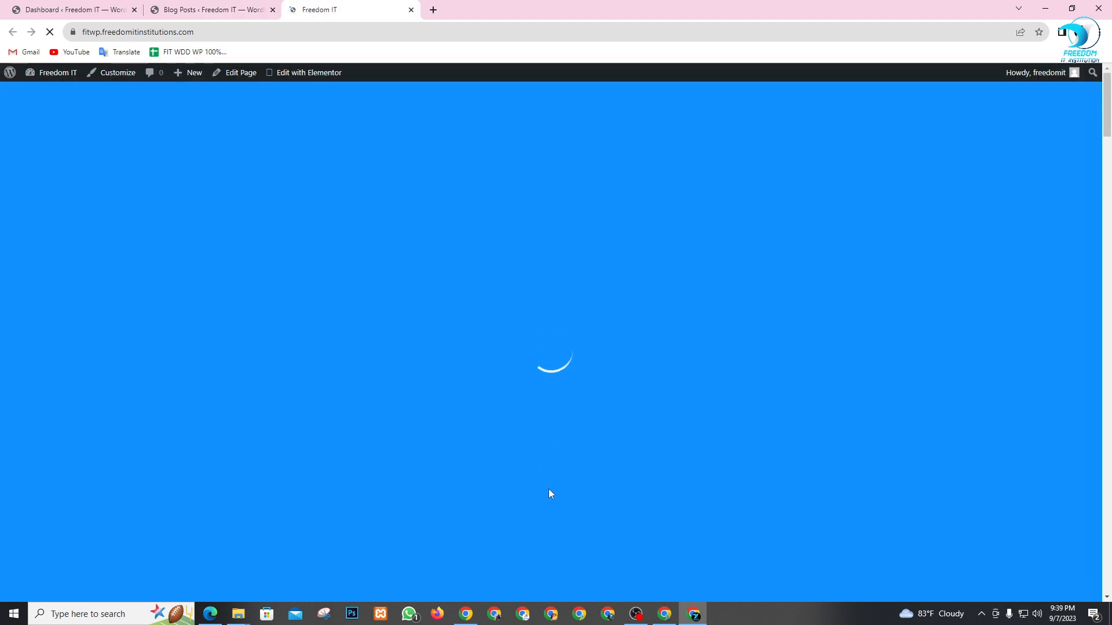
- Look through the live home page's sections, from the header and main slider to the footer
scroll(483, 311, down, 3)
scroll(483, 311, down, 20)
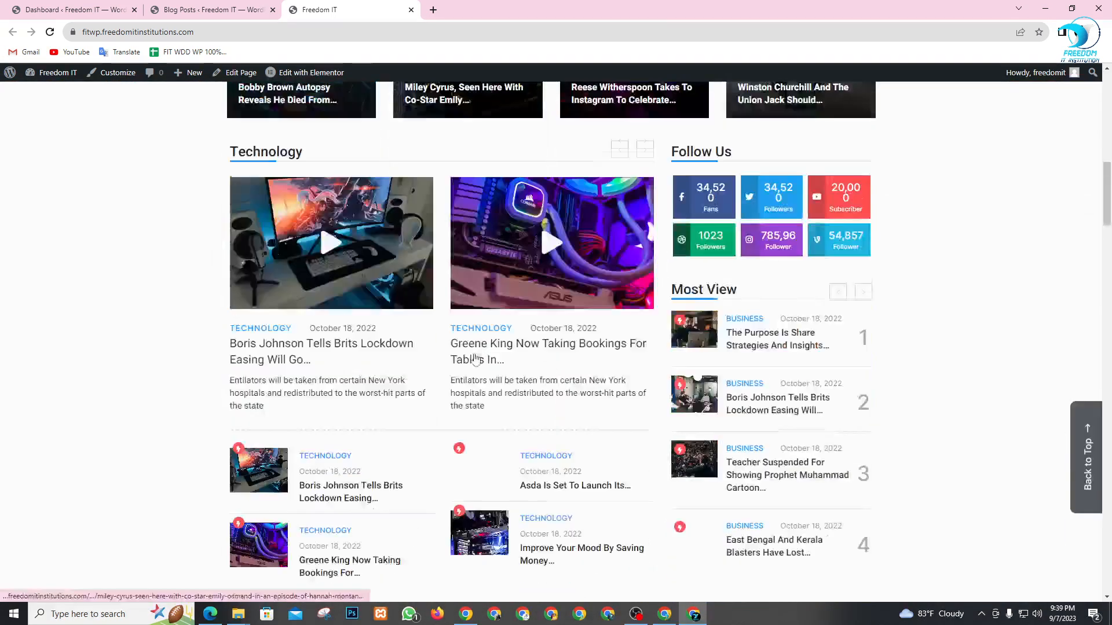
scroll(480, 367, down, 20)
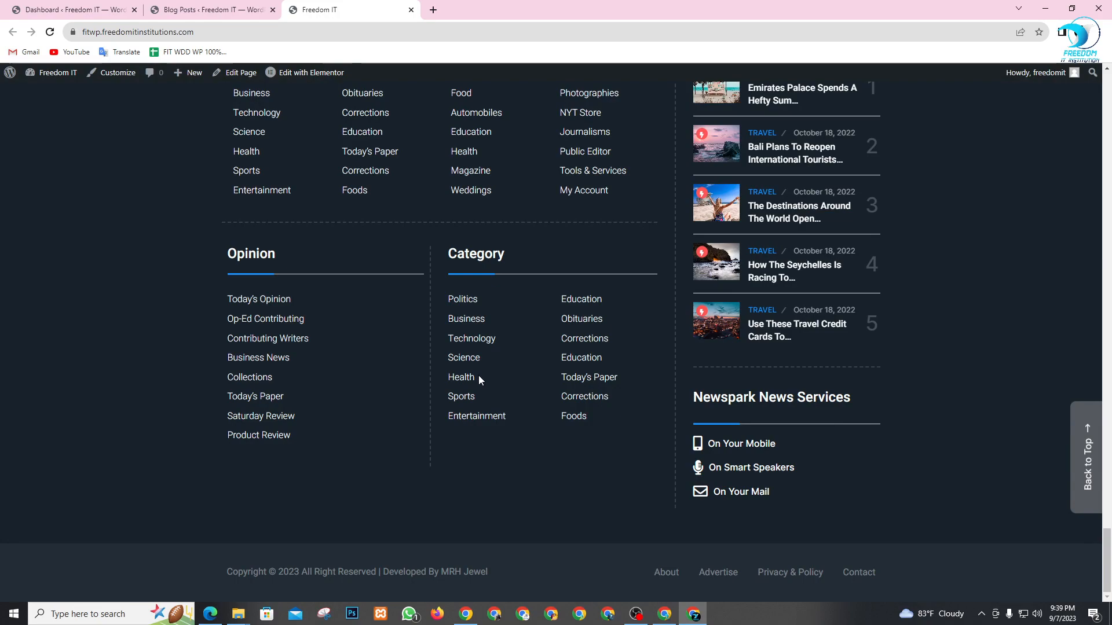
scroll(478, 376, up, 20)
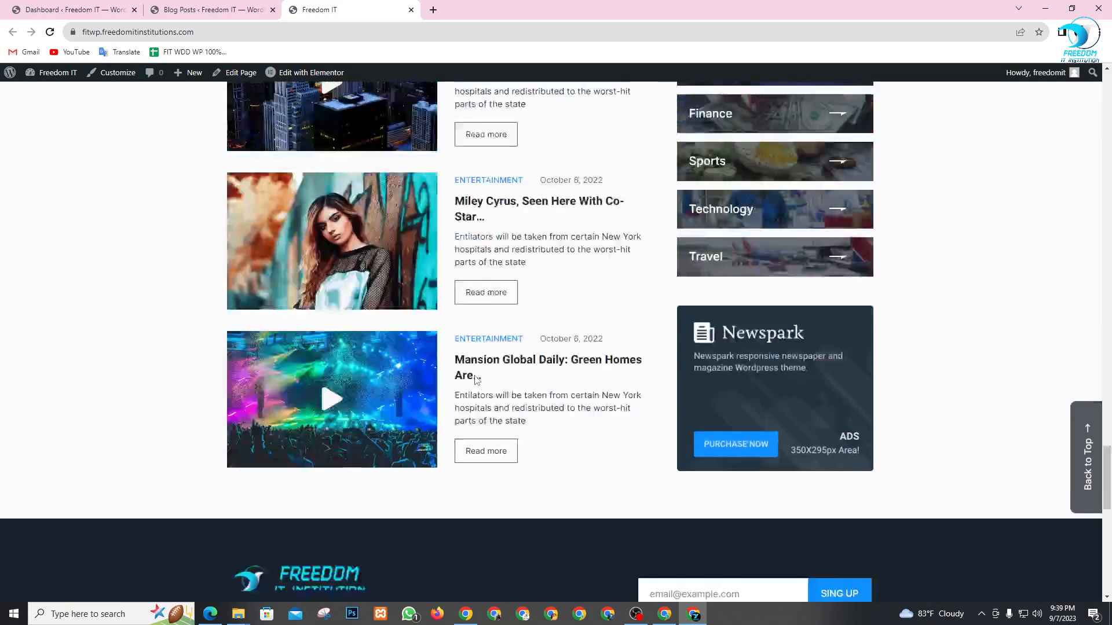
scroll(475, 380, up, 20)
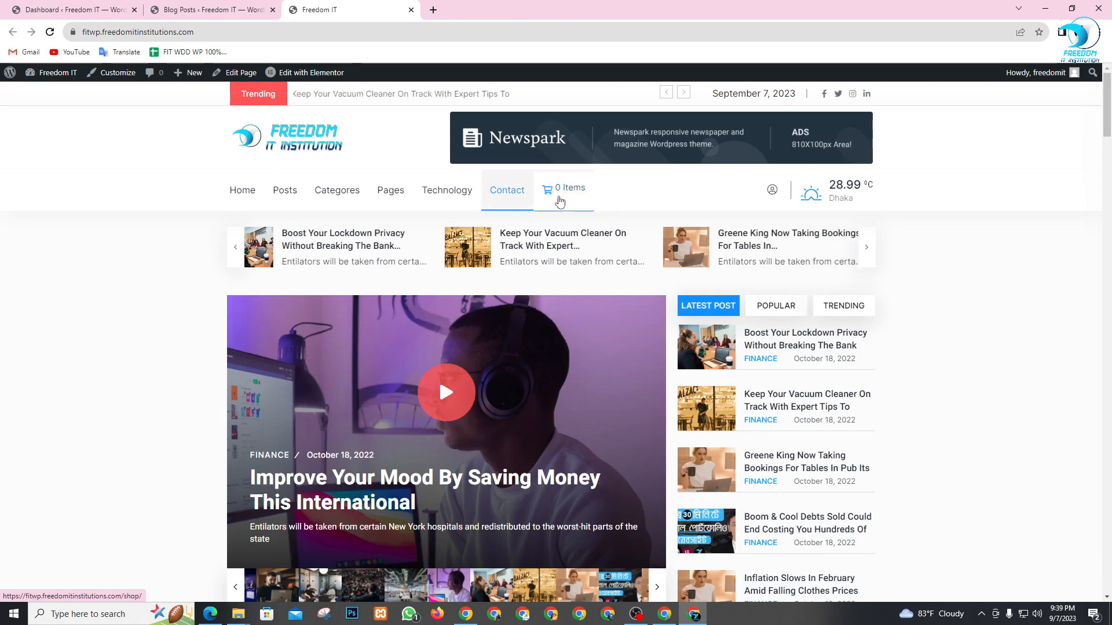
scroll(496, 330, down, 20)
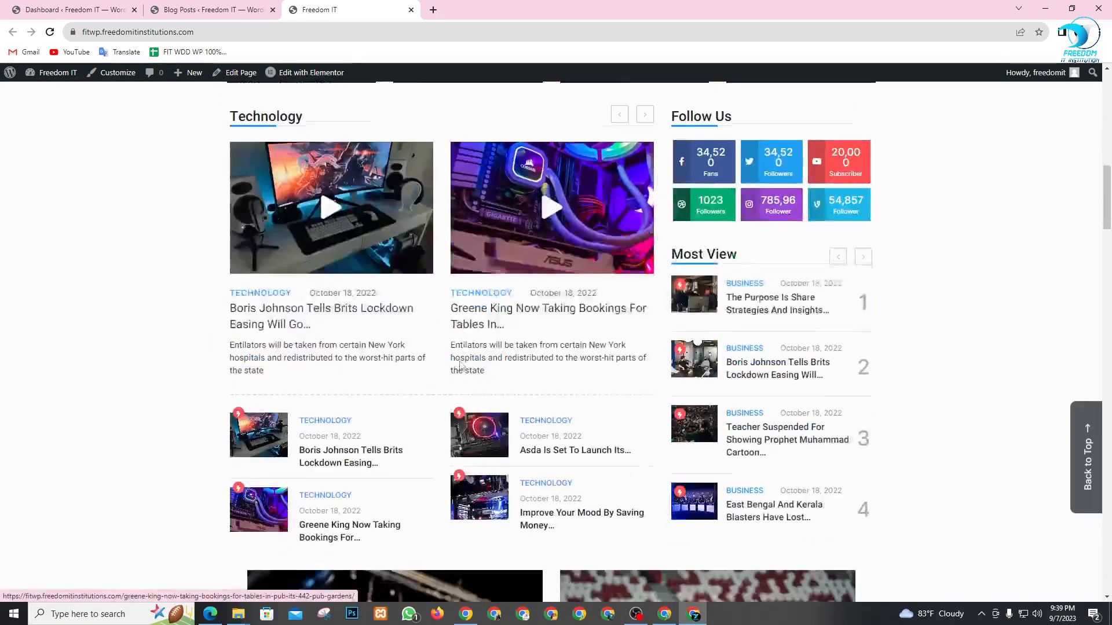
scroll(462, 366, down, 15)
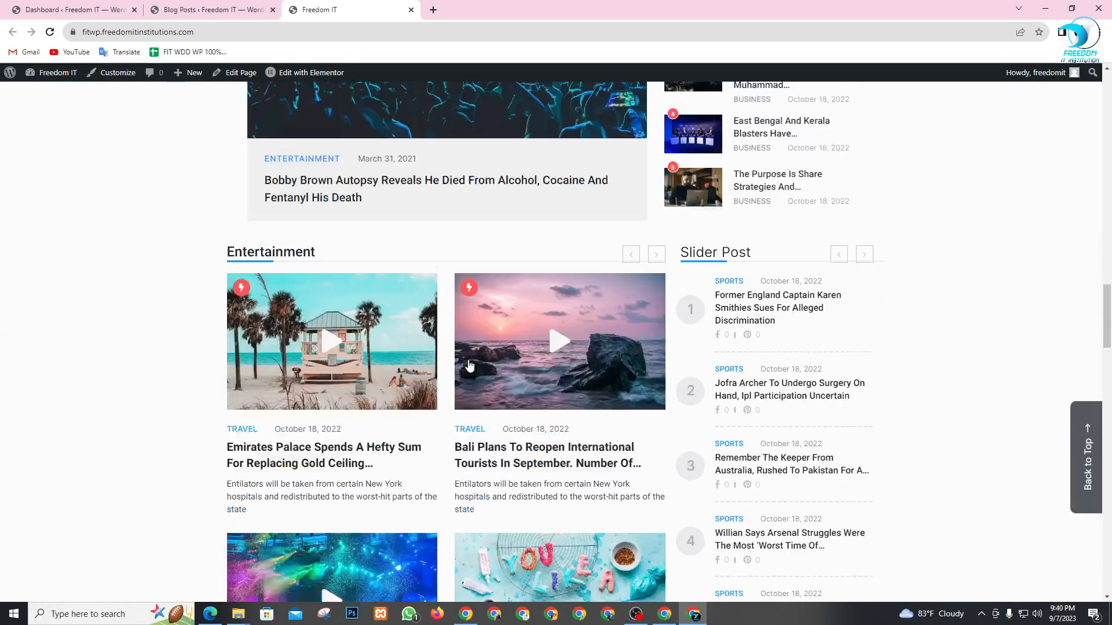
scroll(469, 365, down, 10)
scroll(468, 378, up, 5)
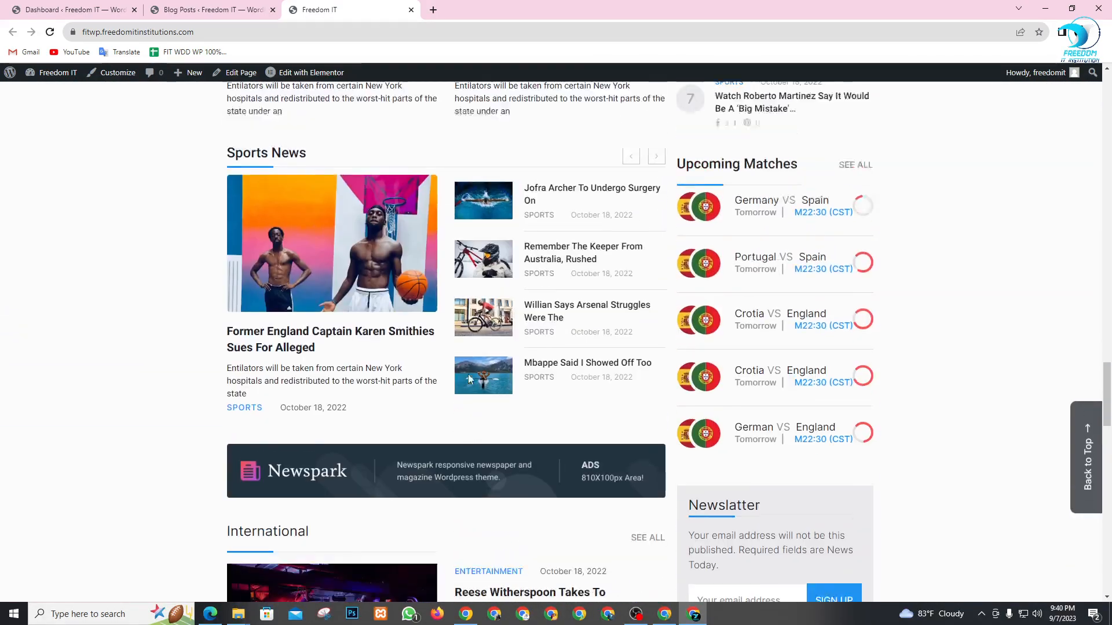
scroll(469, 378, up, 15)
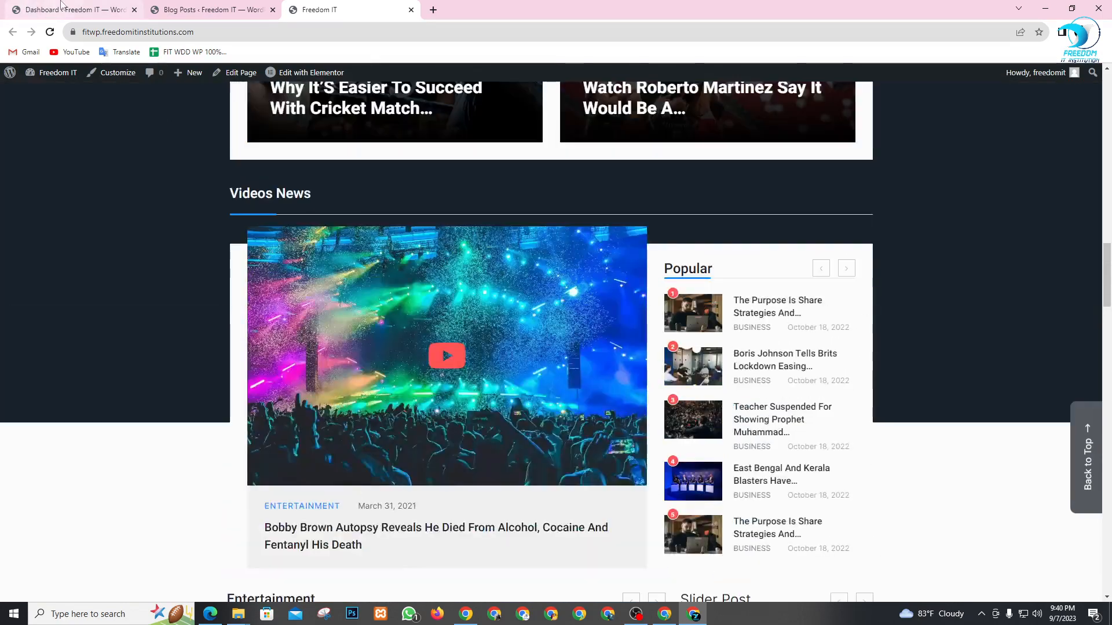
key(ctrl+1)
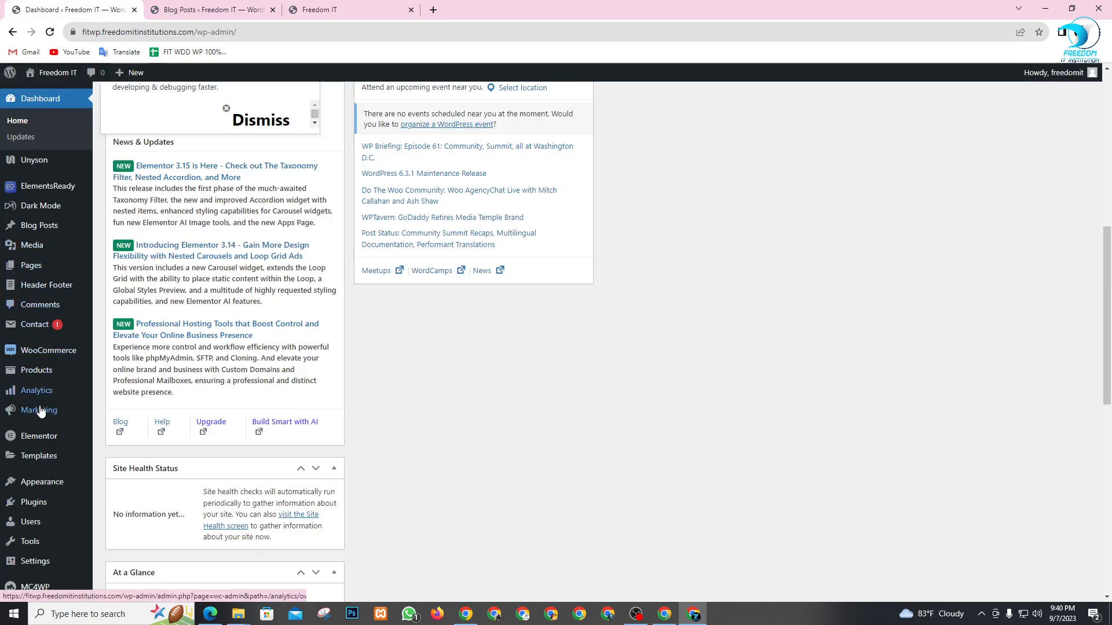
scroll(38, 438, down, 2)
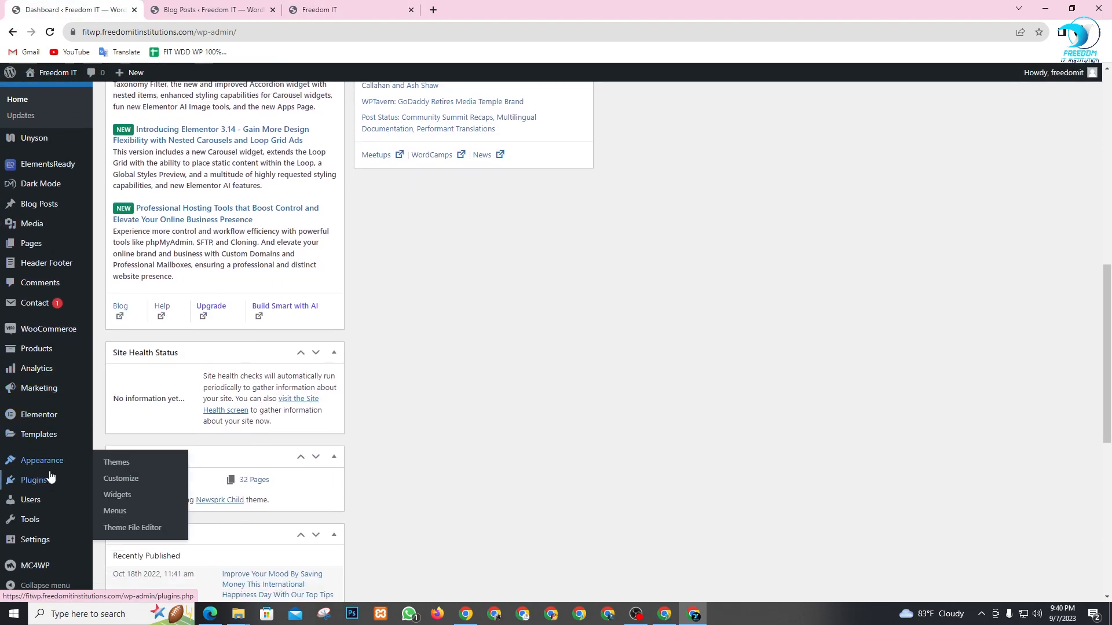
click(255, 10)
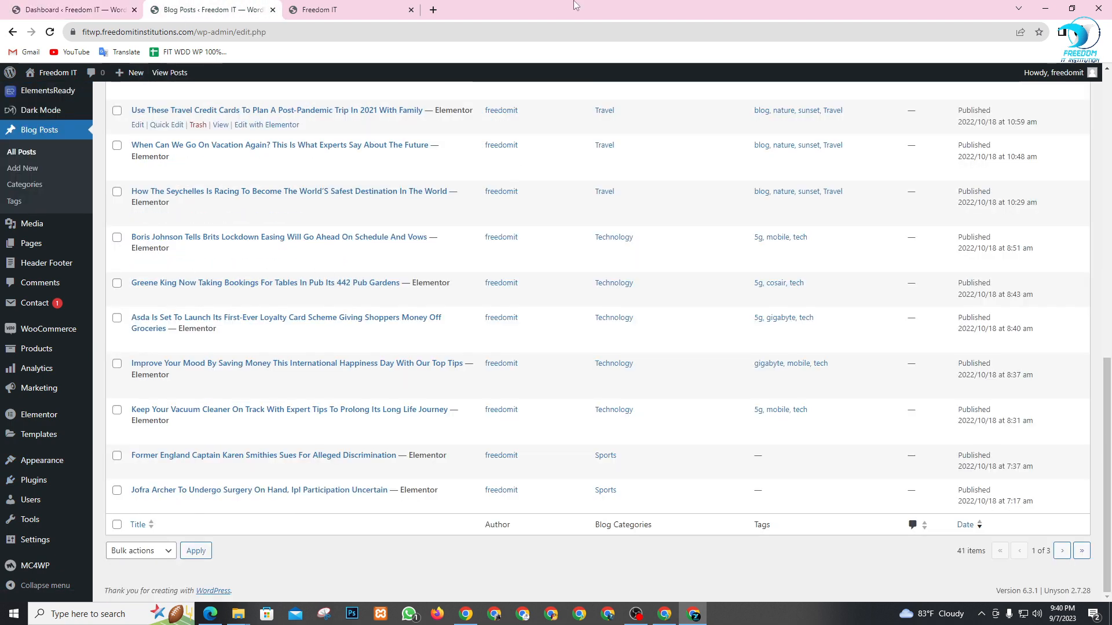
click(69, 10)
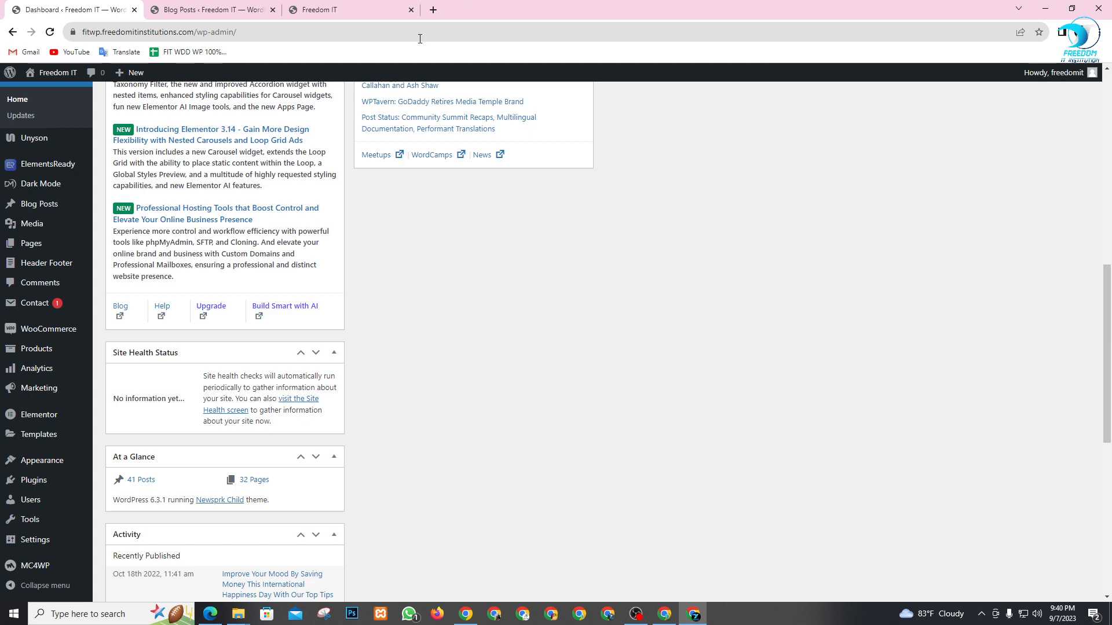
click(221, 8)
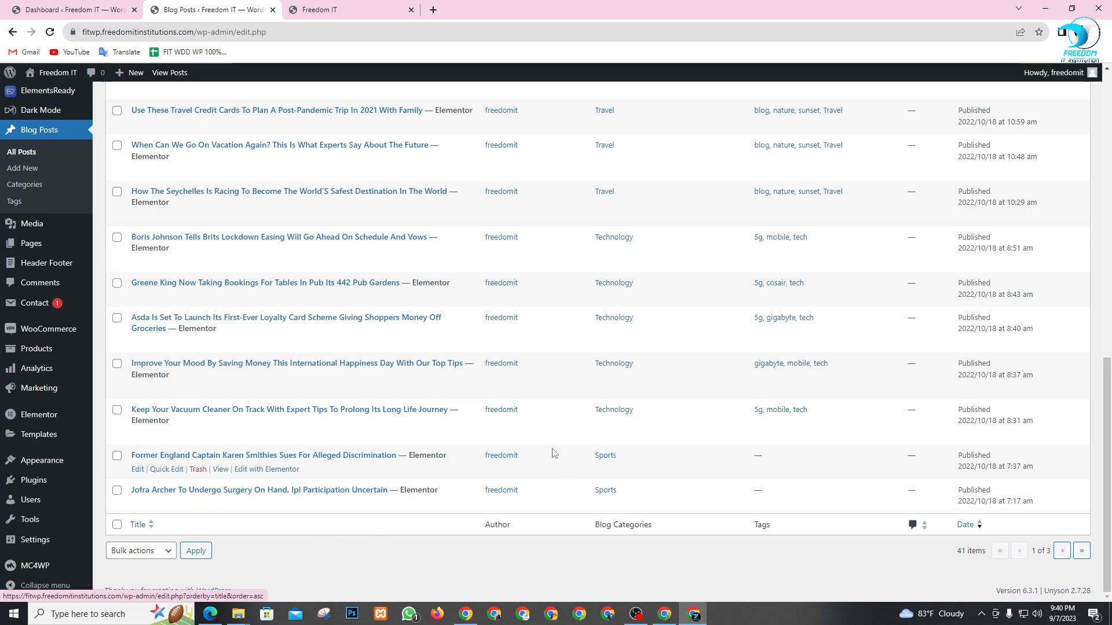
- Review the live home page from the Videos News section down to the footer's logo and category columns
click(345, 6)
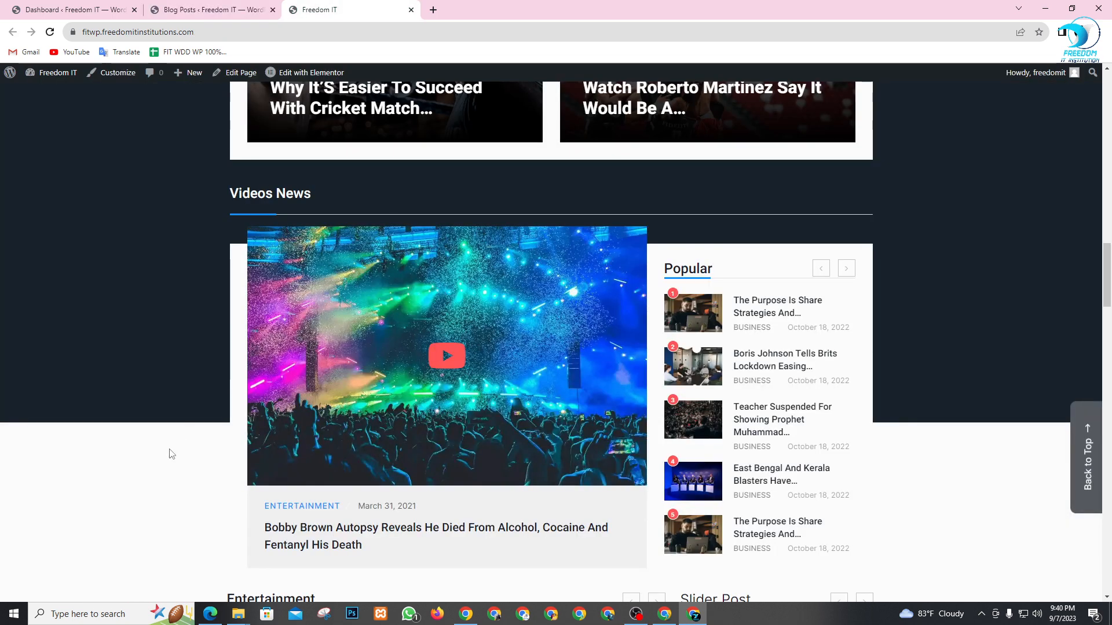
scroll(513, 369, down, 8)
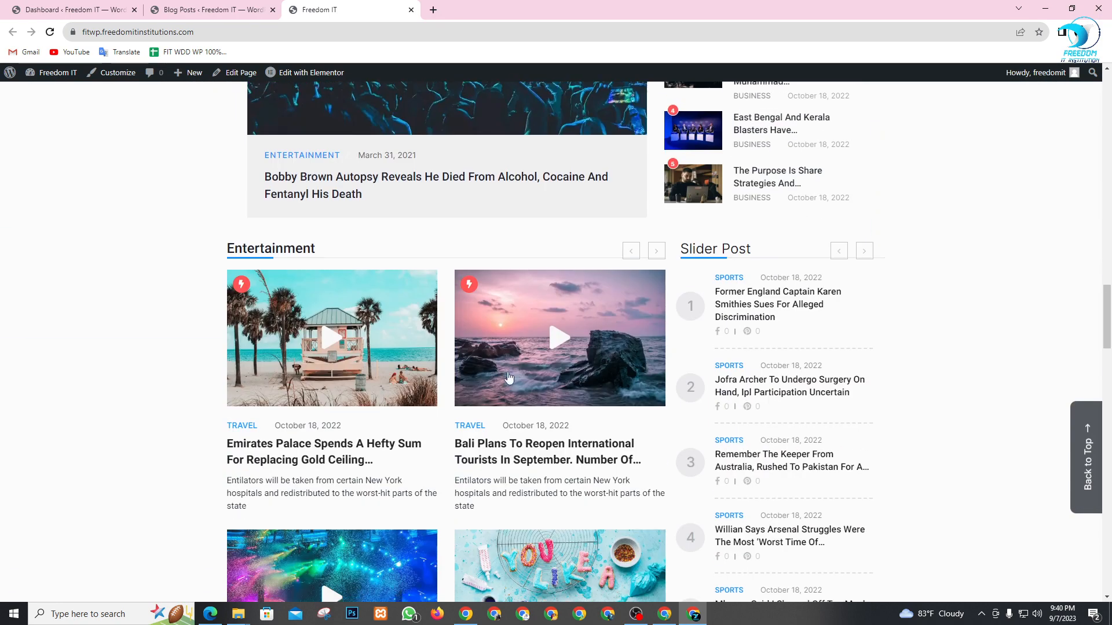
scroll(500, 387, down, 1)
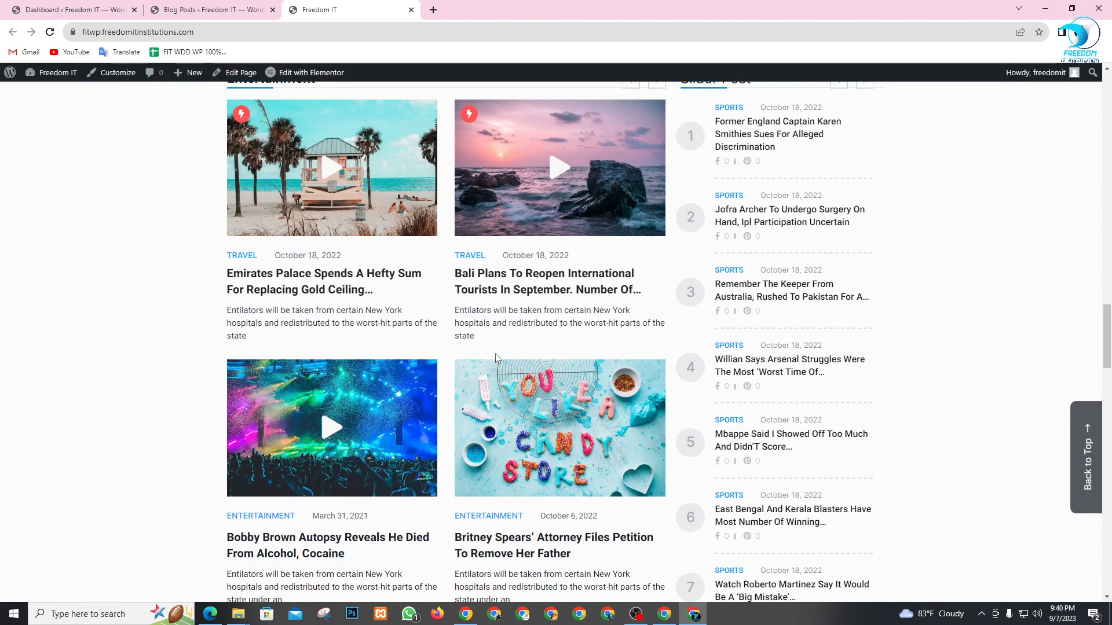
scroll(495, 356, down, 7)
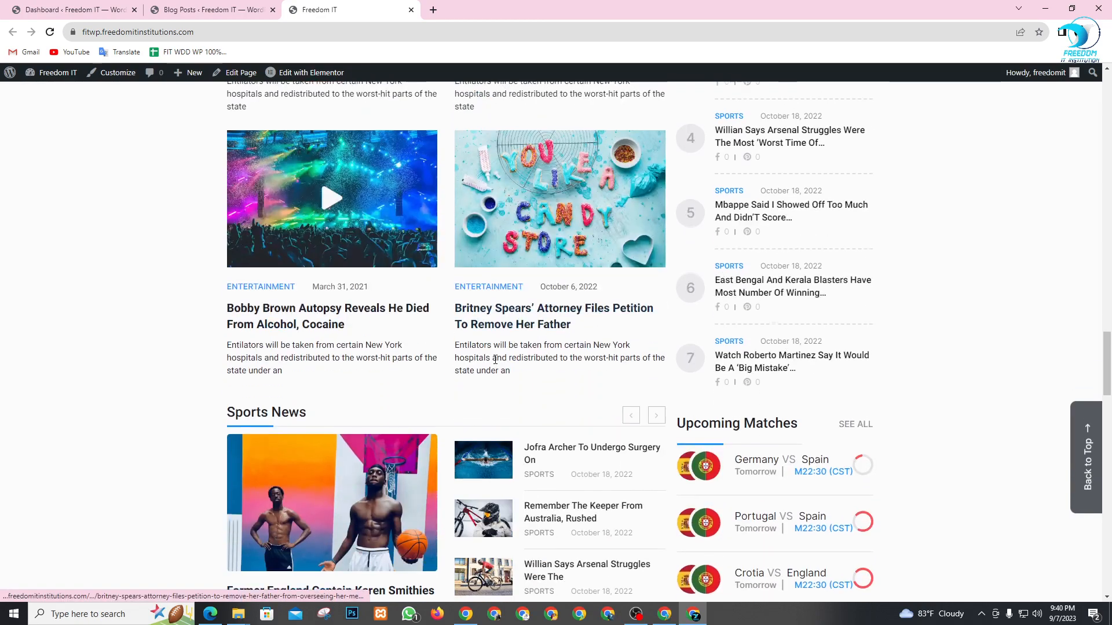
scroll(495, 373, down, 13)
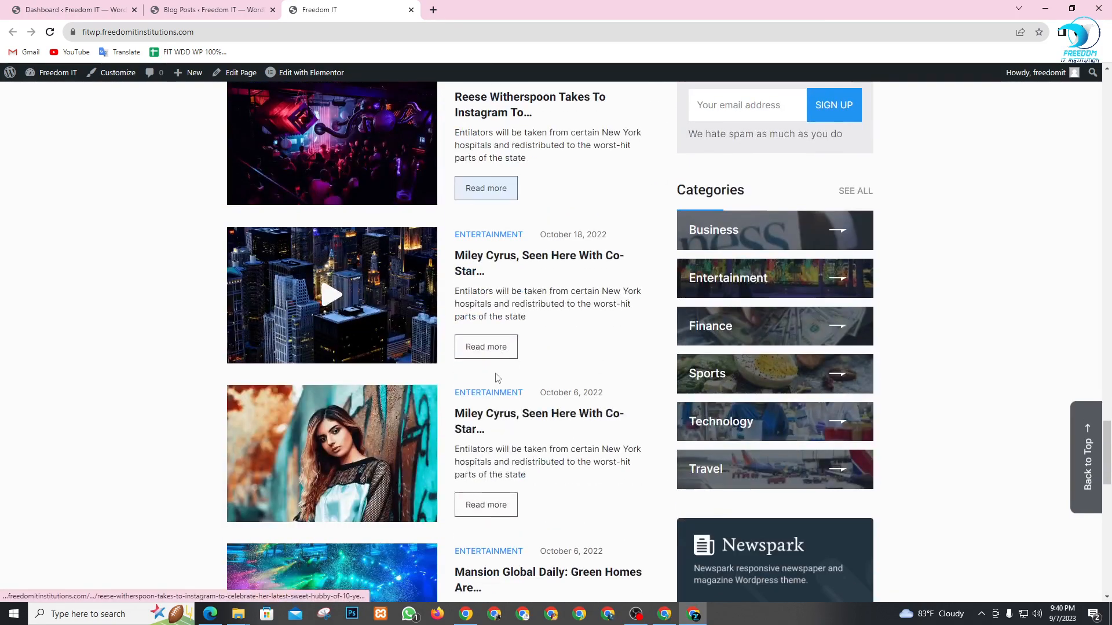
scroll(495, 380, down, 5)
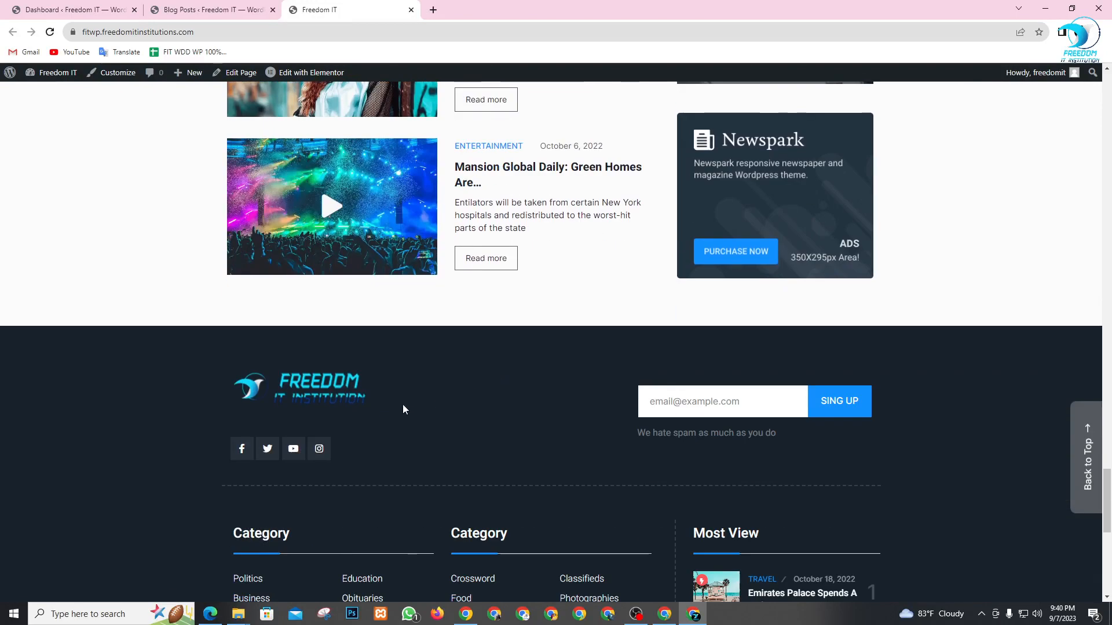
- Open the Widgets page from the WordPress dashboard in a new browser tab and switch to it
click(40, 5)
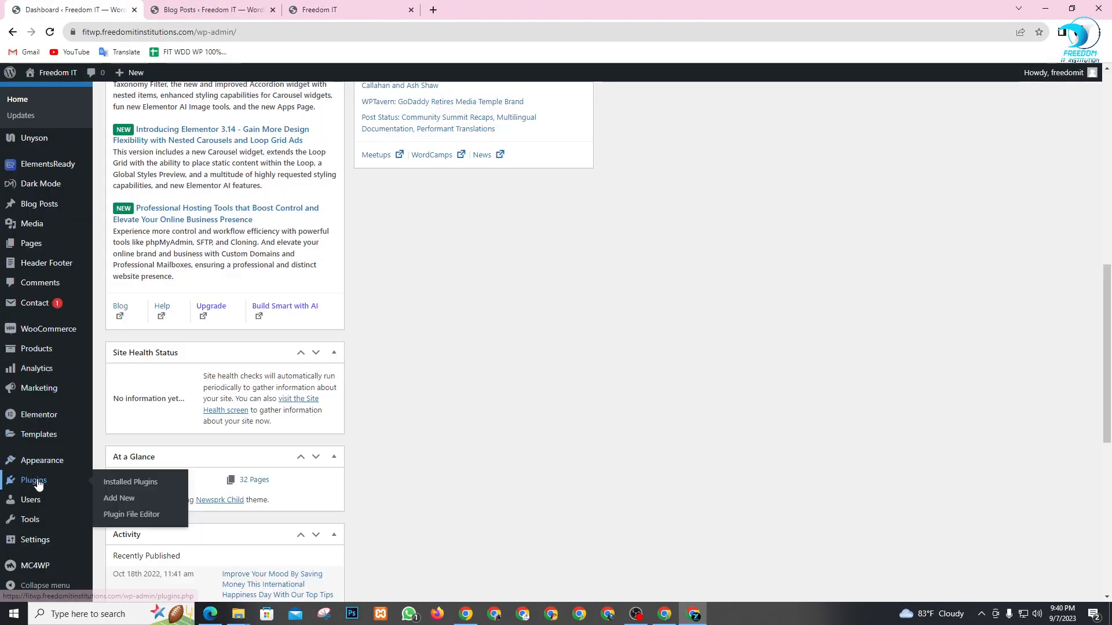
mouse_move(13, 461)
right_click(122, 499)
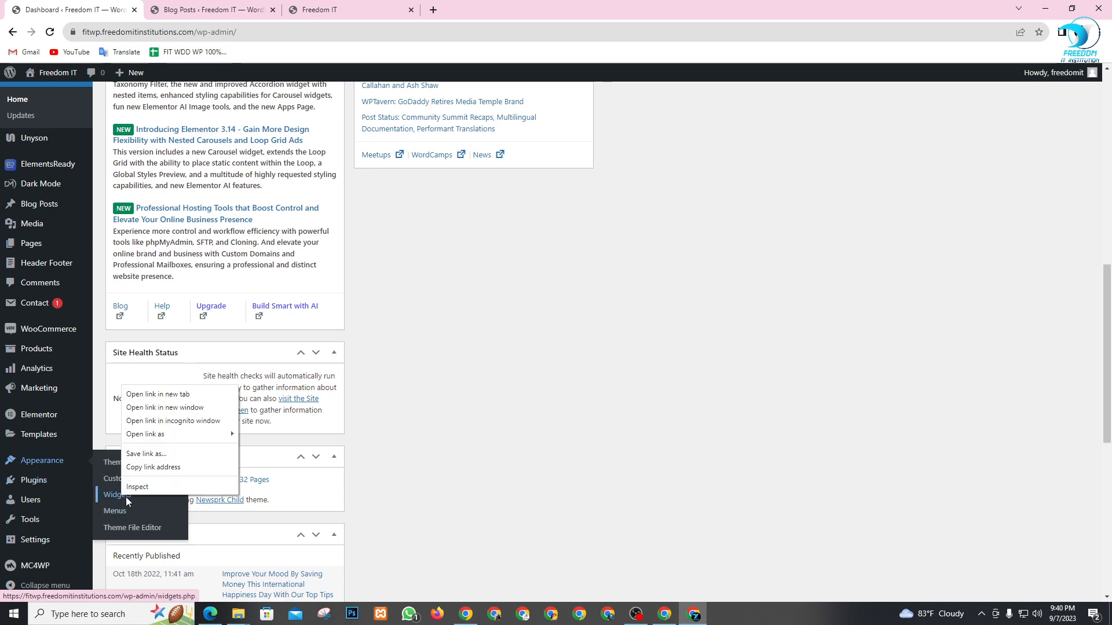
click(149, 395)
click(206, 9)
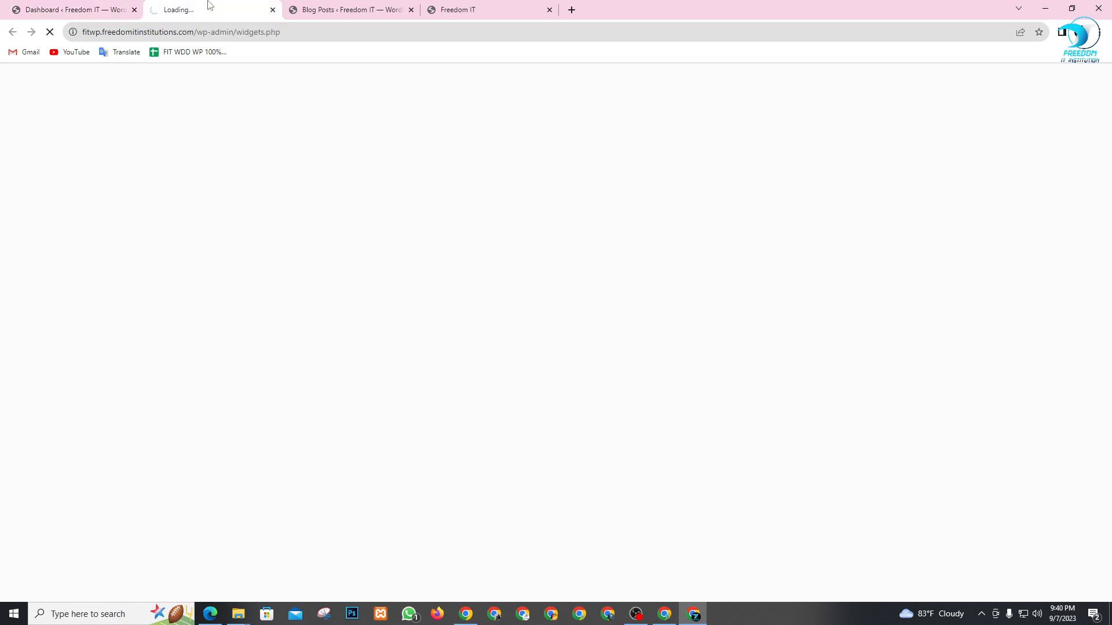
- Look at the navigation menu in the live home page's header, and return to the Widgets page to view its widget areas
click(472, 9)
scroll(688, 336, up, 15)
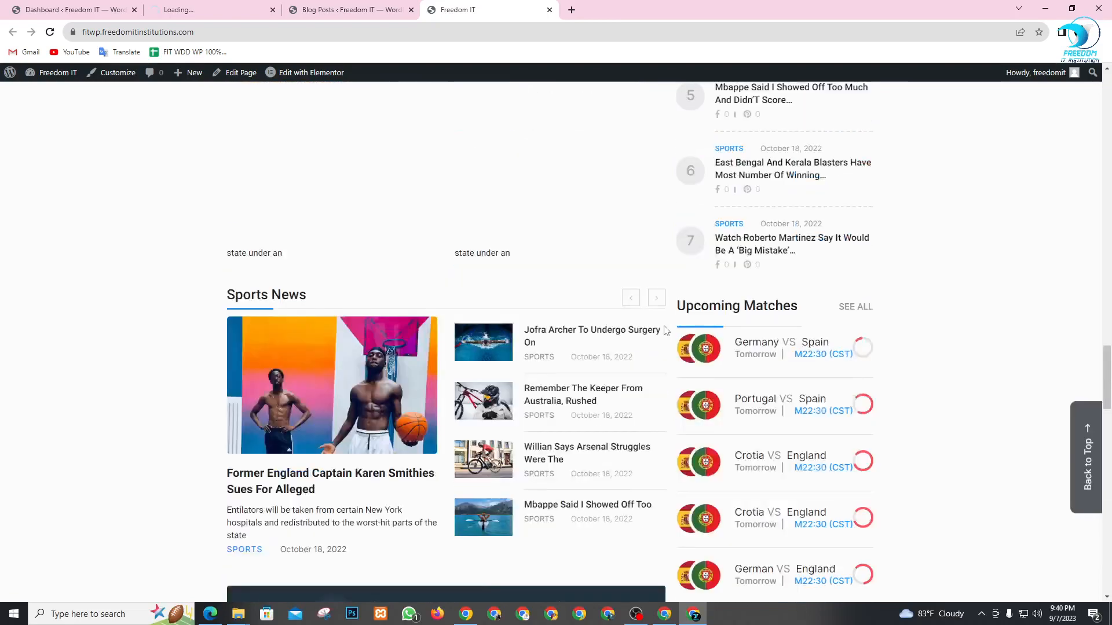
scroll(666, 330, up, 6)
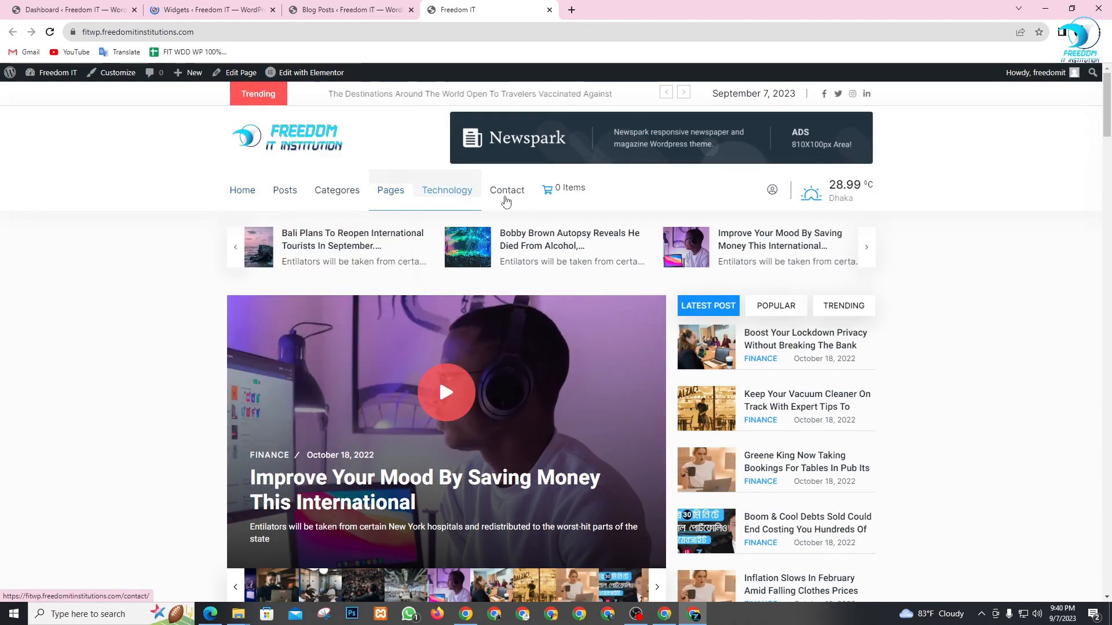
click(199, 9)
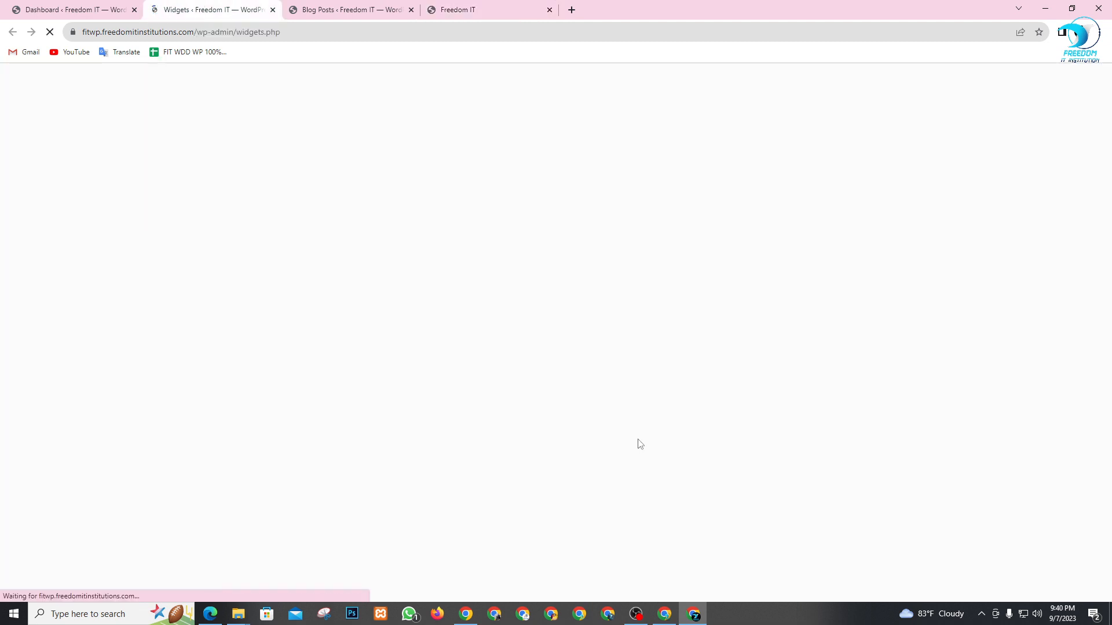
scroll(612, 329, down, 3)
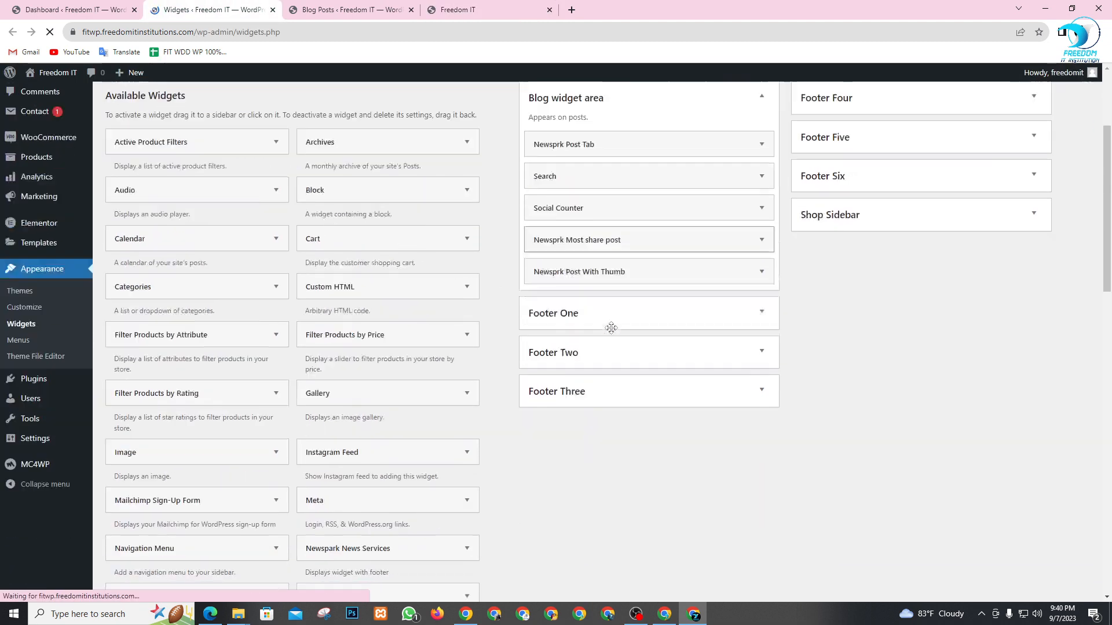
- Open the Menus page, load demo menu 1 and compare its items with the live home page's navigation
scroll(707, 305, up, 4)
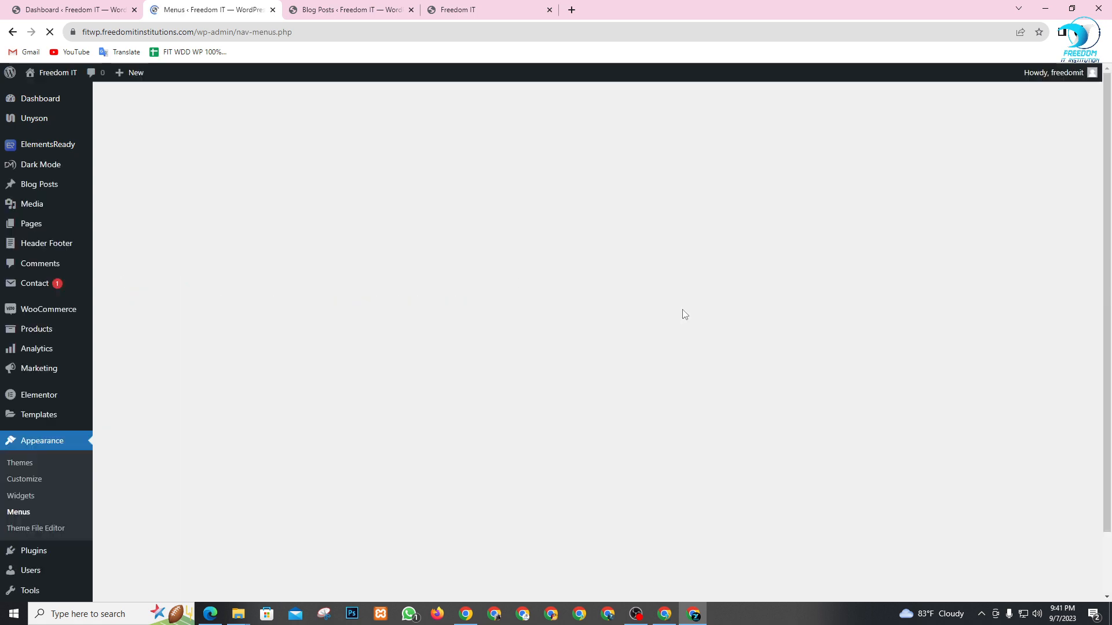
scroll(684, 308, down, 4)
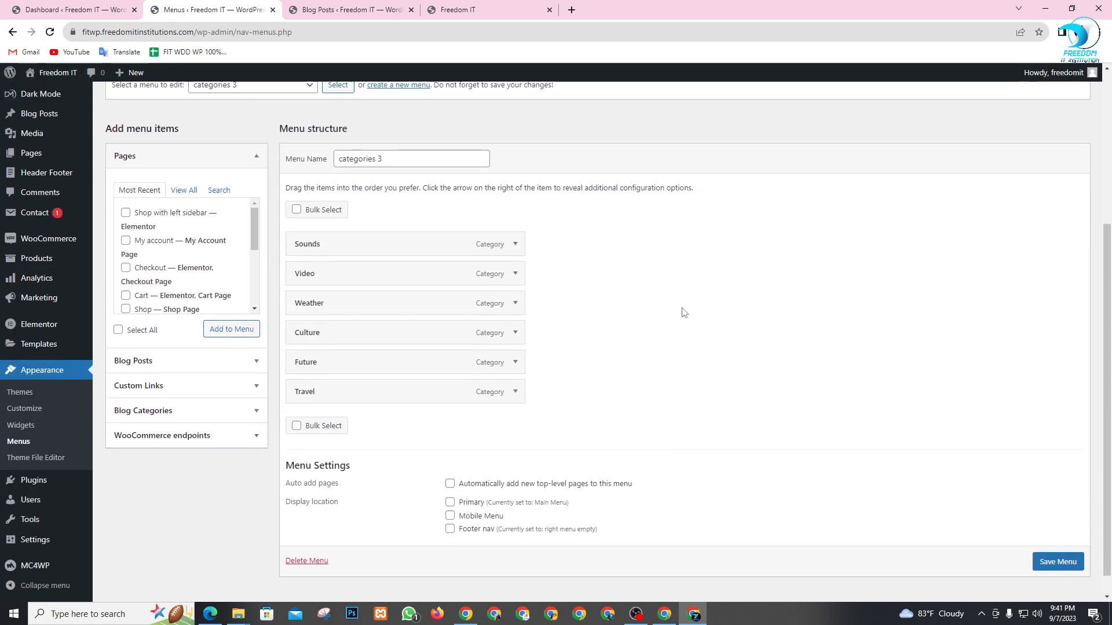
scroll(367, 238, up, 2)
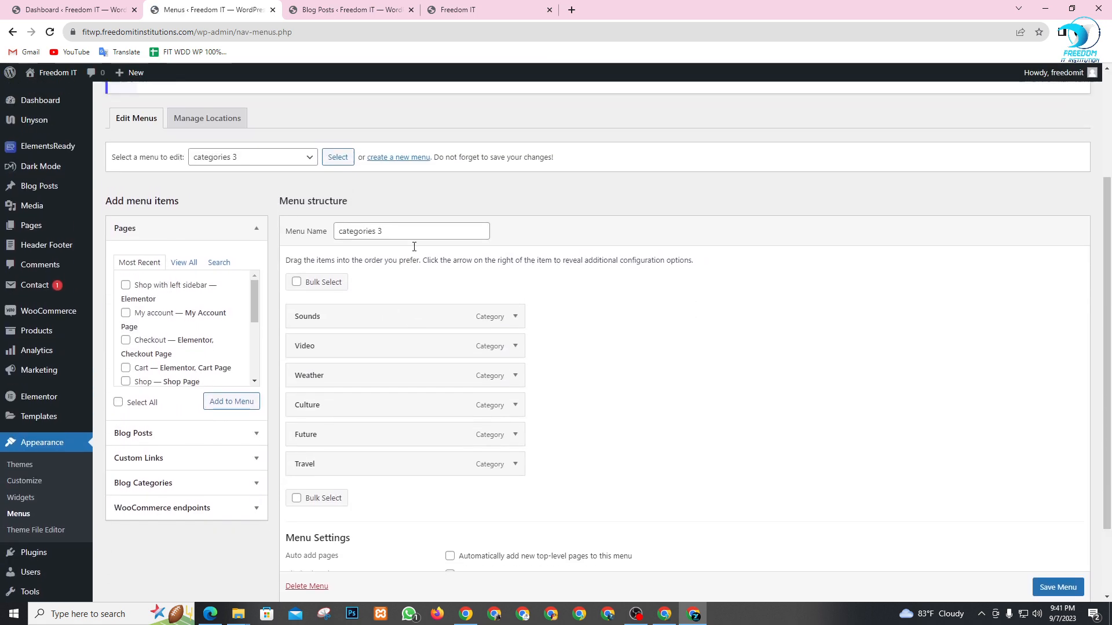
click(289, 201)
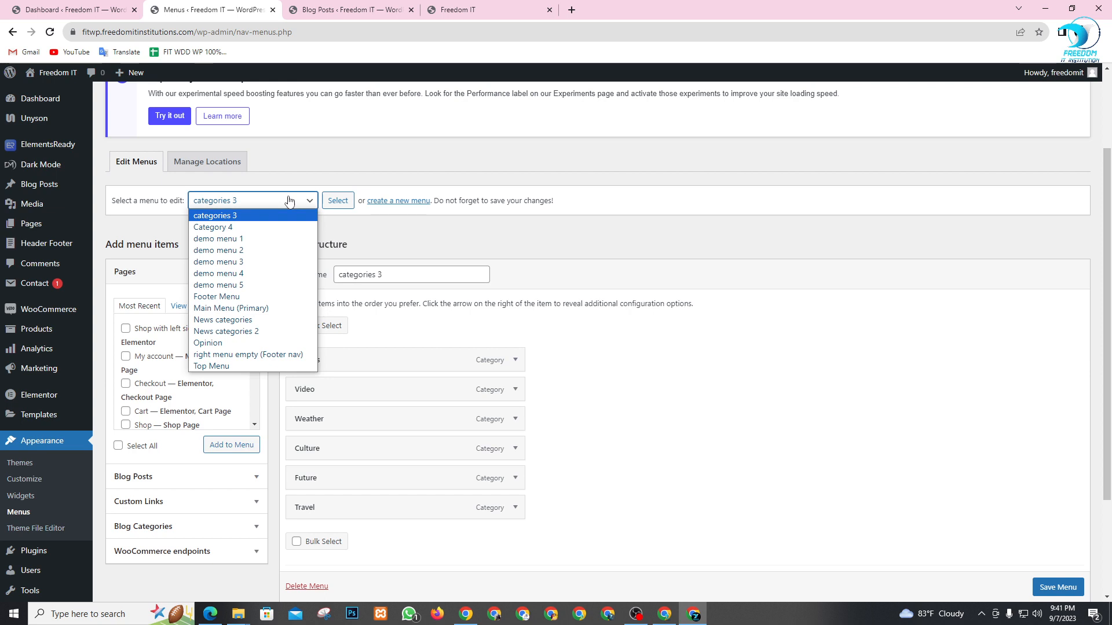
click(254, 240)
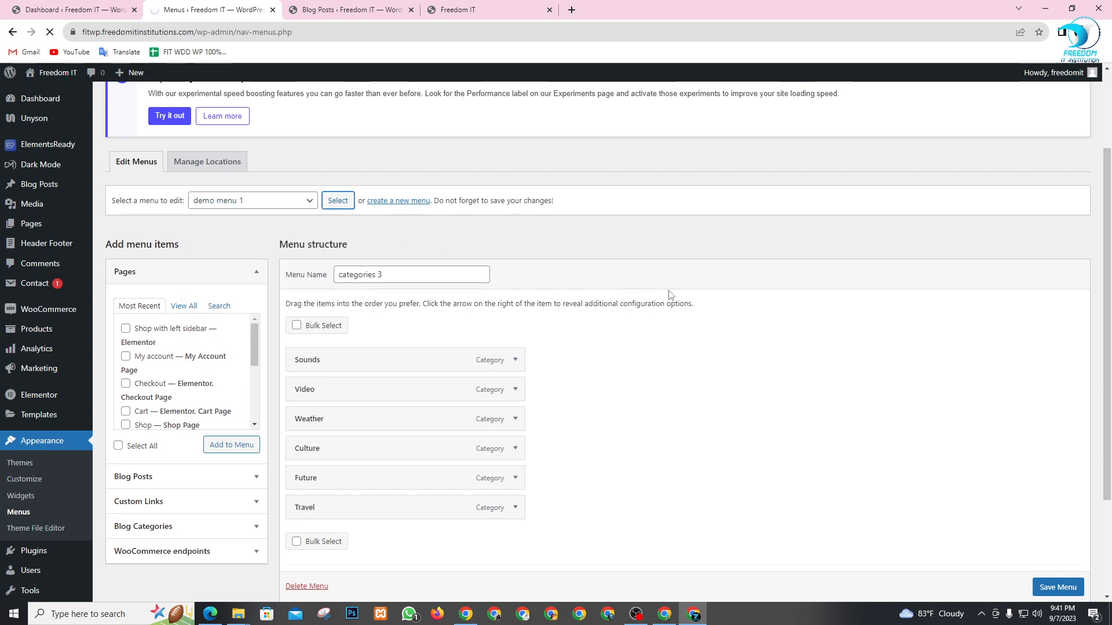
scroll(647, 266, down, 2)
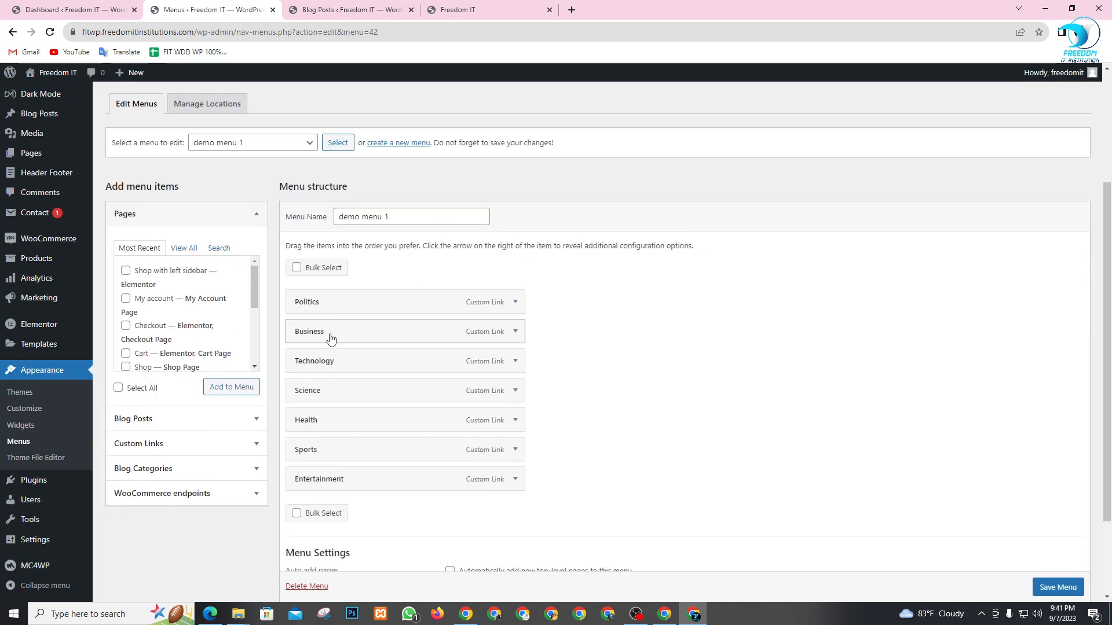
click(456, 7)
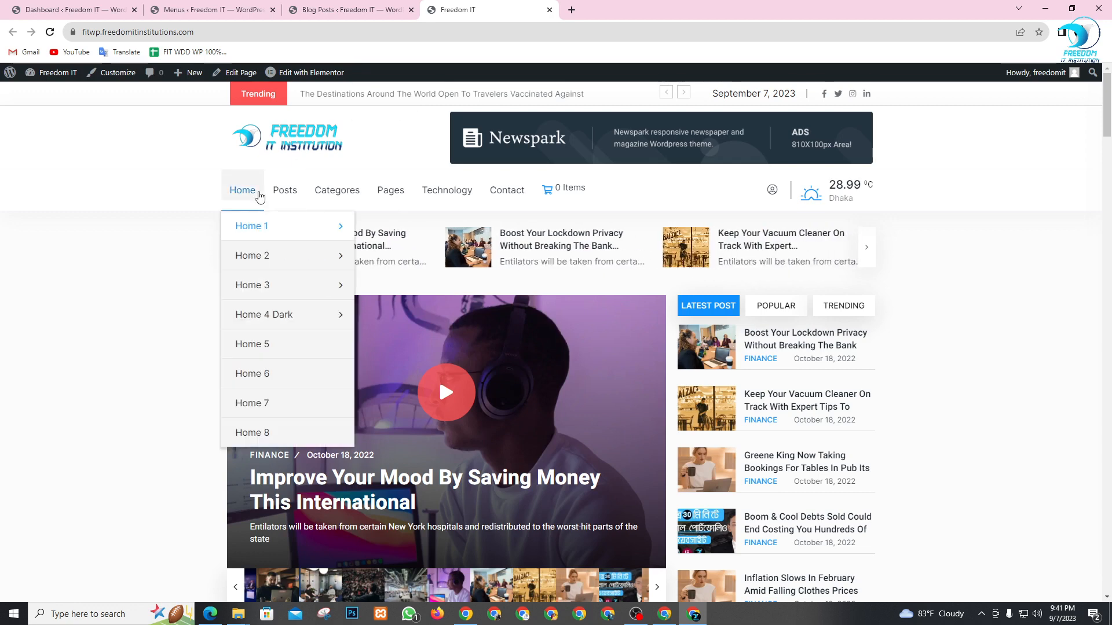
click(212, 9)
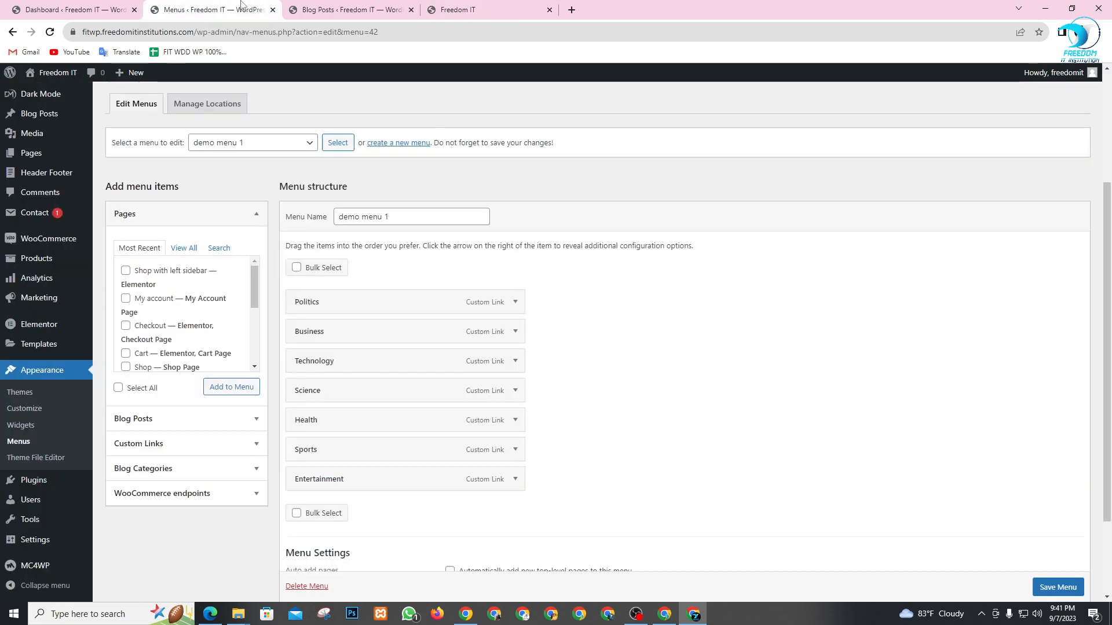
- Load Main Menu (Primary) for editing and compare its items with the live home page's navigation
click(230, 146)
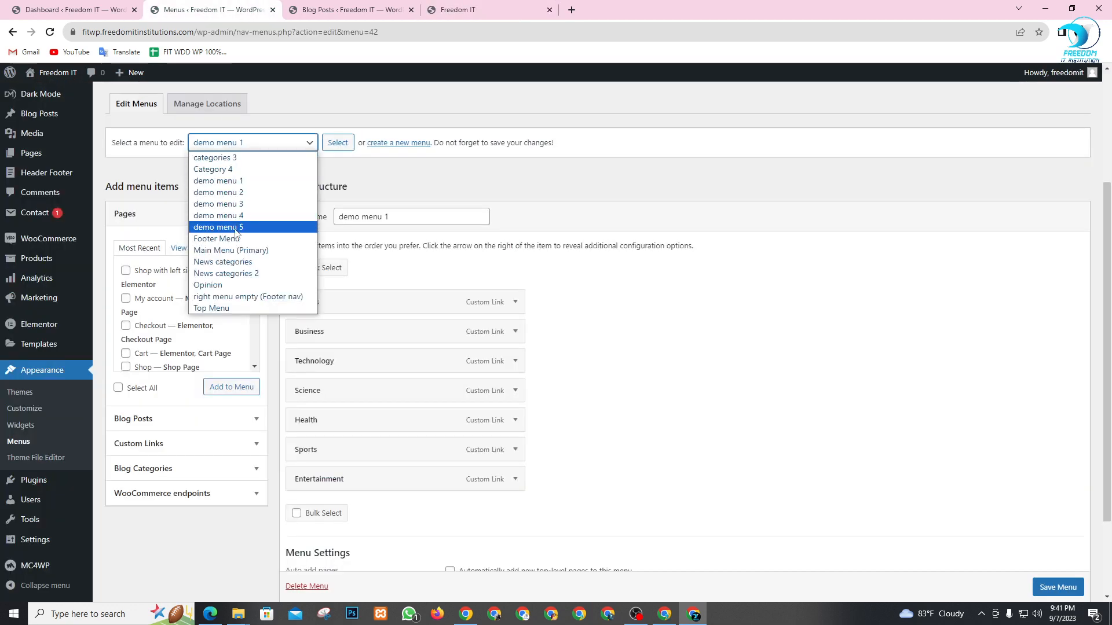
click(239, 249)
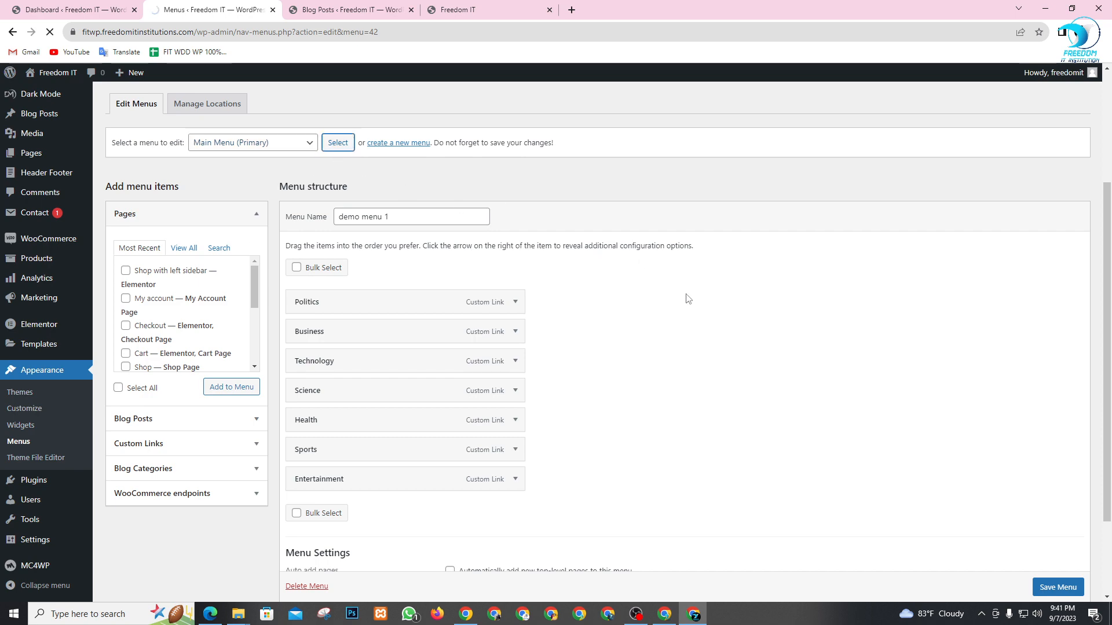
scroll(689, 313, down, 7)
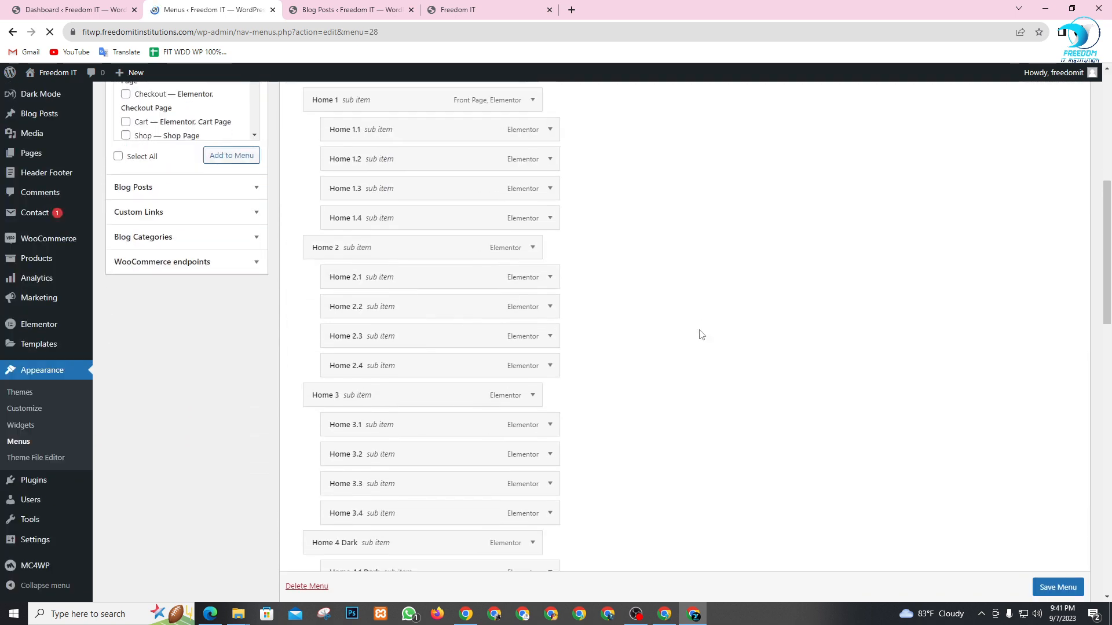
scroll(701, 335, down, 14)
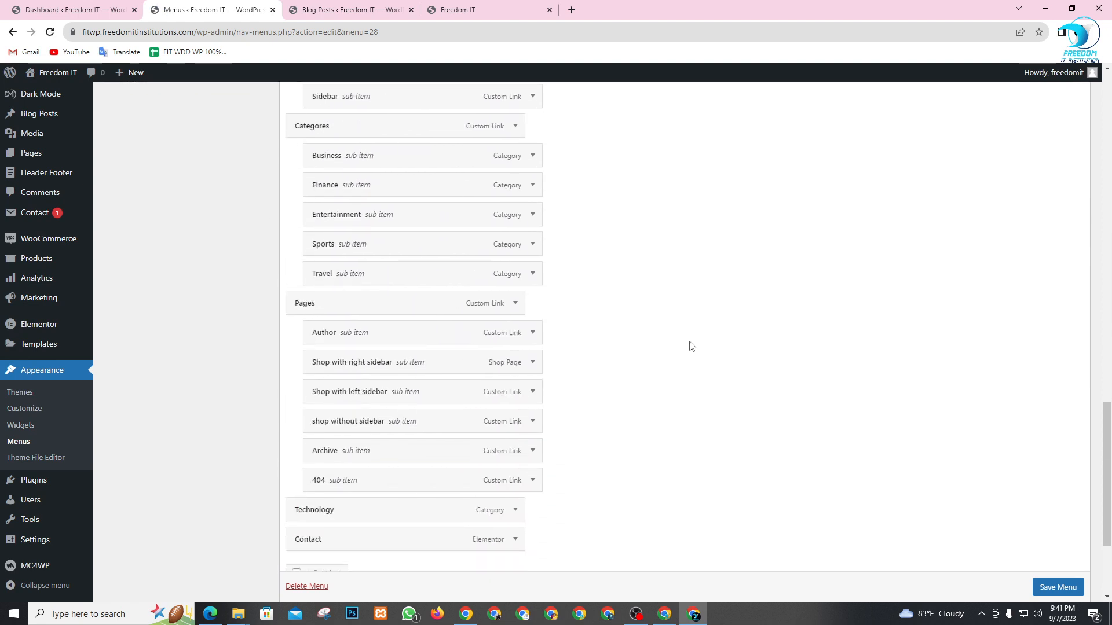
scroll(689, 346, down, 3)
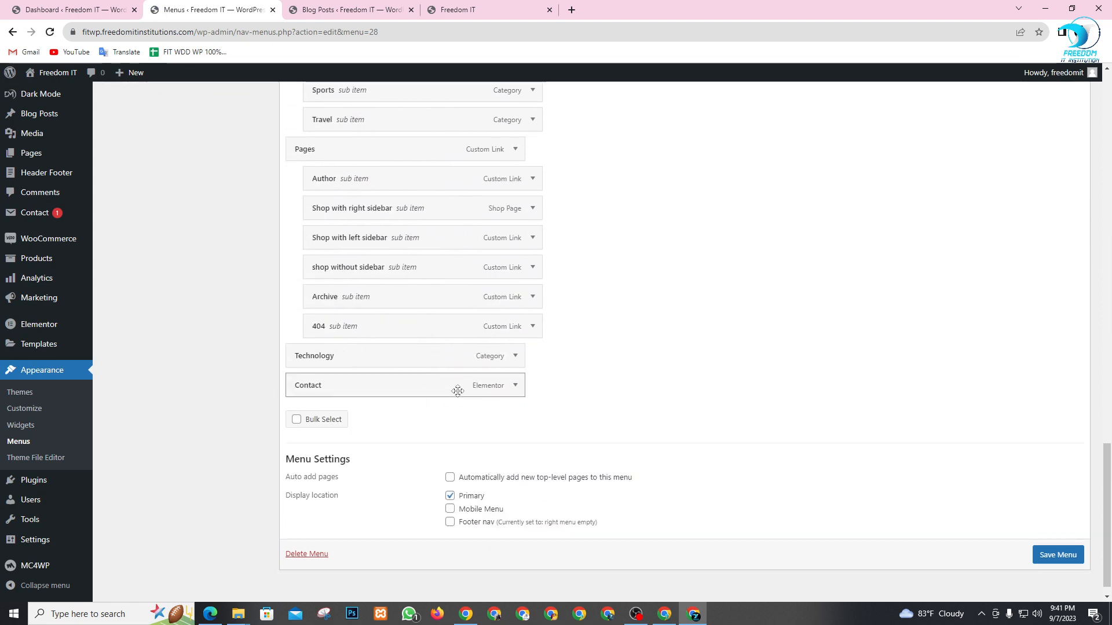
click(420, 7)
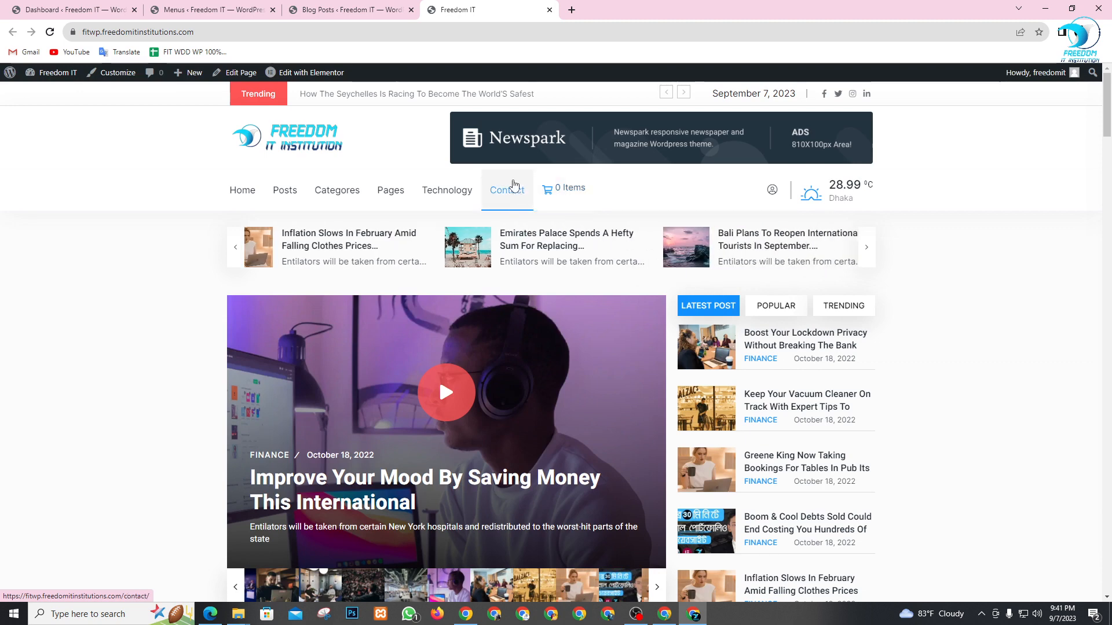
click(212, 9)
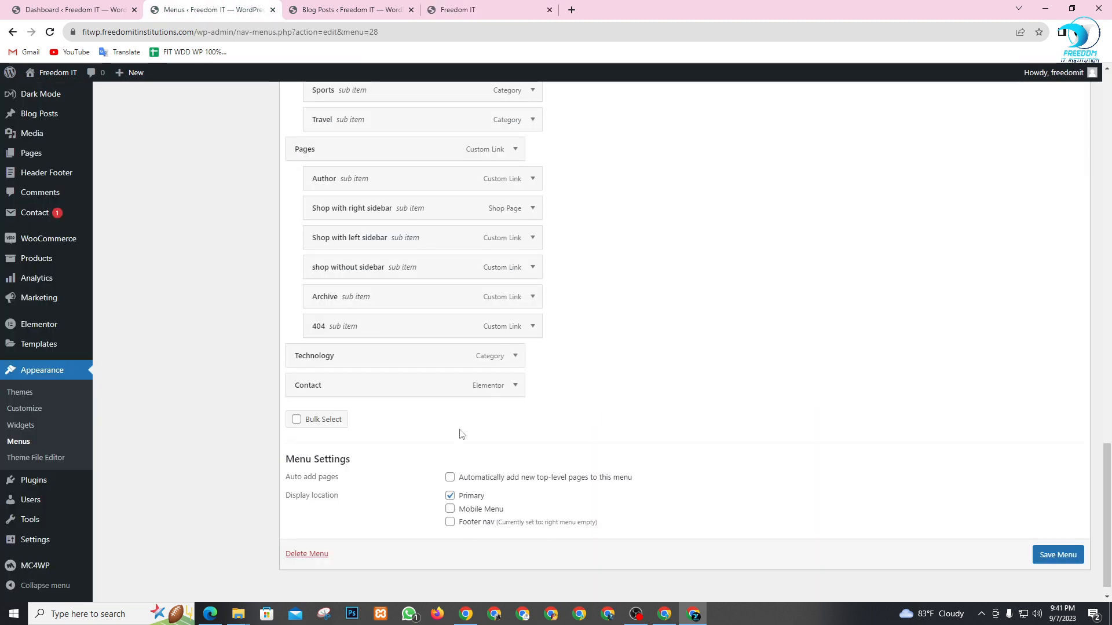
- Save the Main Menu with Primary as its display location
scroll(462, 435, down, 1)
click(1032, 537)
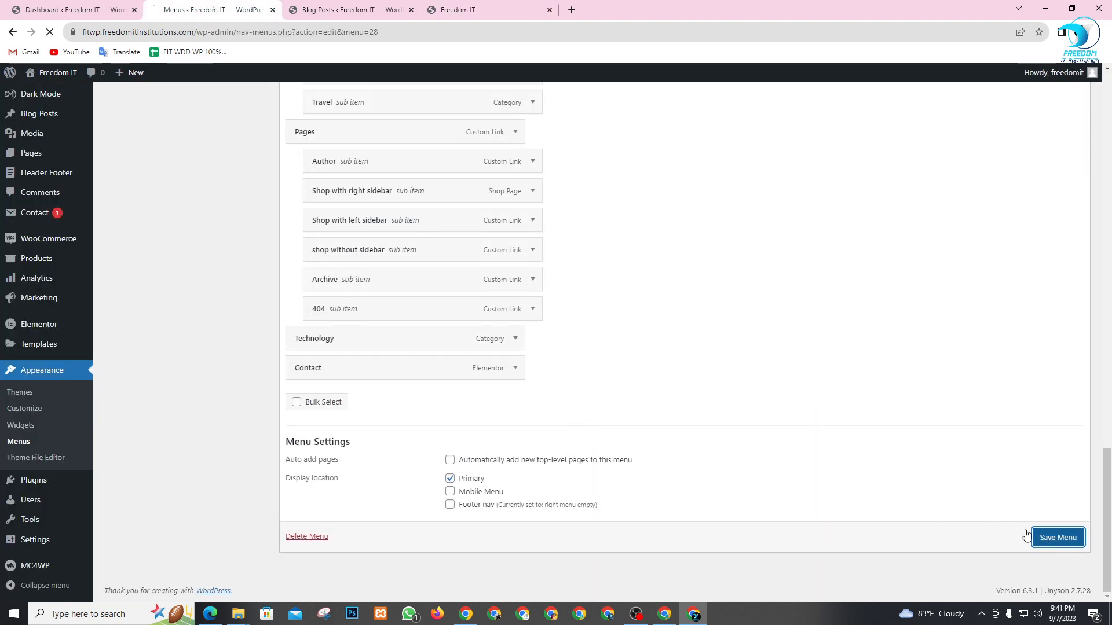
scroll(608, 298, up, 15)
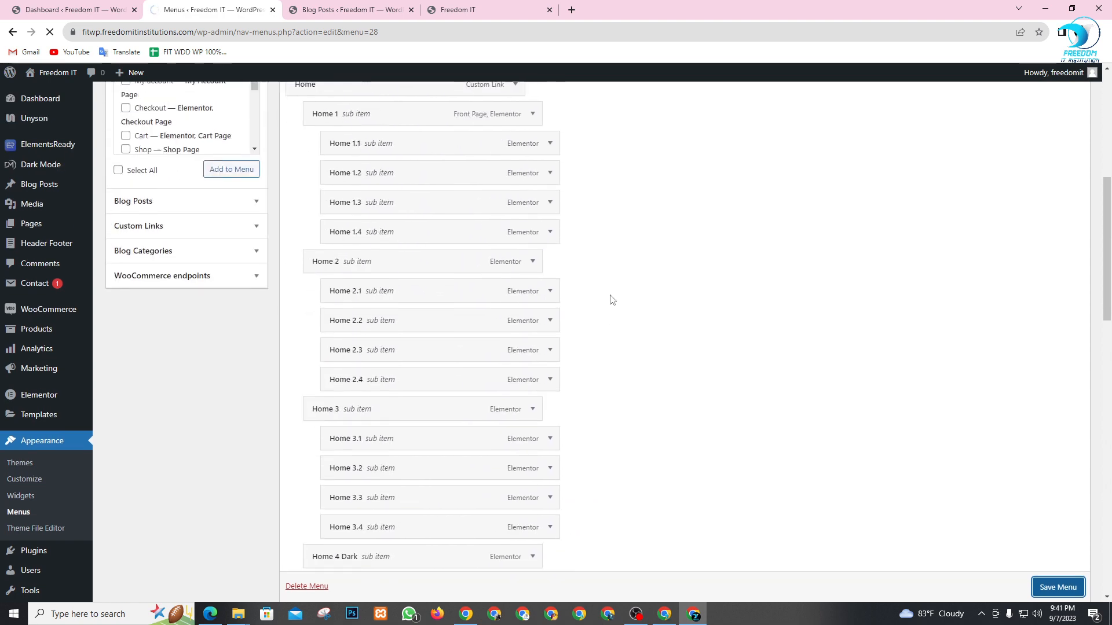
scroll(612, 299, up, 3)
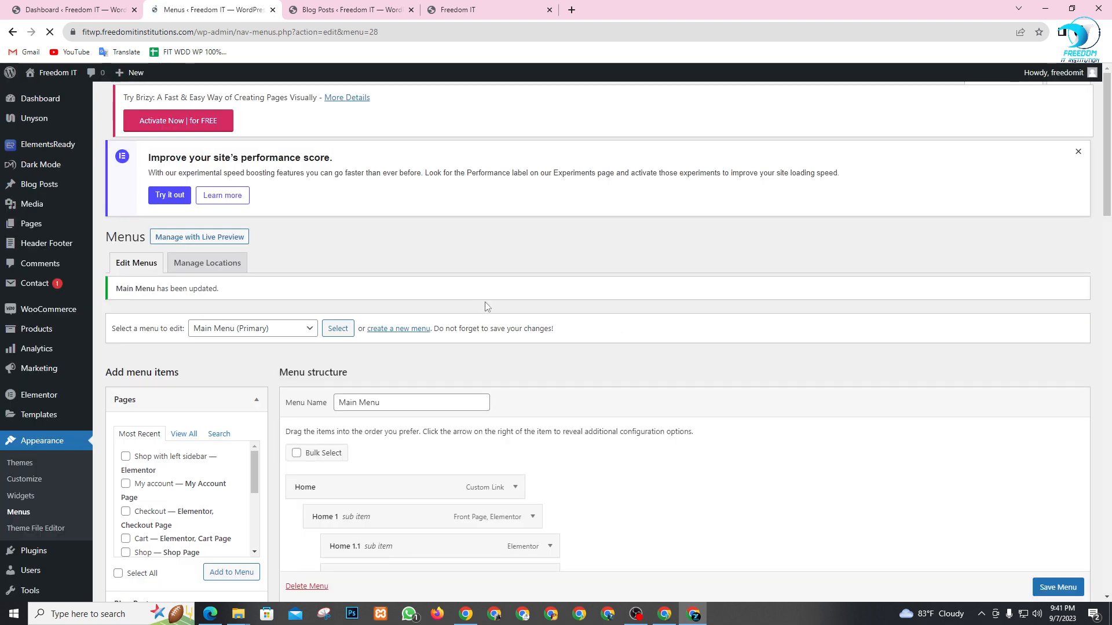
- Examine the Home items in the menu structure and the Custom Links, WooCommerce endpoints and Blog Categories options for adding items
scroll(632, 313, down, 5)
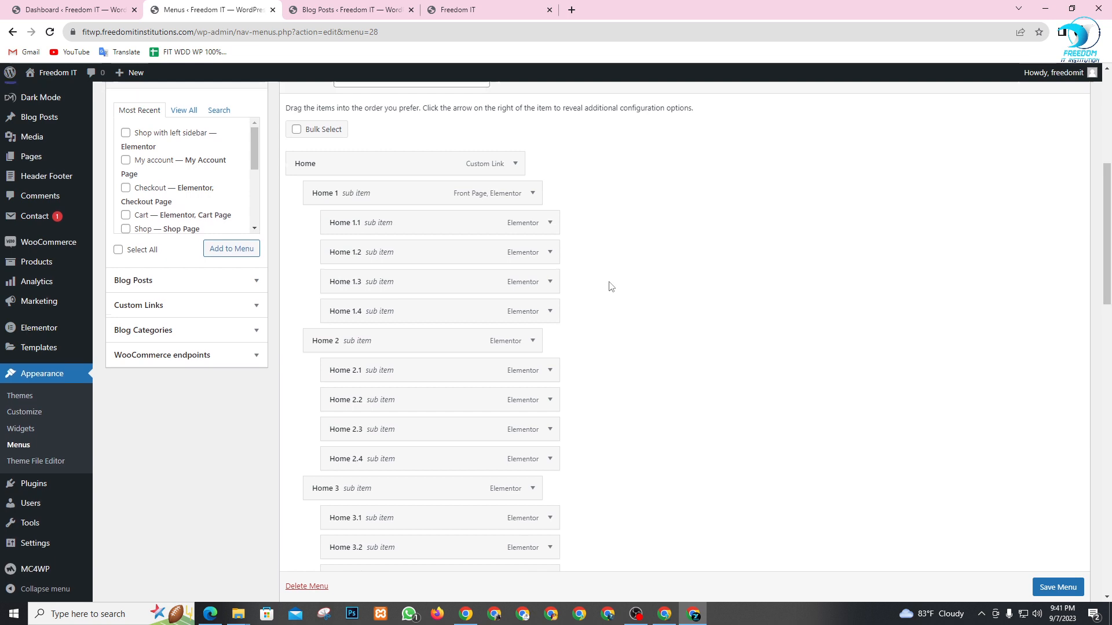
scroll(608, 285, up, 1)
scroll(682, 273, down, 1)
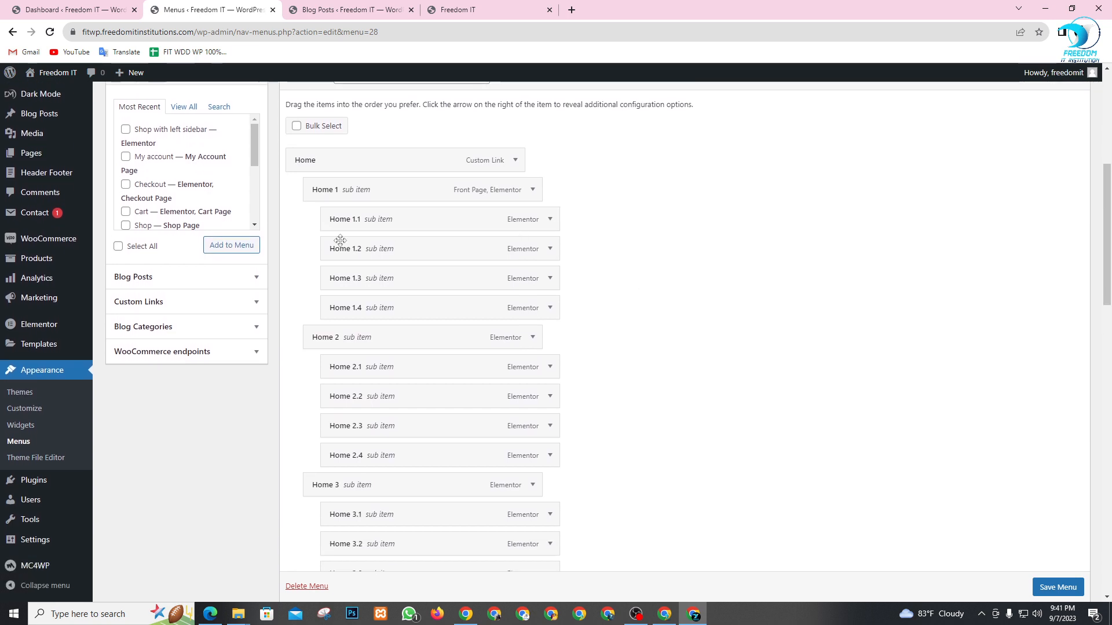
scroll(603, 422, down, 2)
scroll(623, 402, up, 1)
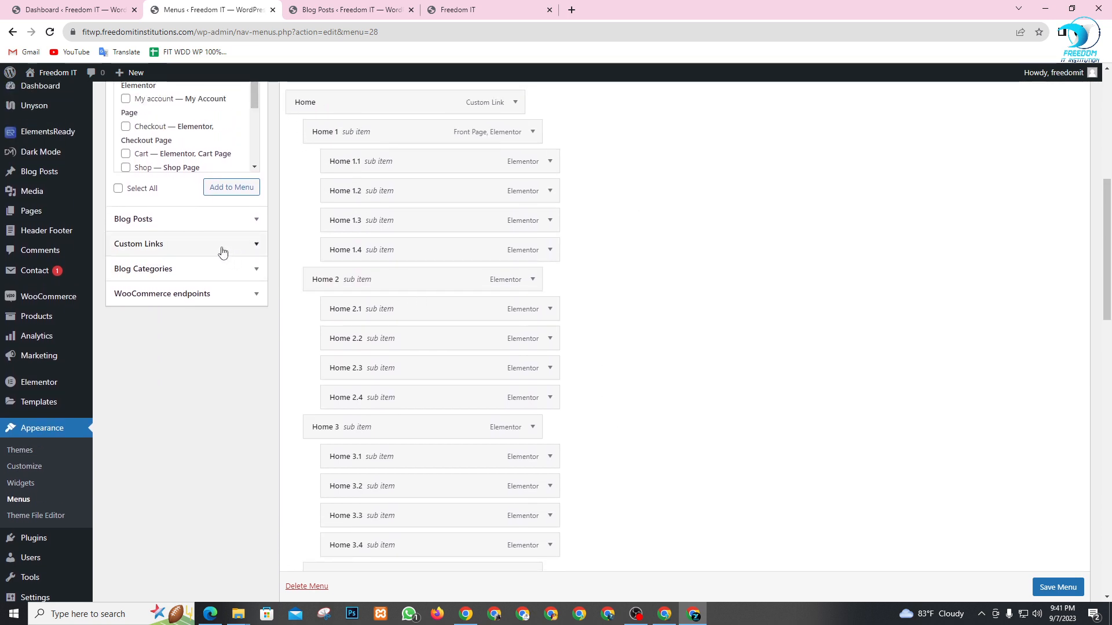
click(252, 251)
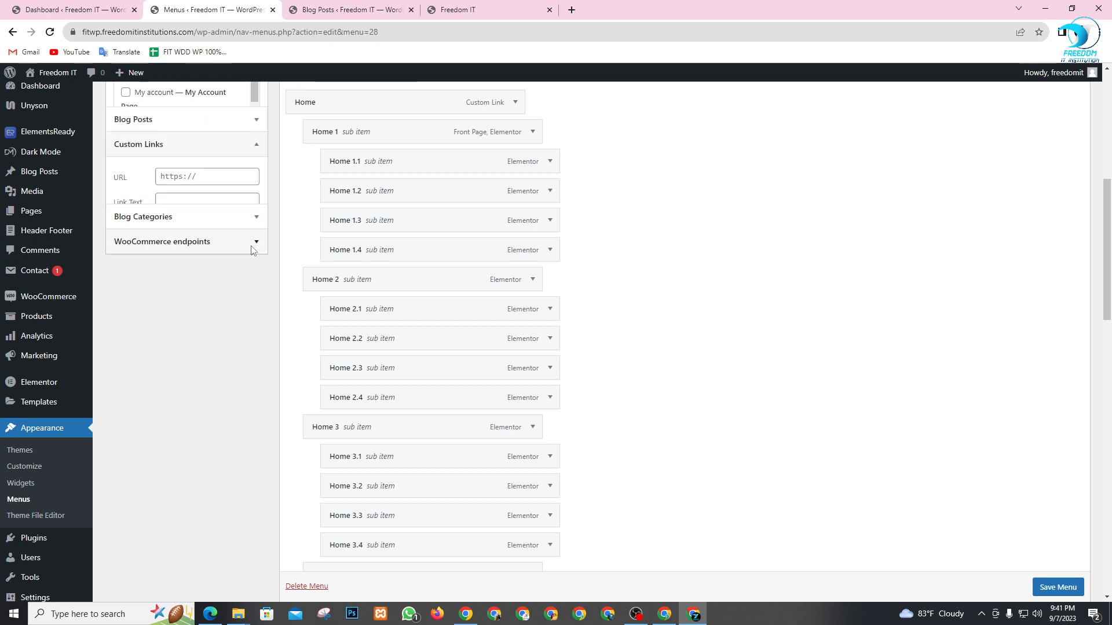
scroll(223, 299, up, 1)
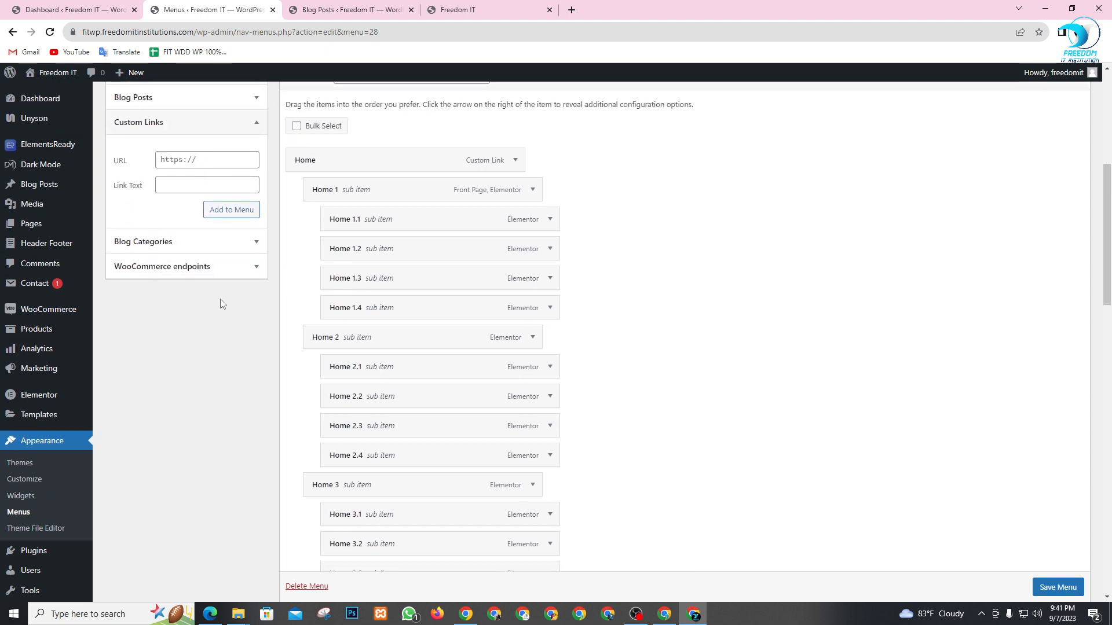
click(243, 273)
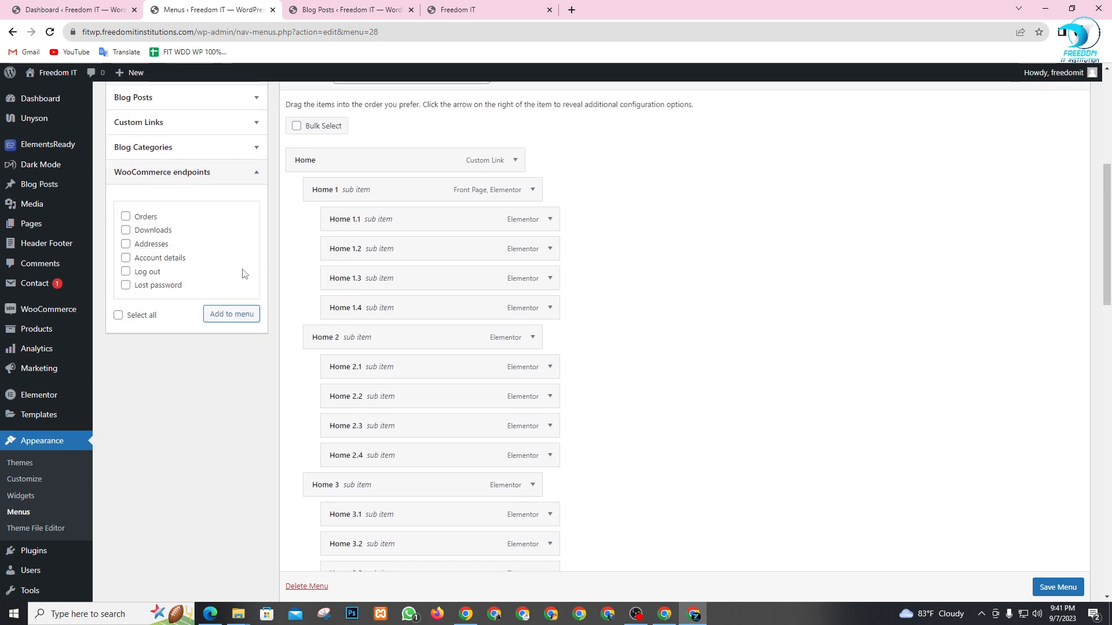
click(250, 174)
click(244, 149)
click(243, 149)
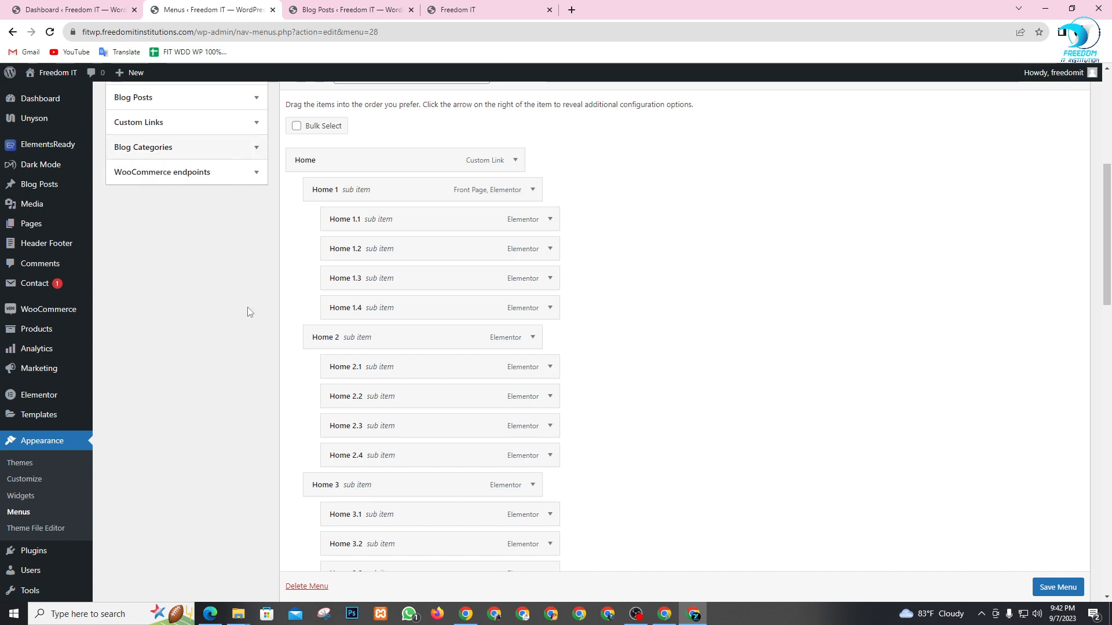
- Return from the Main Menu editor to the Widgets page
scroll(250, 313, up, 4)
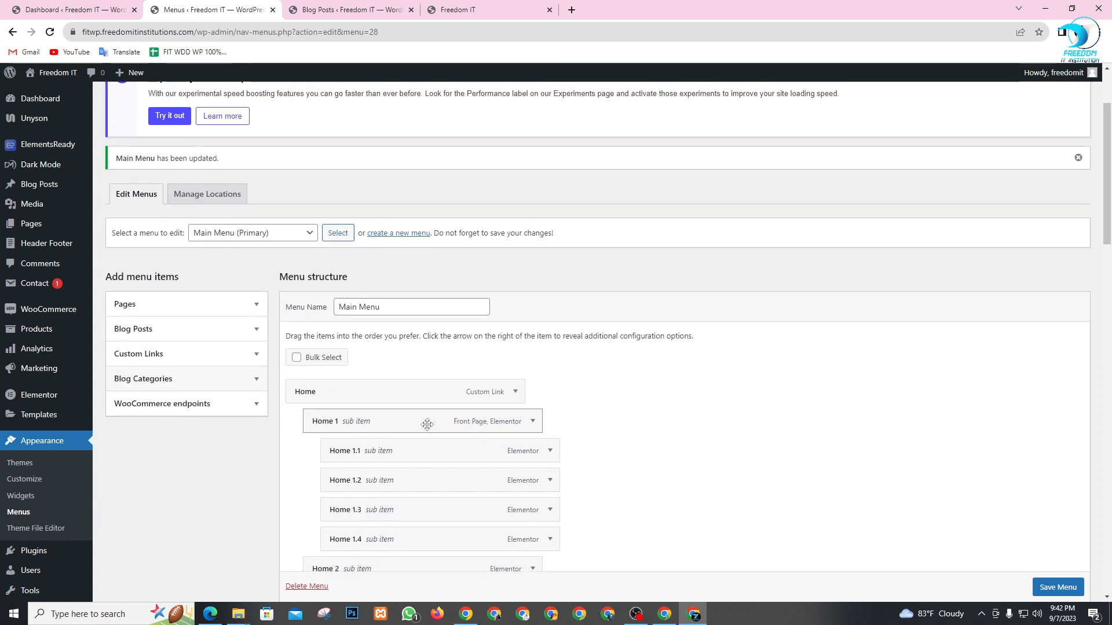
scroll(426, 424, down, 2)
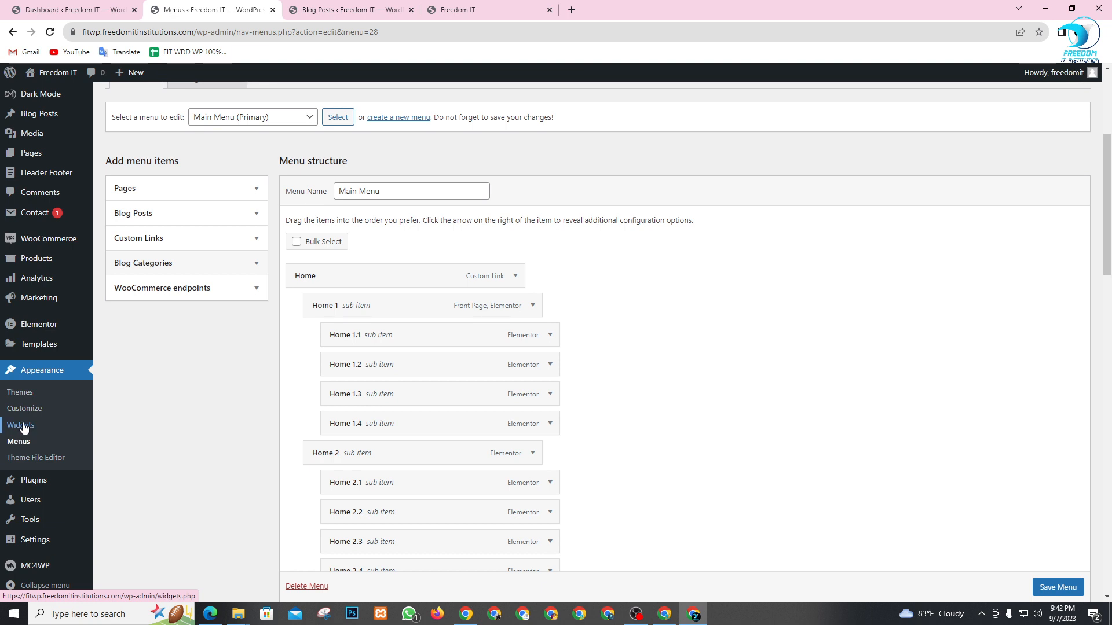
right_click(23, 427)
click(18, 430)
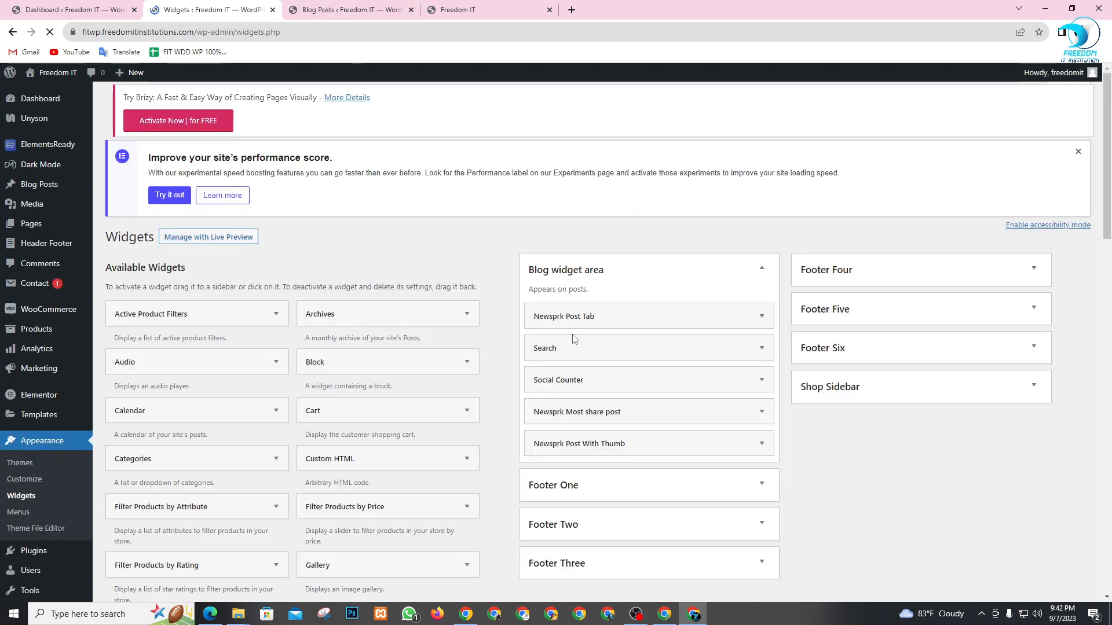
- Examine the Available Widgets list, the blog and footer widget areas, and the Inactive Widgets section on the Widgets page
scroll(573, 348, down, 3)
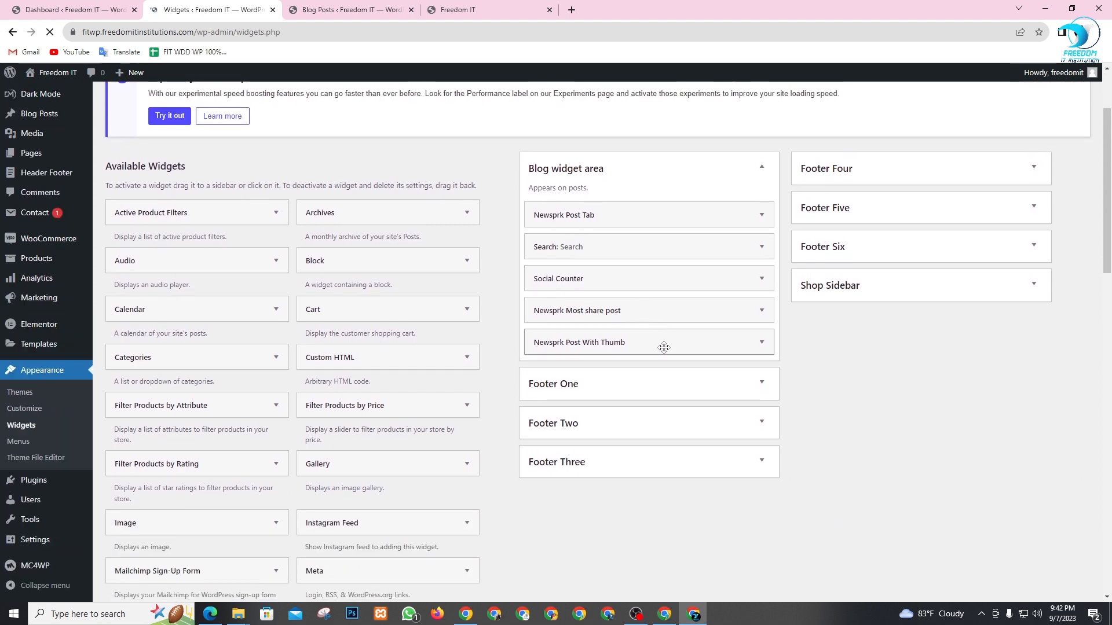
scroll(581, 363, down, 4)
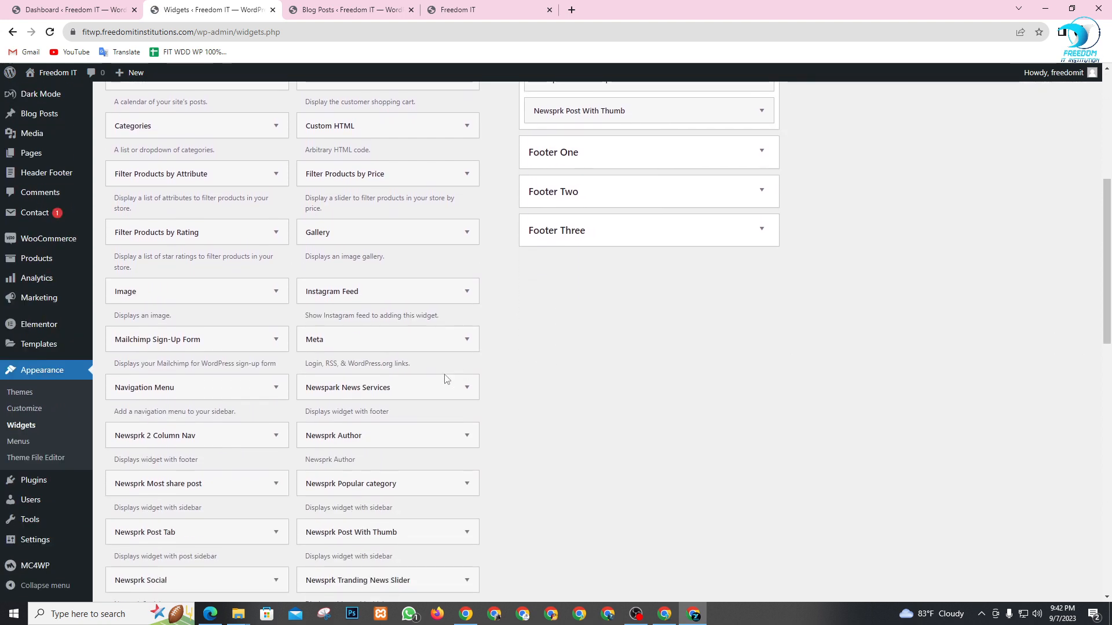
scroll(534, 402, up, 6)
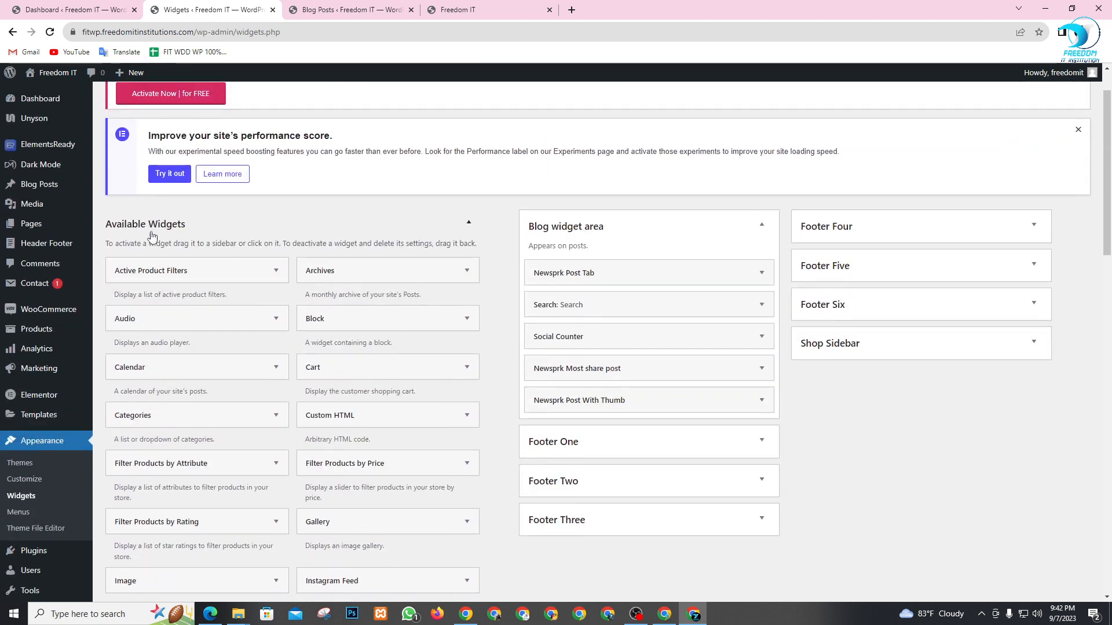
scroll(173, 249, down, 9)
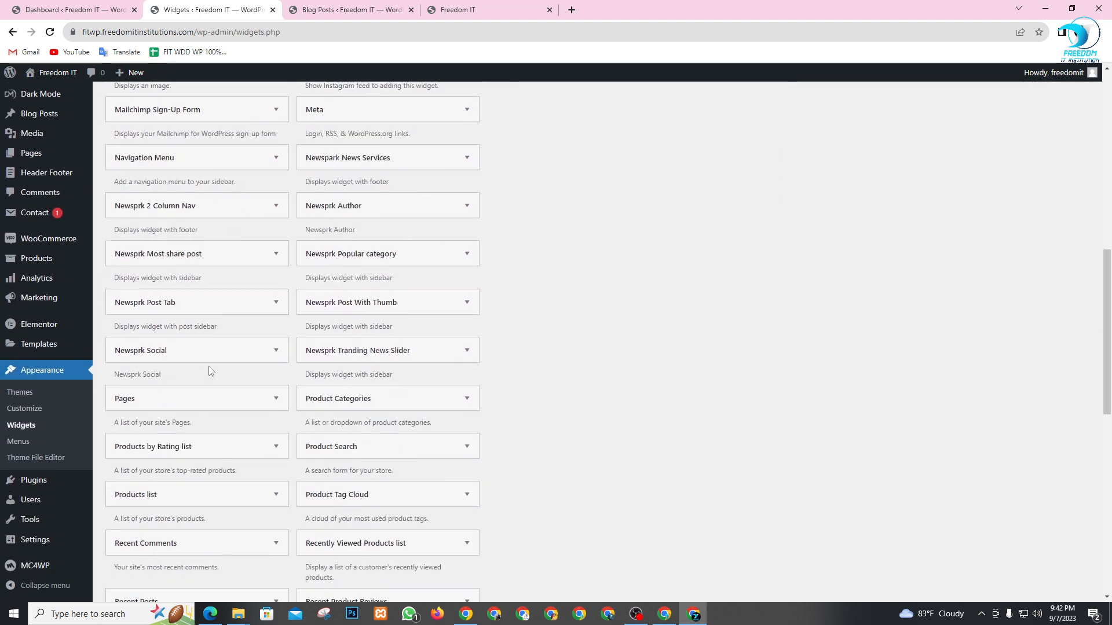
scroll(211, 371, down, 7)
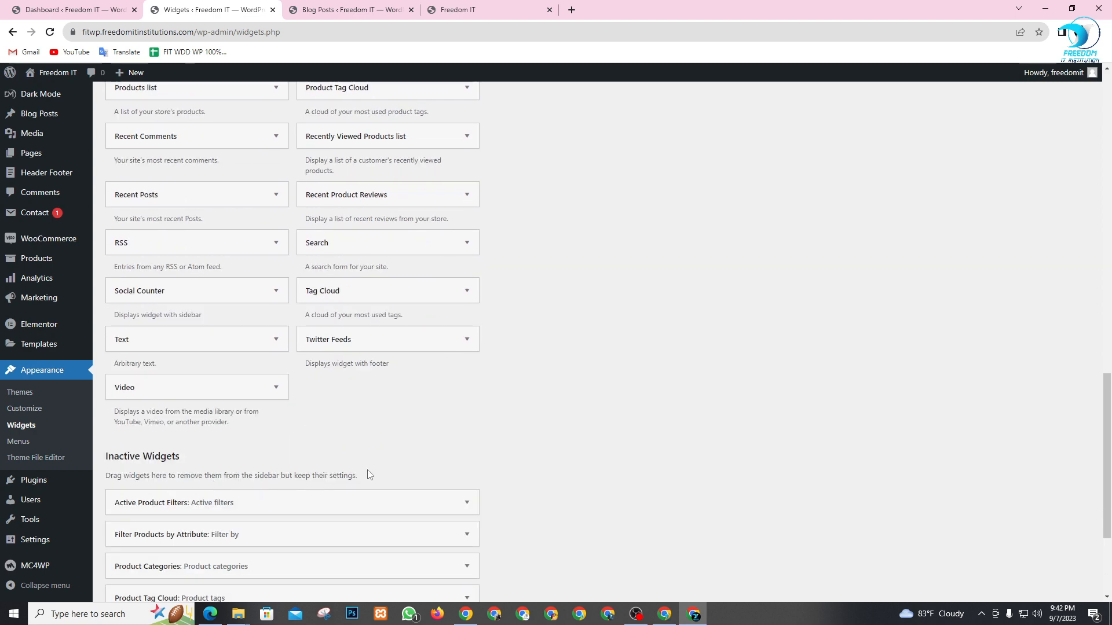
scroll(400, 443, down, 3)
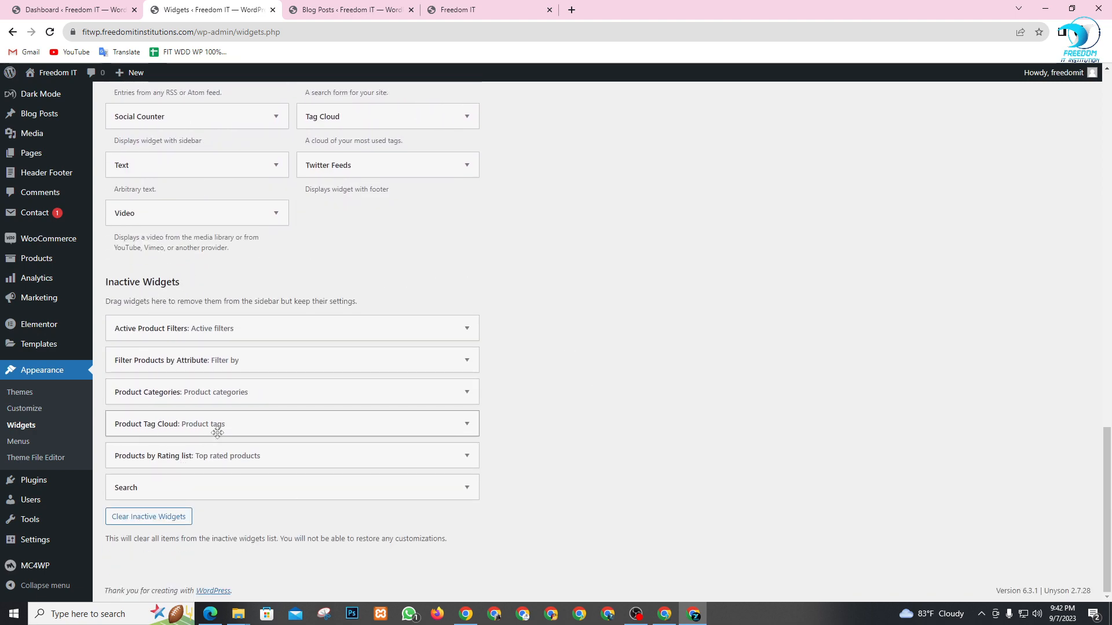
scroll(461, 426, up, 4)
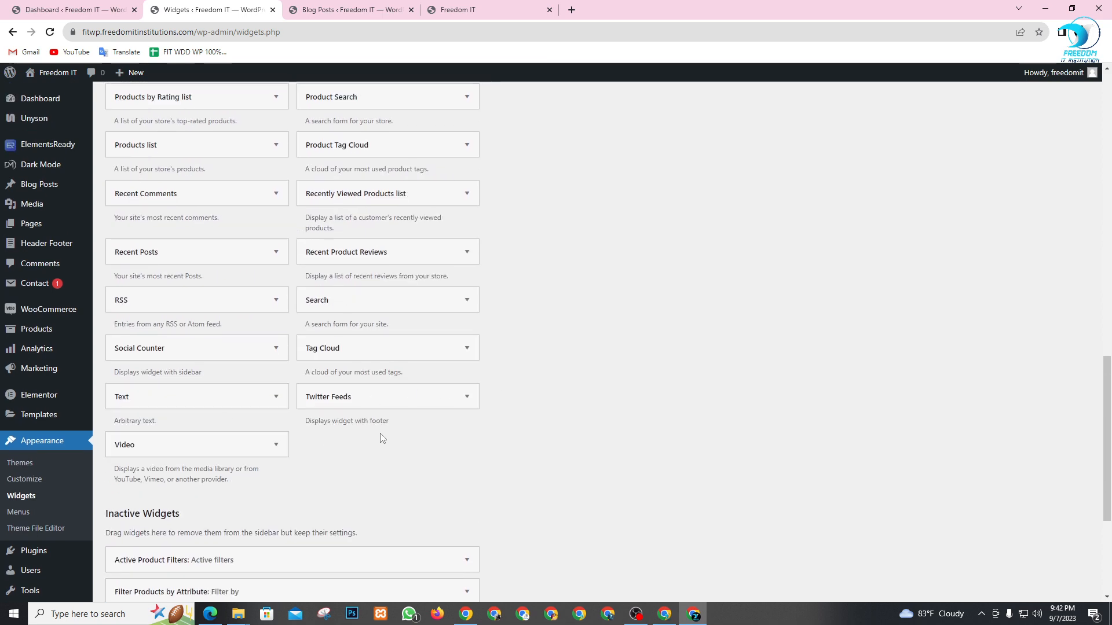
scroll(382, 439, up, 10)
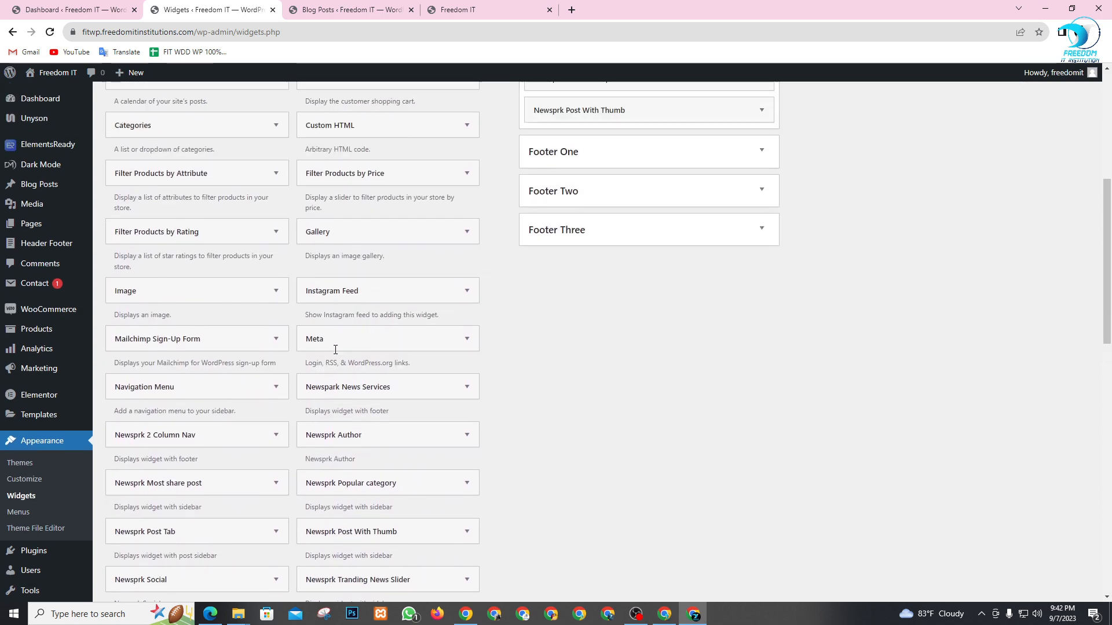
scroll(336, 350, up, 2)
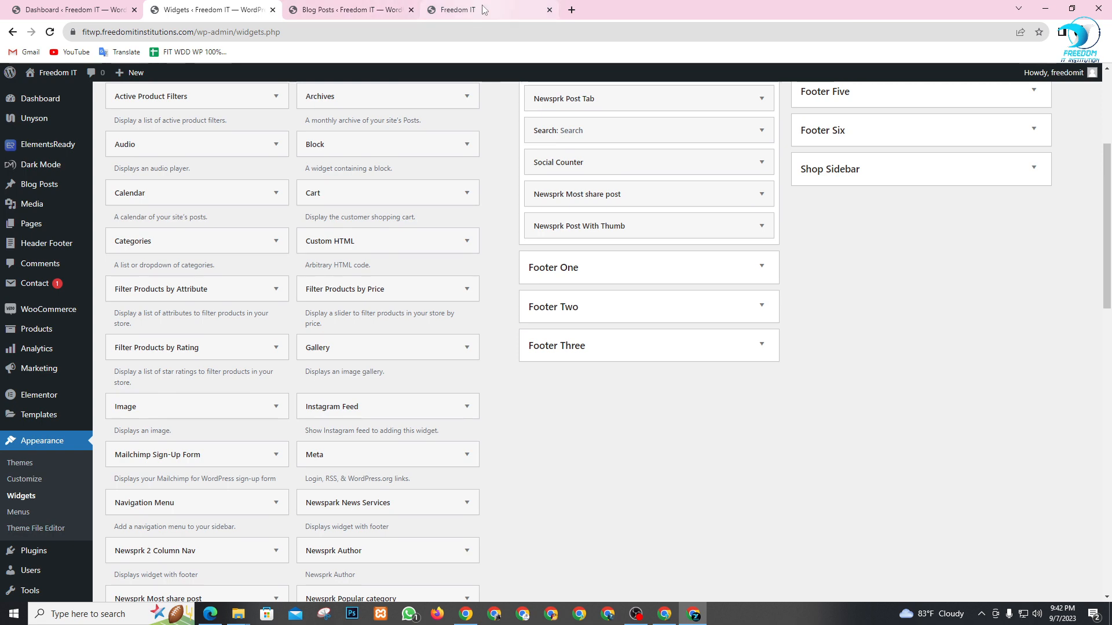
- Open the Shop page from the live home page's cart link and look over its product listing
click(463, 10)
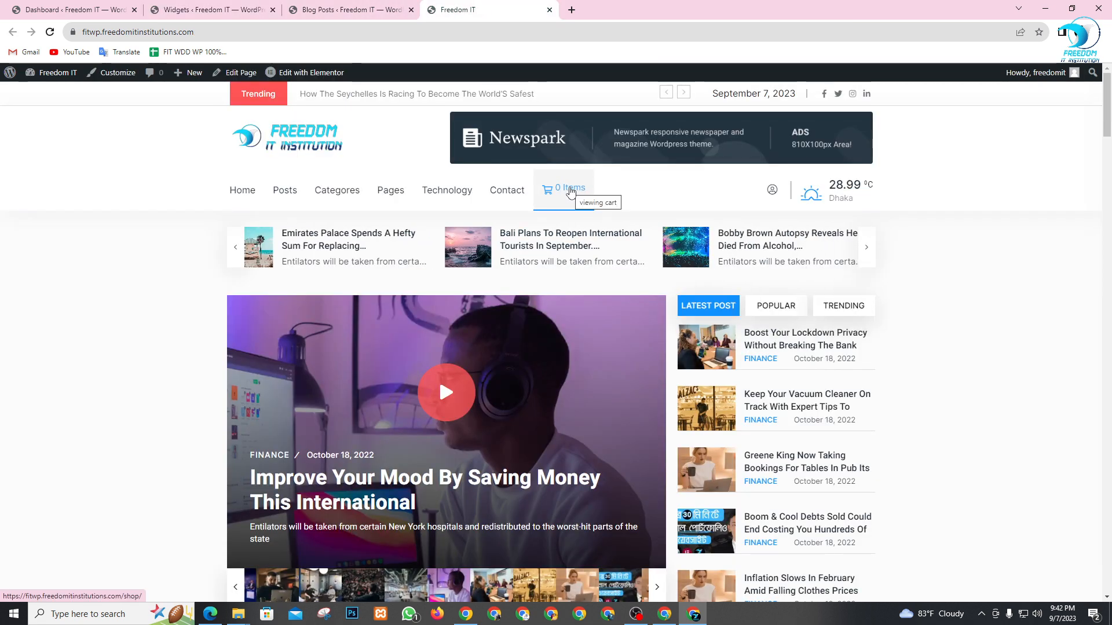
click(570, 192)
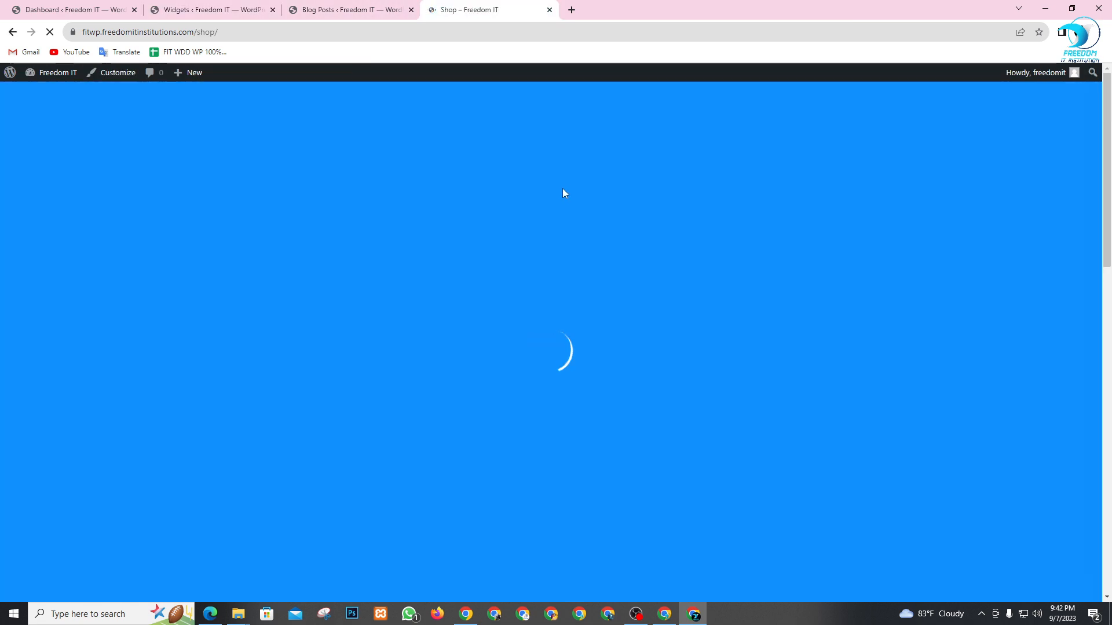
scroll(512, 264, down, 10)
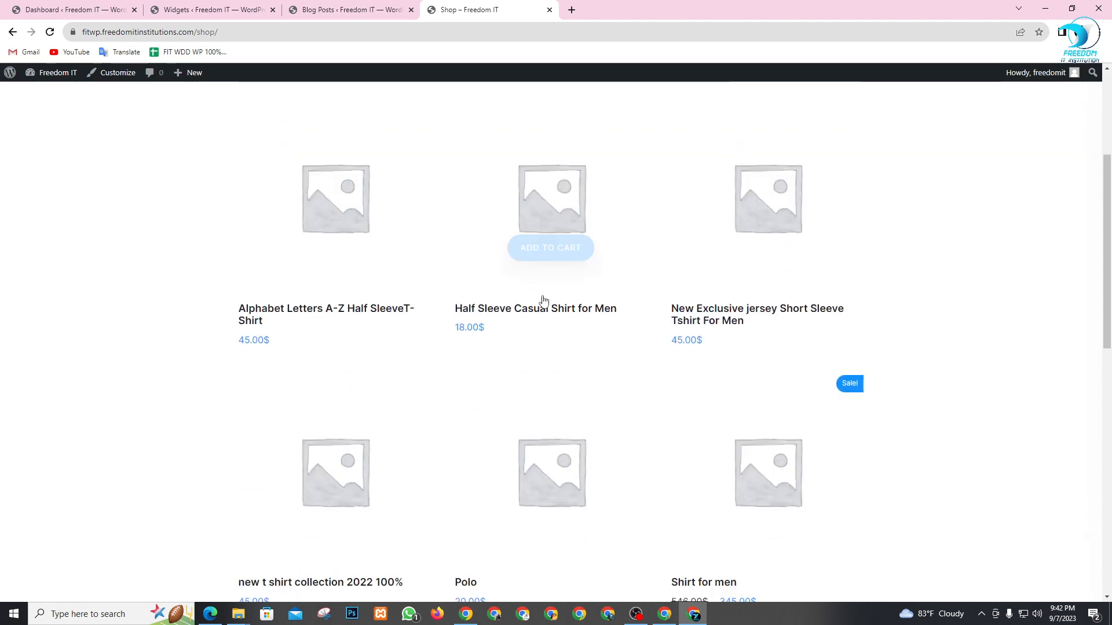
scroll(555, 326, up, 15)
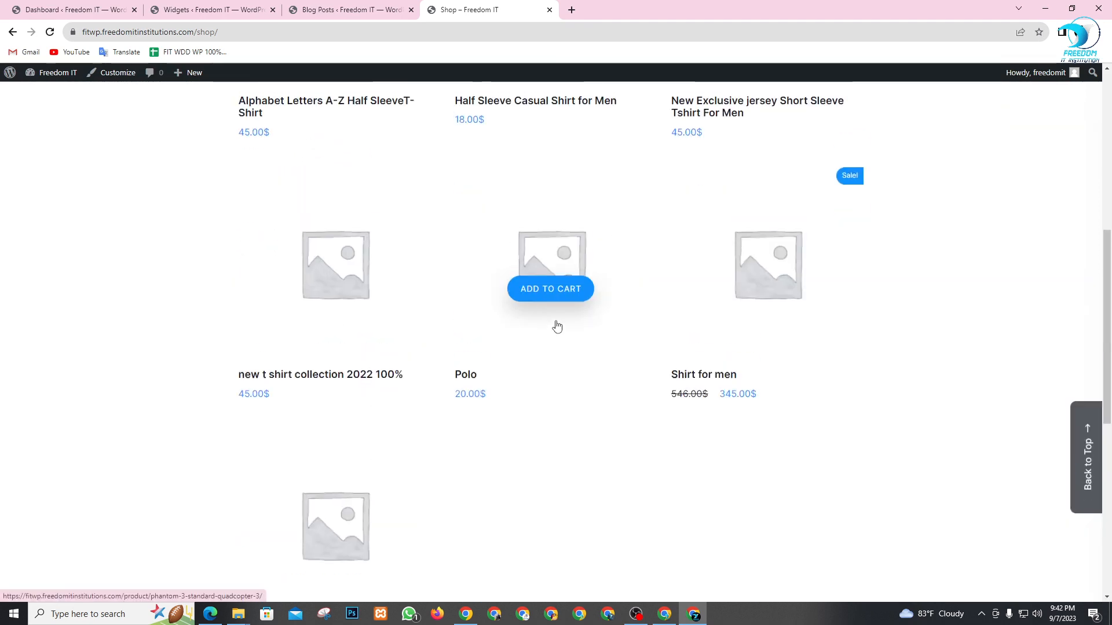
scroll(557, 326, down, 3)
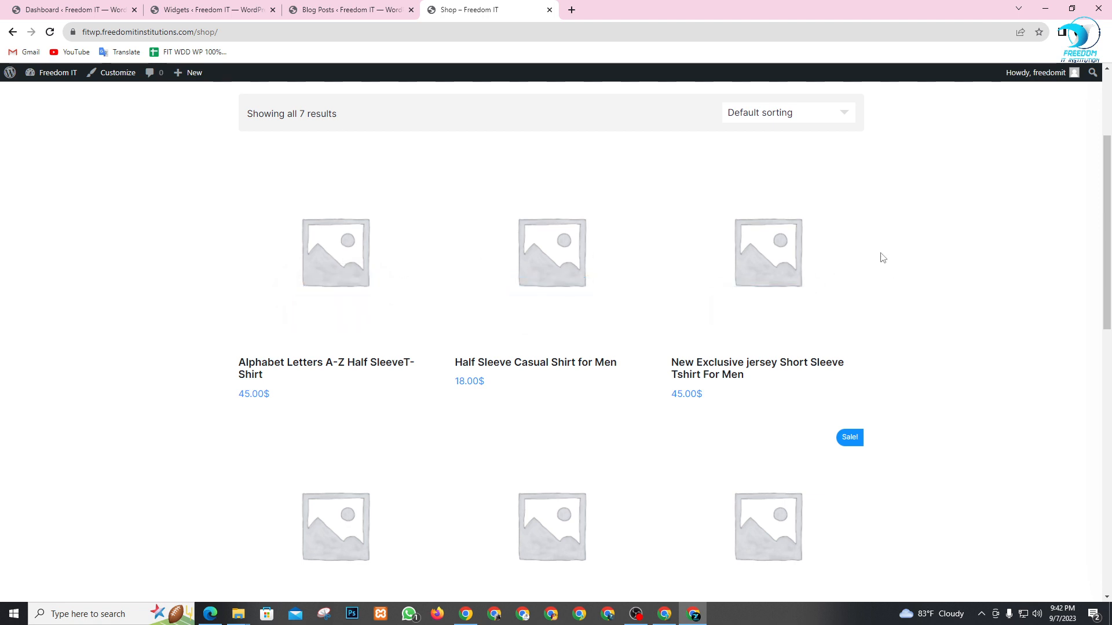
mouse_move(855, 285)
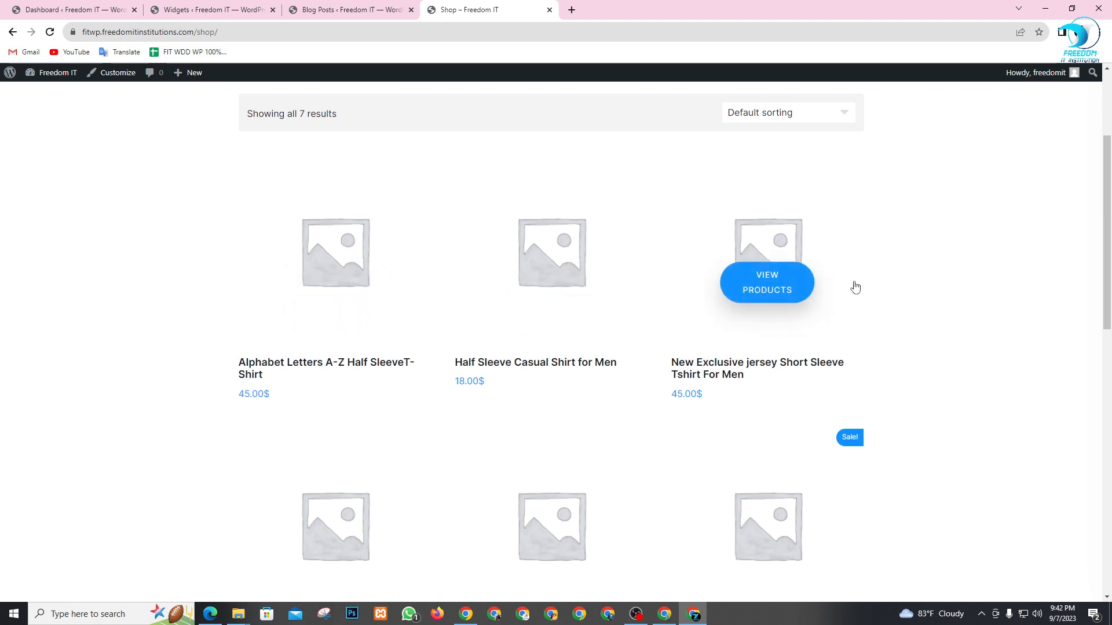
mouse_move(374, 286)
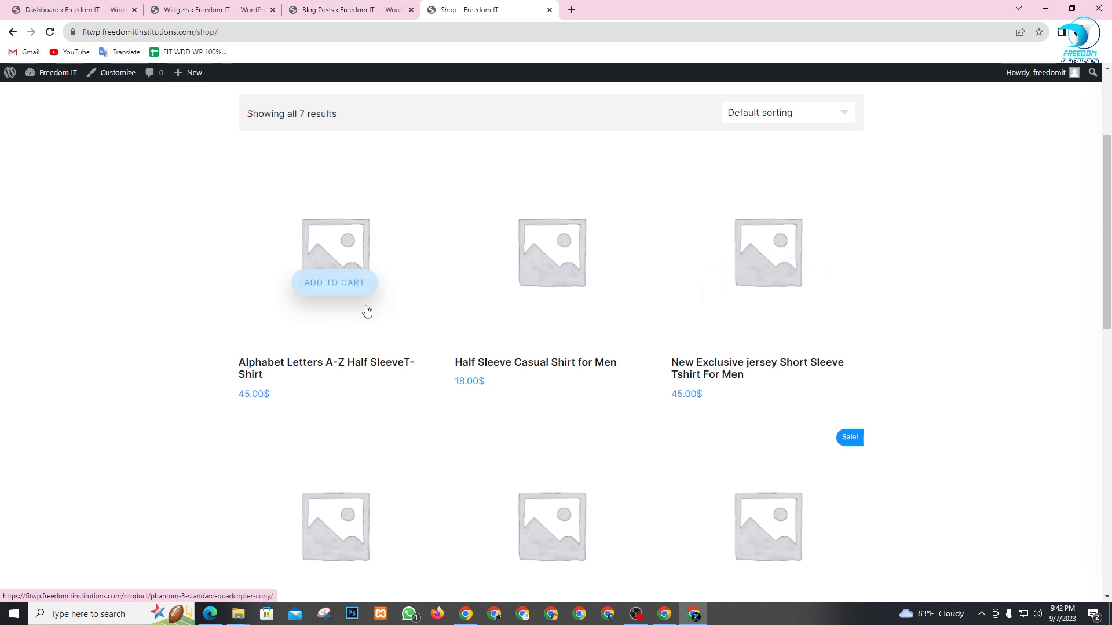
scroll(497, 142, up, 3)
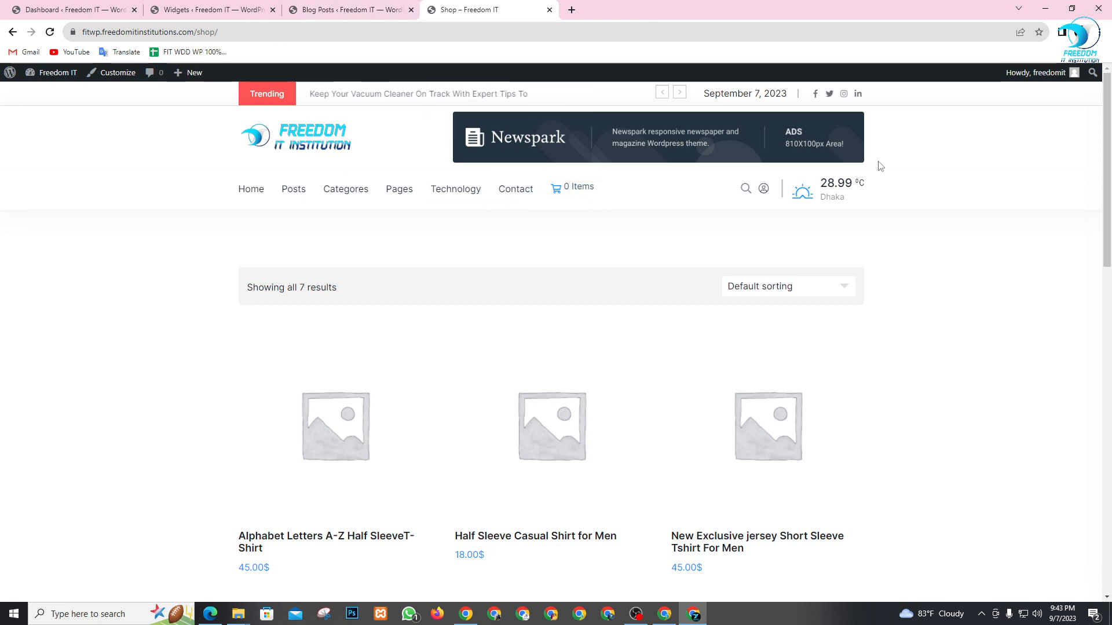
- Return to the Widgets page and add the Active Product Filters widget to the Blog widget area, below Newsprk Post With Thumb
click(334, 8)
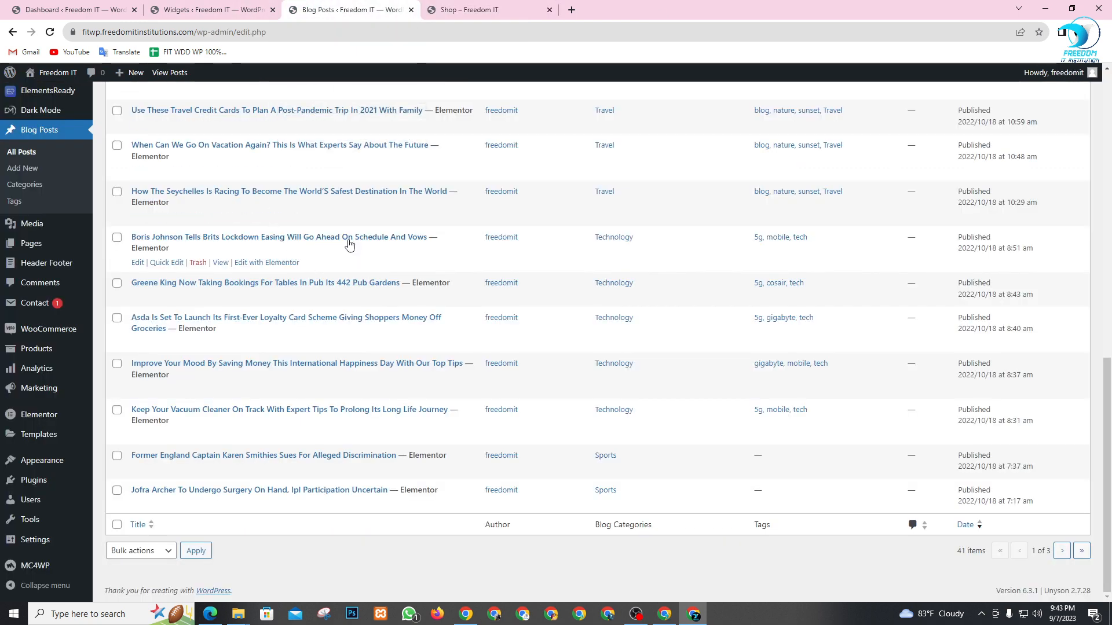
click(215, 10)
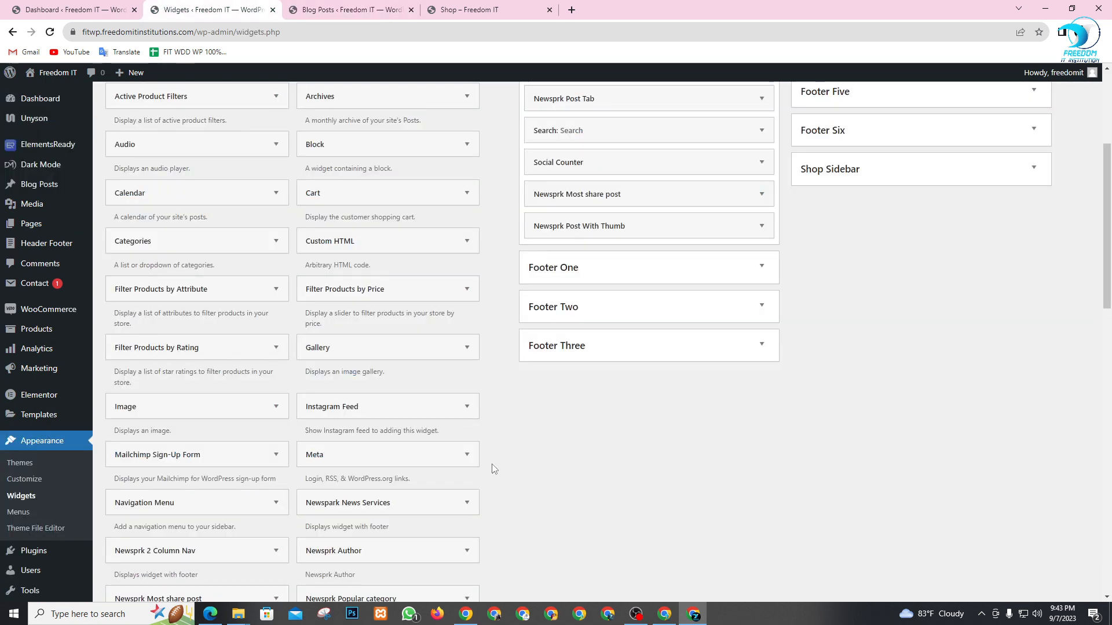
scroll(575, 471, down, 2)
scroll(578, 471, up, 3)
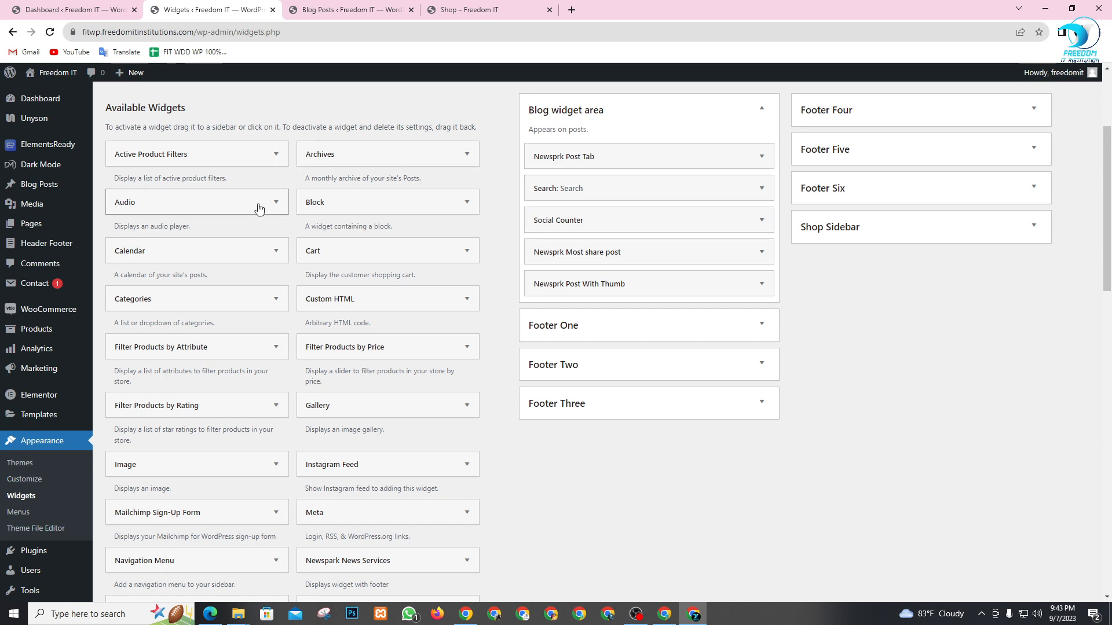
scroll(156, 181, down, 4)
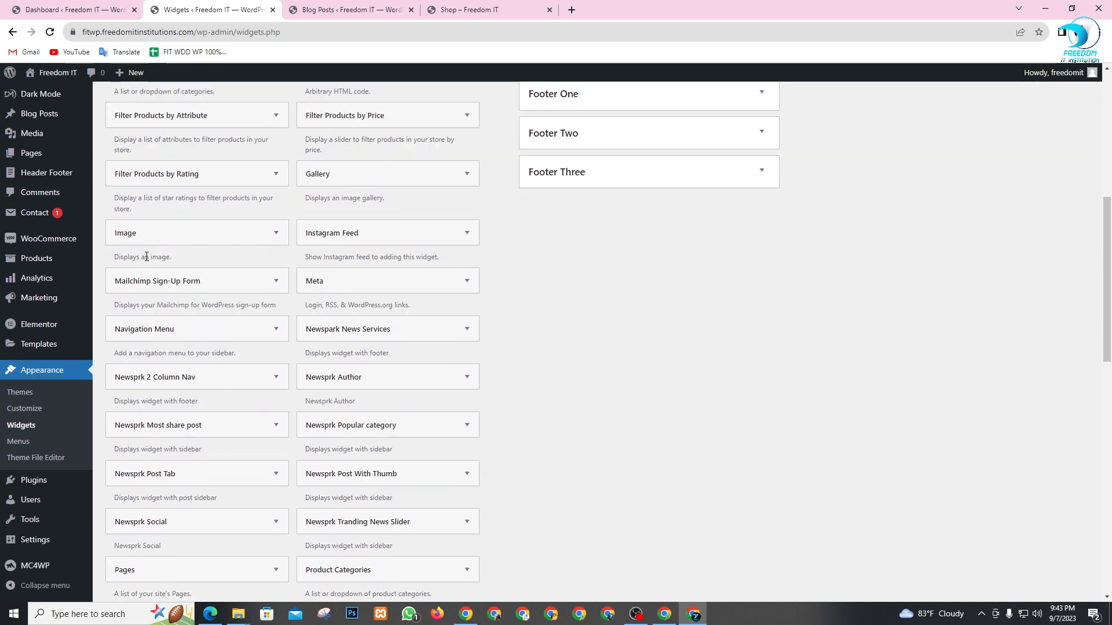
scroll(377, 285, down, 2)
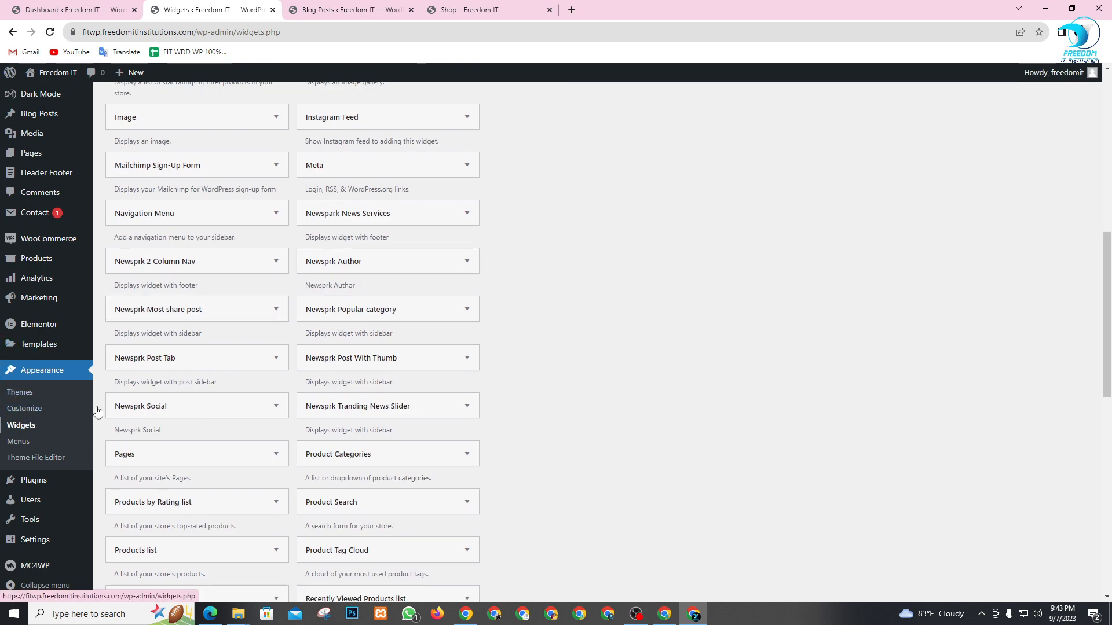
scroll(472, 423, up, 7)
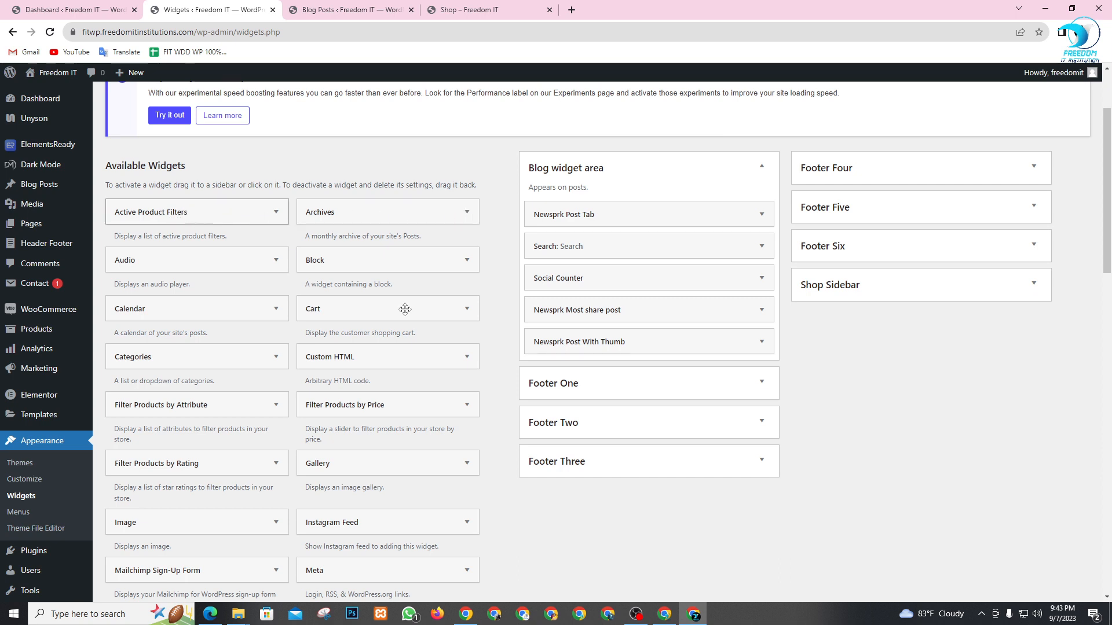
drag(405, 310, 589, 367)
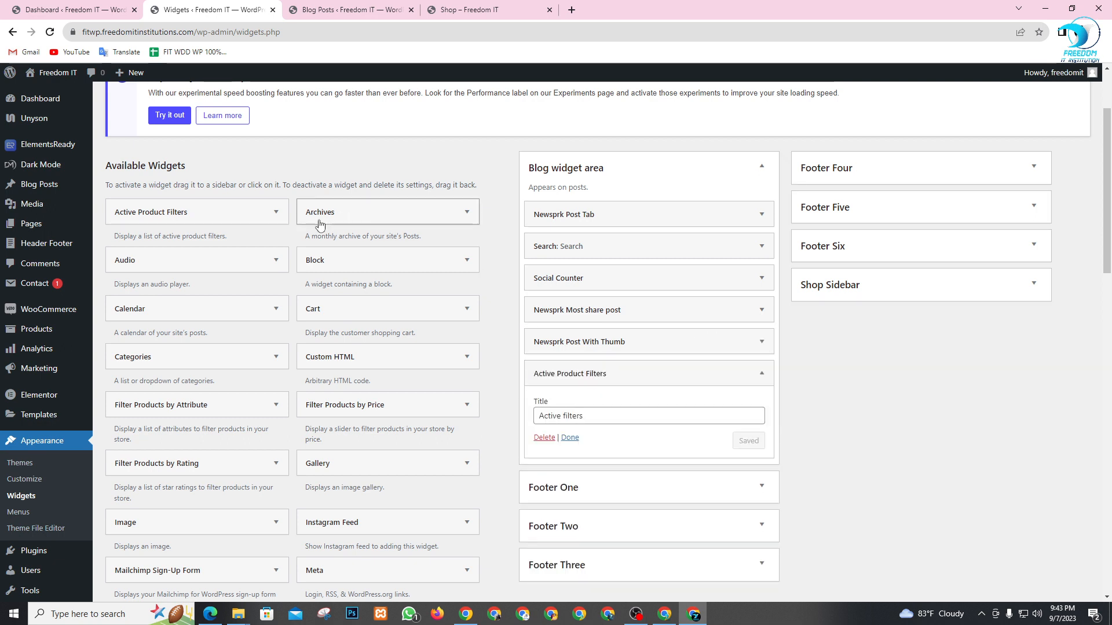
- Check which widget areas Active Product Filters can be added to, cancel the choice, and collapse the added widget's settings
click(275, 213)
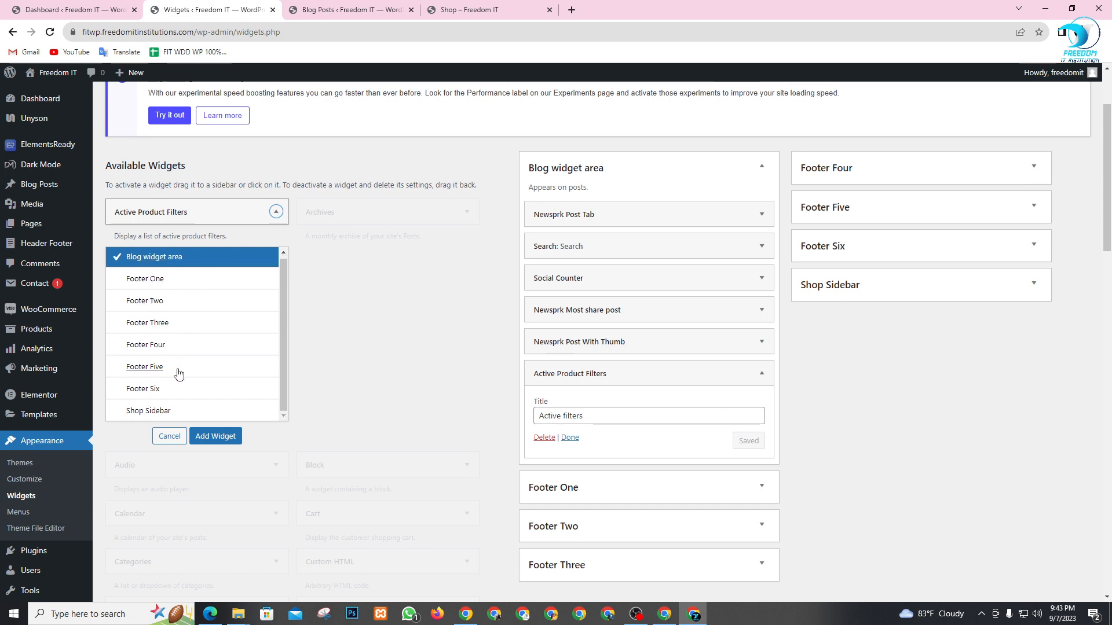
scroll(182, 394, down, 1)
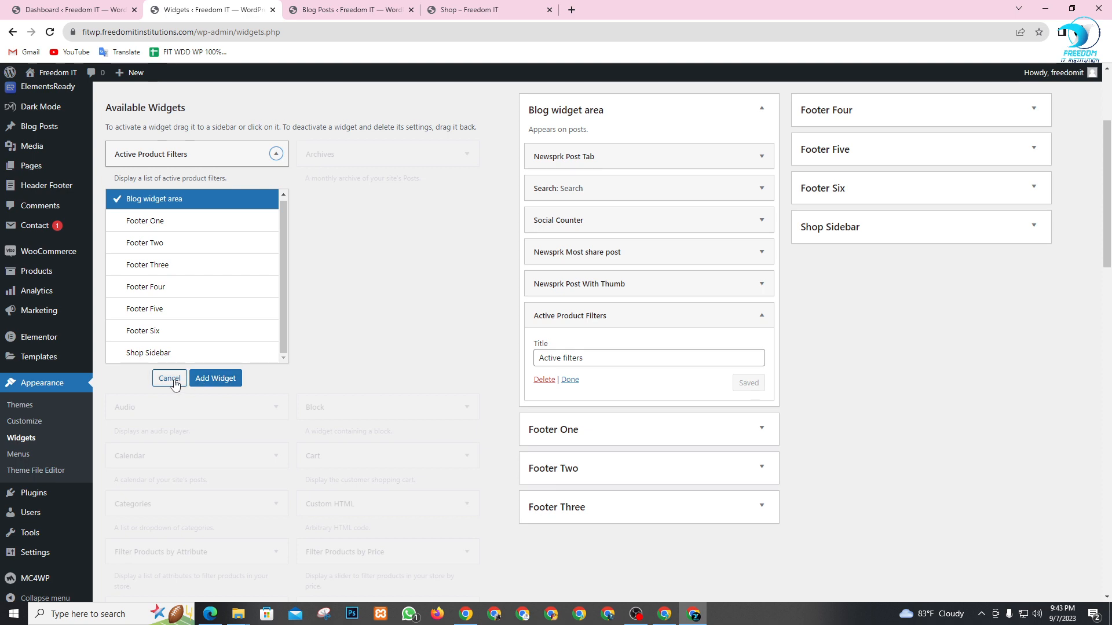
click(170, 379)
click(277, 156)
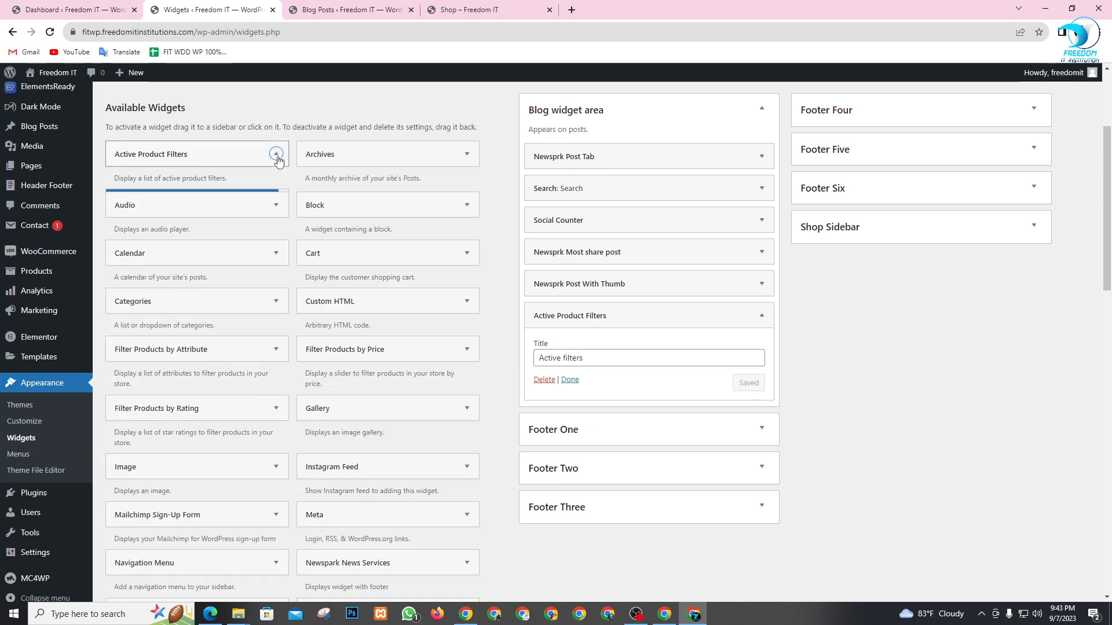
click(277, 155)
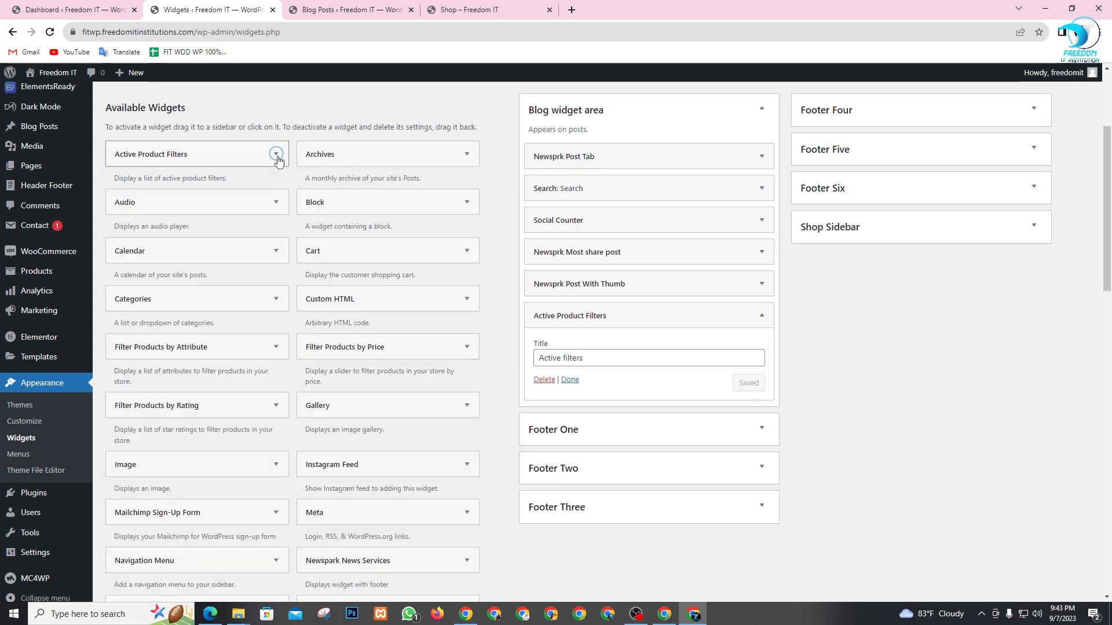
click(570, 381)
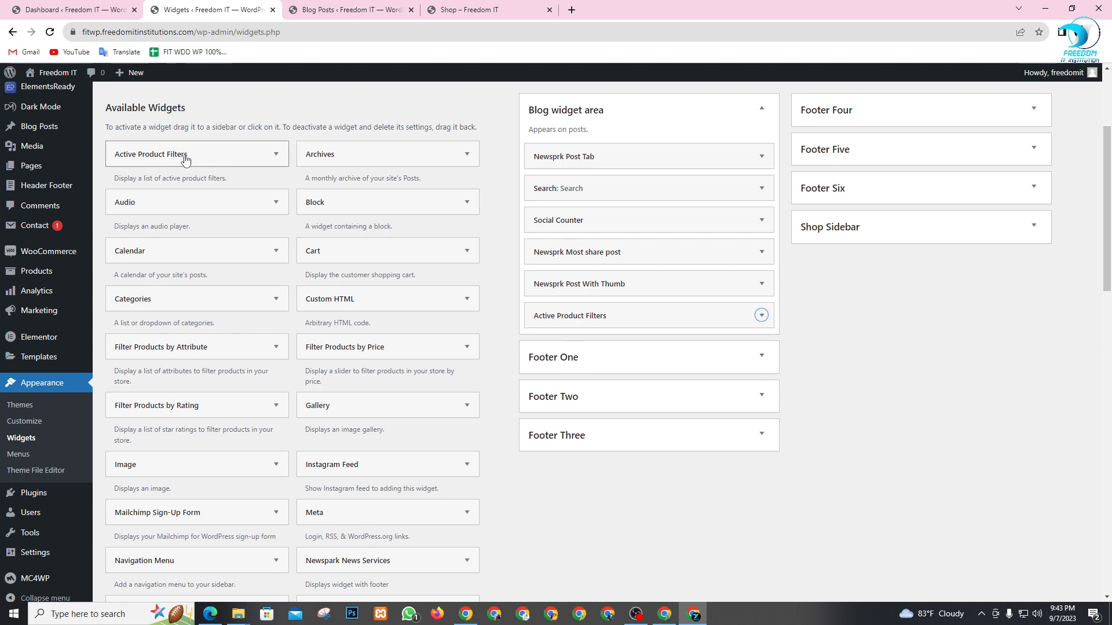
- Review the remaining available widgets and the Inactive Widgets section with its option to clear them
drag(185, 159, 193, 227)
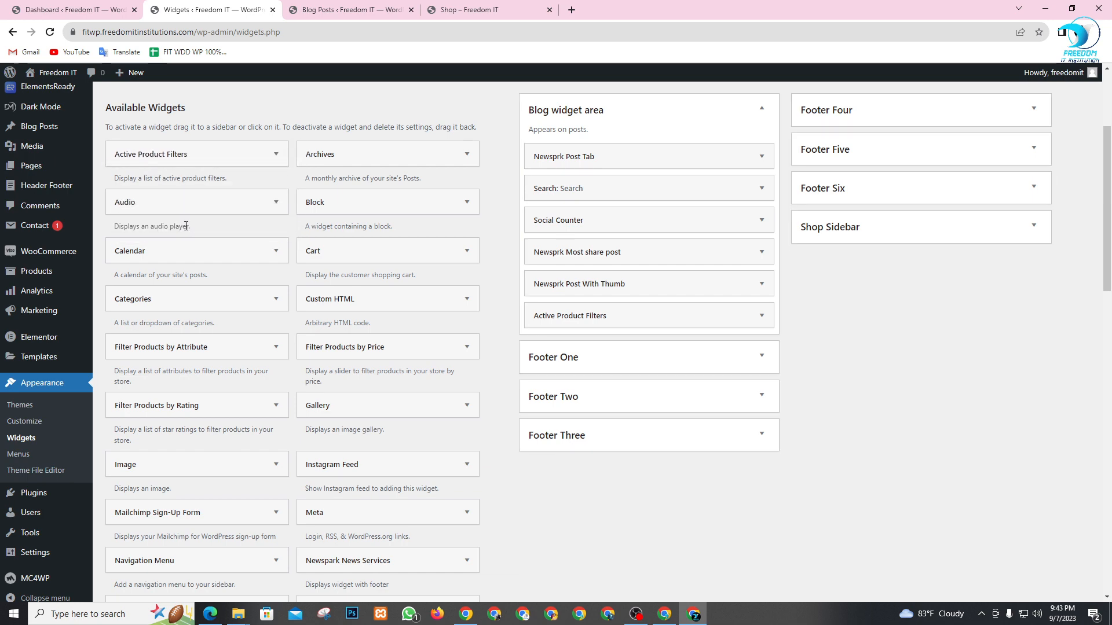
scroll(186, 226, down, 12)
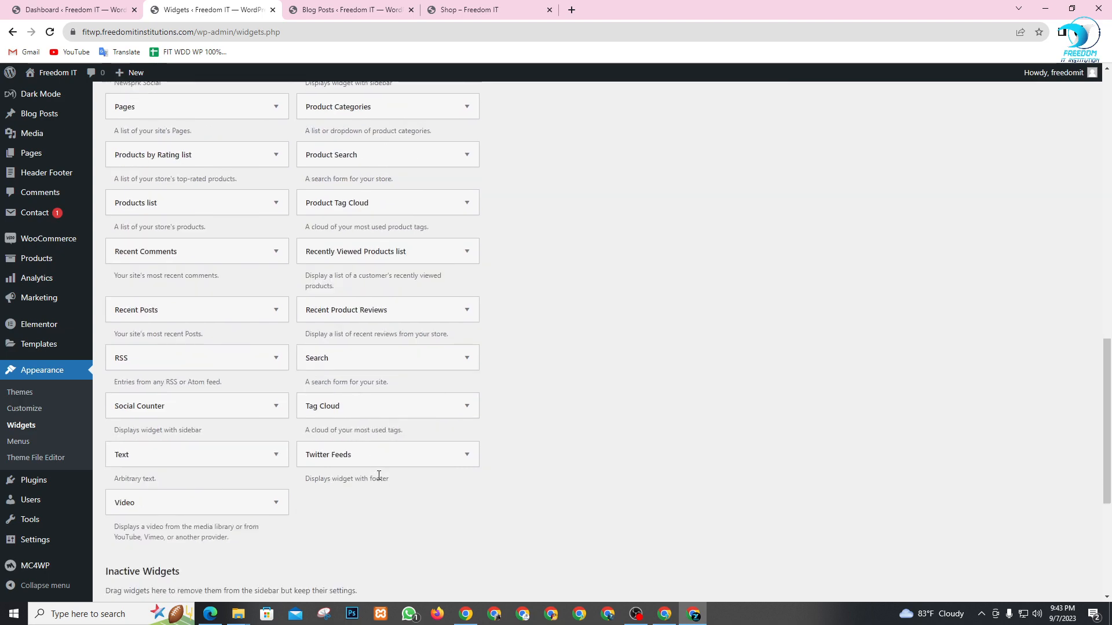
scroll(378, 475, down, 5)
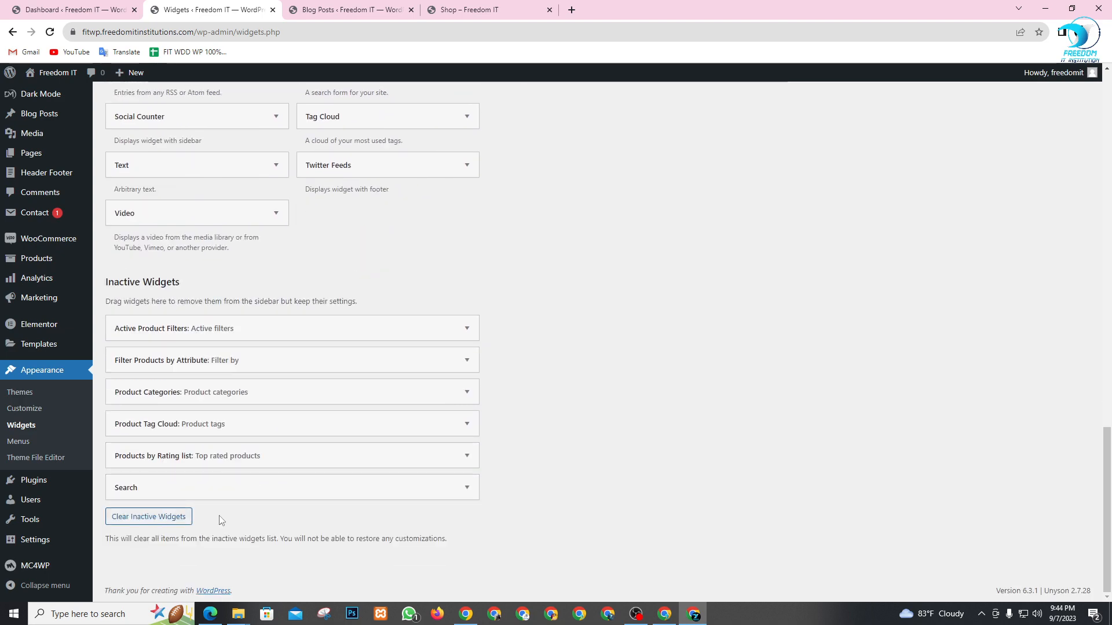
scroll(410, 367, up, 20)
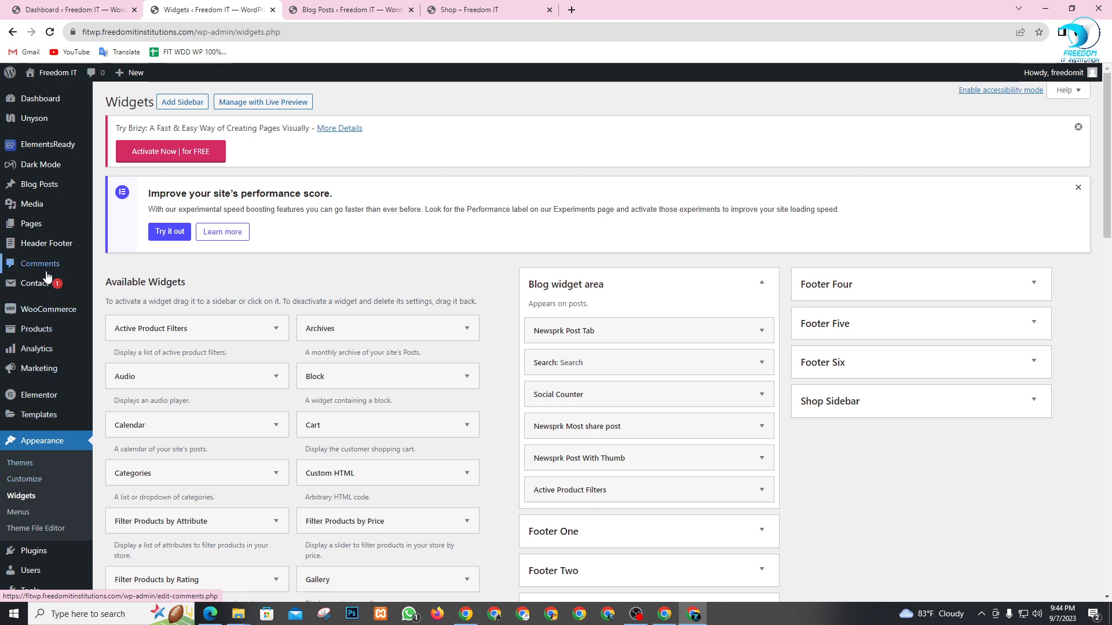
- Open the Header Footer list in a new tab and show only its published items
mouse_move(29, 168)
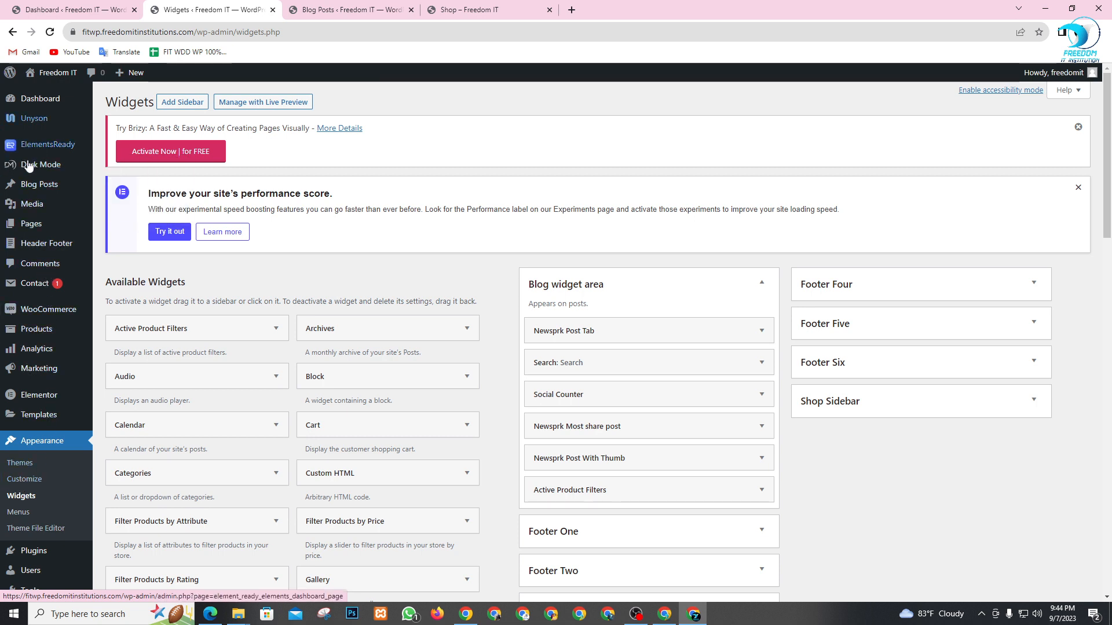
mouse_move(35, 253)
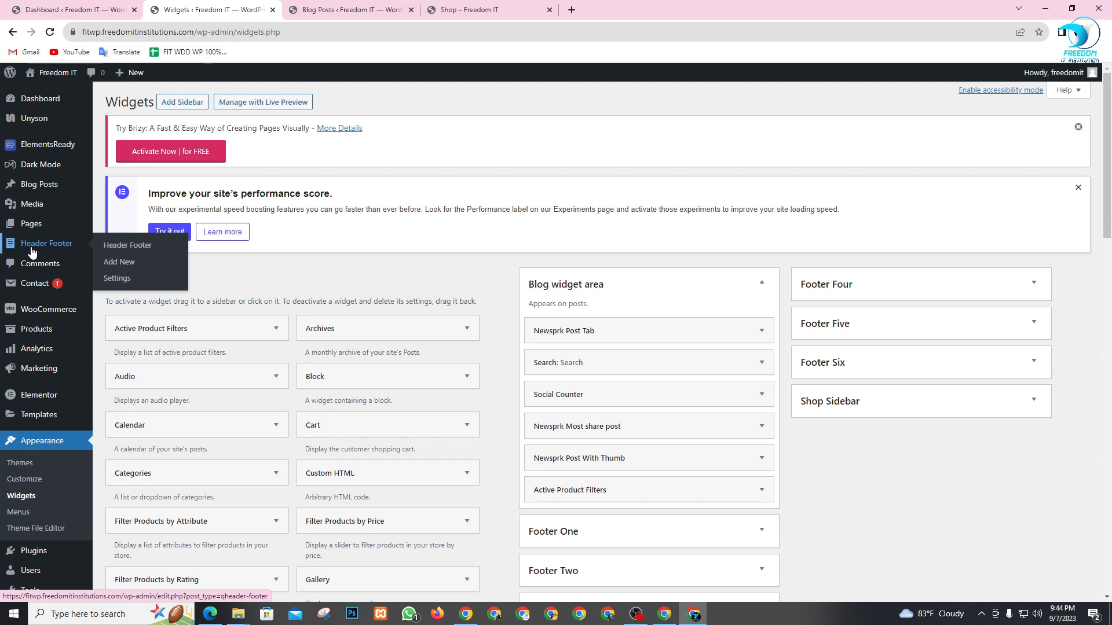
right_click(118, 248)
click(151, 254)
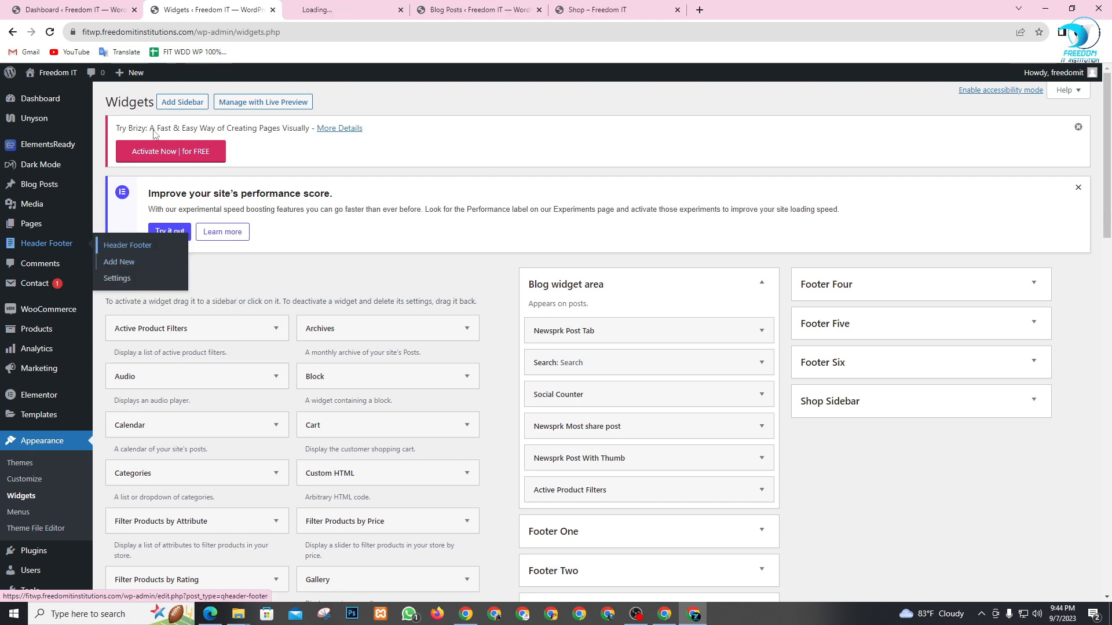
click(336, 7)
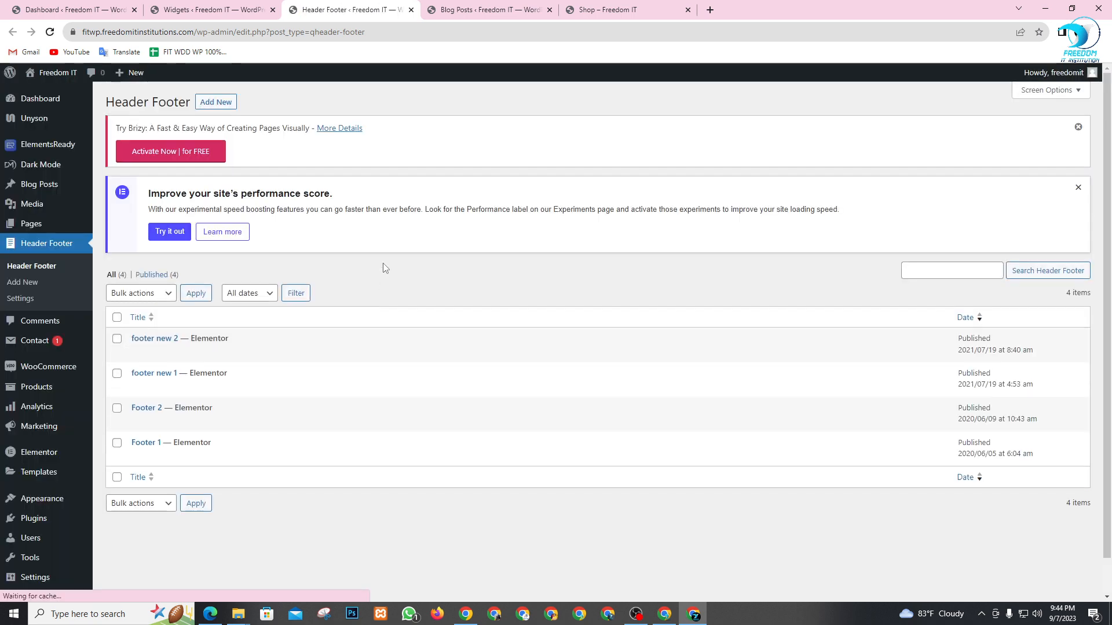
click(164, 276)
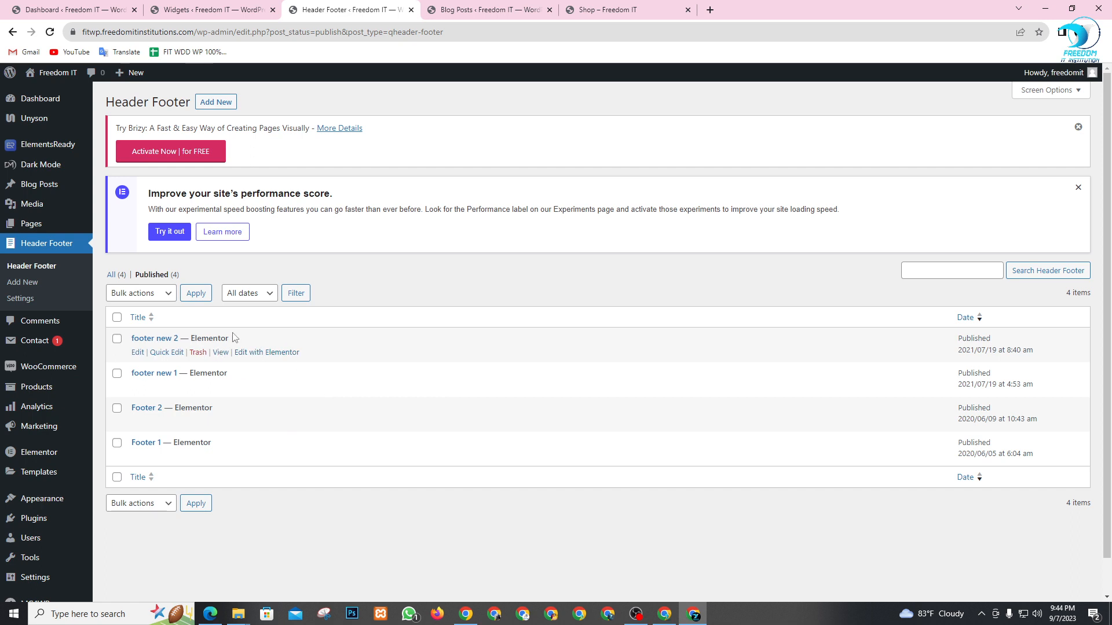
- Open the Header Footer settings, check the choices of the three builder activation options, keep each at Yes, and save the changes
click(19, 298)
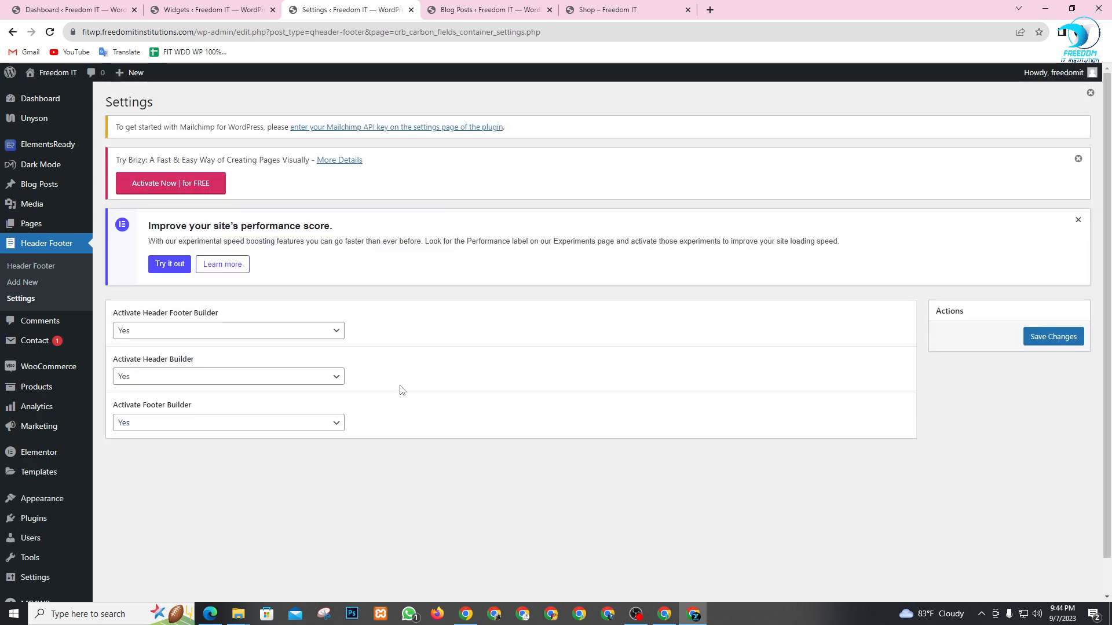
click(271, 332)
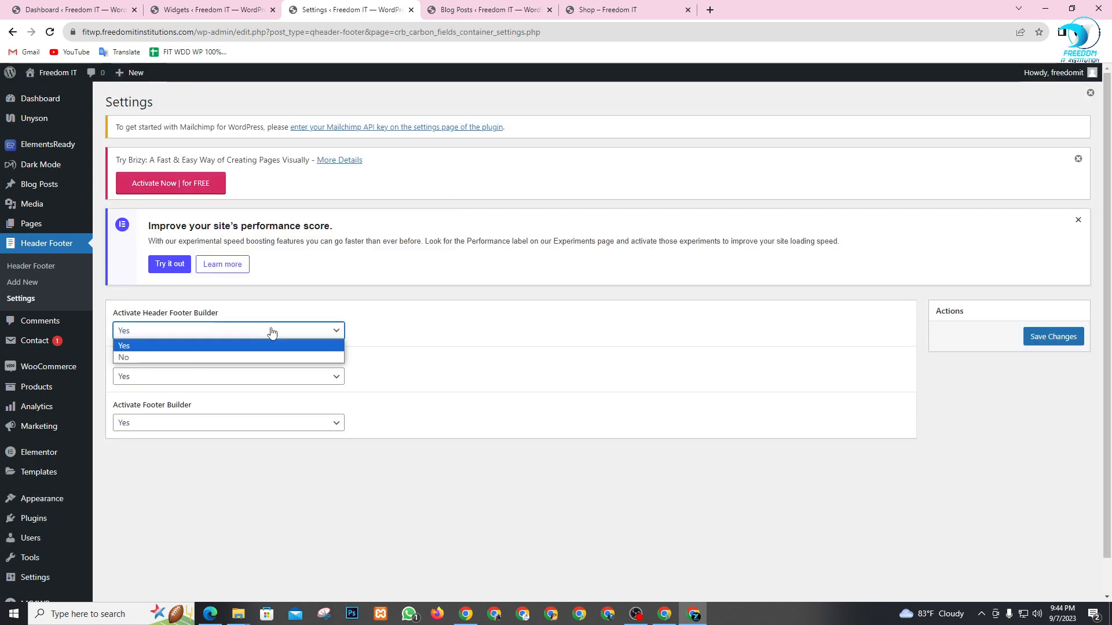
click(412, 332)
click(302, 379)
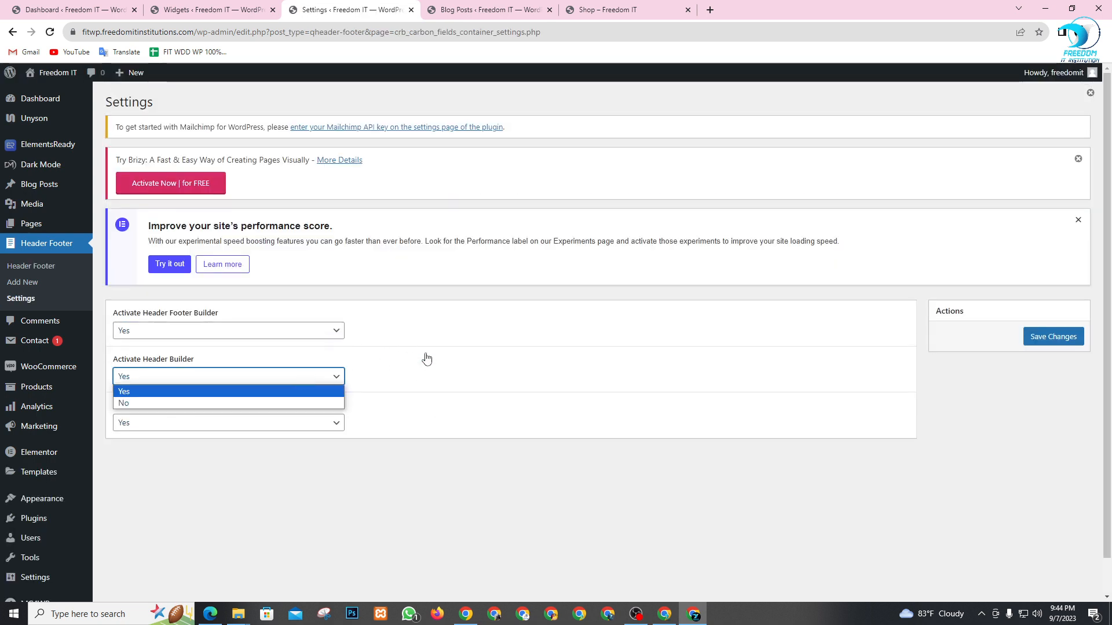
click(416, 368)
click(330, 427)
click(515, 374)
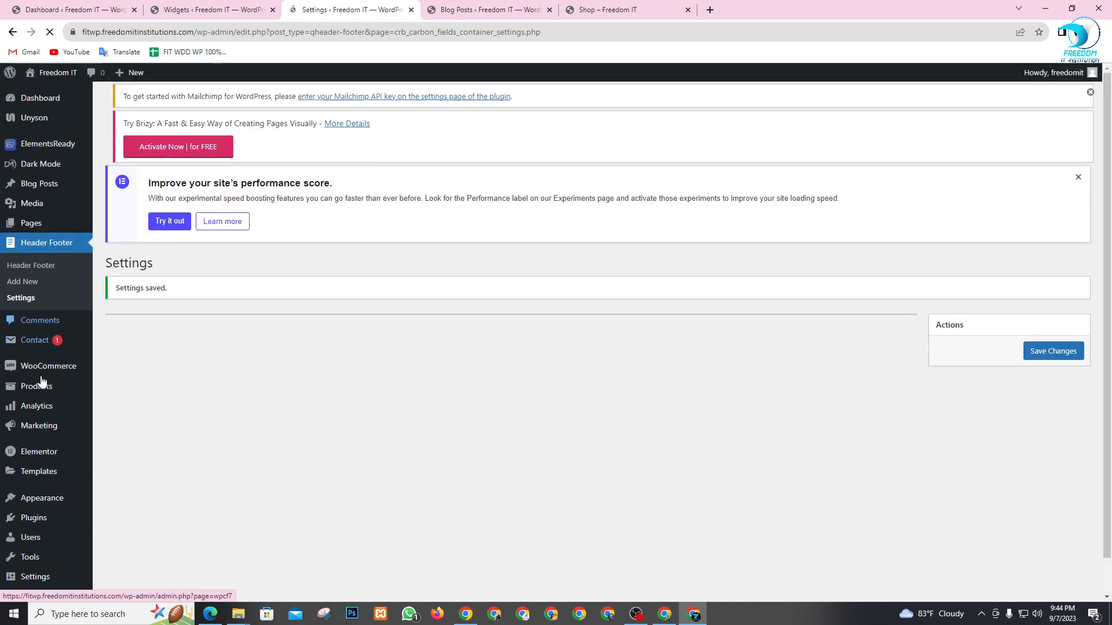
- Open the Menus page in a new tab and review the Main Menu structure down to its Menu Settings display locations
mouse_move(35, 451)
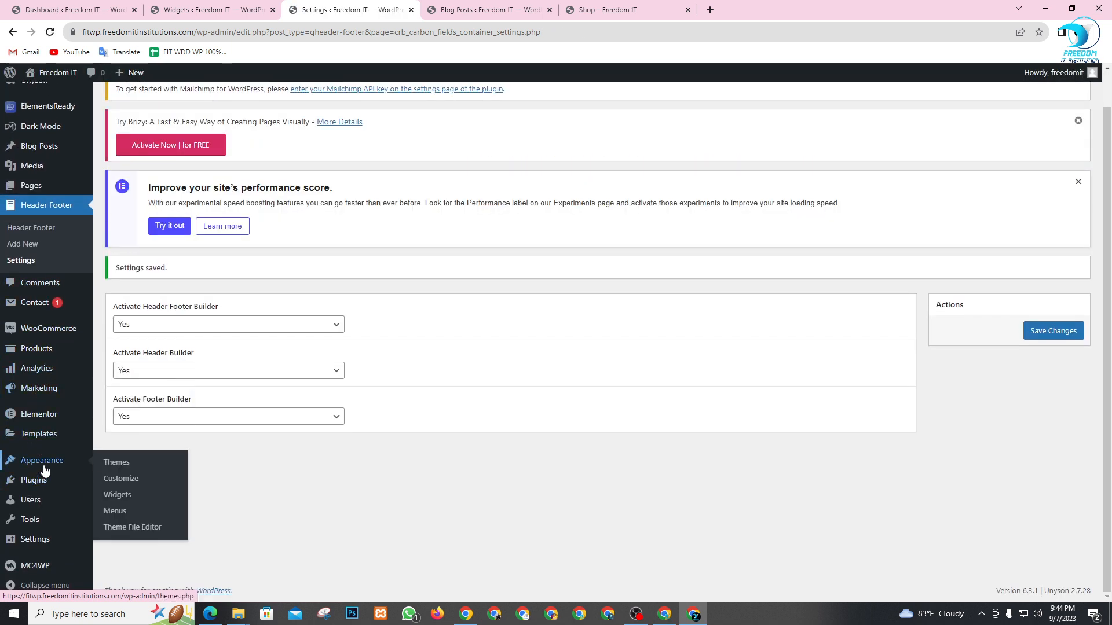
right_click(123, 513)
click(166, 408)
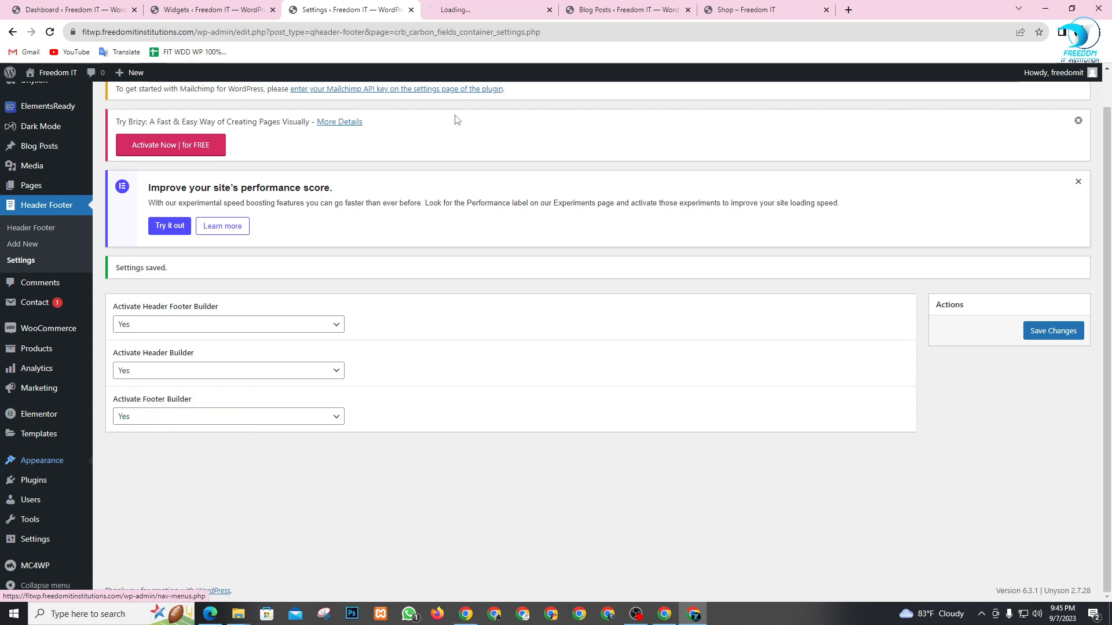
click(457, 10)
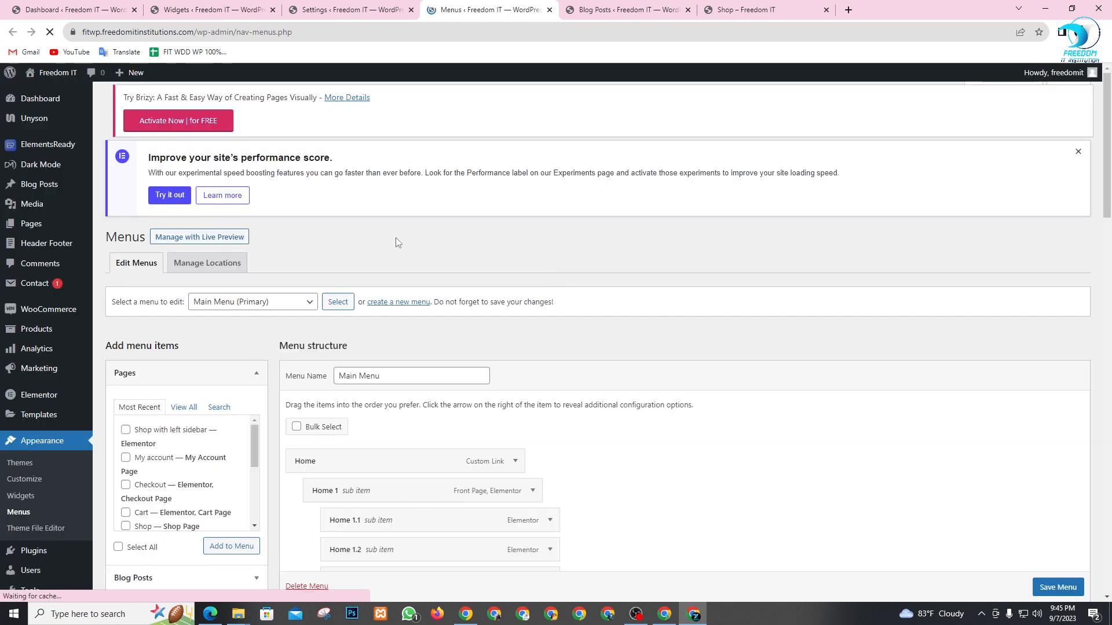
scroll(520, 286, down, 10)
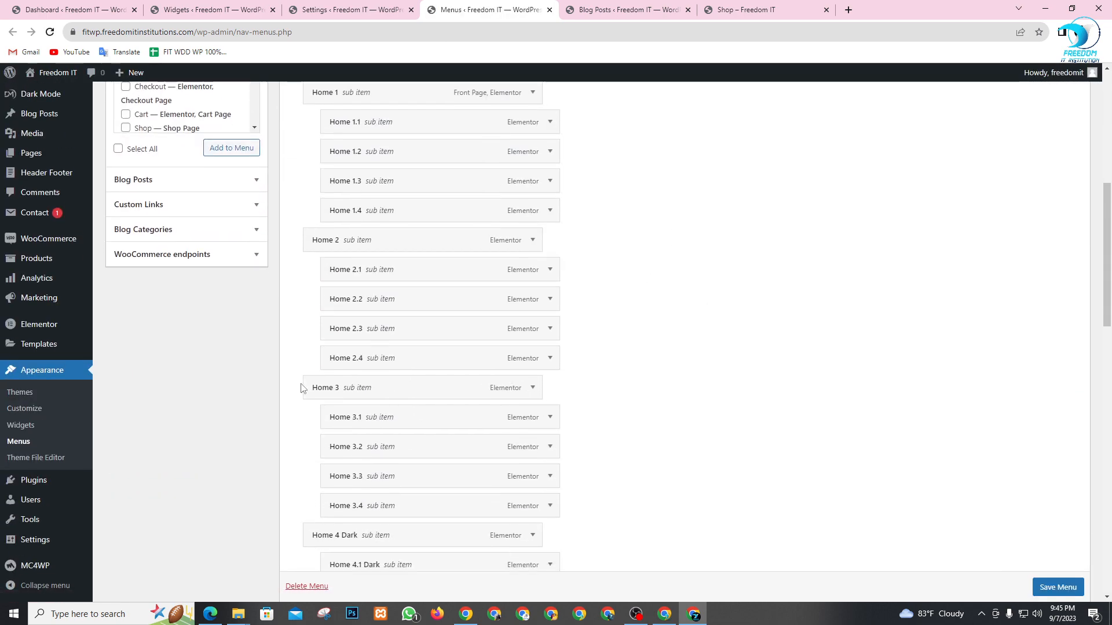
scroll(419, 375, down, 9)
scroll(392, 400, up, 5)
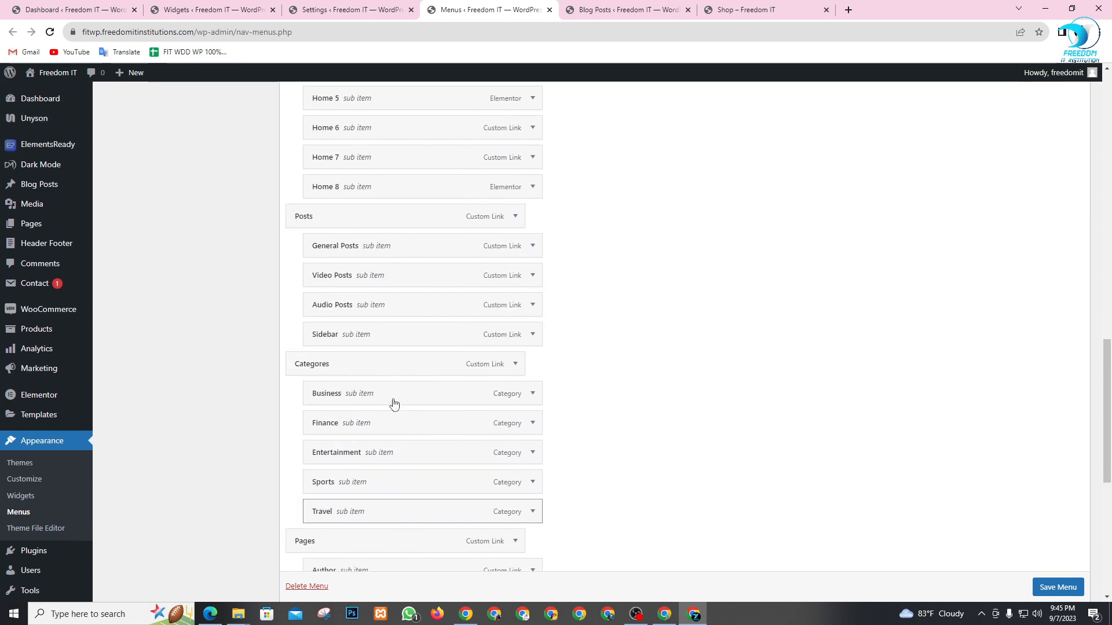
scroll(318, 243, down, 7)
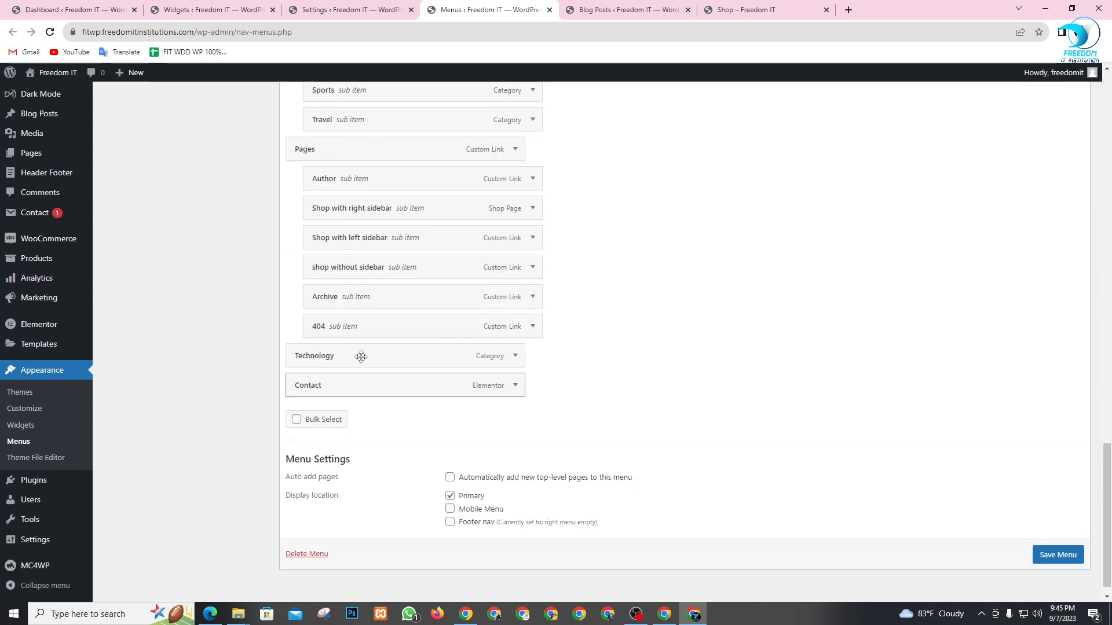
scroll(512, 432, down, 1)
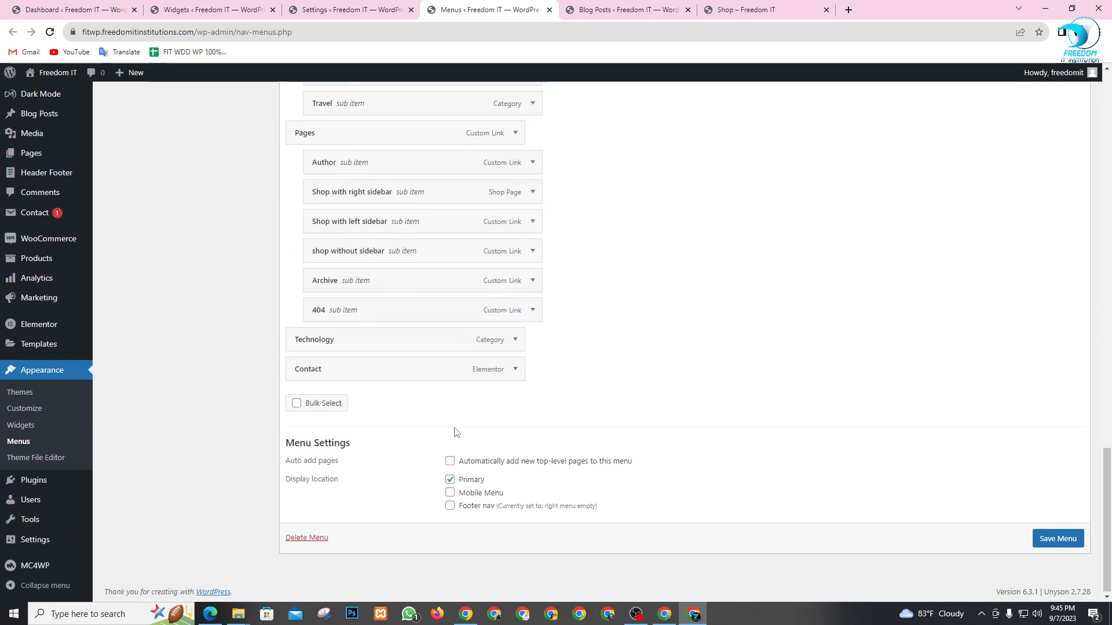
- Look over the Blog Posts list and the live Shop page, and return to the Header Footer settings
click(646, 4)
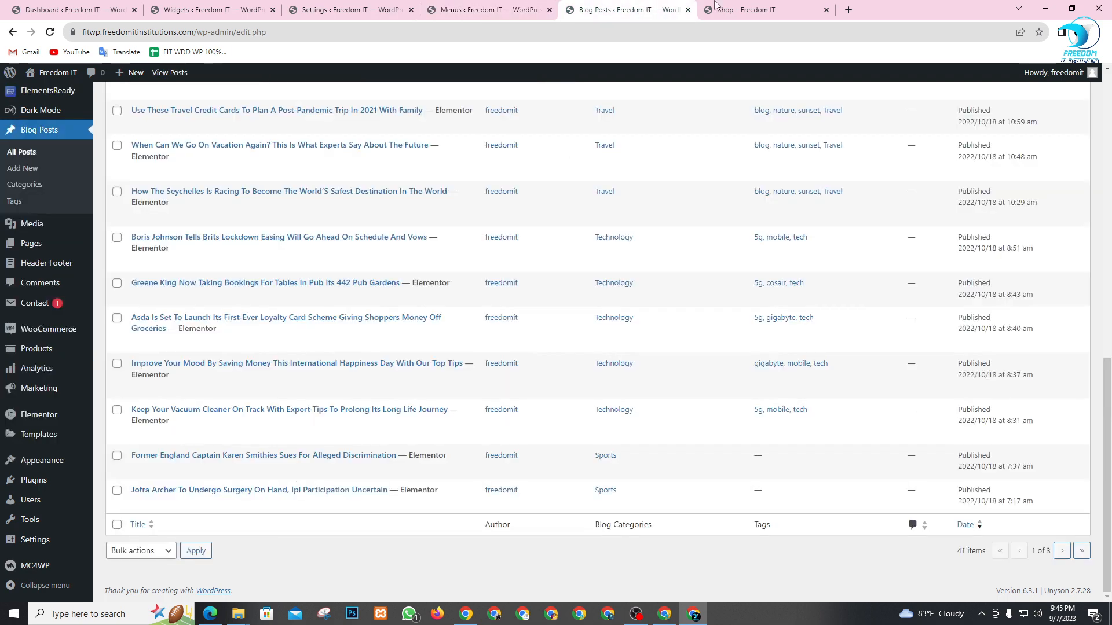
click(747, 7)
scroll(333, 284, down, 1)
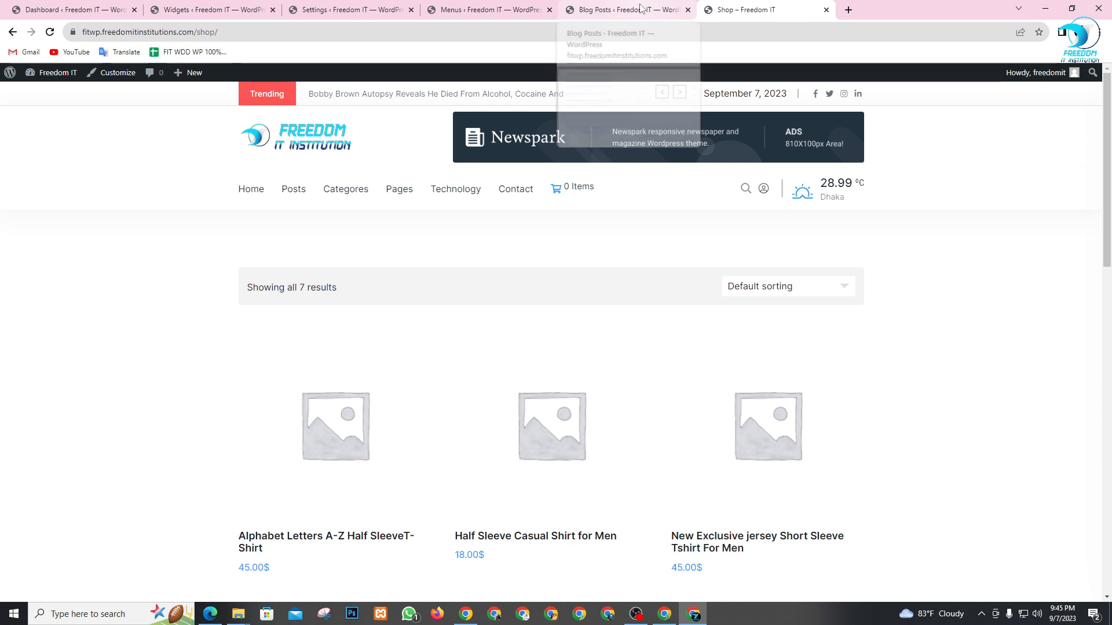
click(308, 7)
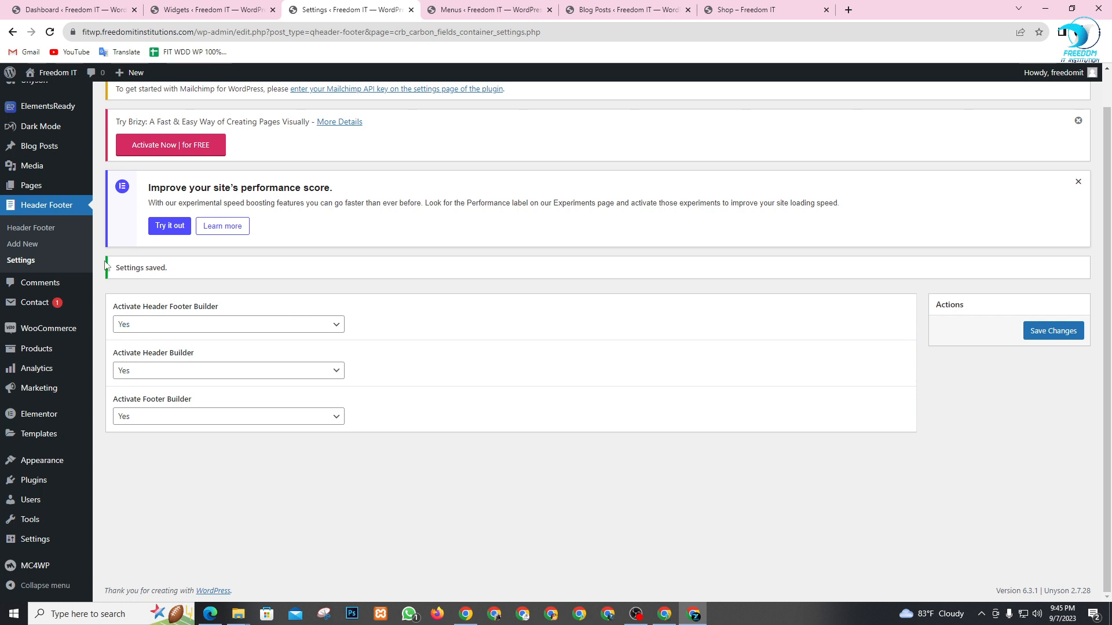
- Load the site's live home page by removing the shop/ part from the Shop page's address
click(765, 7)
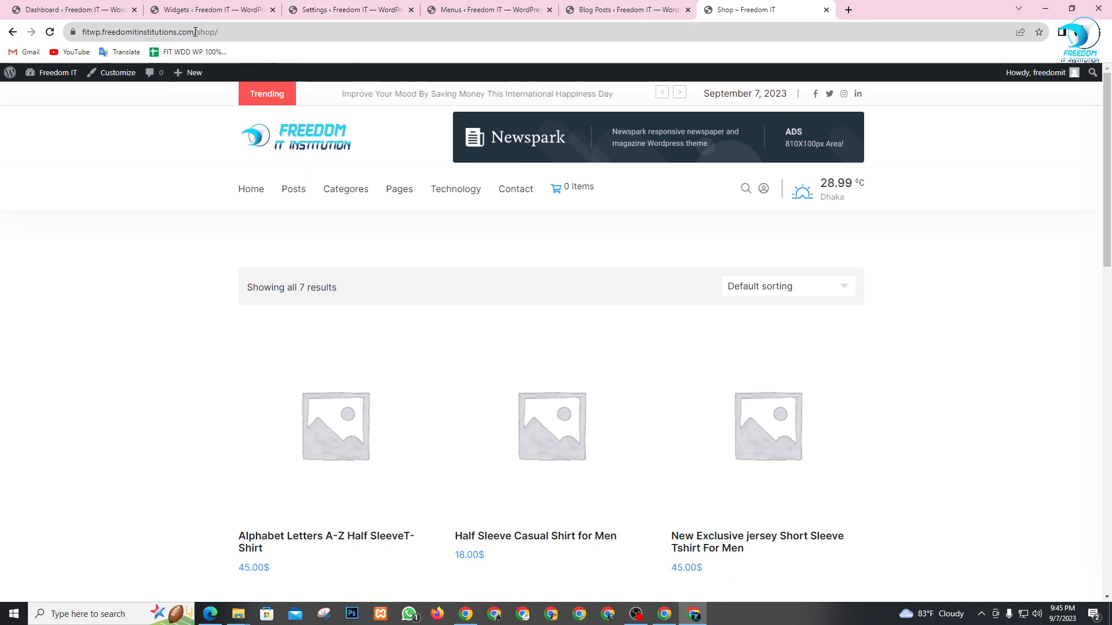
drag(196, 32, 313, 52)
key(BackSpace)
click(314, 51)
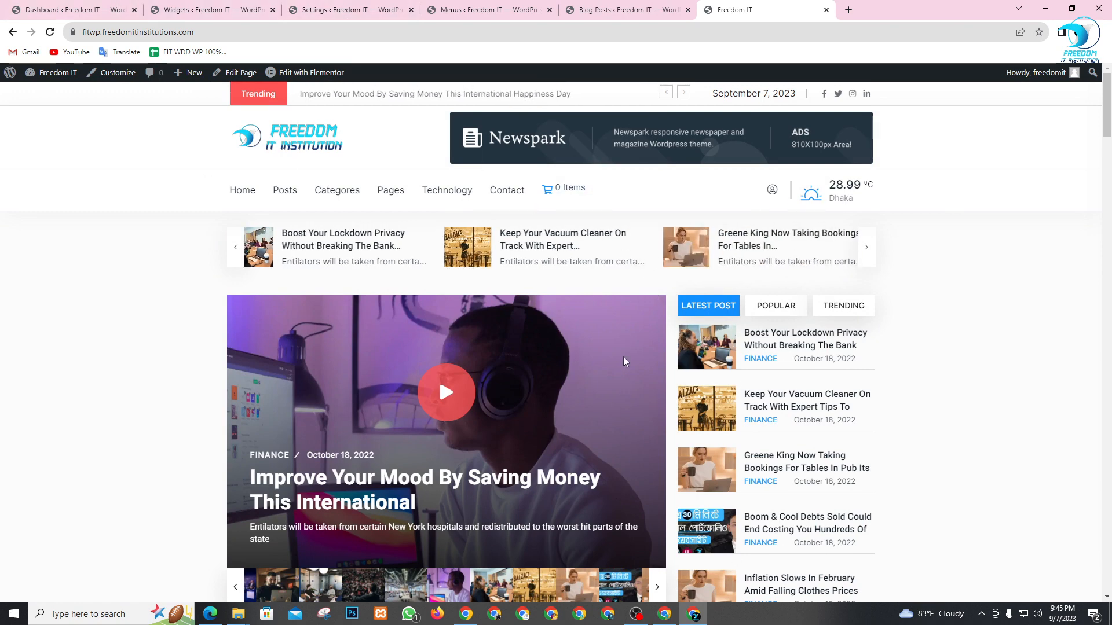
- Look at the admin Dashboard's overview boxes and return to the live home page
click(34, 7)
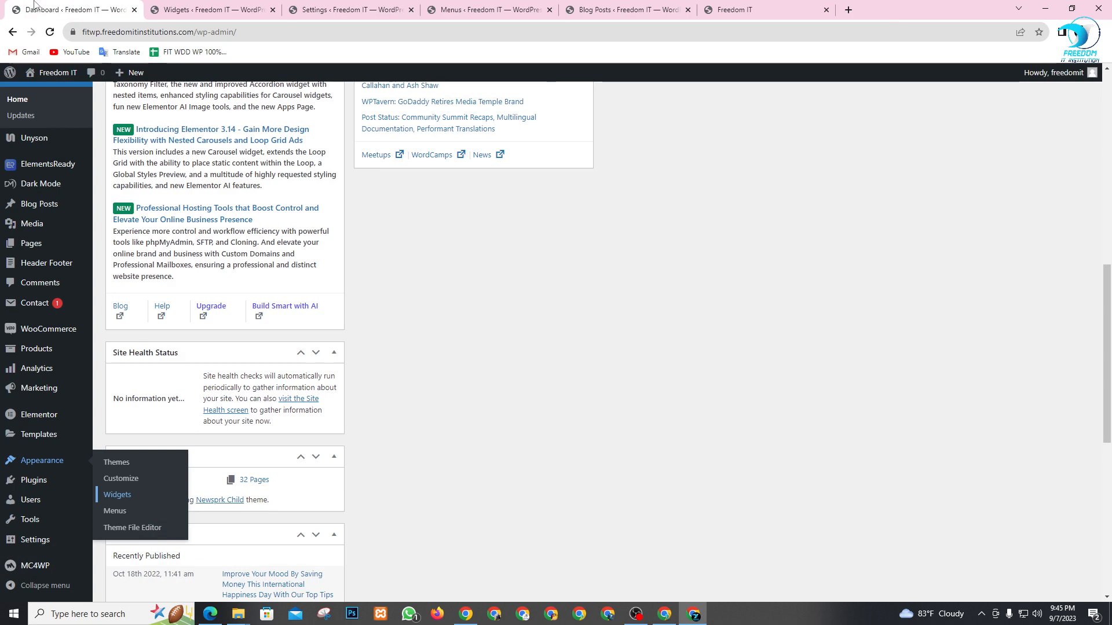
scroll(35, 348, down, 1)
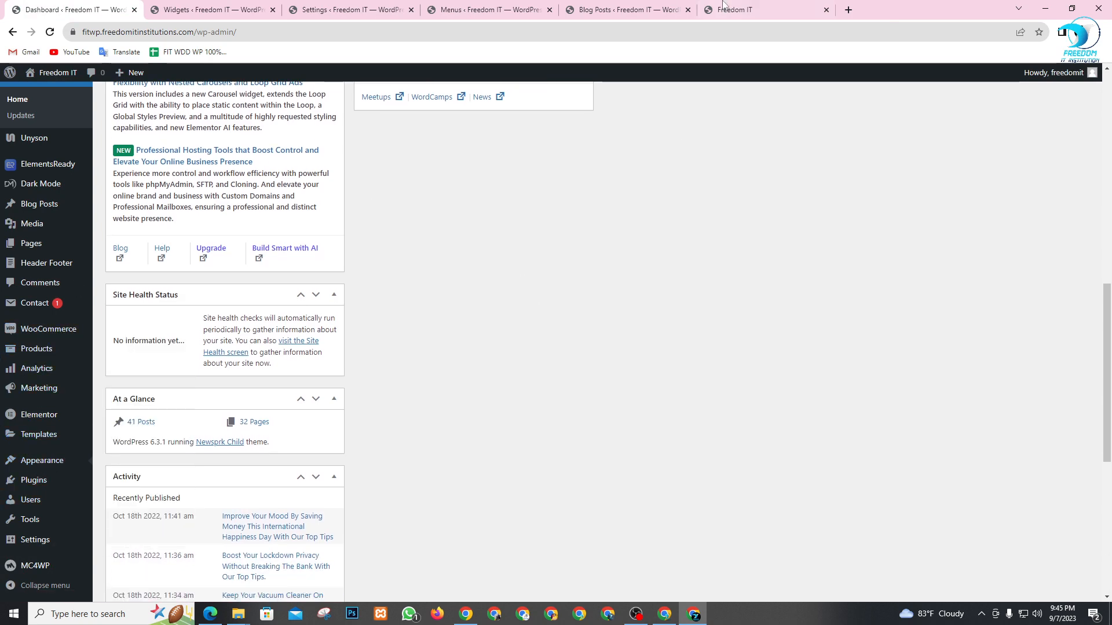
click(747, 9)
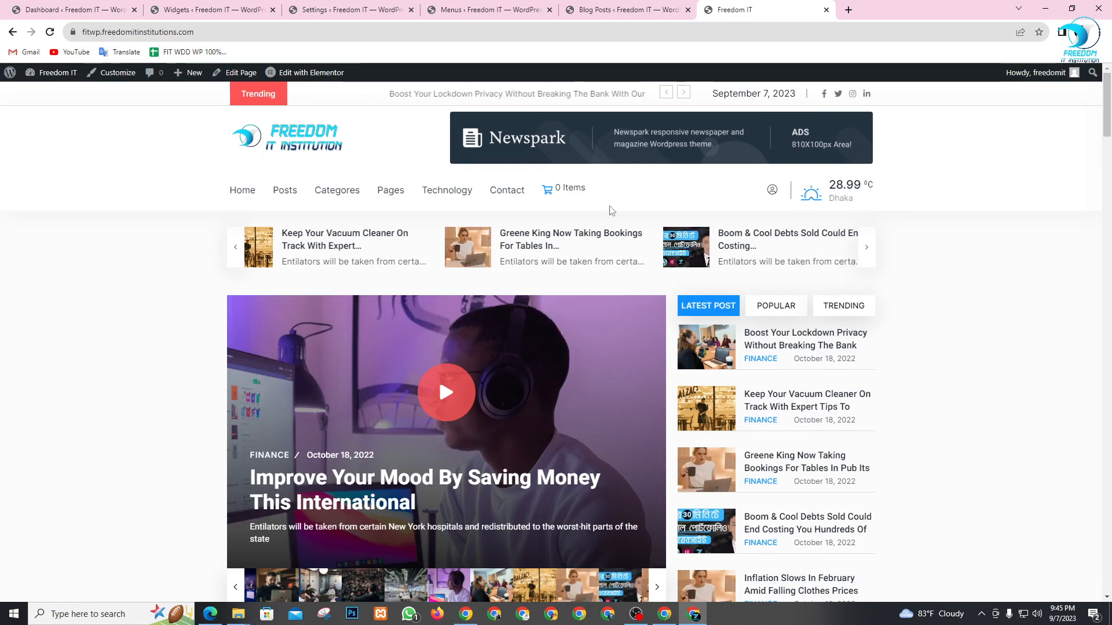
- Inspect the home page's Contact link, dock the developer tools below the page, and widen the responsive preview to 1681 pixels
right_click(519, 188)
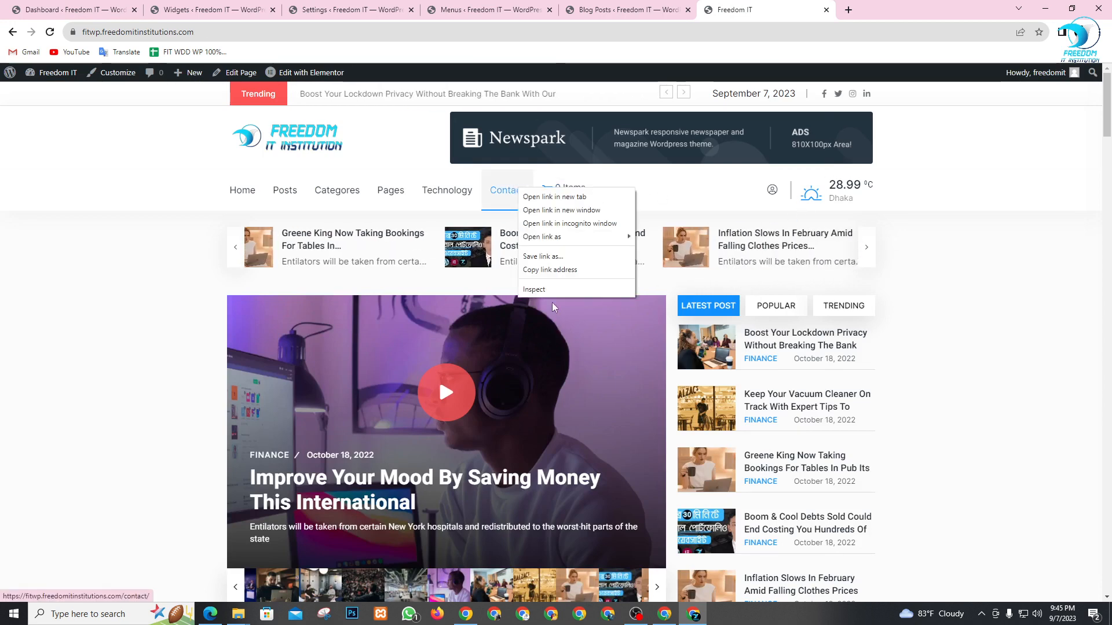
click(537, 290)
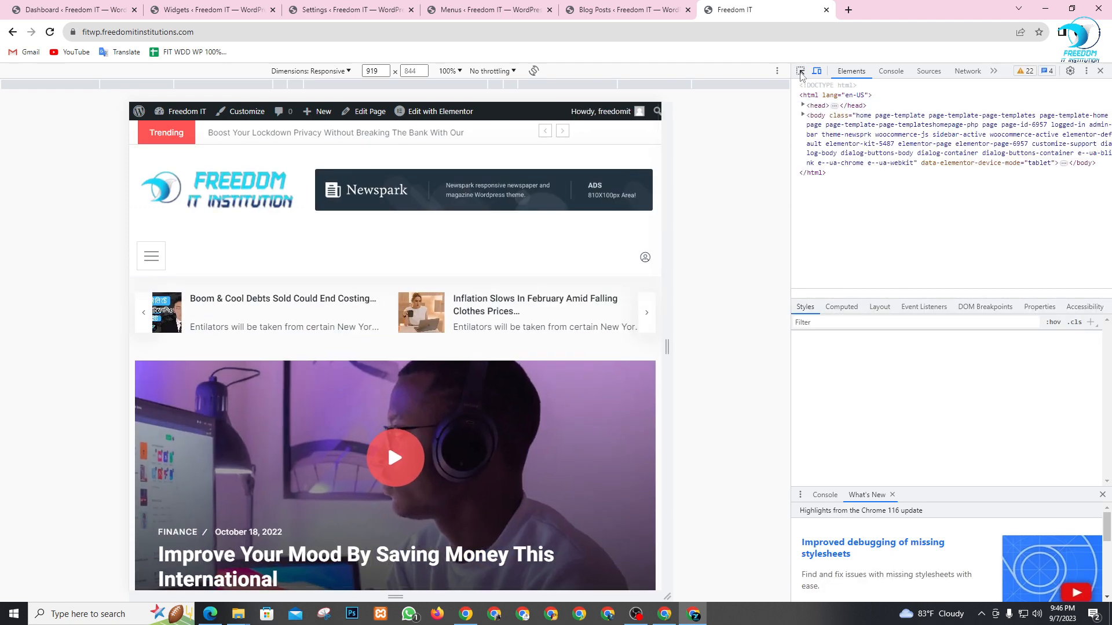
click(1087, 70)
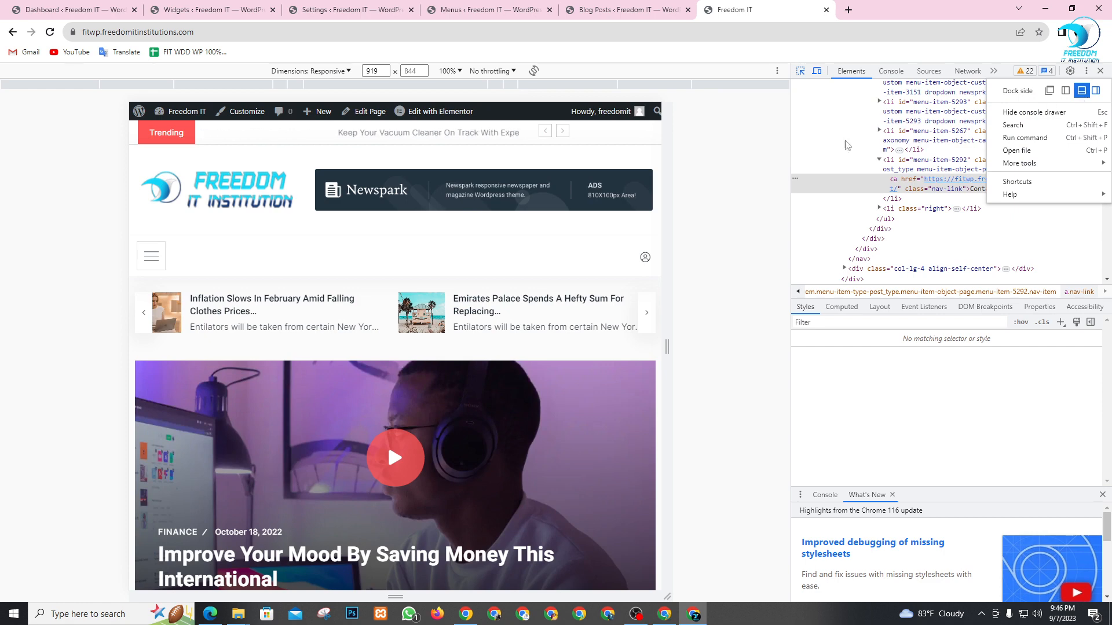
click(1081, 91)
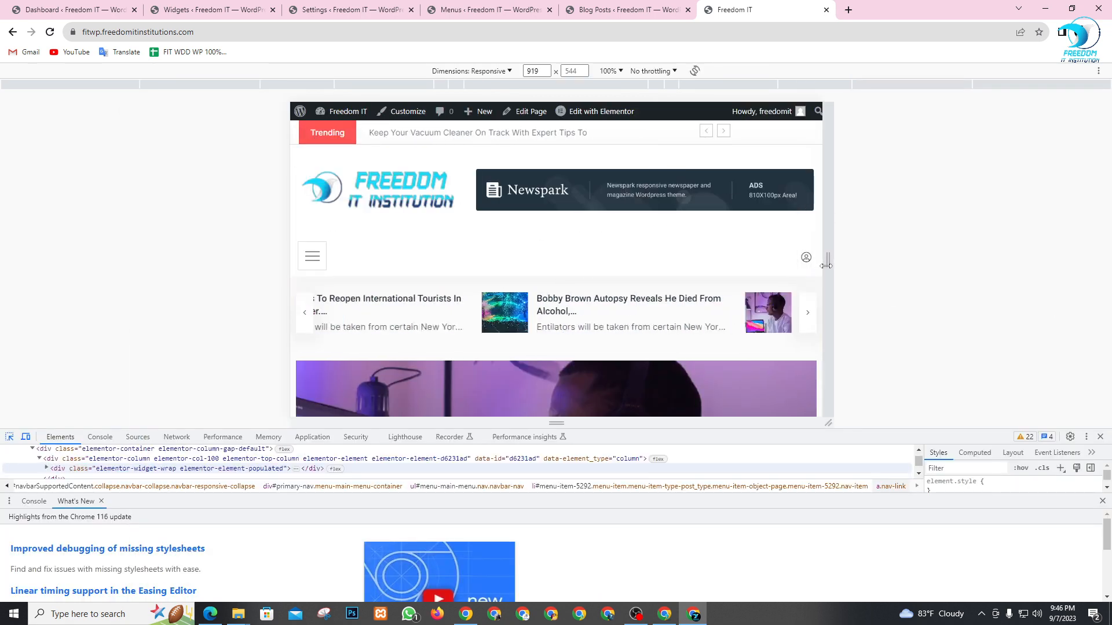
drag(828, 264, 1050, 242)
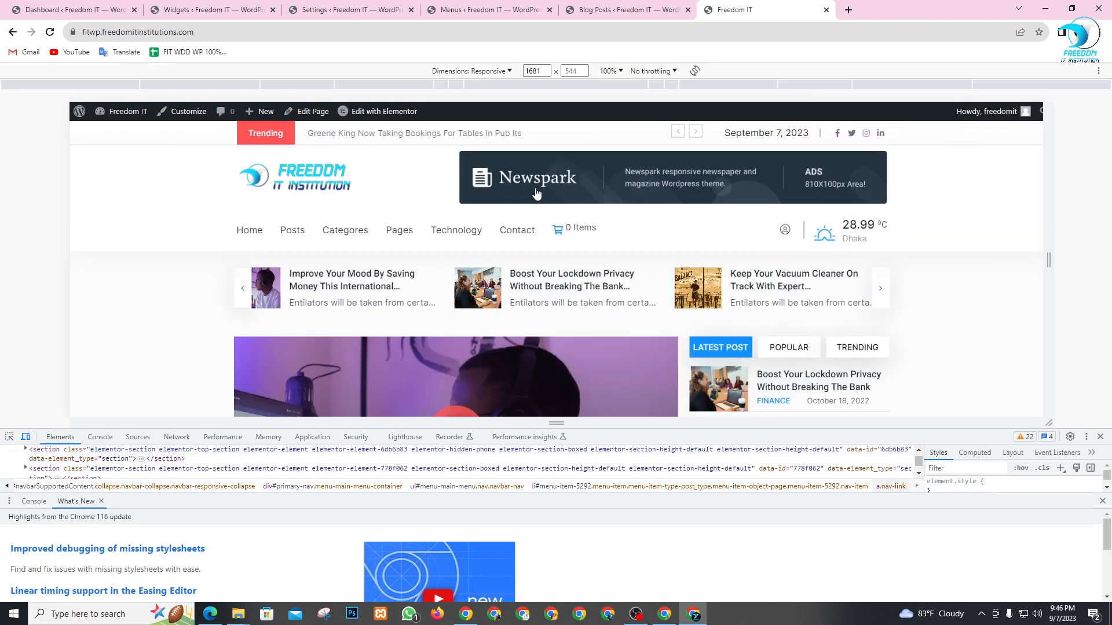
- Inspect the navigation's cart items link, enlarge the markup view, and collapse its "right" list item to examine the surrounding menu code
click(9, 437)
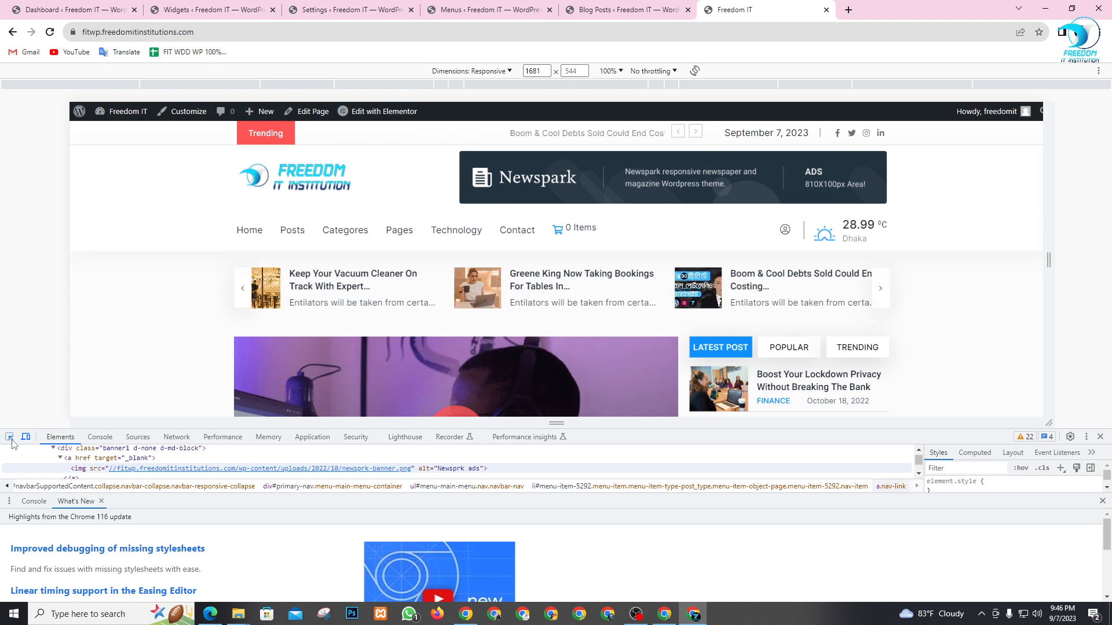
click(580, 231)
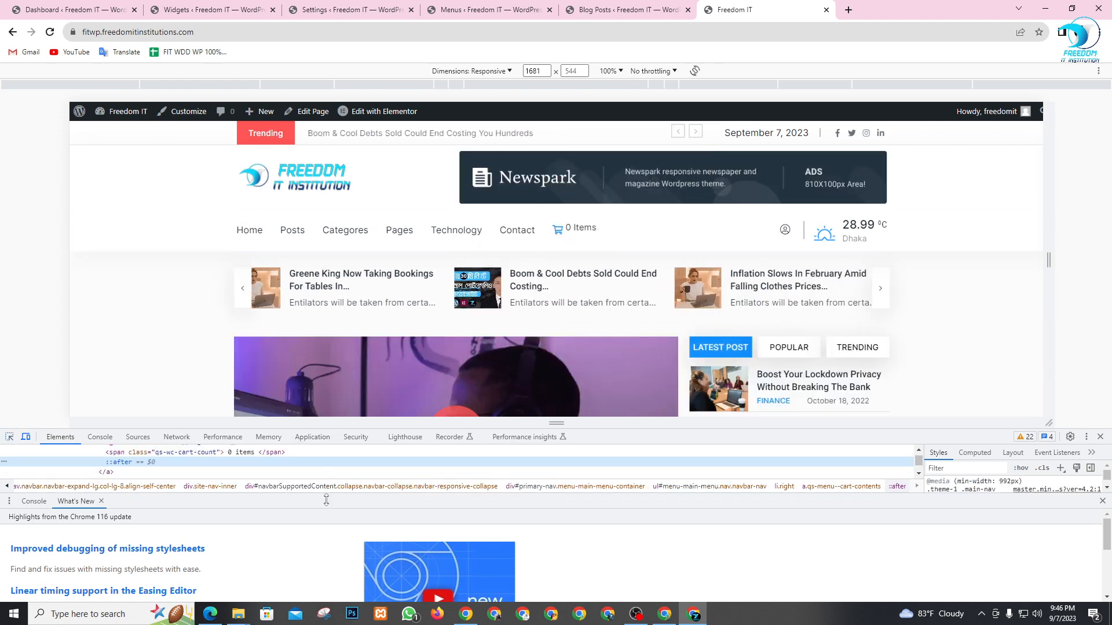
drag(328, 496, 324, 599)
scroll(185, 515, up, 3)
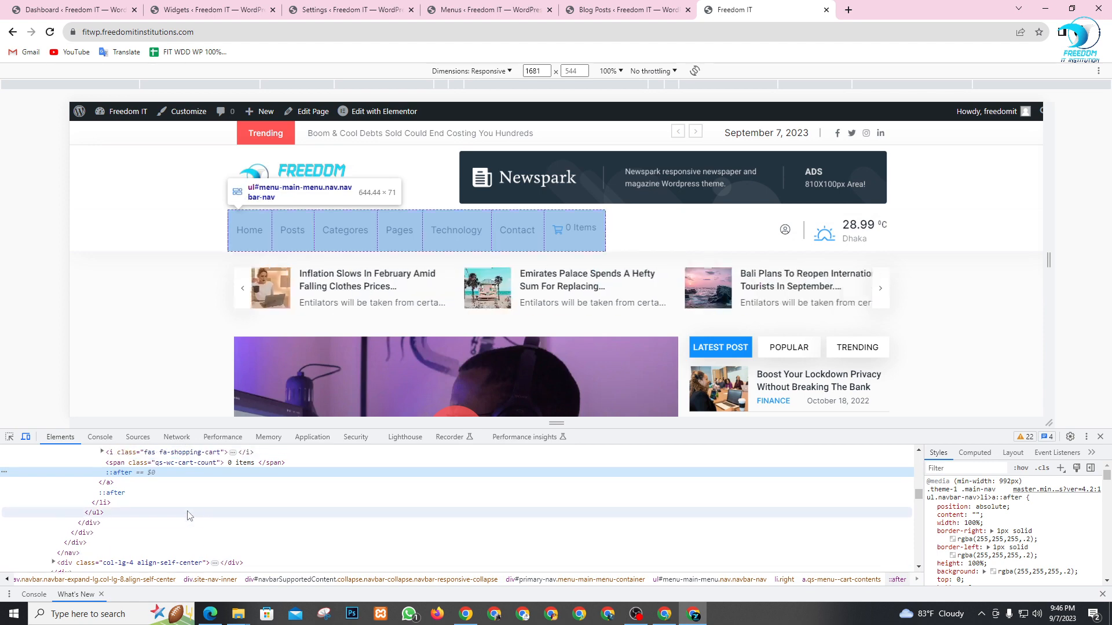
scroll(176, 516, down, 2)
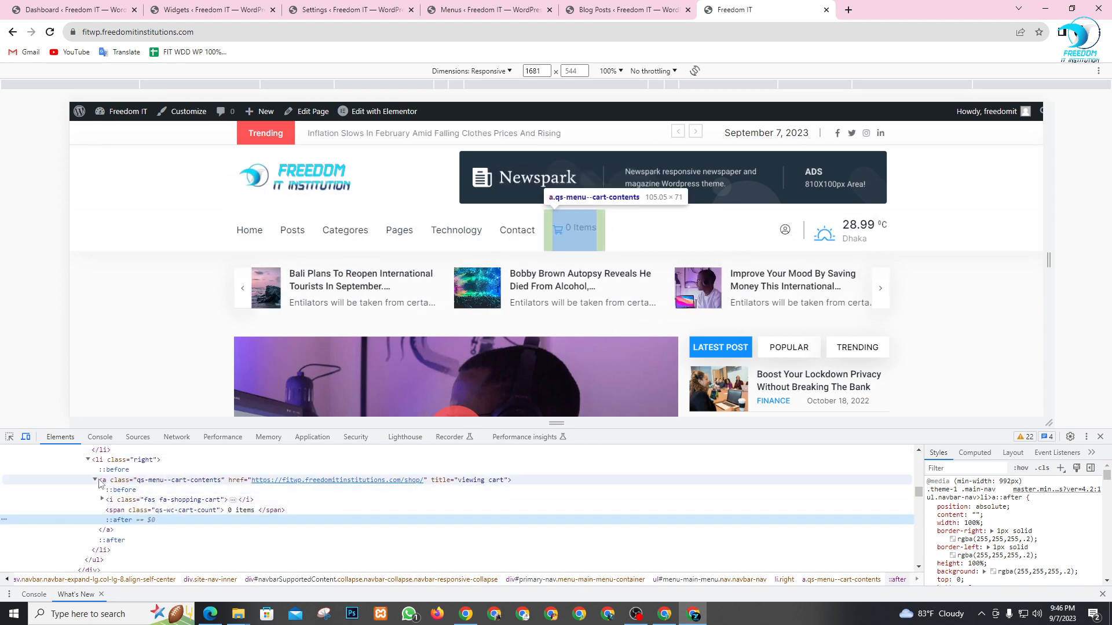
click(89, 460)
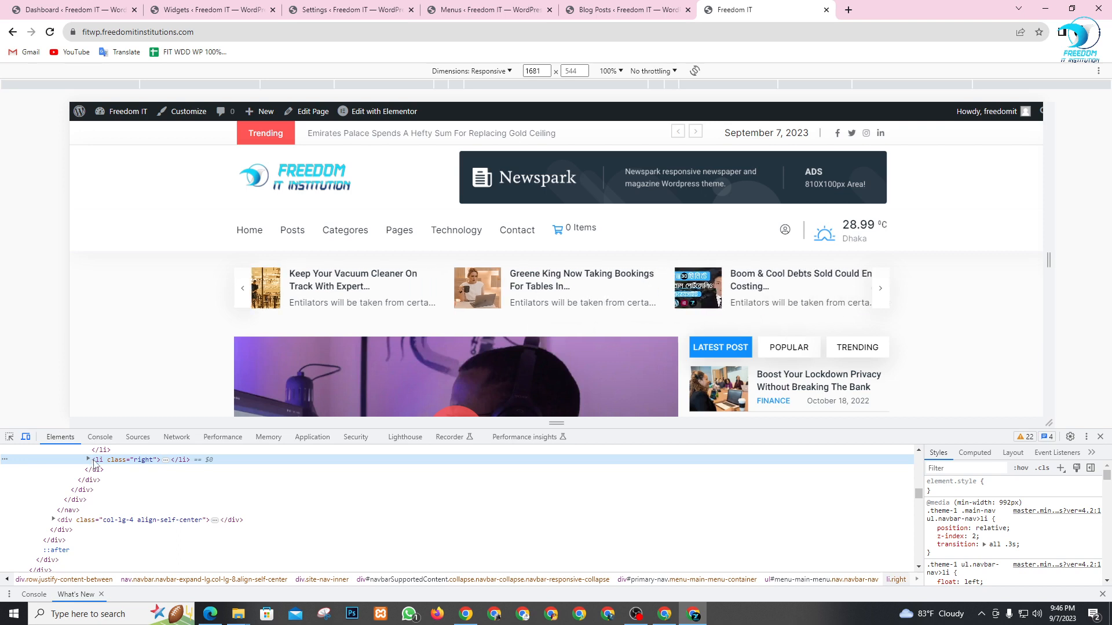
scroll(104, 474, up, 2)
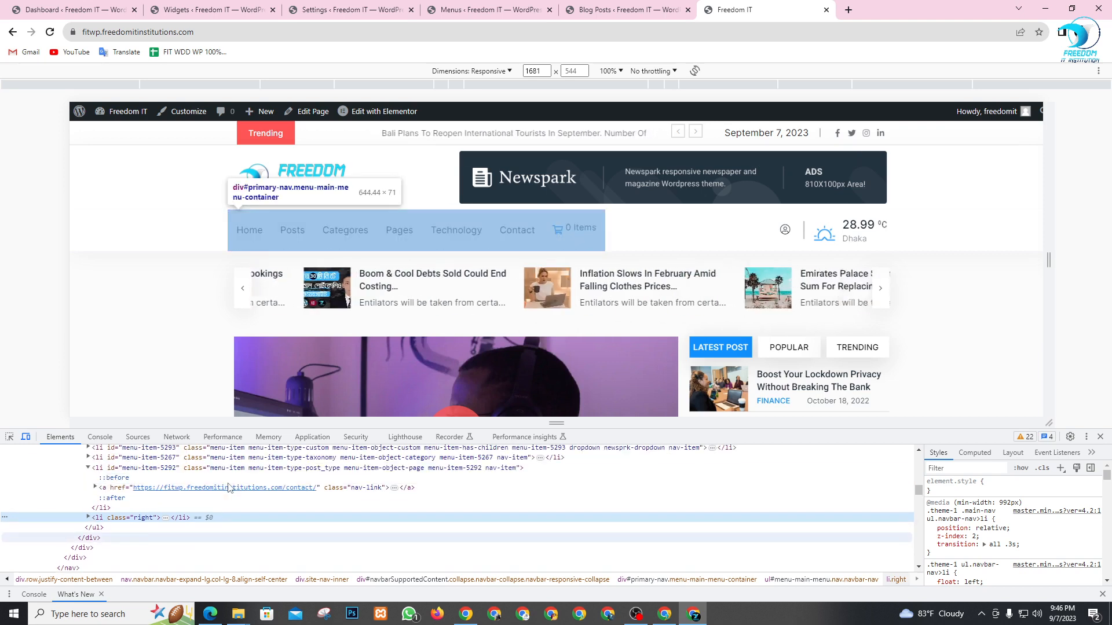
- Delete the "right" list item holding the cart from the inspected menu markup and close the developer tools
right_click(89, 518)
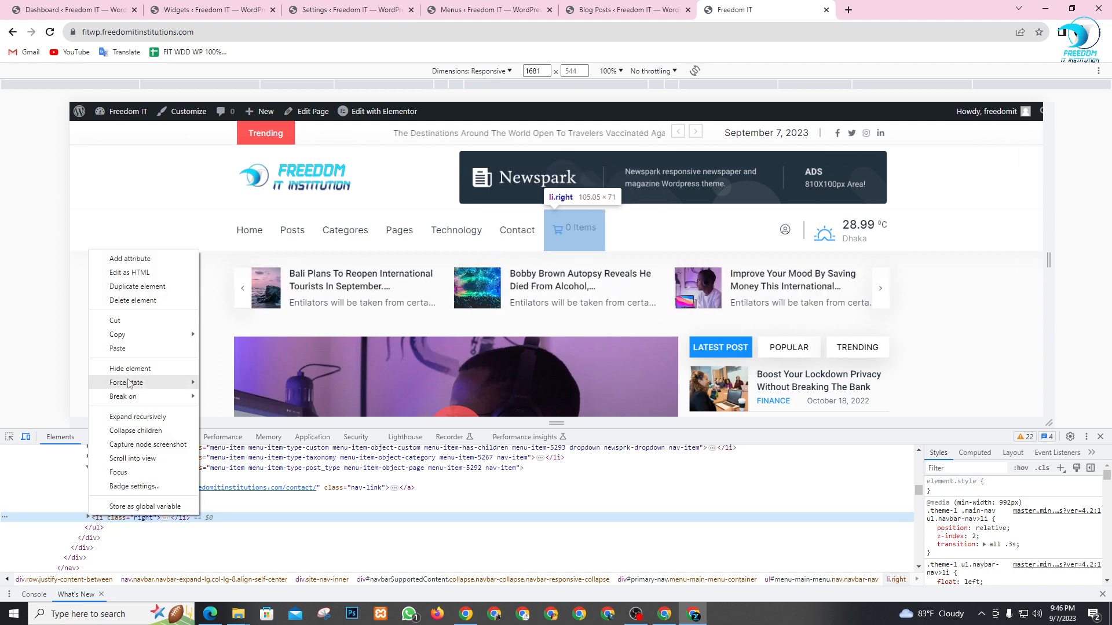
click(134, 305)
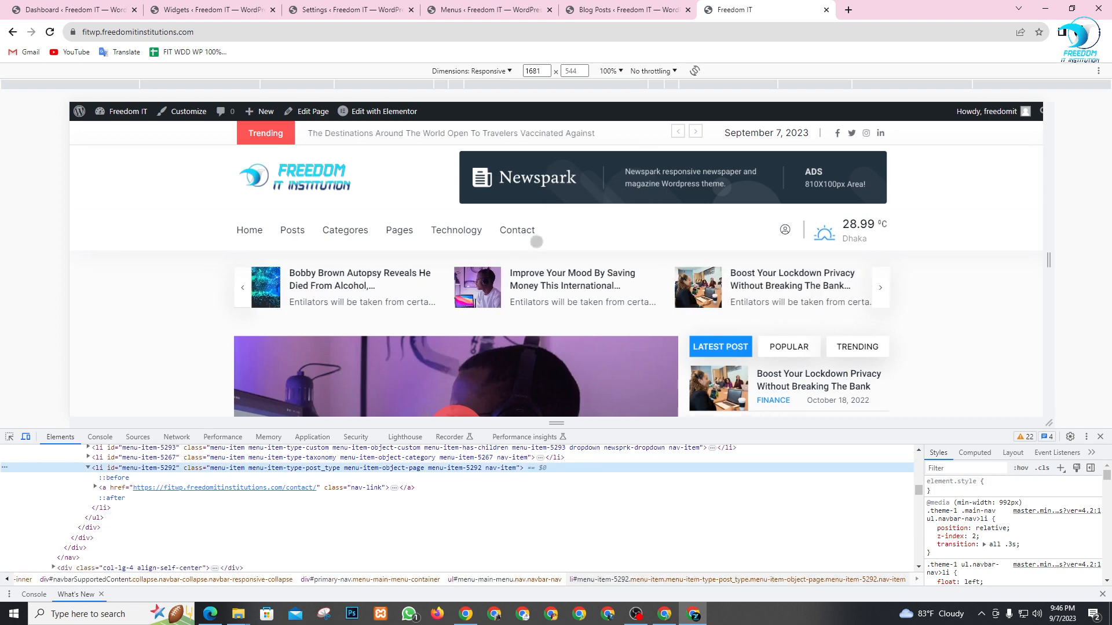
click(1100, 437)
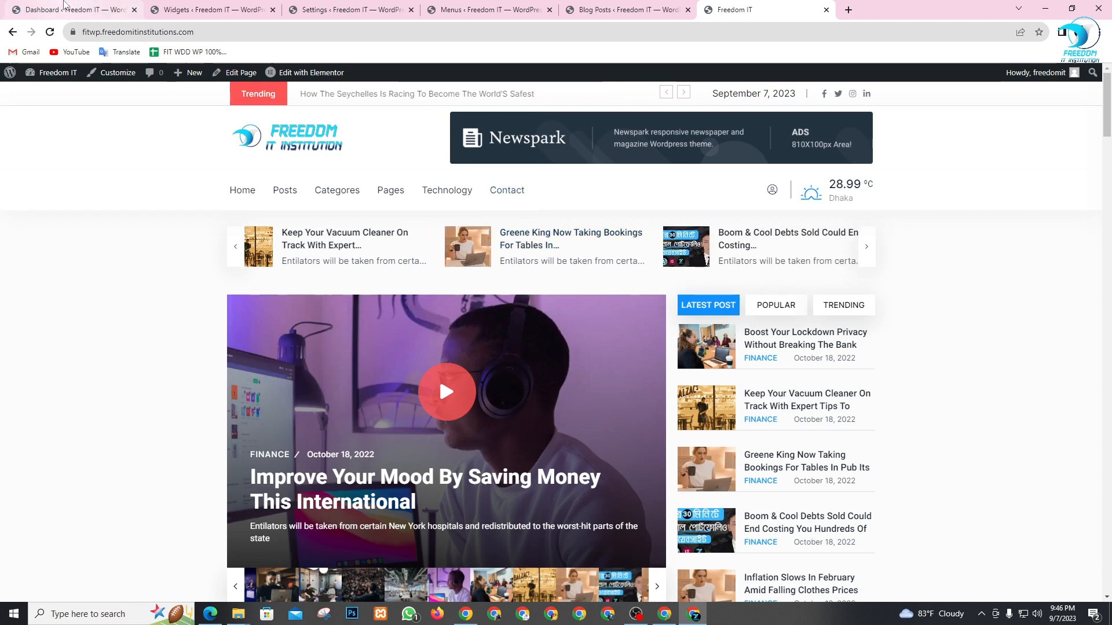
- Return to the admin Dashboard, open the Appearance Customize page in a new browser tab, and switch to it
click(65, 8)
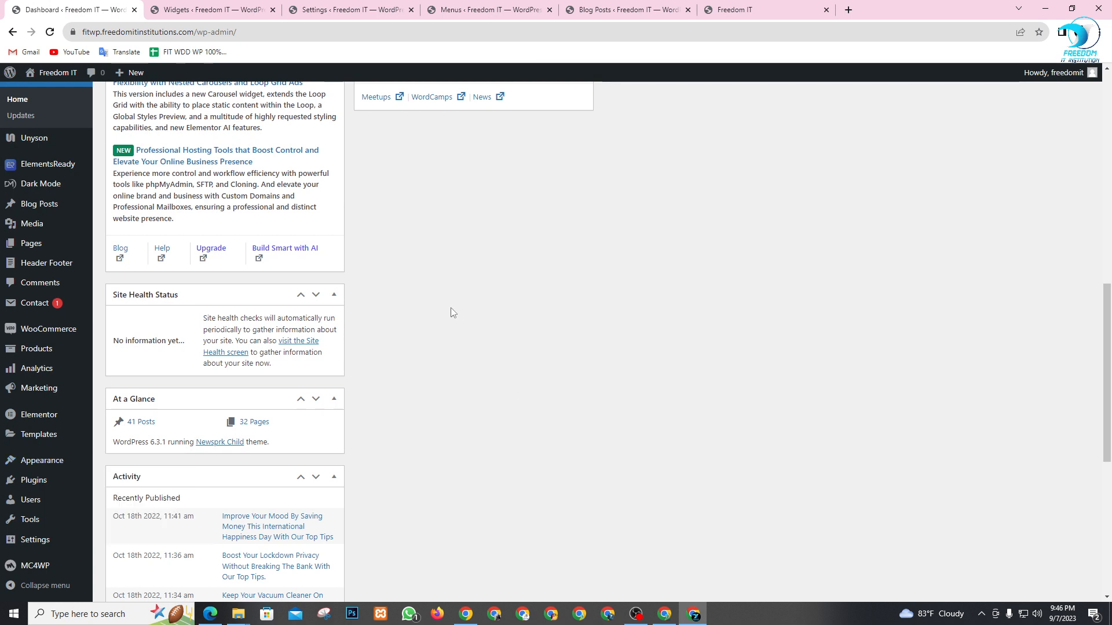
scroll(28, 370, down, 5)
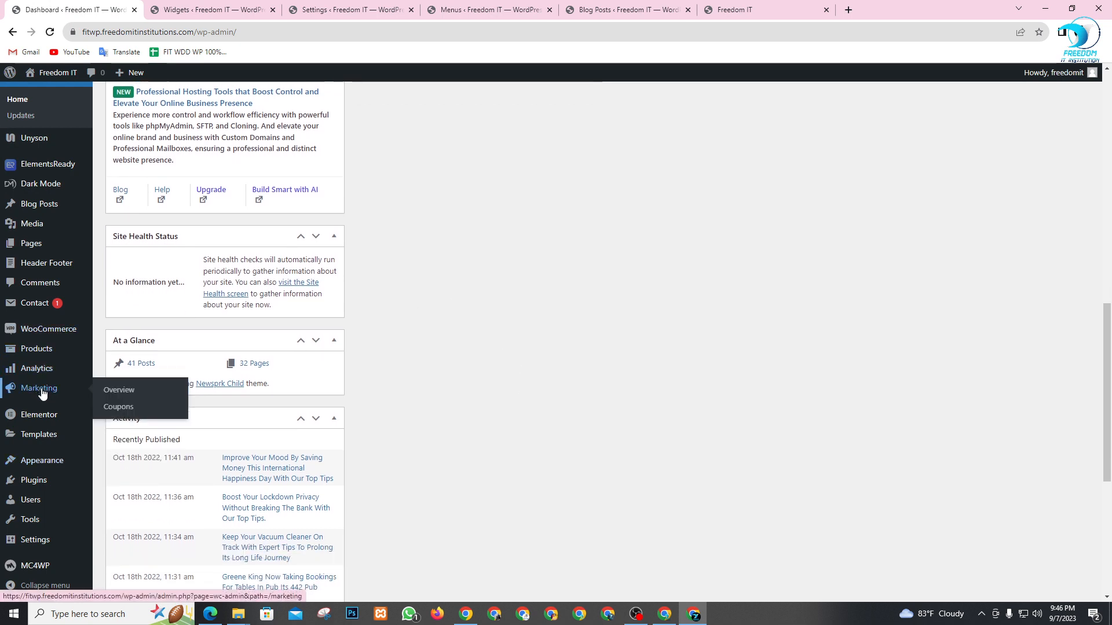
mouse_move(24, 463)
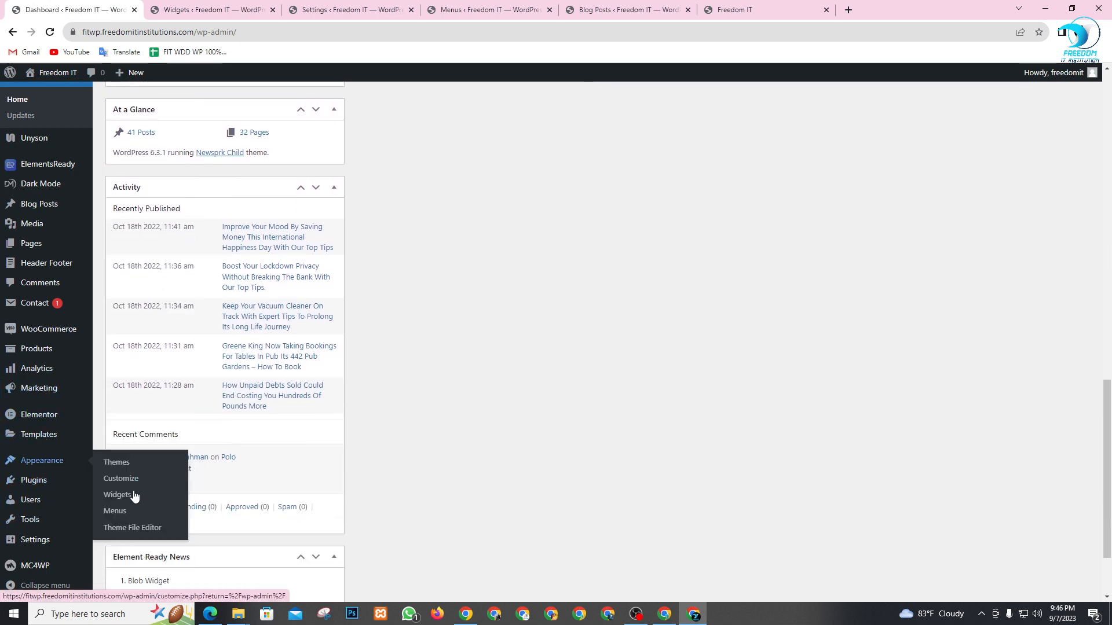
right_click(139, 534)
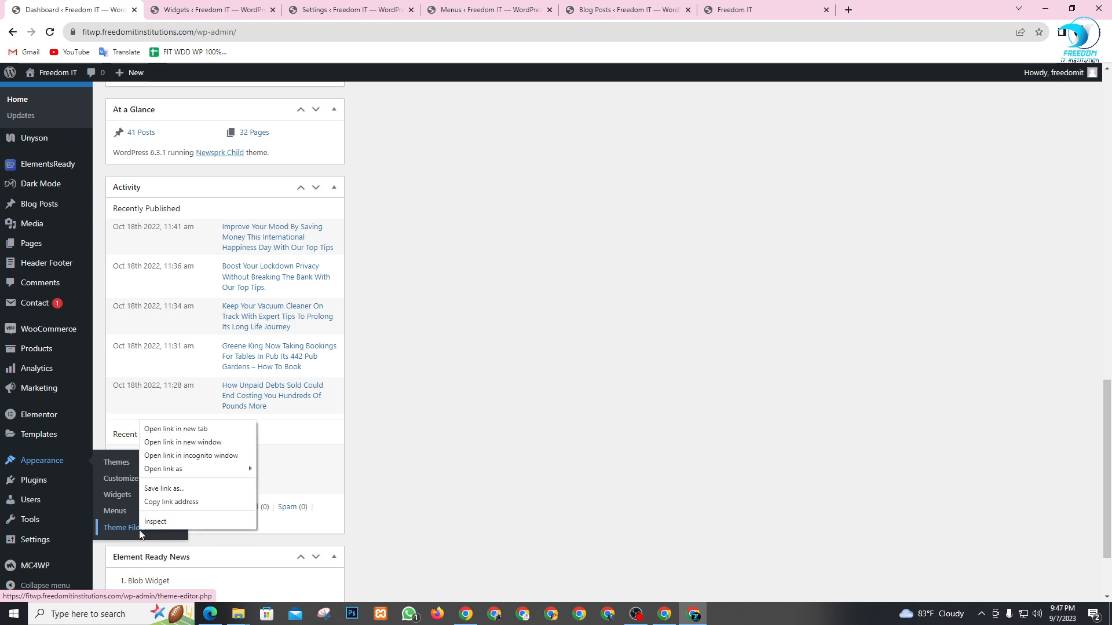
right_click(120, 480)
click(164, 289)
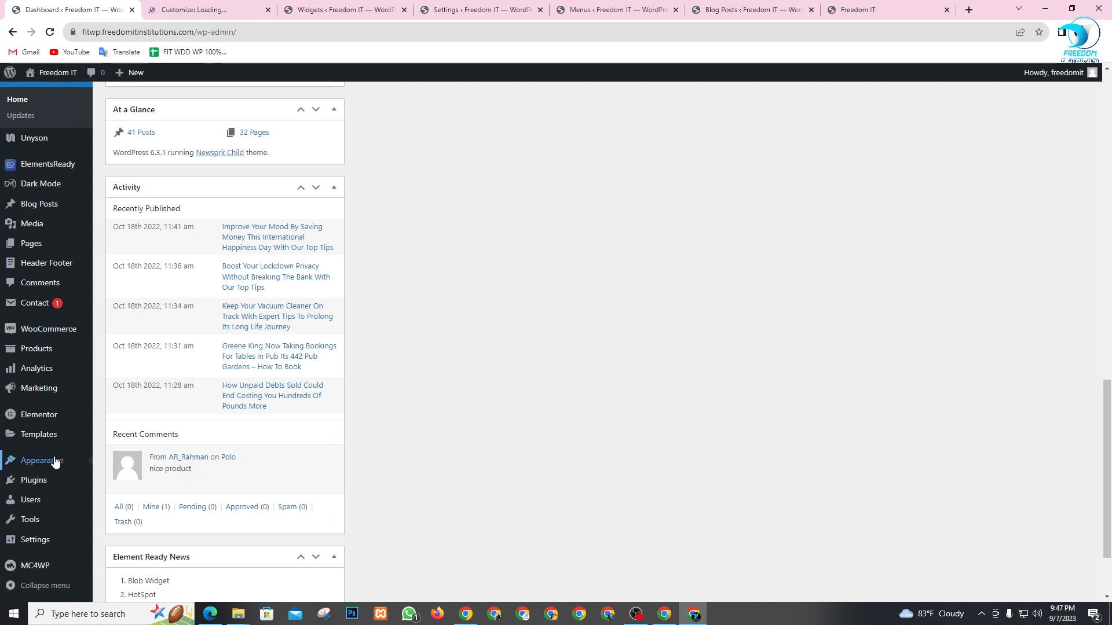
click(211, 7)
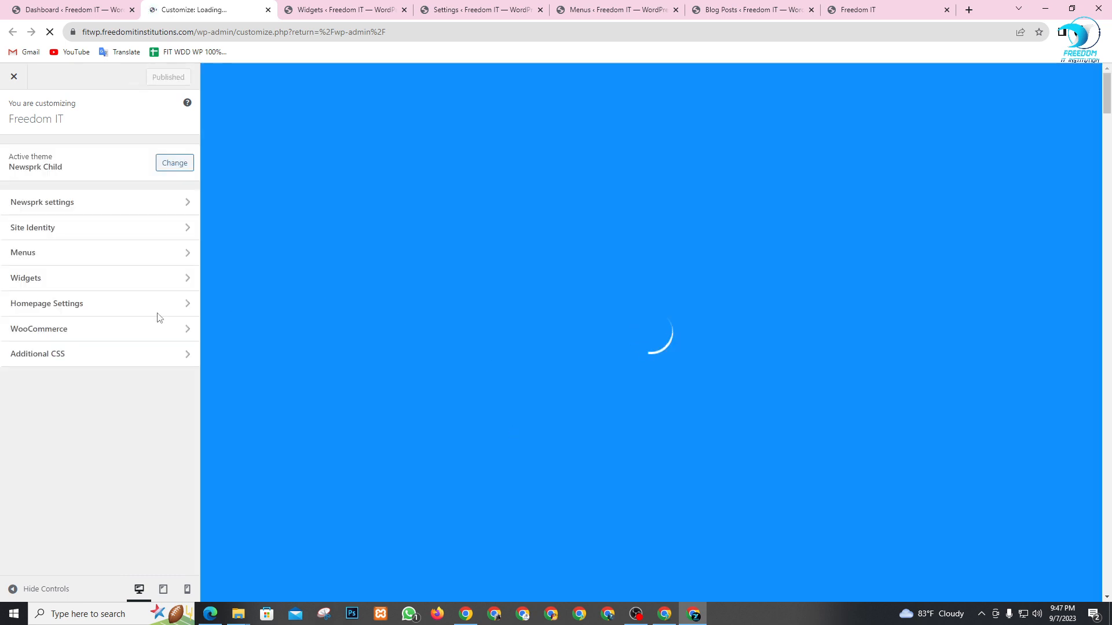
- Check the Homepage Settings, go back, and open the Header settings within the Newsprk settings
click(163, 307)
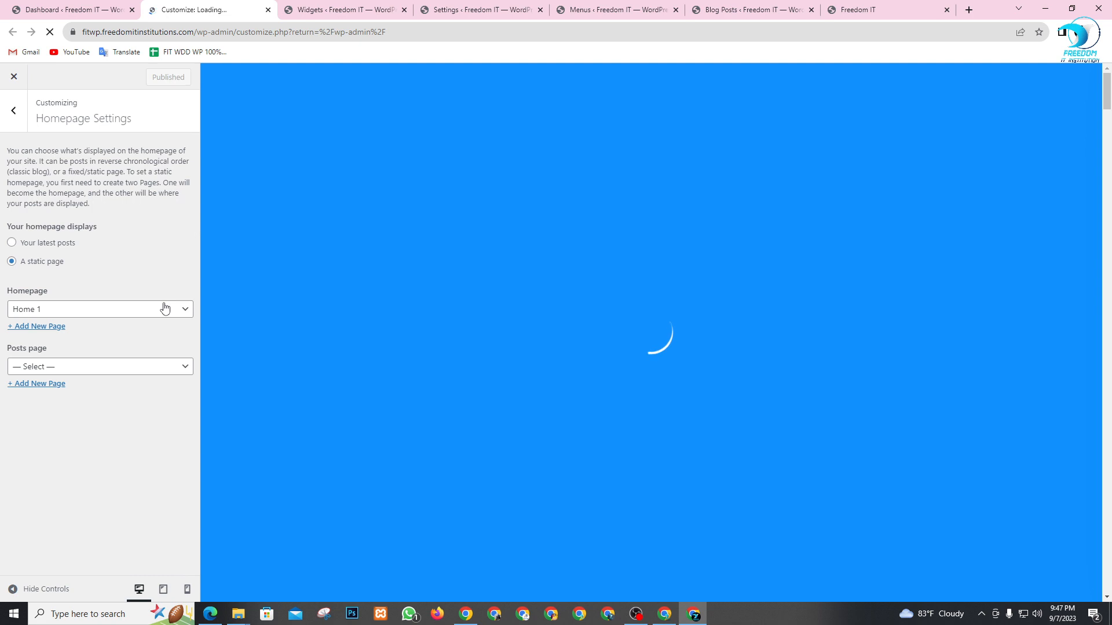
click(5, 110)
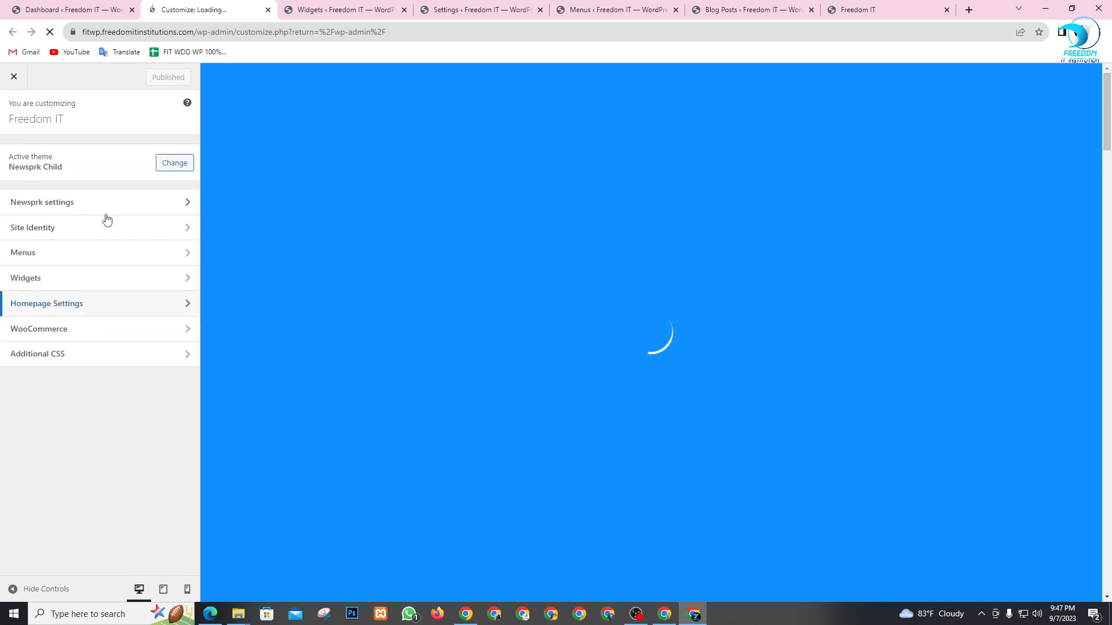
click(147, 207)
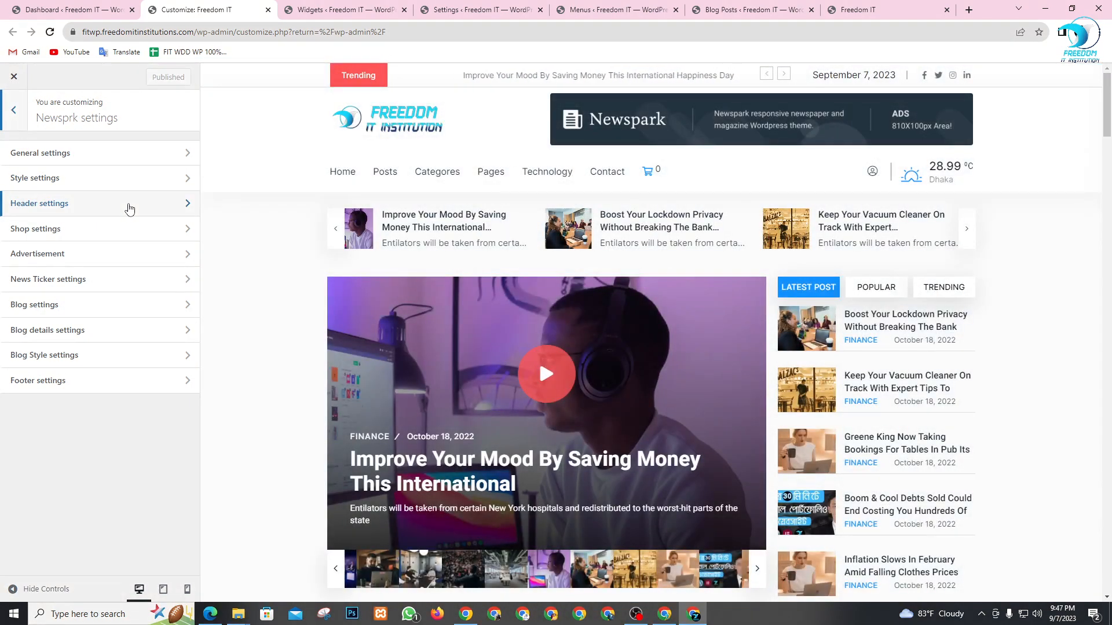
click(130, 209)
- Look through the header options, from the header style choices down to the language and weather settings
scroll(100, 255, down, 2)
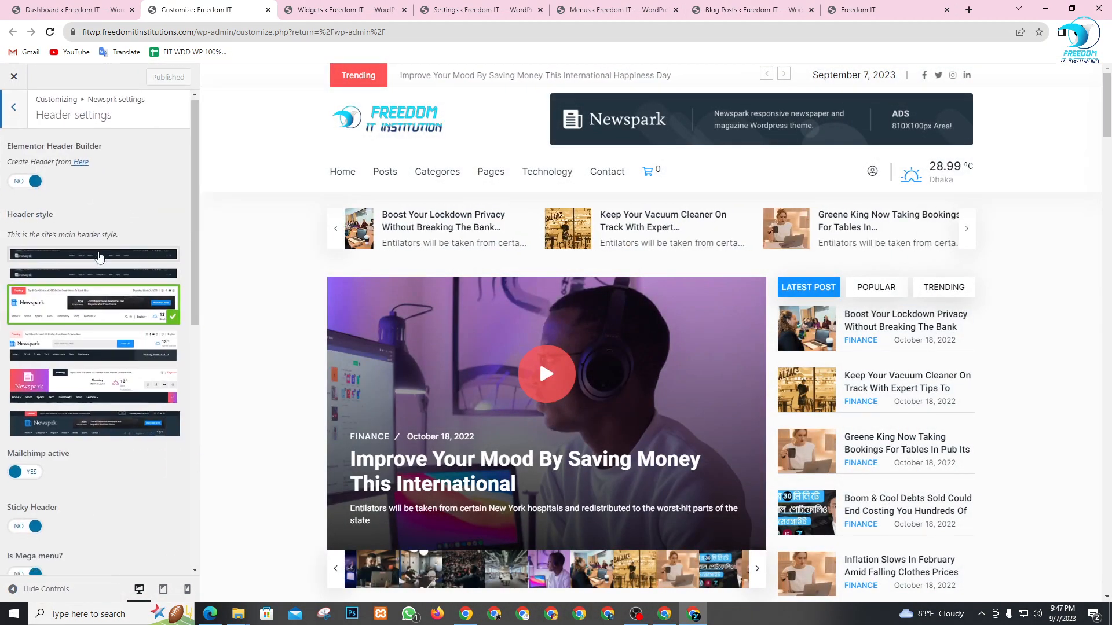
scroll(89, 264, down, 2)
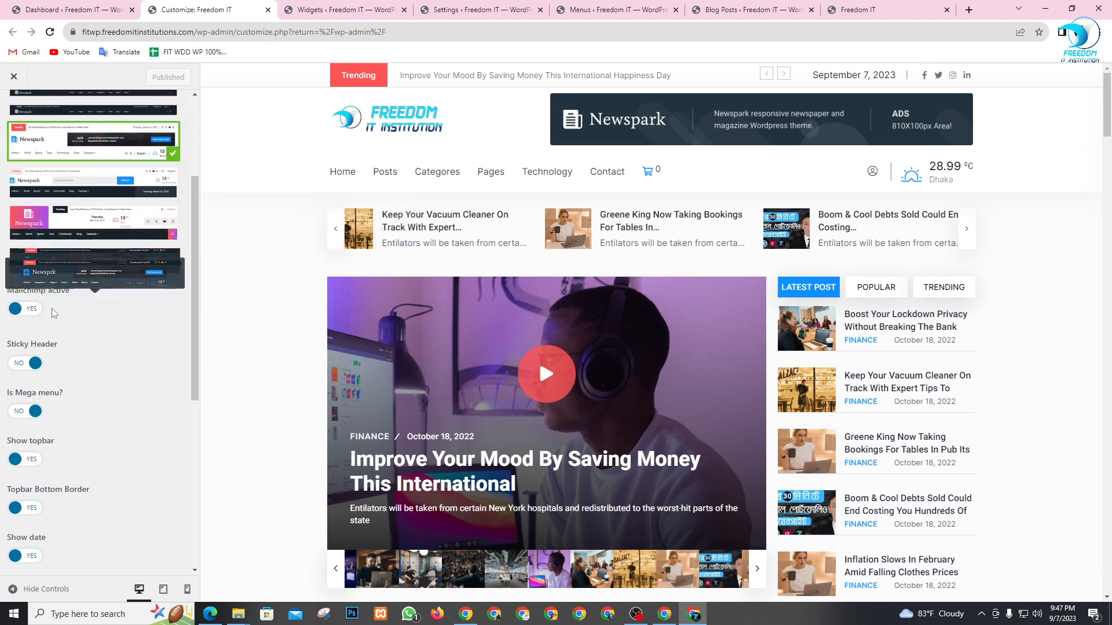
scroll(62, 255, down, 2)
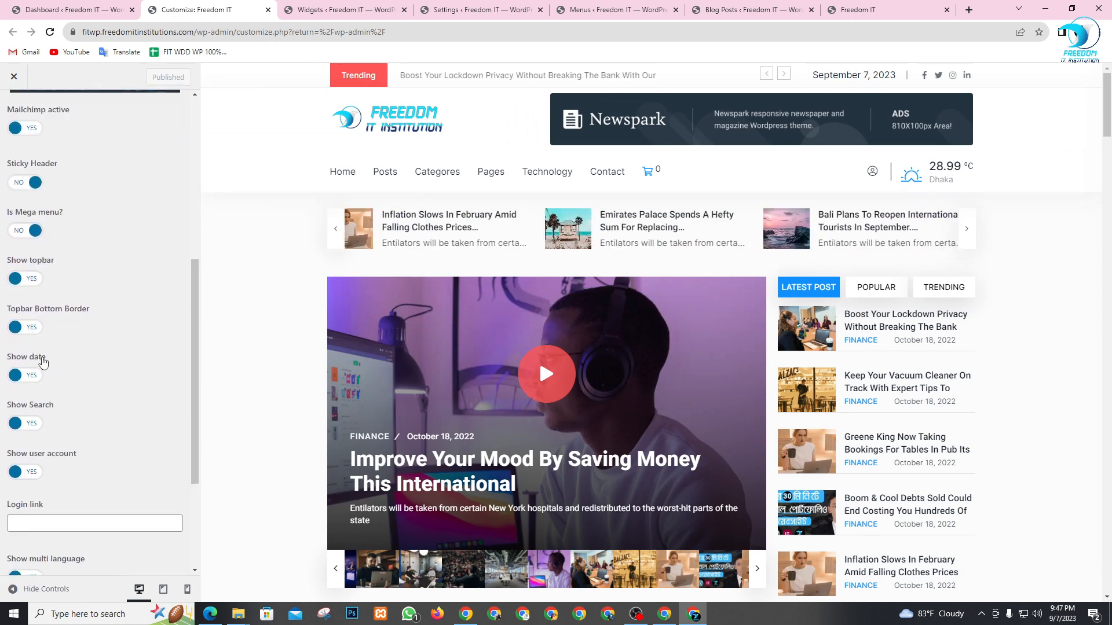
scroll(29, 418, down, 1)
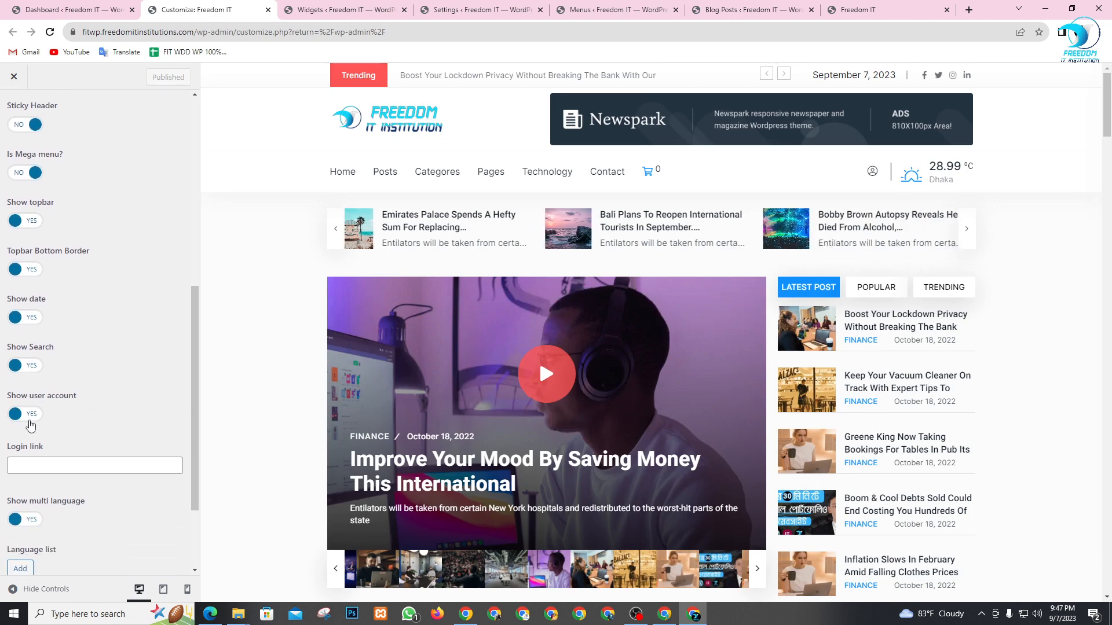
scroll(64, 428, down, 2)
scroll(81, 420, down, 1)
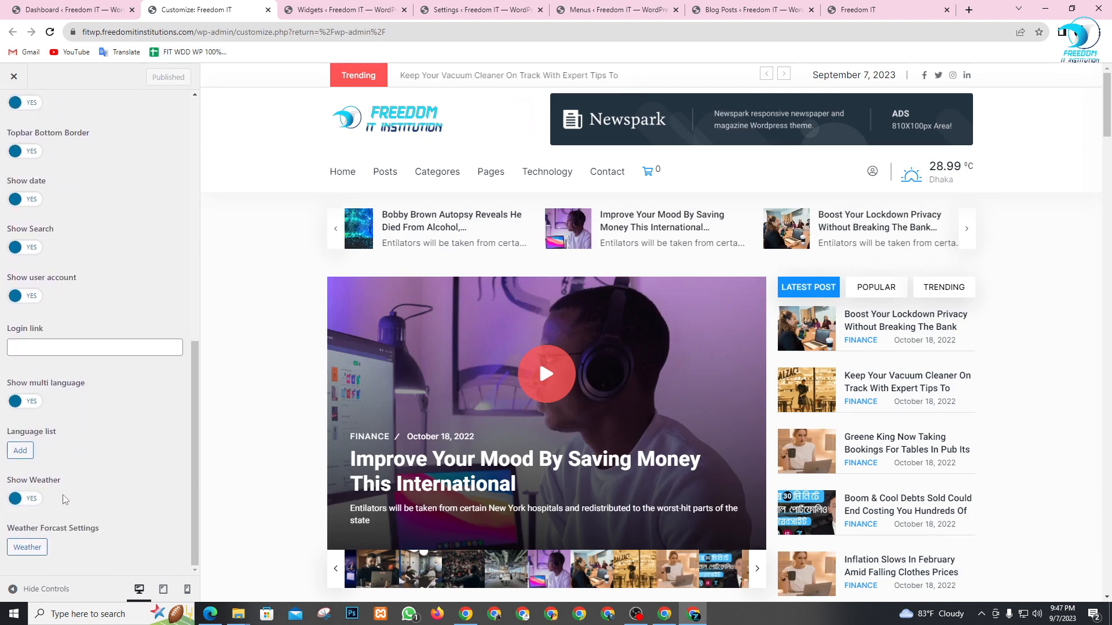
scroll(58, 464, up, 6)
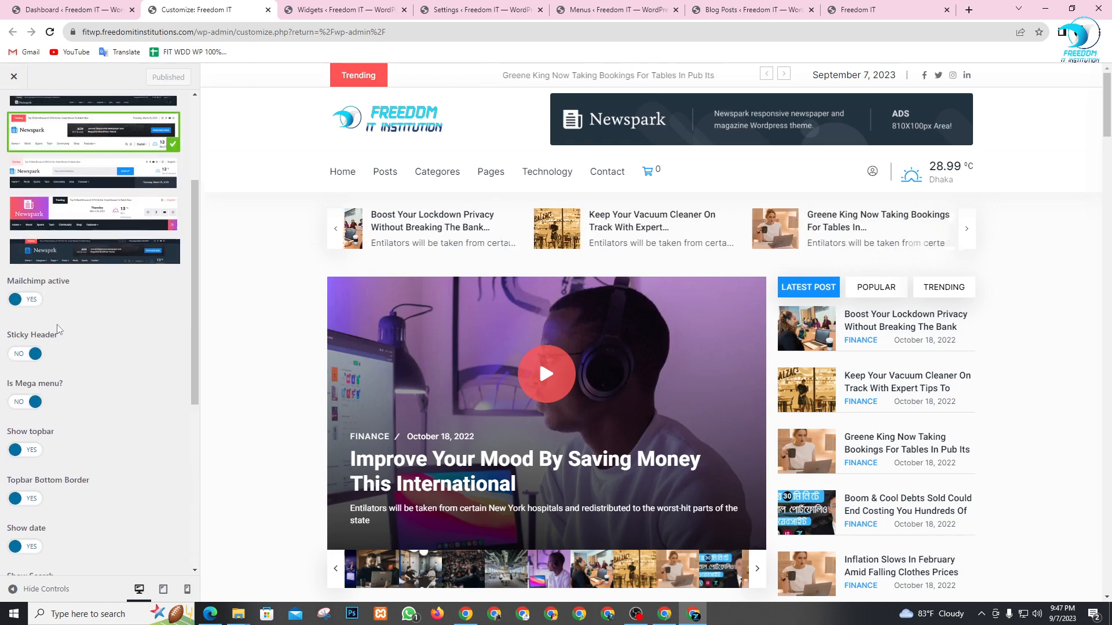
scroll(87, 332, down, 1)
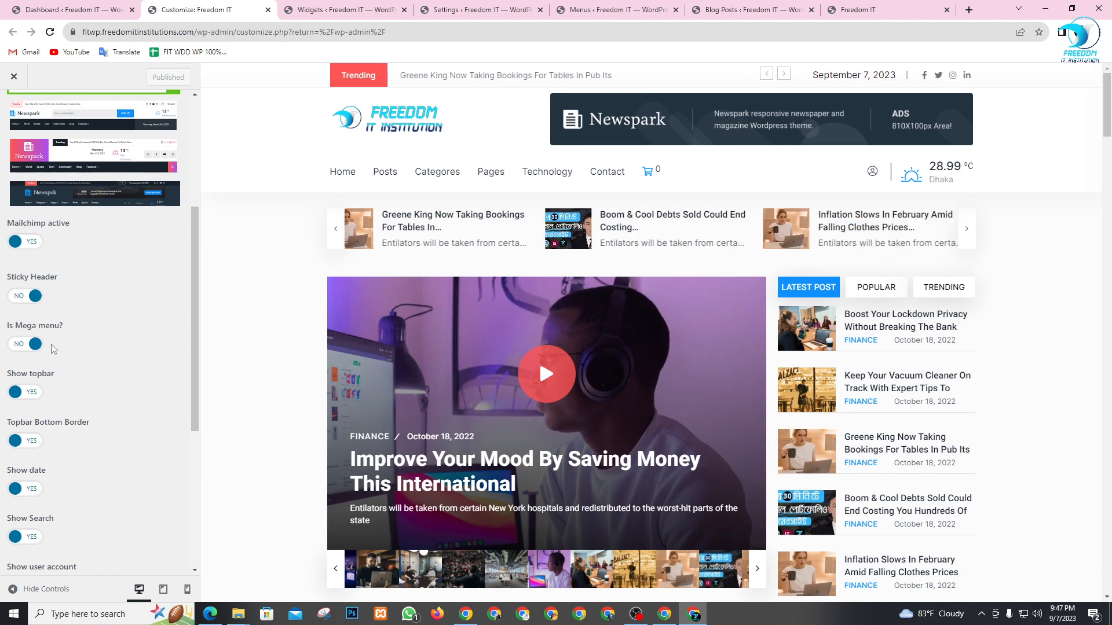
scroll(64, 400, down, 1)
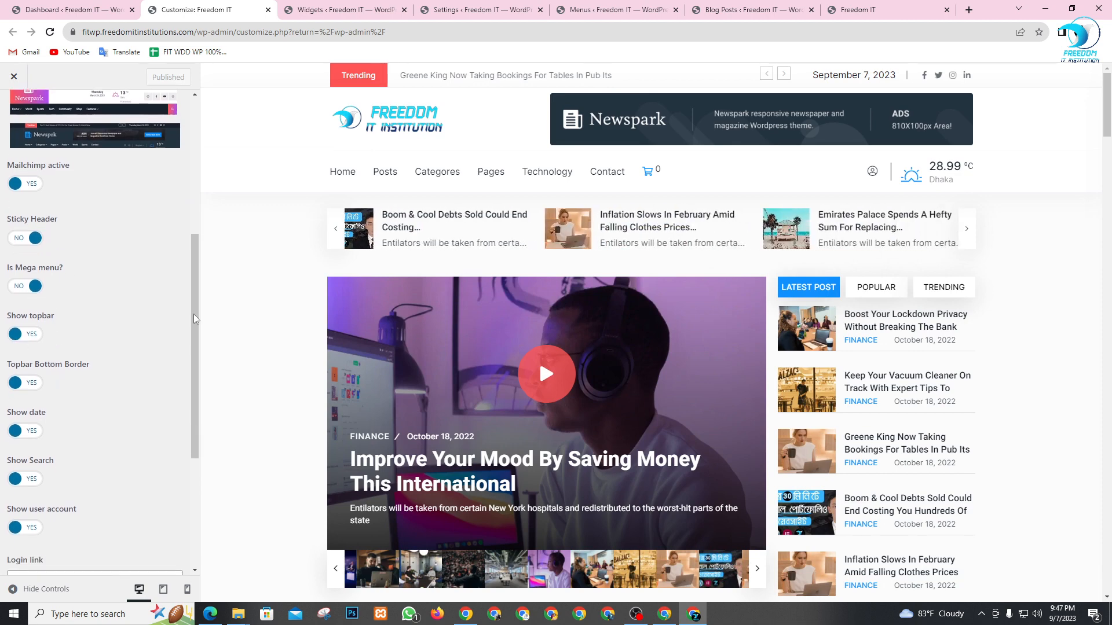
scroll(689, 266, down, 2)
scroll(689, 269, up, 2)
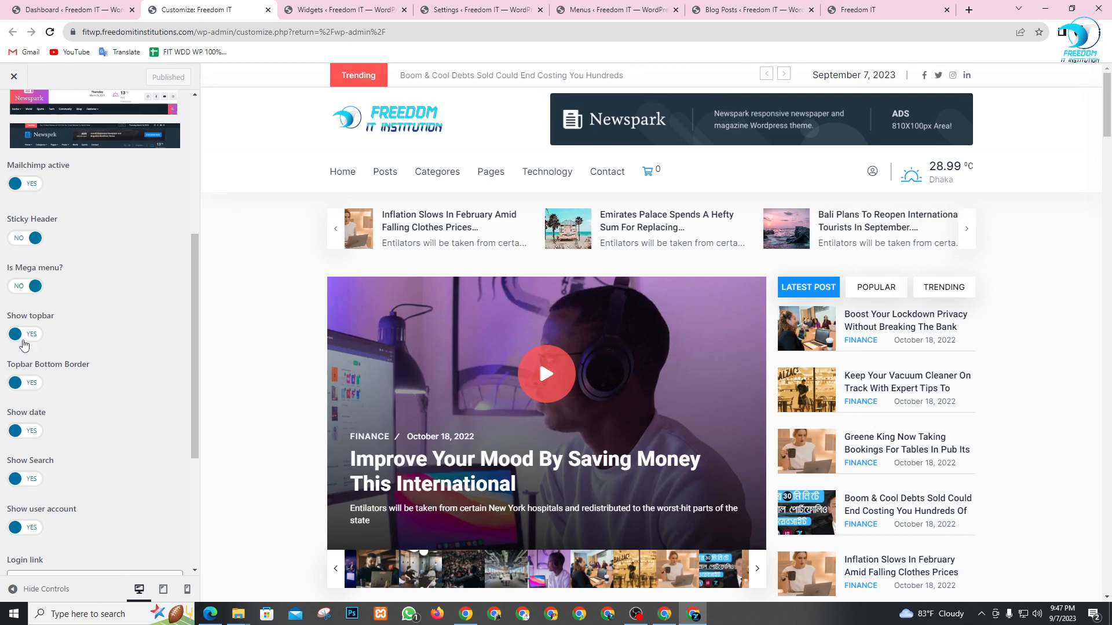
- Turn off Show topbar and Show Weather in the header settings
click(23, 342)
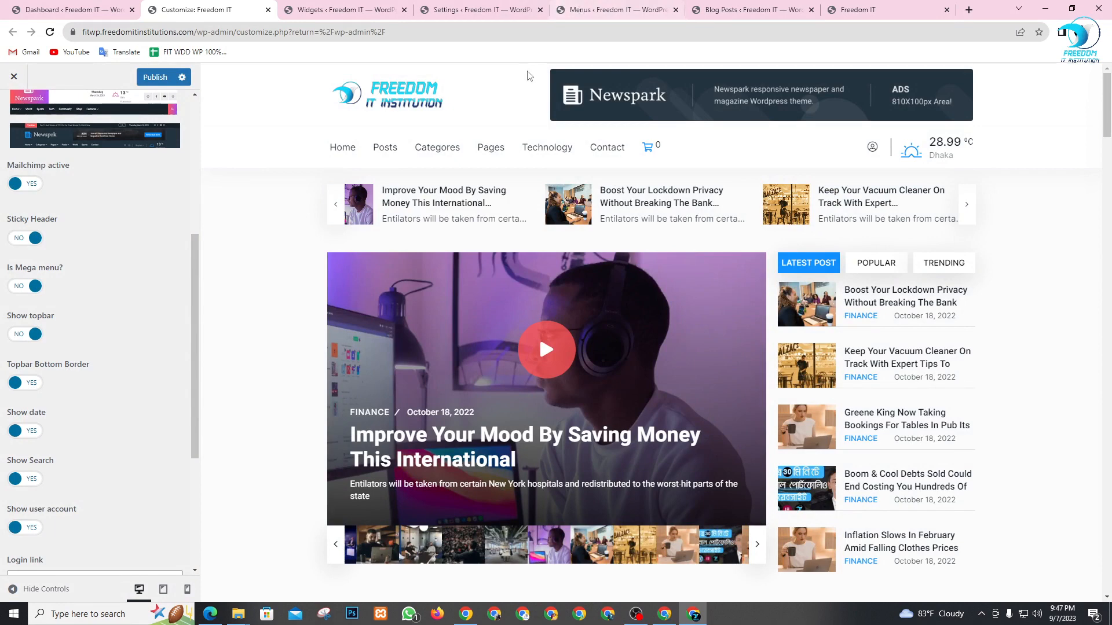
scroll(55, 352, down, 3)
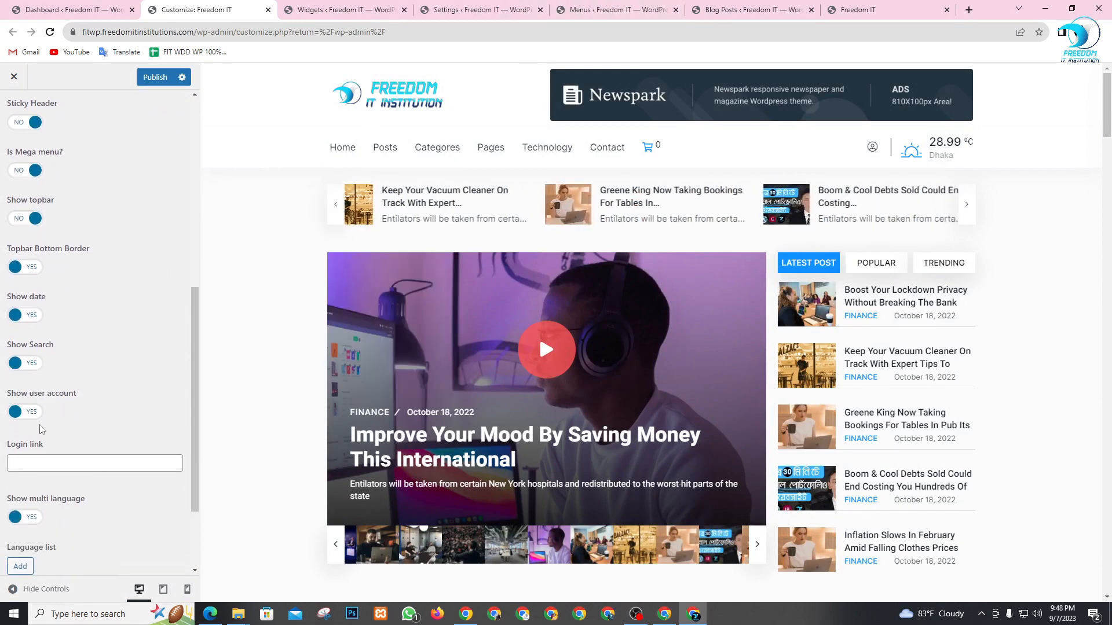
scroll(75, 376, down, 3)
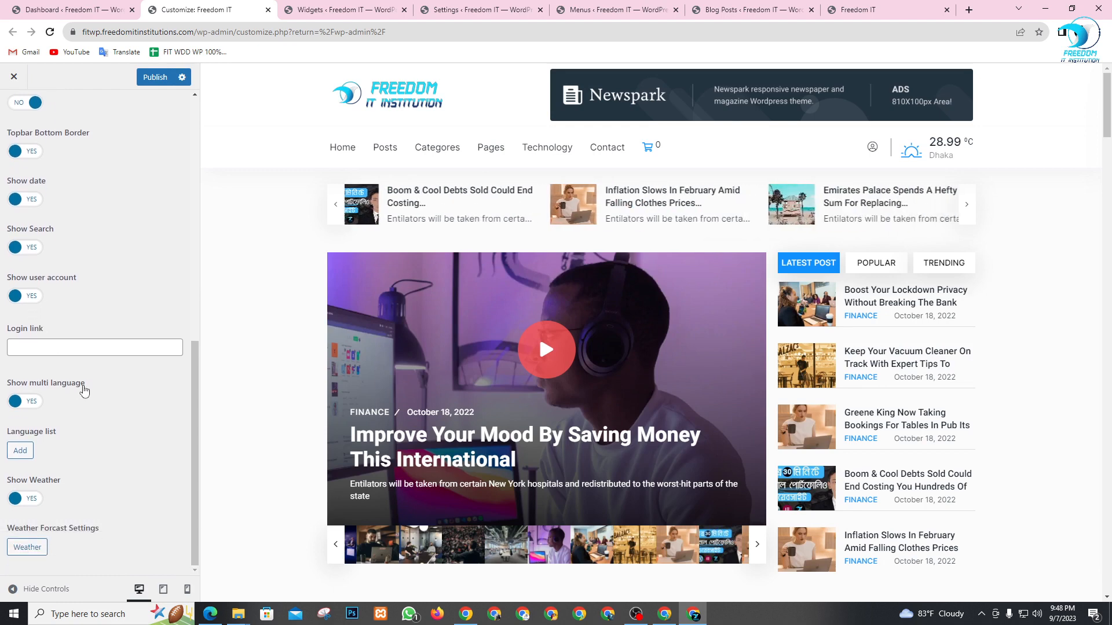
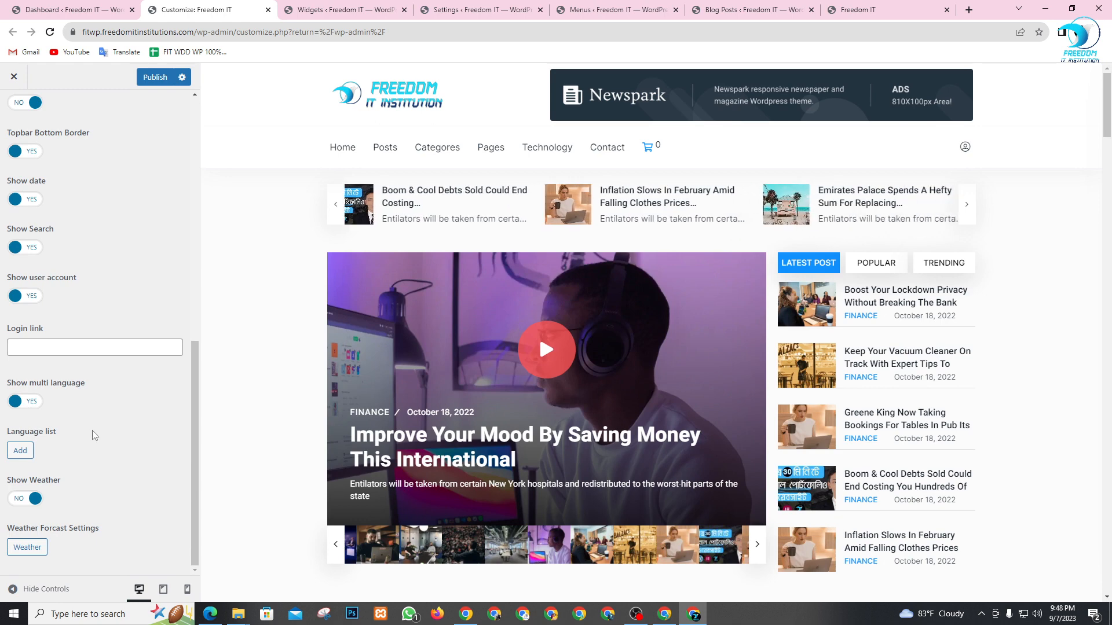
- Turn on the mega menu and the sticky header in the header settings
scroll(92, 399, up, 1)
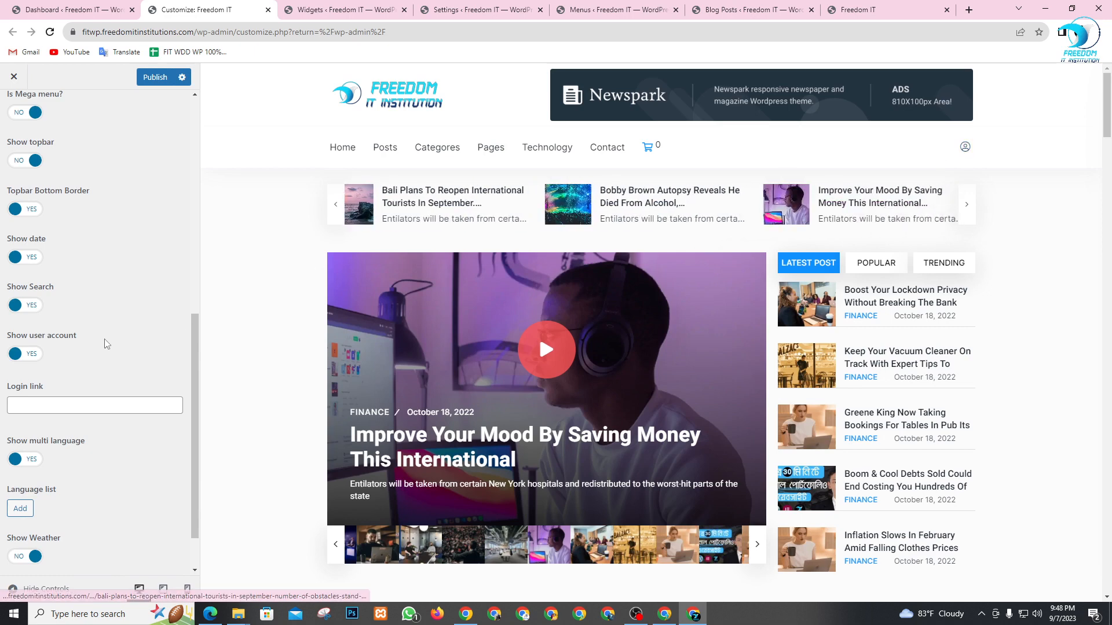
scroll(30, 295, up, 1)
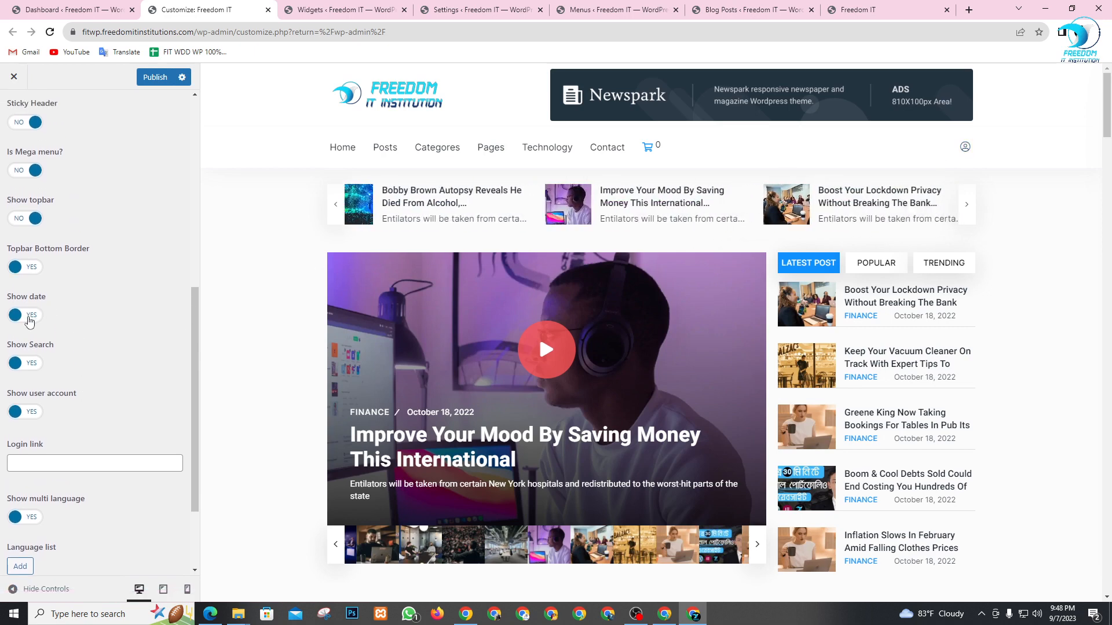
scroll(38, 313, up, 2)
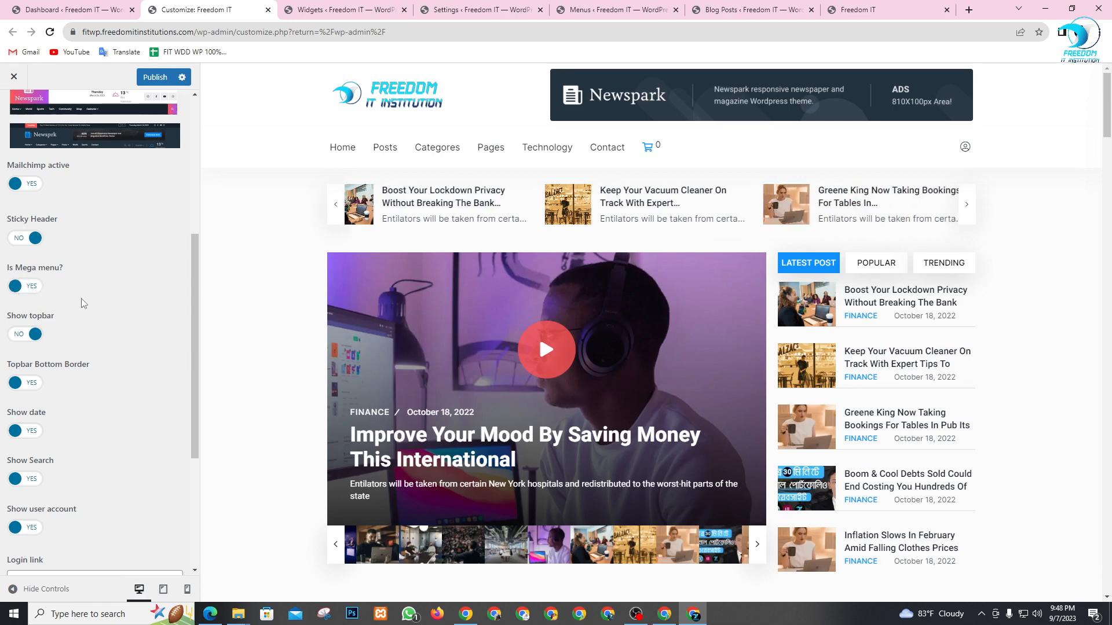
click(24, 243)
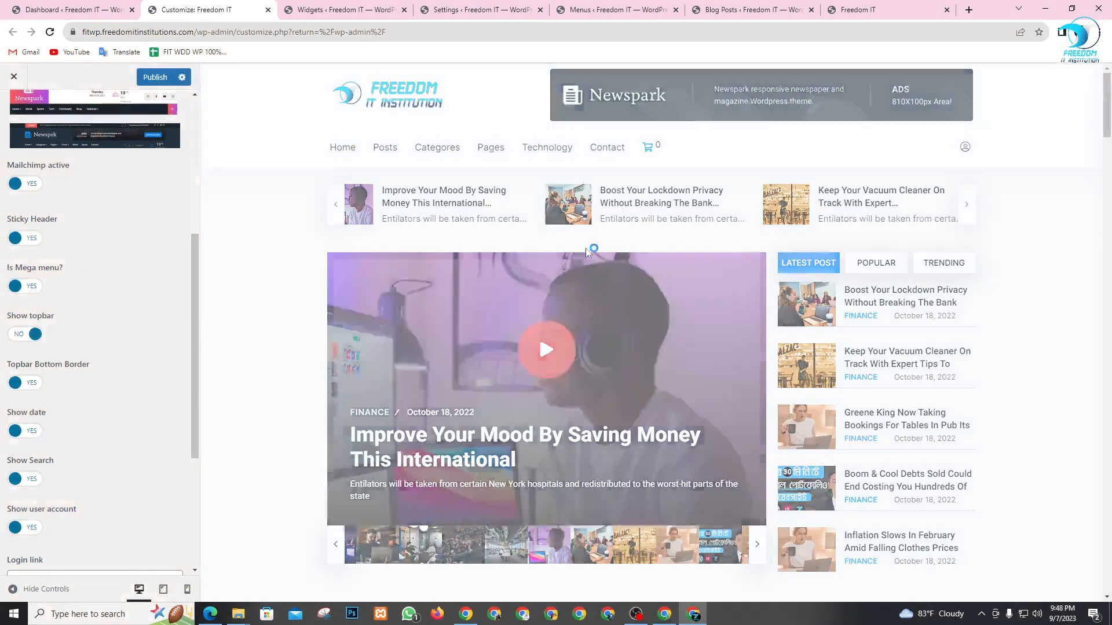
- Examine how the header and navigation menu behave along the home page preview
scroll(586, 248, down, 2)
scroll(586, 248, down, 3)
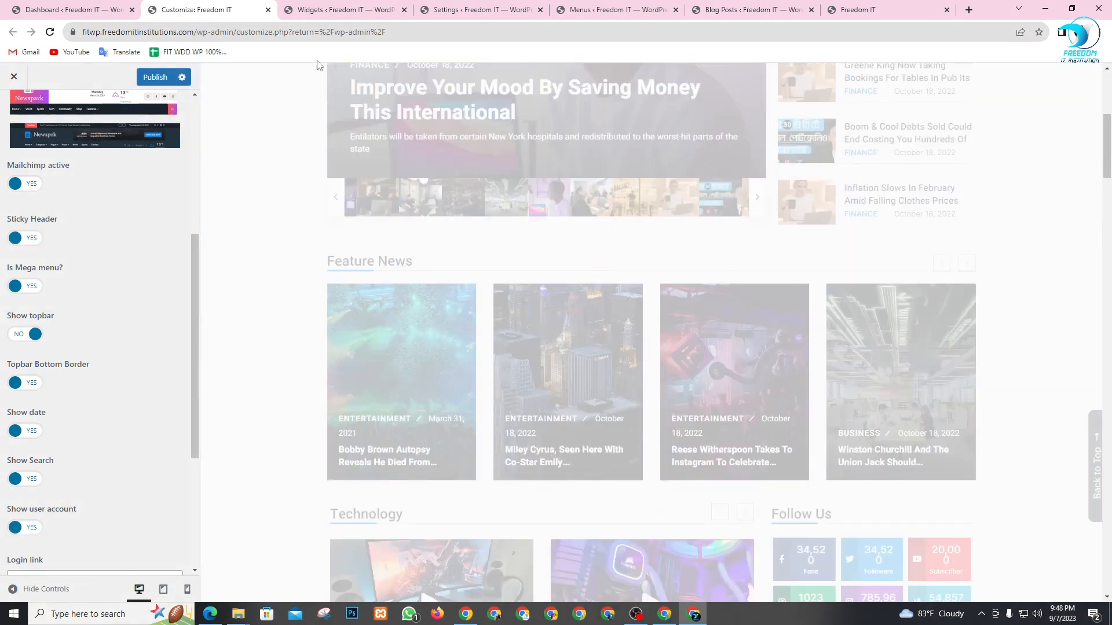
scroll(543, 282, up, 6)
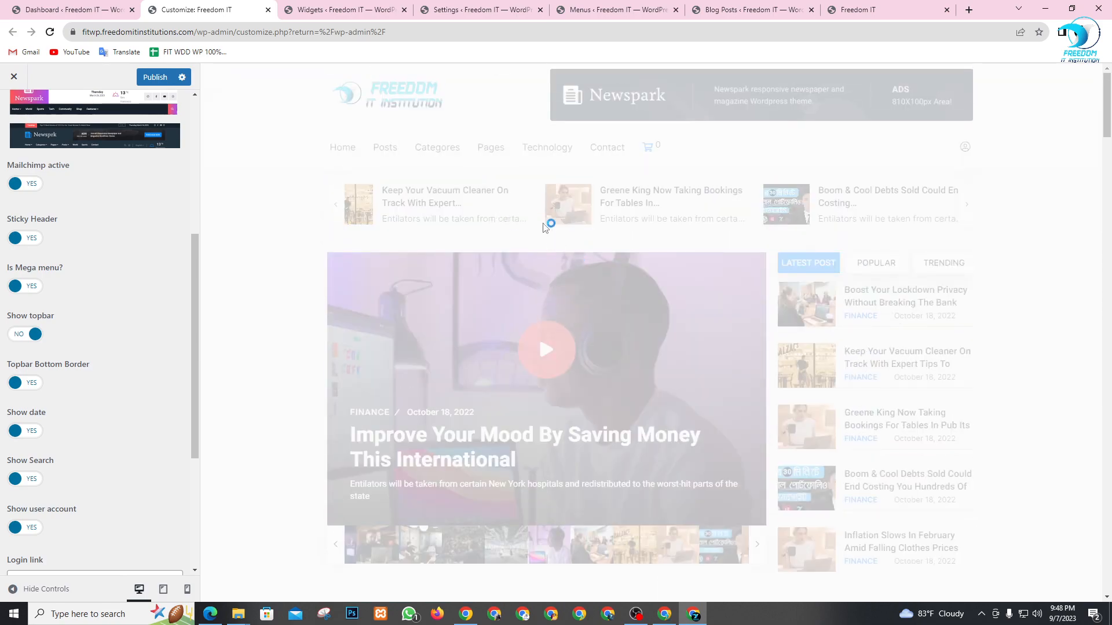
scroll(550, 220, down, 7)
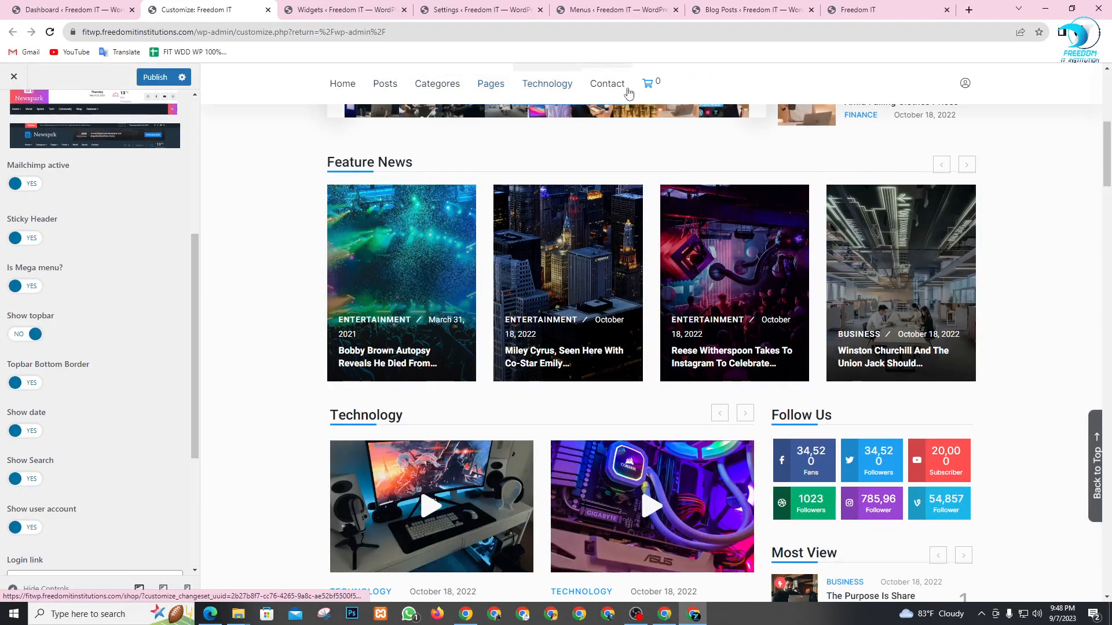
mouse_move(368, 95)
scroll(582, 281, up, 7)
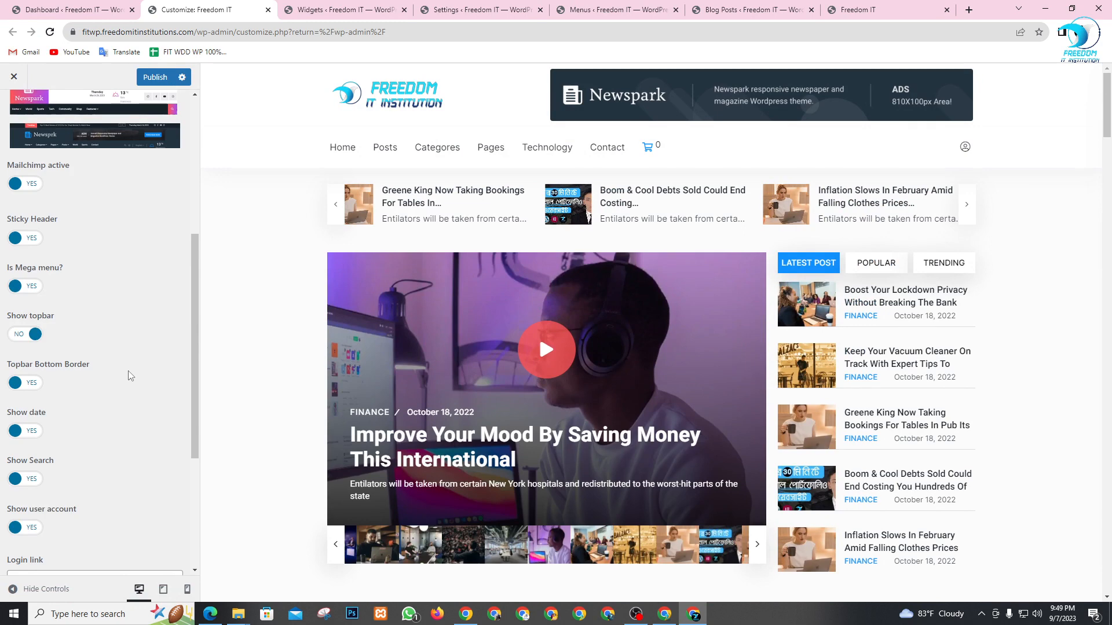
- Try the dark sixth header style and the fourth header style with the search bar
scroll(140, 341, up, 3)
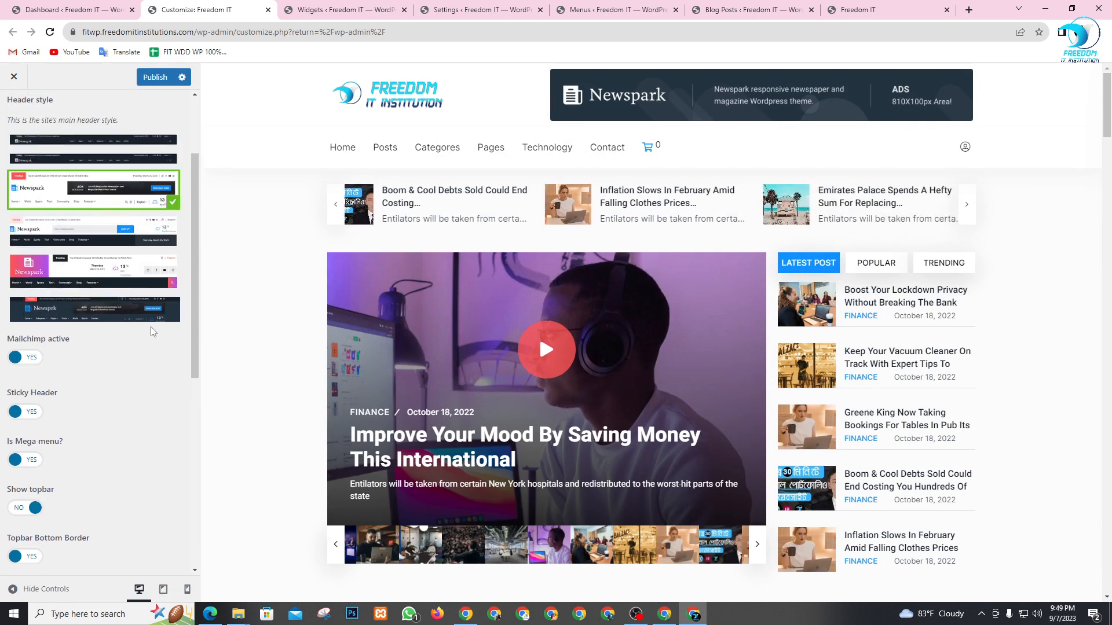
mouse_move(71, 316)
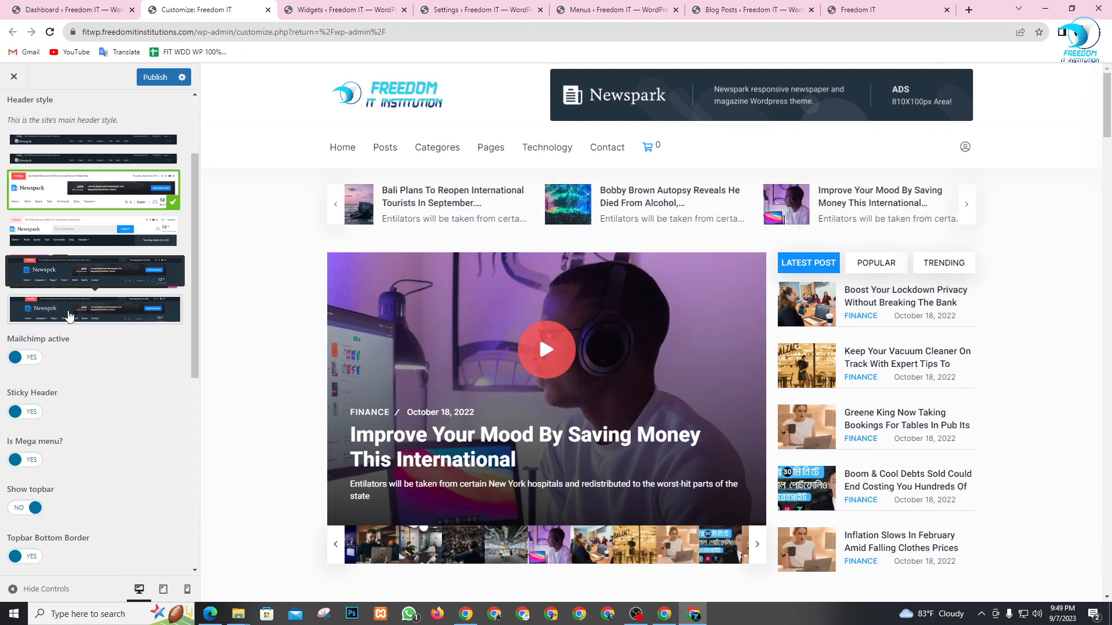
click(68, 316)
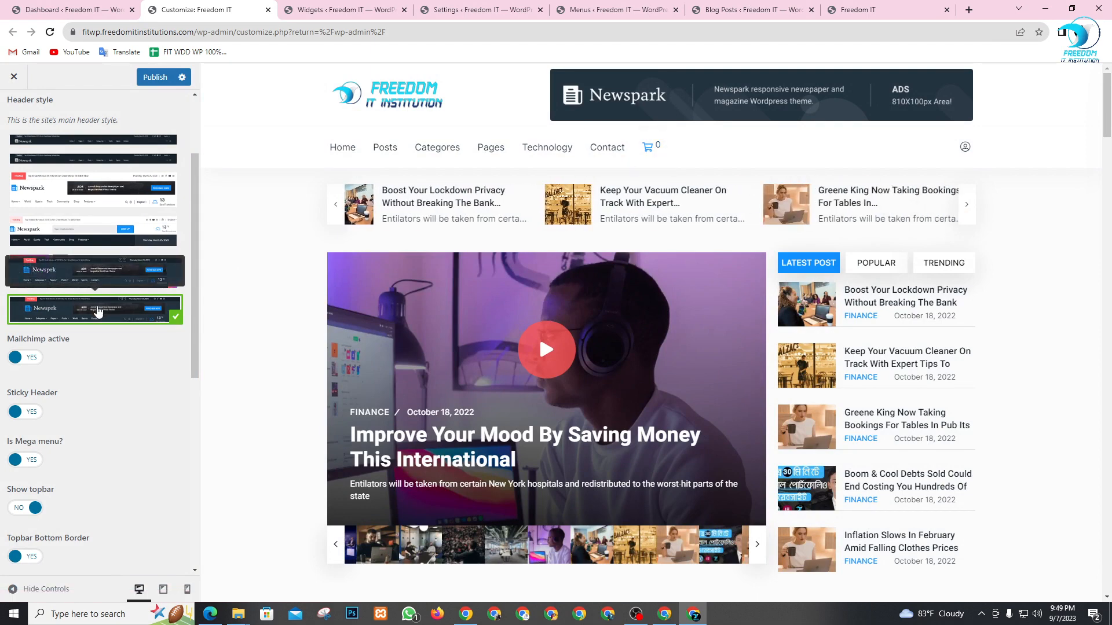
mouse_move(148, 312)
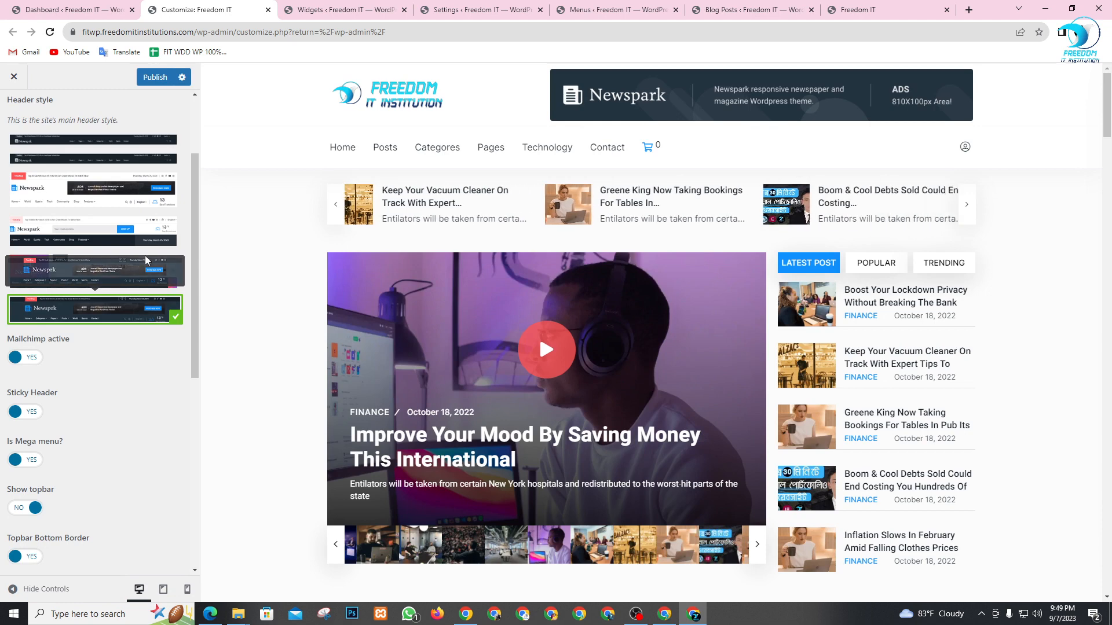
mouse_move(141, 231)
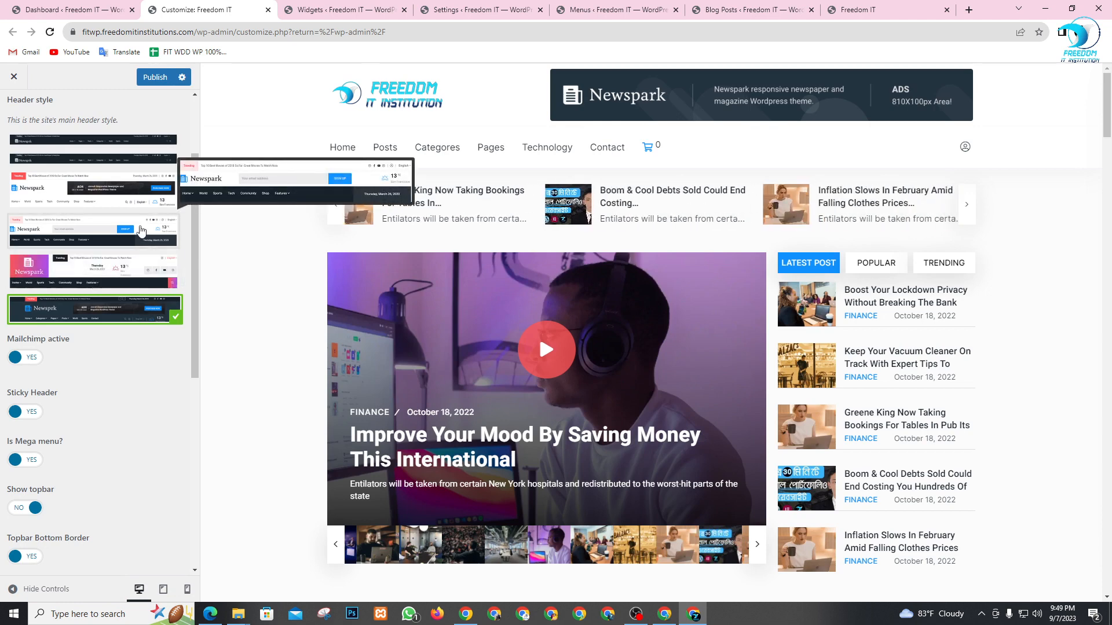
click(139, 237)
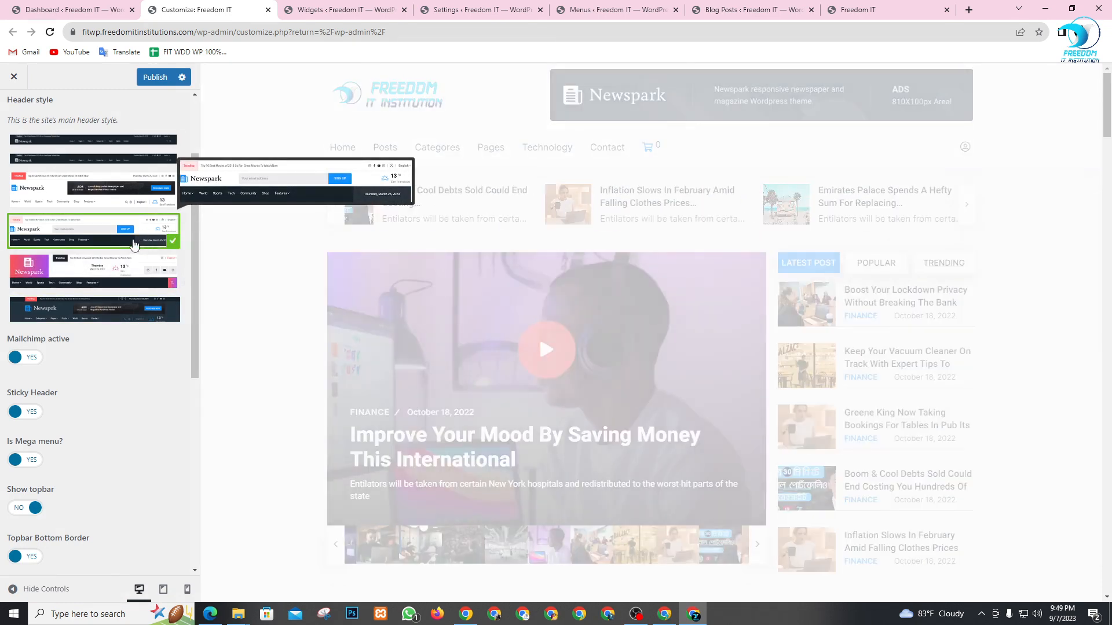
- Set the site's header style to the first, thin dark layout
mouse_move(127, 262)
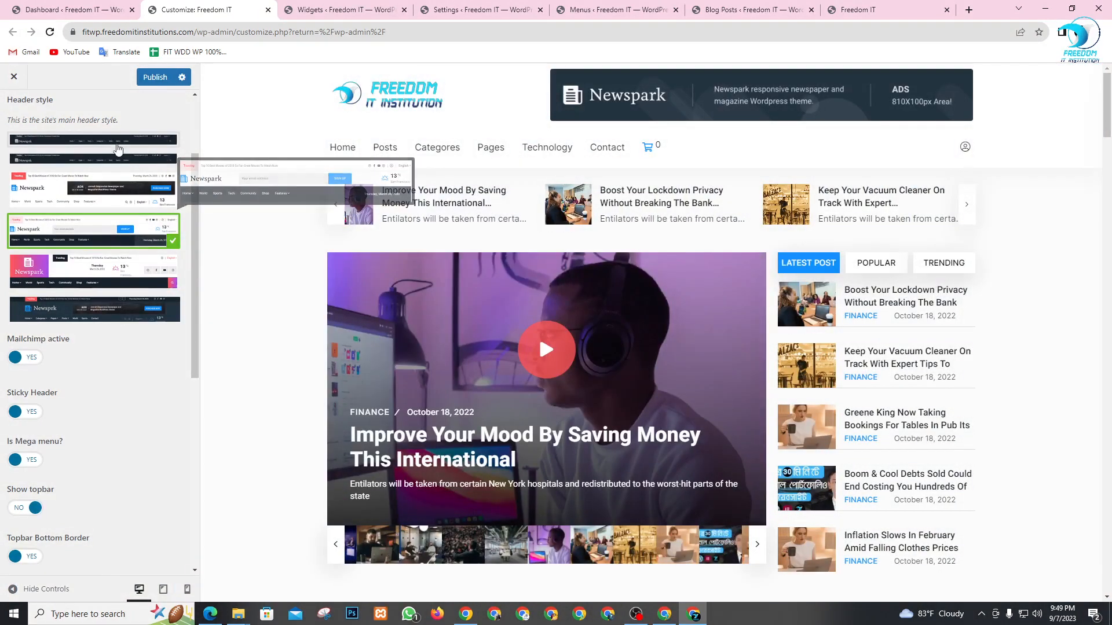
click(116, 140)
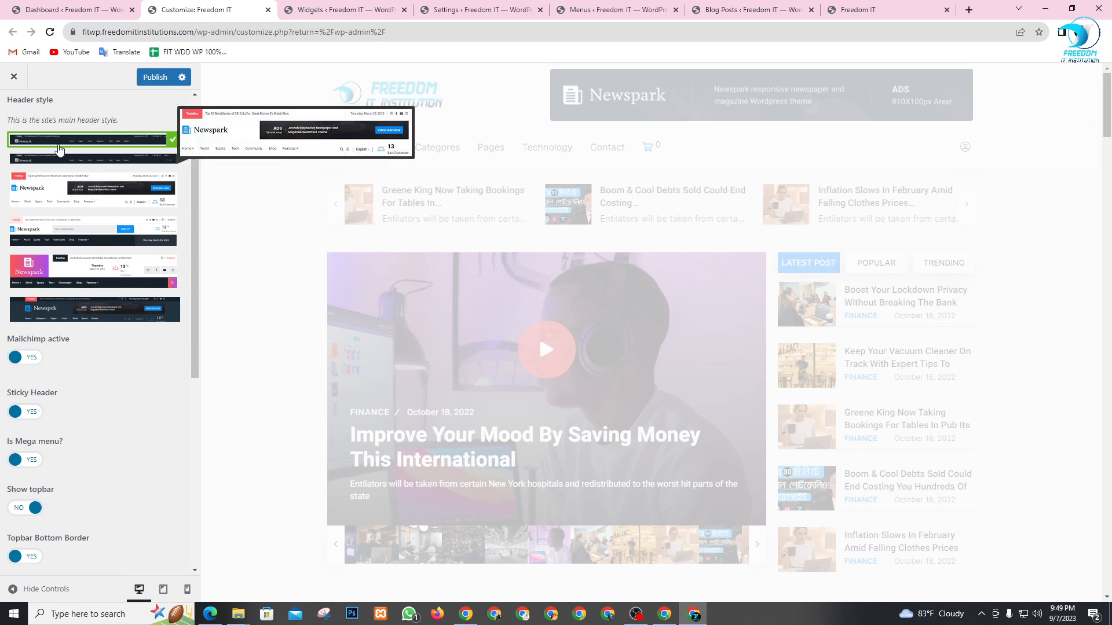
scroll(81, 417, down, 1)
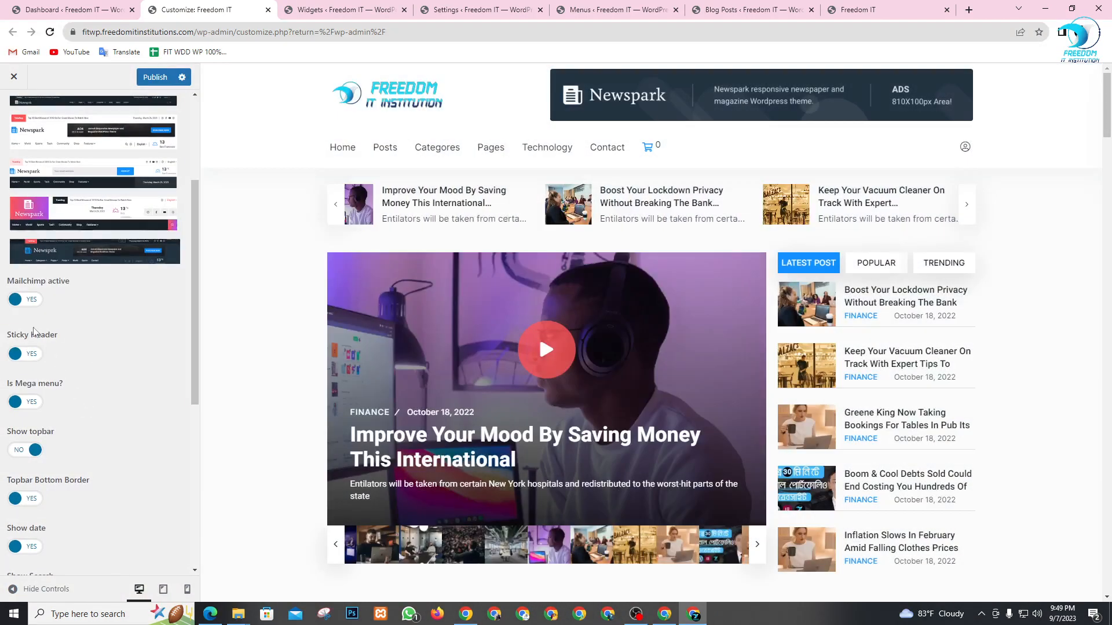
- Enable the Elementor Header Builder and check its header style choices
scroll(85, 407, up, 3)
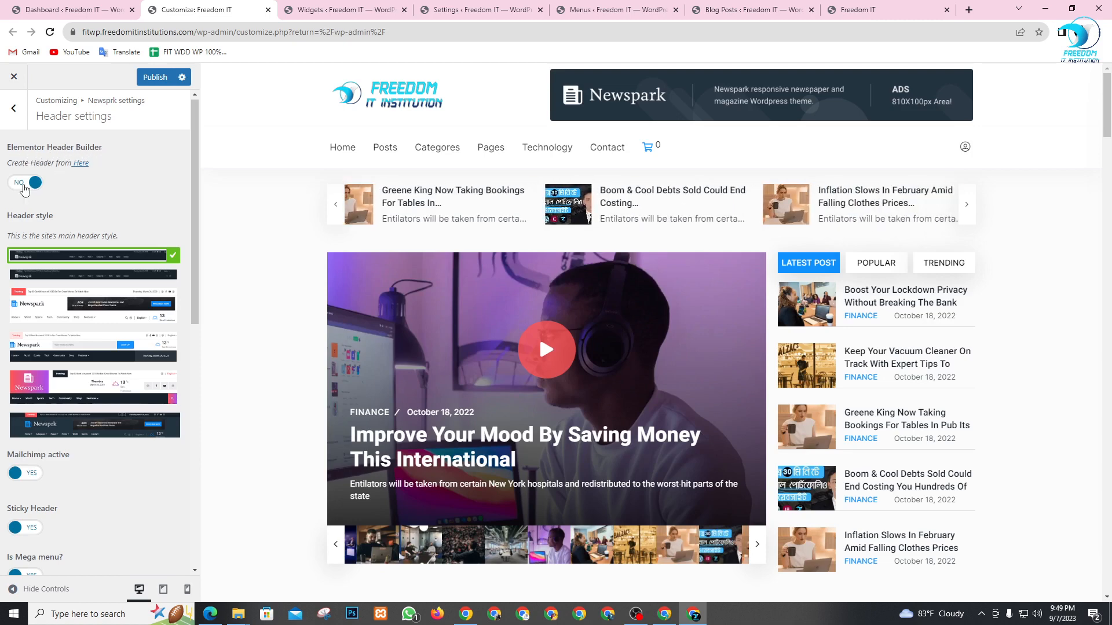
click(23, 184)
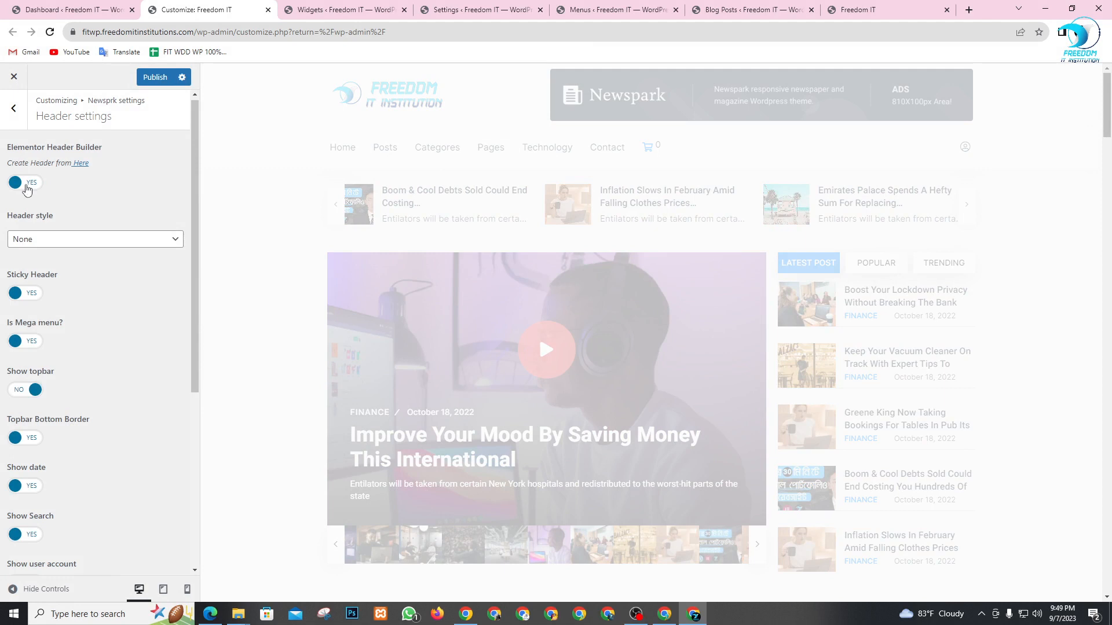
scroll(68, 326, down, 1)
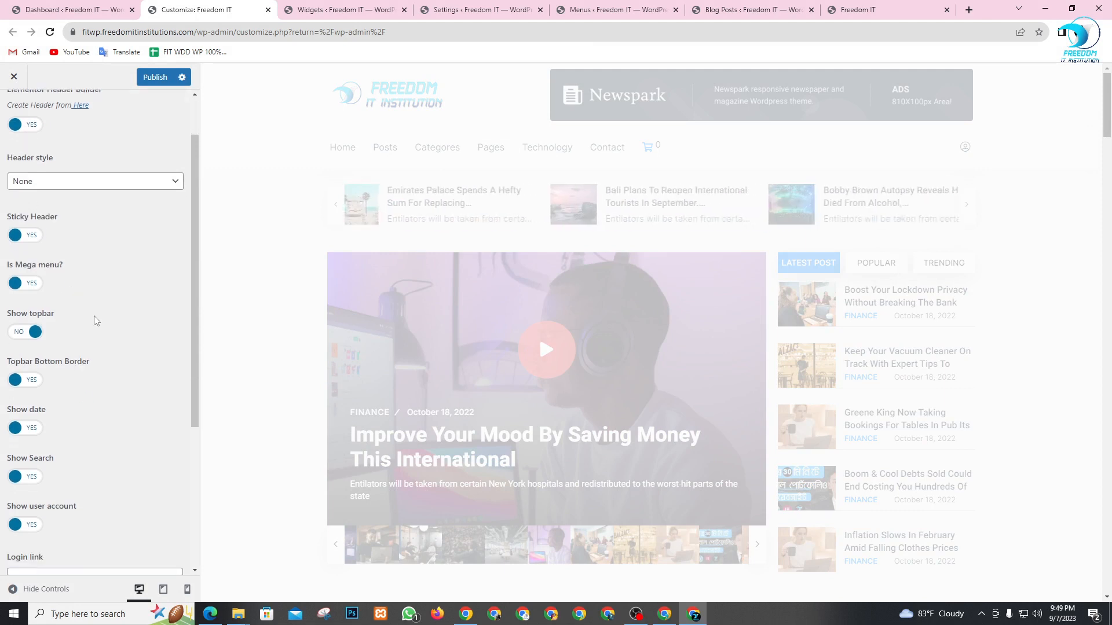
click(123, 186)
click(123, 187)
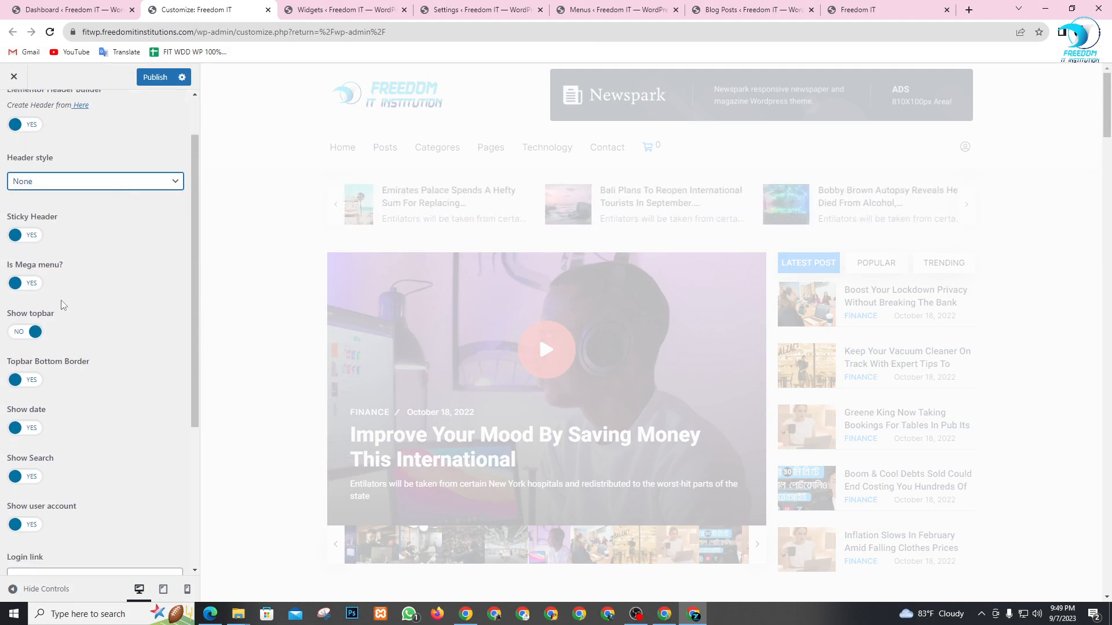
- Review the remaining header settings down to the weather options and recheck the Elementor header style choices
scroll(63, 305, down, 4)
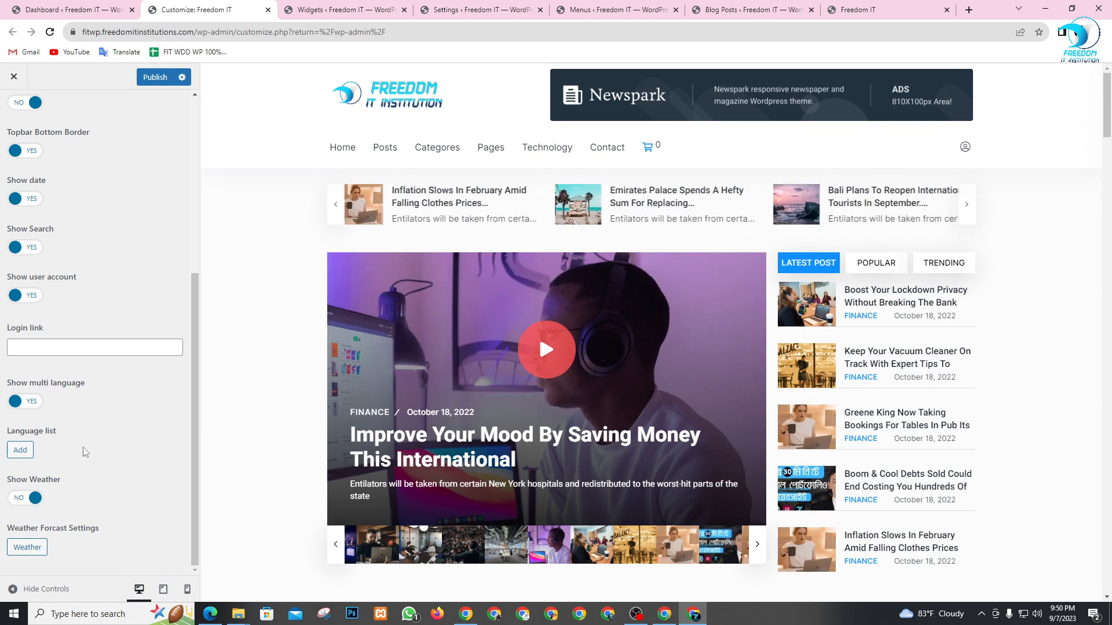
scroll(91, 452, up, 3)
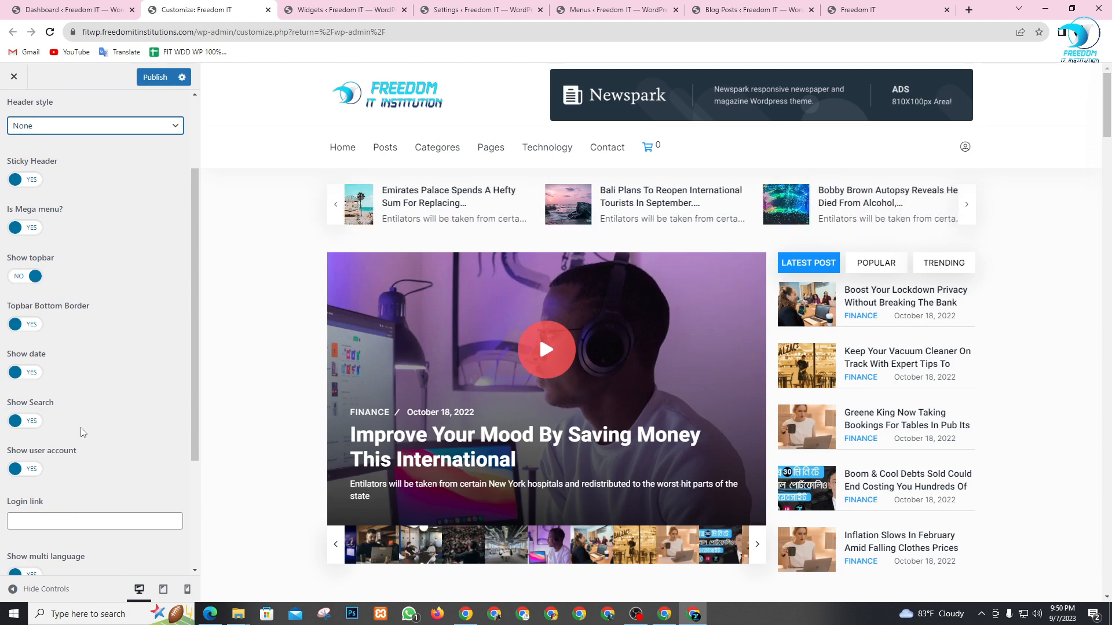
scroll(79, 425, up, 1)
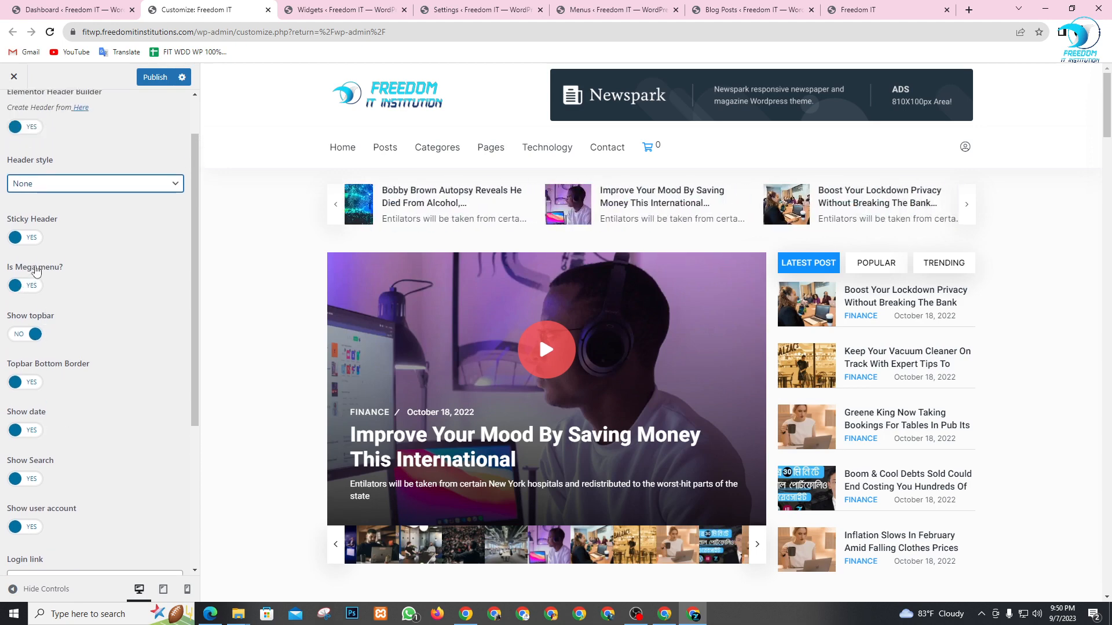
scroll(82, 242, up, 1)
click(90, 242)
click(114, 202)
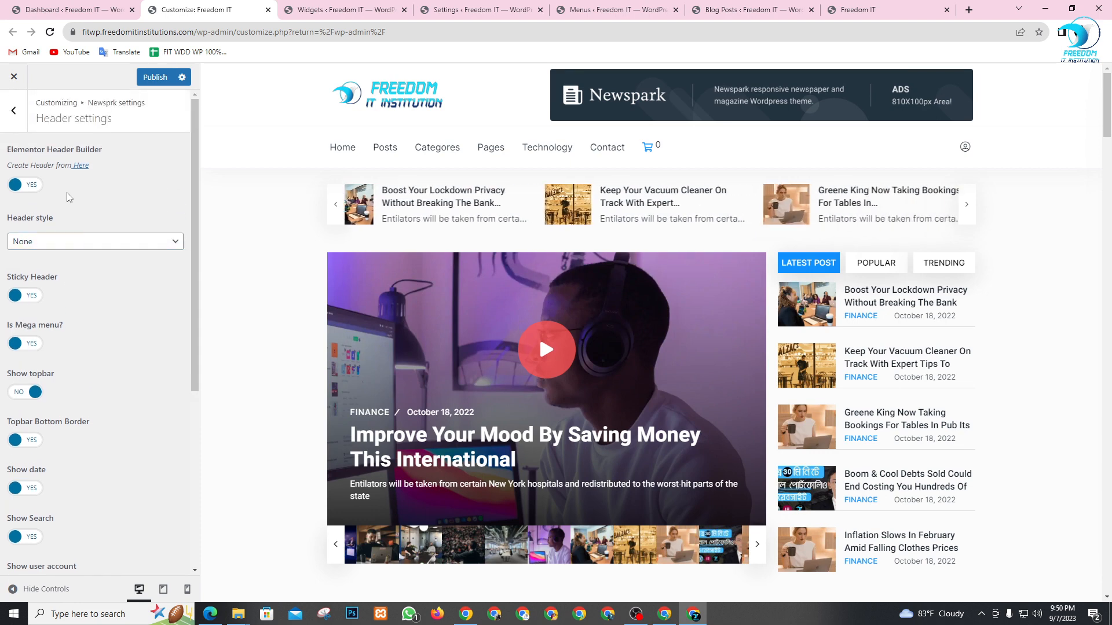
- Disable the Elementor Header Builder and look over the built-in header styles
click(25, 185)
scroll(114, 199, down, 3)
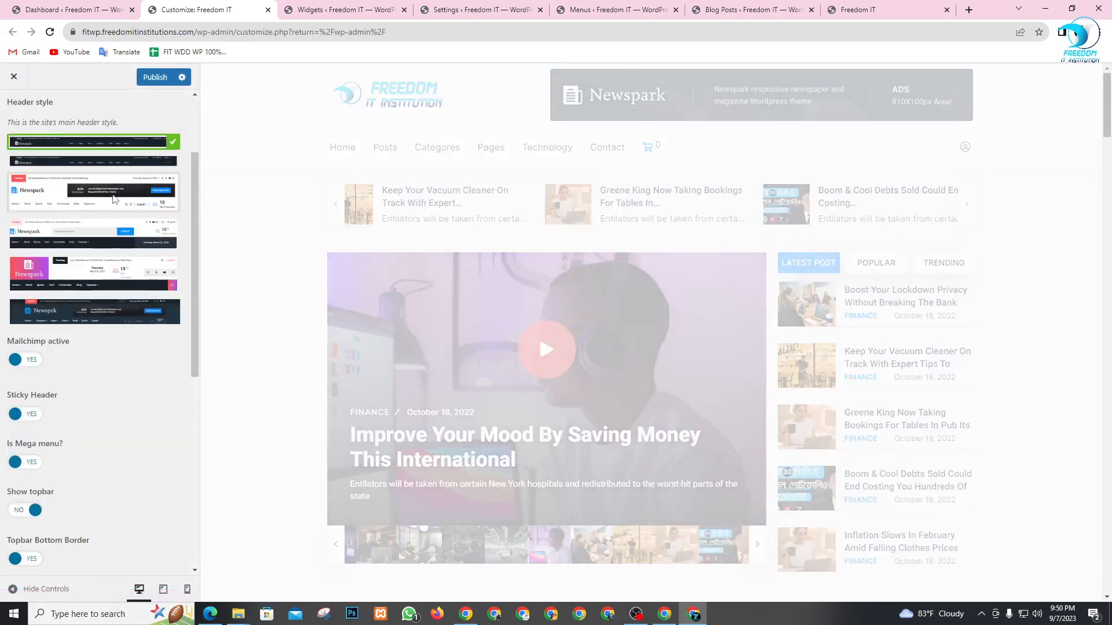
mouse_move(96, 236)
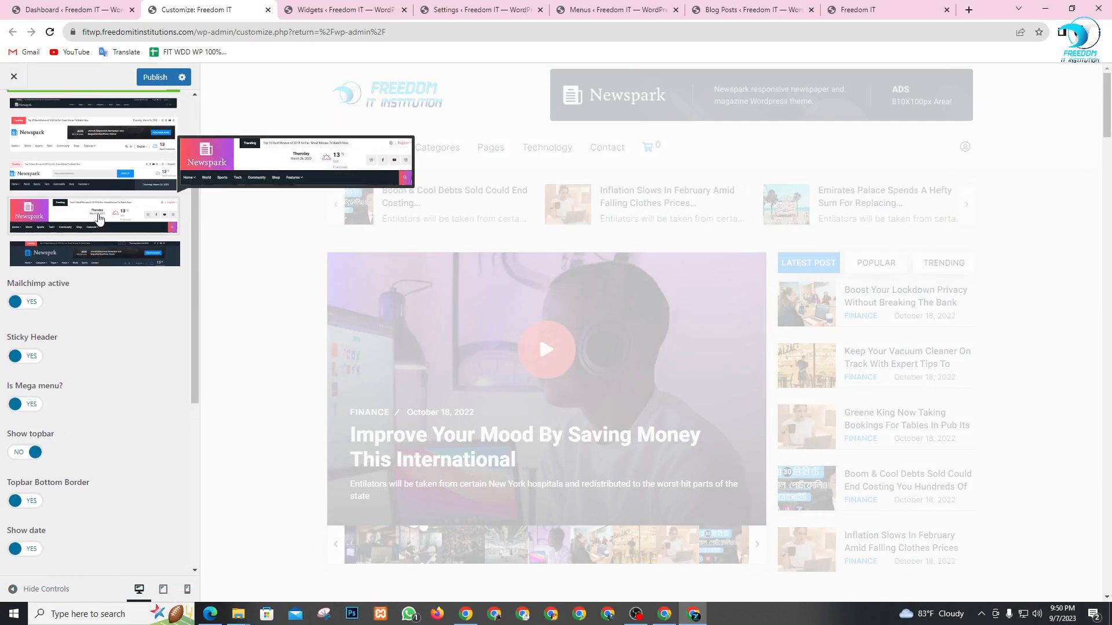
scroll(116, 237, up, 3)
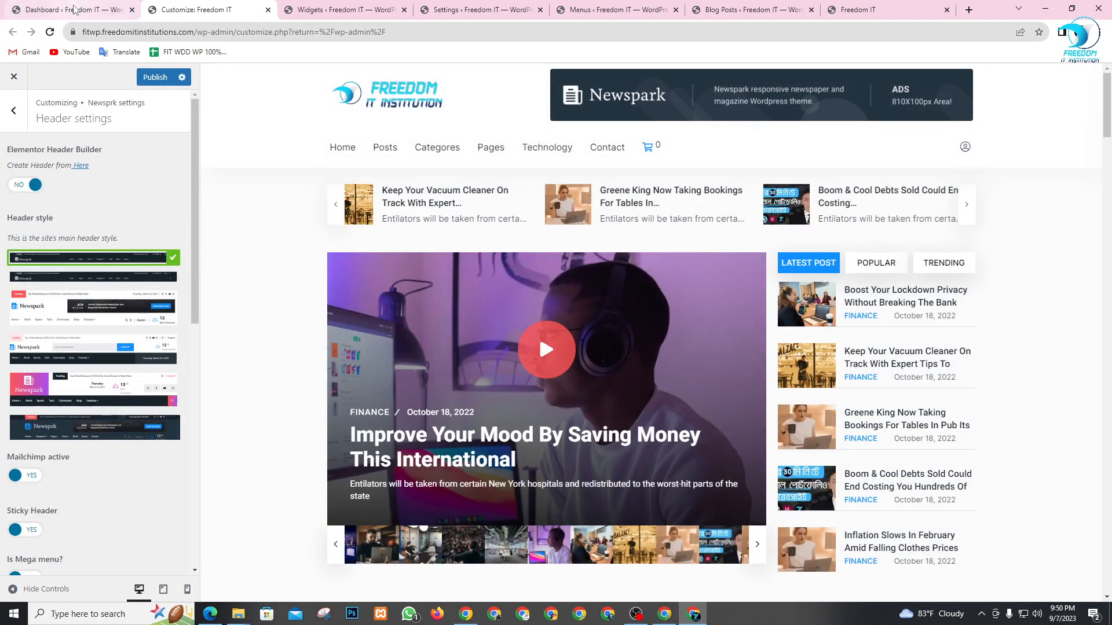
- Open the Saved Templates list from the WordPress dashboard in a separate browser tab
click(75, 9)
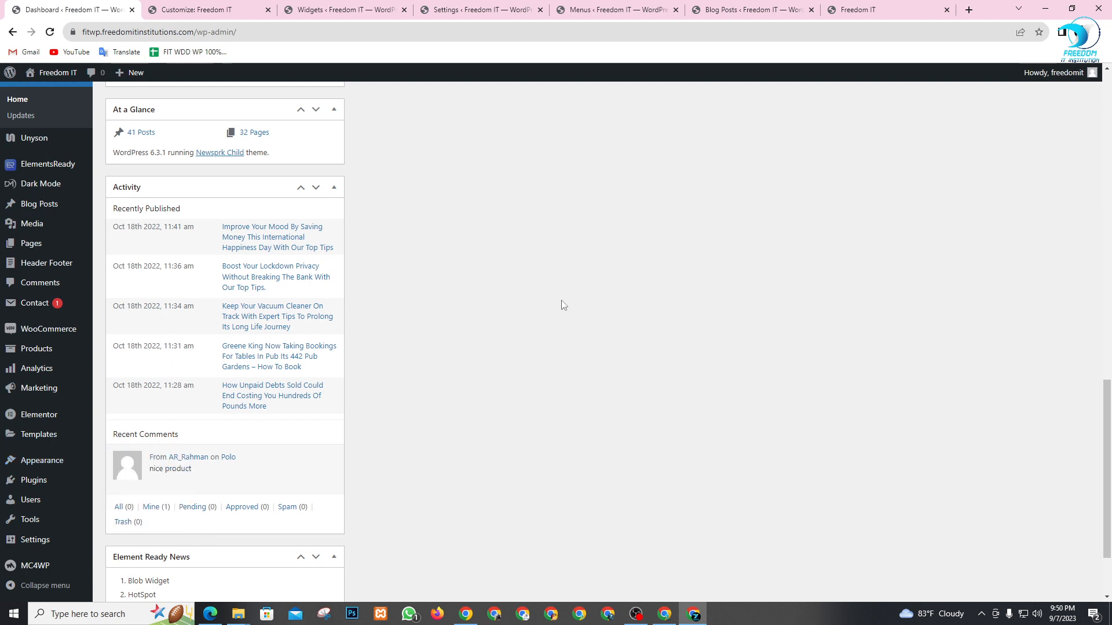
mouse_move(30, 446)
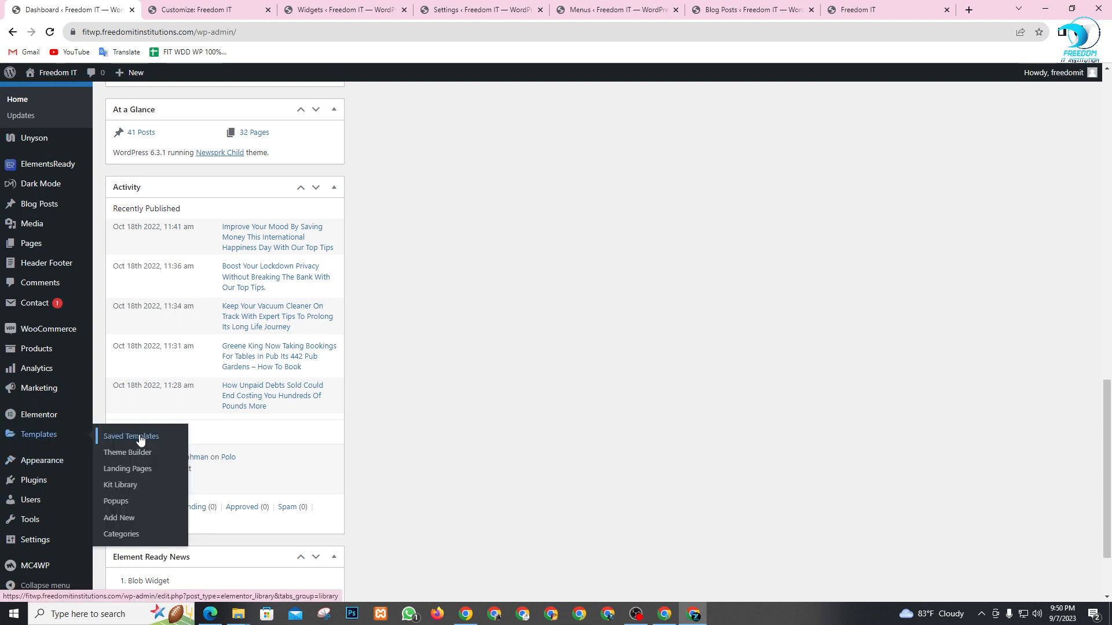
mouse_move(40, 421)
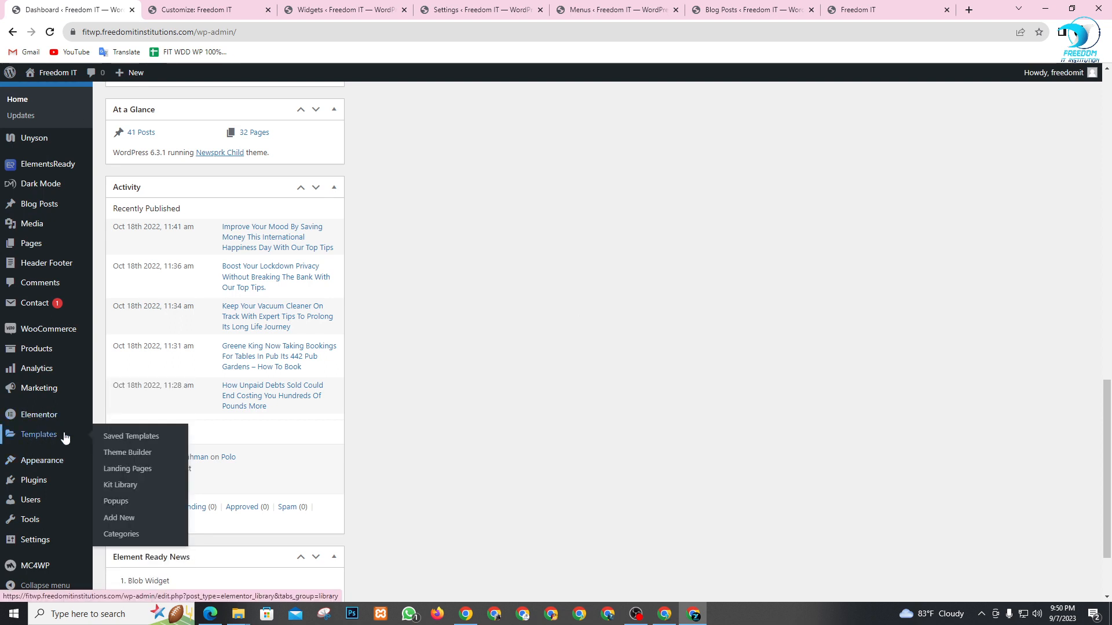
right_click(146, 443)
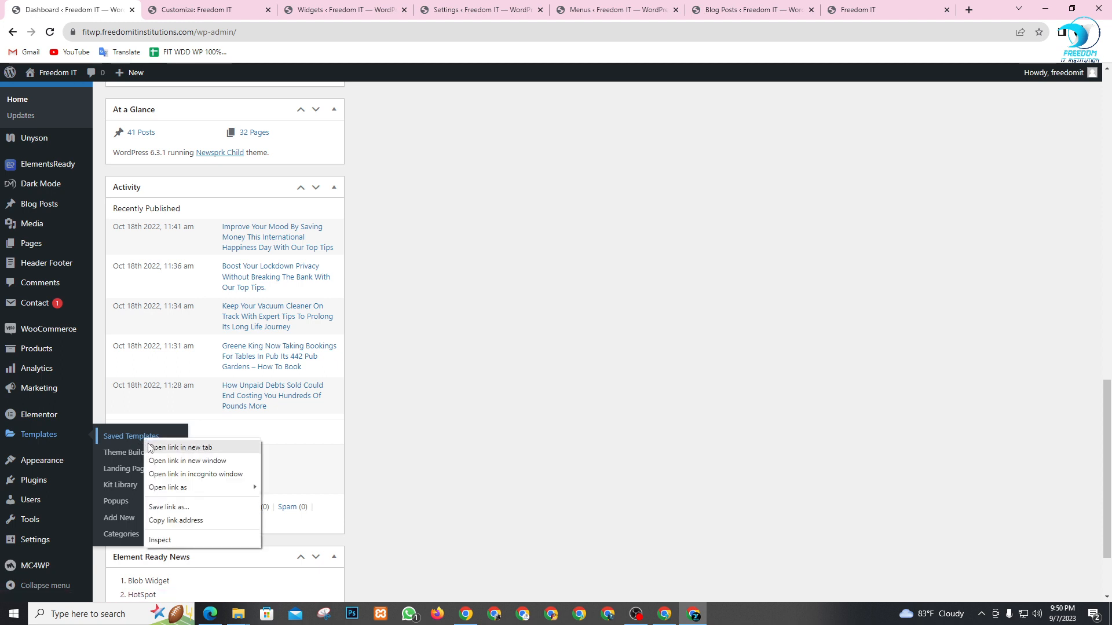
click(152, 447)
click(305, 8)
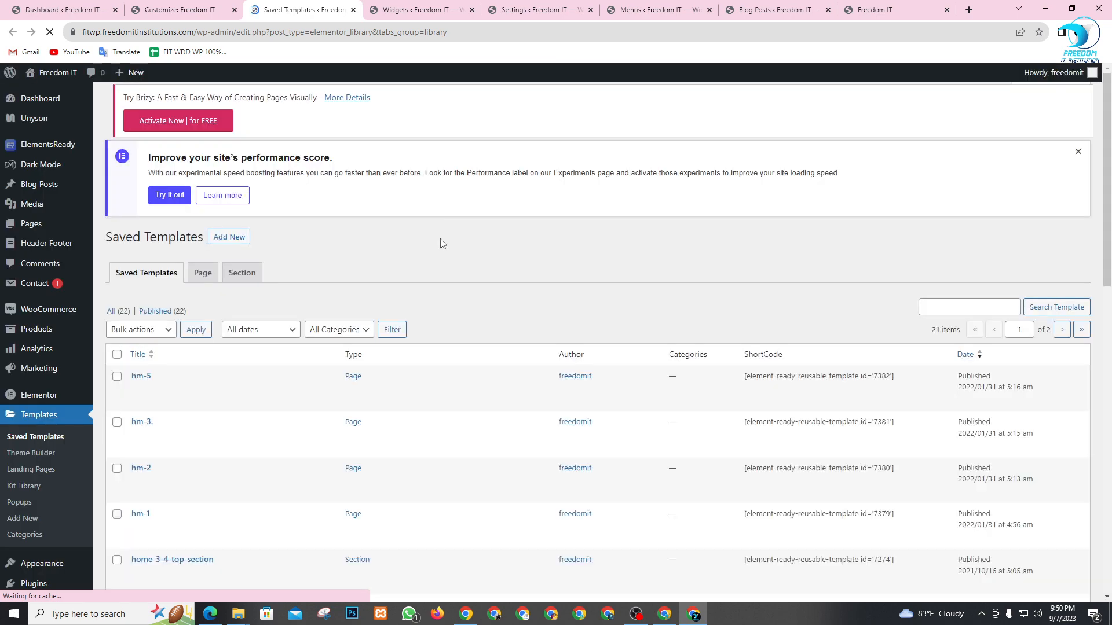
- Open the header-section-home-1 template for editing with Elementor in a separate browser tab
scroll(478, 270, down, 3)
scroll(475, 270, down, 5)
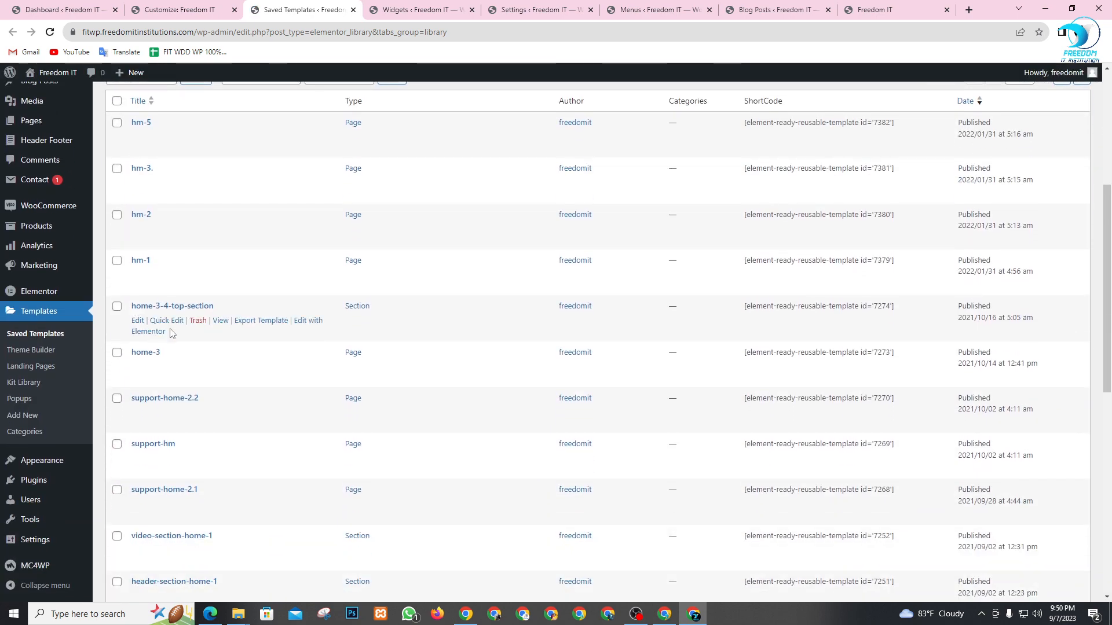
scroll(182, 344, down, 3)
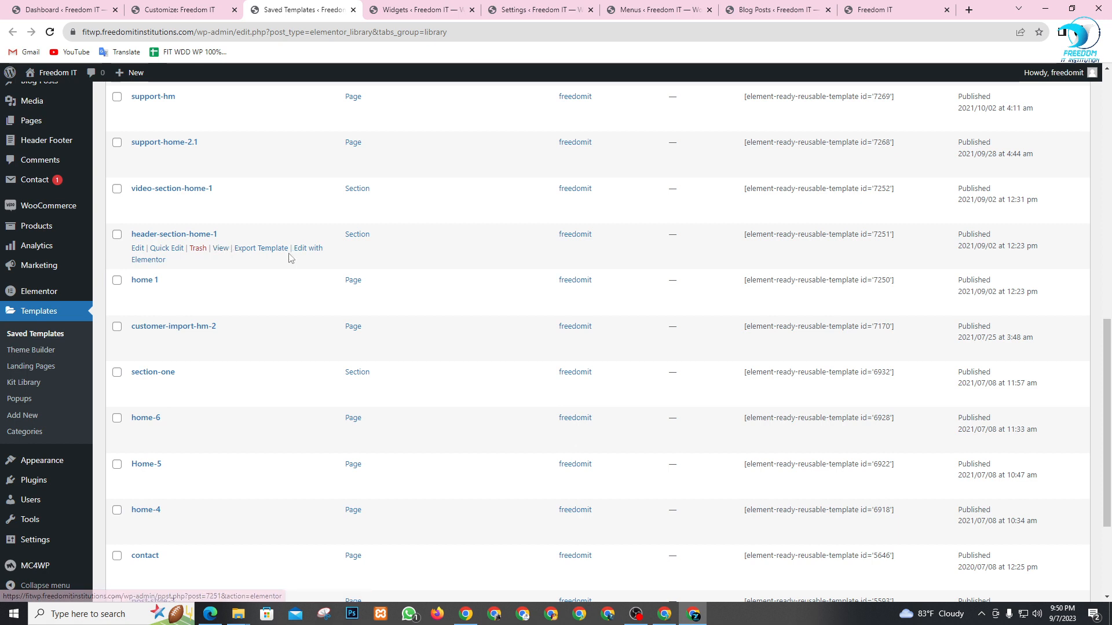
right_click(316, 255)
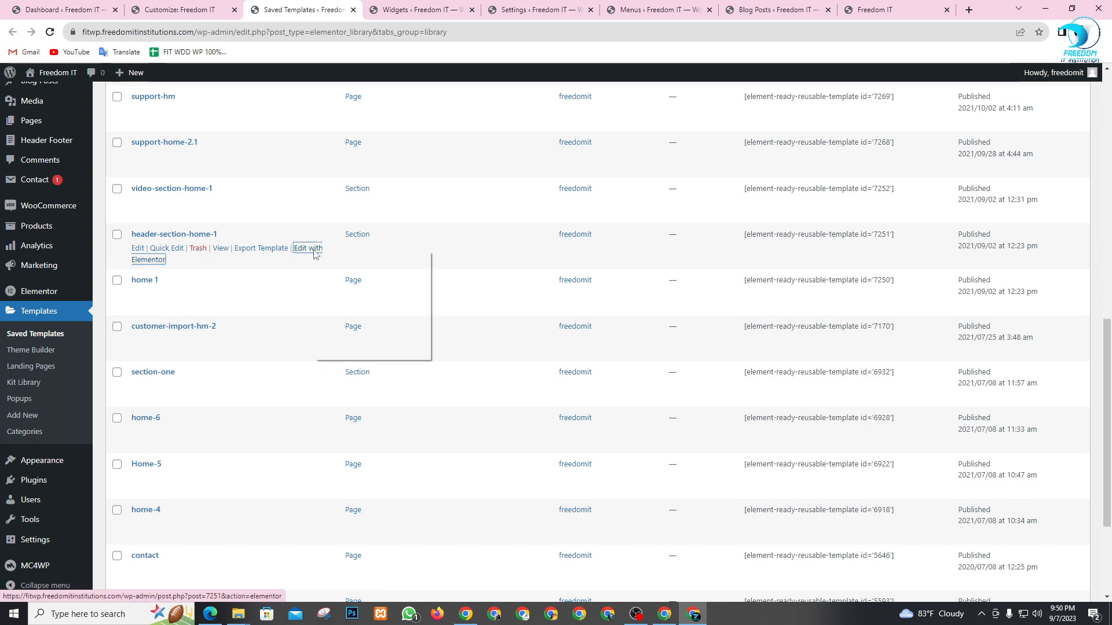
click(322, 261)
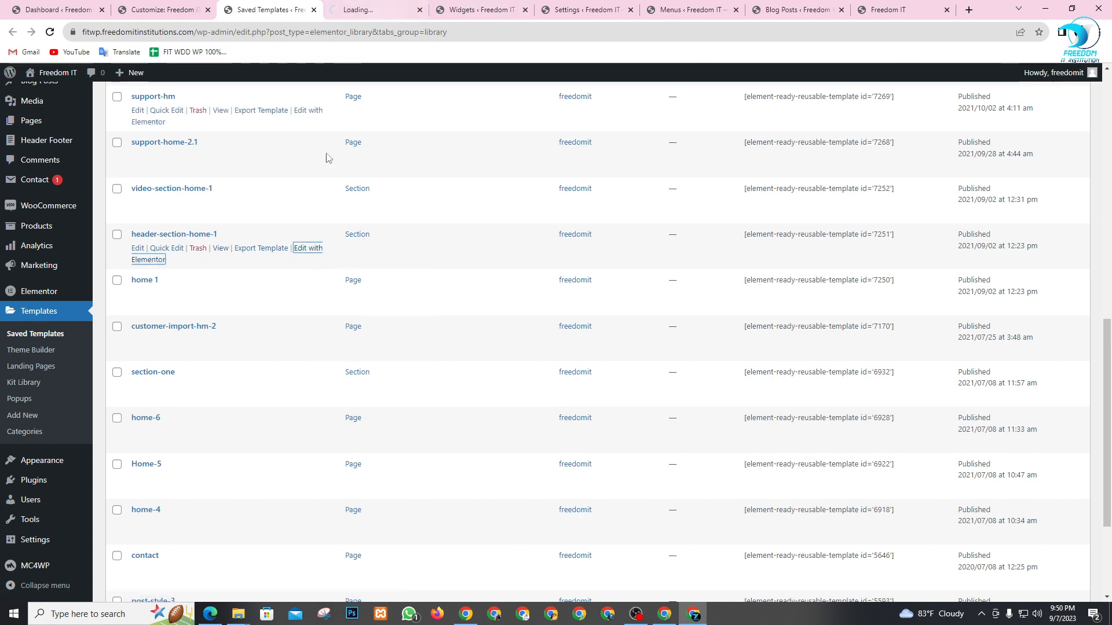
click(365, 10)
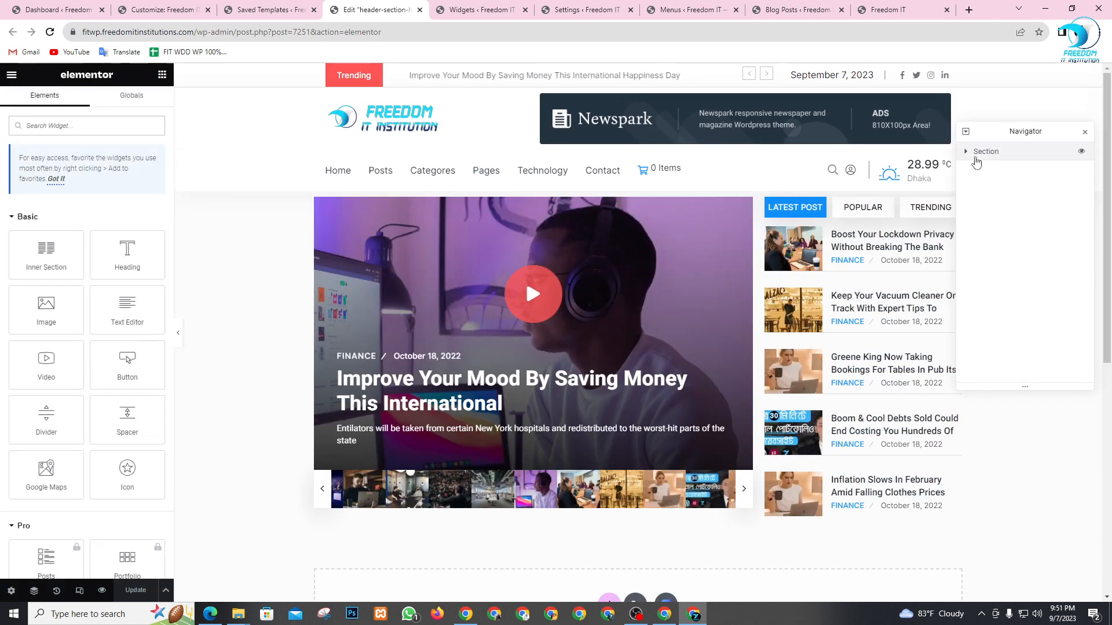
- Inspect the header-section-home-1 structure and the layout settings of its Post tab and Slick Post Slider 2 widgets
click(966, 152)
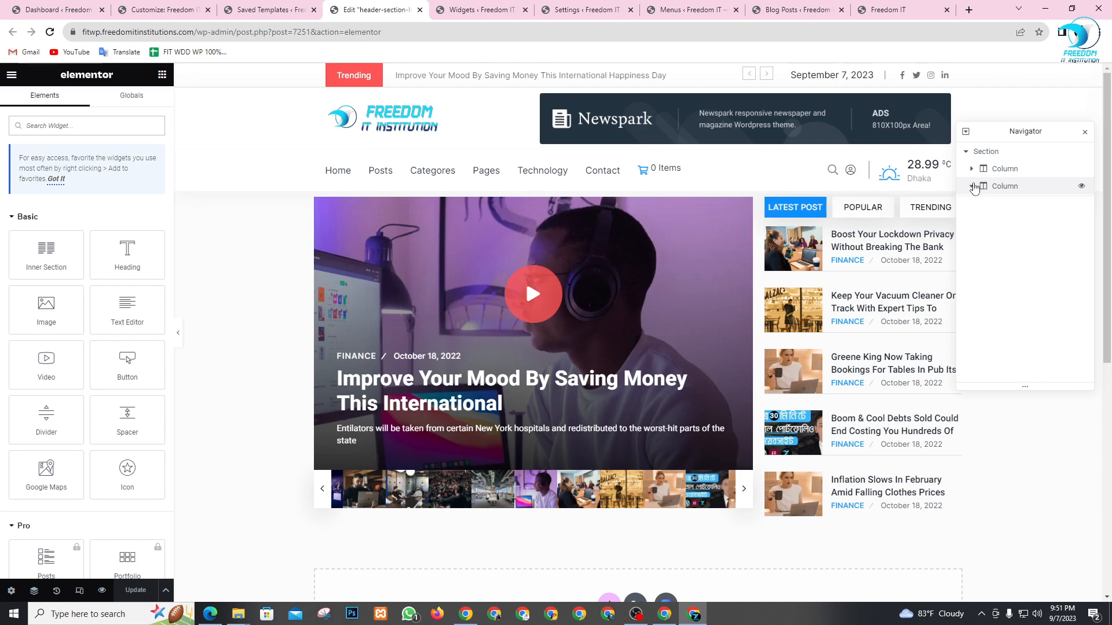
click(972, 186)
click(982, 204)
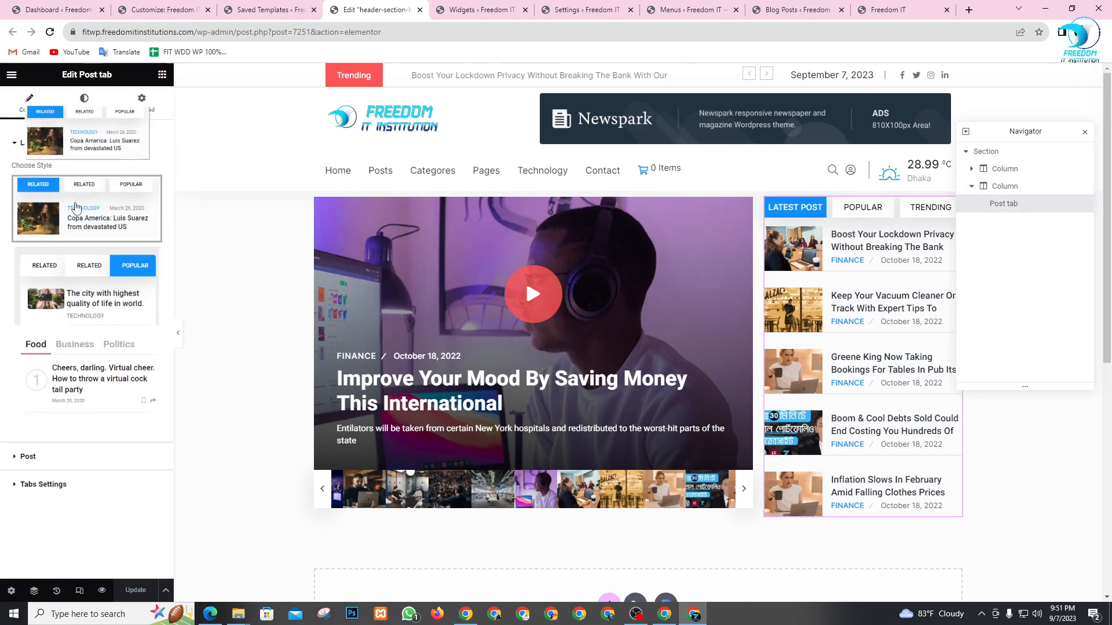
mouse_move(86, 310)
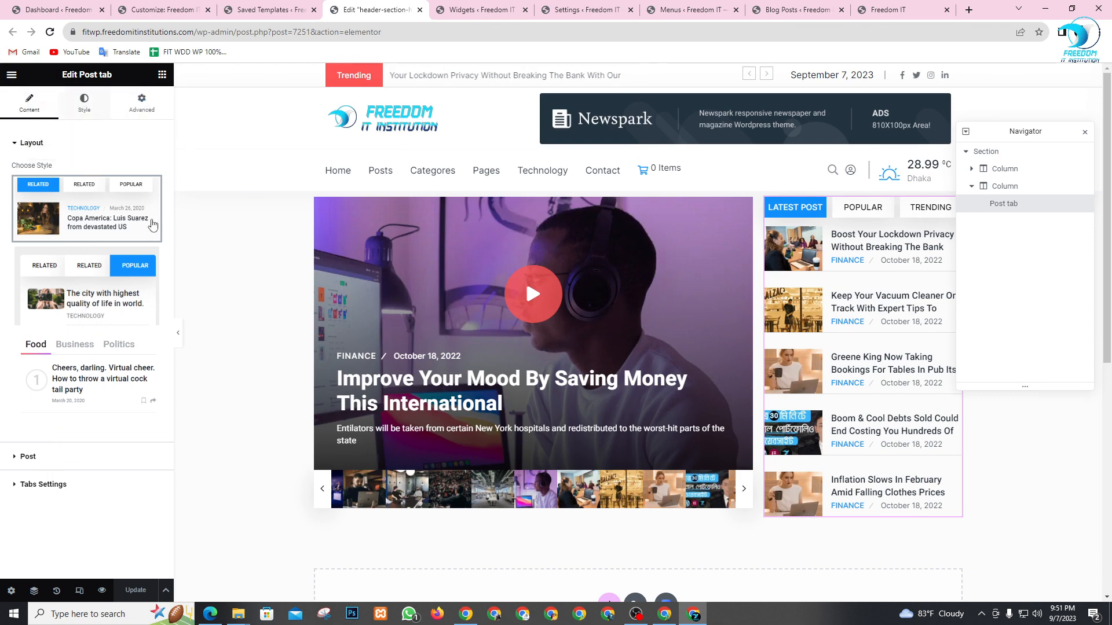
click(971, 168)
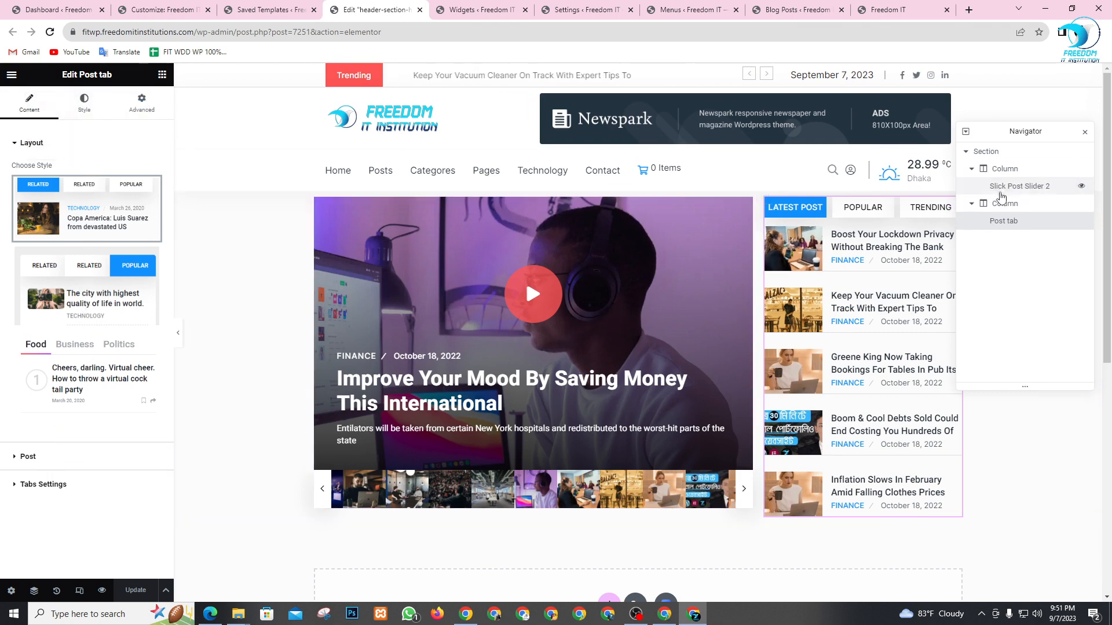
click(1002, 190)
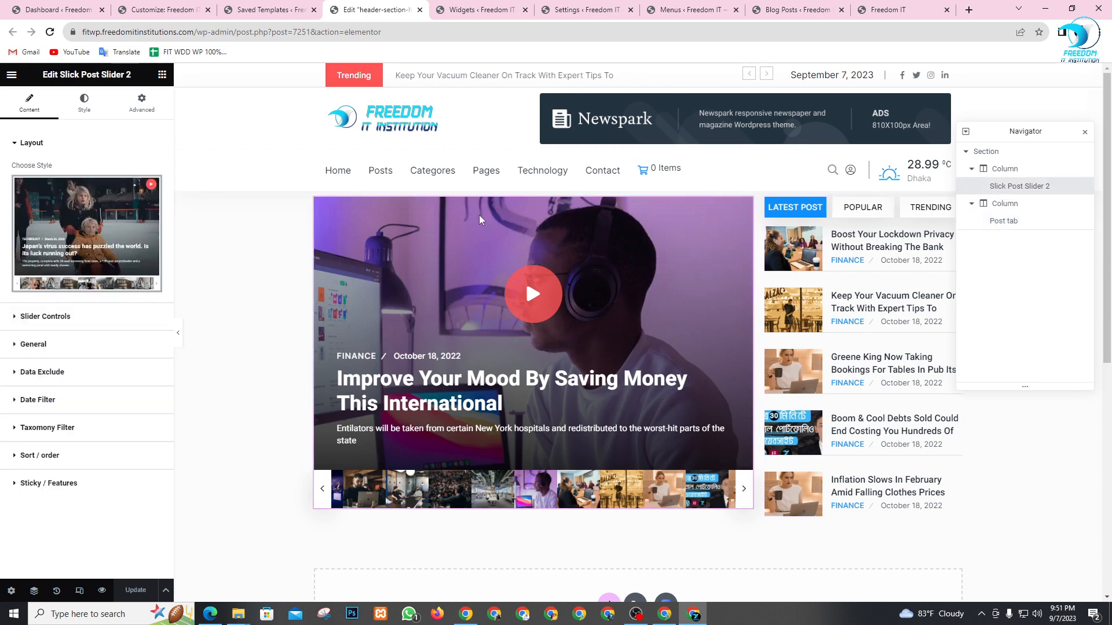
- Close the header-section-home-1 editor and preview the hm-1 saved template in a separate browser tab
click(419, 10)
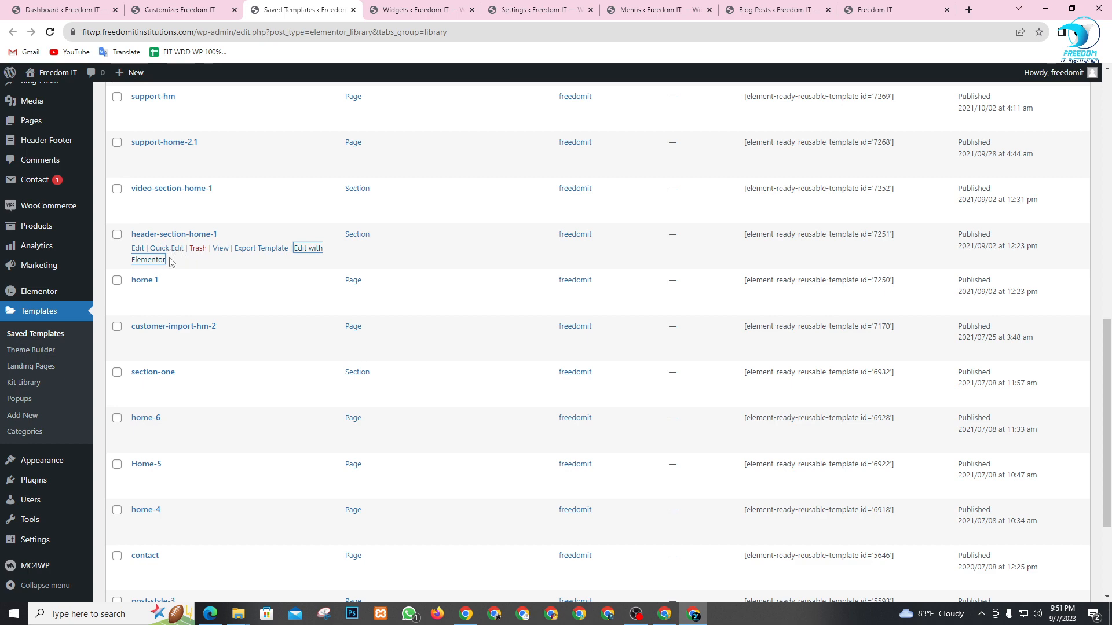
scroll(224, 302, down, 3)
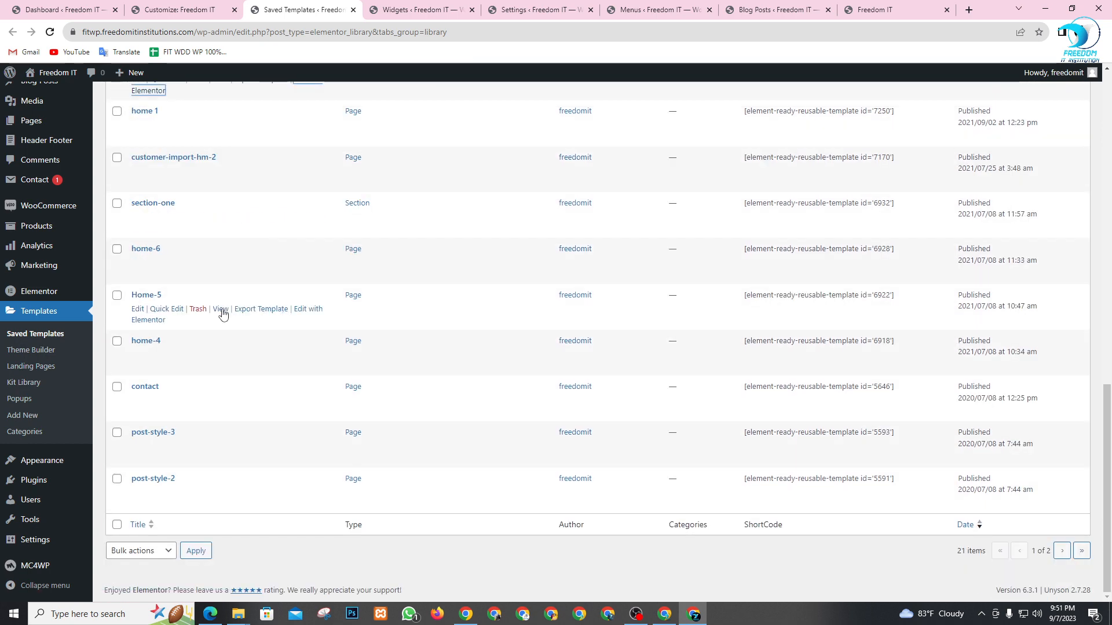
scroll(199, 492, up, 8)
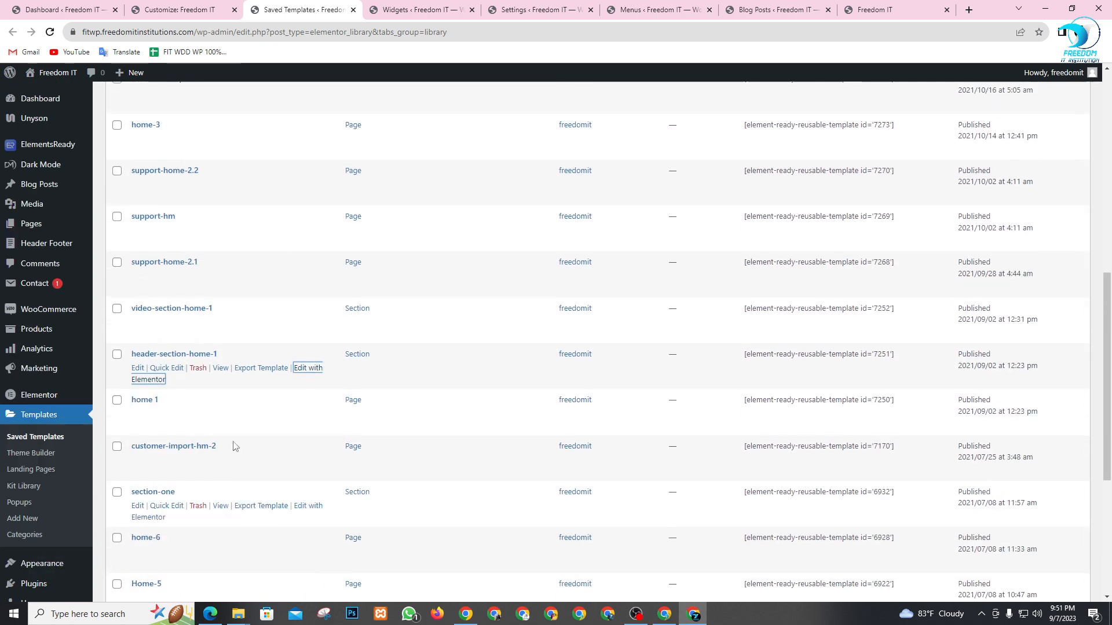
scroll(219, 322, up, 3)
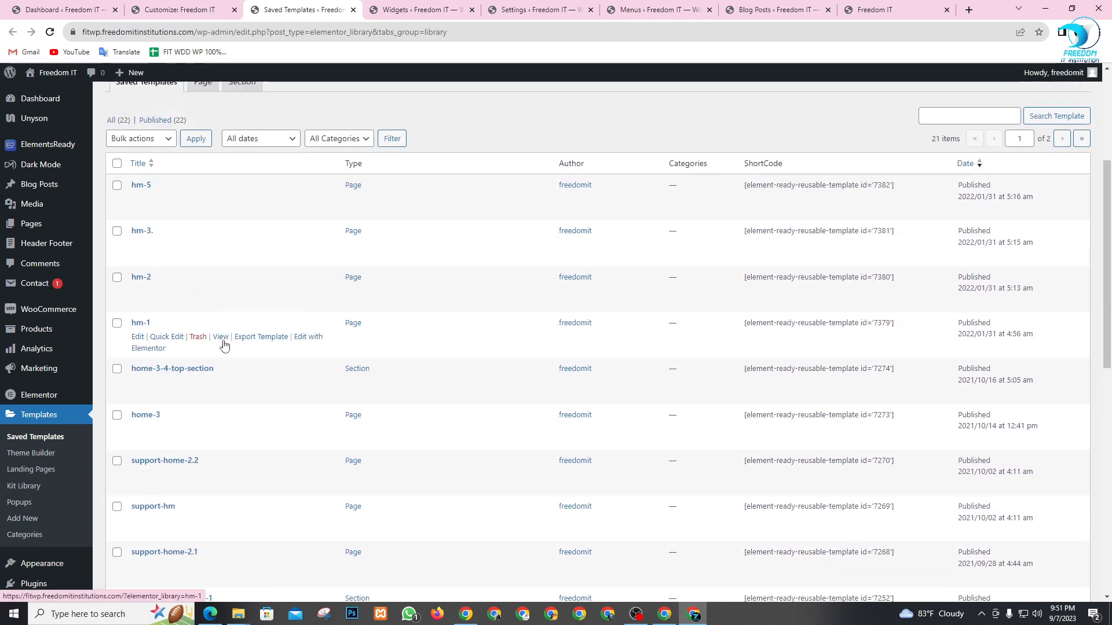
right_click(224, 345)
click(249, 351)
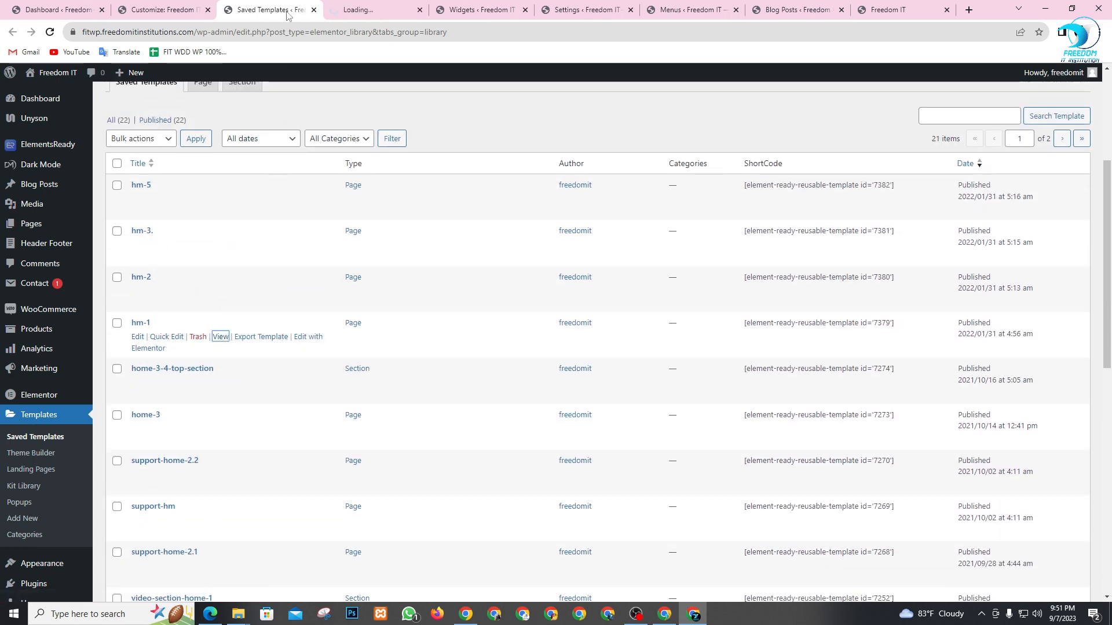
click(387, 6)
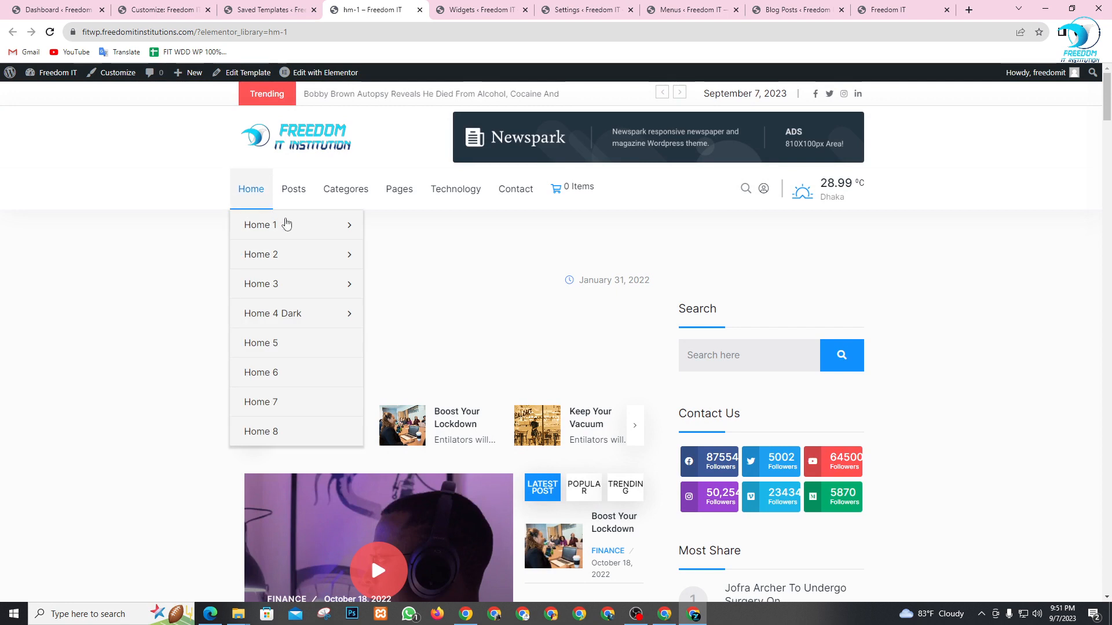
mouse_move(294, 189)
scroll(357, 368, down, 1)
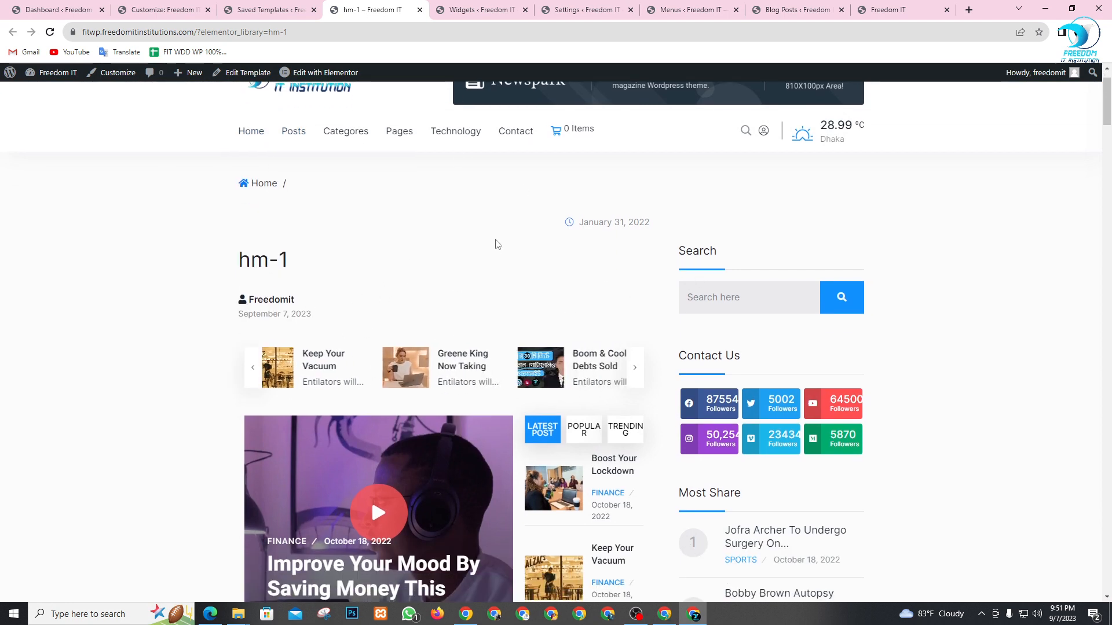
scroll(496, 244, up, 1)
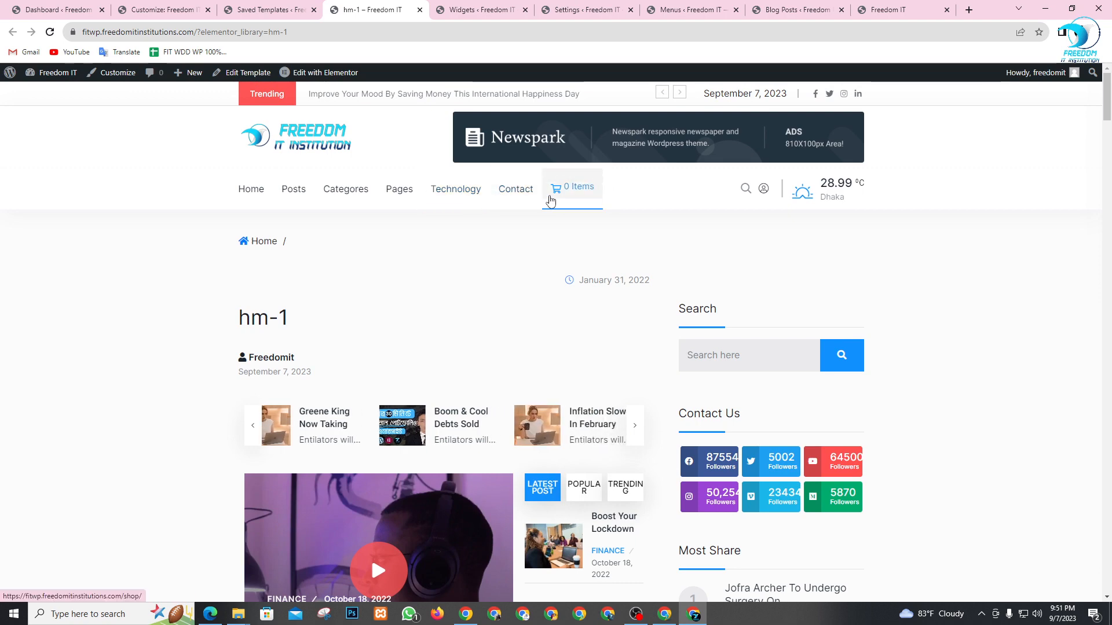
- Close the hm-1 preview and view the home-3-4-top-section template in a separate browser tab
click(278, 8)
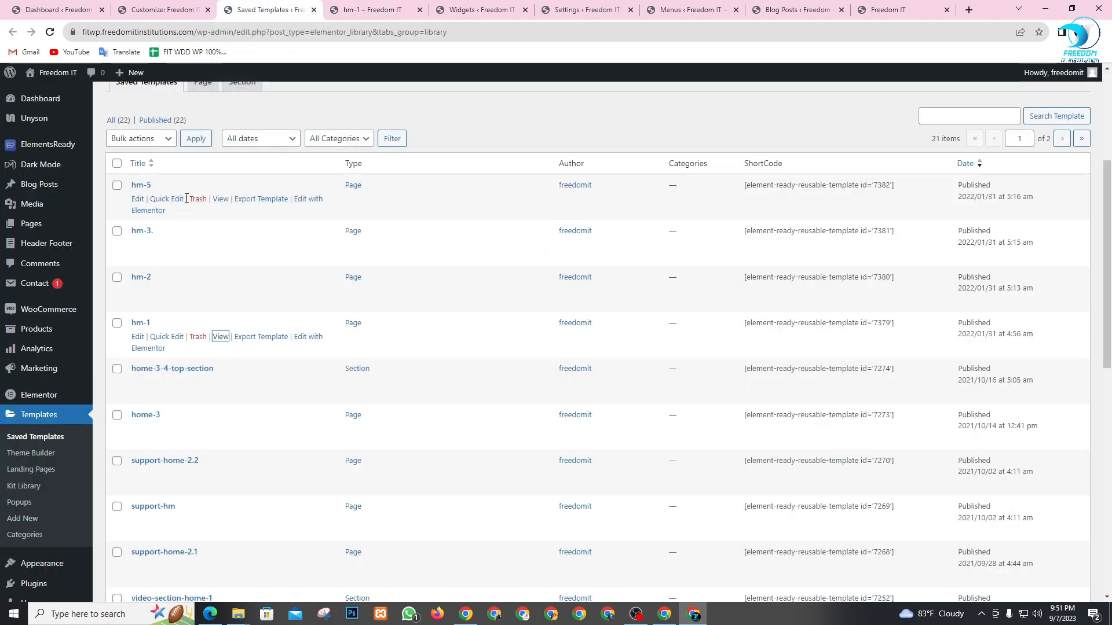
scroll(191, 212, down, 1)
scroll(188, 227, down, 1)
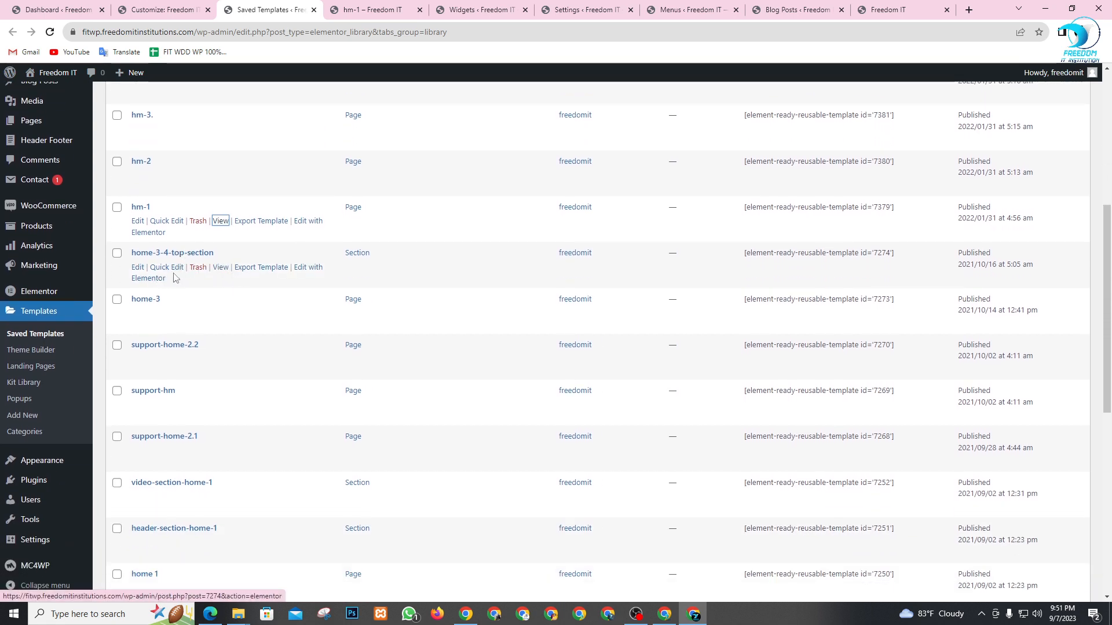
right_click(225, 271)
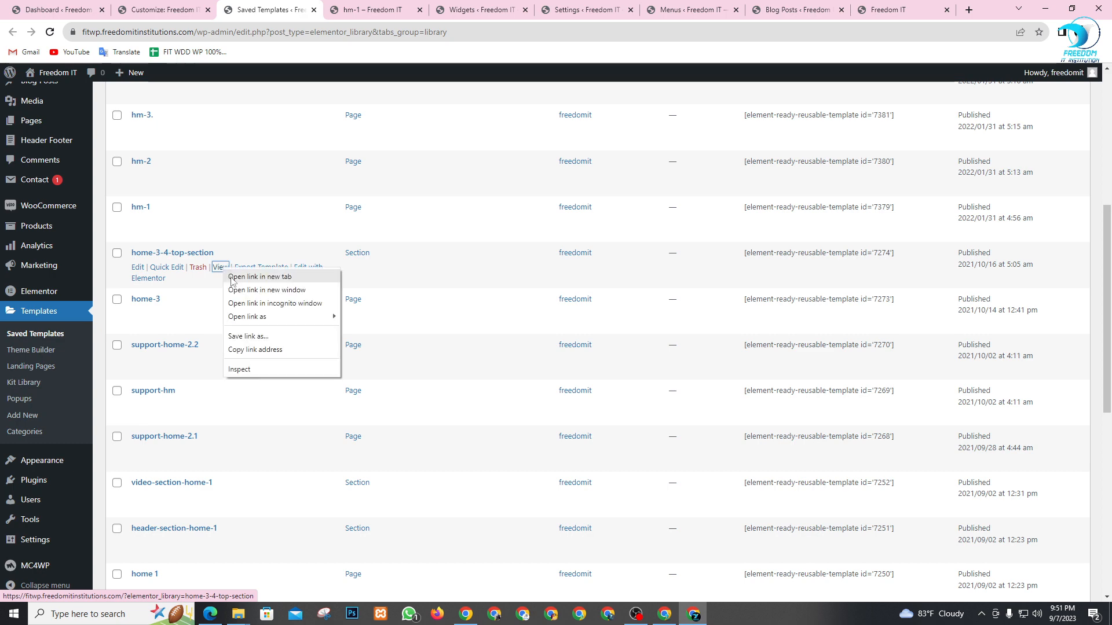
click(243, 276)
click(377, 10)
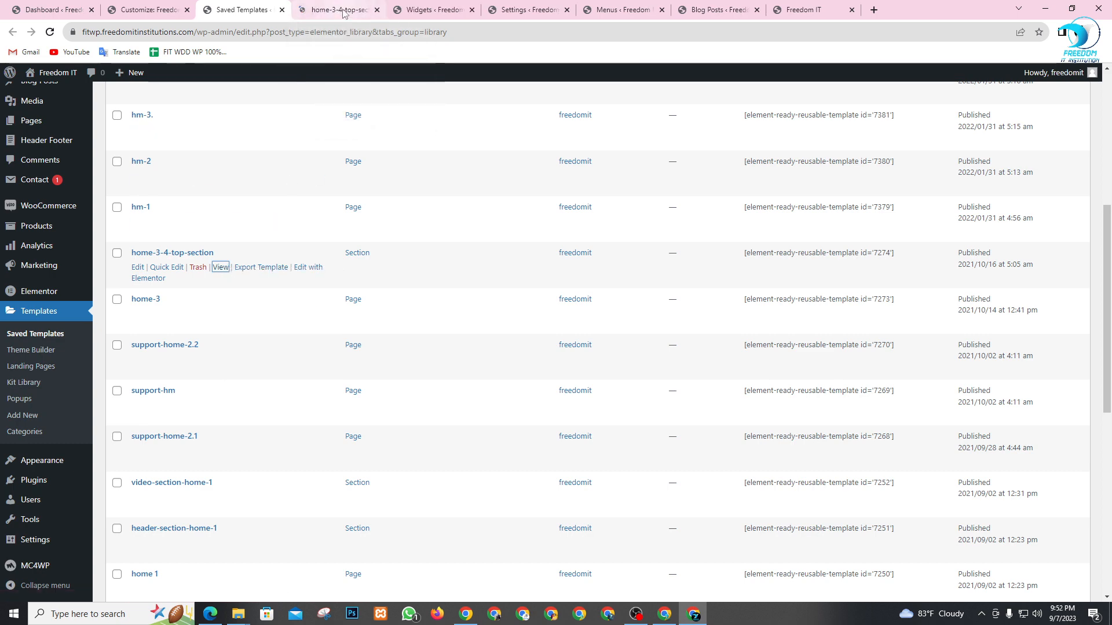
click(343, 10)
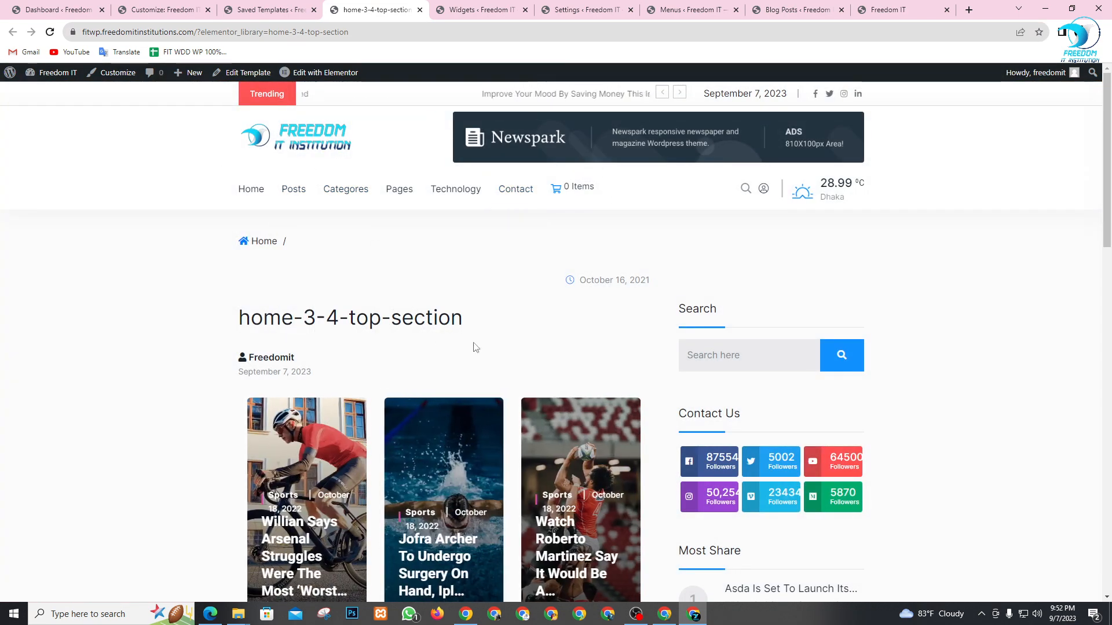
scroll(493, 313, down, 5)
scroll(439, 224, up, 5)
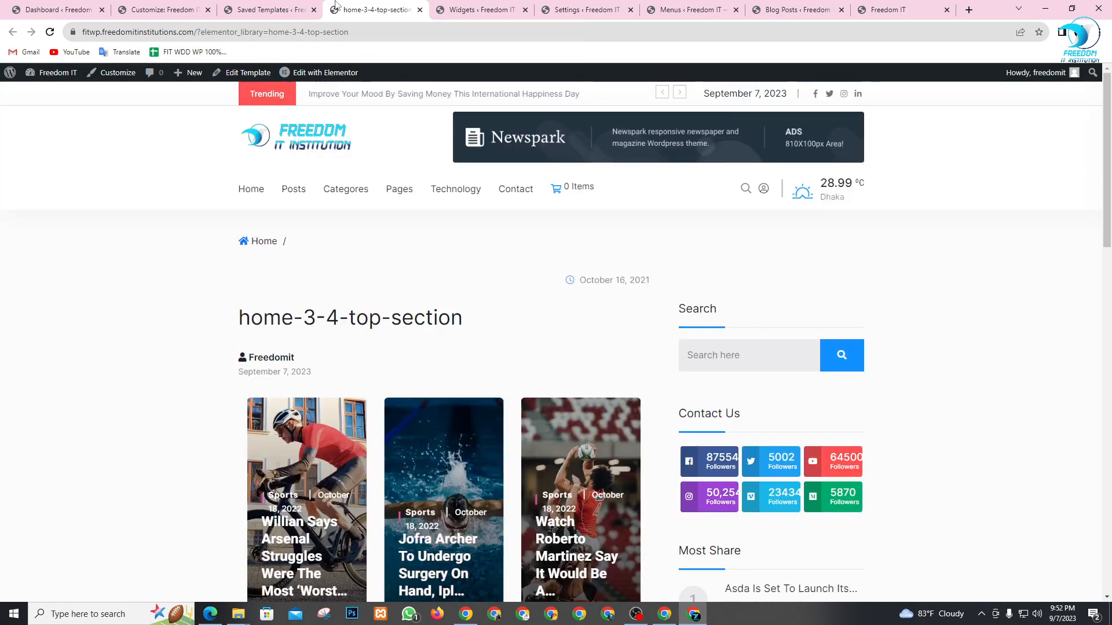
- Open home-3-4-top-section with Elementor in a separate browser tab and inspect its Inner Section and middle Block Slider
click(273, 8)
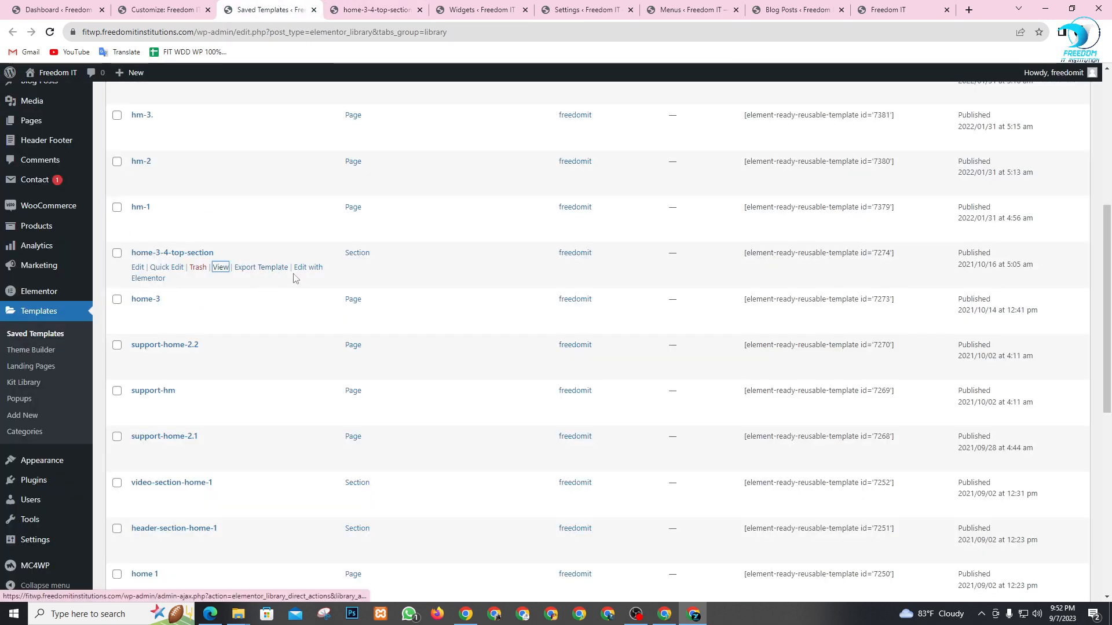
right_click(312, 272)
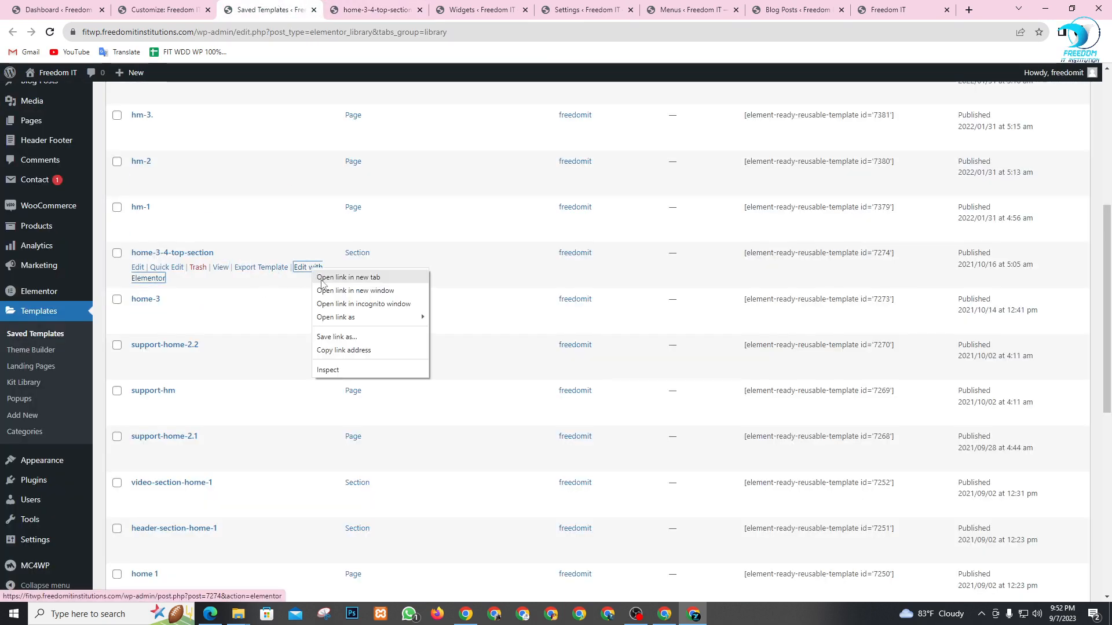
click(322, 281)
click(431, 10)
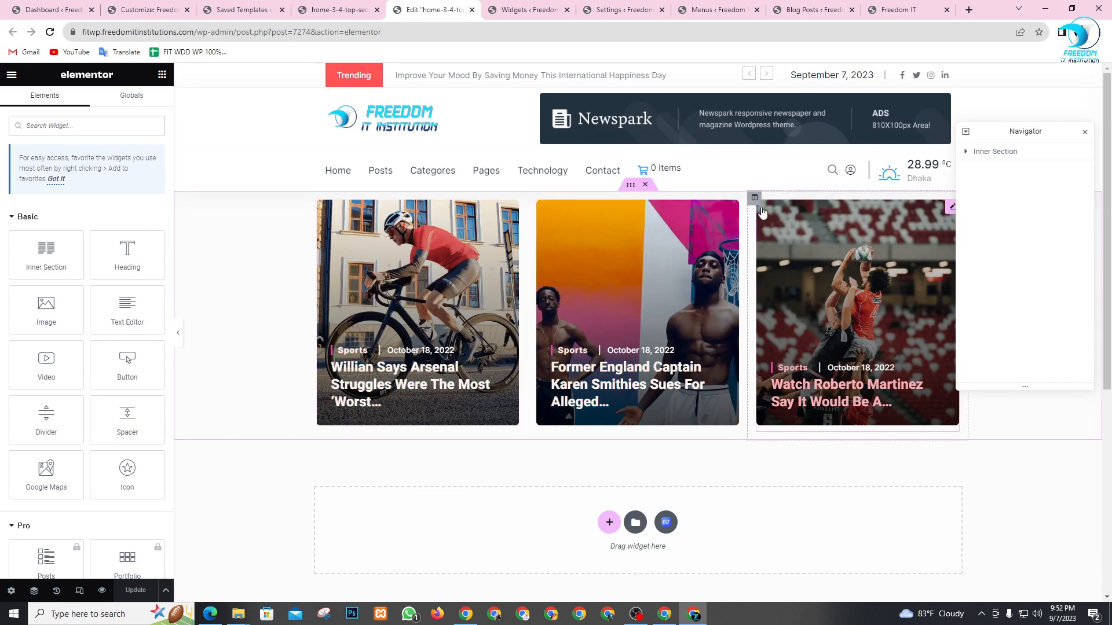
click(1011, 153)
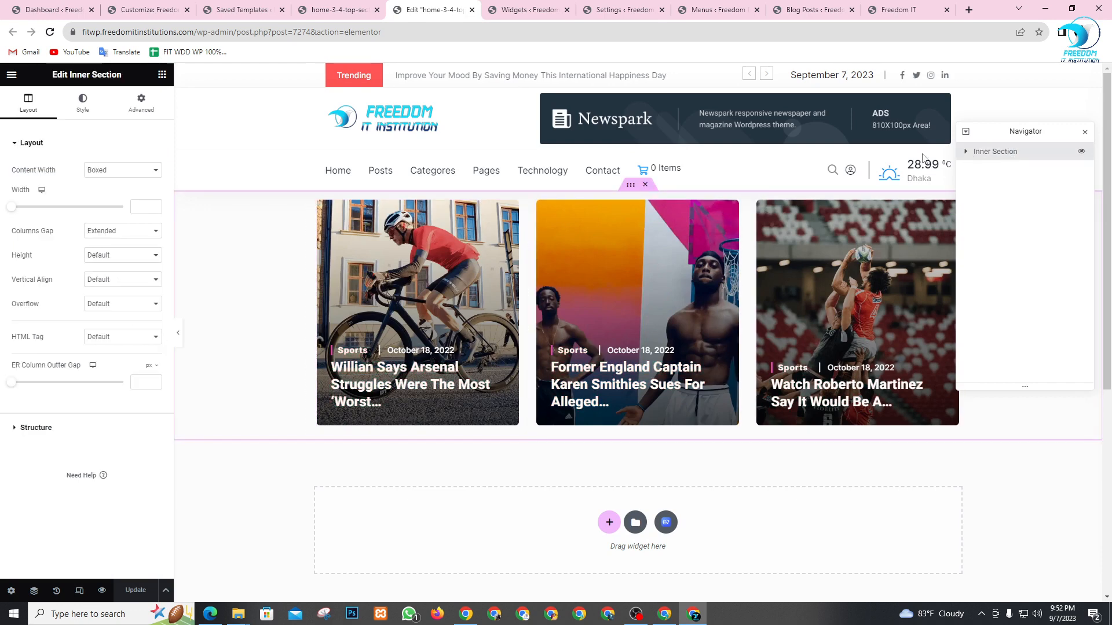
click(733, 207)
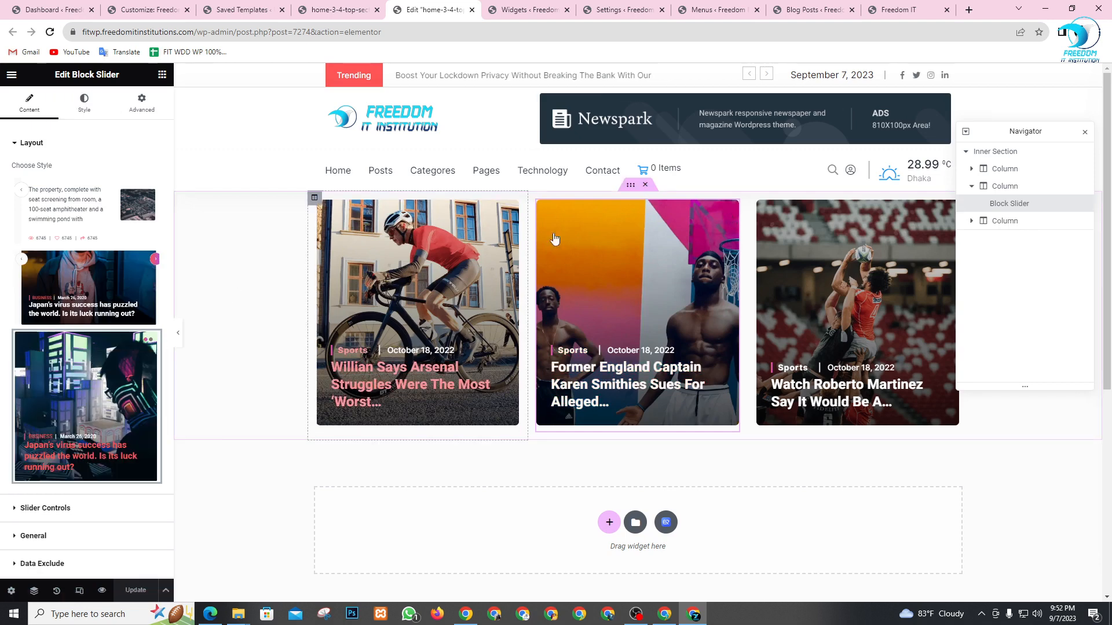
- Close the home-3-4-top-section editor and preview, along with the Widgets and header-footer Settings browser tabs
click(472, 10)
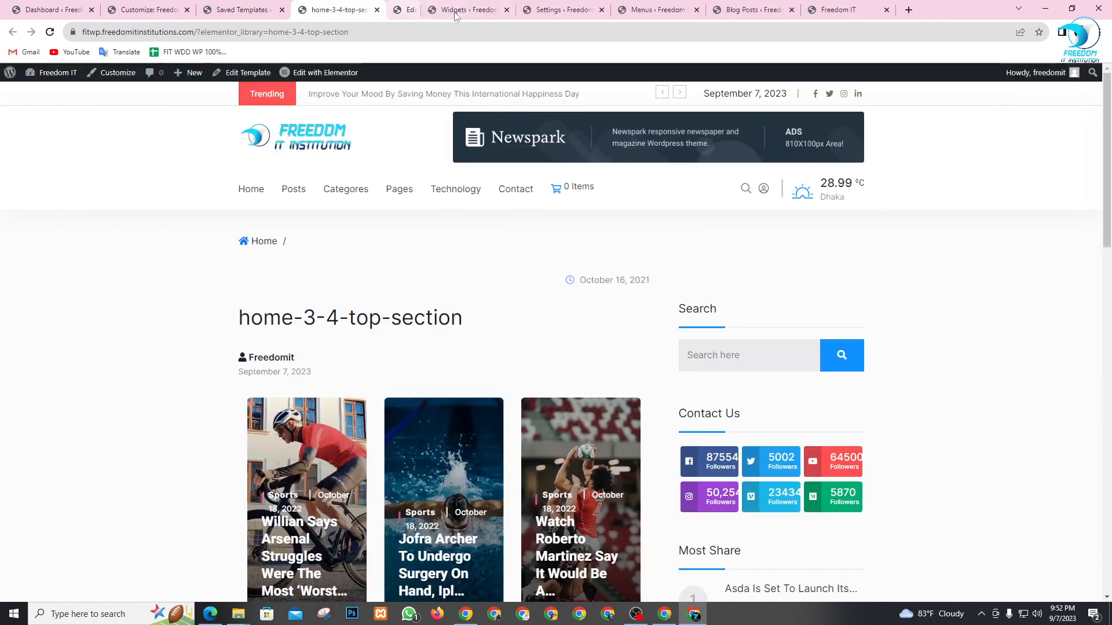
click(377, 10)
click(350, 13)
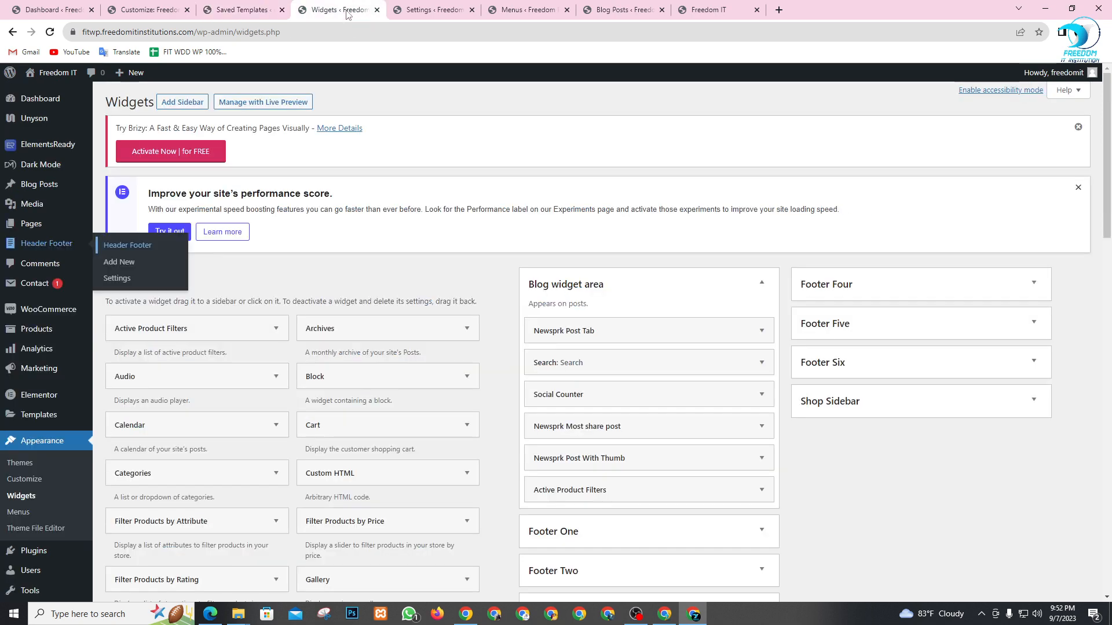
click(377, 10)
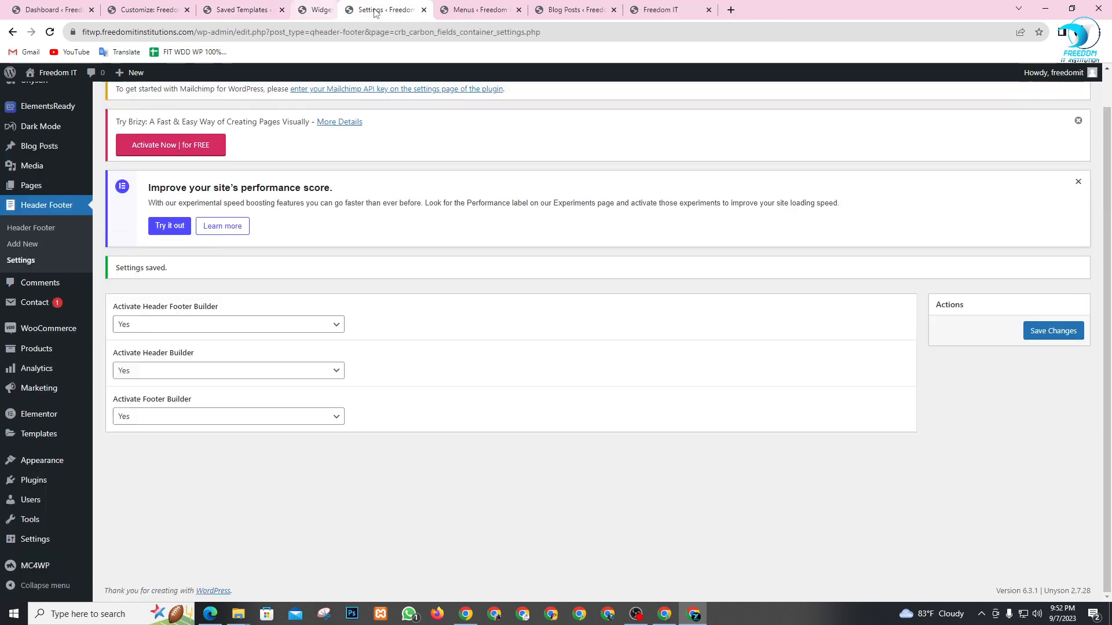
click(377, 10)
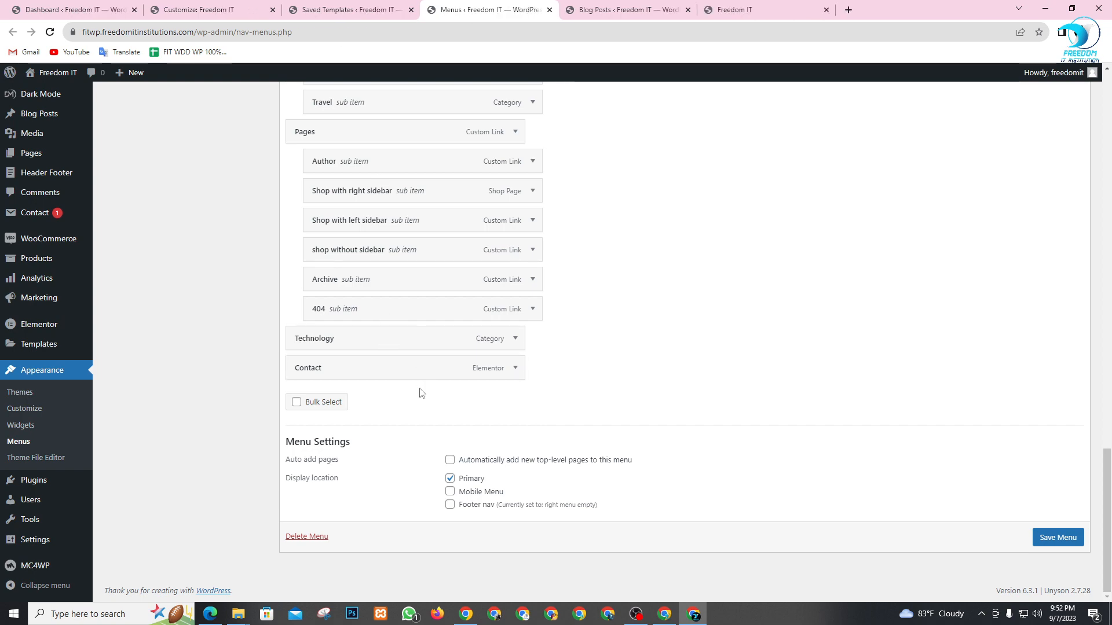
- Review the Main Menu structure and the list of menus available for editing on the Menus page
scroll(405, 342, up, 20)
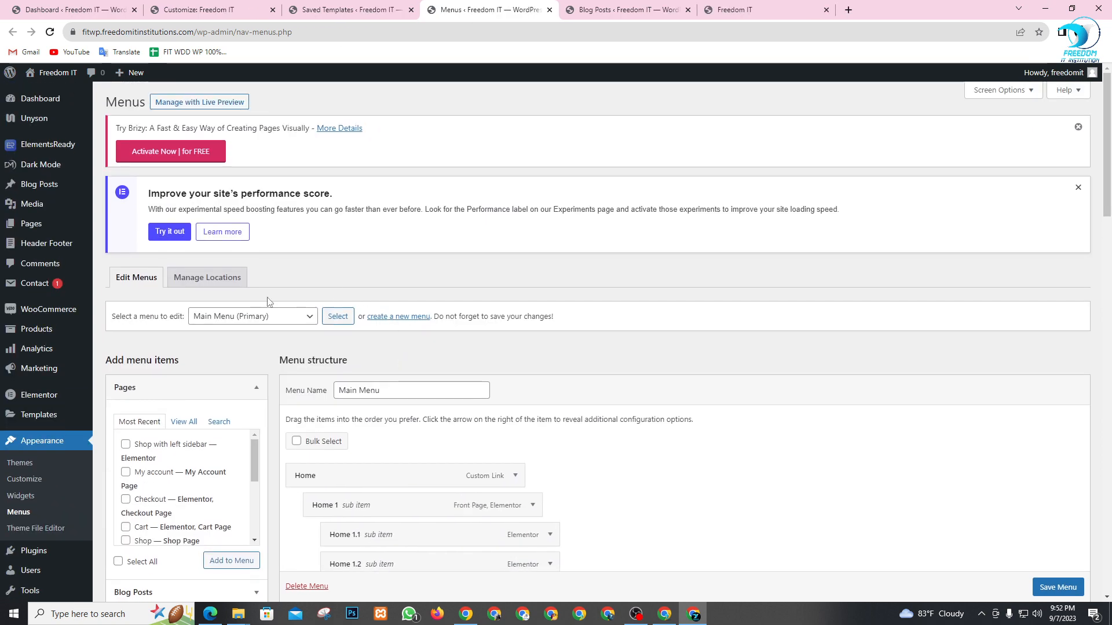
click(309, 317)
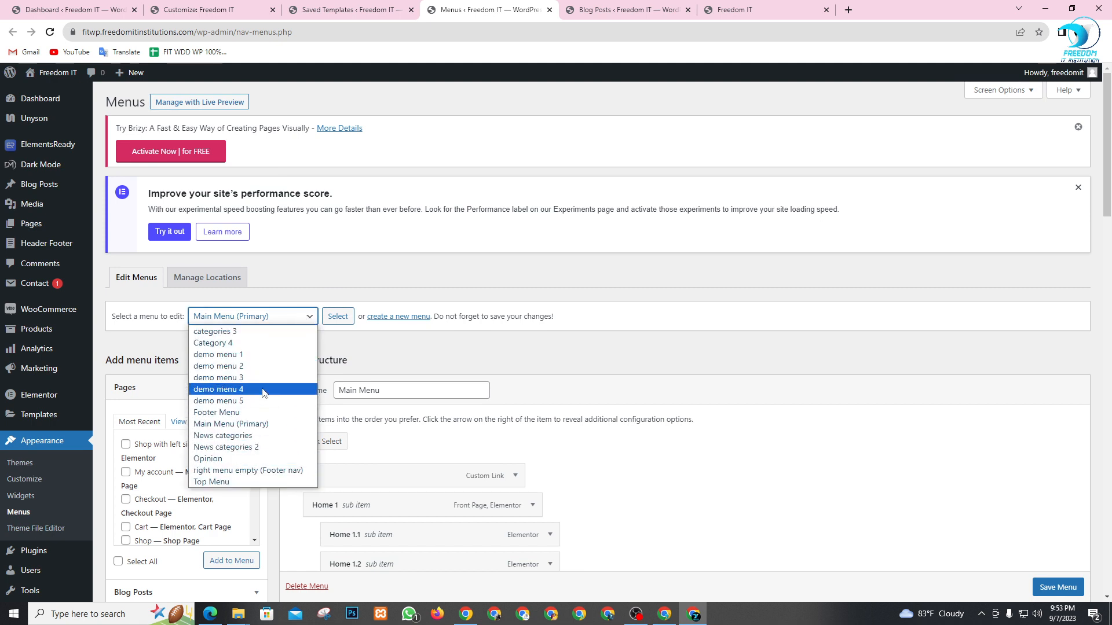
click(535, 364)
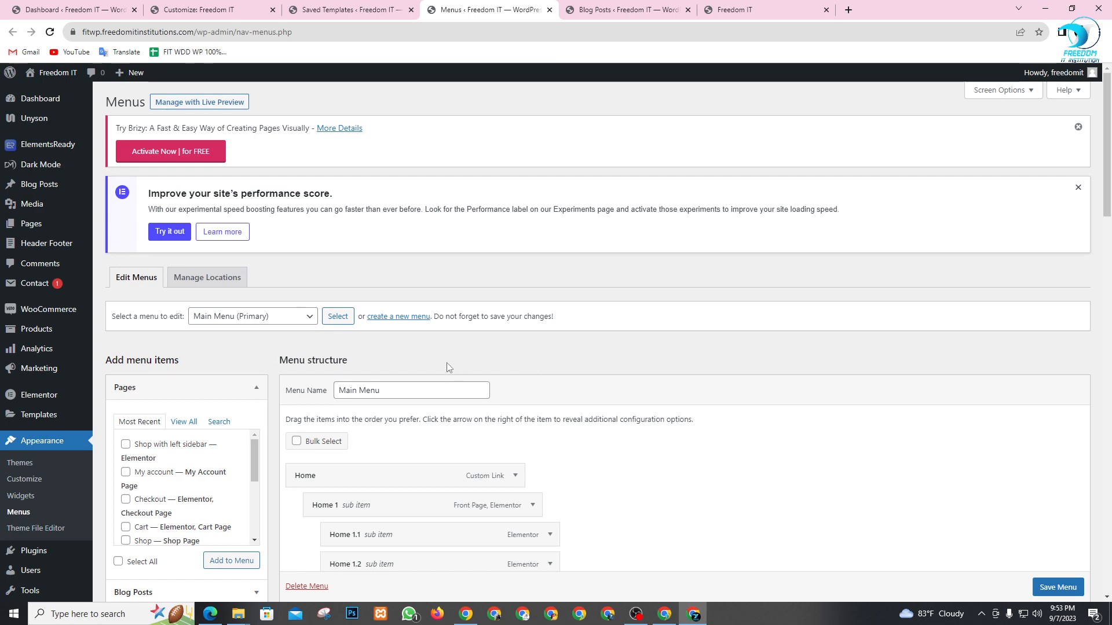
scroll(191, 422, down, 3)
scroll(373, 363, up, 3)
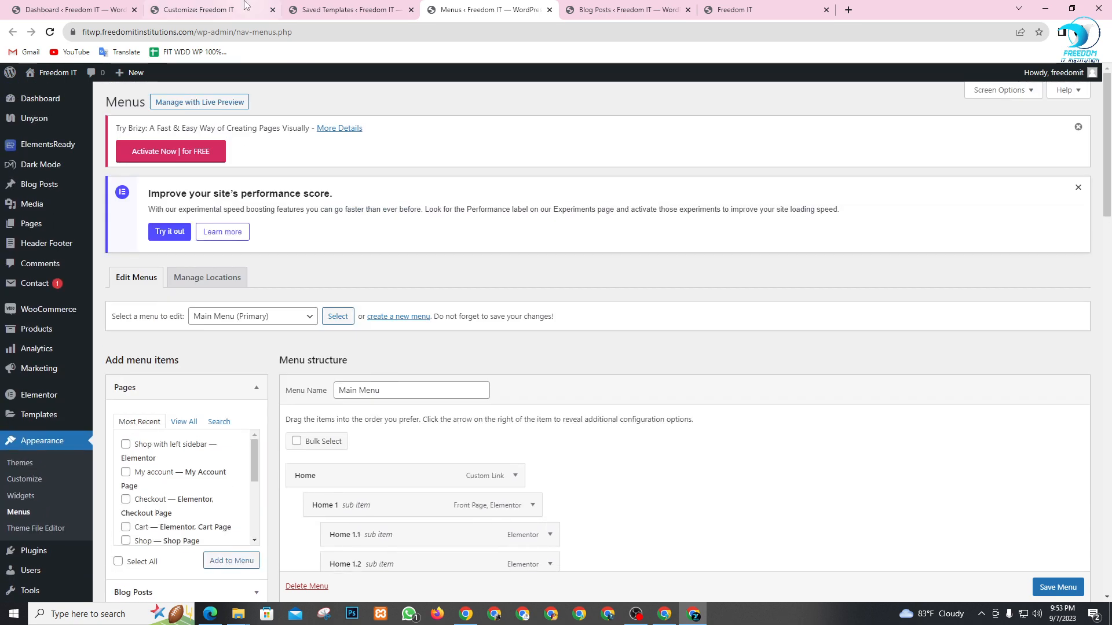
- View the header-section-home-1 saved template in a separate browser tab and open it there with Elementor
click(377, 7)
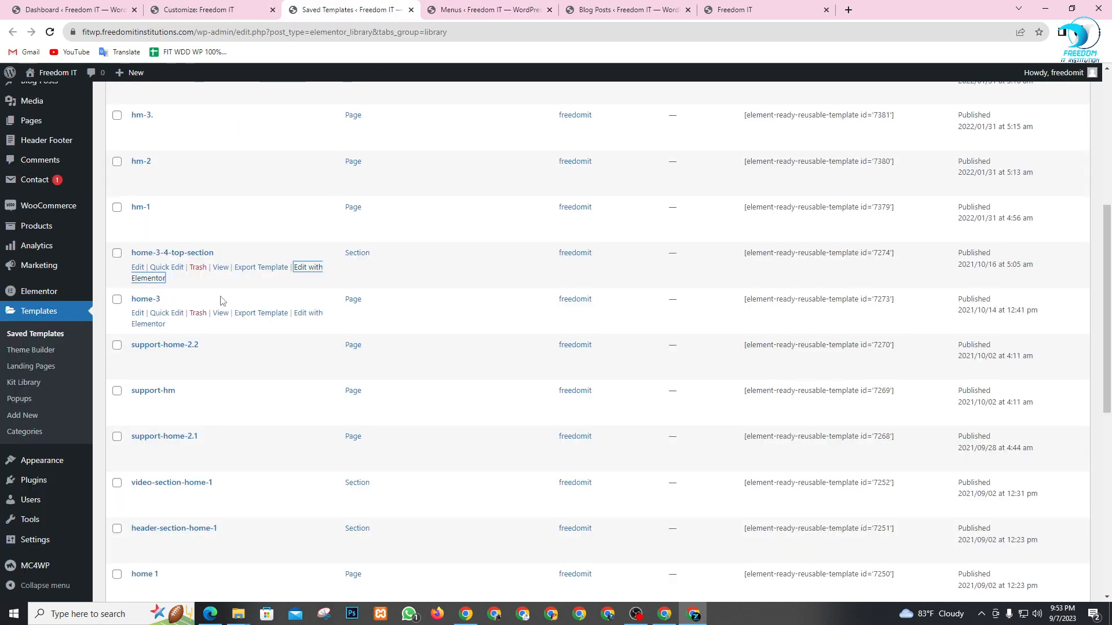
scroll(223, 299, down, 4)
scroll(220, 299, down, 1)
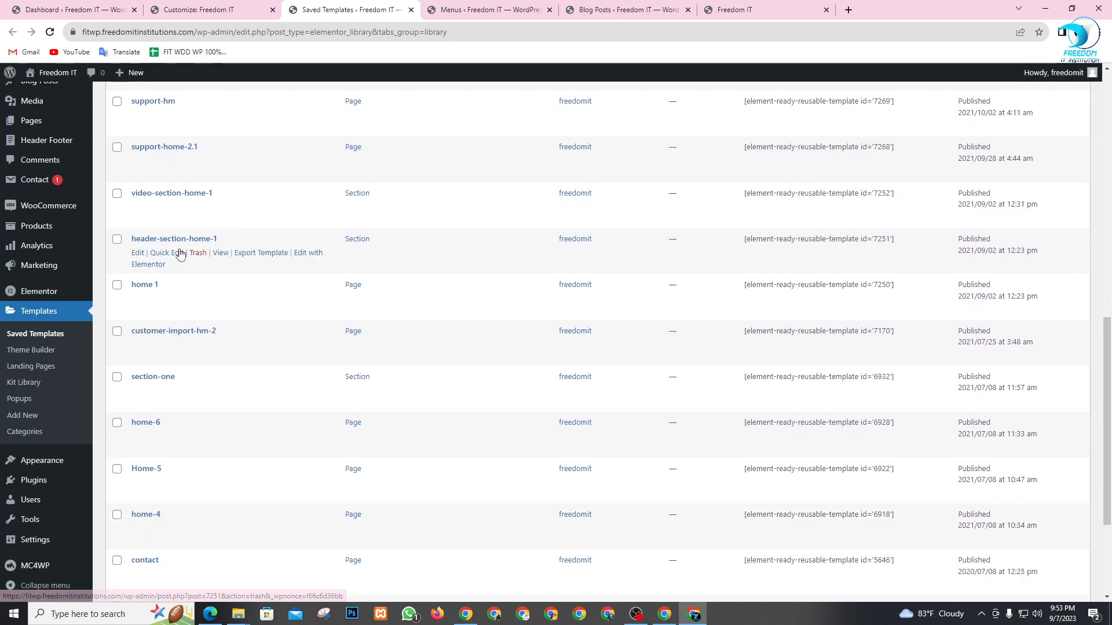
right_click(223, 257)
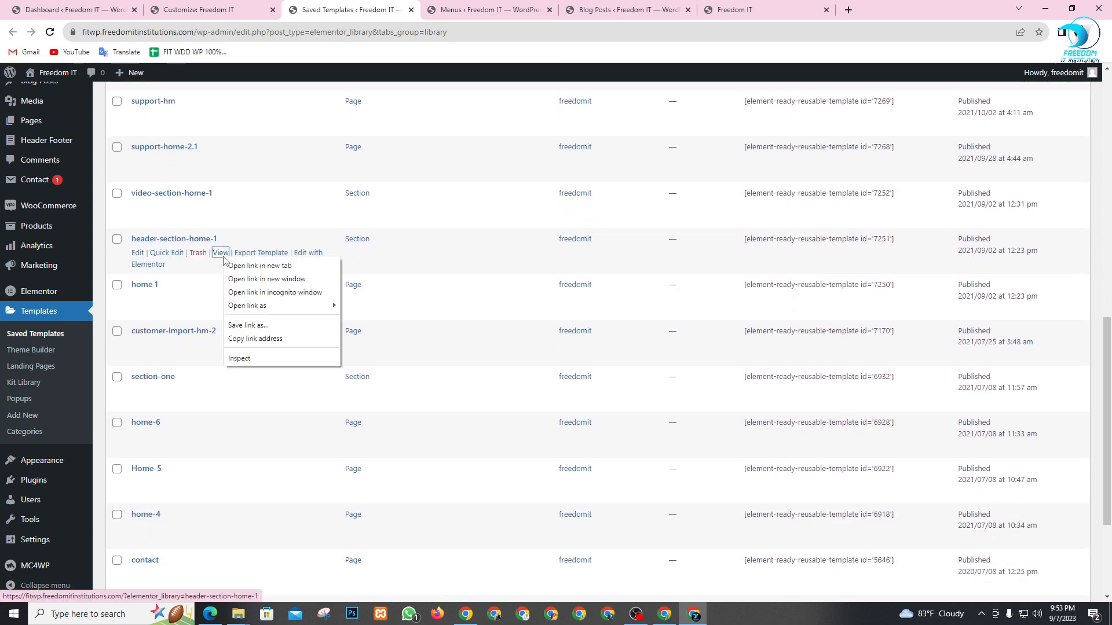
click(232, 266)
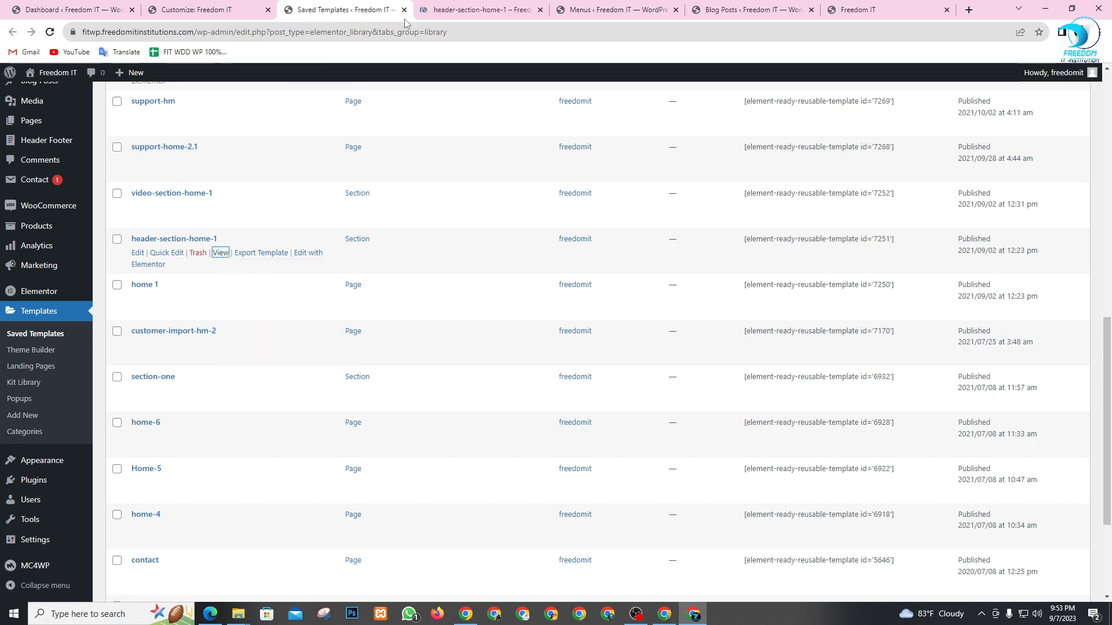
click(457, 6)
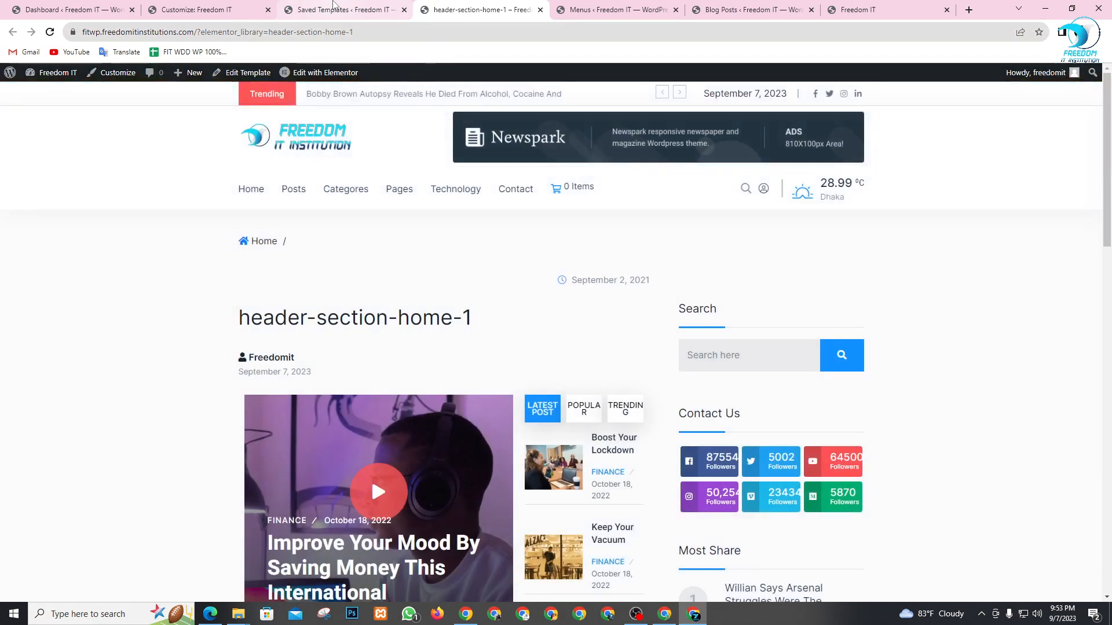
click(325, 73)
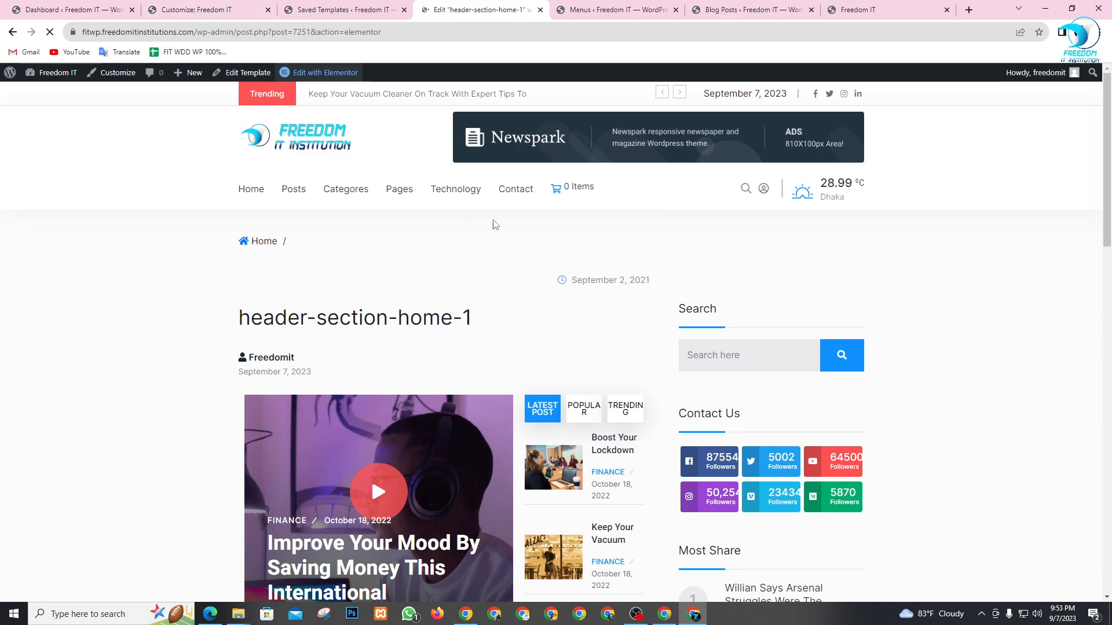
- Switch to the Google Meet call, admit the waiting participant, and return to the Elementor editor
click(643, 614)
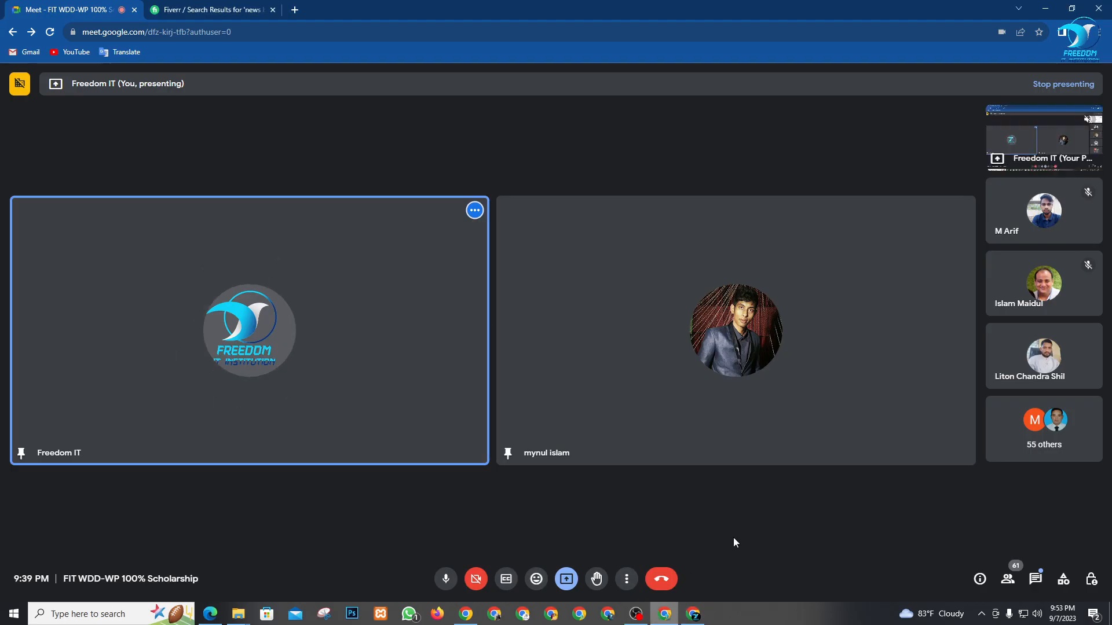
click(1034, 538)
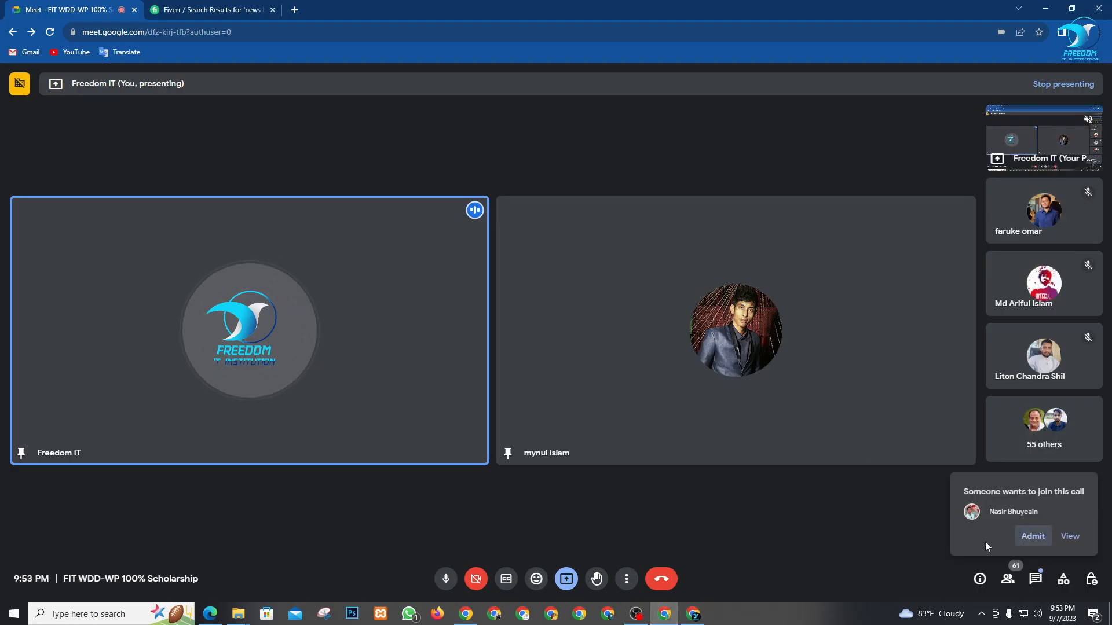
click(693, 614)
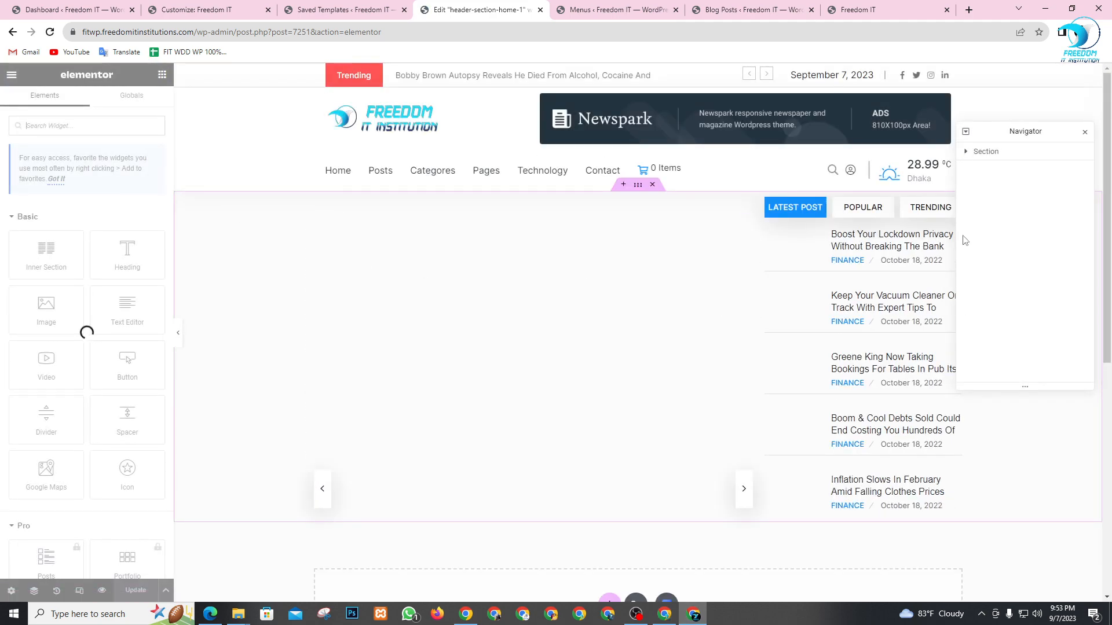
- Inspect Slick Post Slider 2's content settings from Sticky / Features back to General, and close the header-section-home-1 editor
click(967, 153)
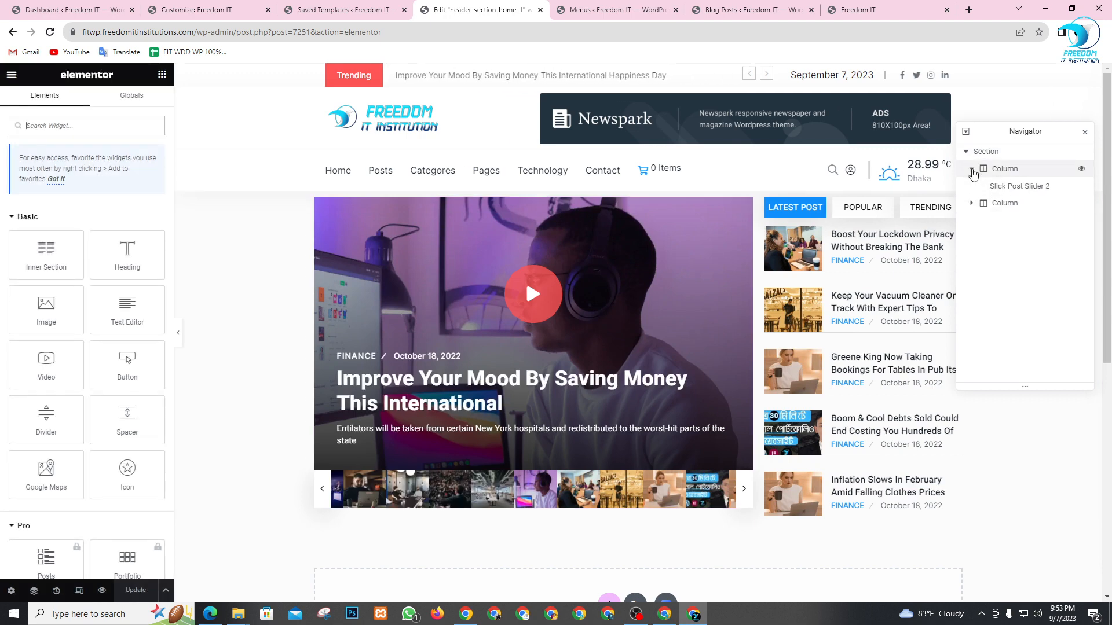
click(992, 189)
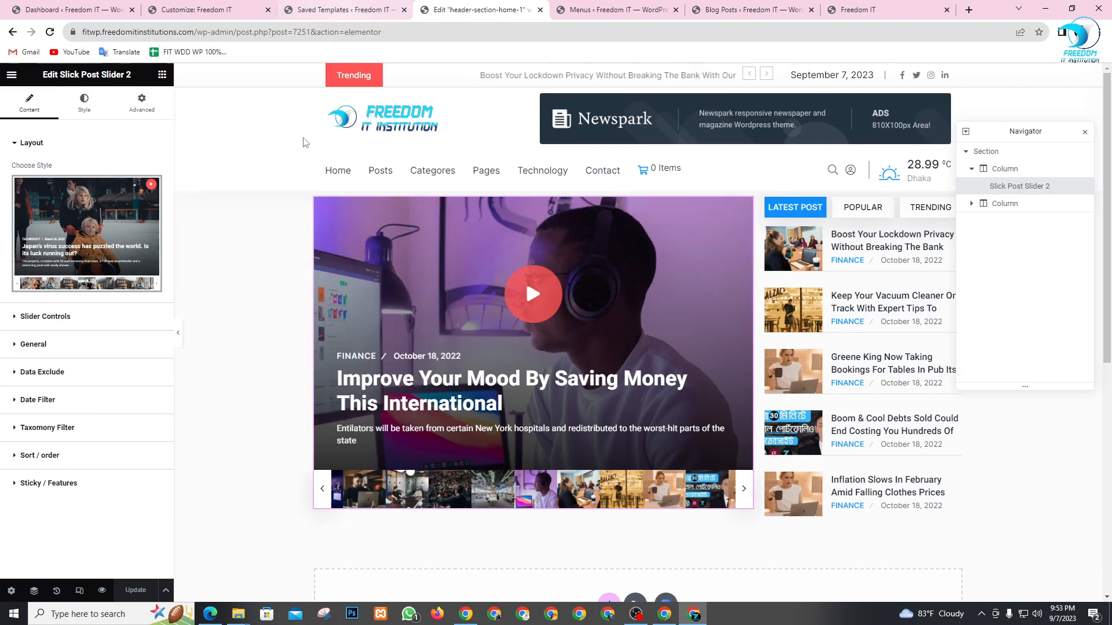
click(26, 484)
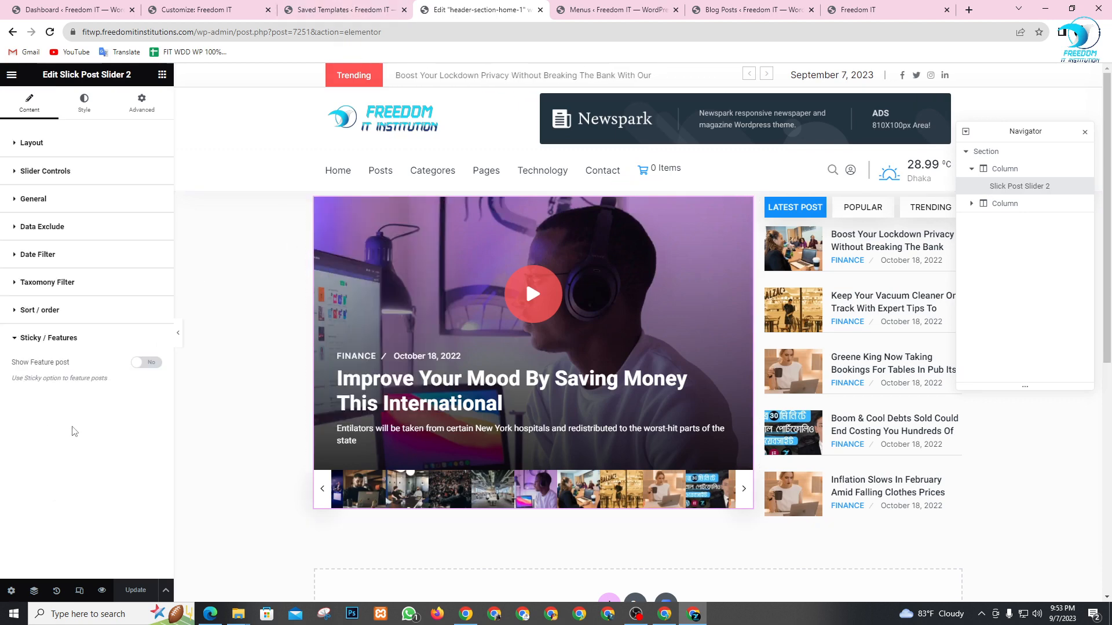
click(69, 312)
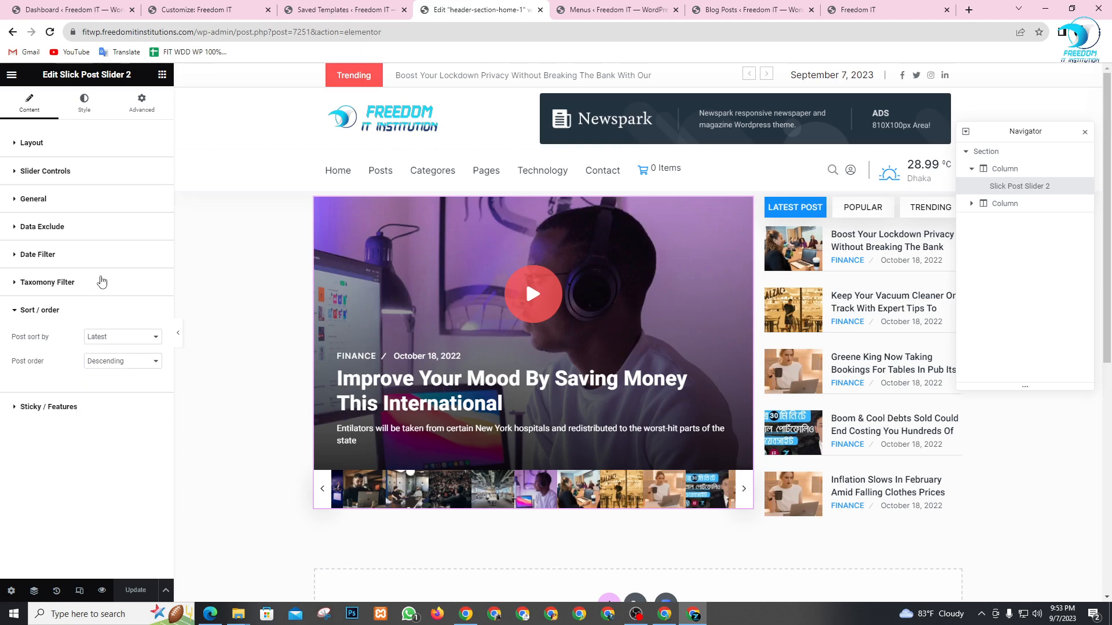
click(102, 282)
click(107, 254)
click(110, 227)
click(136, 198)
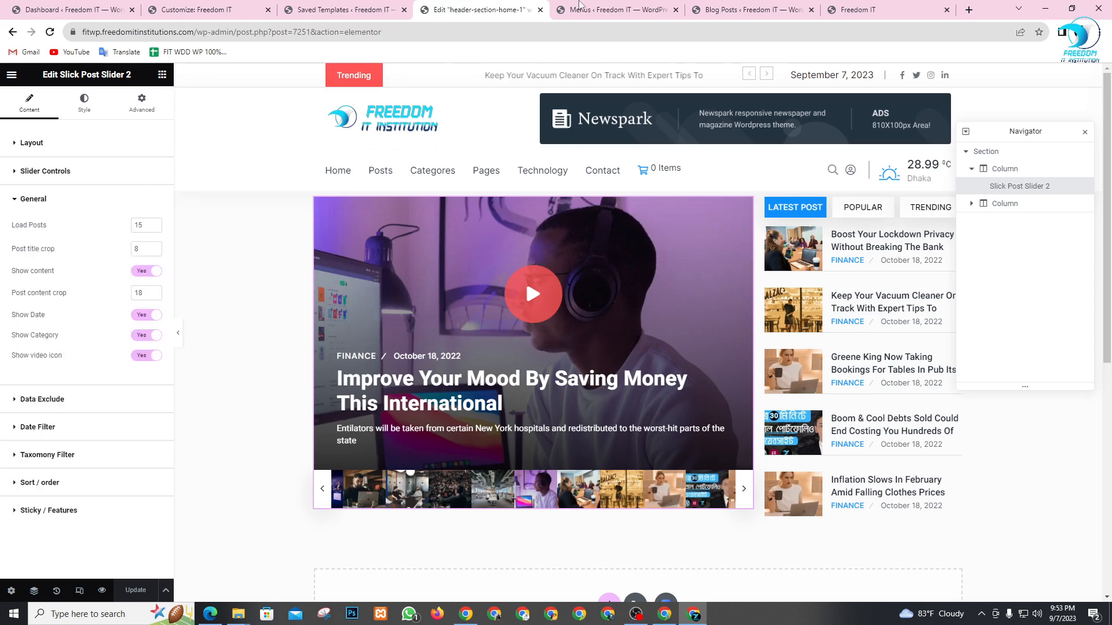
click(540, 9)
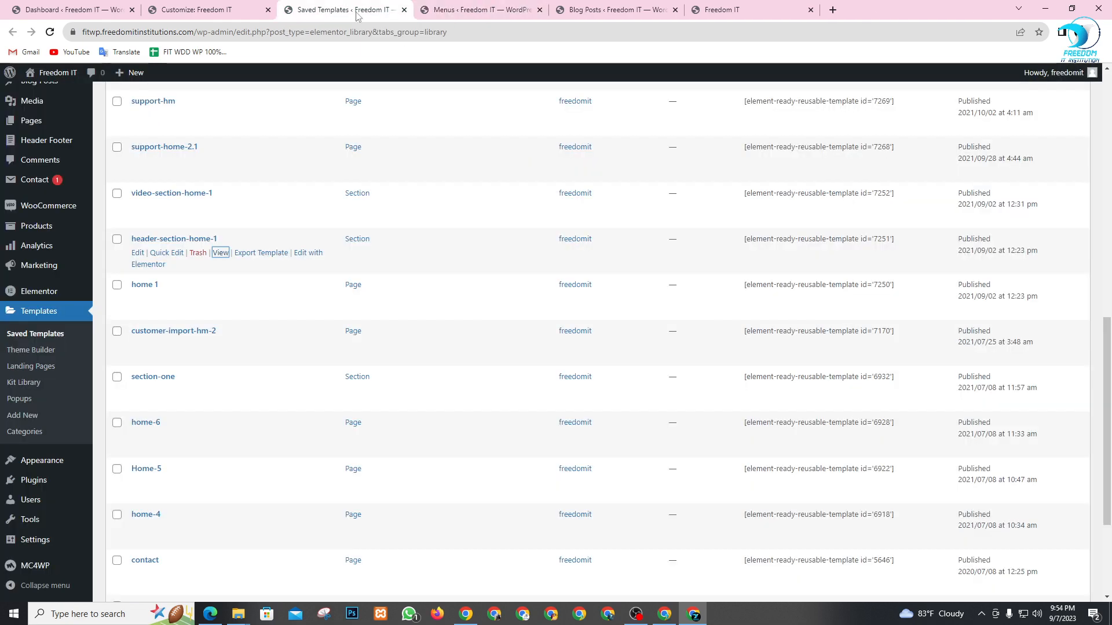
- Review the remaining saved templates through the second page of the list
scroll(255, 377, down, 3)
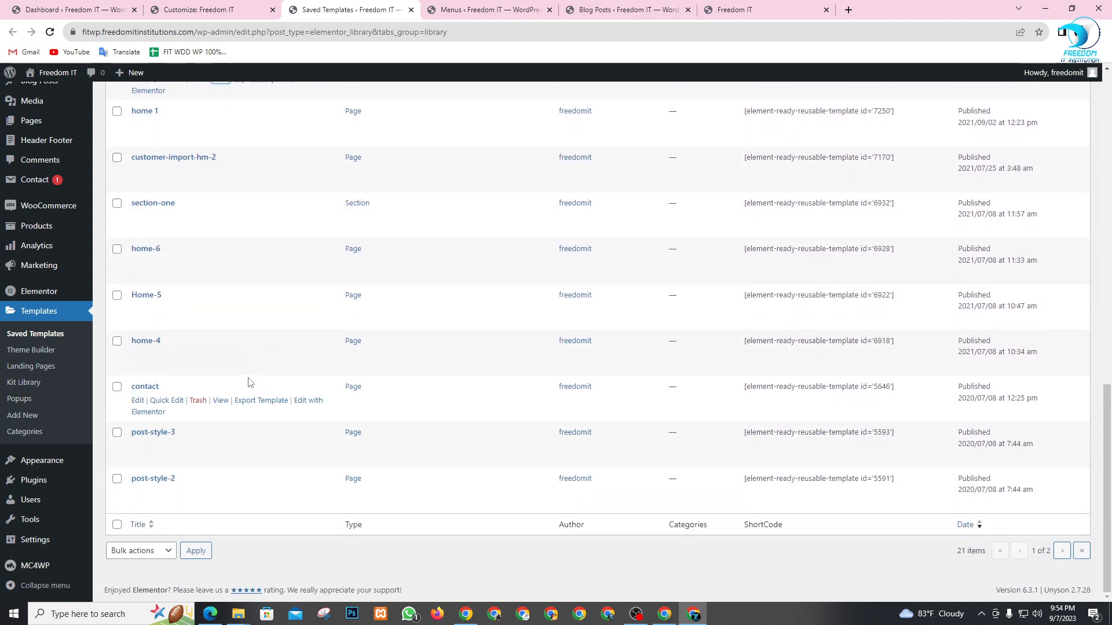
scroll(423, 516, up, 1)
scroll(810, 511, down, 1)
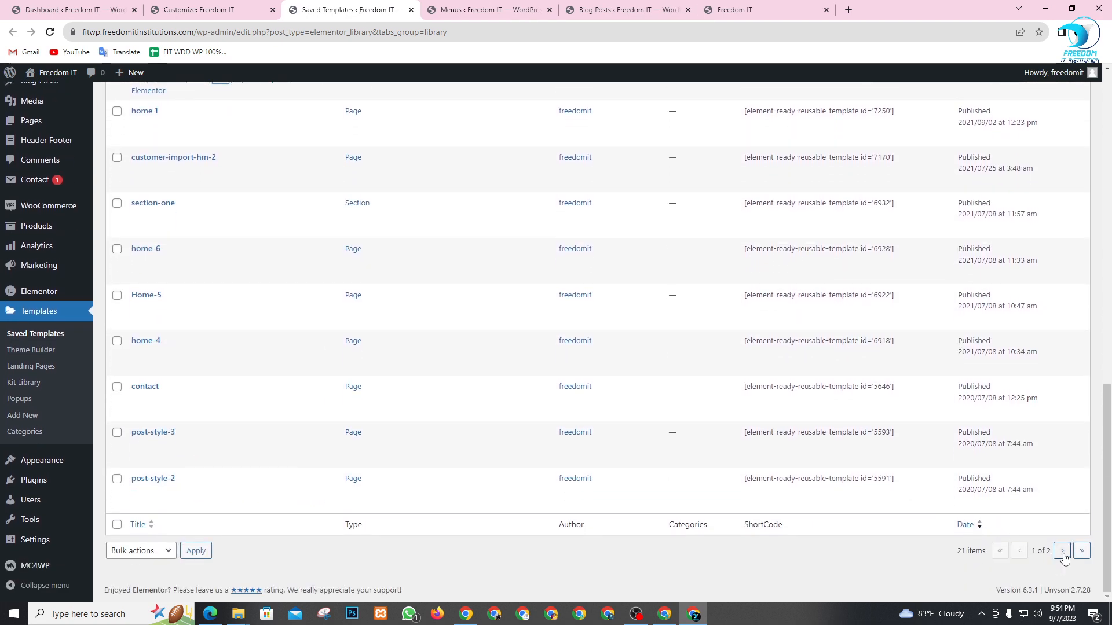
click(1062, 551)
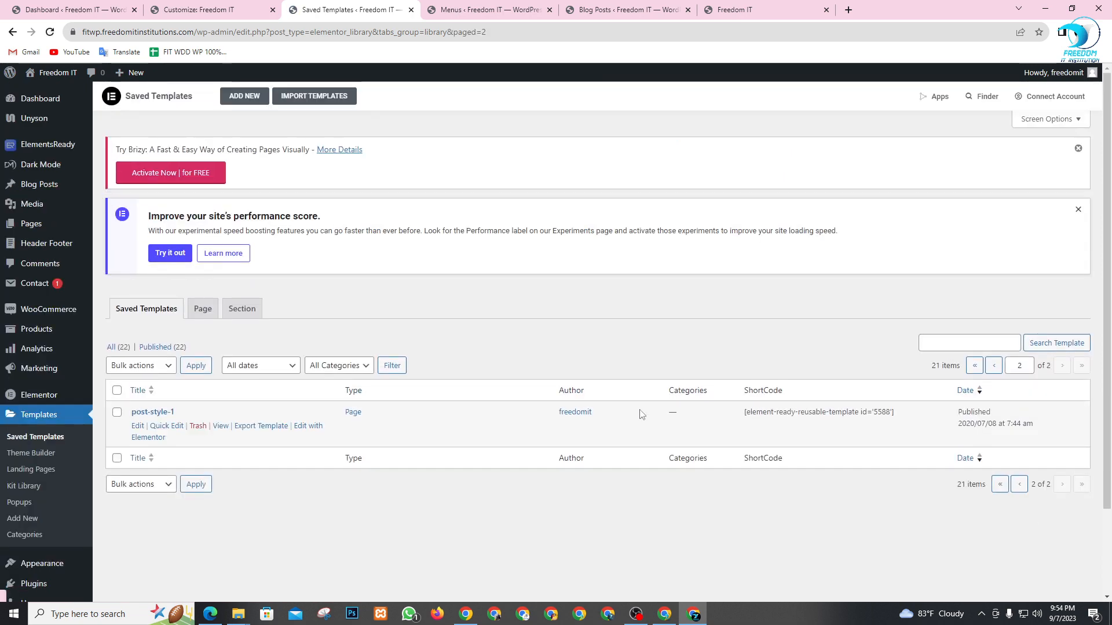
scroll(543, 398, down, 2)
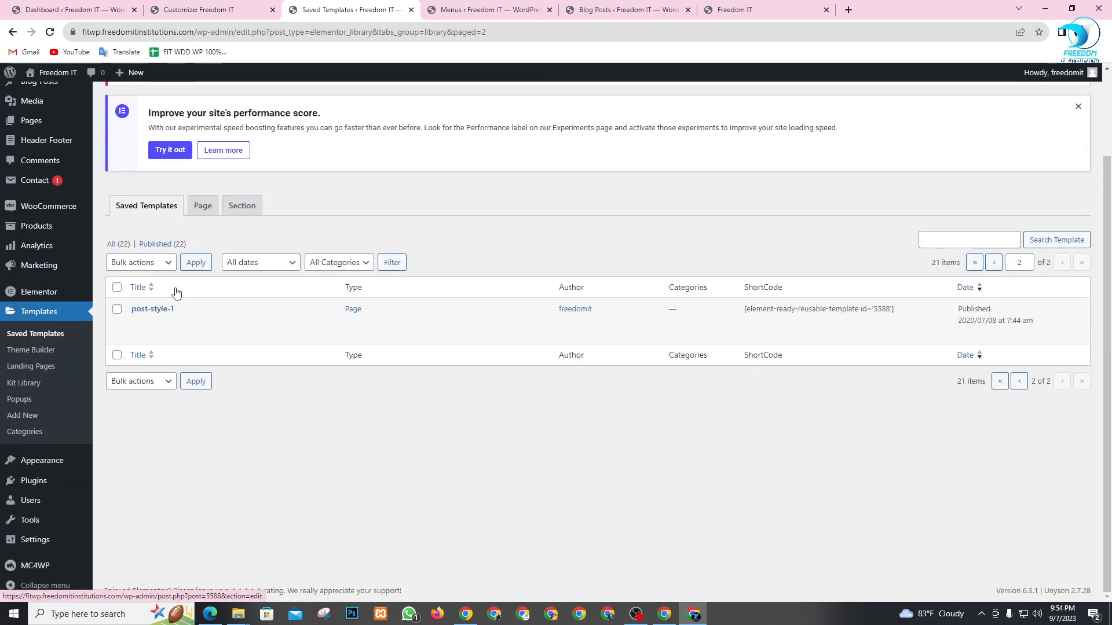
- List all templates and narrow the list to Section templates only
click(128, 246)
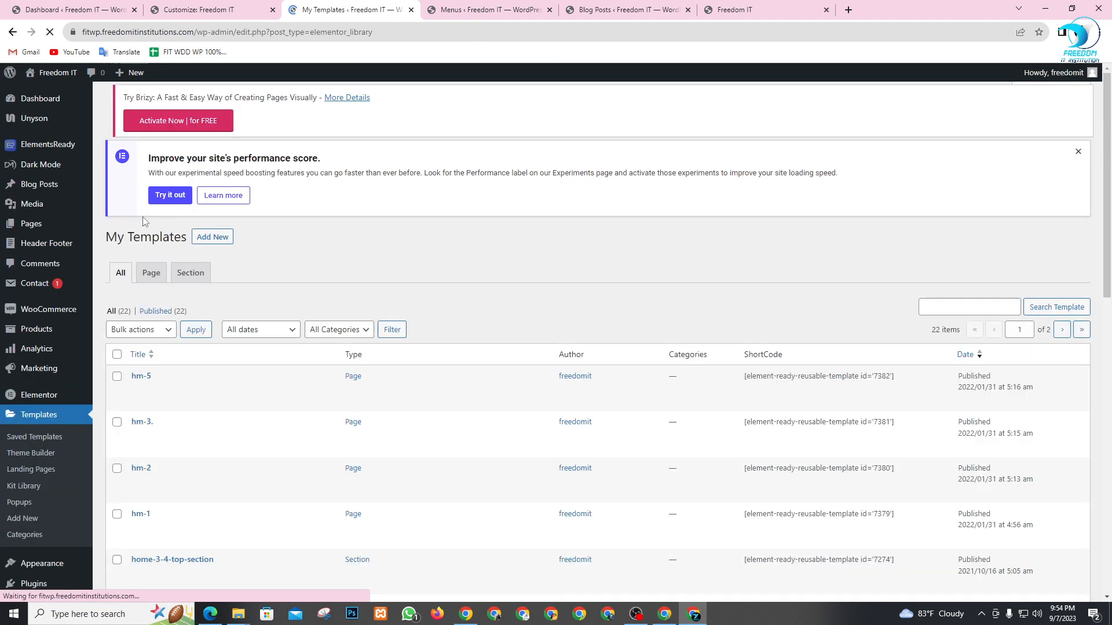
click(189, 316)
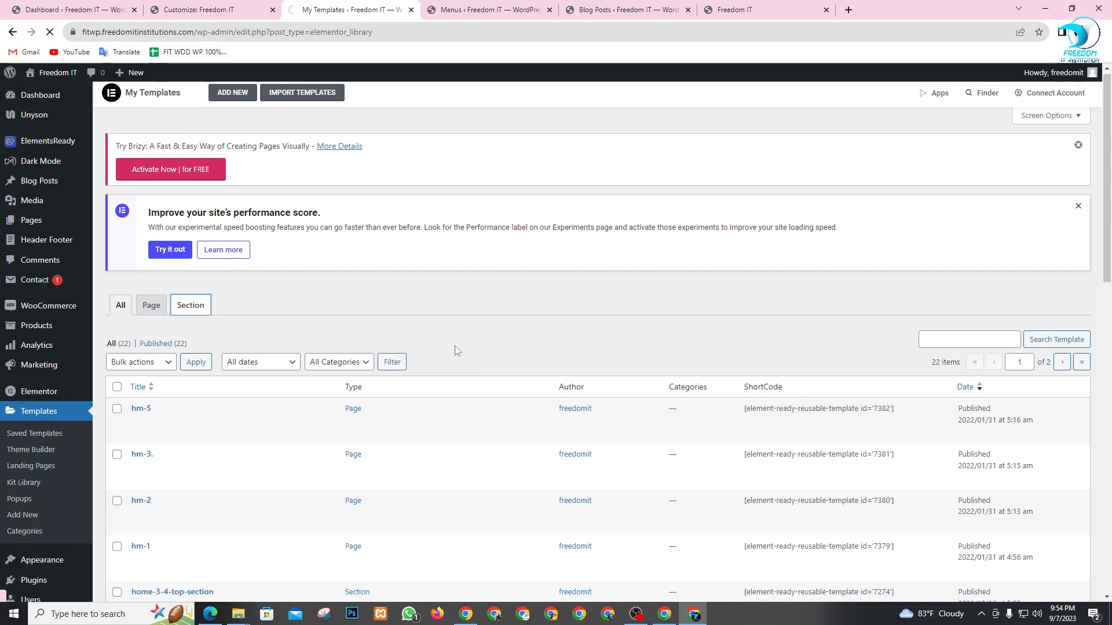
scroll(462, 303, down, 3)
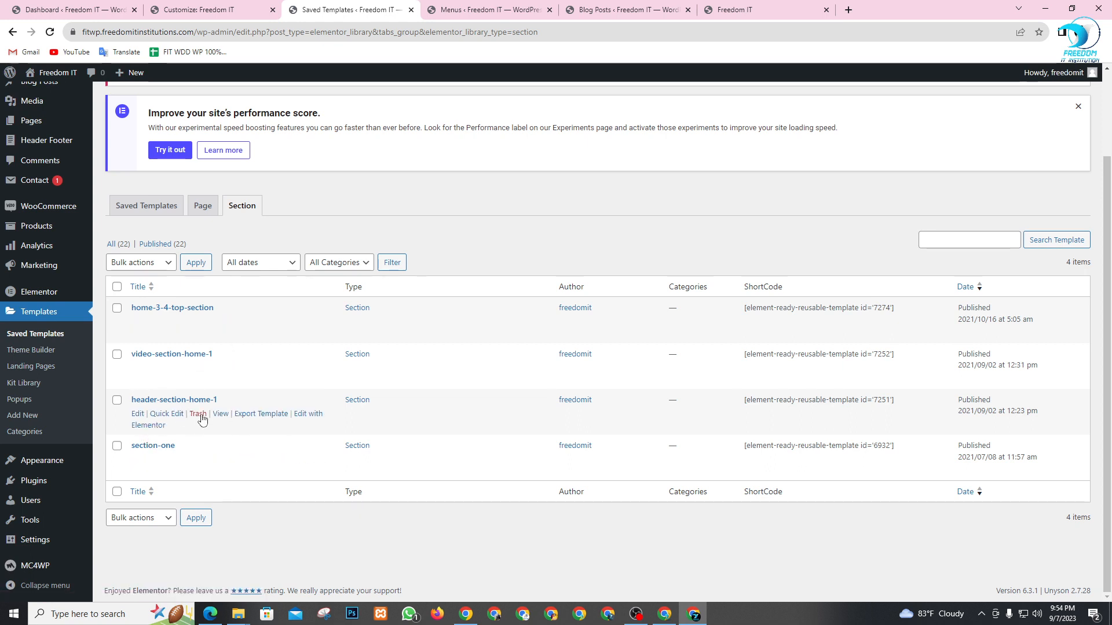
- Preview the header-section-home-1 section in a separate browser tab, and close that preview
right_click(220, 414)
click(255, 423)
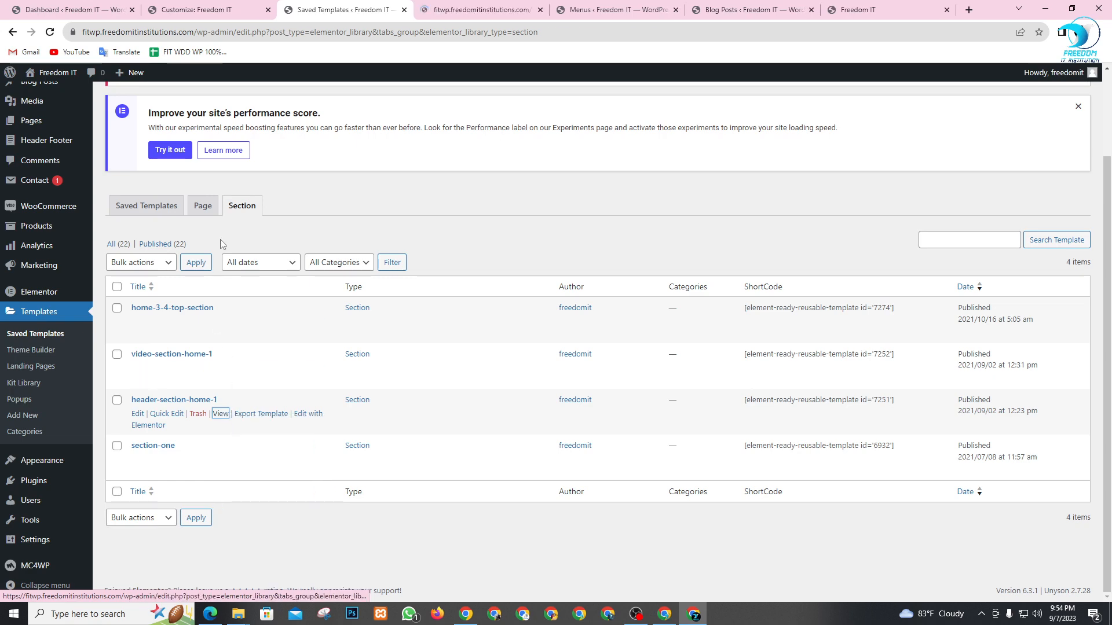
click(451, 5)
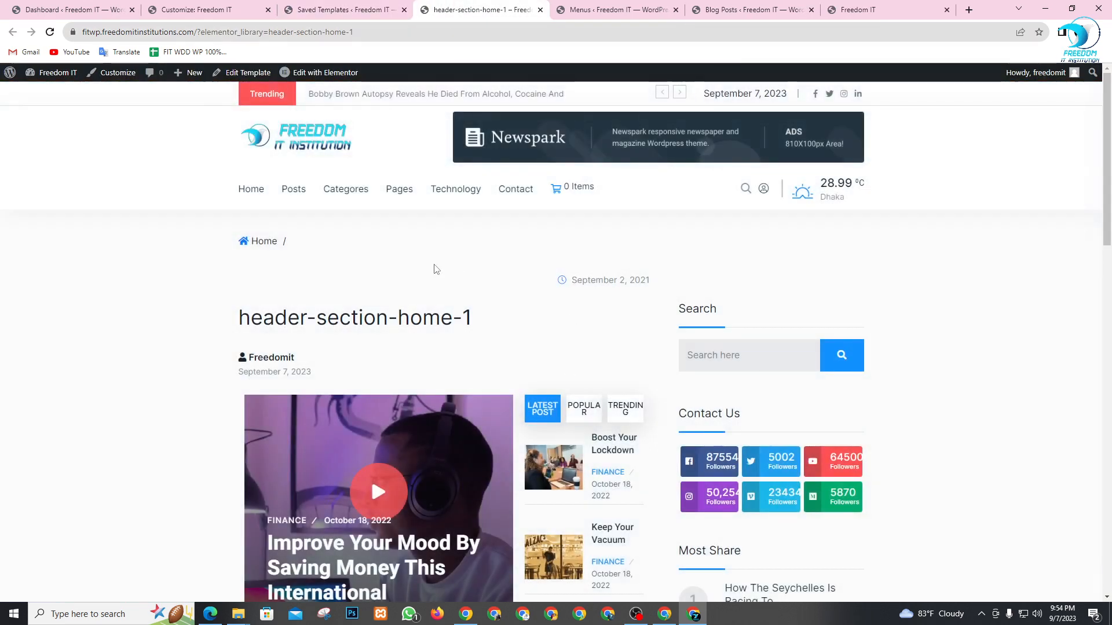
scroll(436, 270, down, 1)
key(ctrl+w)
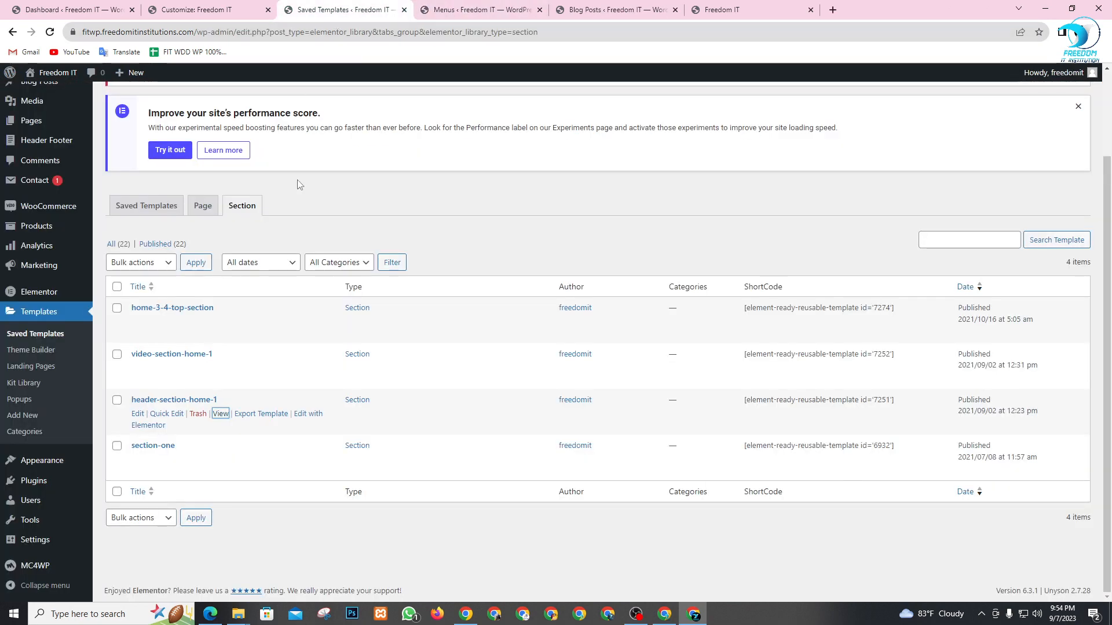
- Preview the home-3-4-top-section template in a separate browser tab, and close that preview
right_click(225, 324)
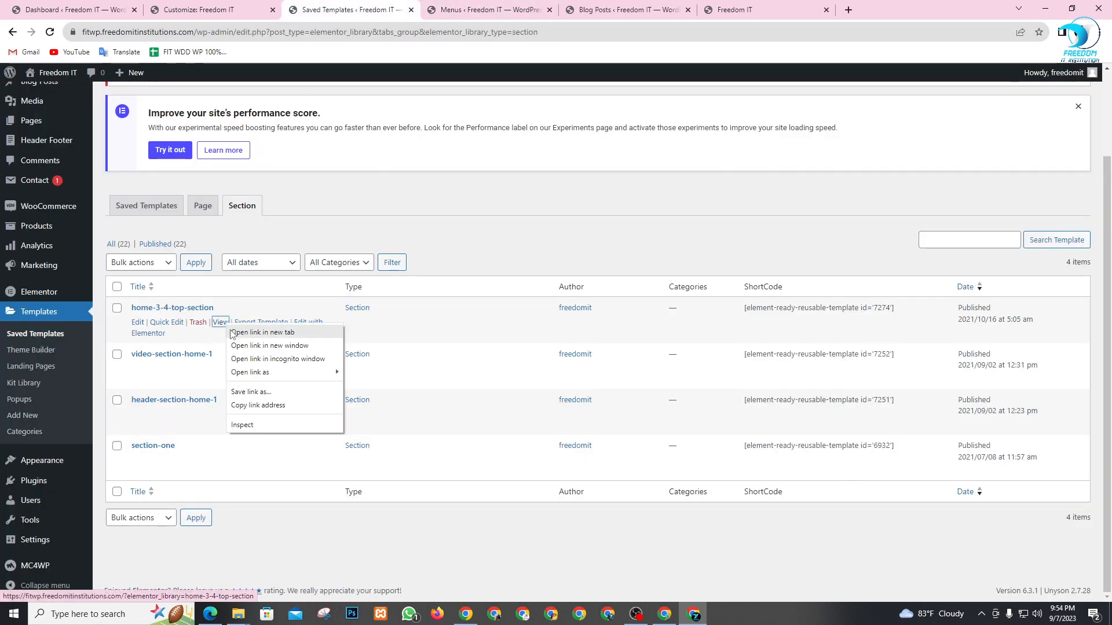
click(262, 332)
click(478, 10)
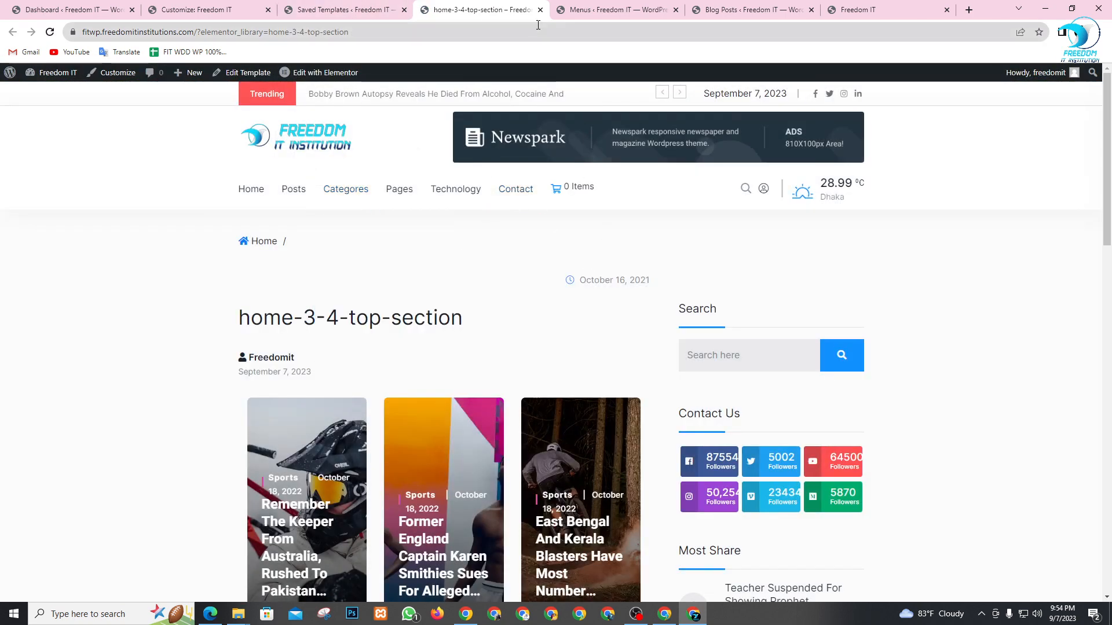
click(540, 10)
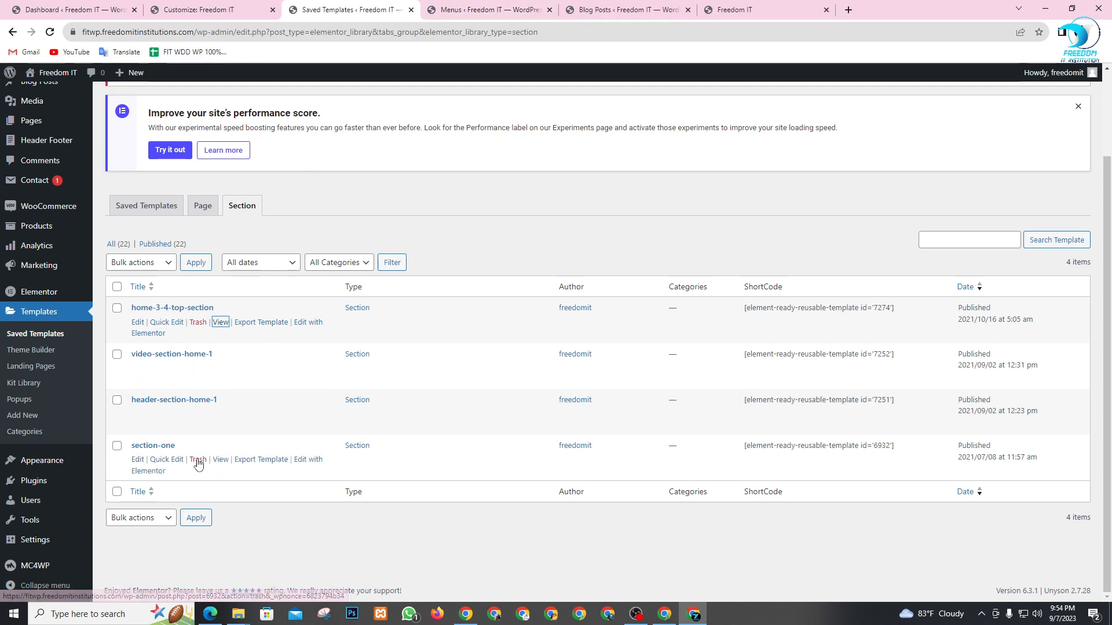
- View the section-one template in a separate browser tab
right_click(221, 461)
click(257, 471)
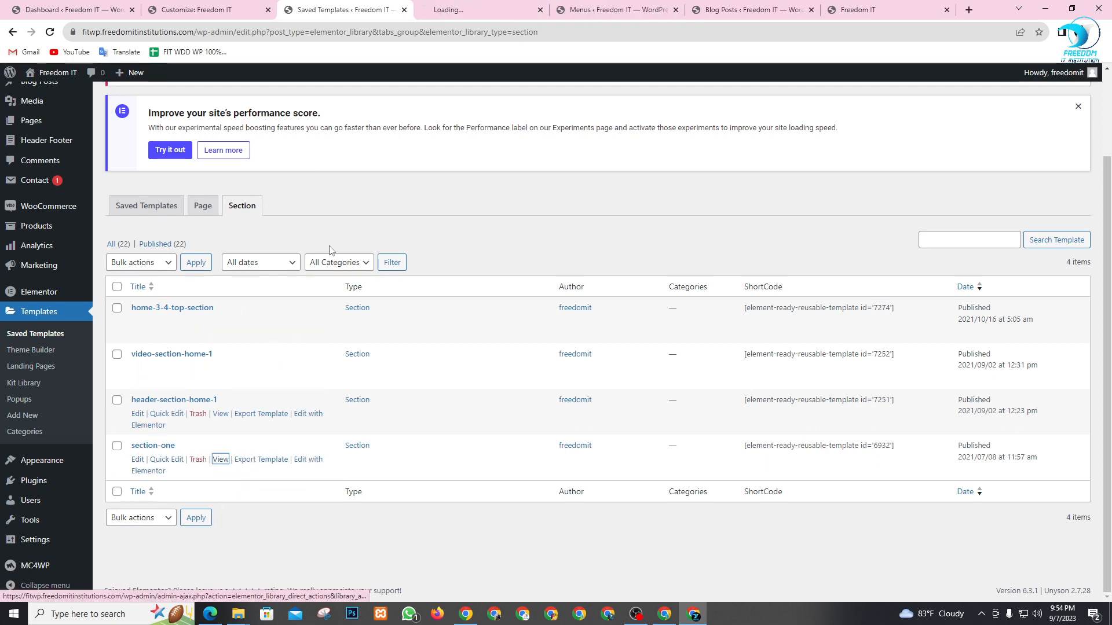
click(472, 6)
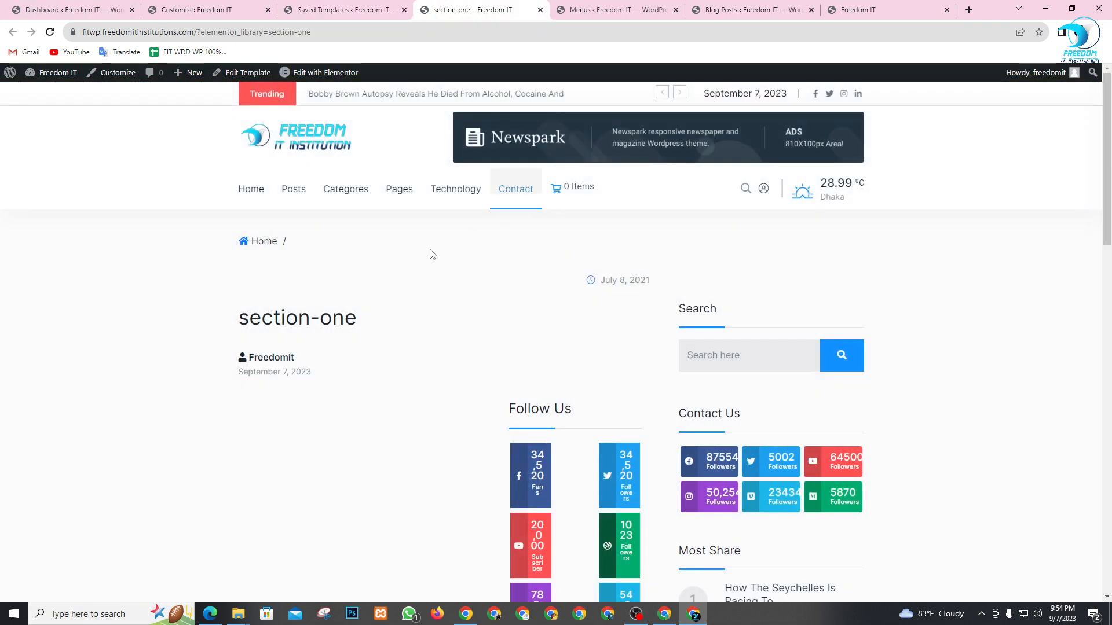
- Open section-one with Elementor in a separate browser tab and examine the Follow Us block in its preview
click(352, 7)
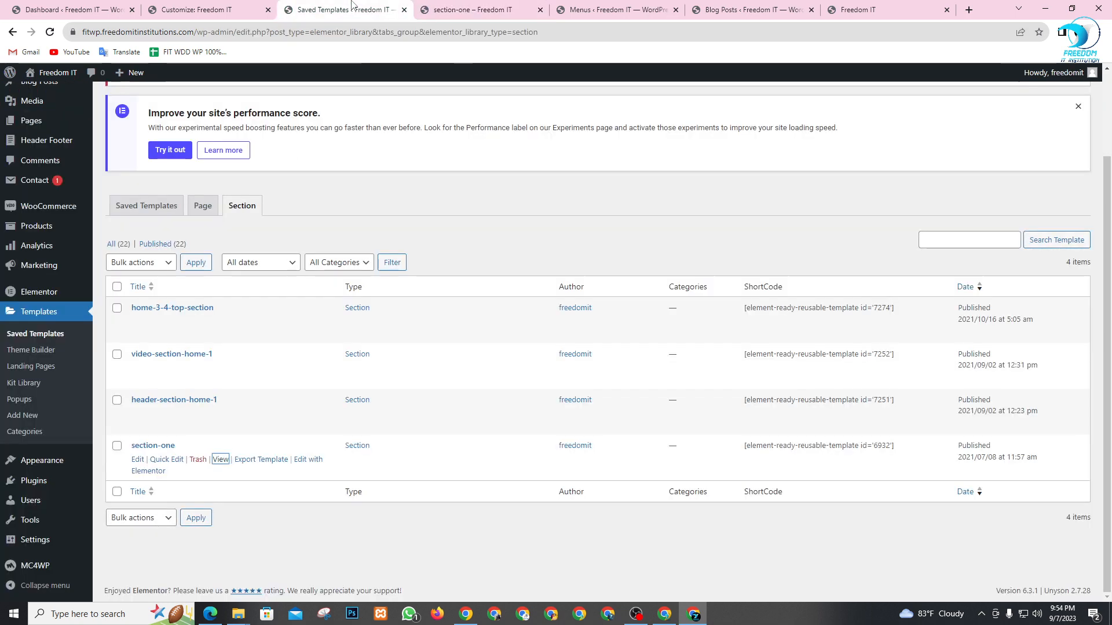
right_click(305, 460)
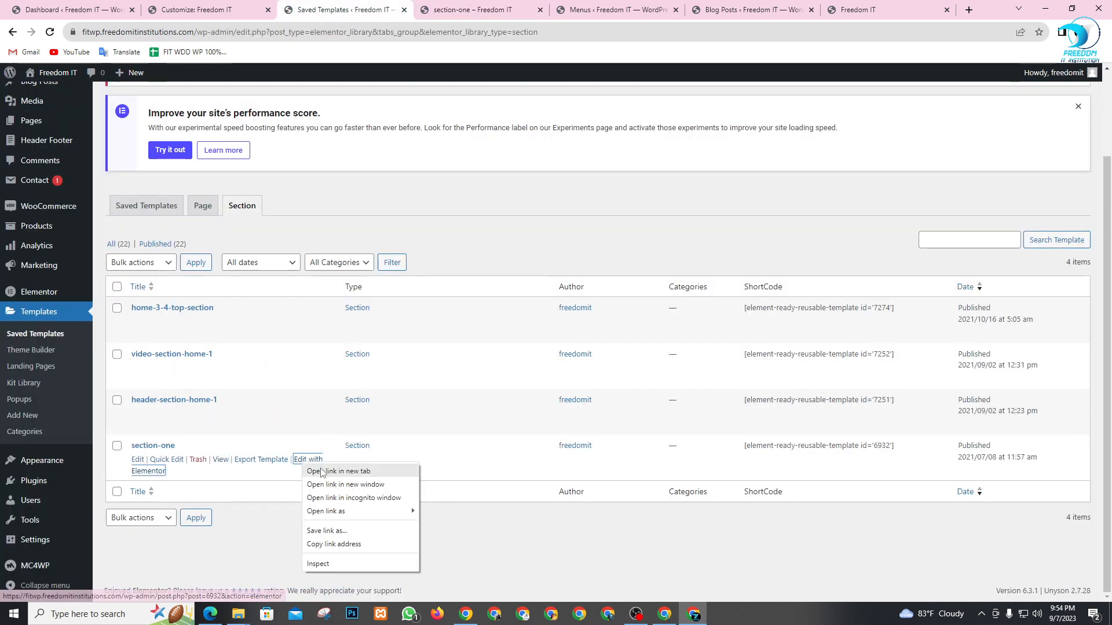
click(338, 470)
click(518, 6)
click(424, 7)
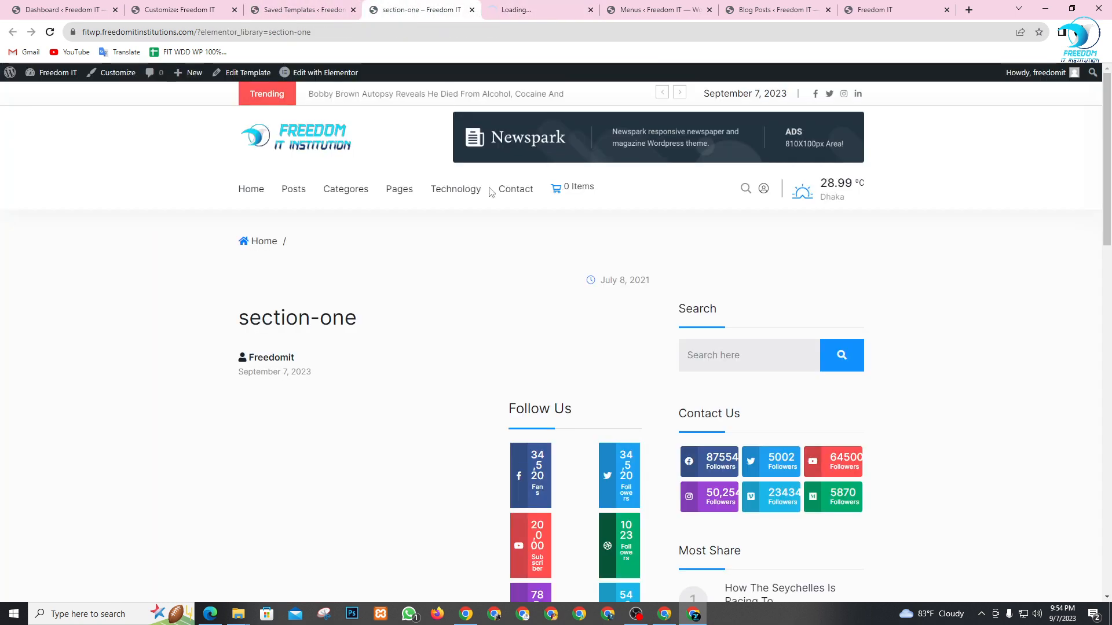
scroll(580, 332, down, 2)
scroll(580, 335, down, 4)
scroll(573, 304, up, 1)
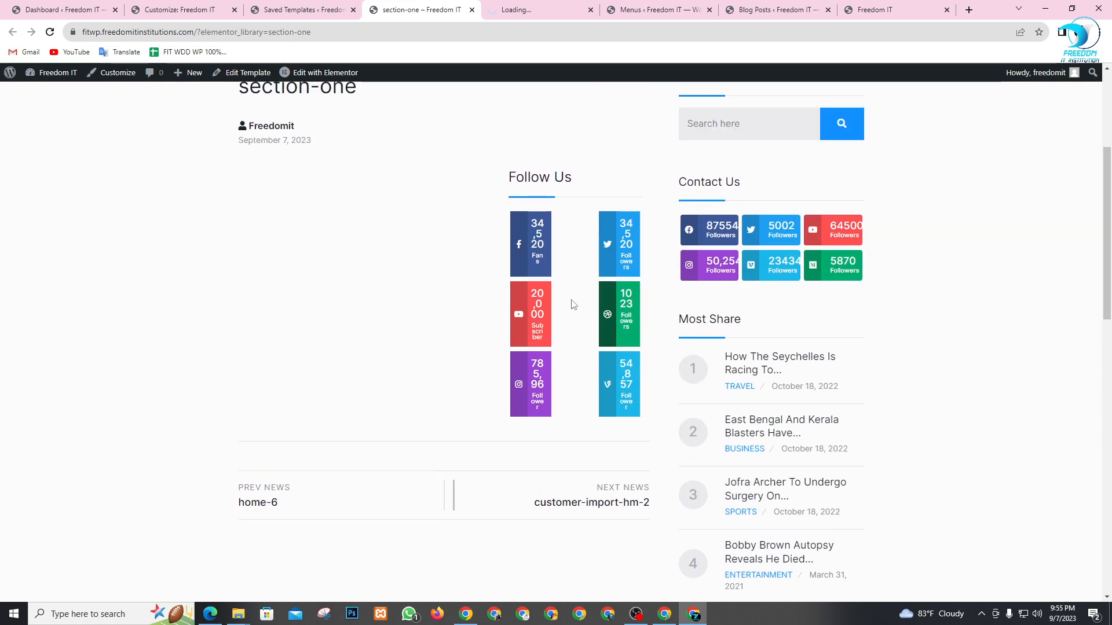
click(522, 7)
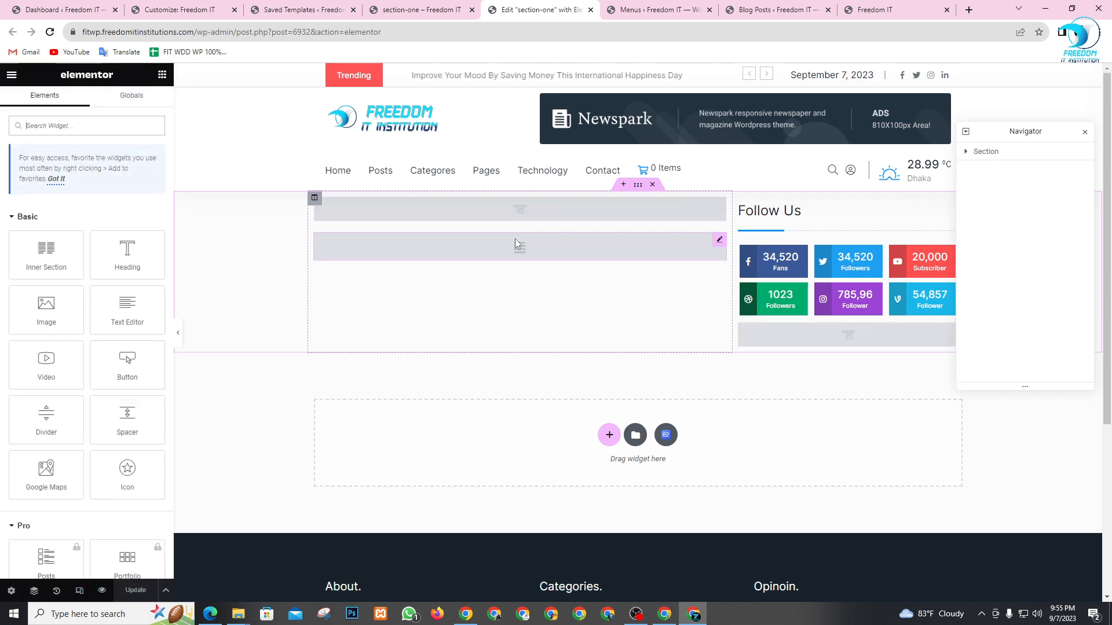
- Close the browser tabs holding the section-one editor, the Menus page, the Blog Posts page and the section-one preview
click(590, 11)
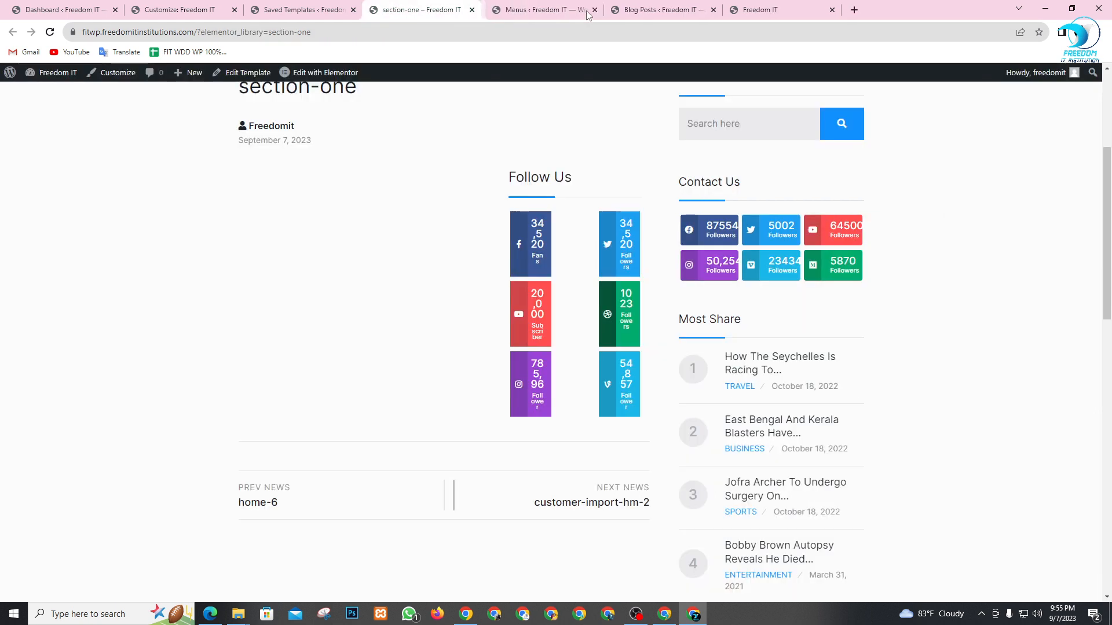
click(585, 16)
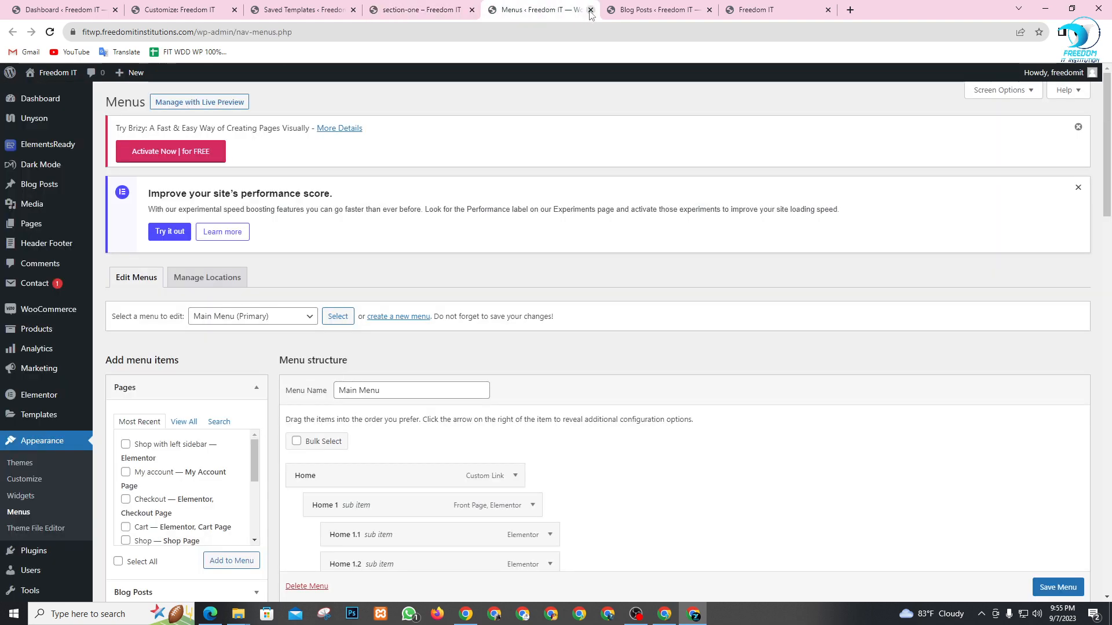
click(590, 11)
click(589, 12)
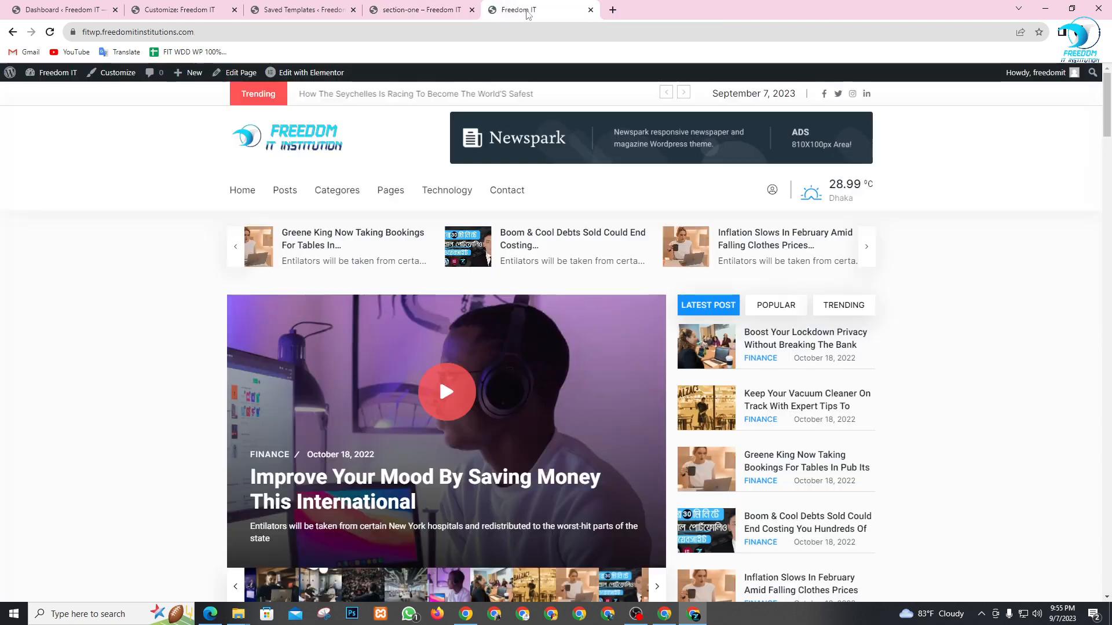
click(408, 9)
scroll(208, 180, up, 2)
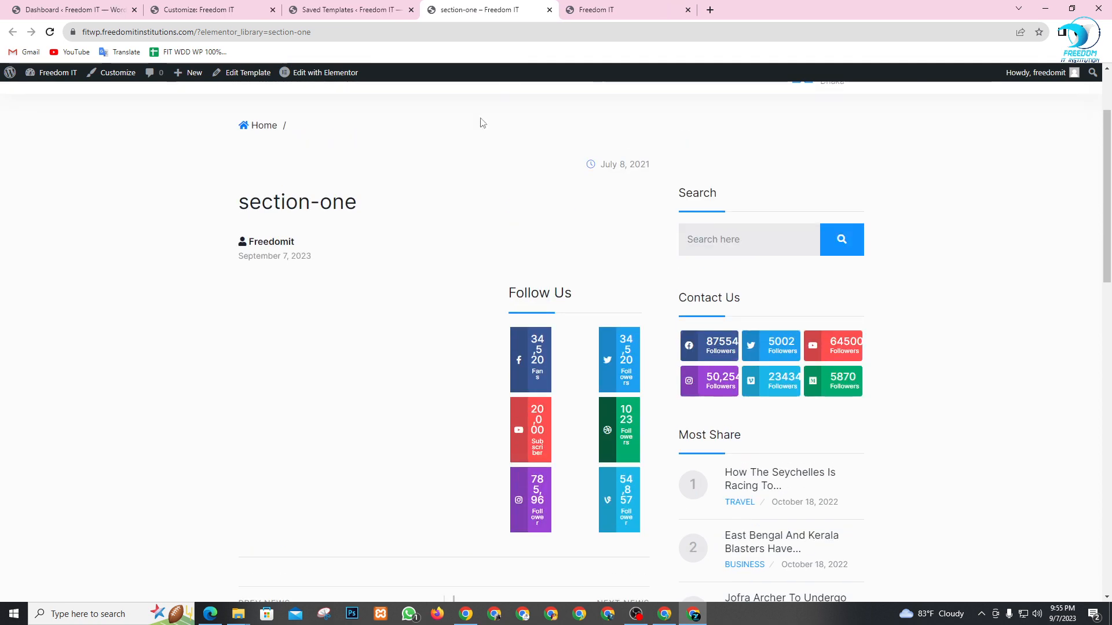
scroll(524, 116, up, 1)
click(549, 10)
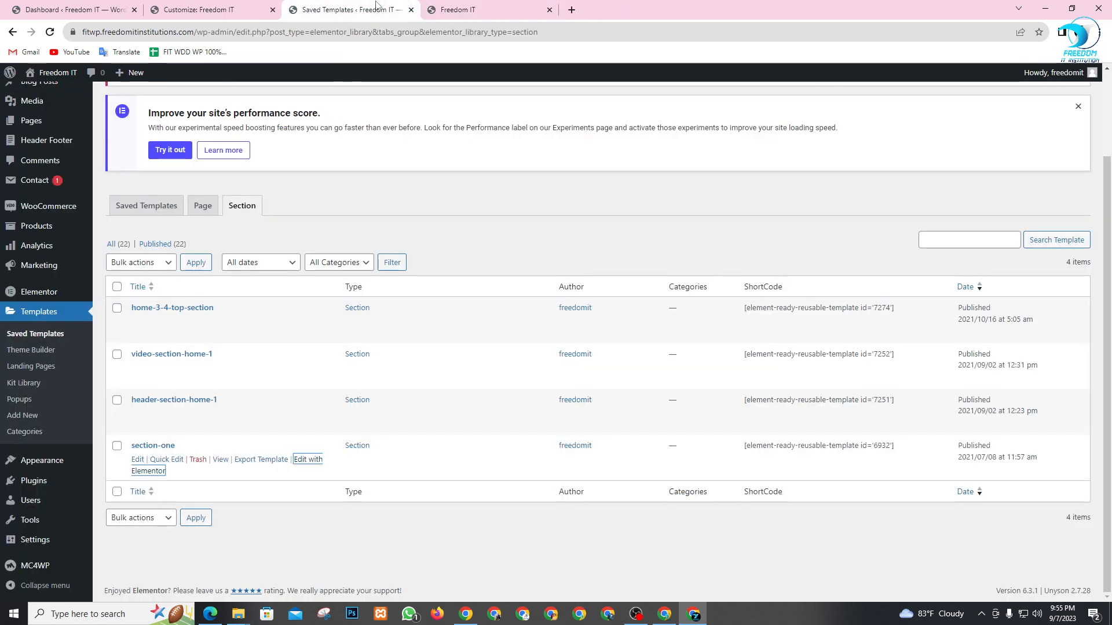
- List the saved Page templates, preview the home 1 template in a separate browser tab, and close that preview
click(202, 207)
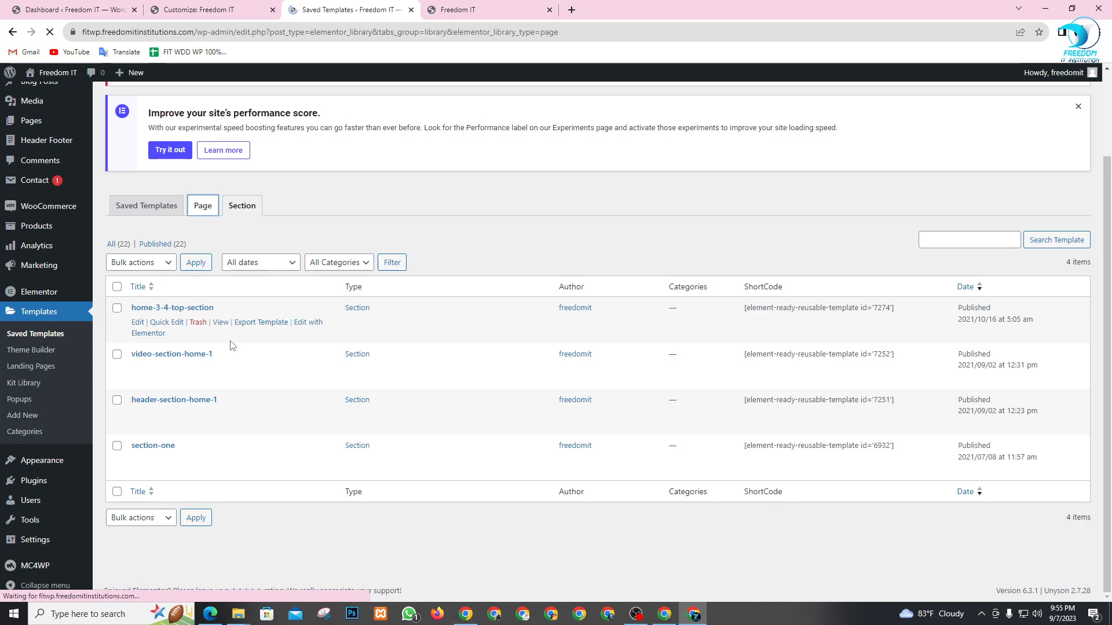
scroll(214, 438, down, 5)
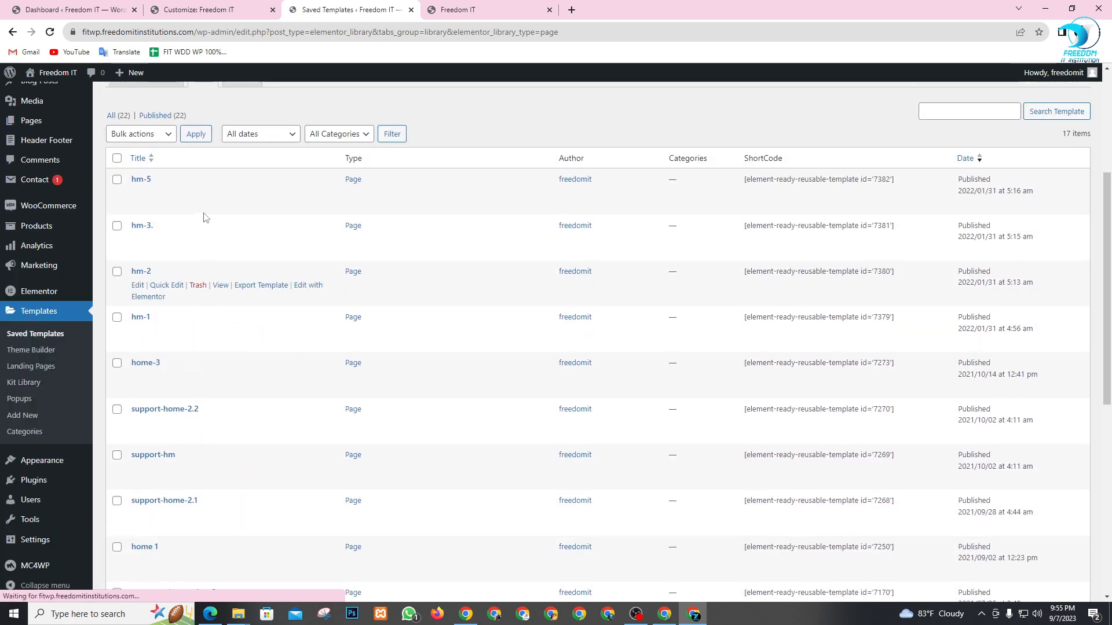
scroll(213, 249, down, 2)
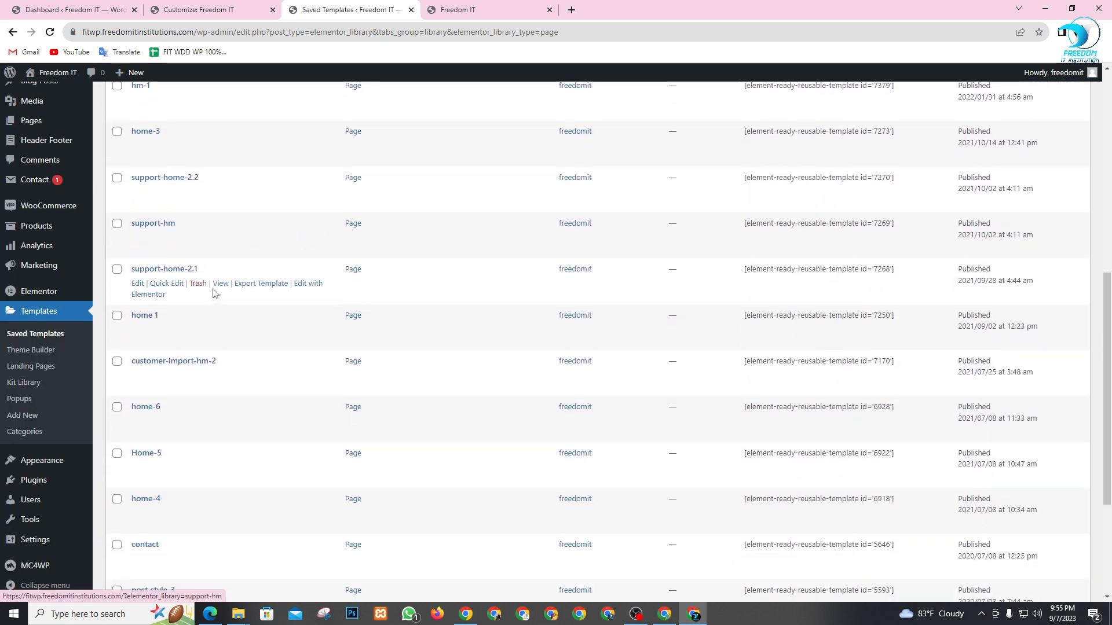
scroll(214, 294, down, 2)
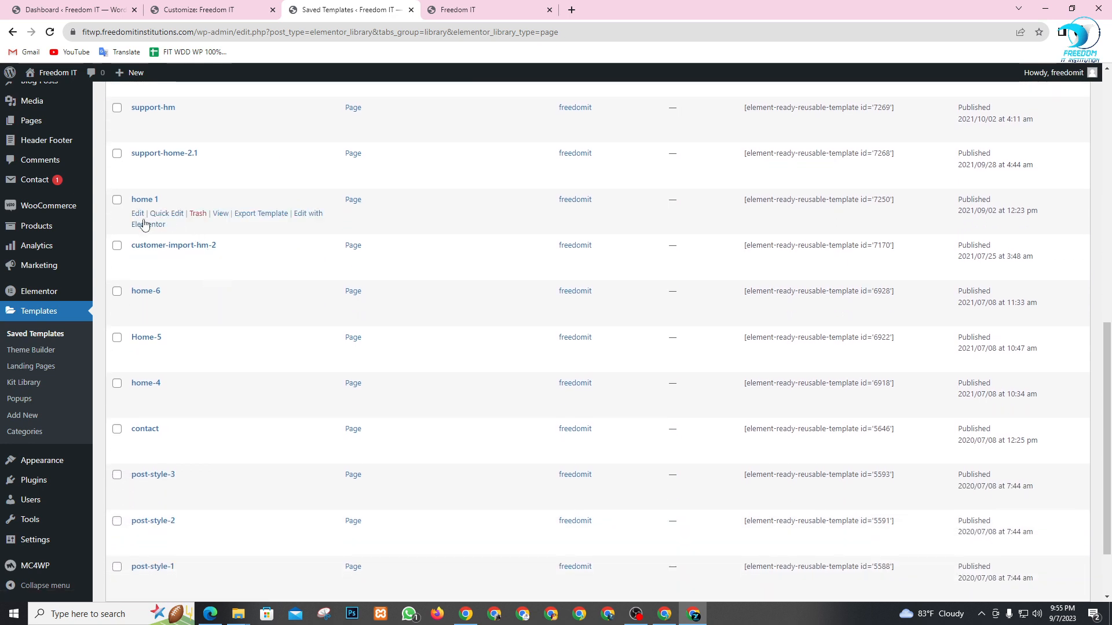
right_click(223, 216)
click(255, 225)
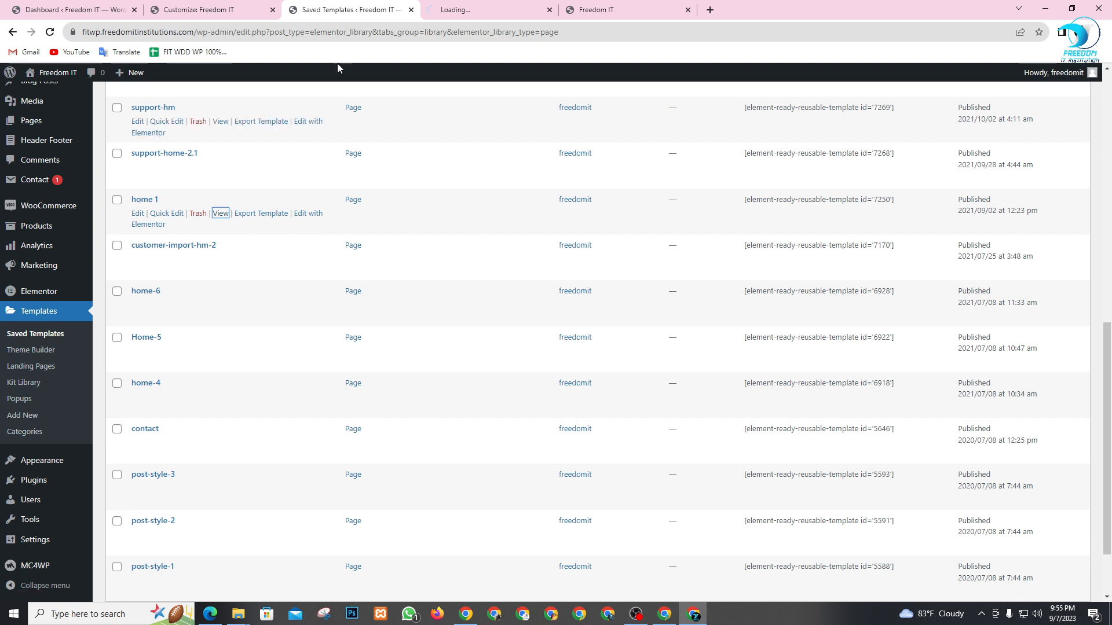
click(486, 5)
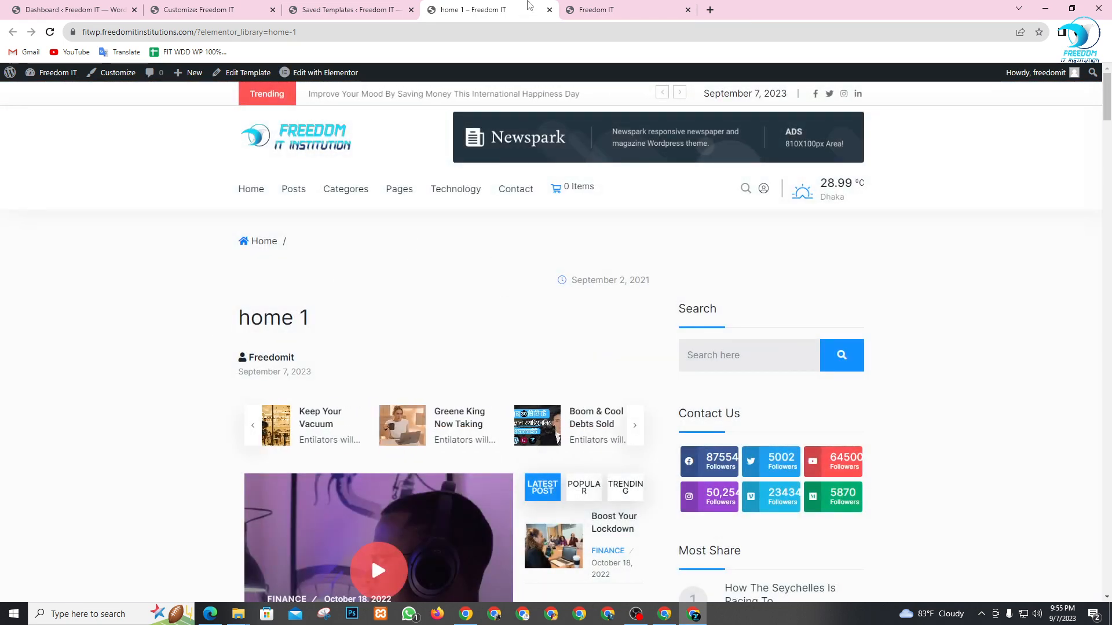
click(549, 9)
- Examine the full list of saved Page templates along with its bulk action and category filter options
scroll(224, 307, down, 3)
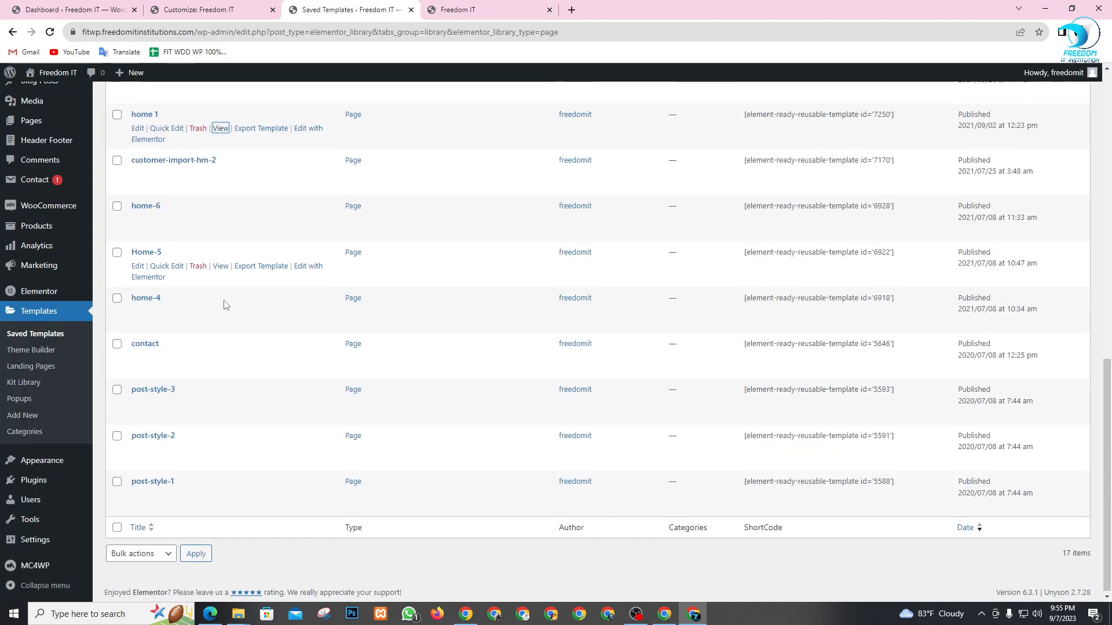
scroll(204, 483, up, 4)
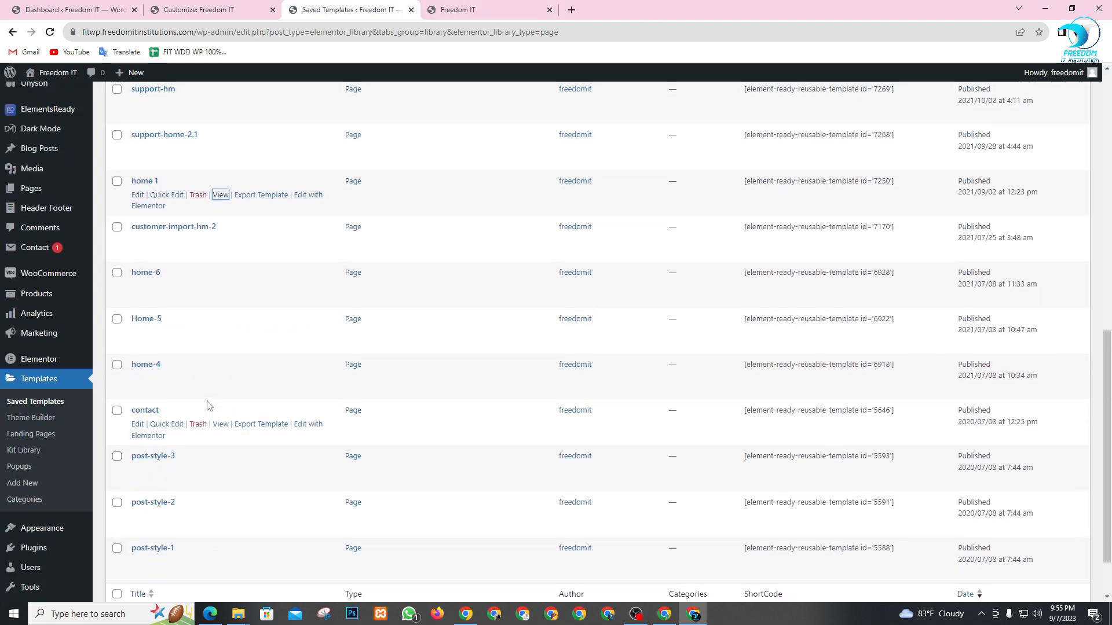
scroll(219, 285, up, 6)
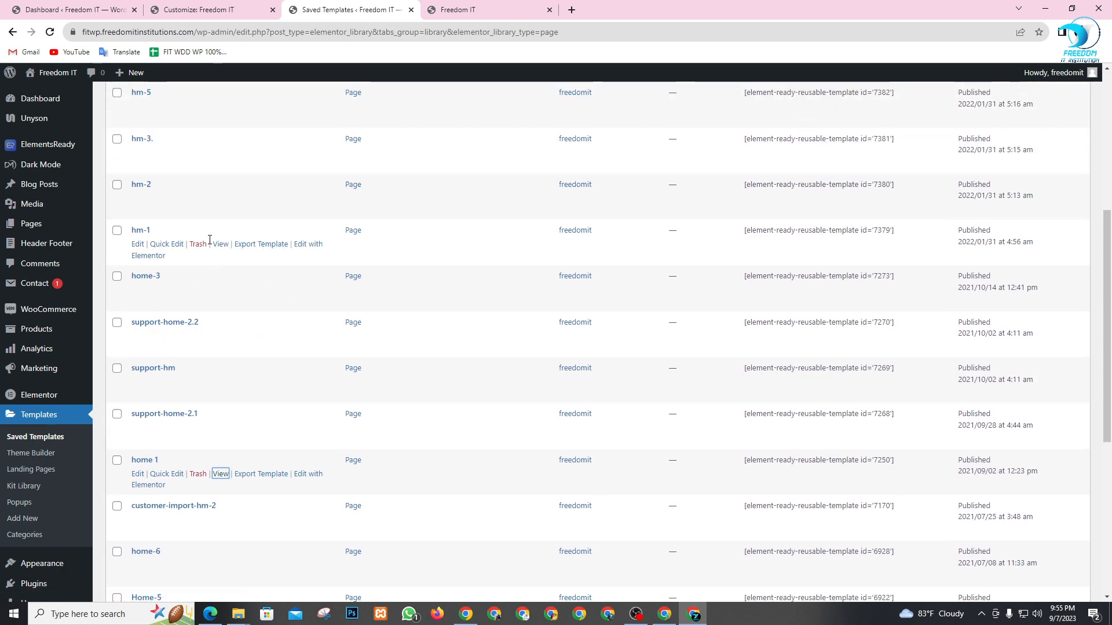
scroll(209, 356, down, 4)
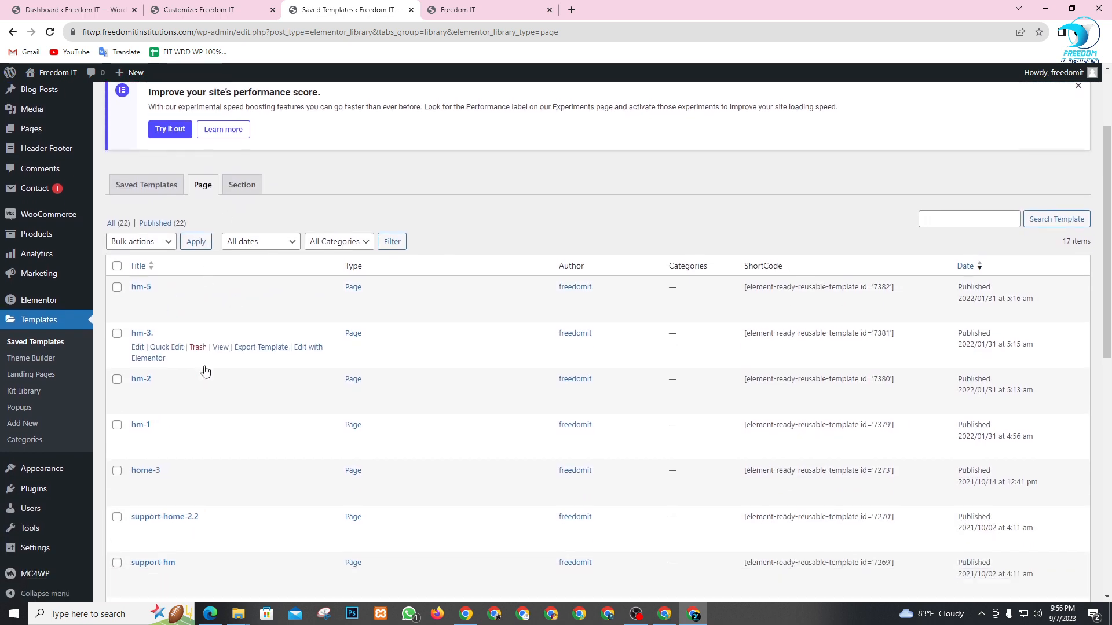
scroll(214, 351, down, 5)
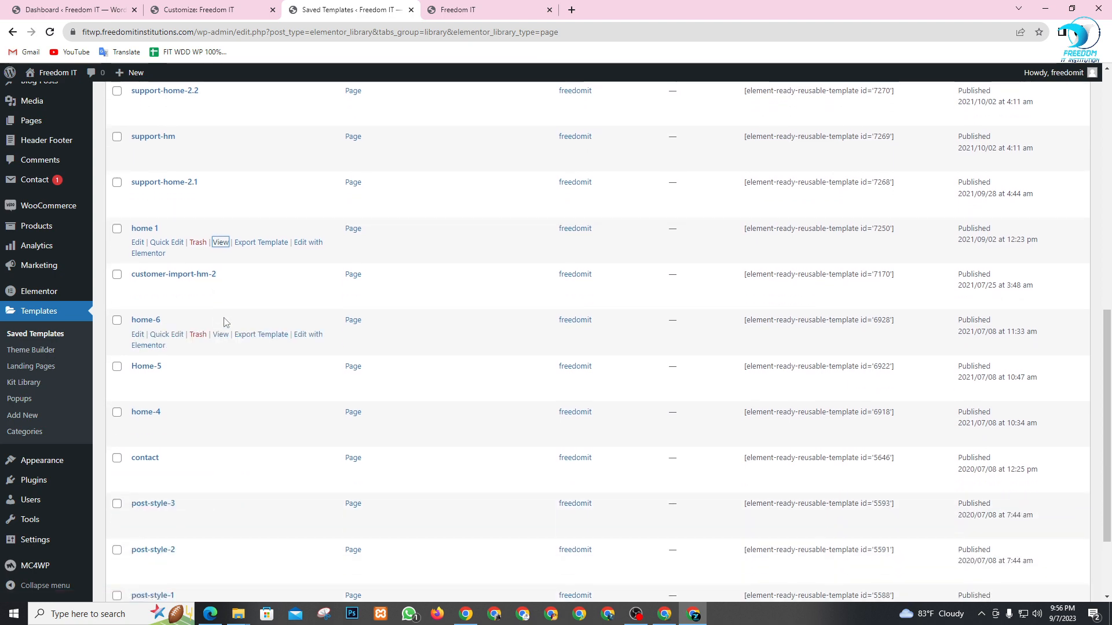
scroll(221, 347, down, 2)
scroll(264, 425, up, 15)
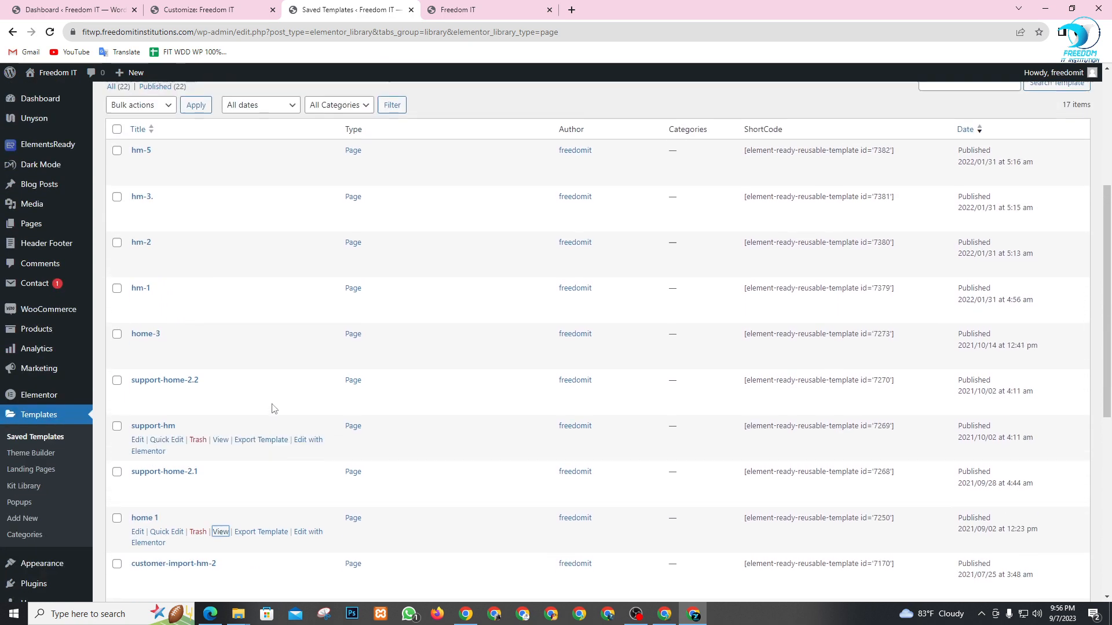
click(167, 365)
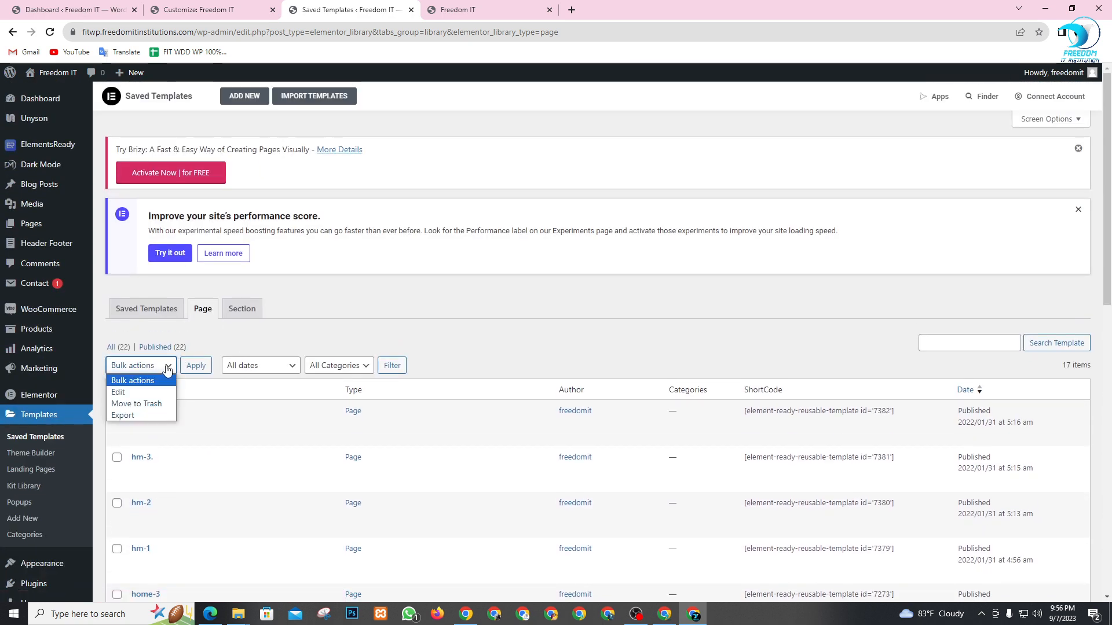
click(313, 347)
click(363, 367)
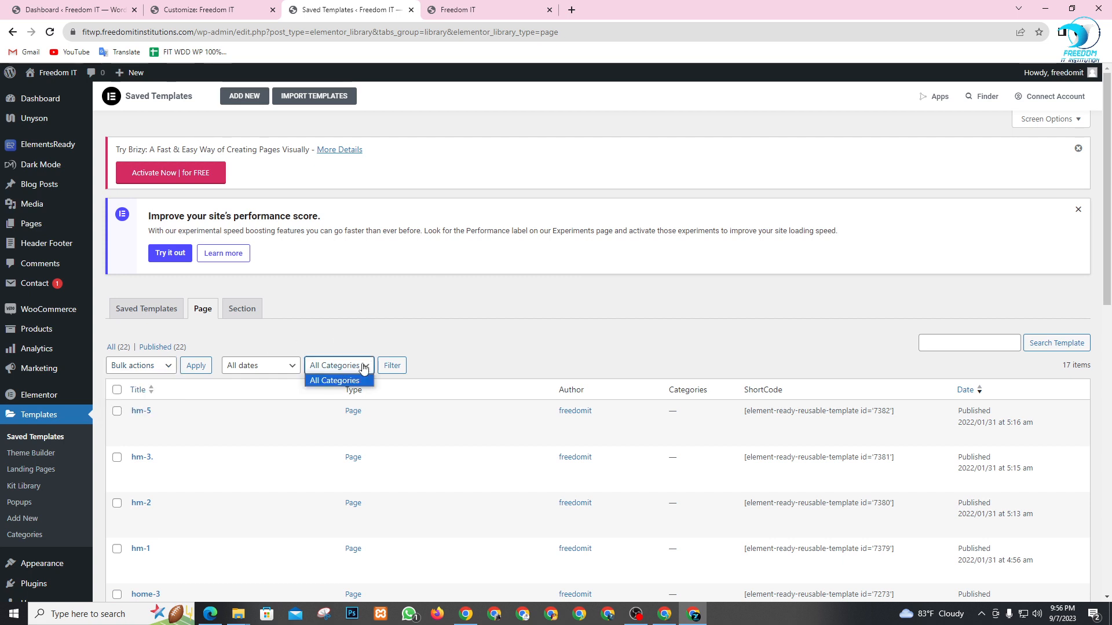
click(447, 350)
- Return to the saved Section templates and look over the list
click(243, 313)
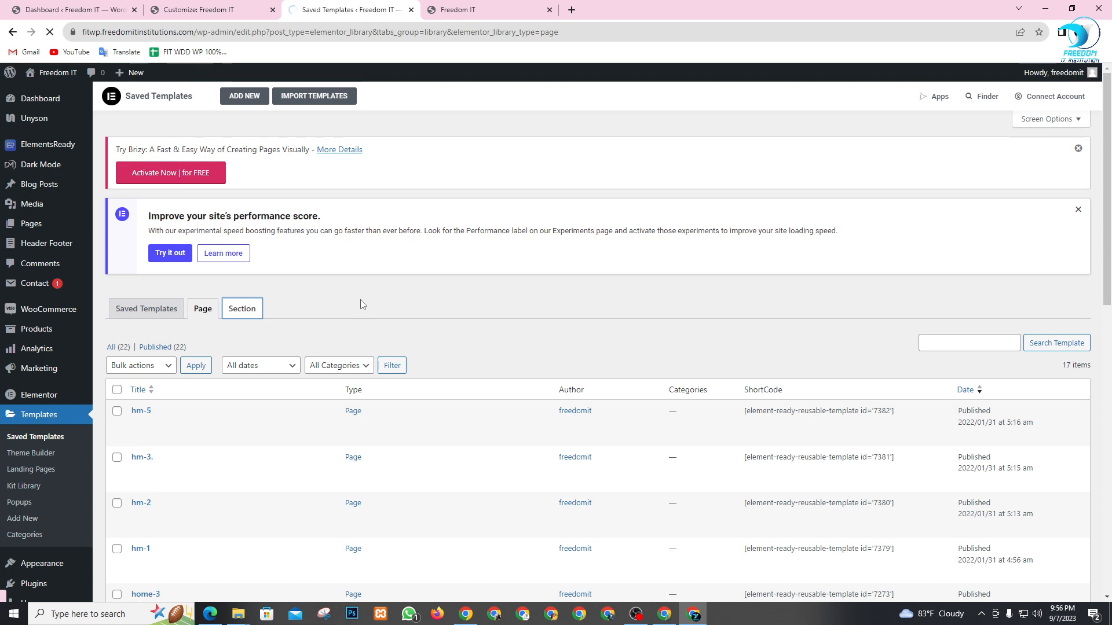
scroll(363, 302, down, 2)
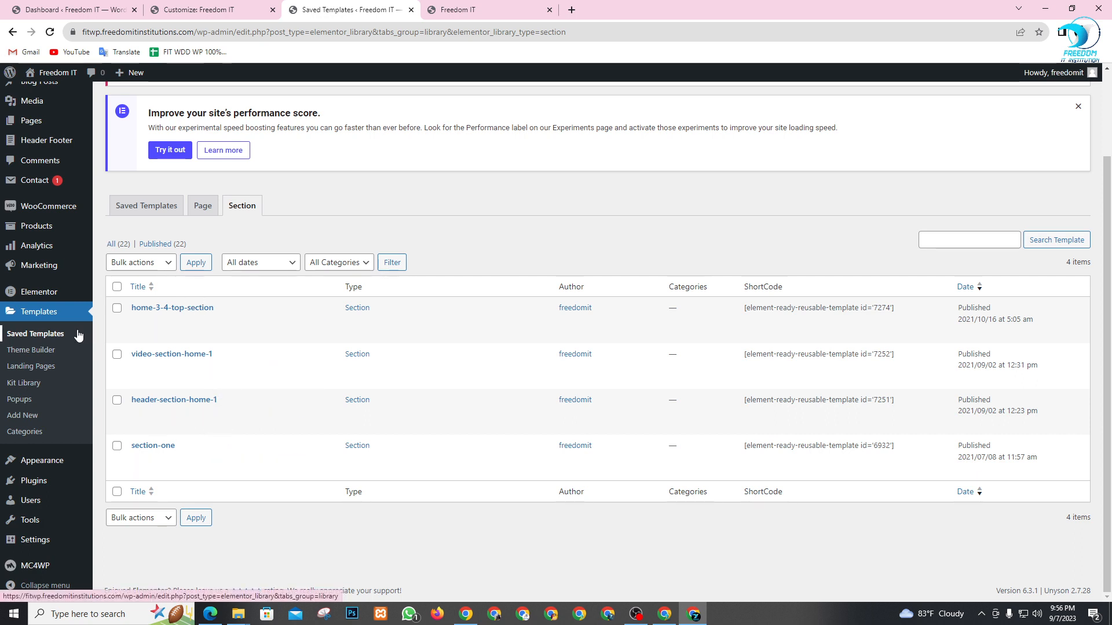
scroll(52, 267, up, 3)
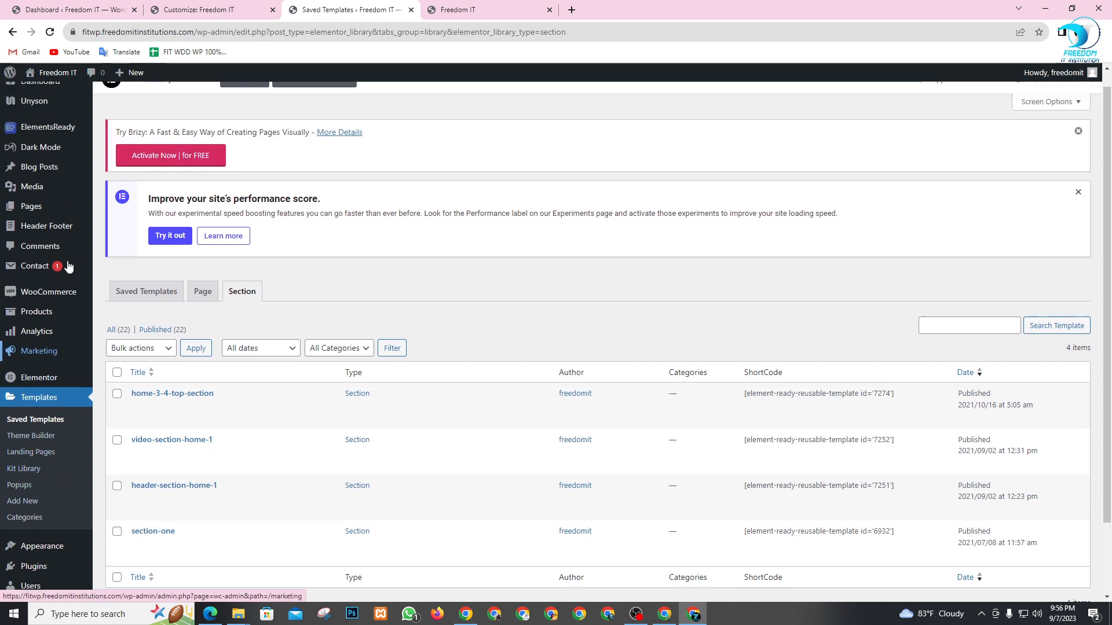
- Open the site's Header Footer list and check which header and footer templates it contains
mouse_move(48, 250)
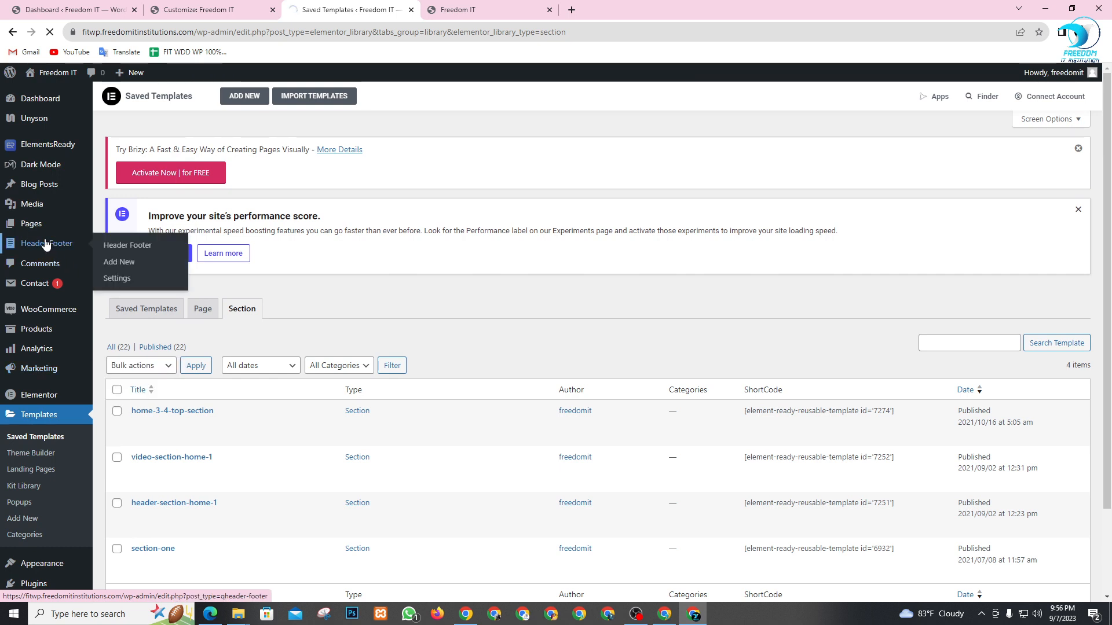
click(58, 242)
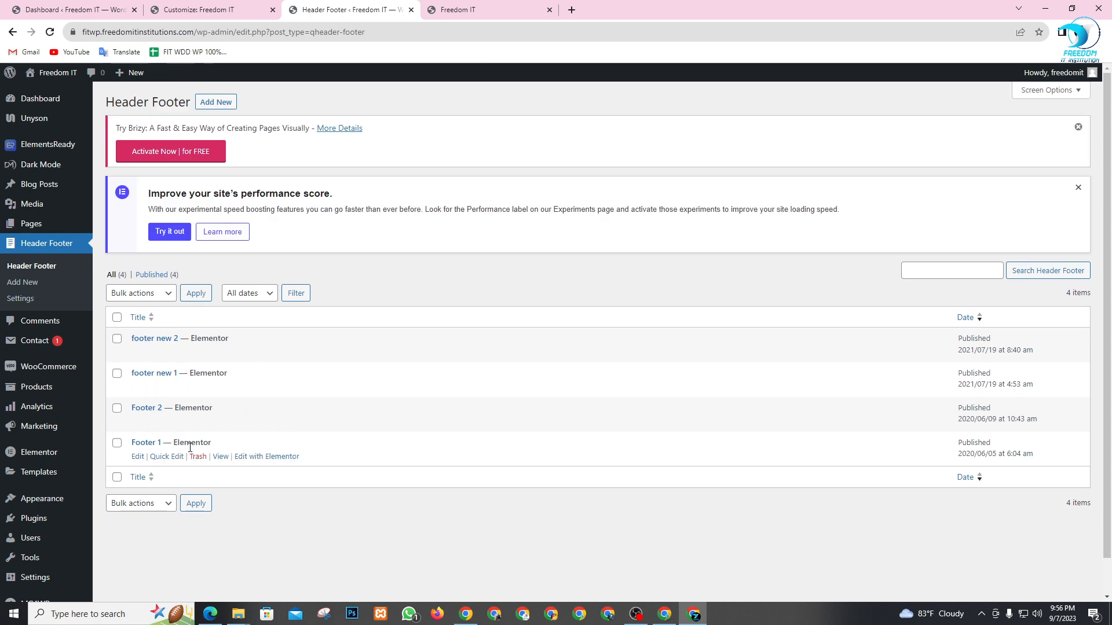
scroll(69, 359, down, 1)
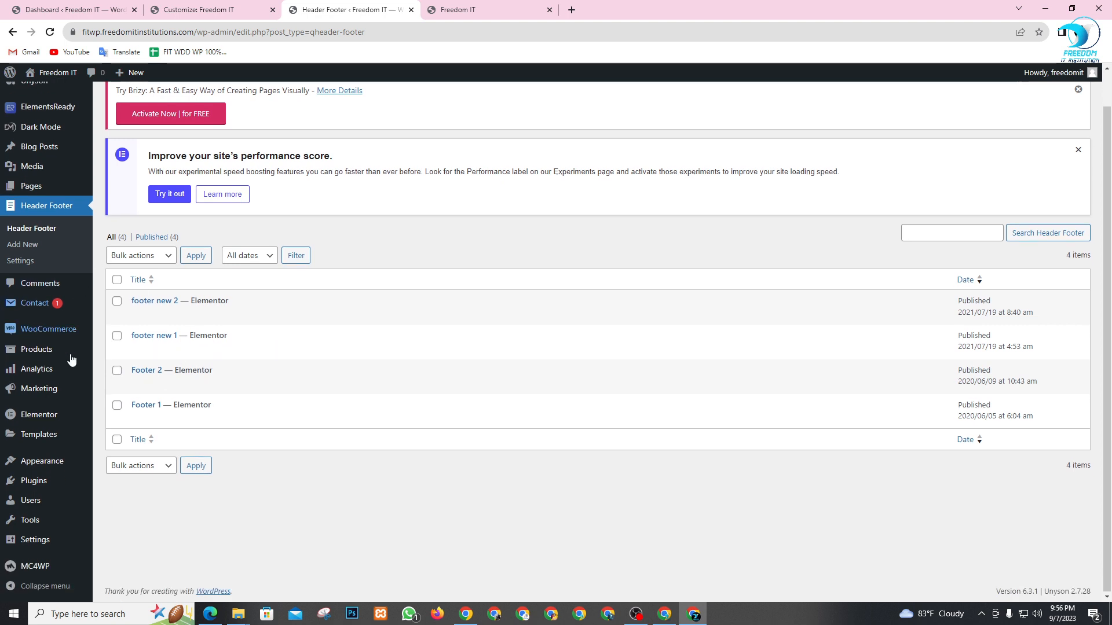
mouse_move(51, 553)
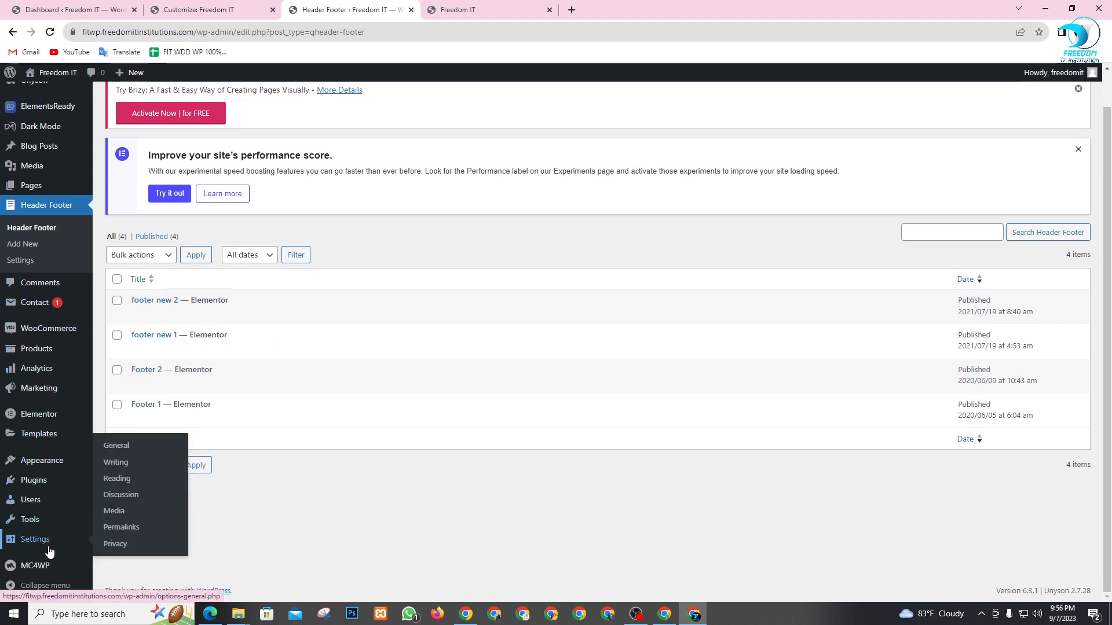
mouse_move(40, 528)
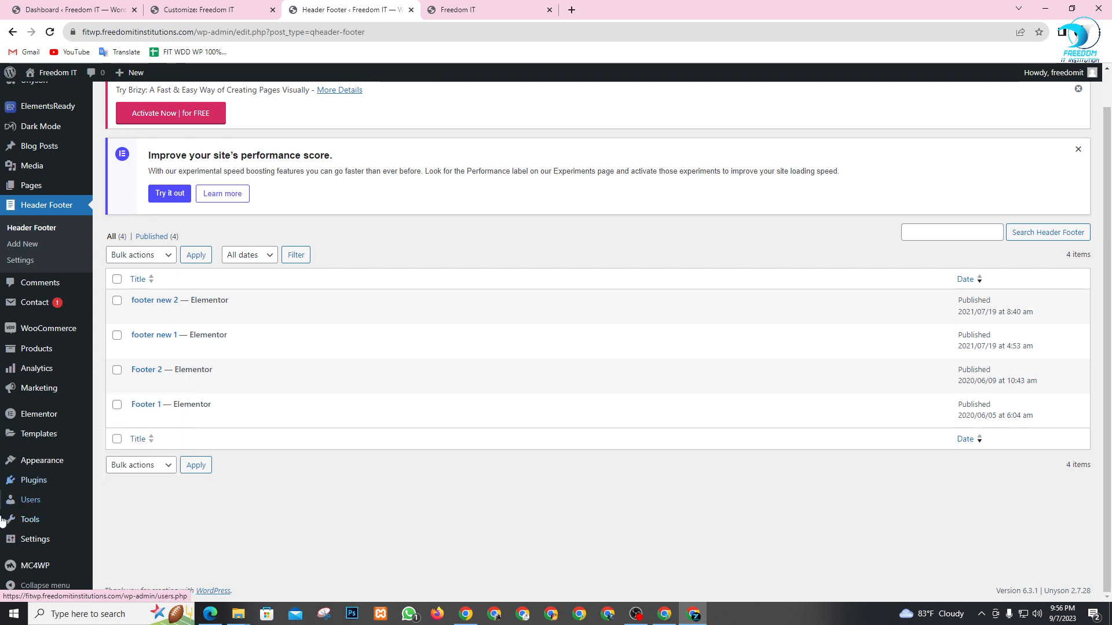
mouse_move(32, 460)
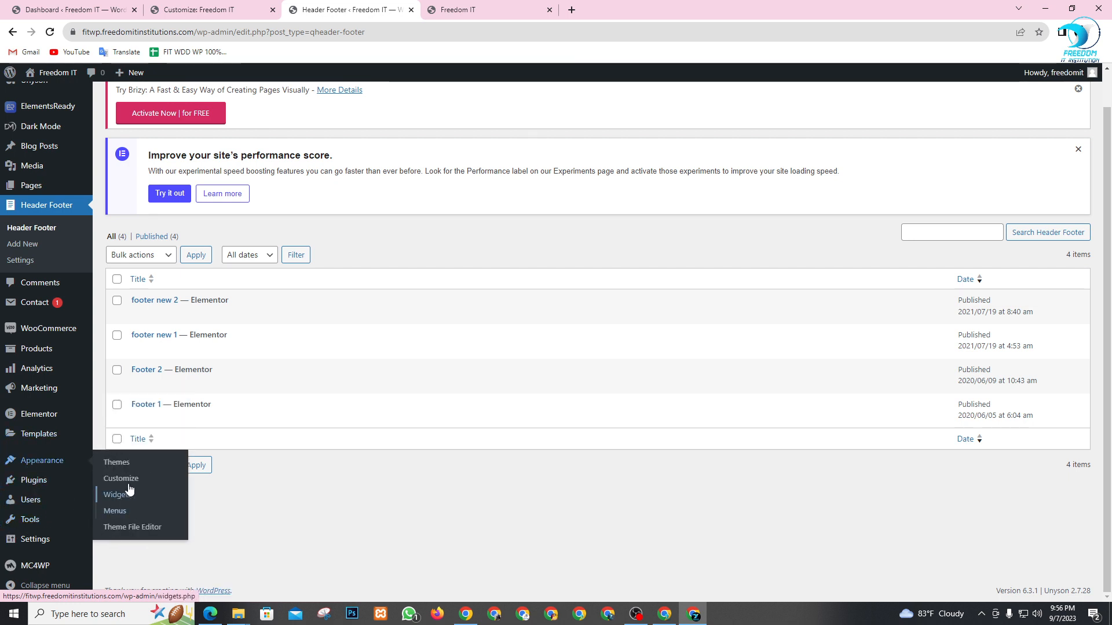
mouse_move(40, 439)
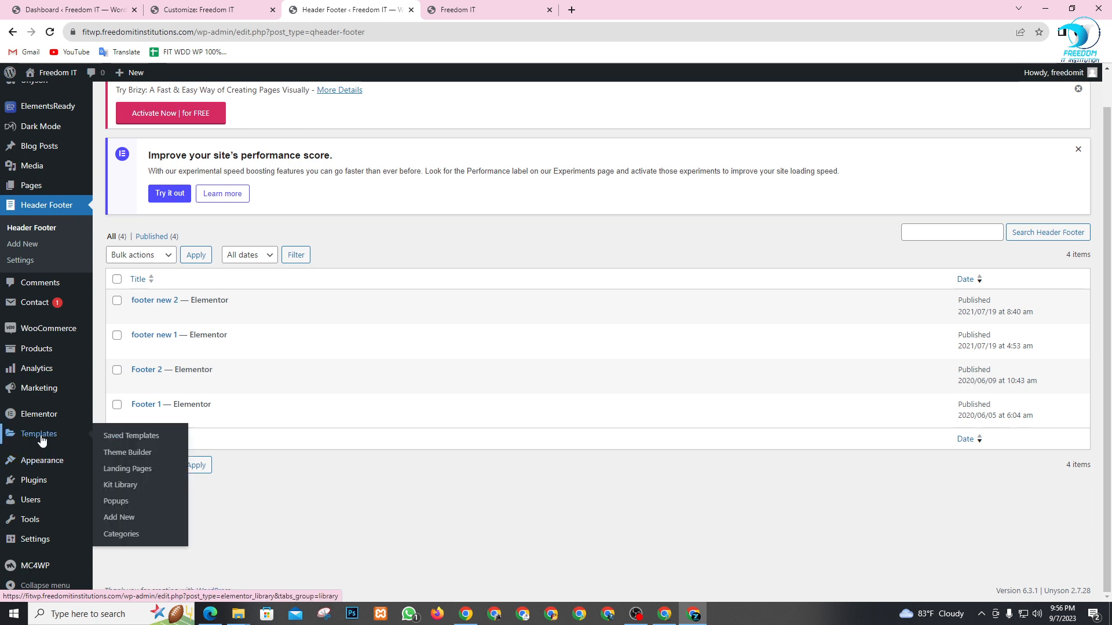
mouse_move(40, 418)
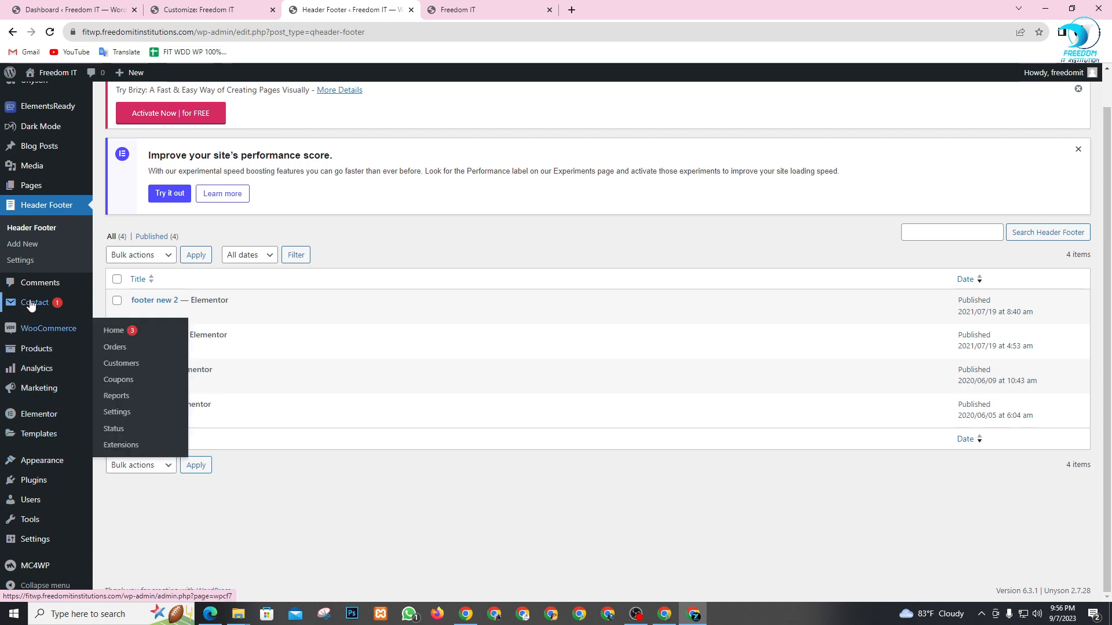
scroll(32, 307, up, 1)
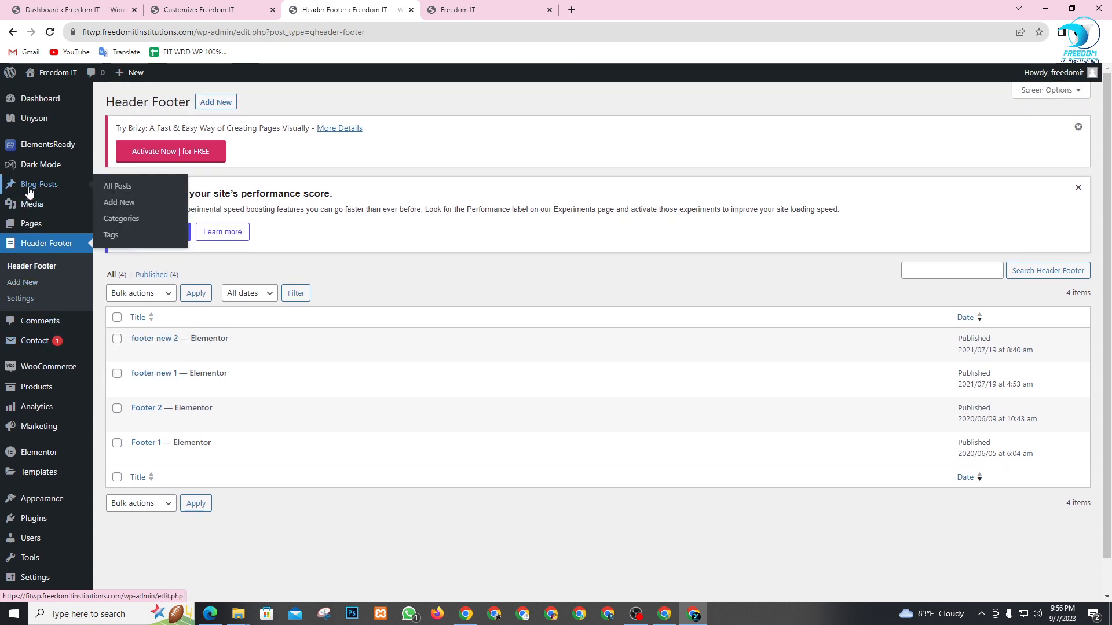
mouse_move(35, 172)
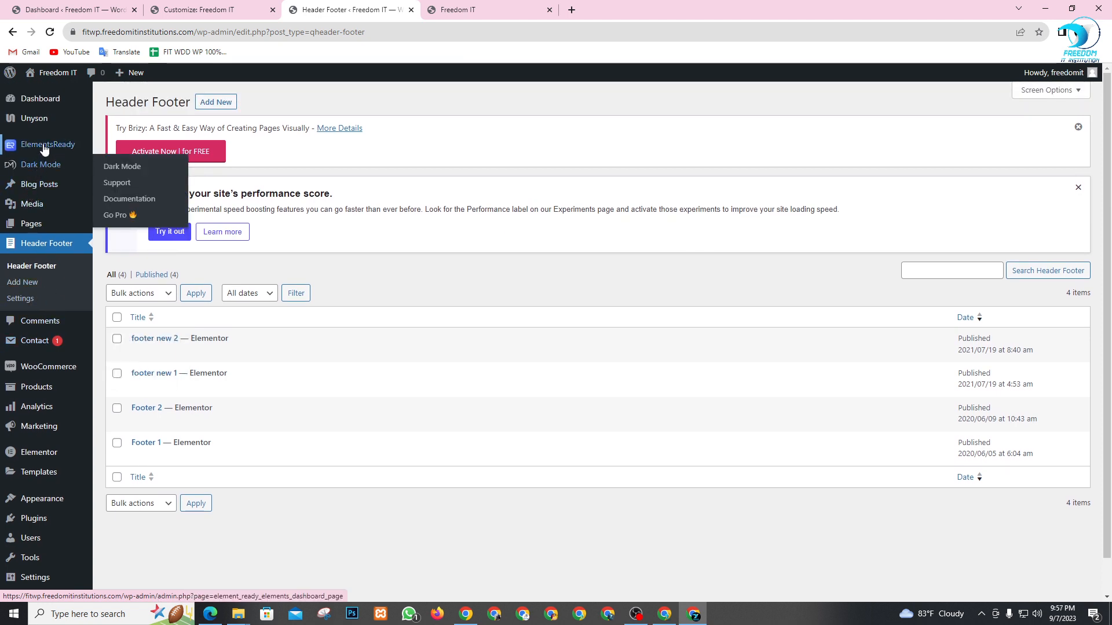
- Open the ElementsReady plugin dashboard and look through its general information page
mouse_move(40, 149)
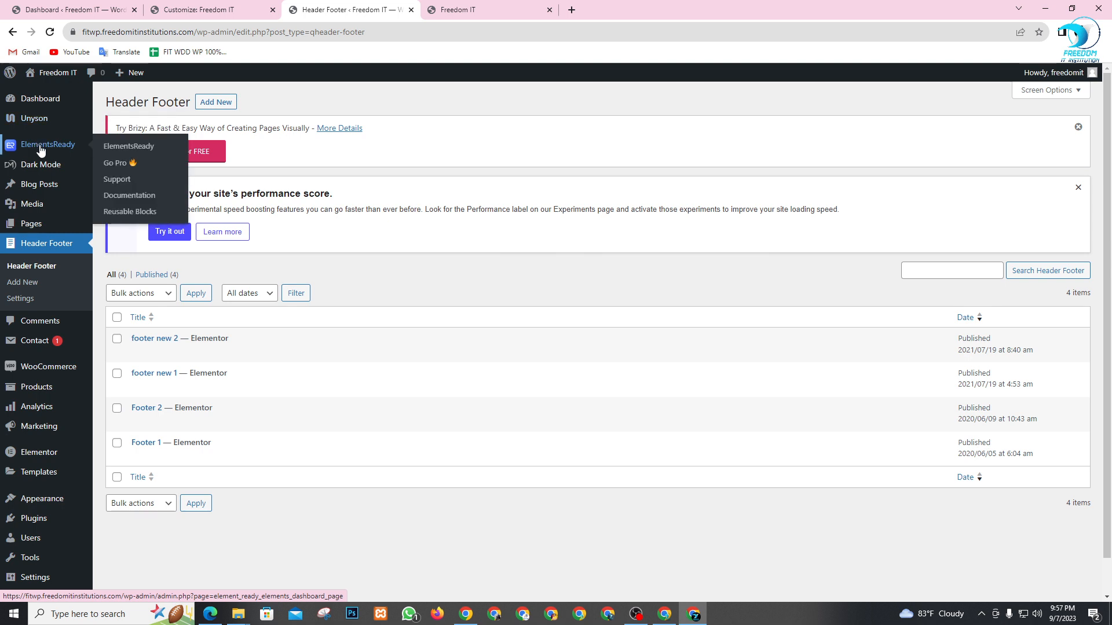
click(120, 150)
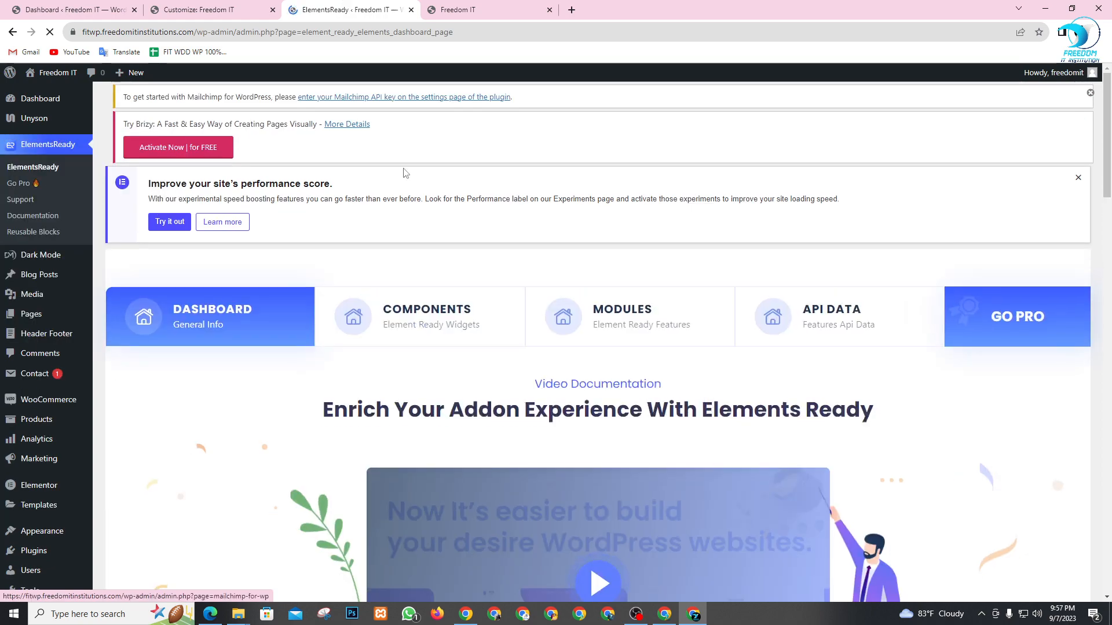
scroll(538, 357, down, 2)
scroll(538, 357, down, 20)
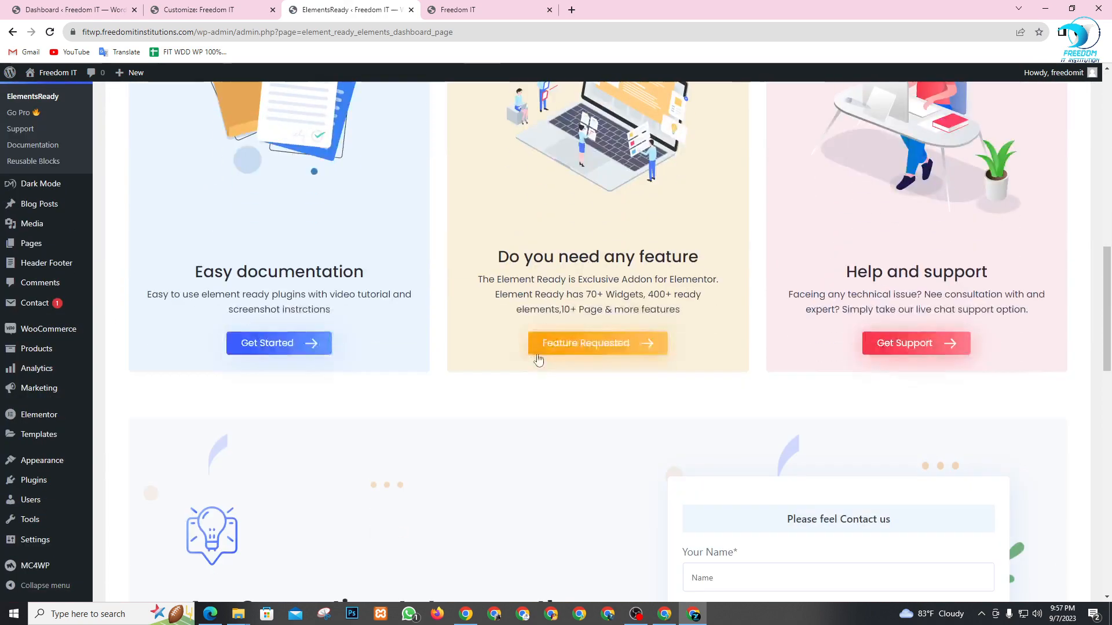
- Look through the remaining sections of the ElementsReady general information page
scroll(541, 358, up, 3)
scroll(550, 354, down, 8)
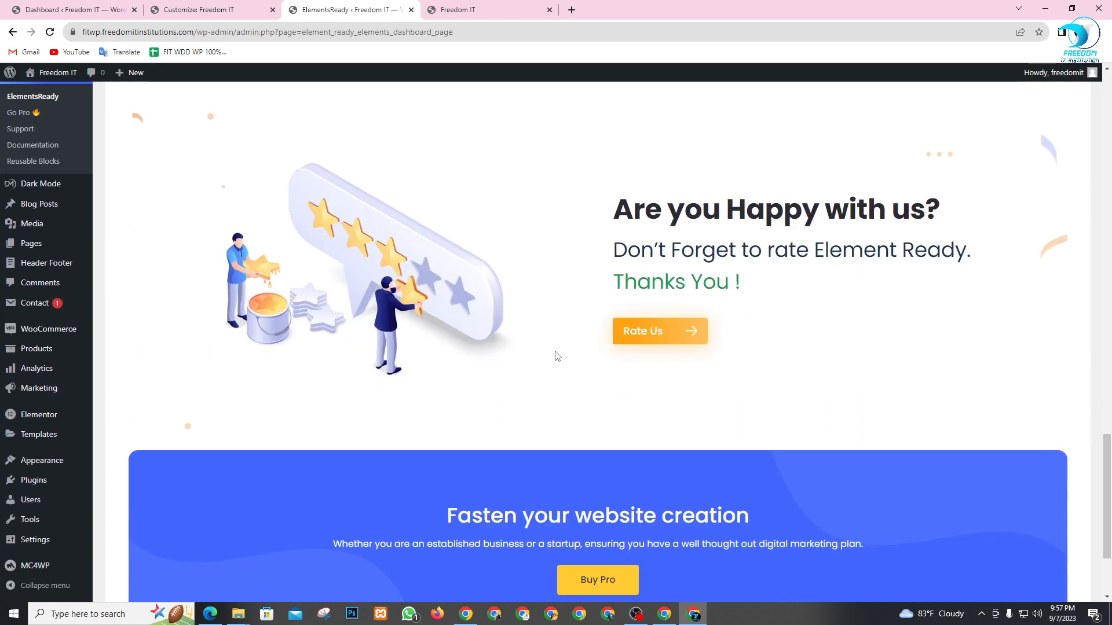
scroll(557, 351, up, 3)
scroll(559, 357, up, 20)
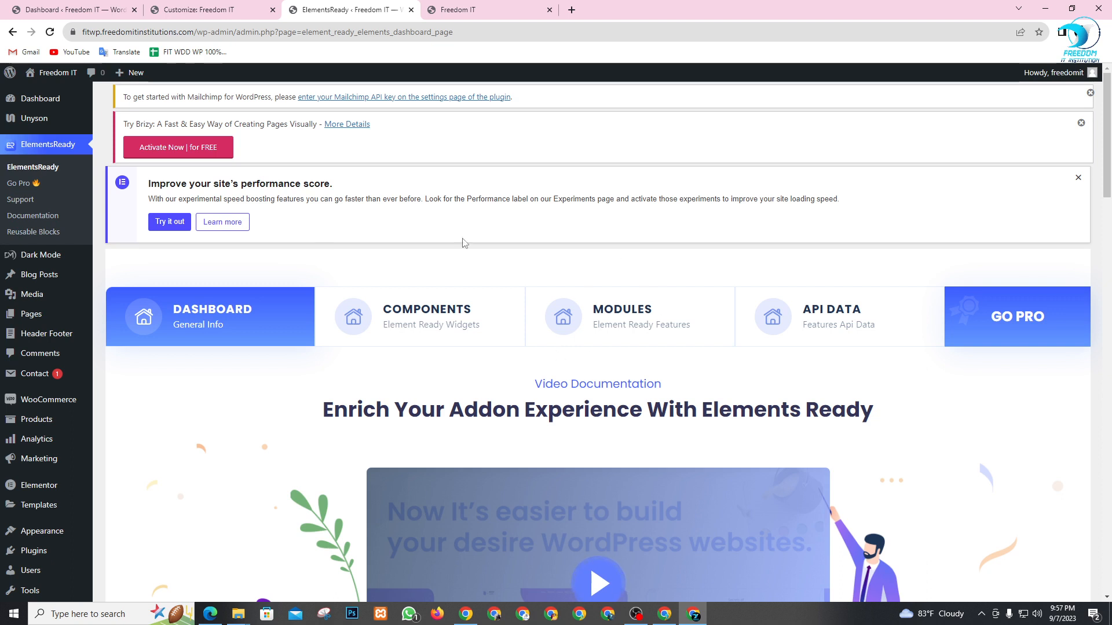
- Open the WordPress admin dashboard home and look over all of its widgets
click(41, 100)
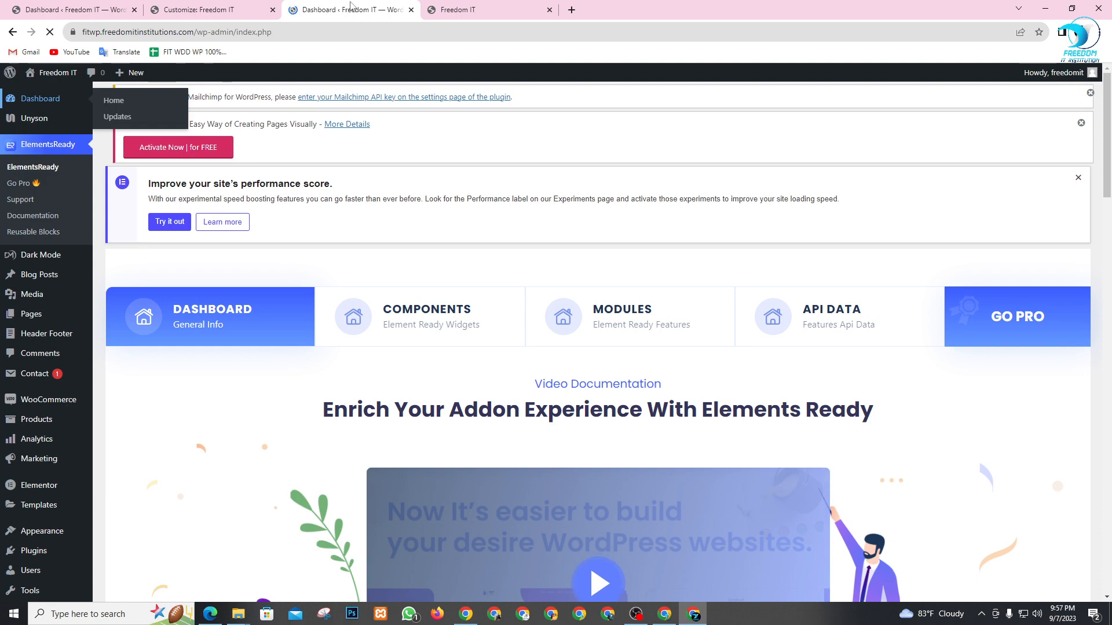
scroll(494, 304, down, 6)
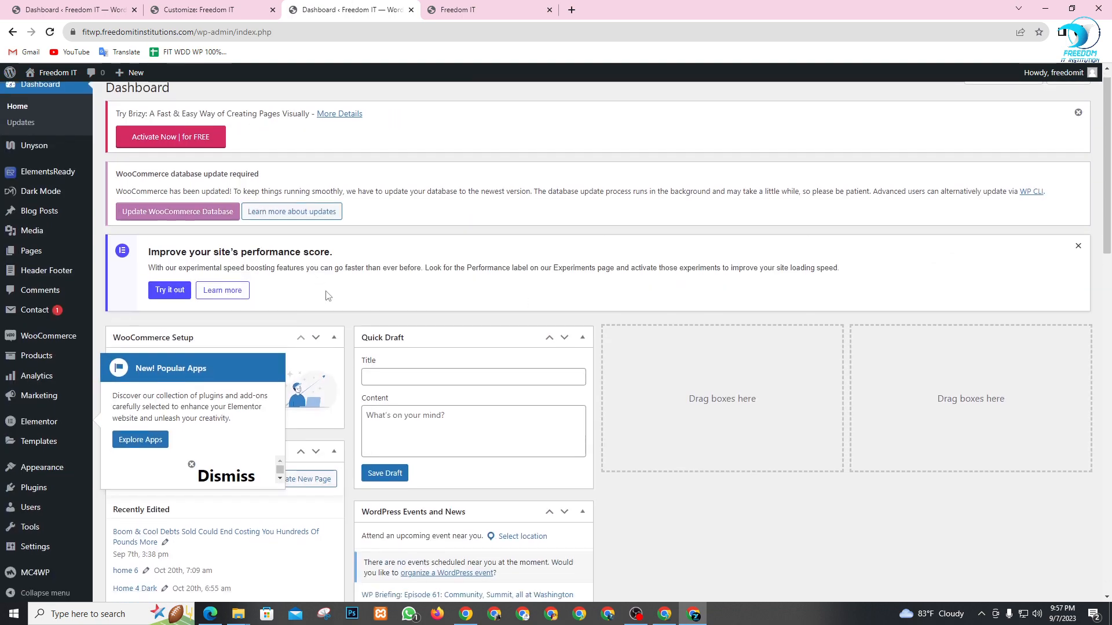
scroll(538, 345, down, 10)
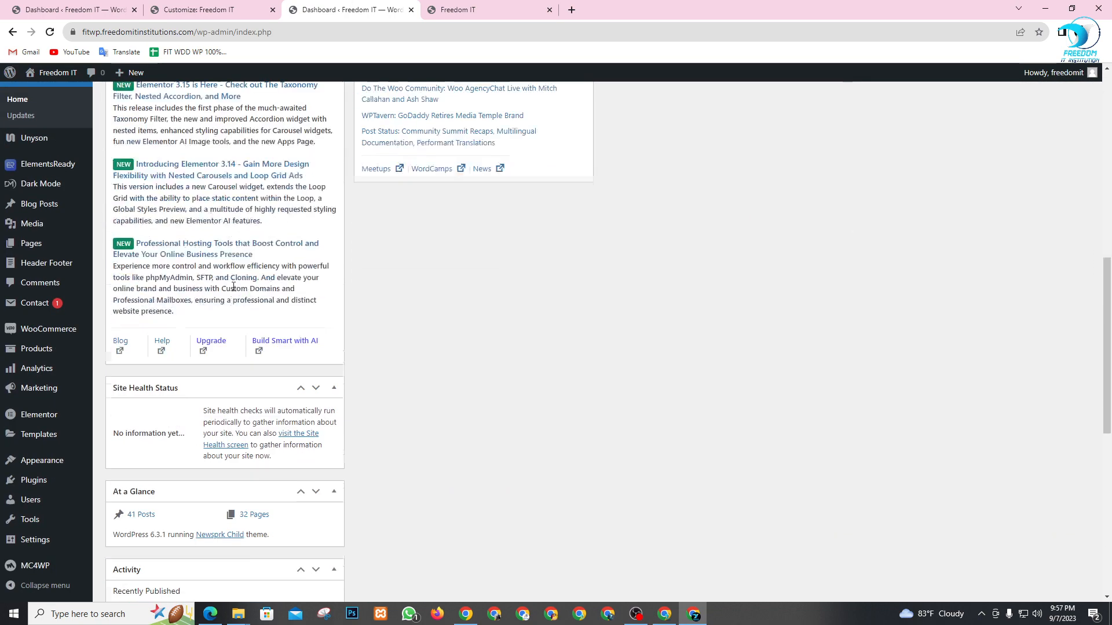
scroll(29, 347, down, 2)
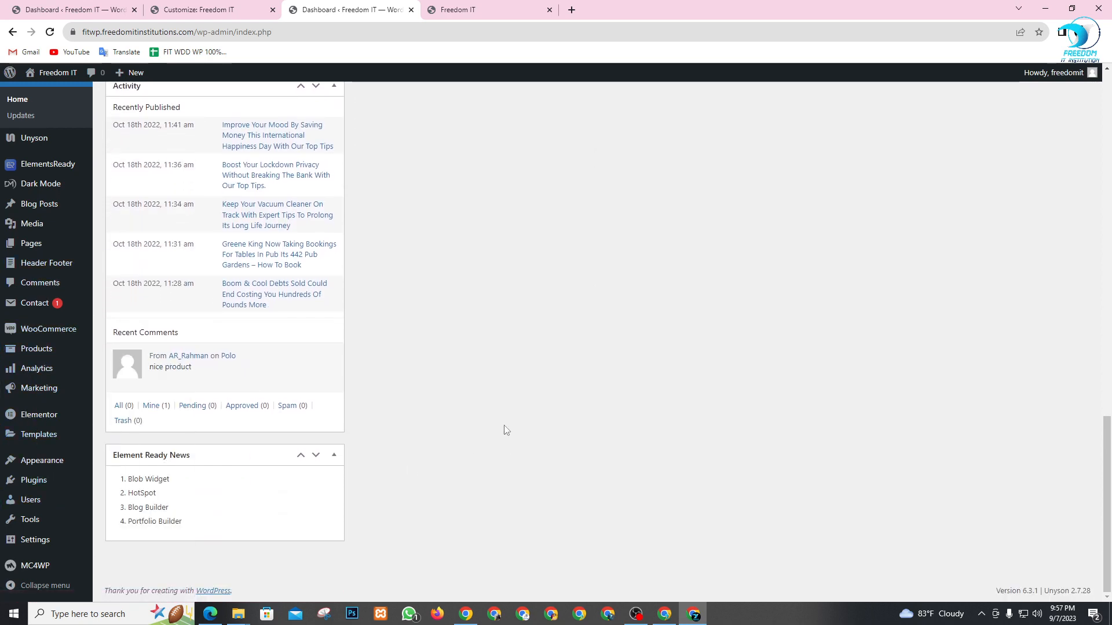
- Switch to the Google Meet window, admit the waiting participant, close the Fiverr search results page, and return to WordPress
click(665, 614)
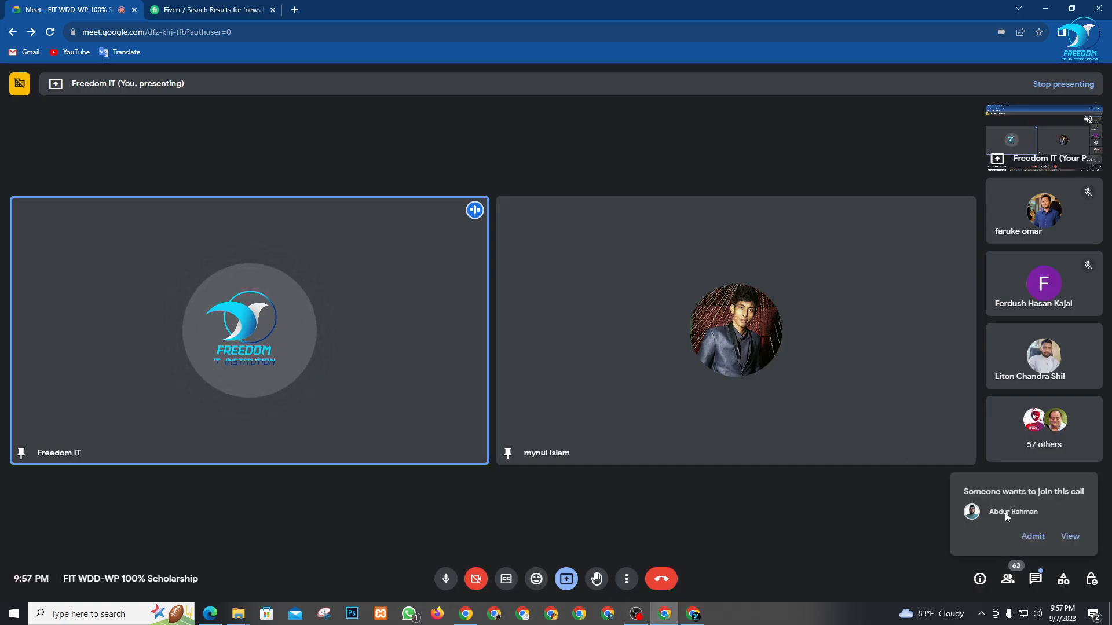
click(1033, 537)
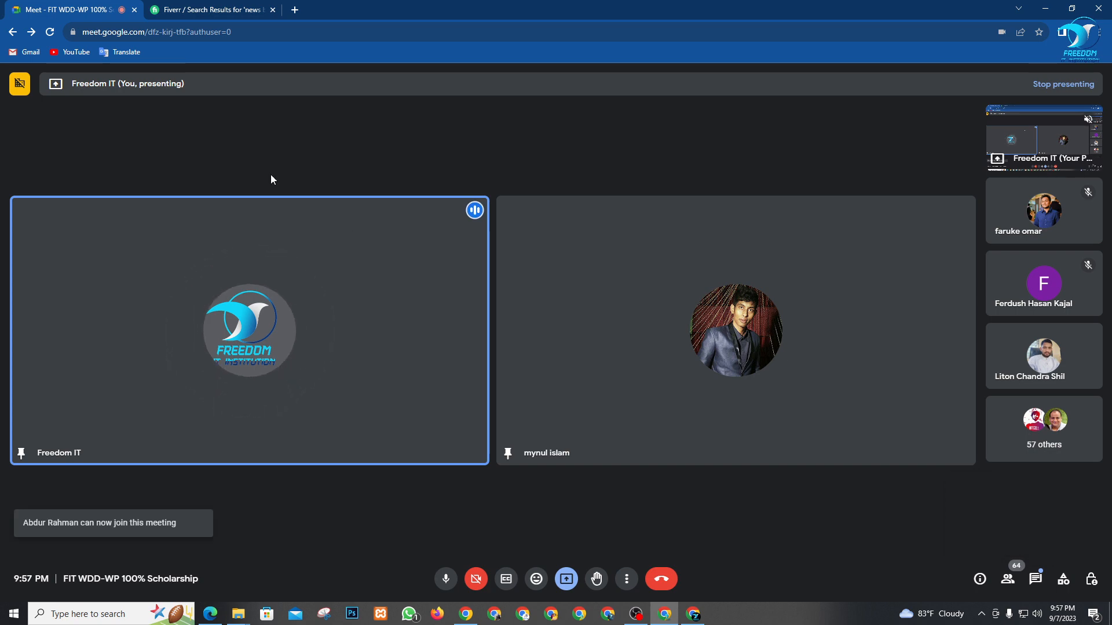
click(213, 8)
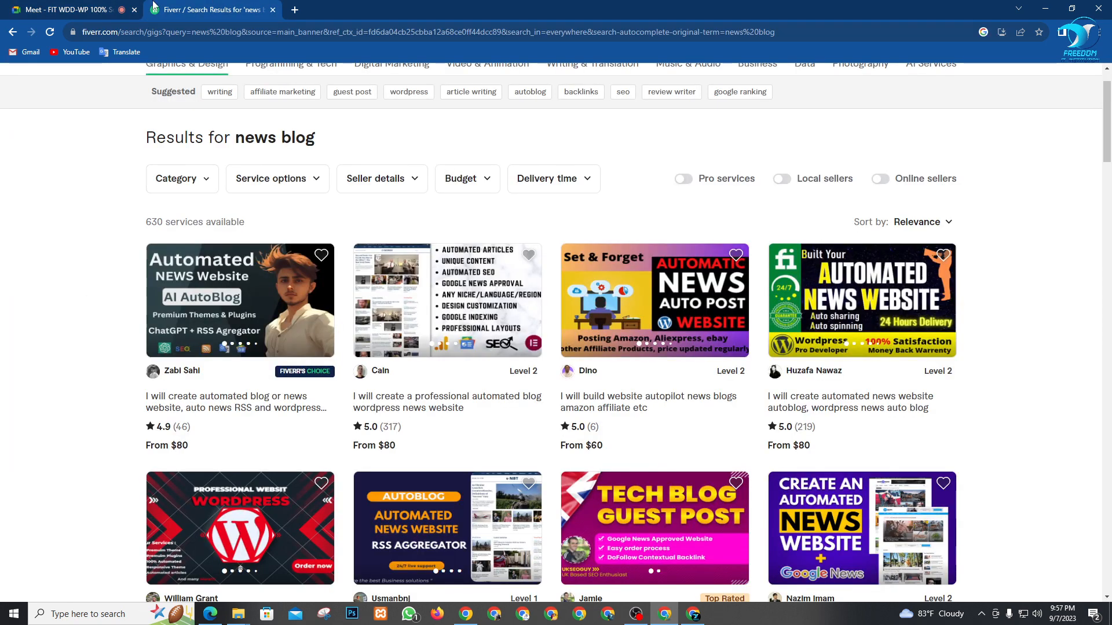
click(273, 10)
click(1046, 8)
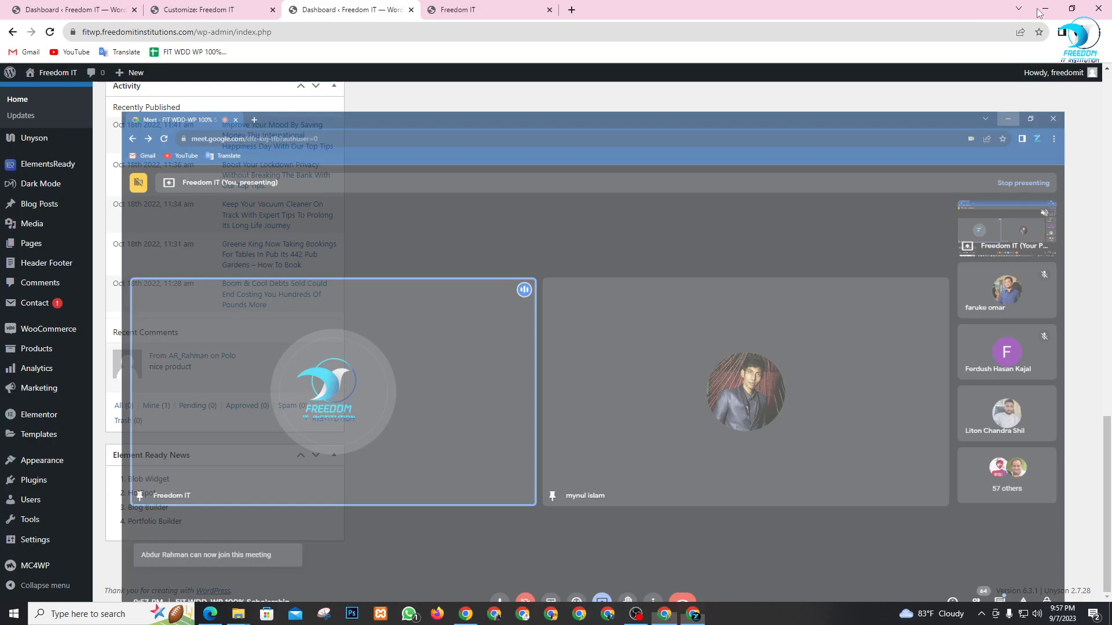
- Reload the live home page, open it for editing, and review the header styles in its page settings
click(463, 8)
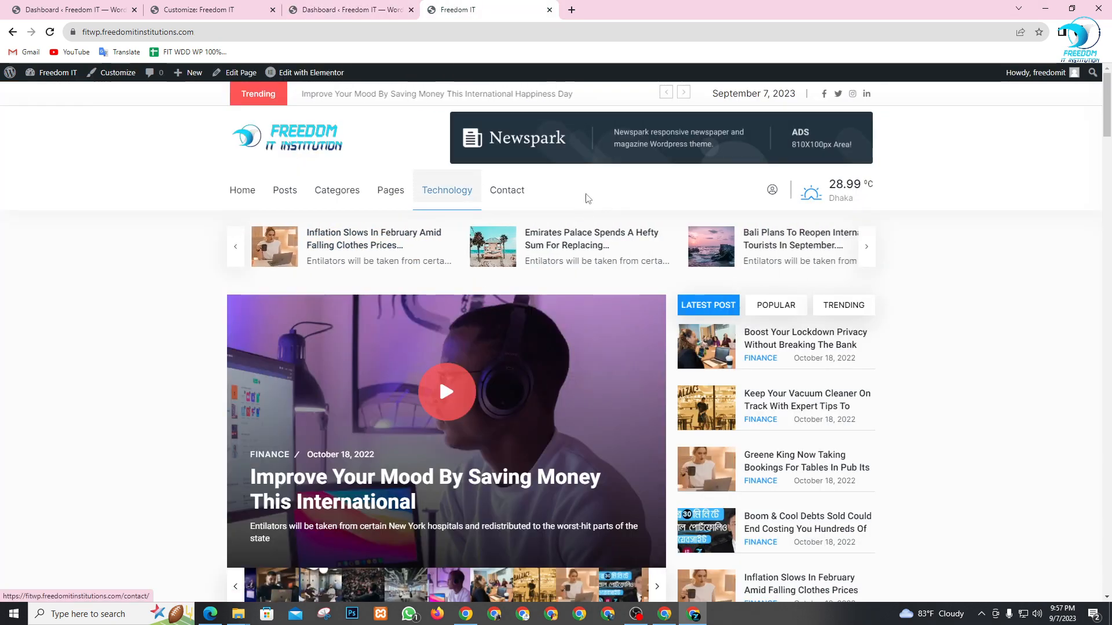
click(50, 32)
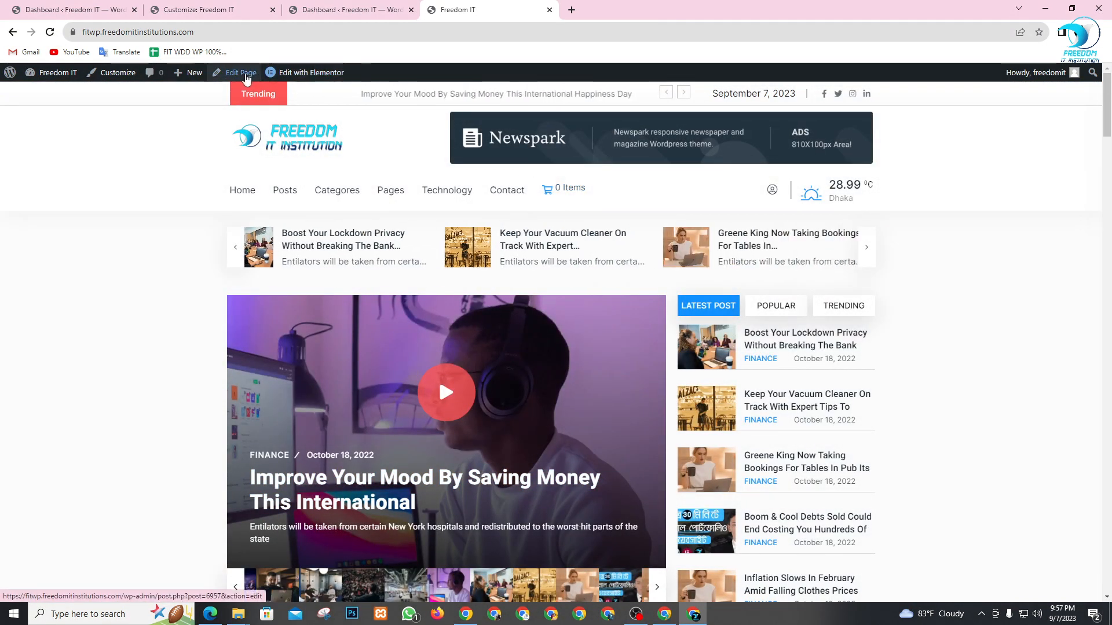
click(243, 77)
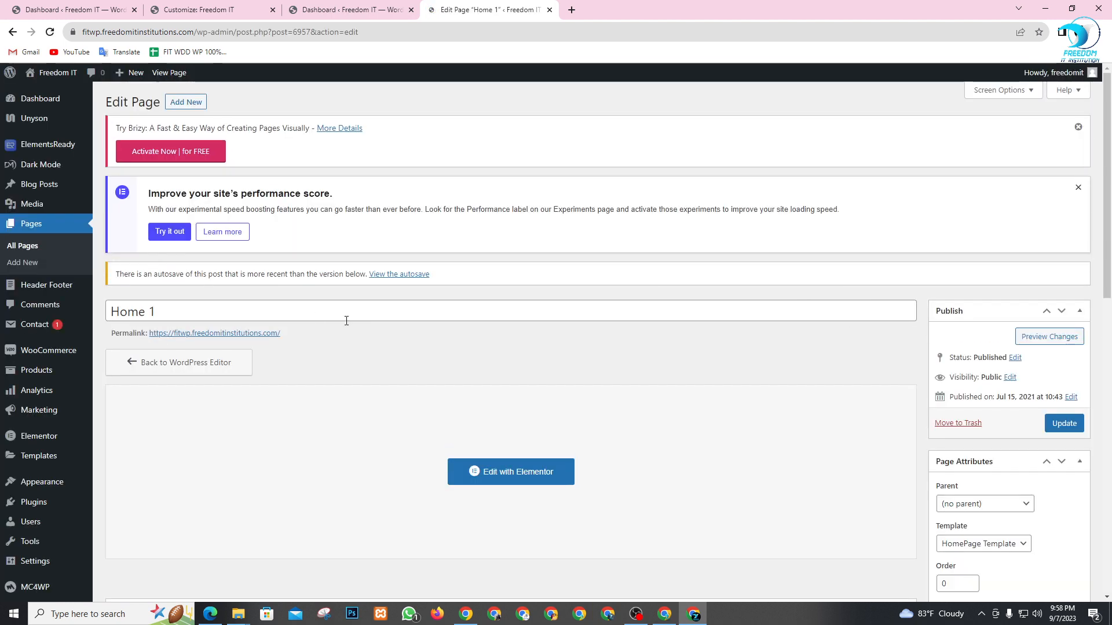
scroll(596, 313, down, 5)
scroll(535, 329, down, 5)
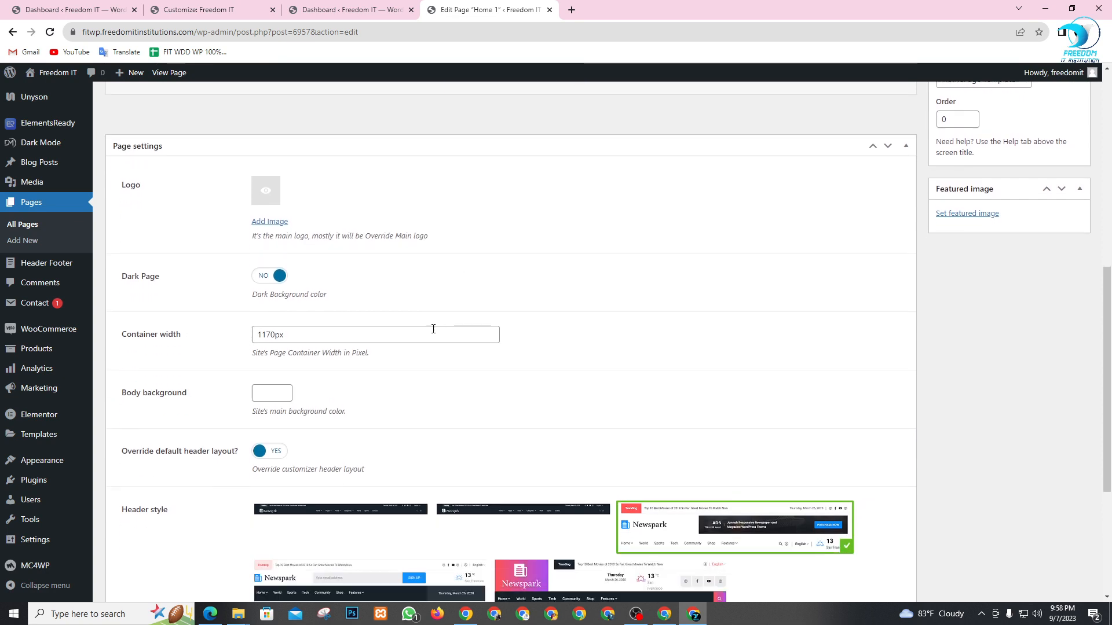
mouse_move(673, 364)
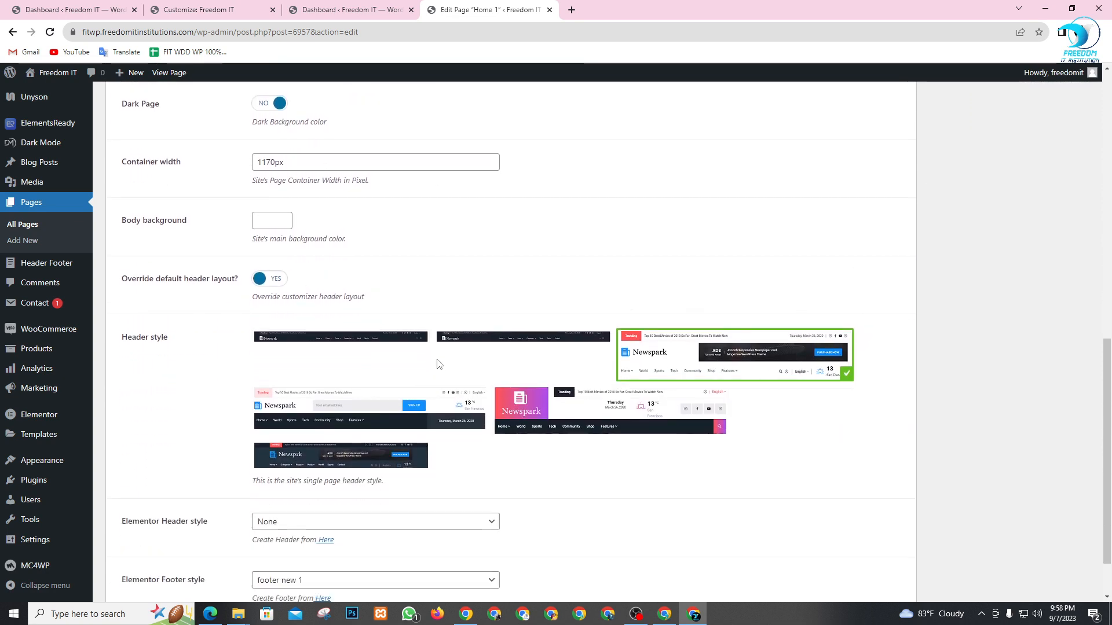
scroll(436, 362, down, 2)
mouse_move(405, 395)
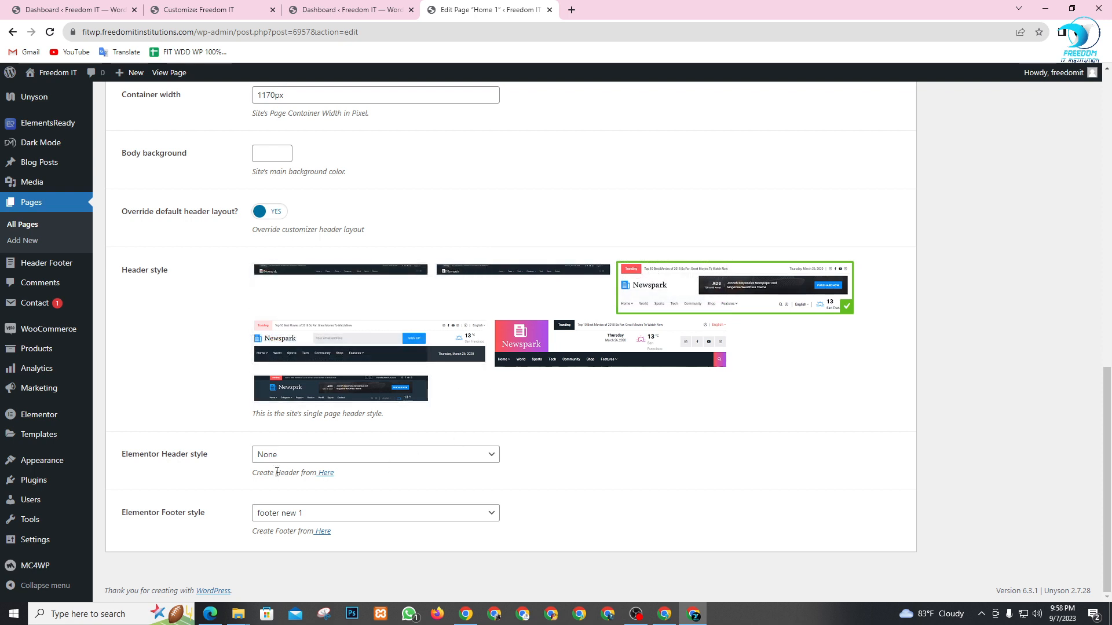
- Check which options the Elementor Header style setting of the Home 1 page offers, keeping None
click(322, 456)
click(323, 460)
click(312, 461)
click(568, 470)
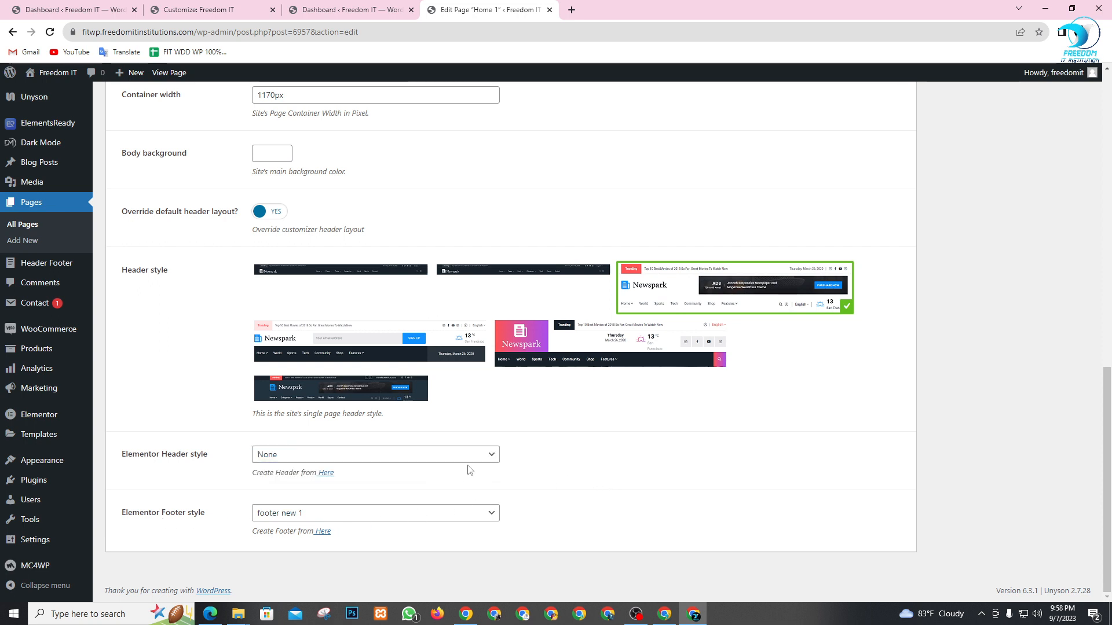
click(404, 457)
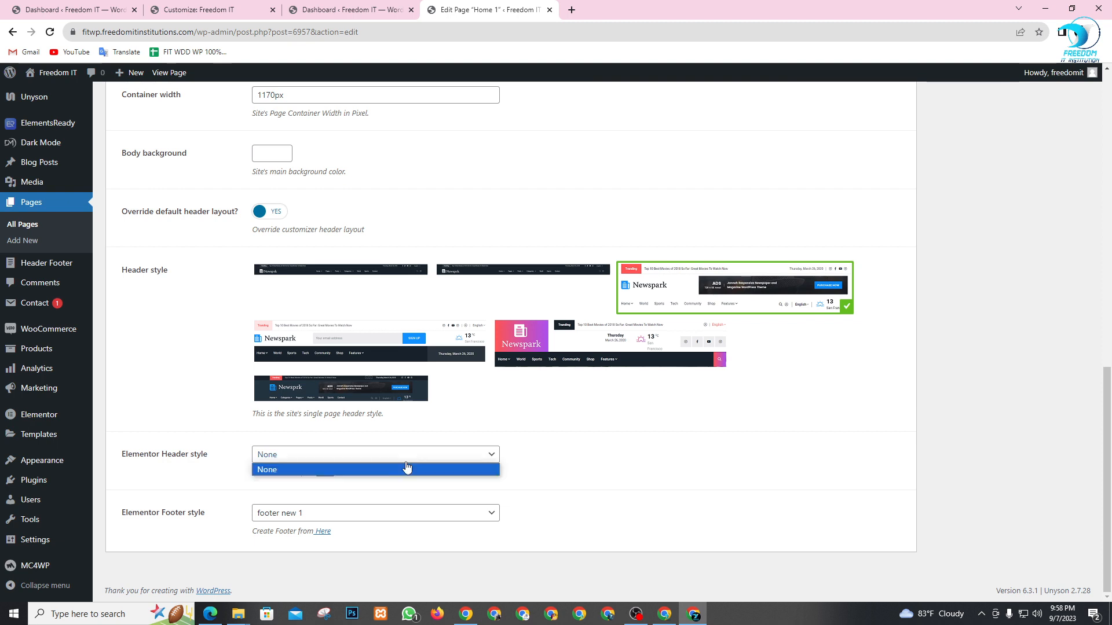
click(389, 469)
- Turn off the default header layout override for the Home 1 page and update the page
click(608, 467)
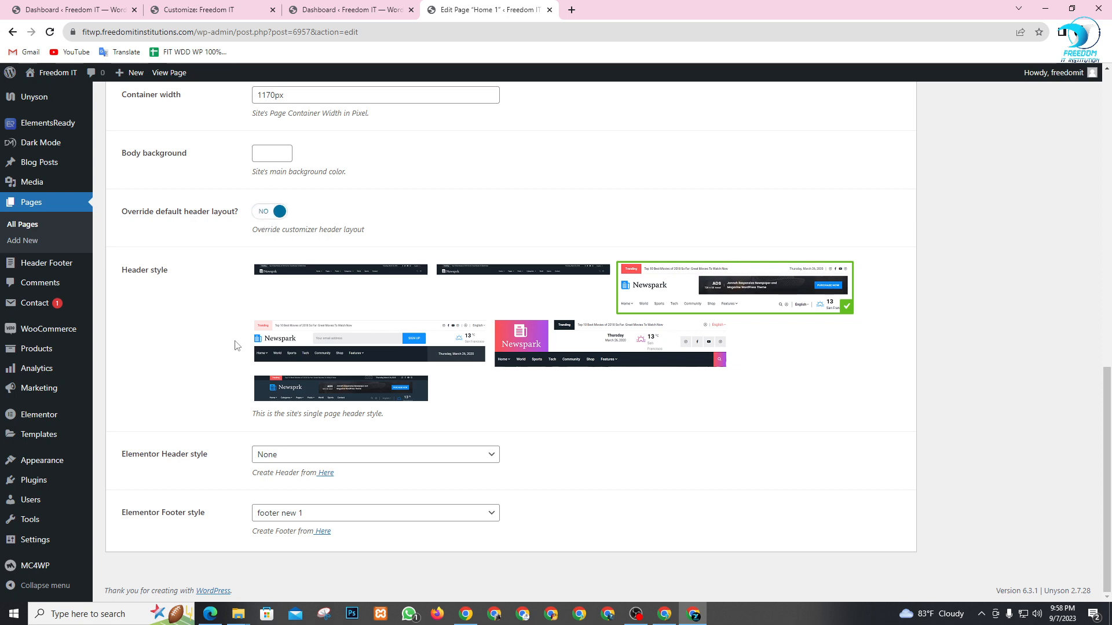
scroll(600, 462, up, 7)
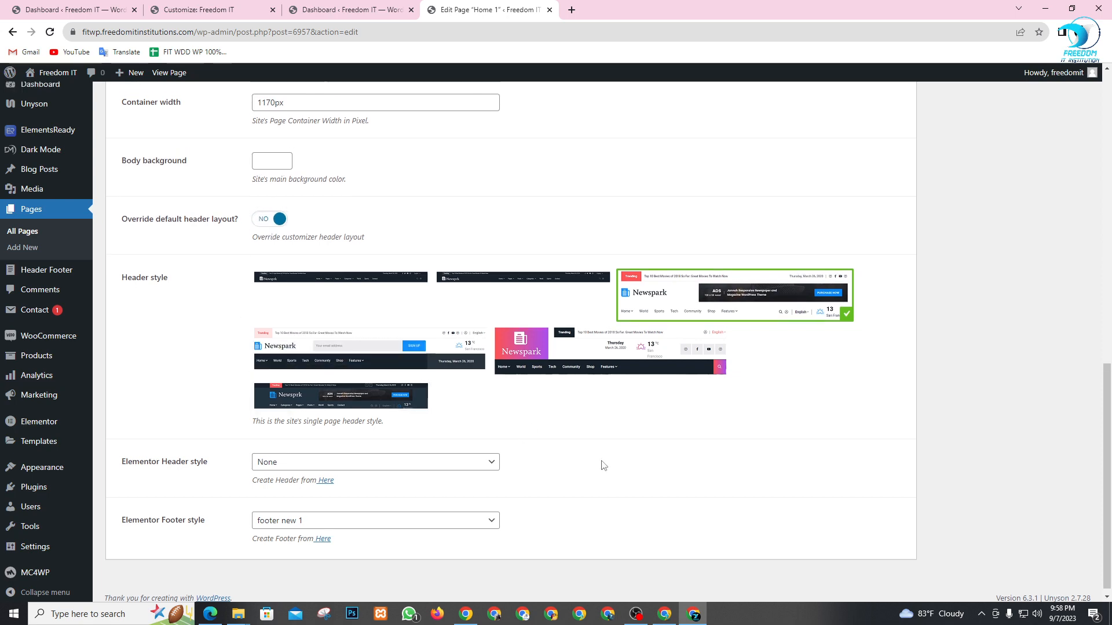
scroll(956, 284, up, 5)
scroll(992, 316, down, 3)
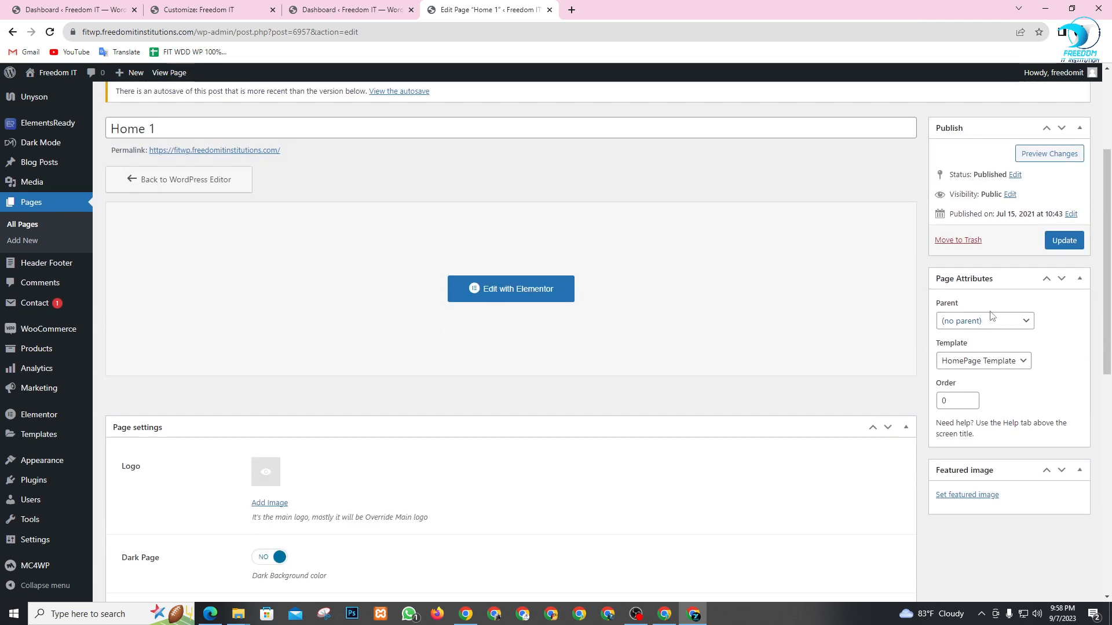
click(1065, 241)
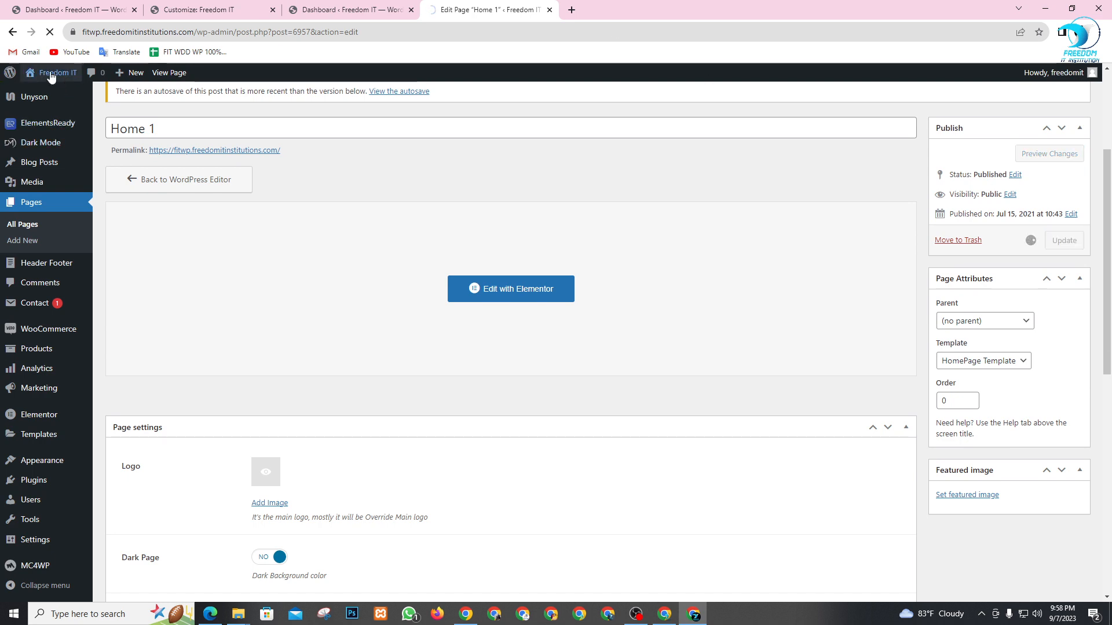
- Open the live site in a separate browser tab and inspect the header on the home page
right_click(39, 95)
click(53, 100)
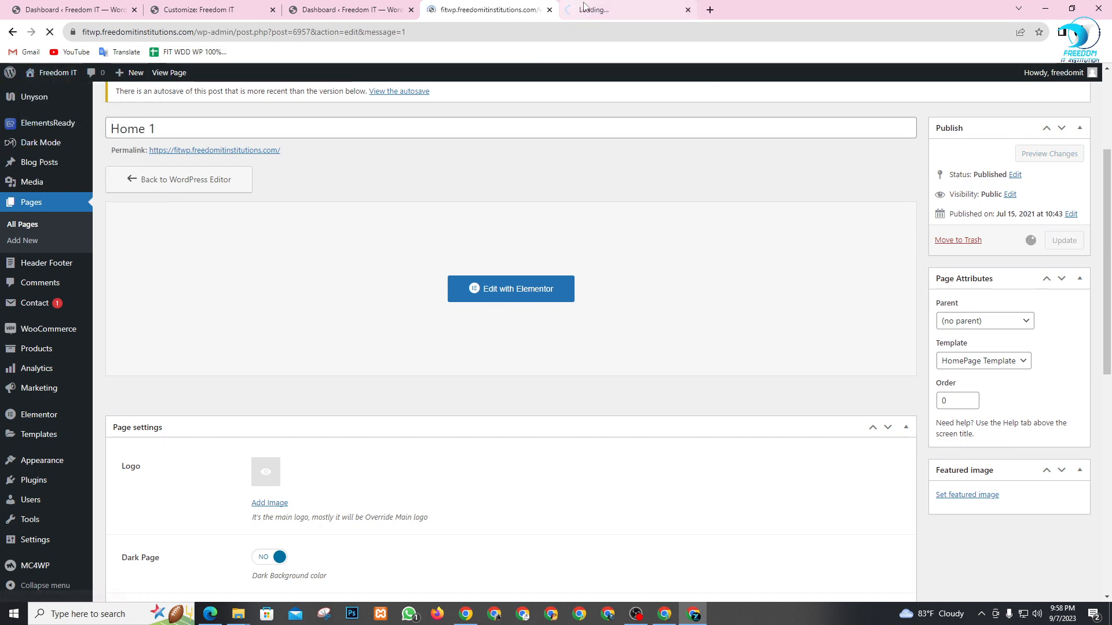
click(588, 8)
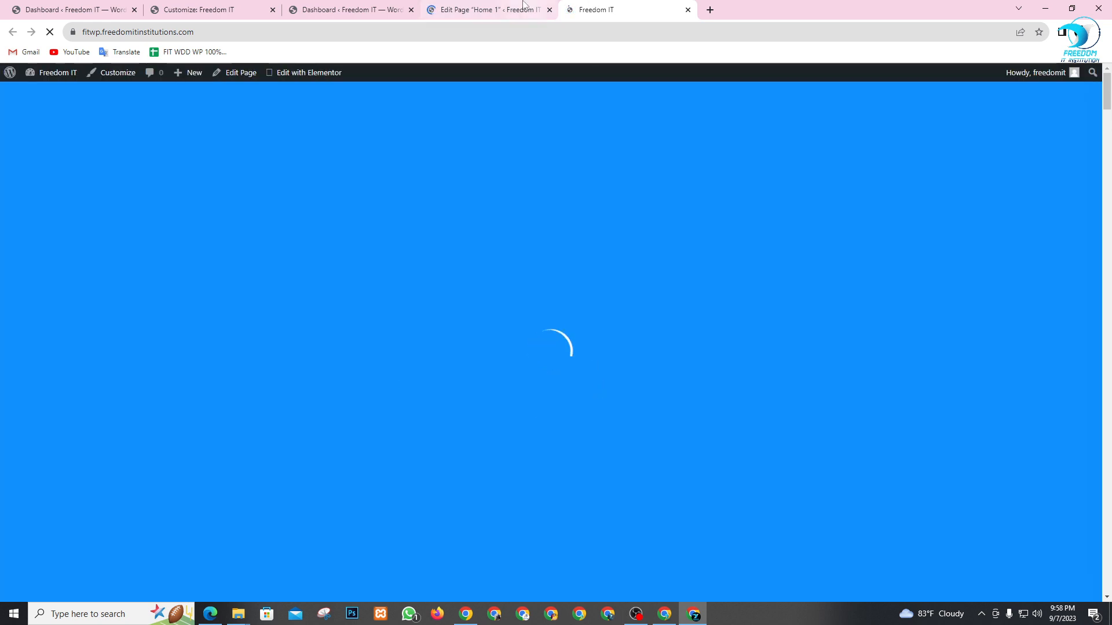
click(489, 11)
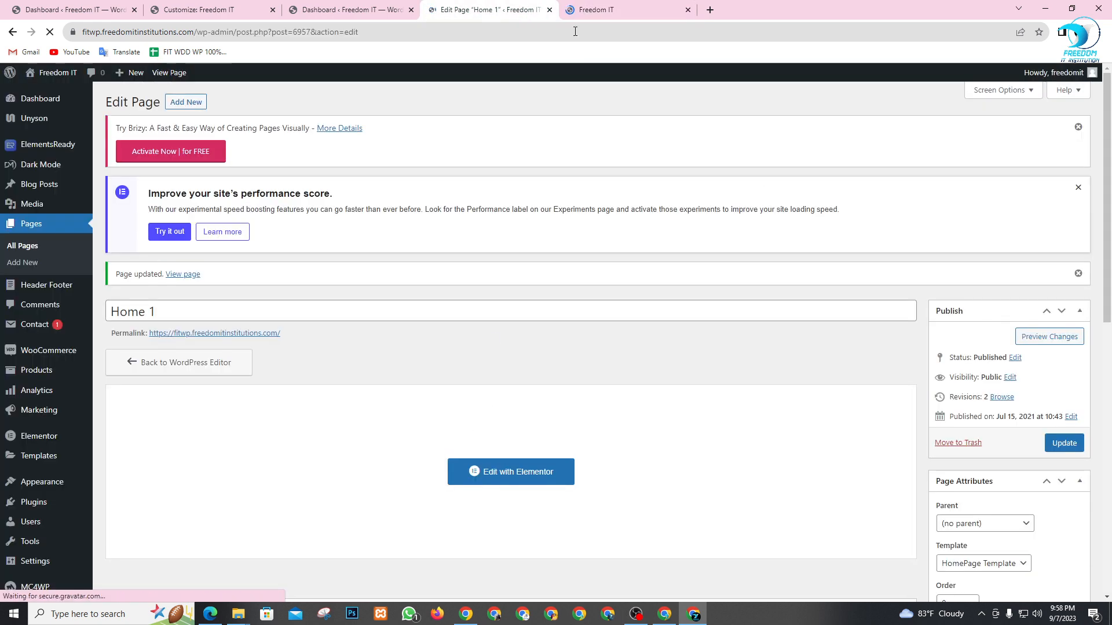
click(593, 5)
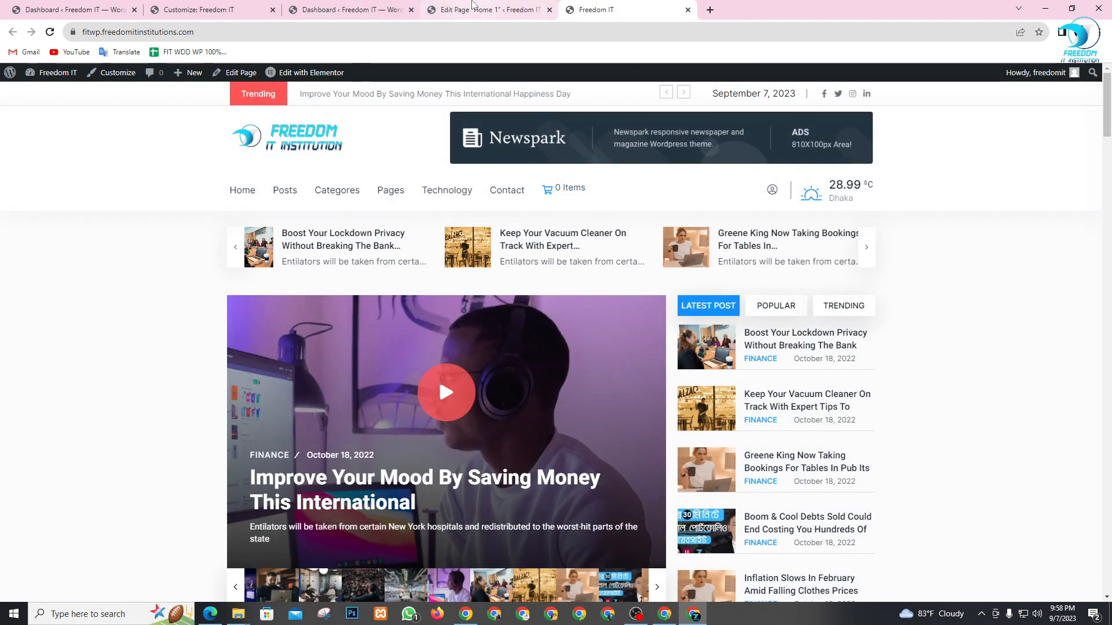
- Turn on the default header layout override for Home 1, choose the first dark header style, and update the page
click(456, 10)
scroll(359, 394, down, 8)
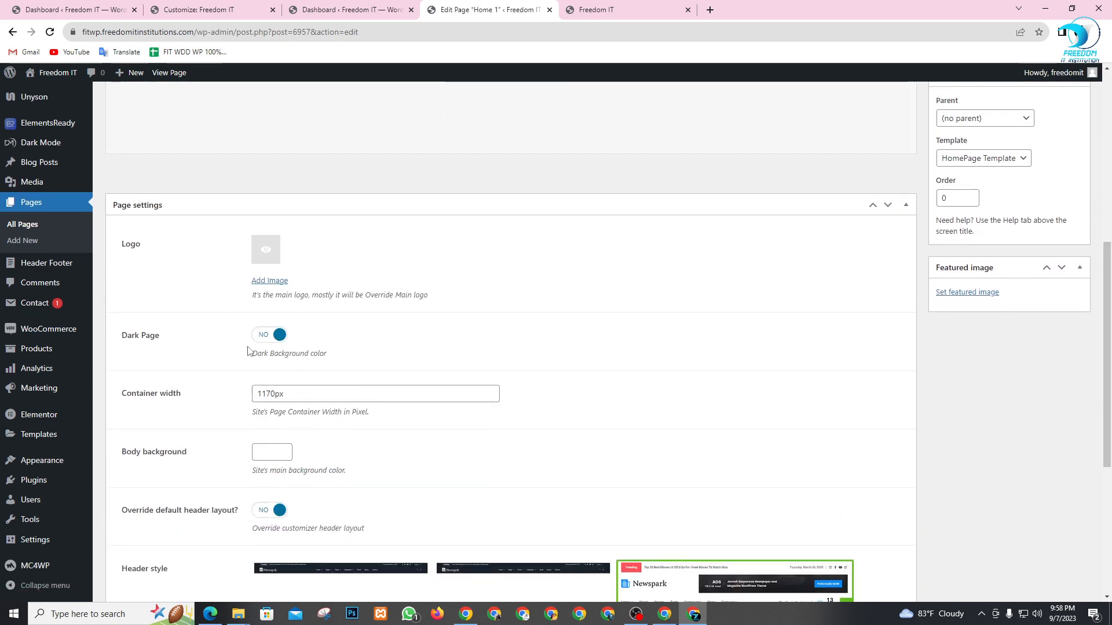
scroll(301, 392, down, 1)
scroll(301, 394, down, 2)
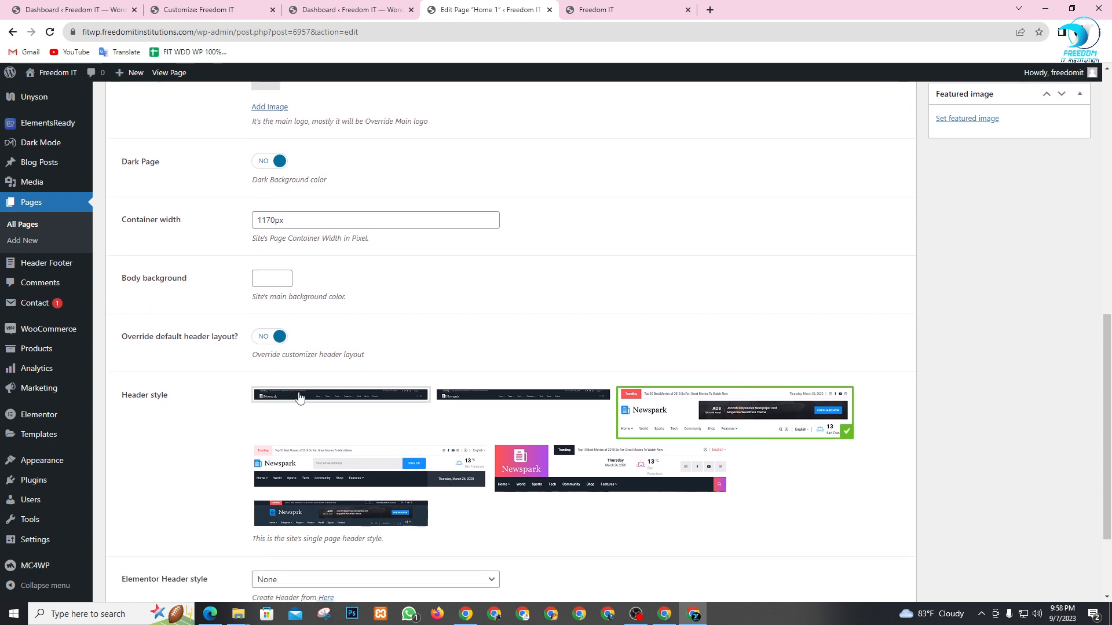
click(259, 342)
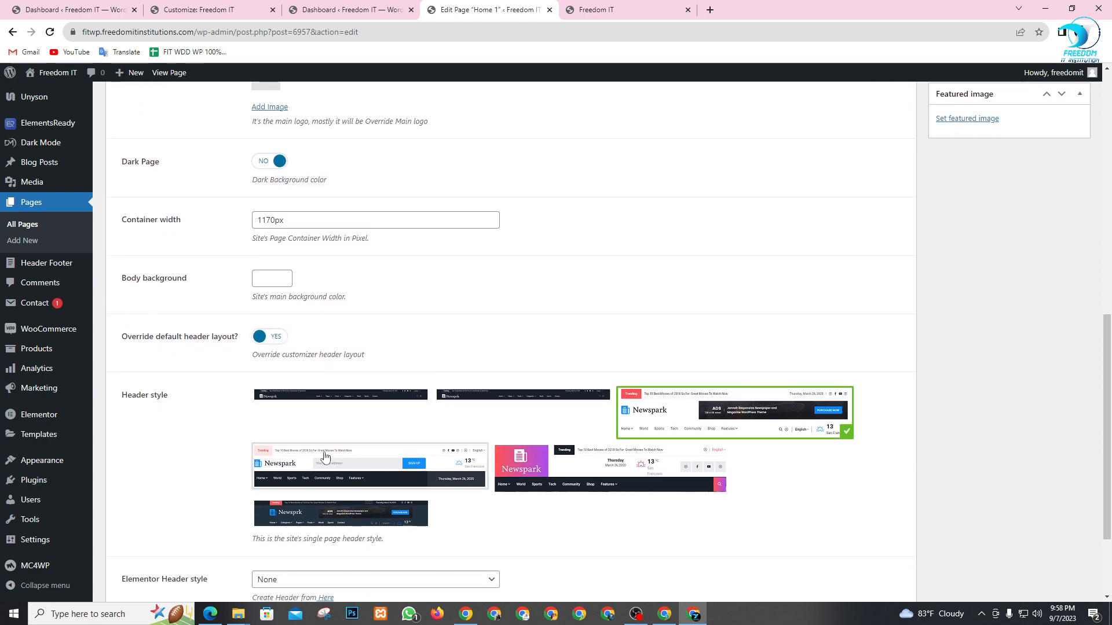
click(394, 399)
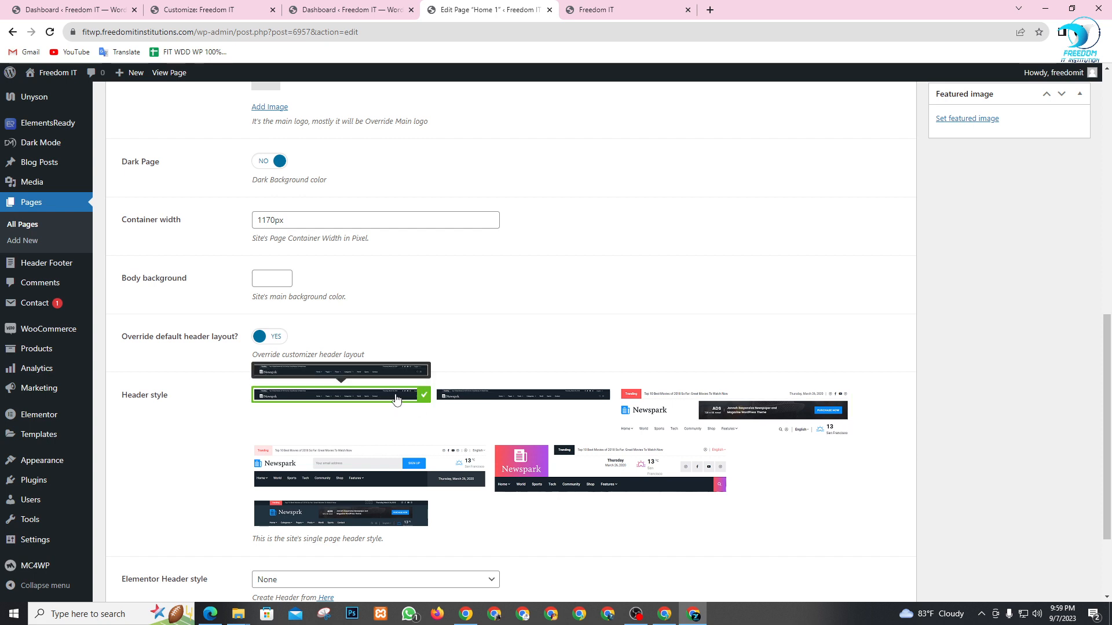
scroll(568, 402, down, 3)
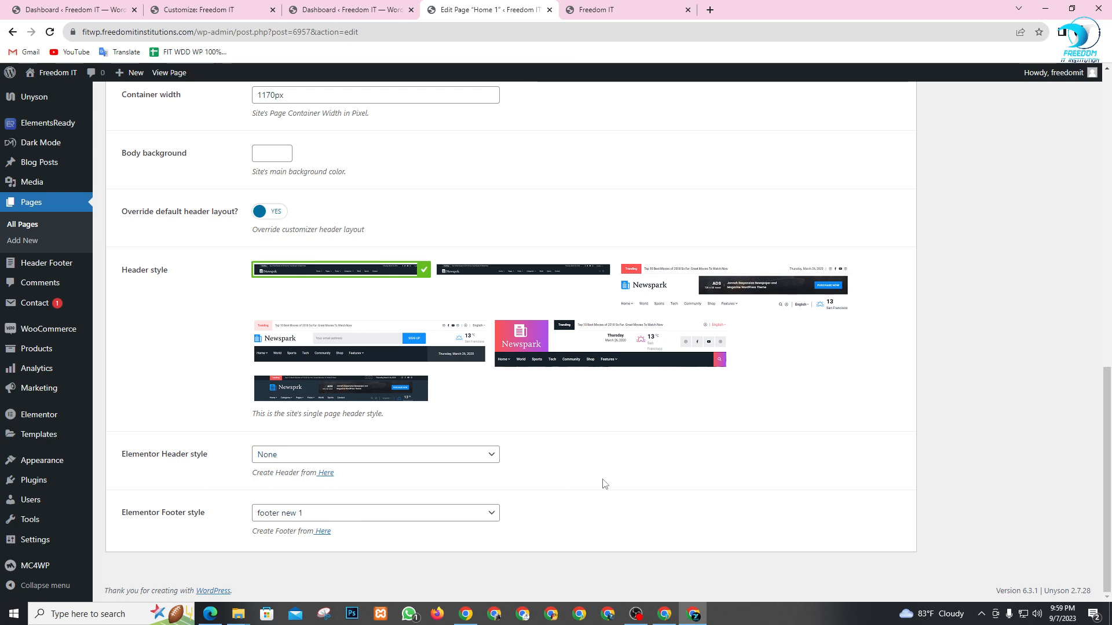
scroll(604, 484, up, 15)
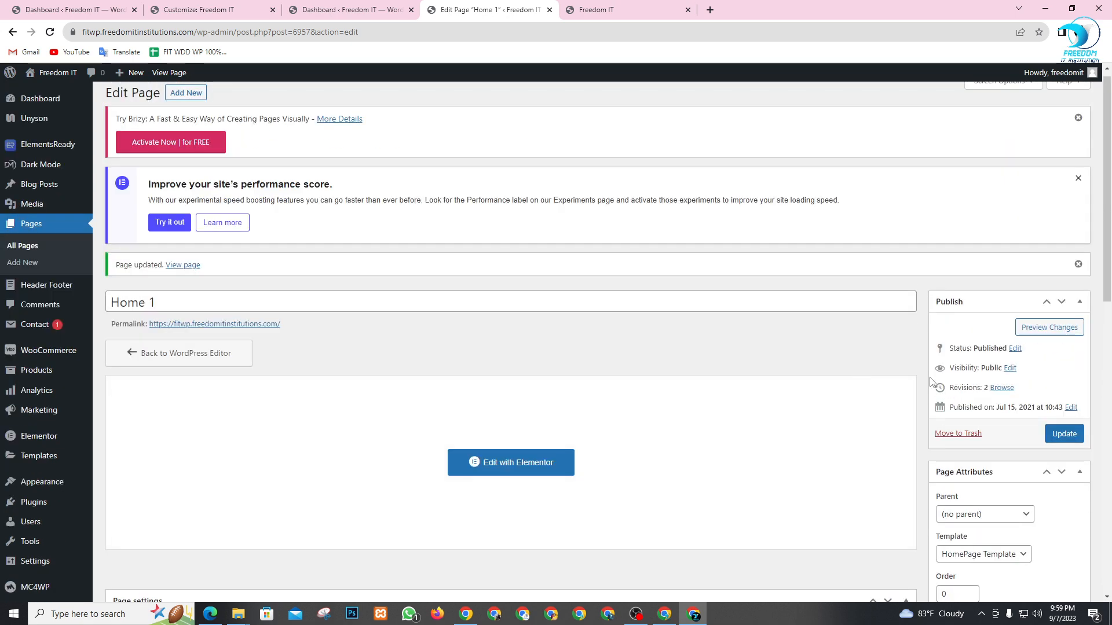
- Reload the live home page and inspect the header and the content below it
click(620, 8)
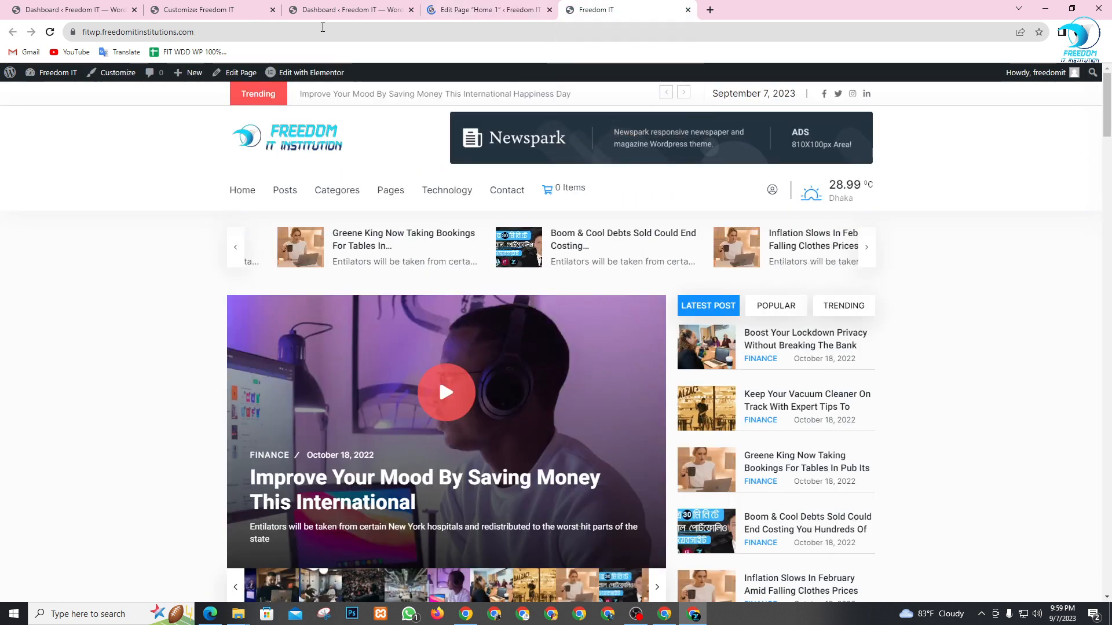
click(49, 32)
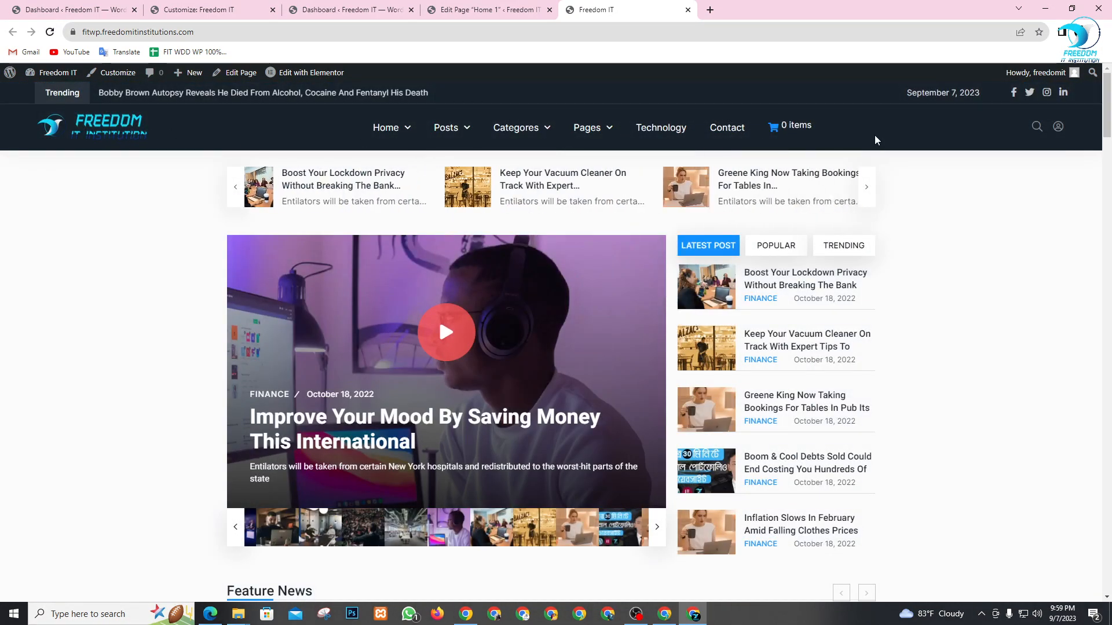
scroll(878, 334, down, 15)
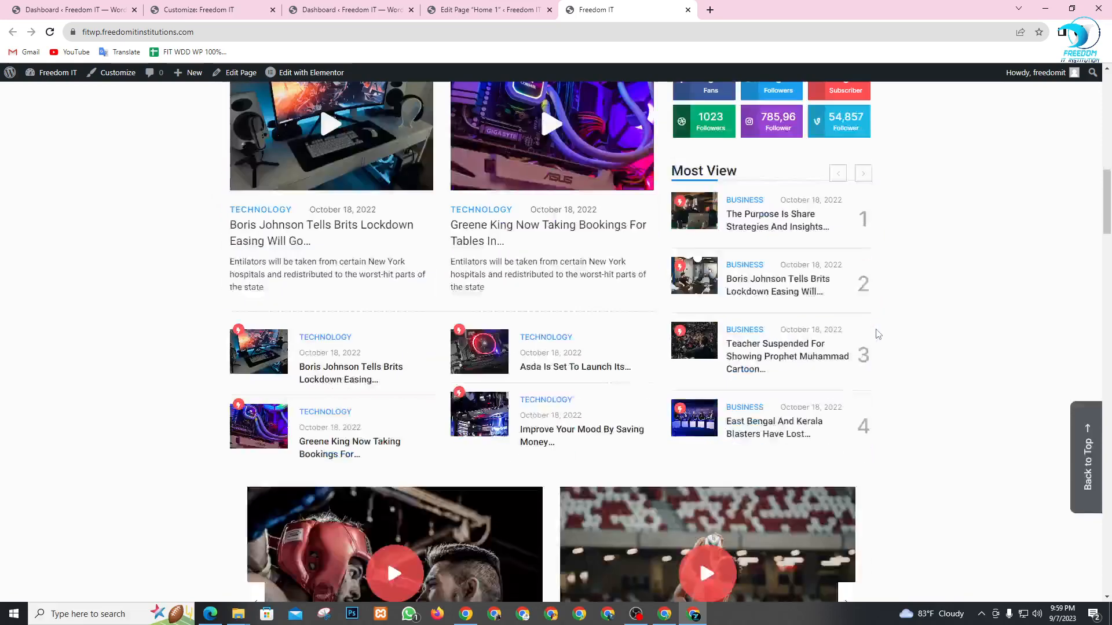
- Choose the fourth header style, with the e-mail sign-up field and dark menu bar, for Home 1 and update the page
scroll(879, 334, up, 15)
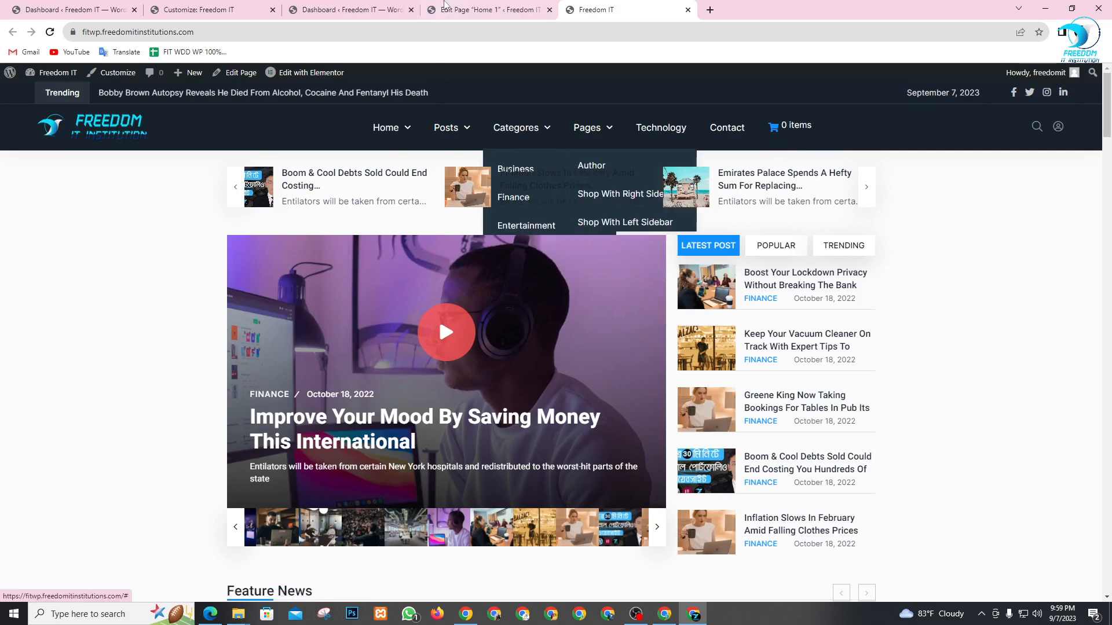
click(465, 7)
scroll(356, 346, down, 10)
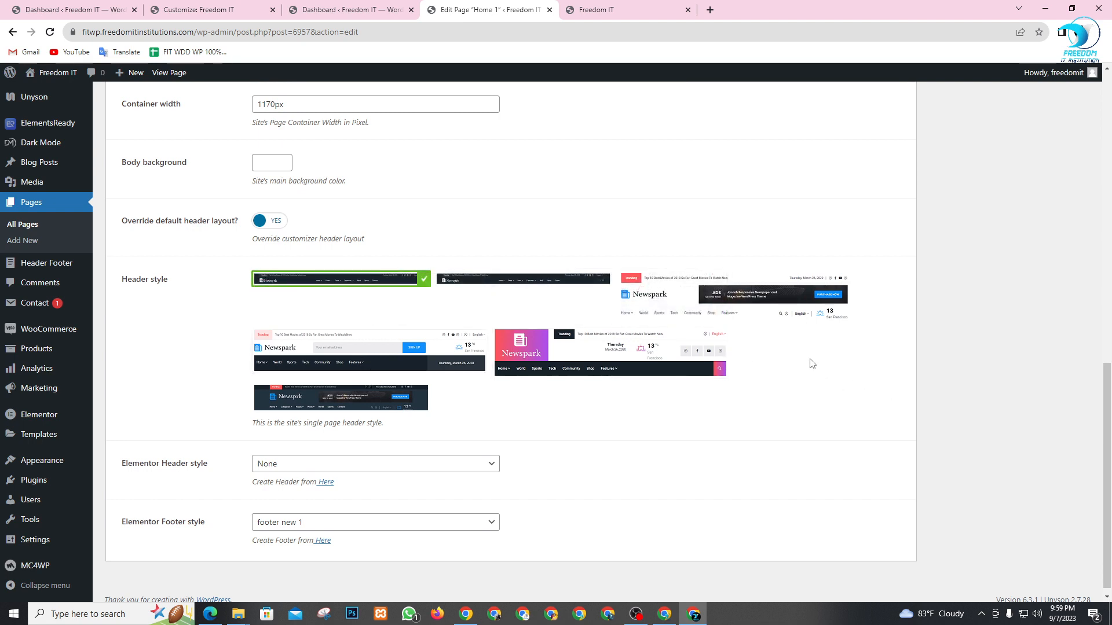
click(367, 364)
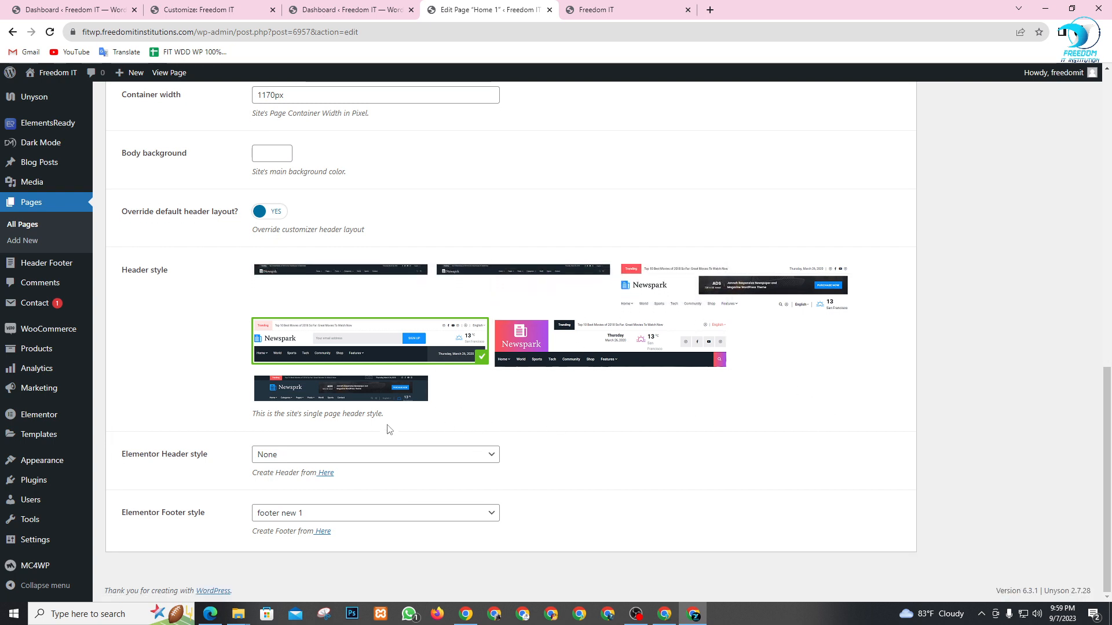
scroll(802, 288, up, 1)
scroll(809, 291, down, 1)
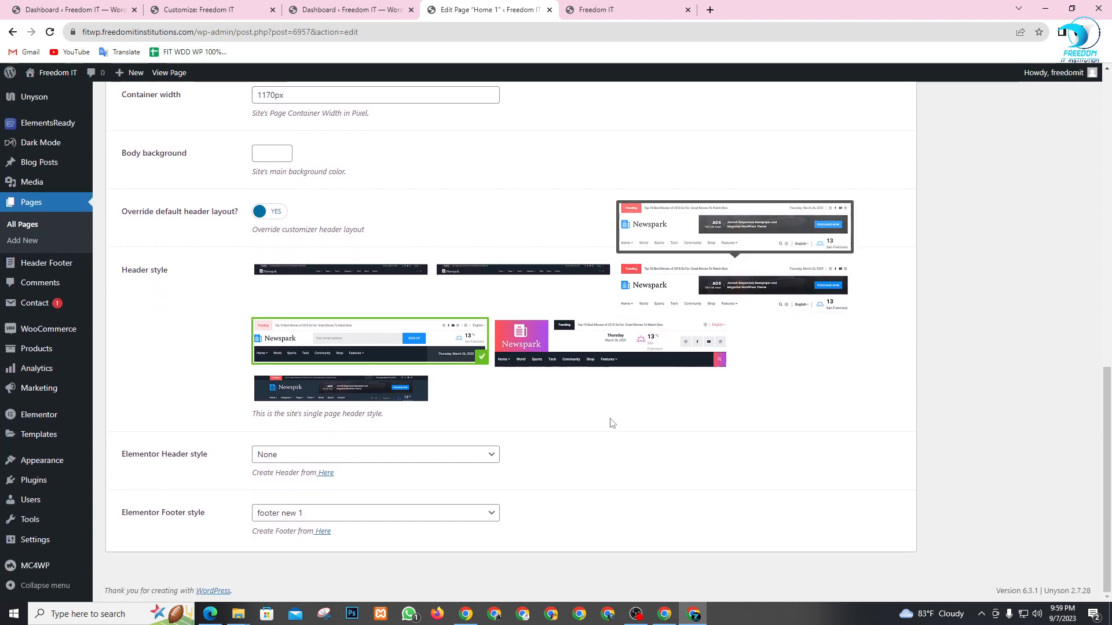
scroll(898, 372, up, 5)
scroll(979, 272, up, 4)
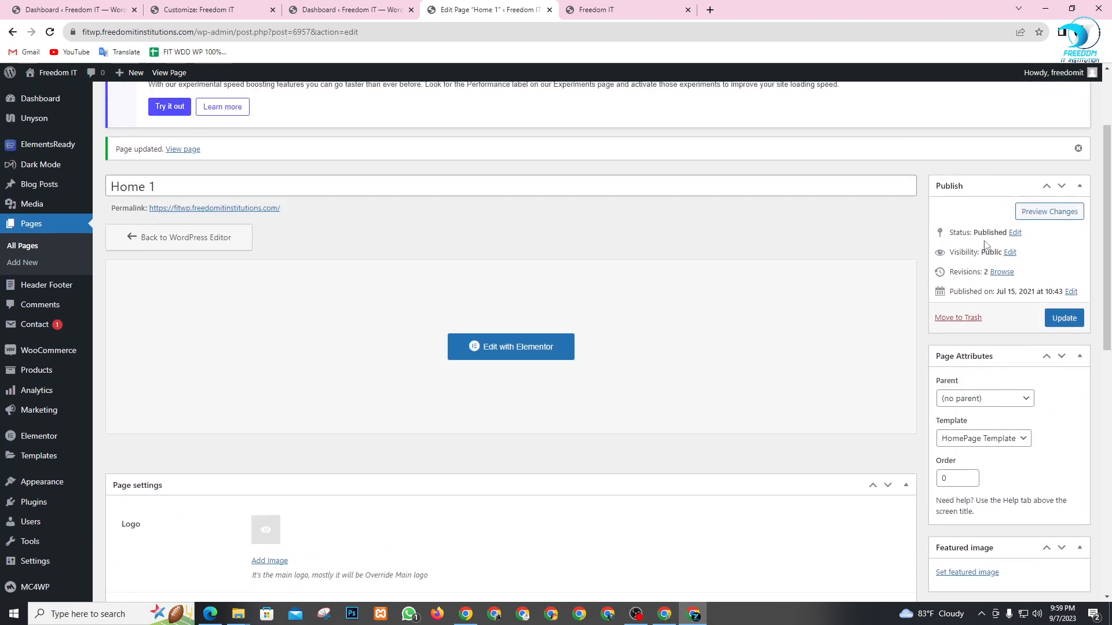
click(1056, 321)
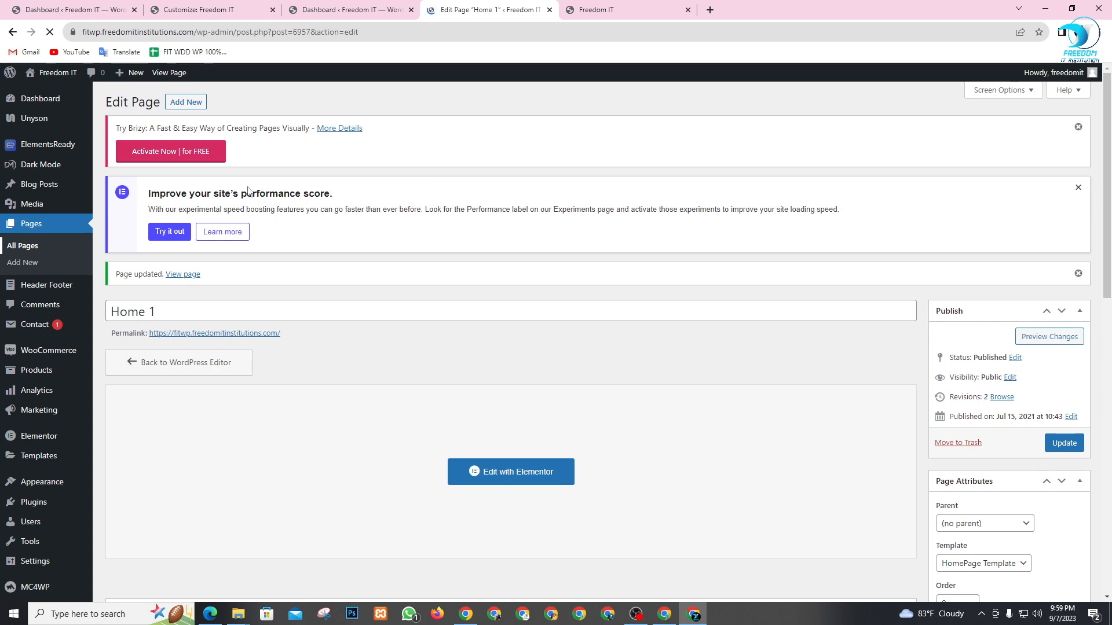
- Open the list of all pages and look through the home page variants and other entries on both list pages
click(35, 247)
scroll(521, 347, down, 3)
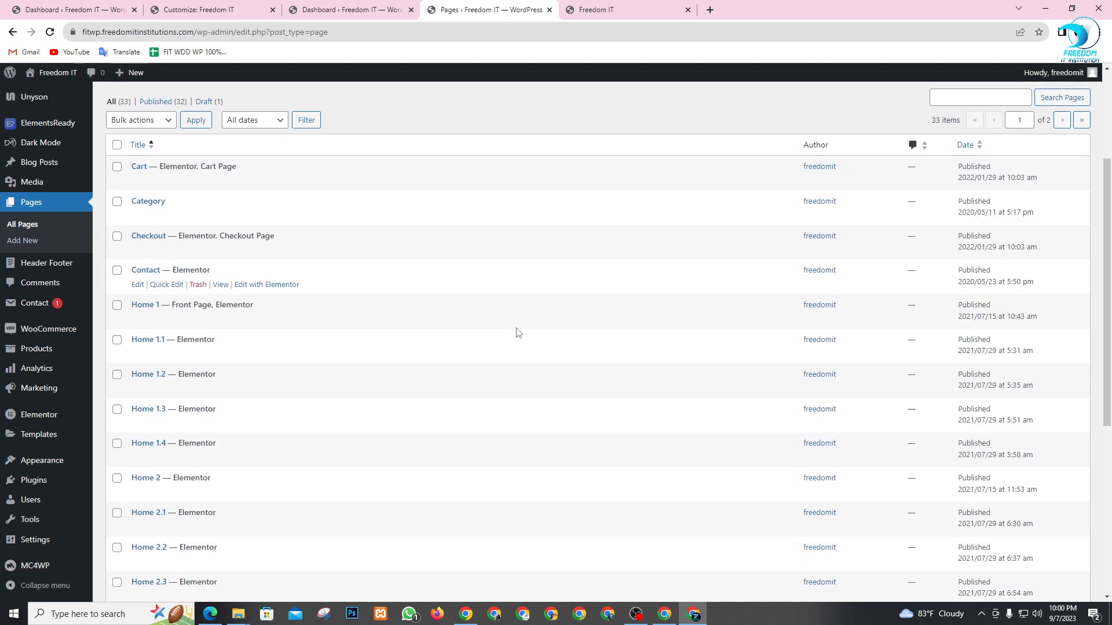
scroll(442, 270, down, 6)
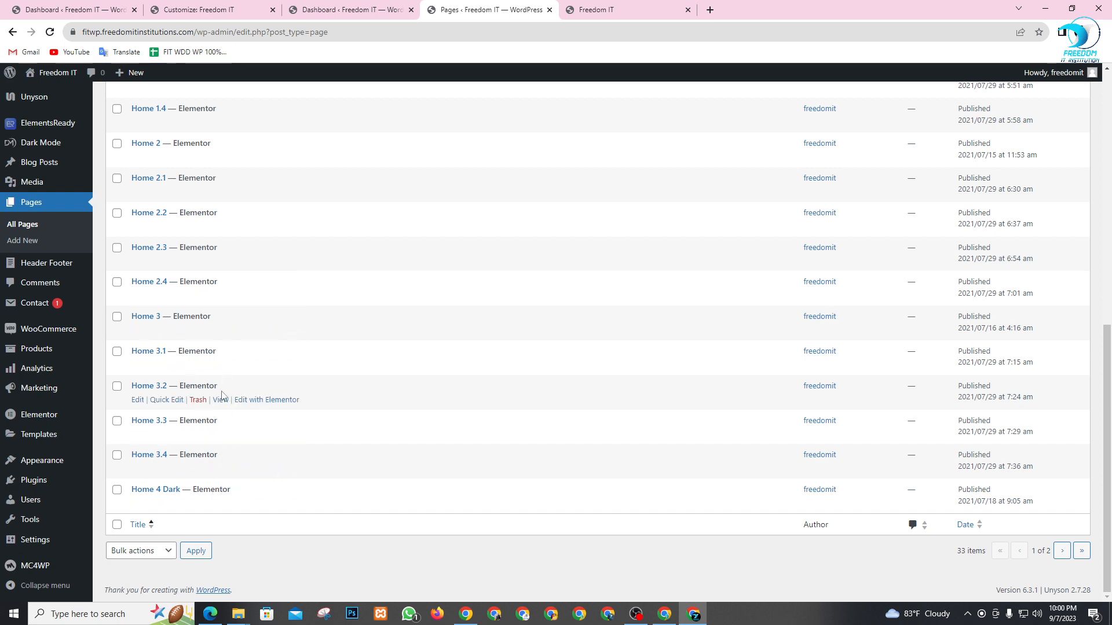
scroll(193, 479, up, 2)
scroll(221, 455, down, 2)
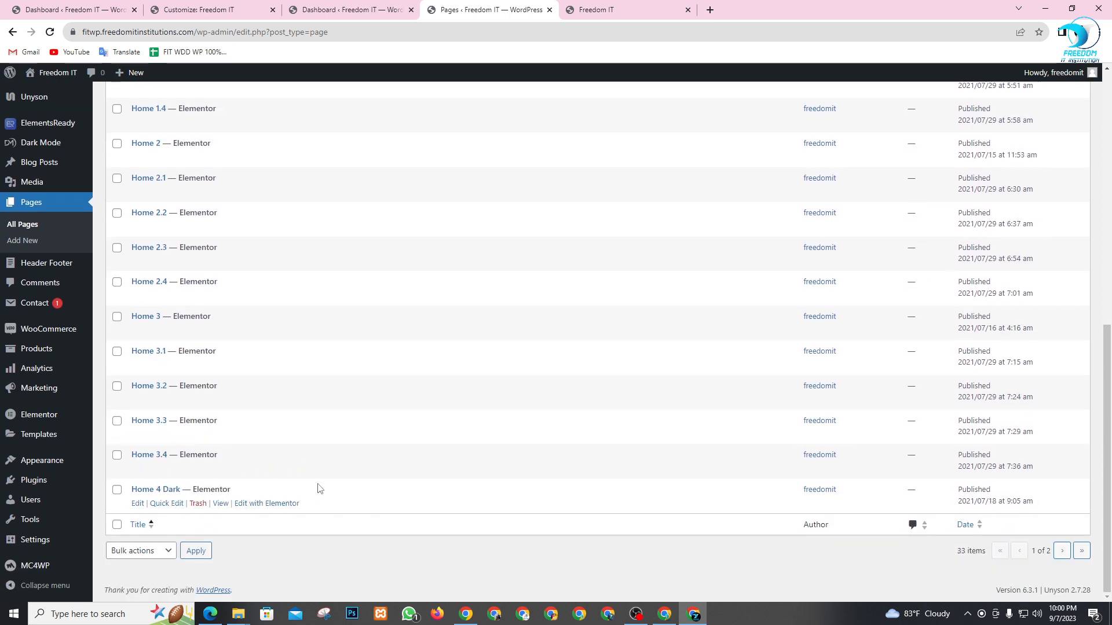
click(1062, 552)
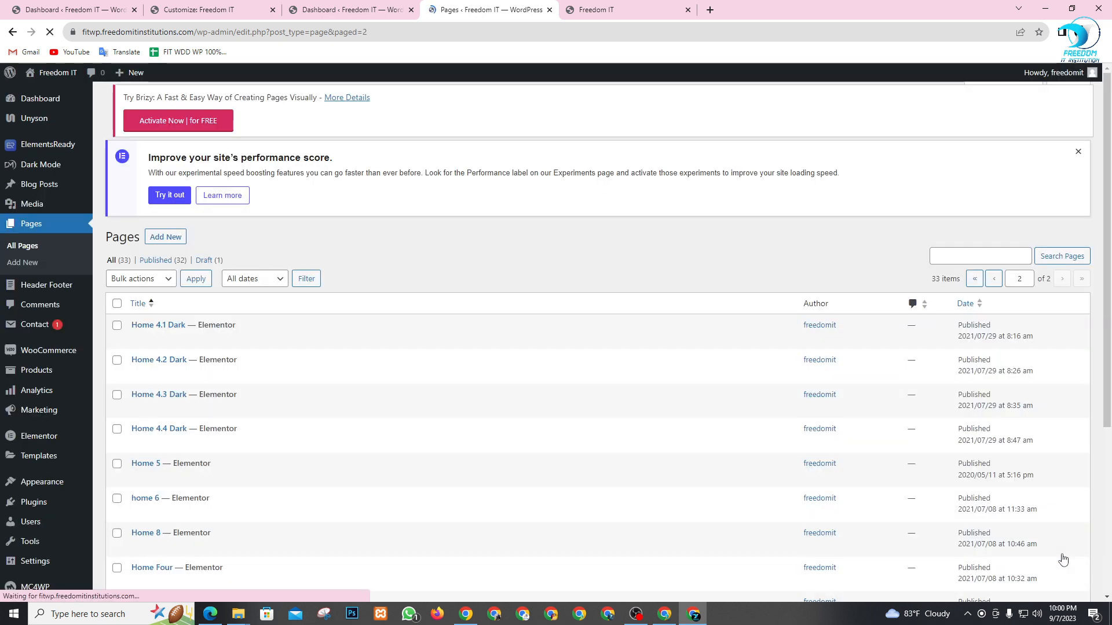
scroll(463, 460, down, 3)
scroll(456, 459, down, 2)
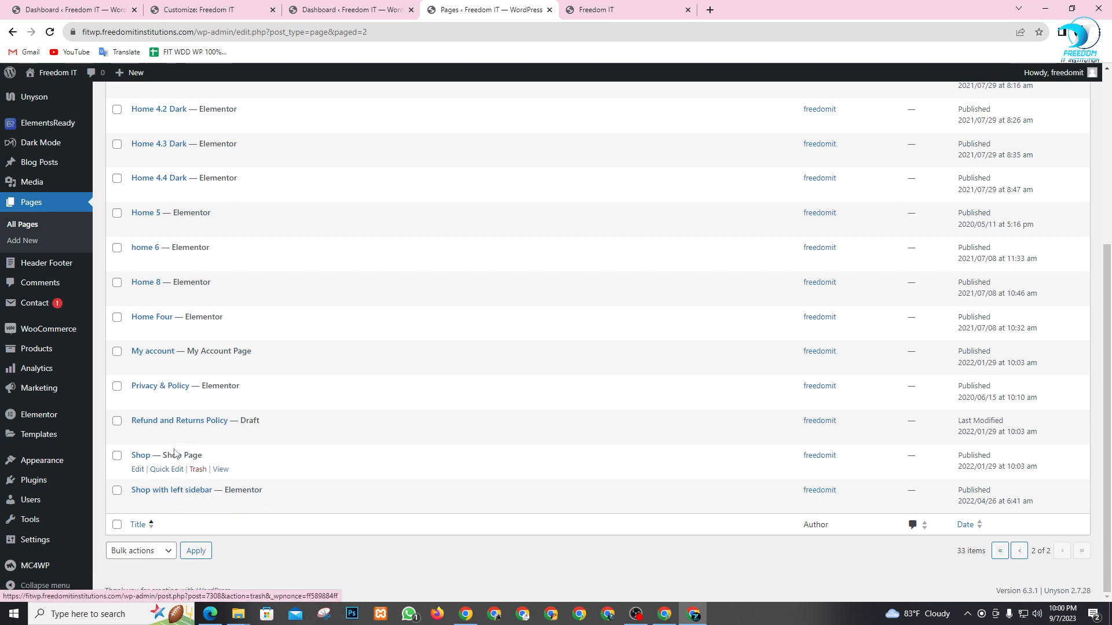
scroll(209, 461, up, 5)
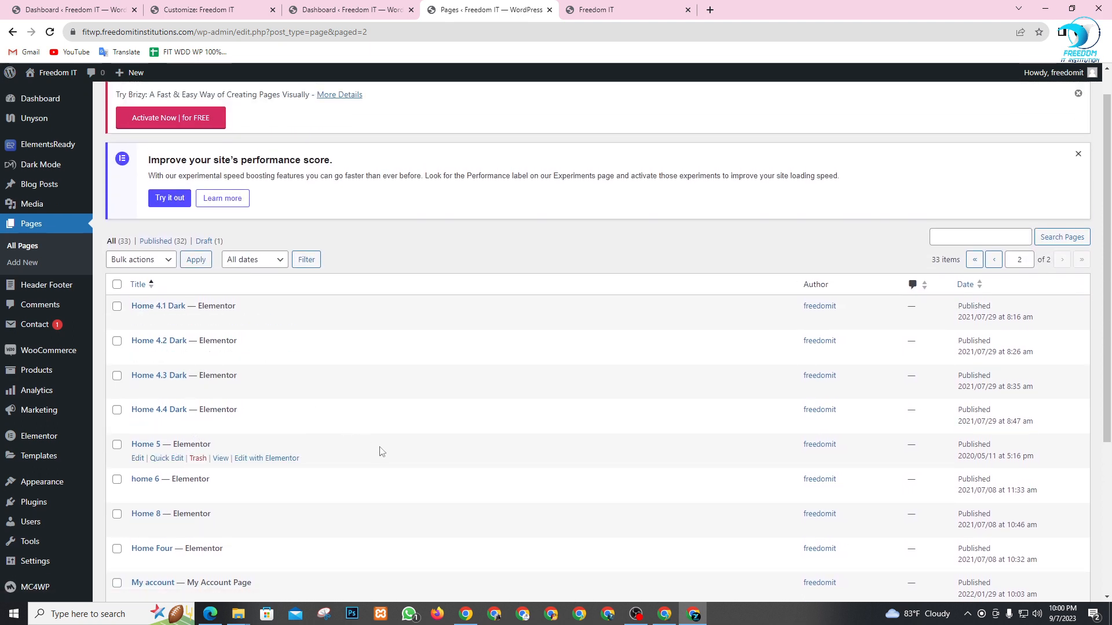
scroll(509, 417, down, 5)
- Return to the first part of the page list to review its entries, and filter the list to drafts
click(1019, 551)
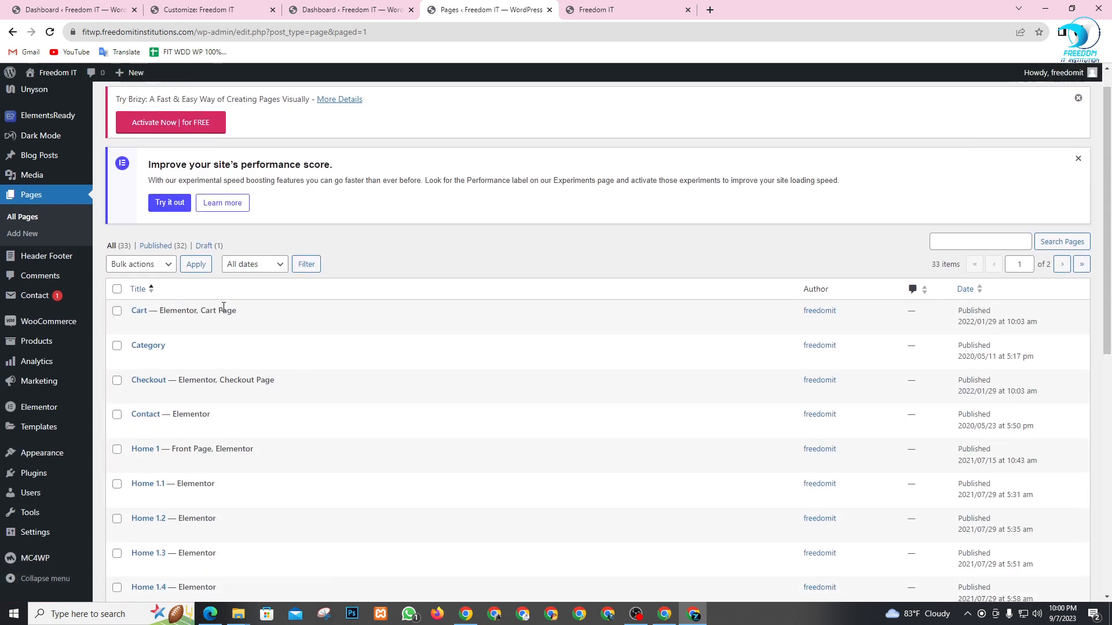
scroll(224, 307, down, 1)
scroll(181, 300, down, 5)
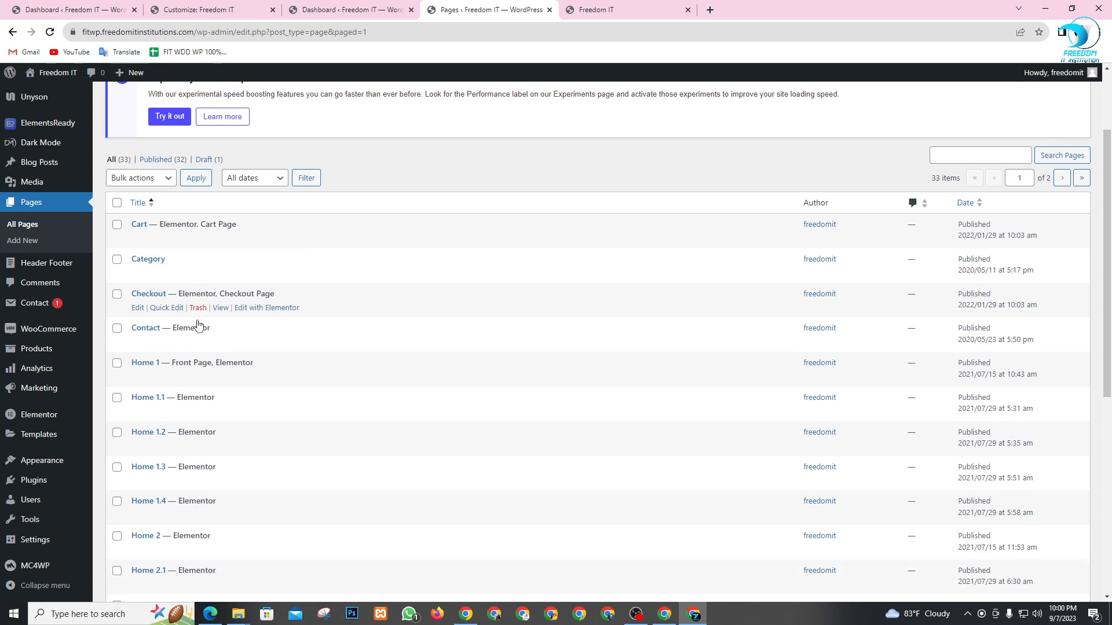
scroll(180, 342, down, 3)
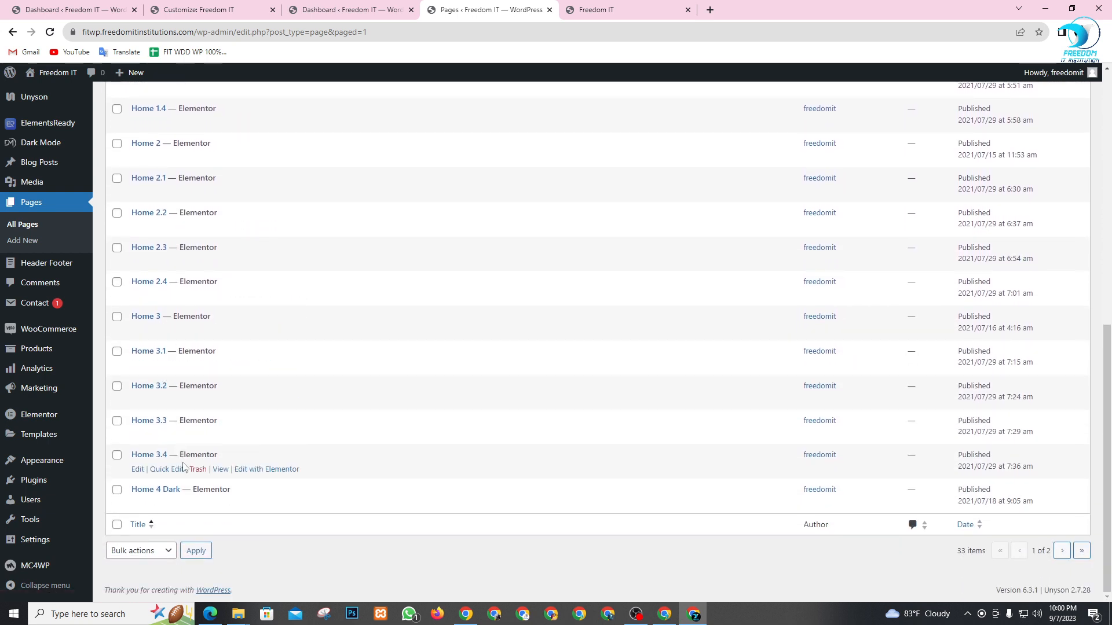
scroll(208, 446, up, 6)
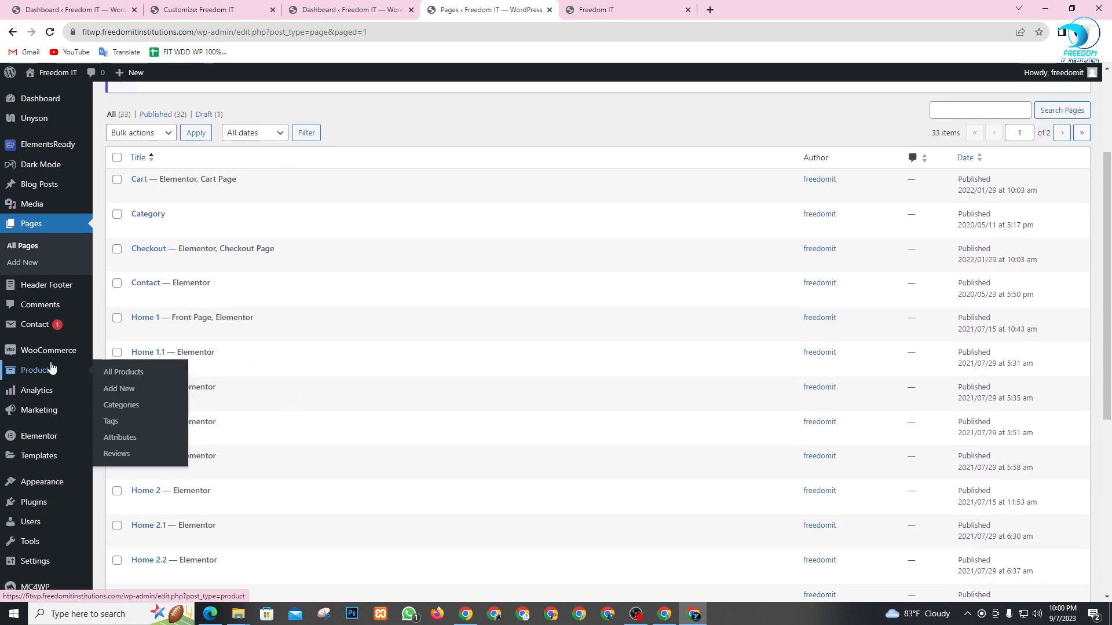
mouse_move(51, 364)
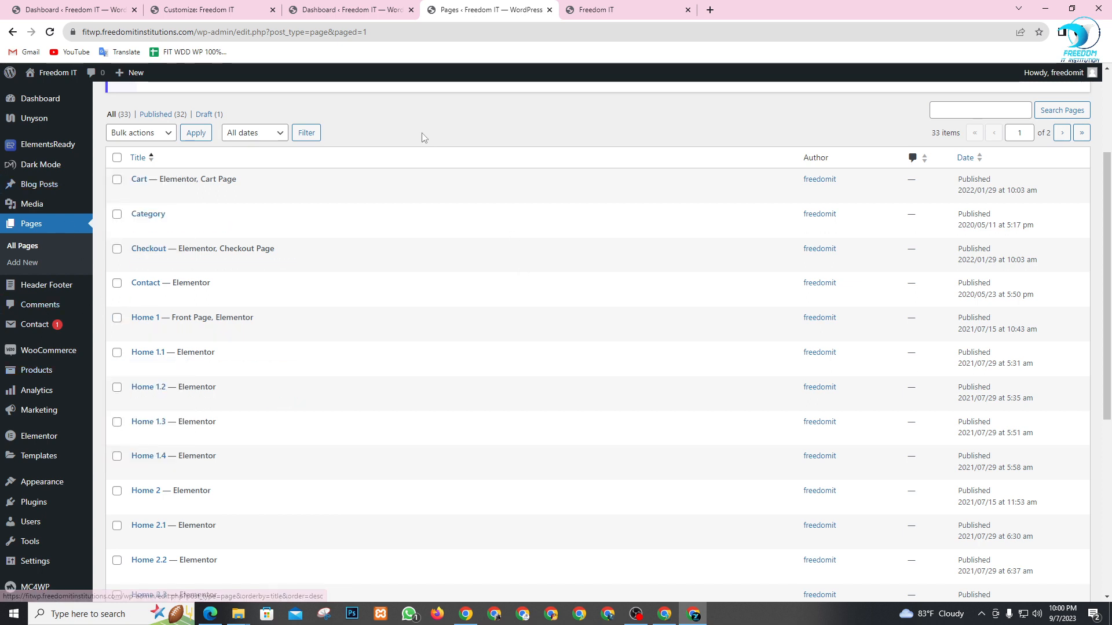
mouse_move(362, 333)
scroll(427, 368, up, 3)
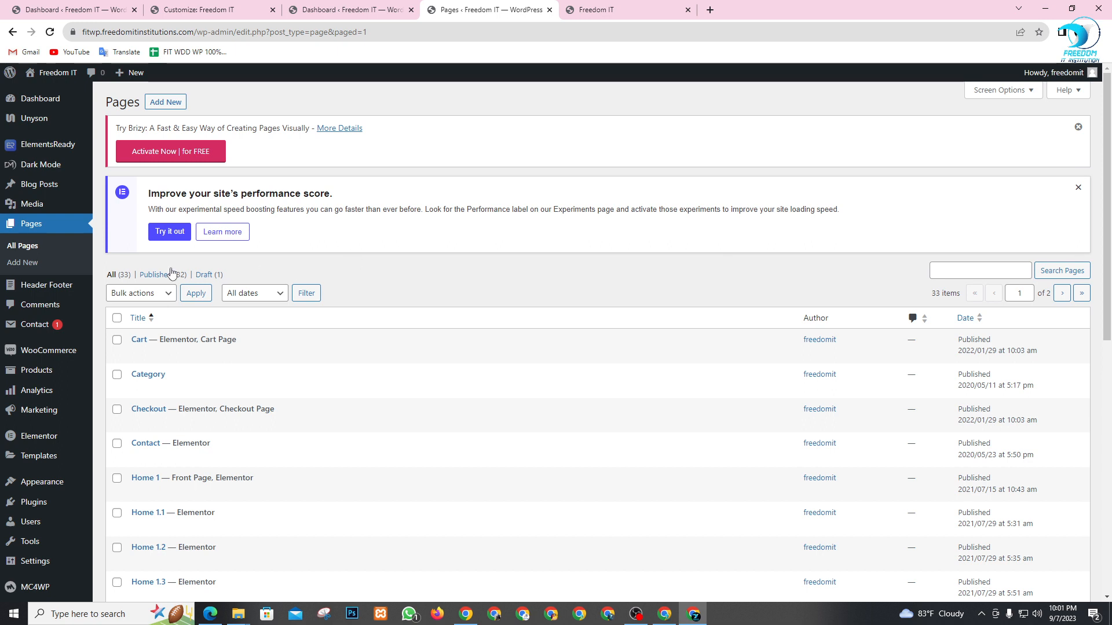
click(211, 277)
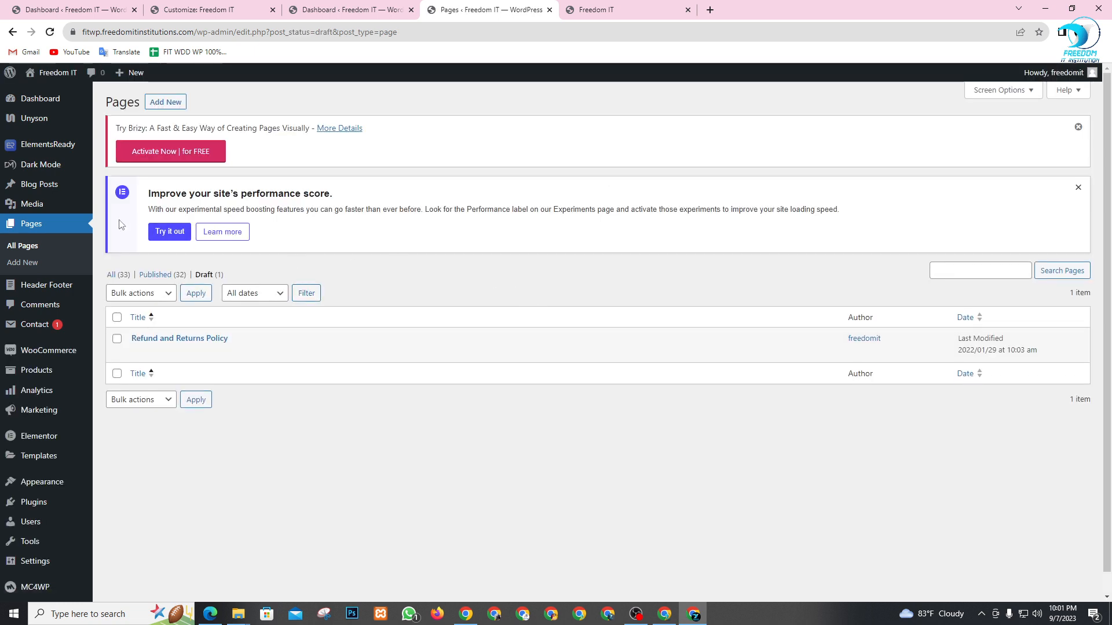
scroll(52, 267, down, 1)
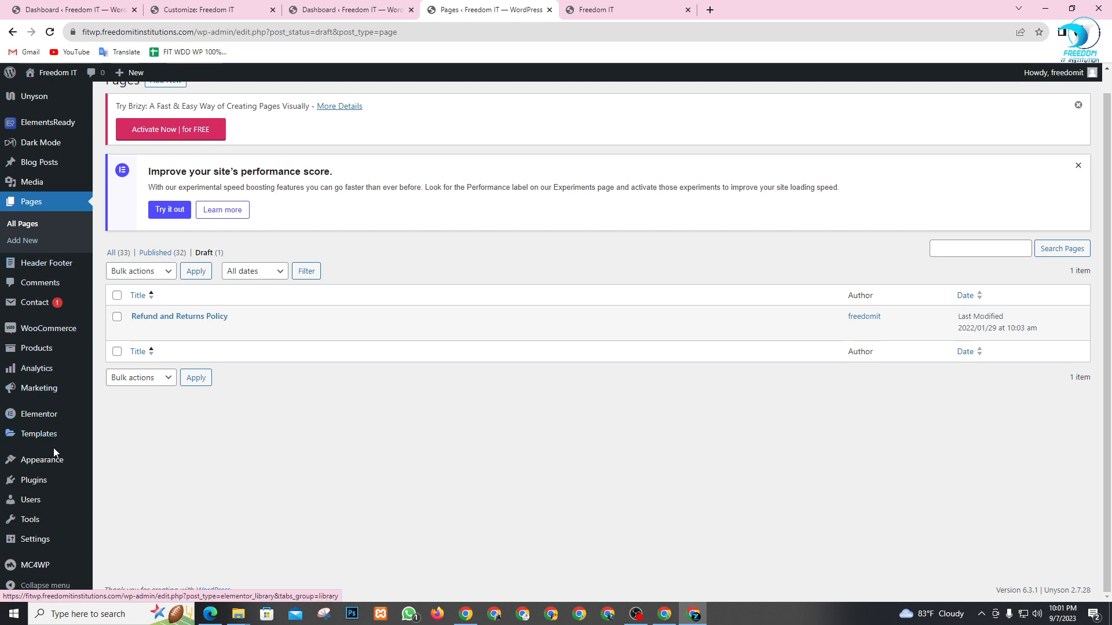
- Open the theme customizer and look through the colour and font options in the Newsprk style settings
mouse_move(44, 468)
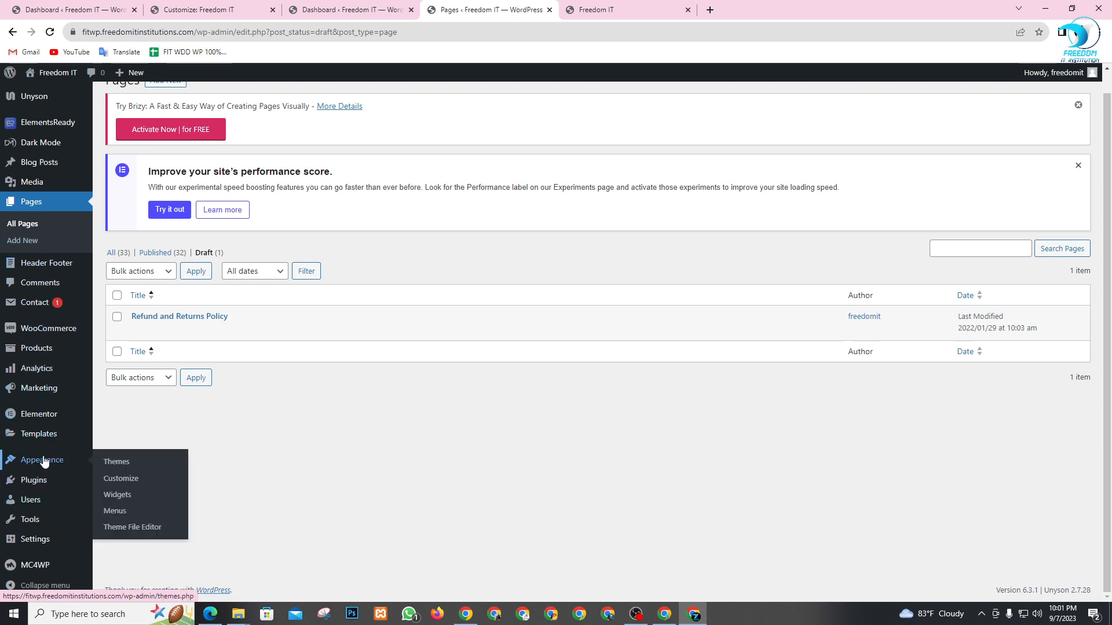
click(128, 486)
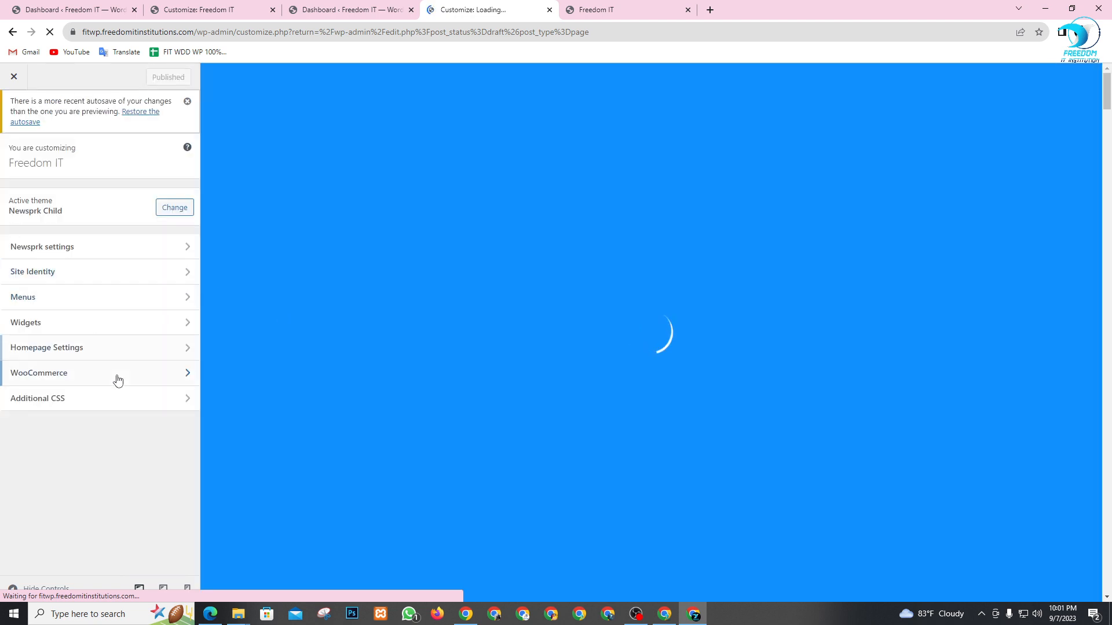
click(130, 256)
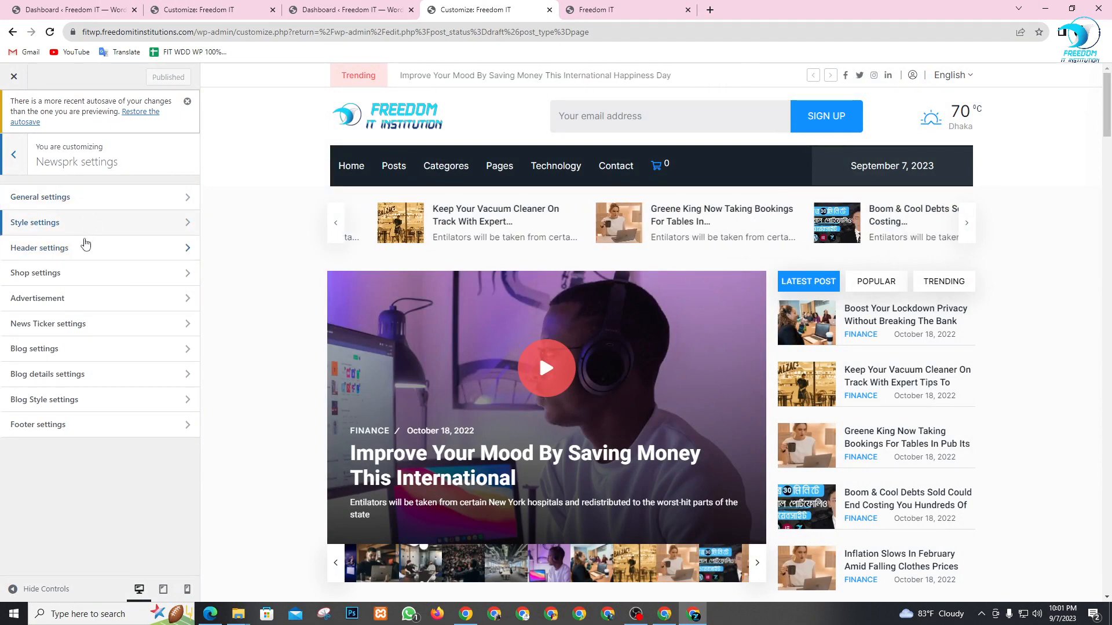
click(101, 229)
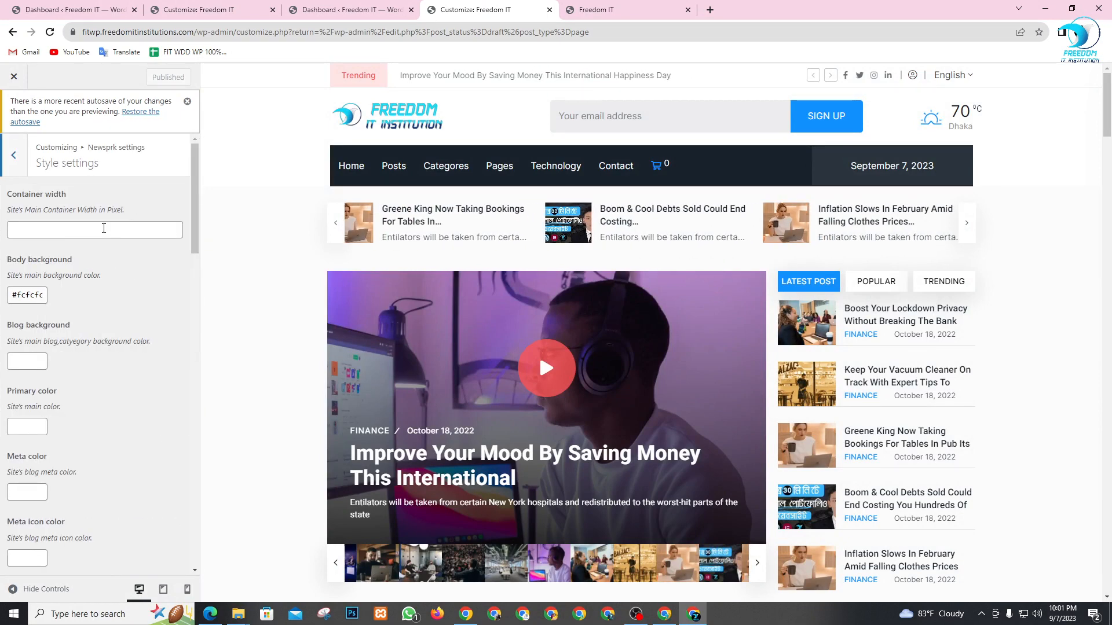
scroll(112, 320, down, 20)
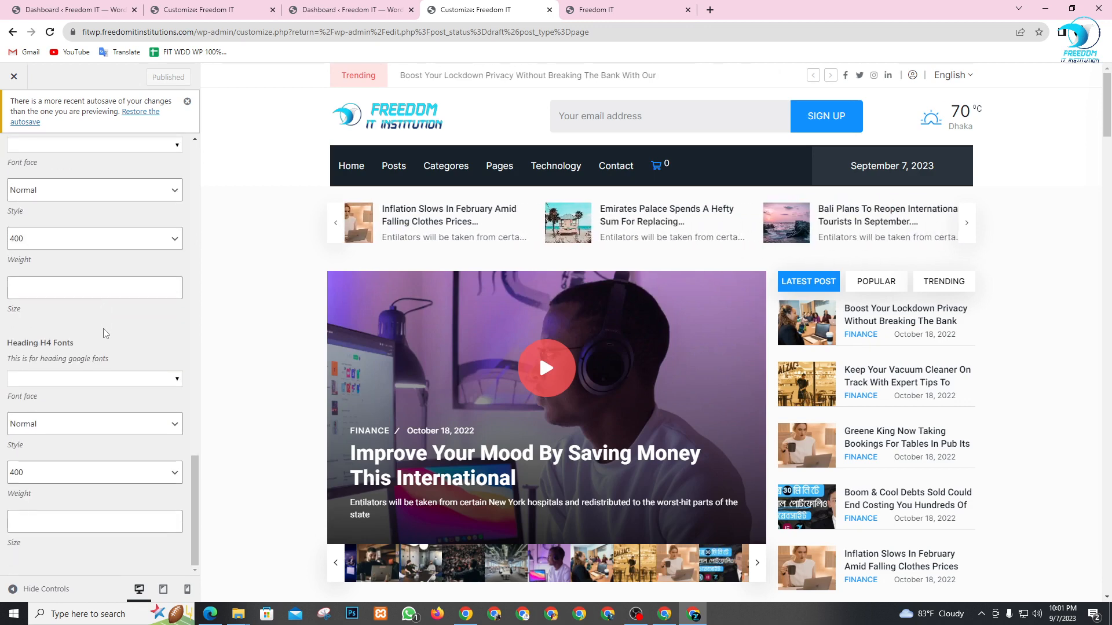
scroll(123, 335, up, 10)
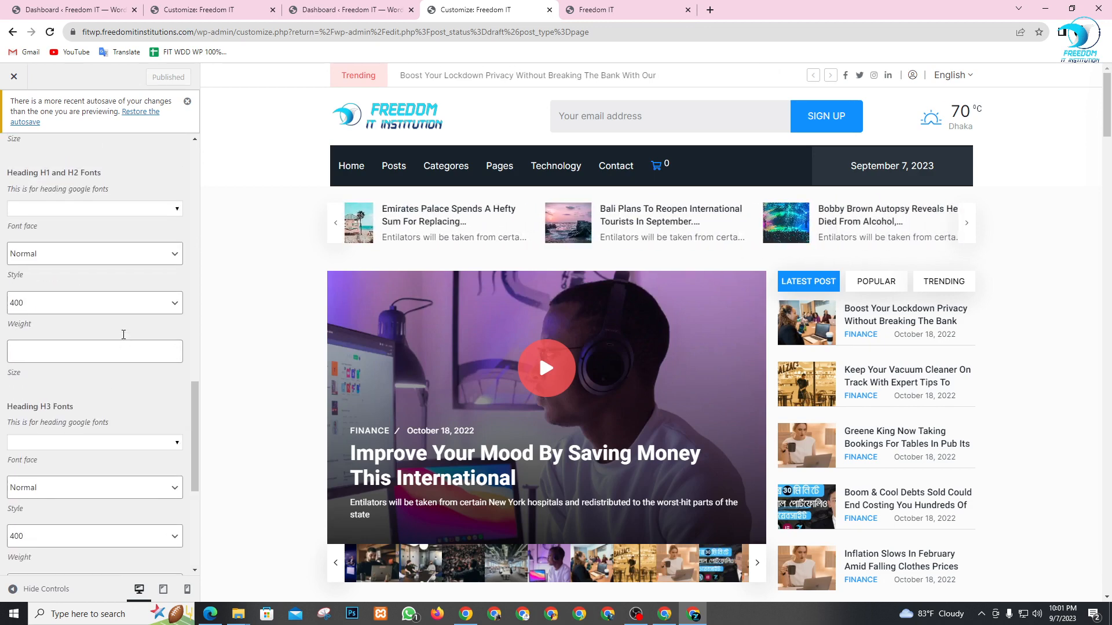
scroll(123, 335, up, 5)
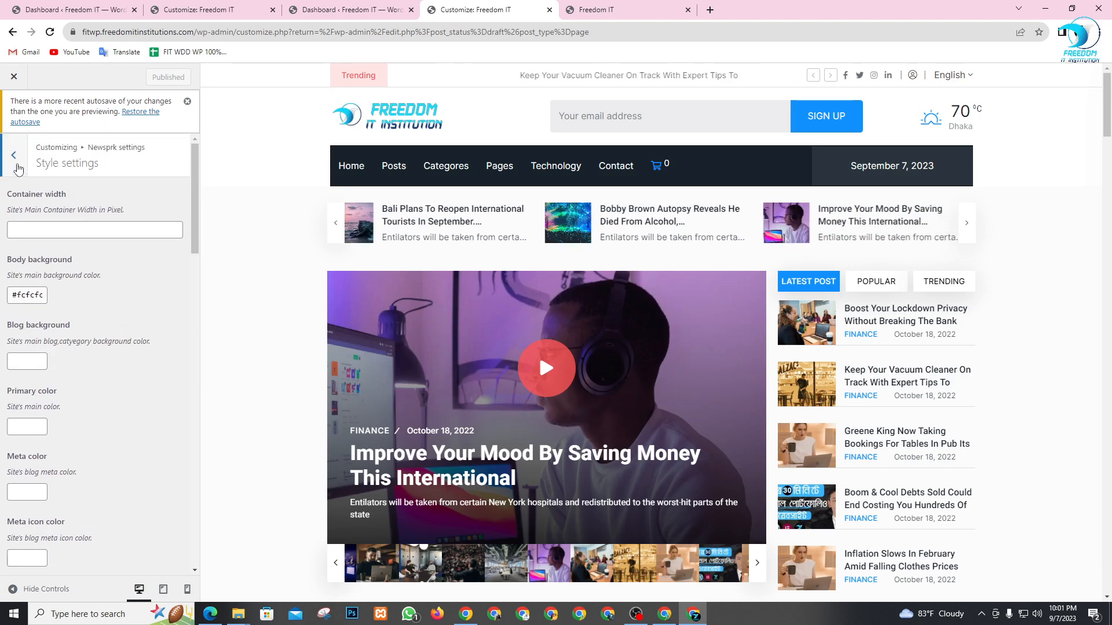
- In the Newsprk header settings, turn off the weather, multi-language, user account and search options
key(Escape)
click(82, 249)
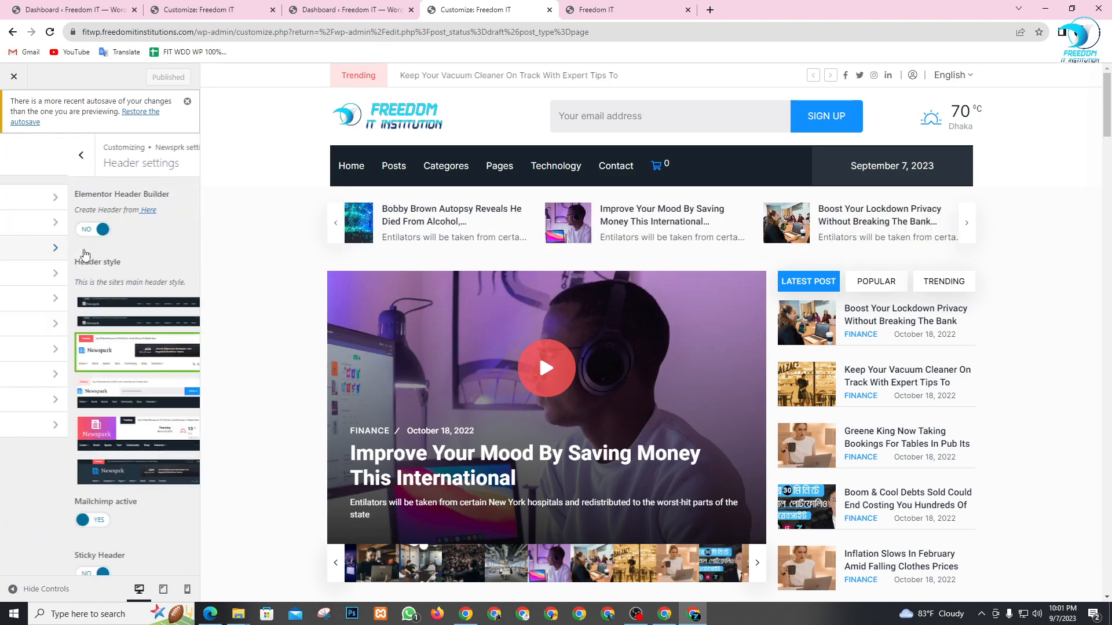
scroll(87, 251, down, 10)
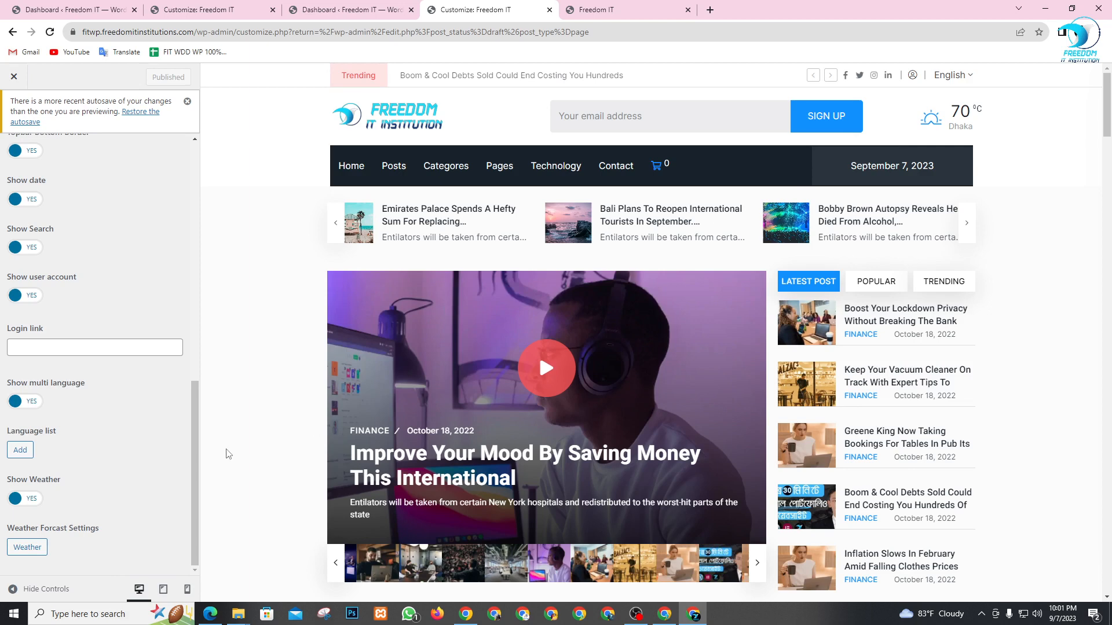
click(20, 498)
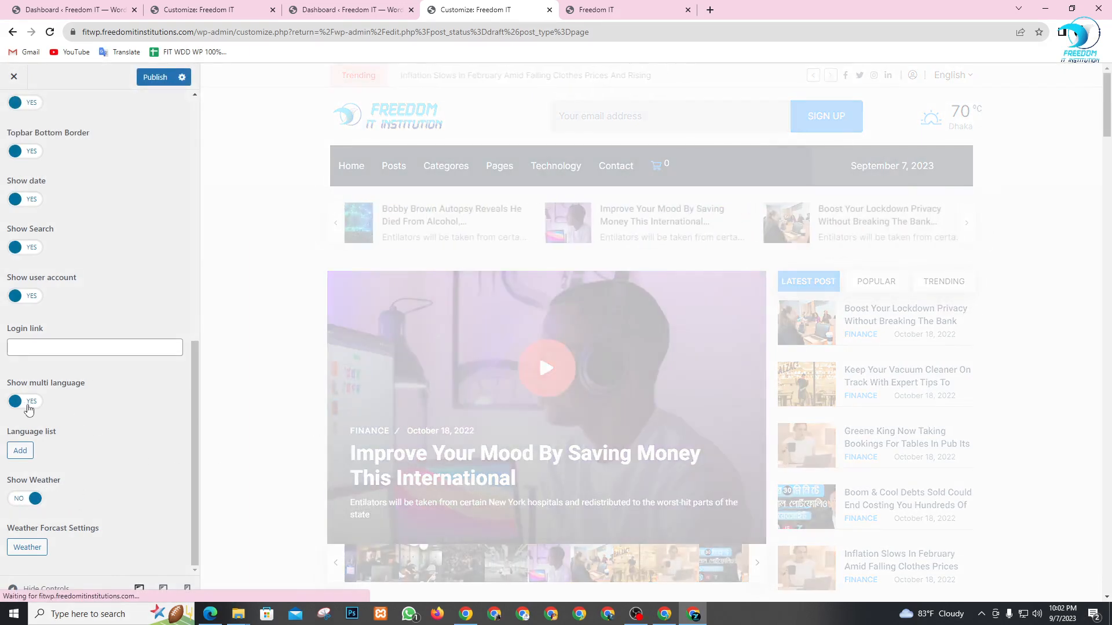
scroll(116, 458, up, 2)
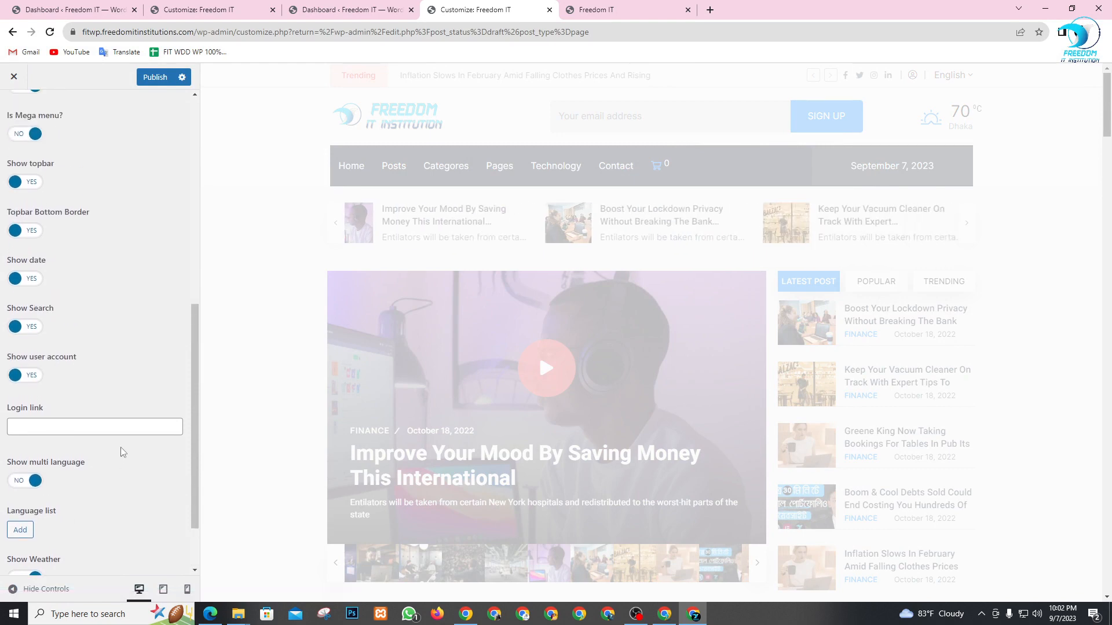
click(21, 415)
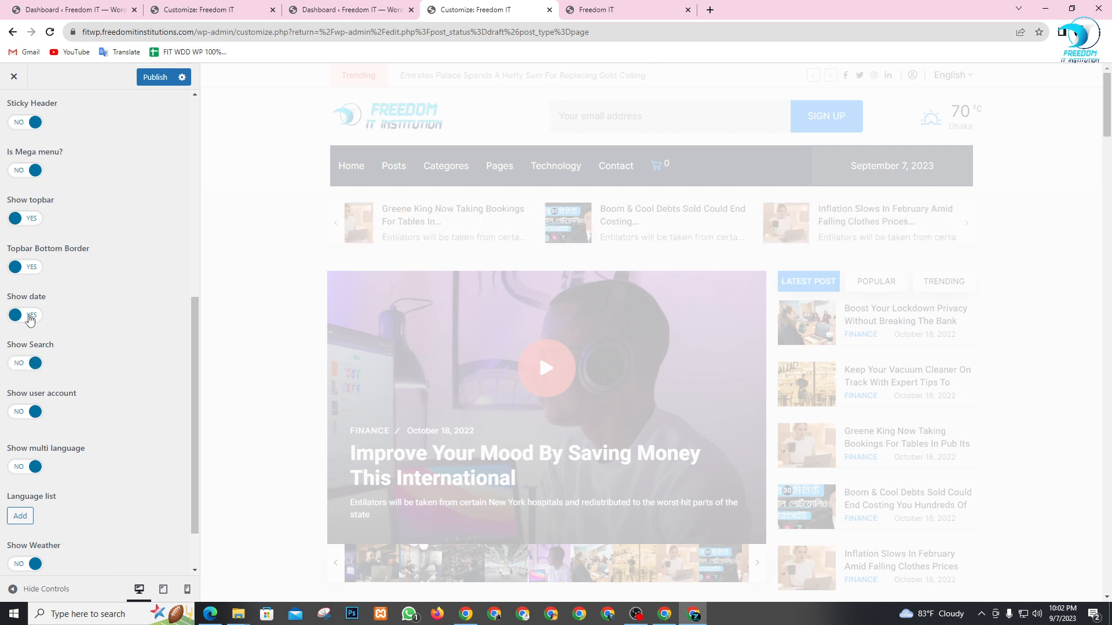
- Turn off the header's date and topbar bottom border, and turn on the mega menu, keeping the topbar shown
click(30, 318)
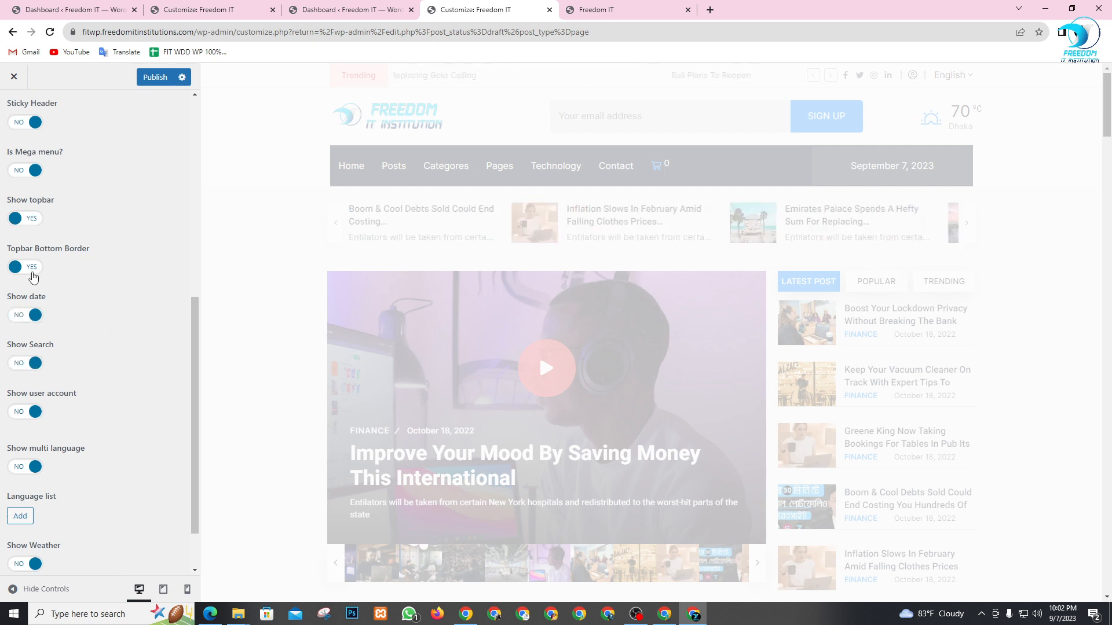
click(33, 269)
scroll(115, 331, up, 3)
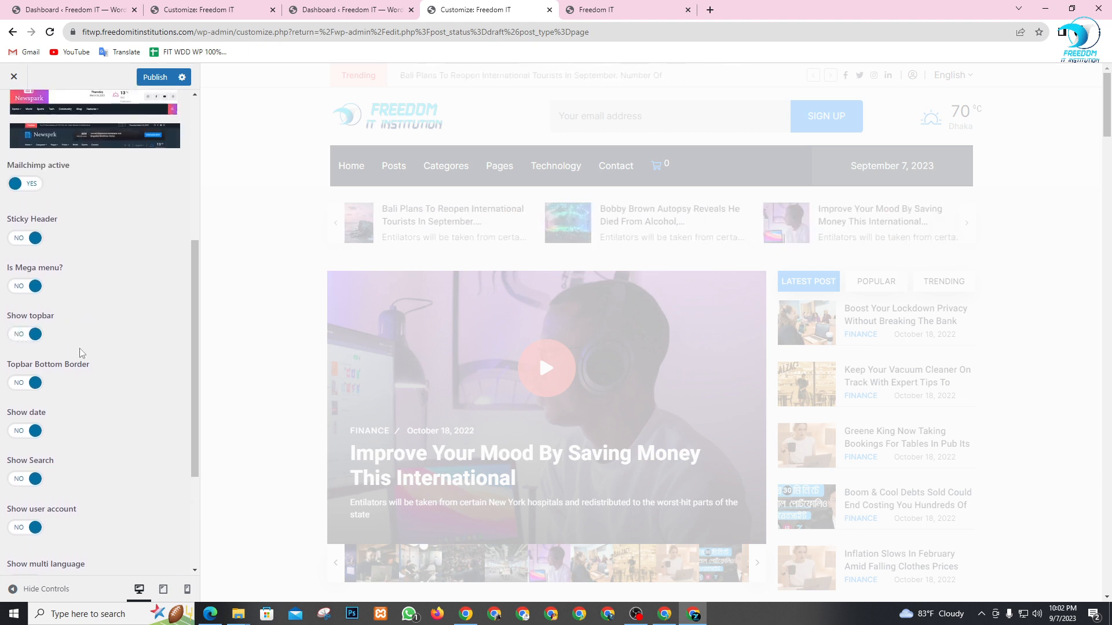
scroll(67, 308, up, 2)
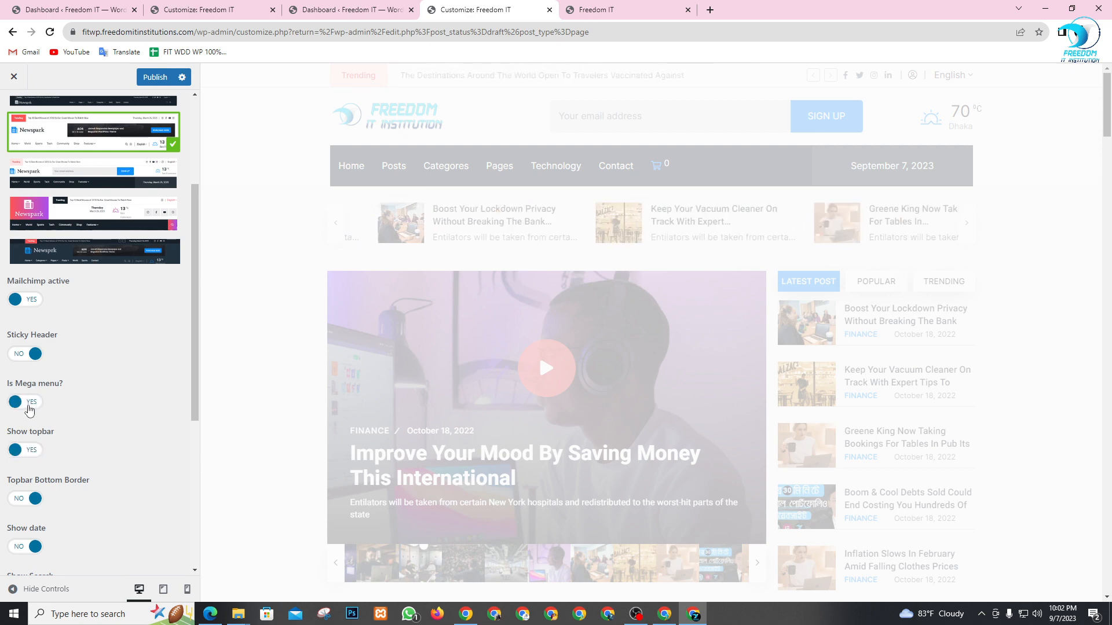
- Turn off the header's topbar and turn on the sticky header, keeping the mega menu on
click(31, 408)
click(29, 405)
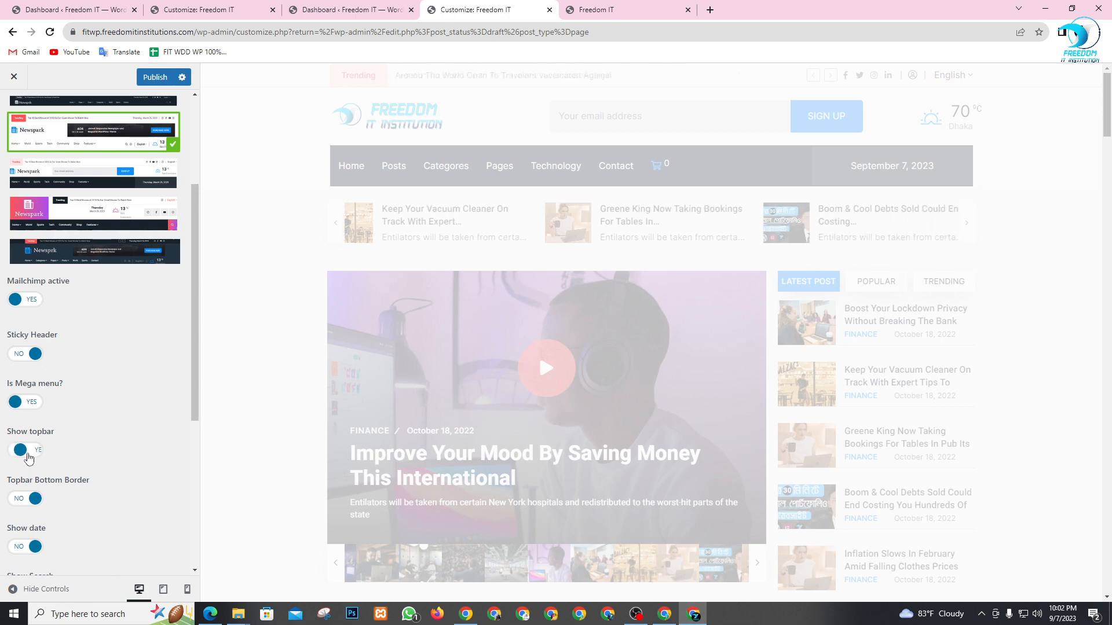
click(33, 457)
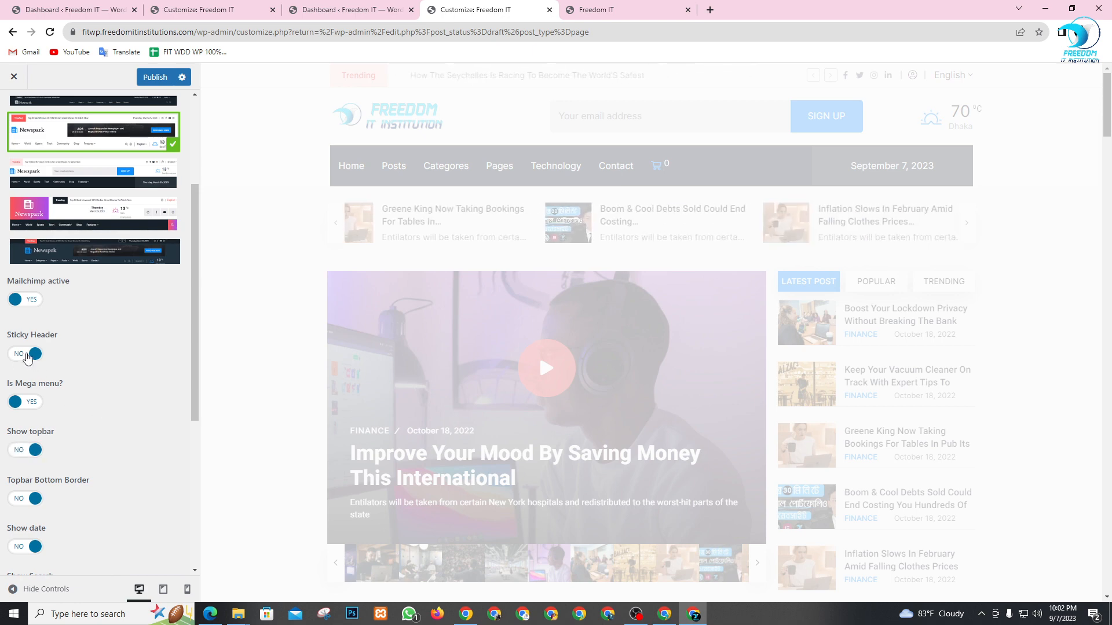
click(25, 356)
- Publish the header changes and look over the header settings against the site preview
scroll(100, 403, up, 1)
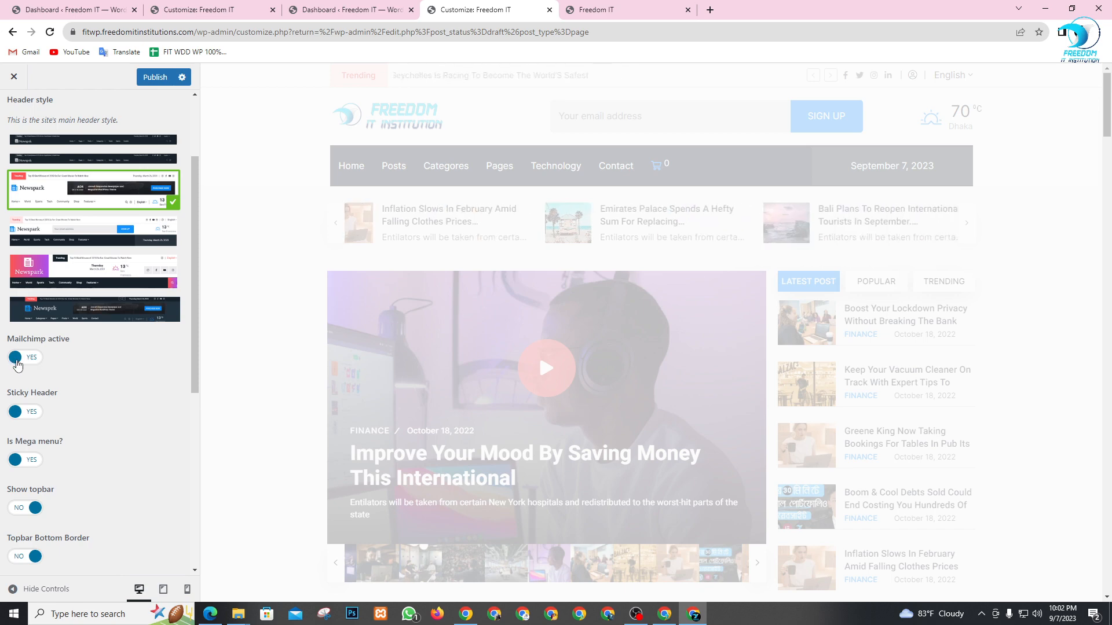
scroll(17, 364, up, 2)
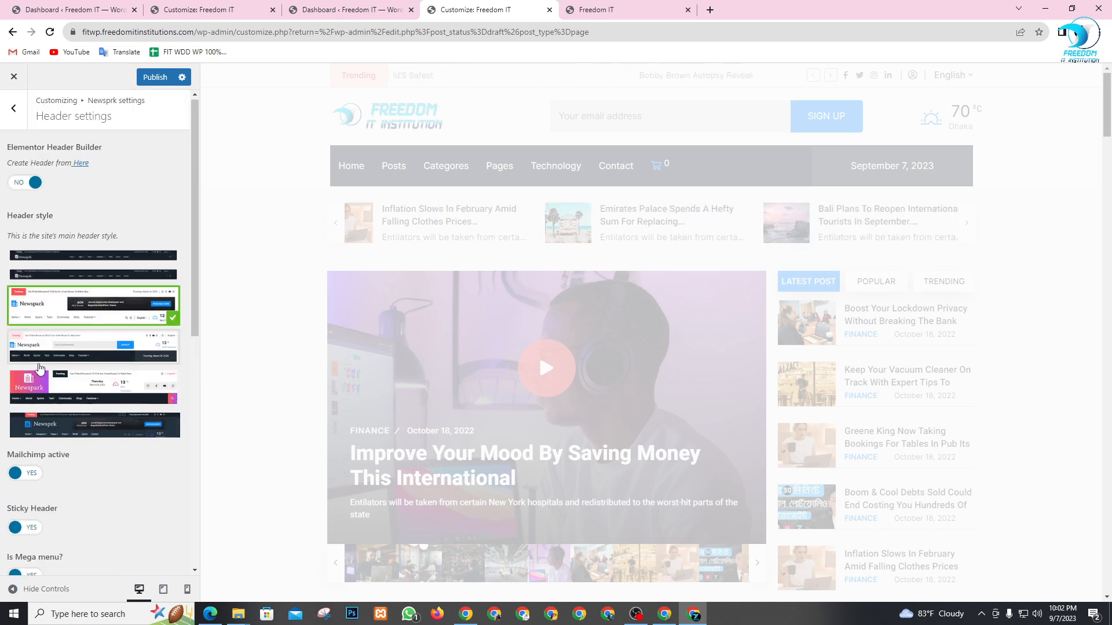
click(152, 77)
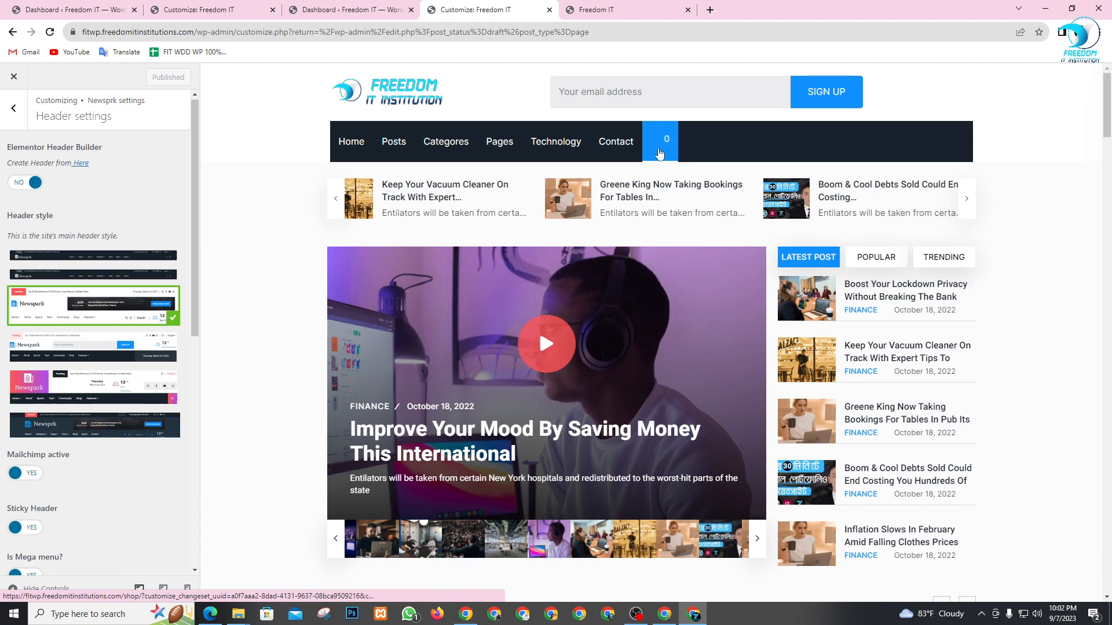
scroll(116, 325, down, 8)
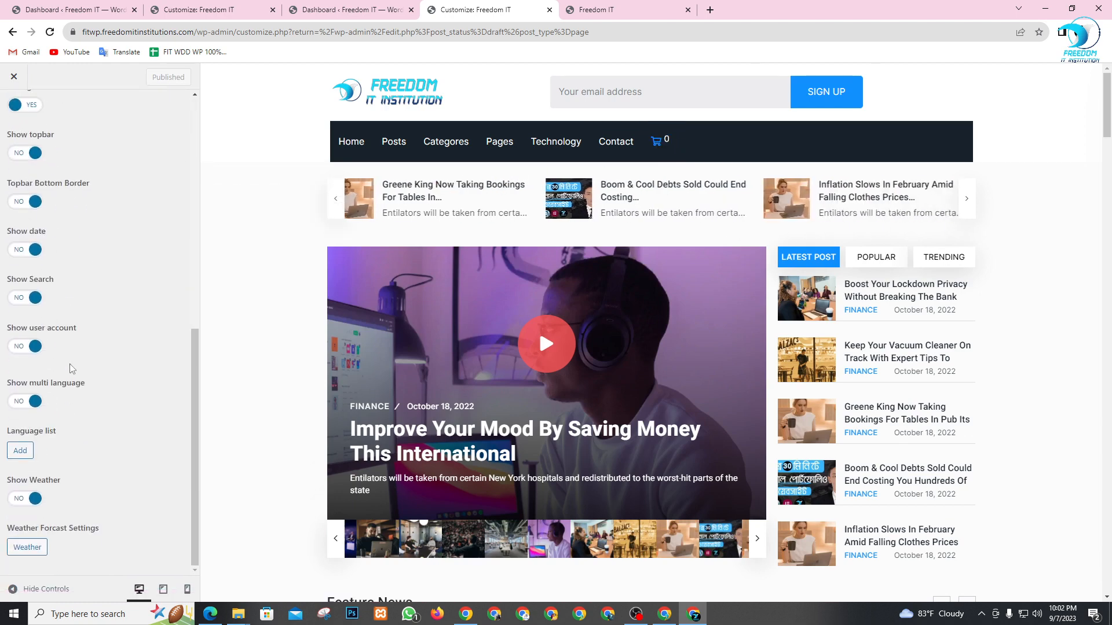
scroll(87, 388, up, 5)
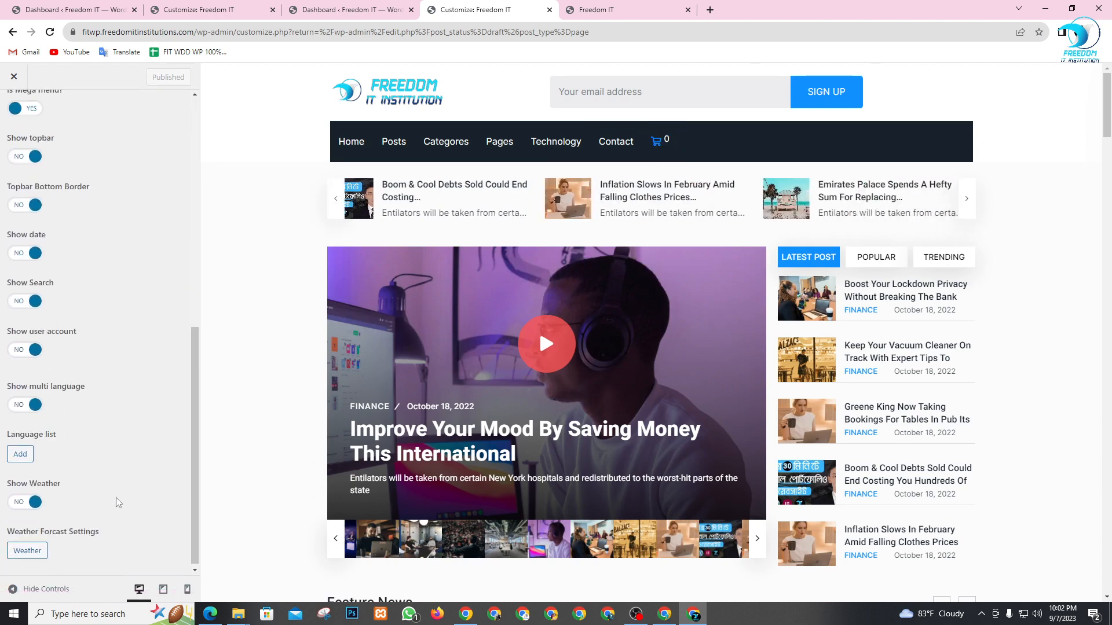
scroll(88, 388, up, 3)
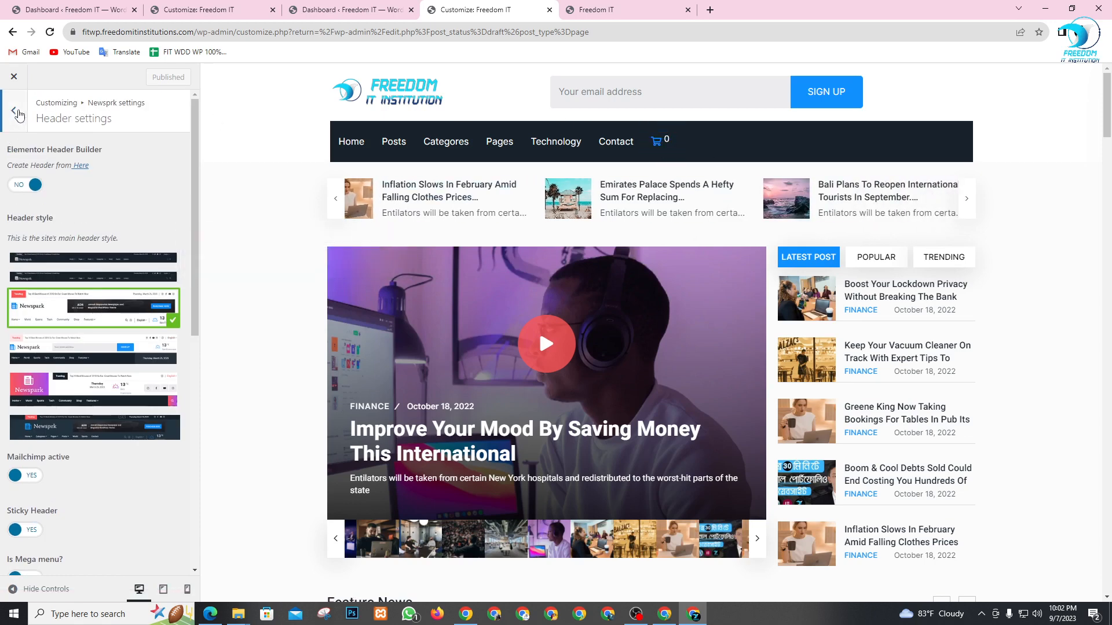
- Look through the Newsprk shop settings, including the sidebar choices, and revisit the style settings
click(13, 110)
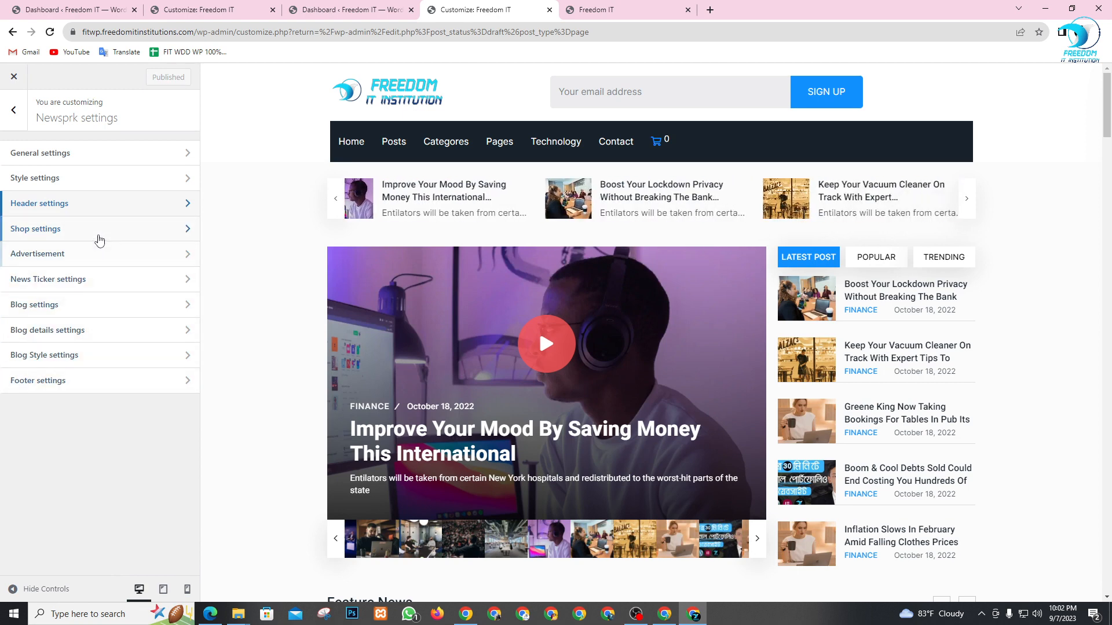
click(99, 234)
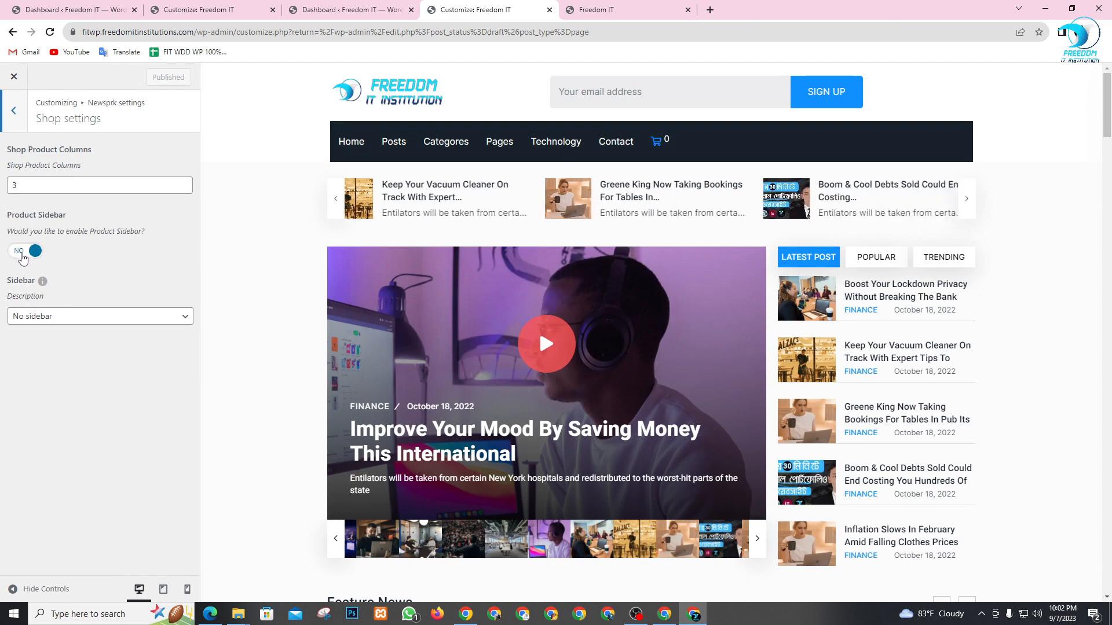
click(49, 323)
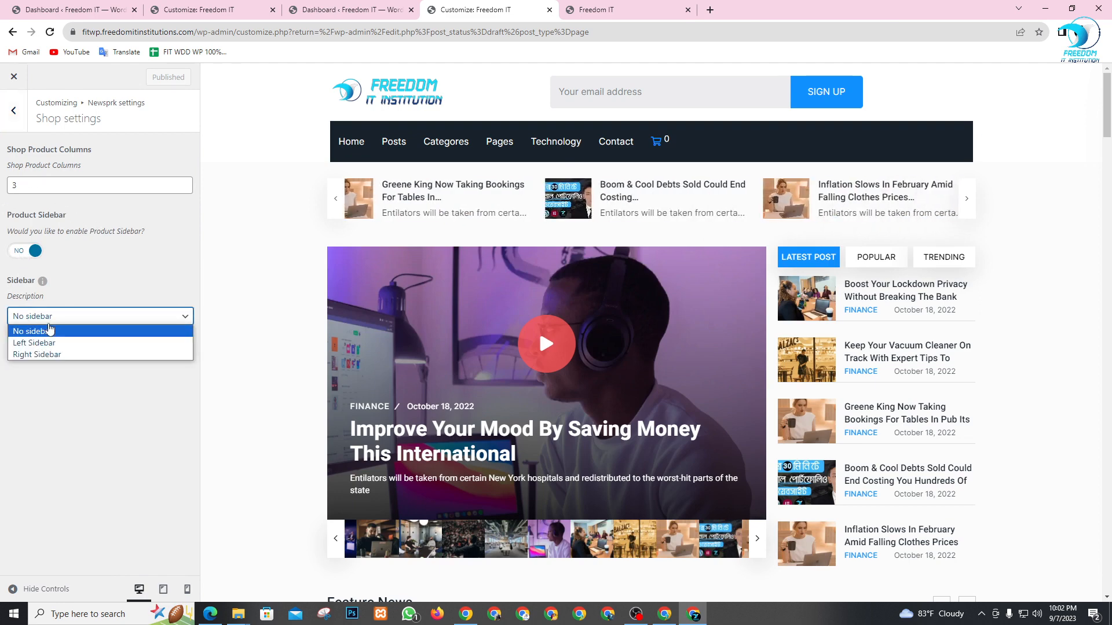
click(116, 288)
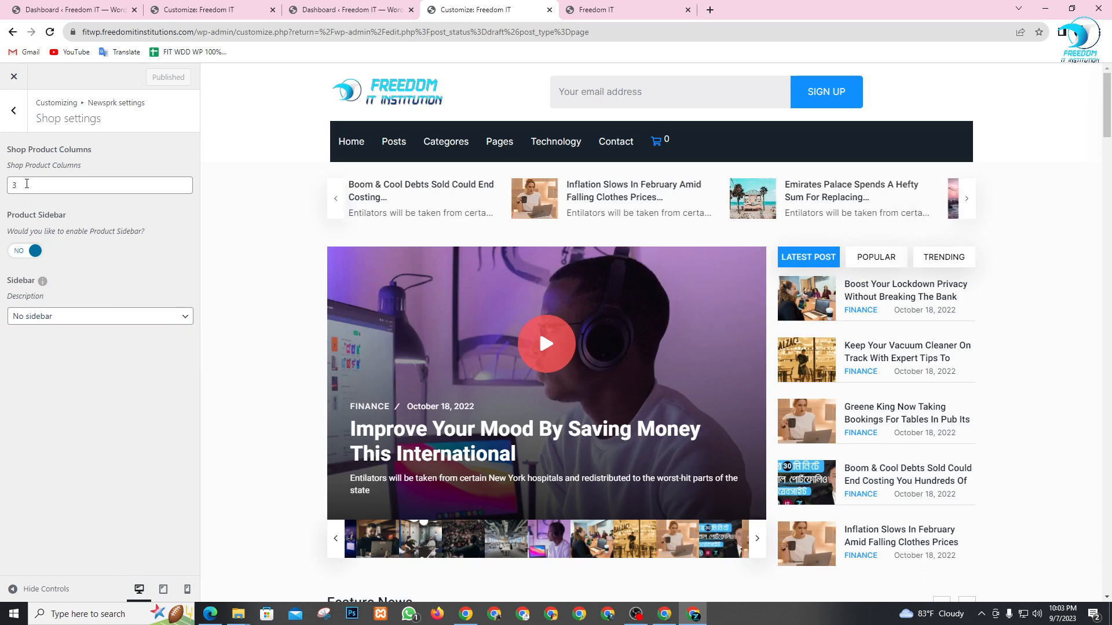
click(13, 111)
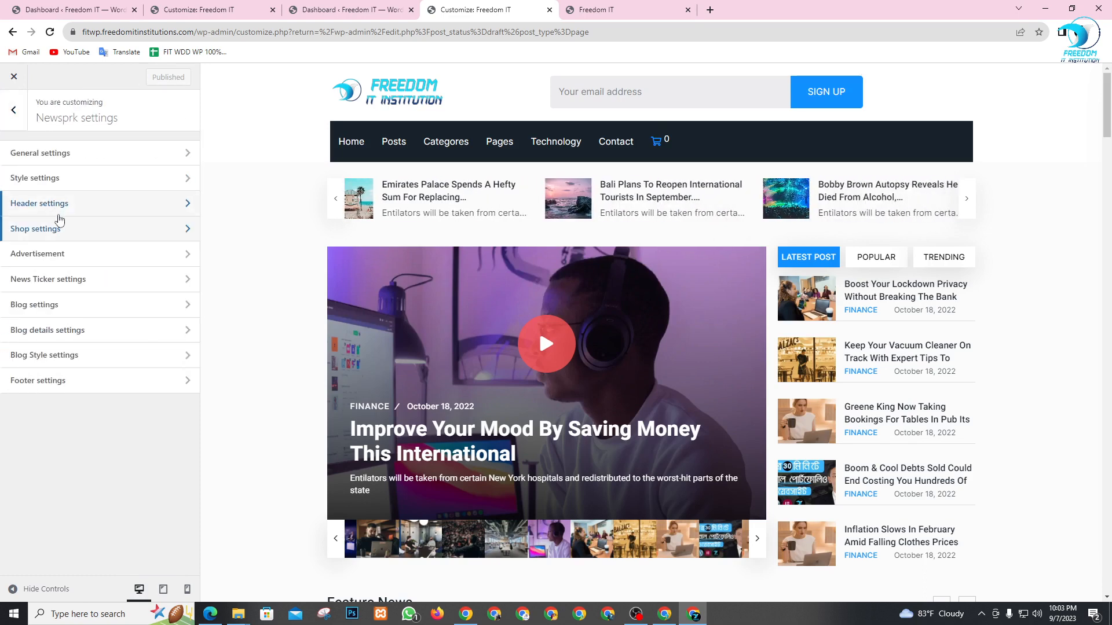
click(64, 184)
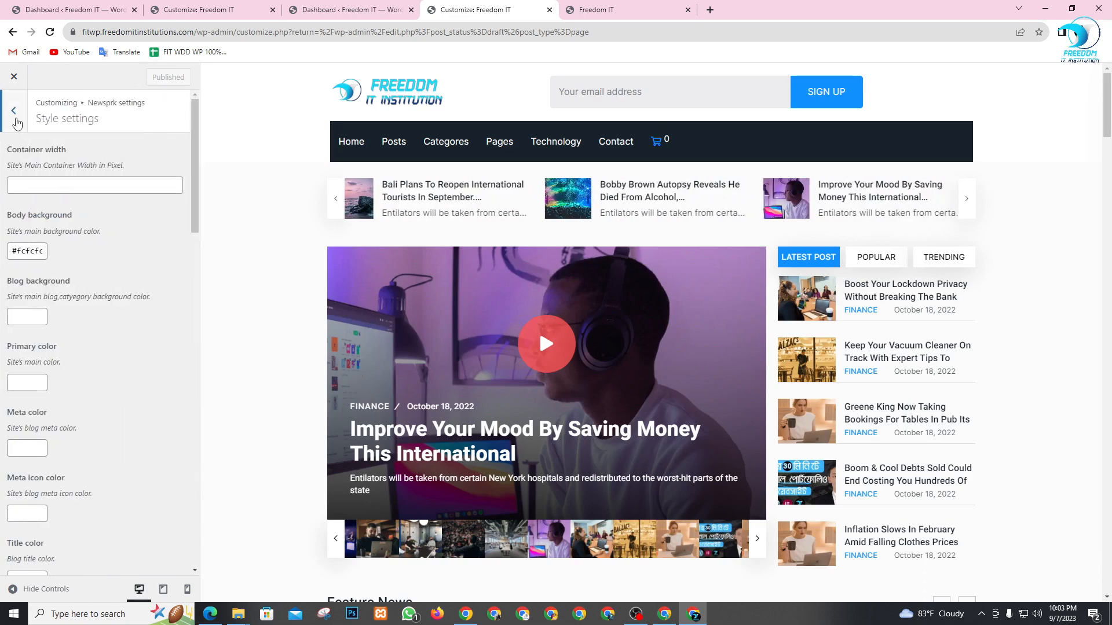
click(13, 110)
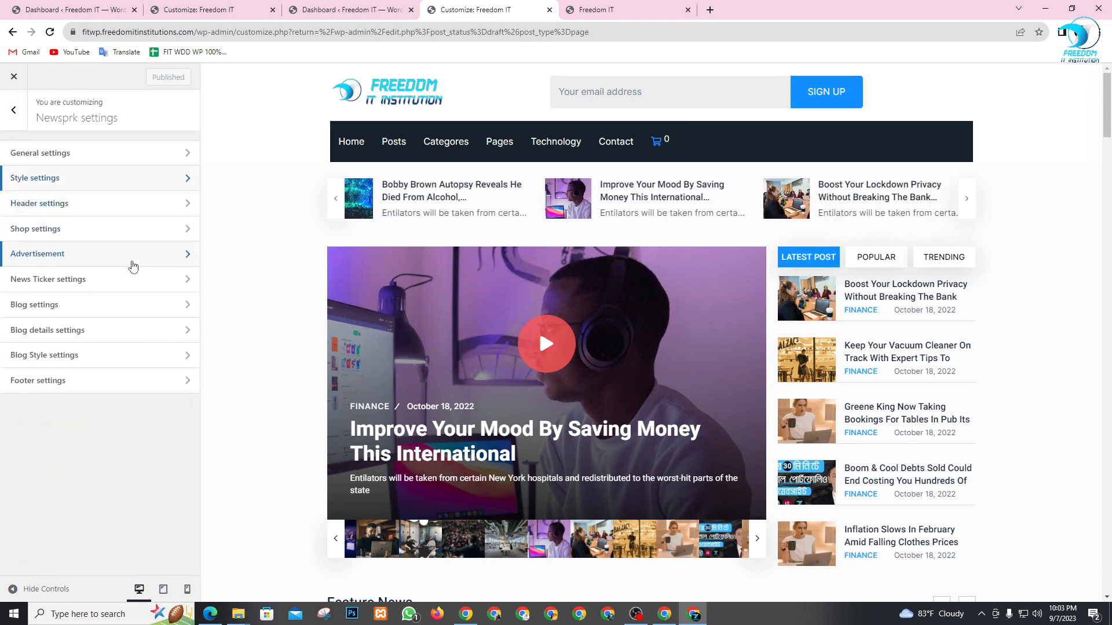
- Review the Newsprk advertisement banner options and all the News Ticker settings, and return to the settings overview
click(132, 262)
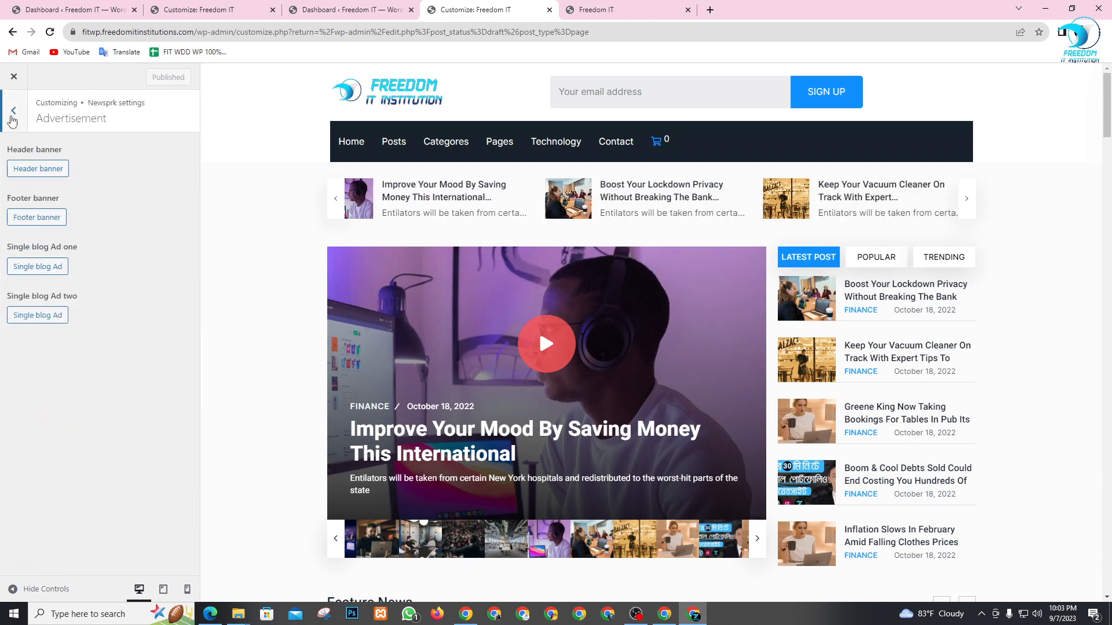
click(12, 112)
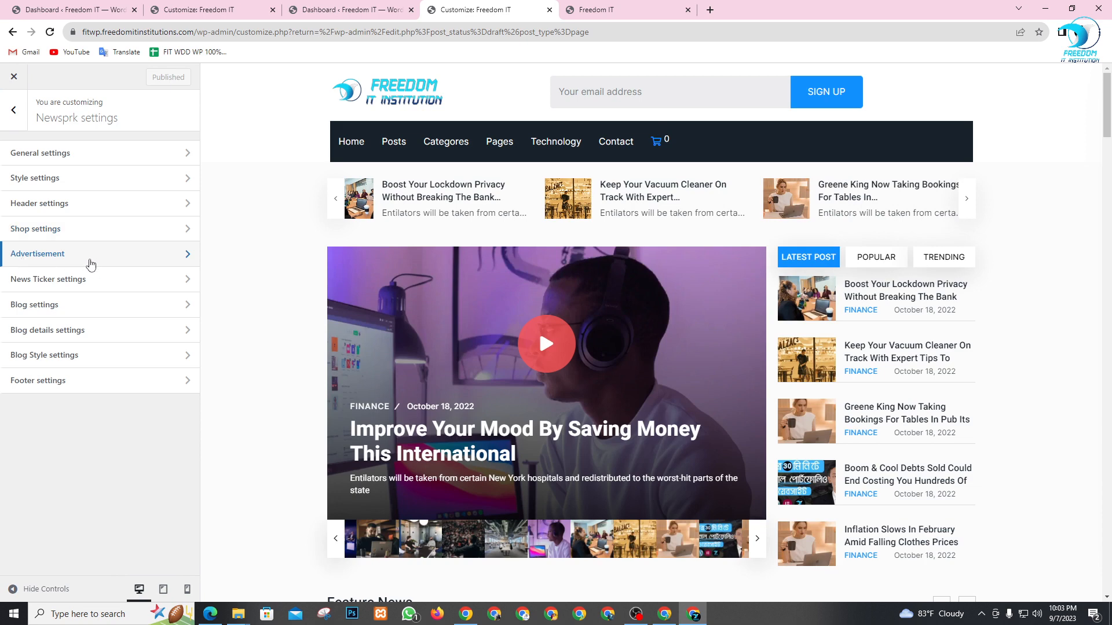
click(105, 285)
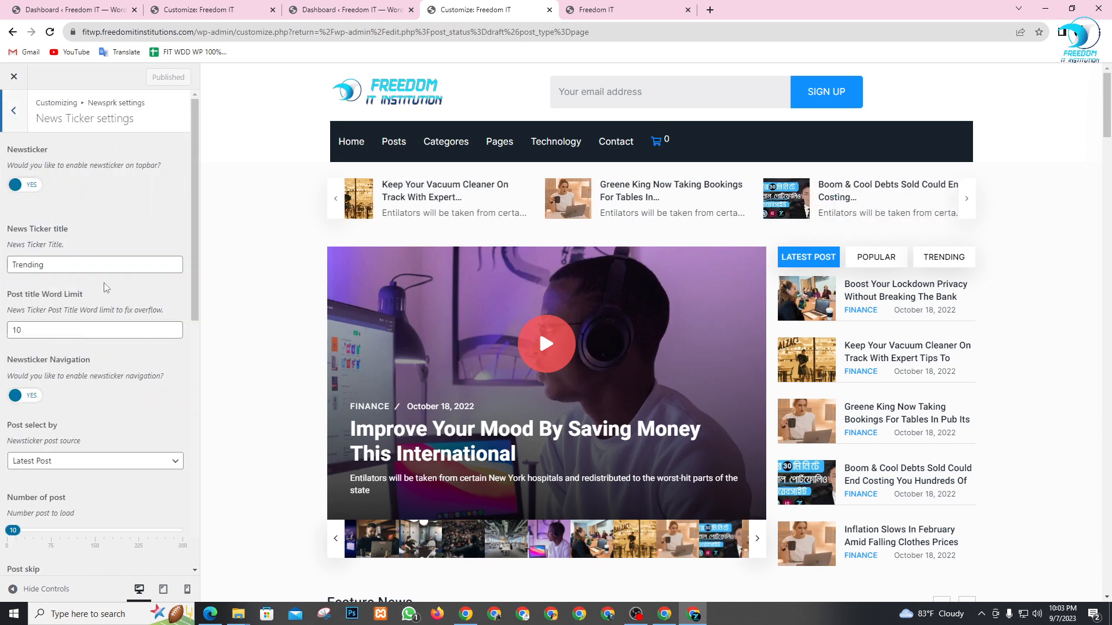
scroll(99, 296, down, 10)
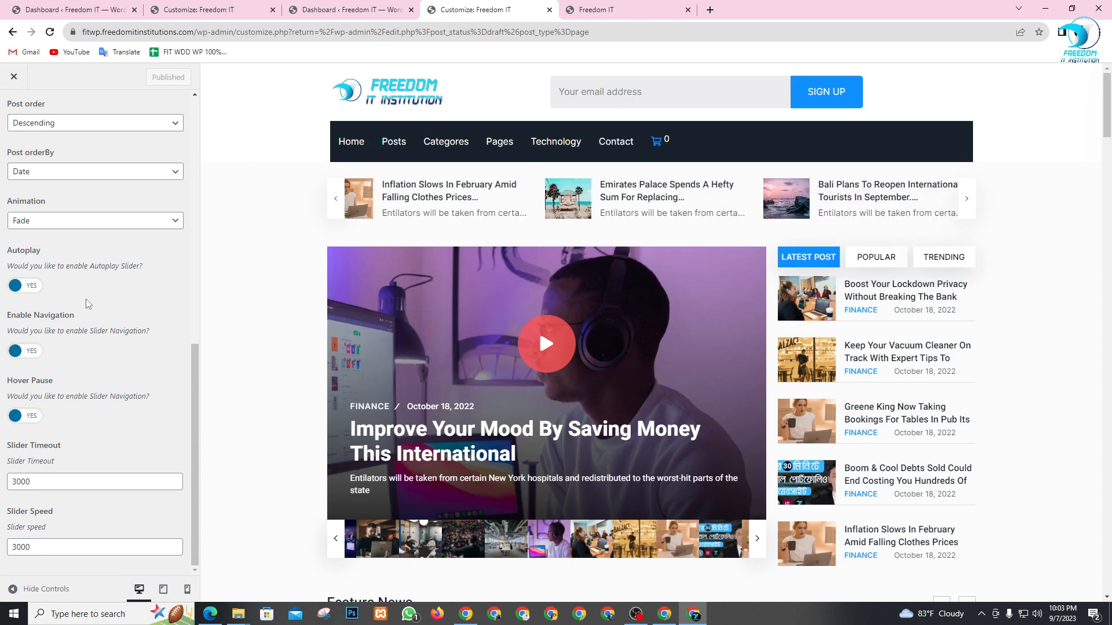
scroll(93, 324, up, 10)
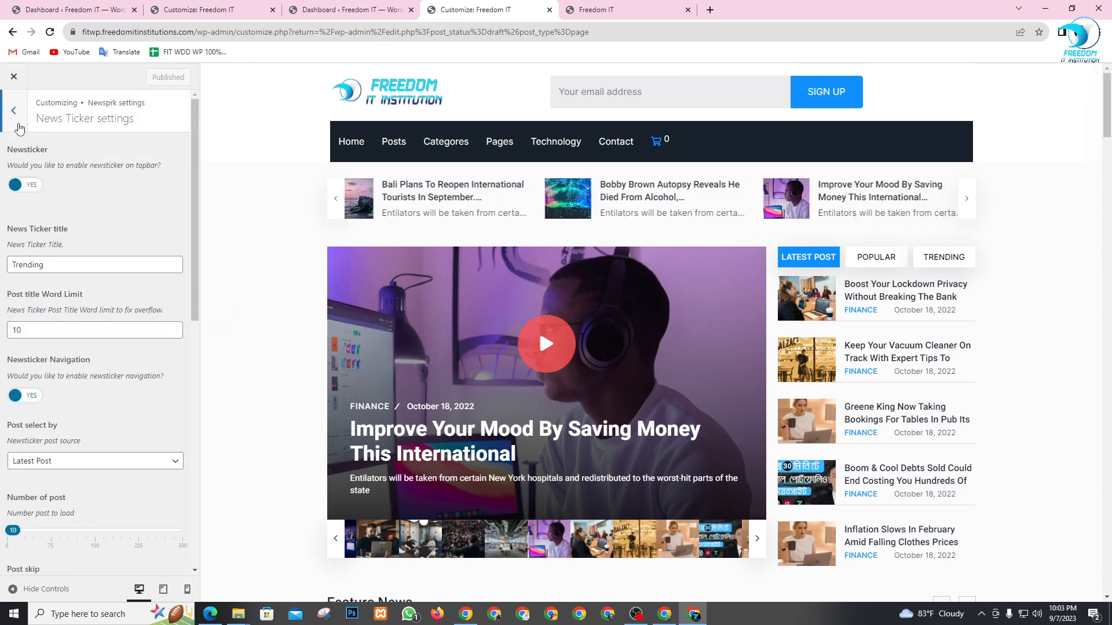
click(13, 113)
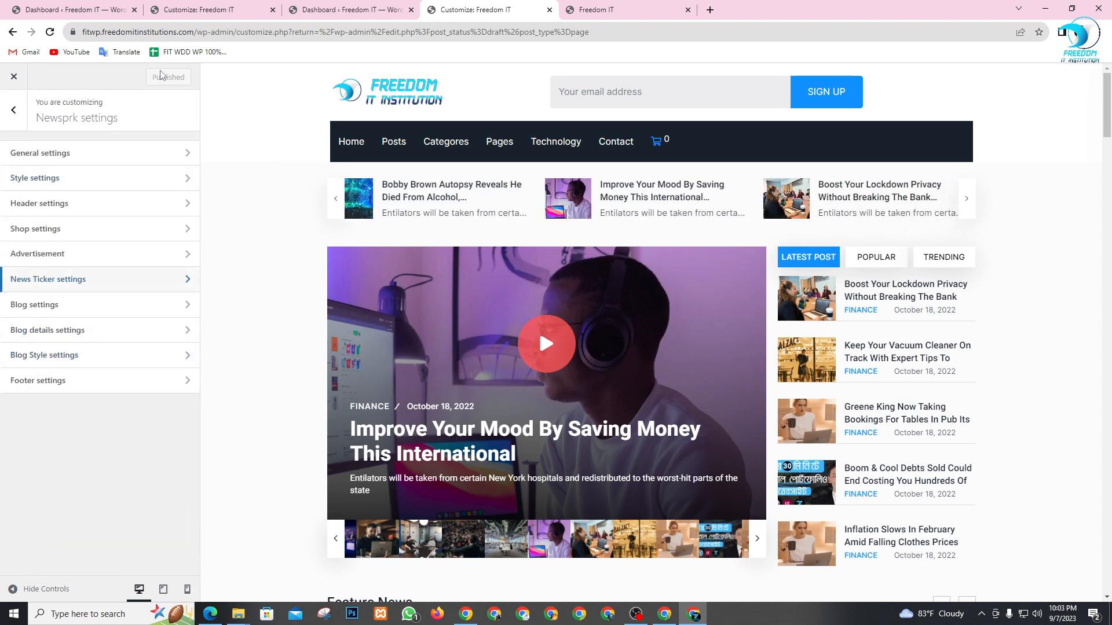
- Open the Theme File Editor from the WordPress dashboard, accept its warning, and view the Newsprk Child stylesheet
click(352, 10)
mouse_move(78, 329)
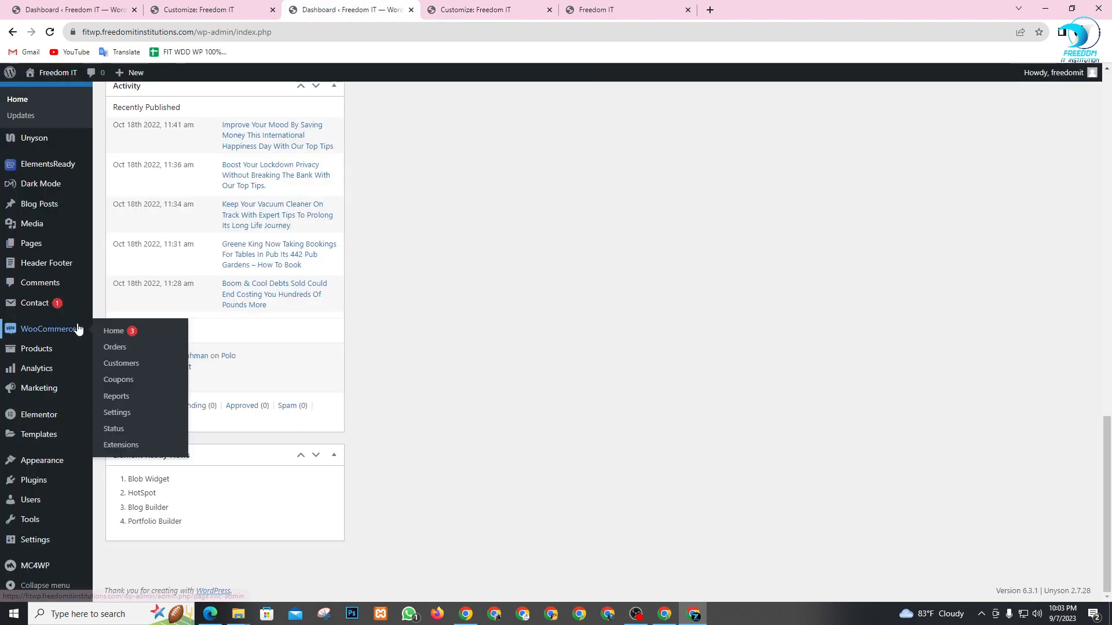
mouse_move(48, 472)
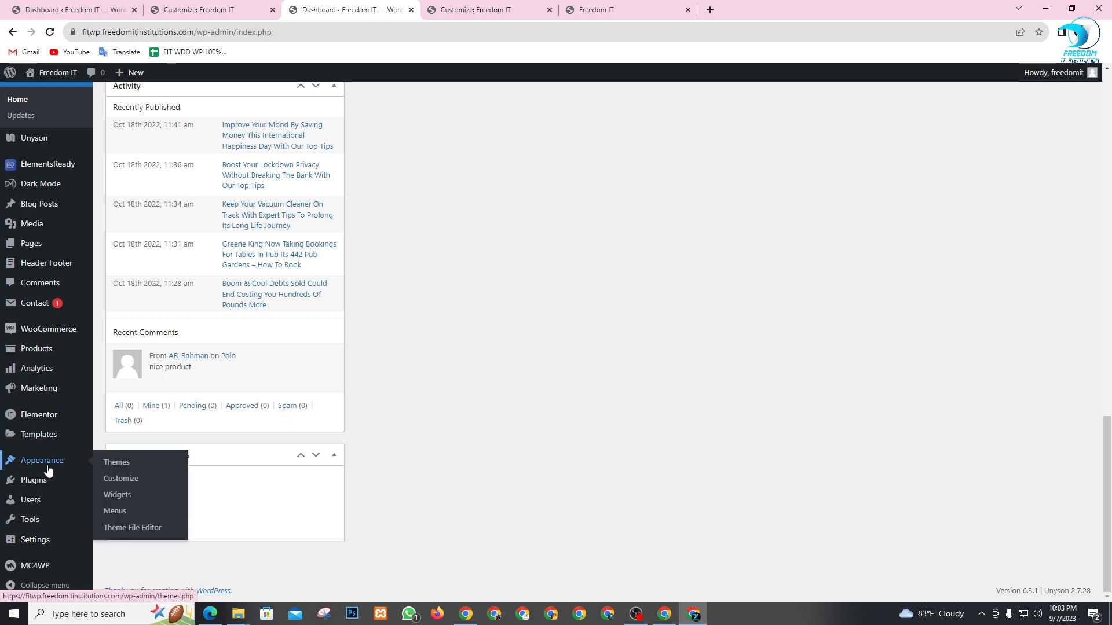
click(129, 532)
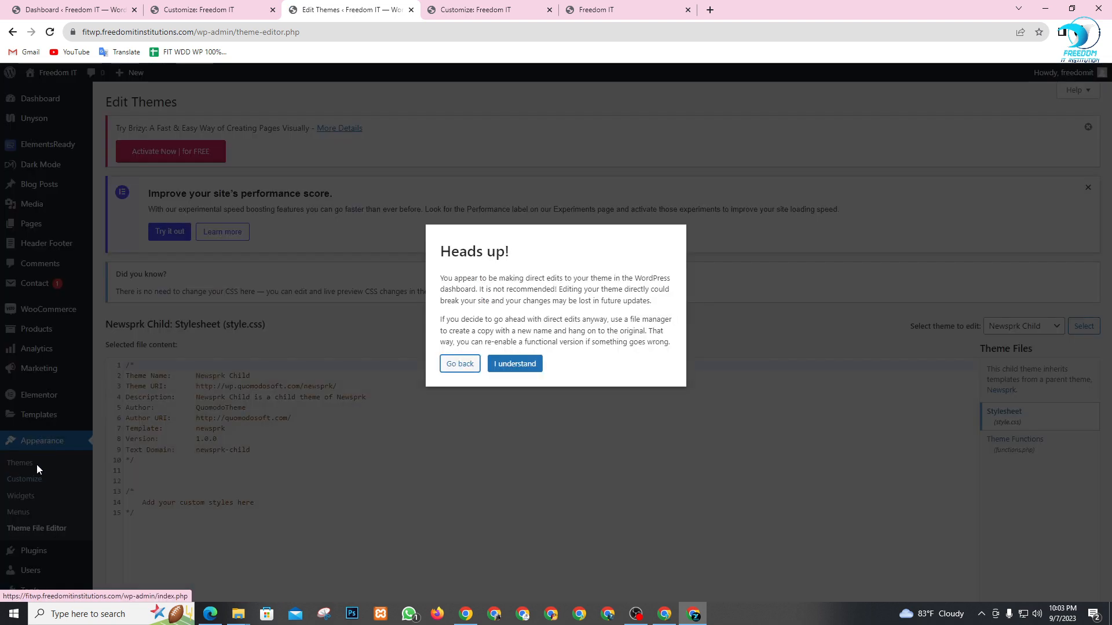
click(514, 363)
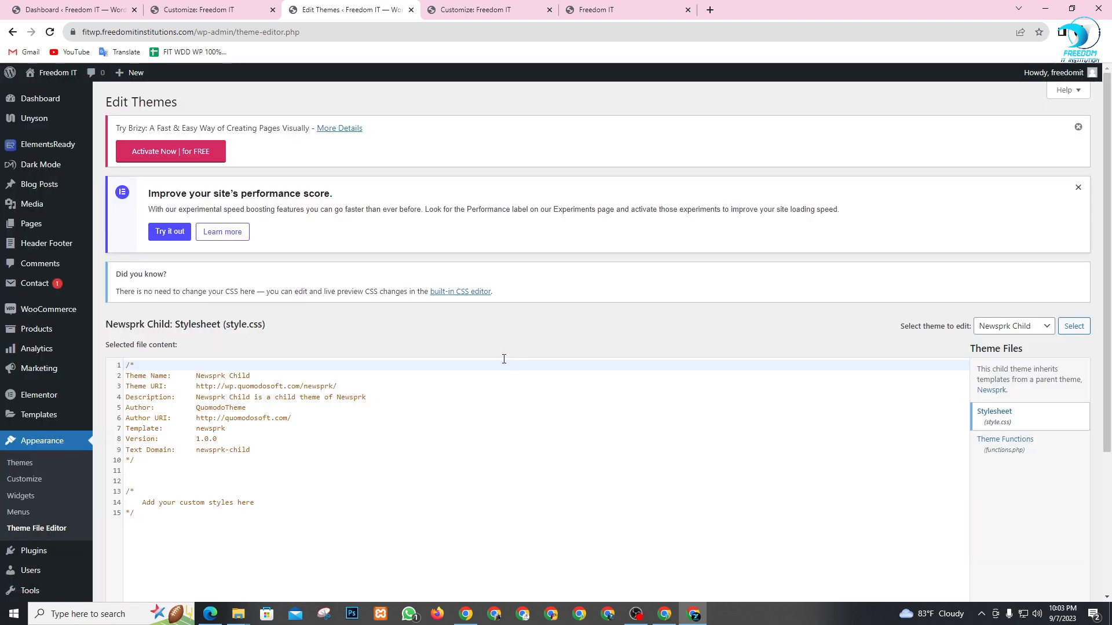
scroll(498, 360, down, 2)
scroll(476, 362, down, 1)
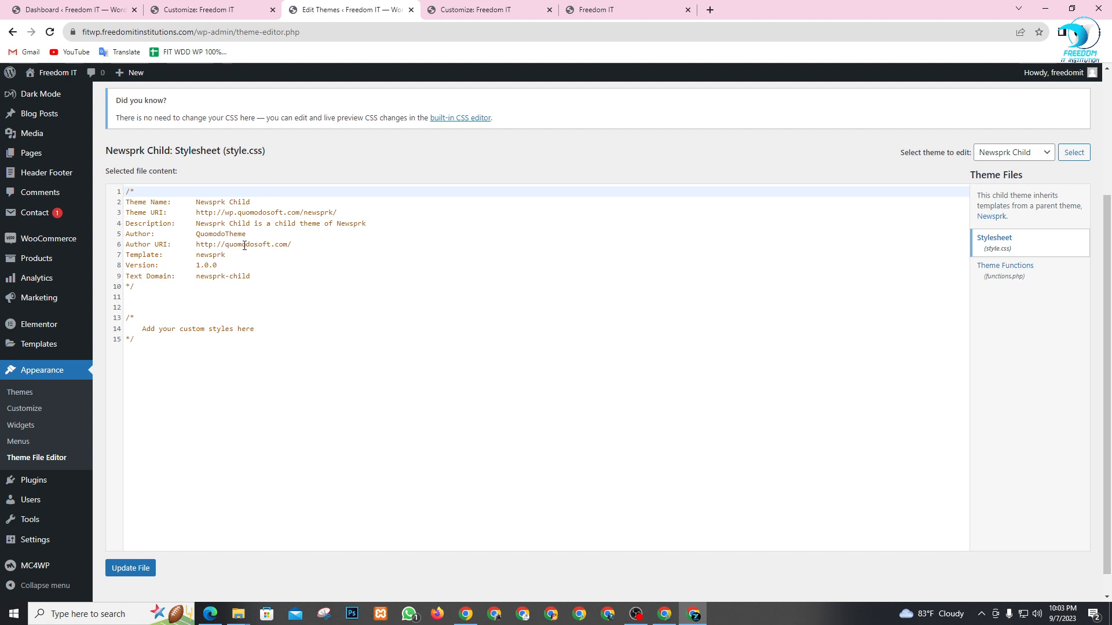
- Open the Newsprk Child theme's functions.php file and examine its code without editing it
click(1007, 272)
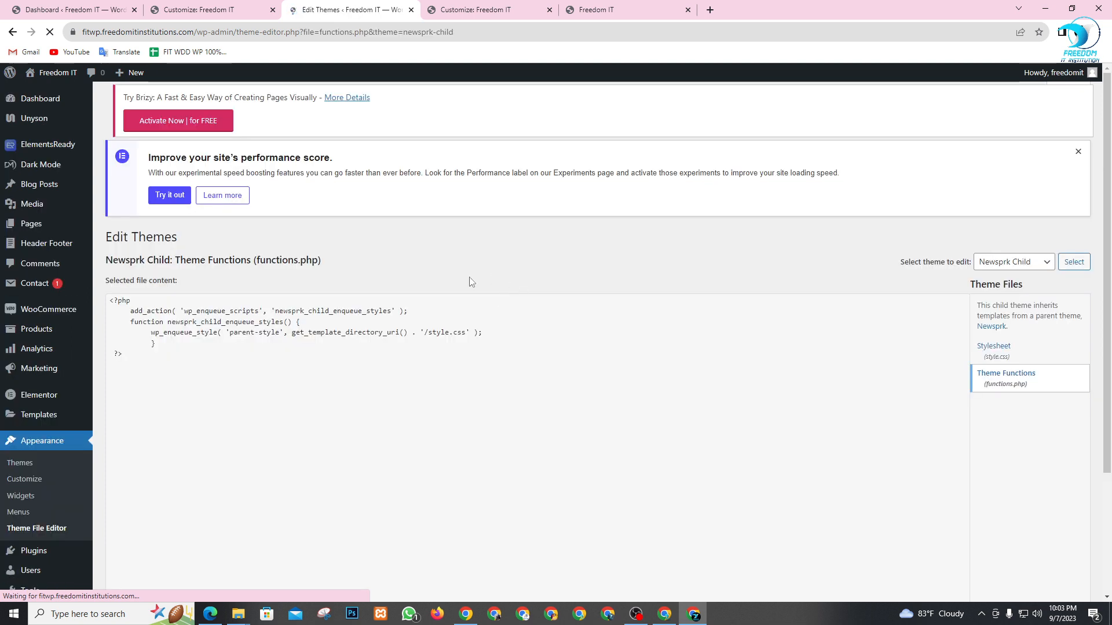
scroll(311, 347, down, 1)
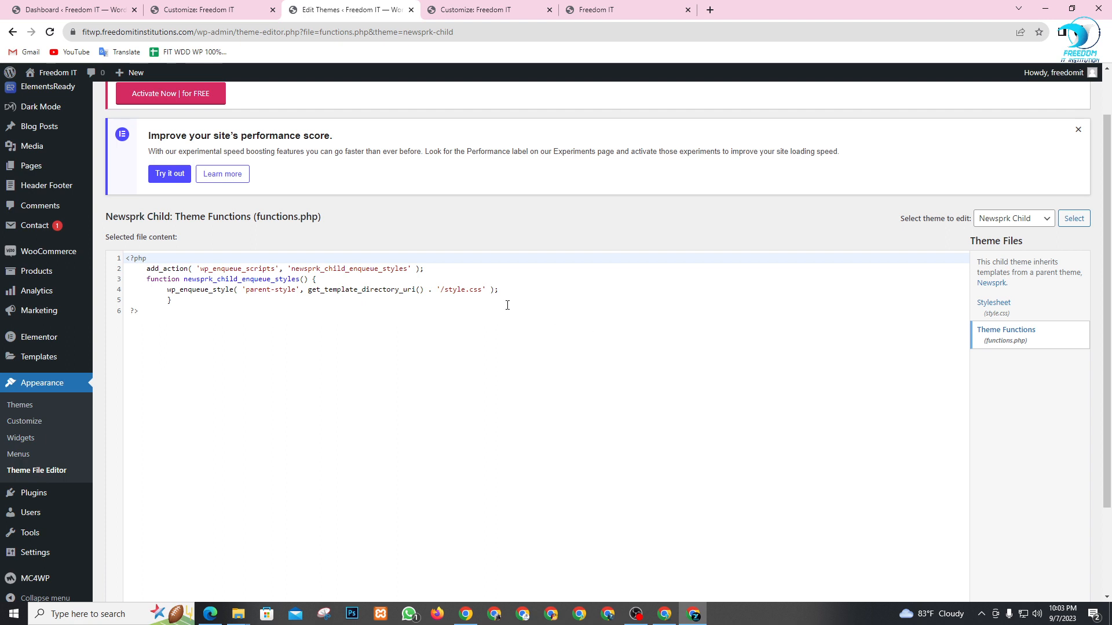
drag(208, 313, 129, 257)
click(242, 309)
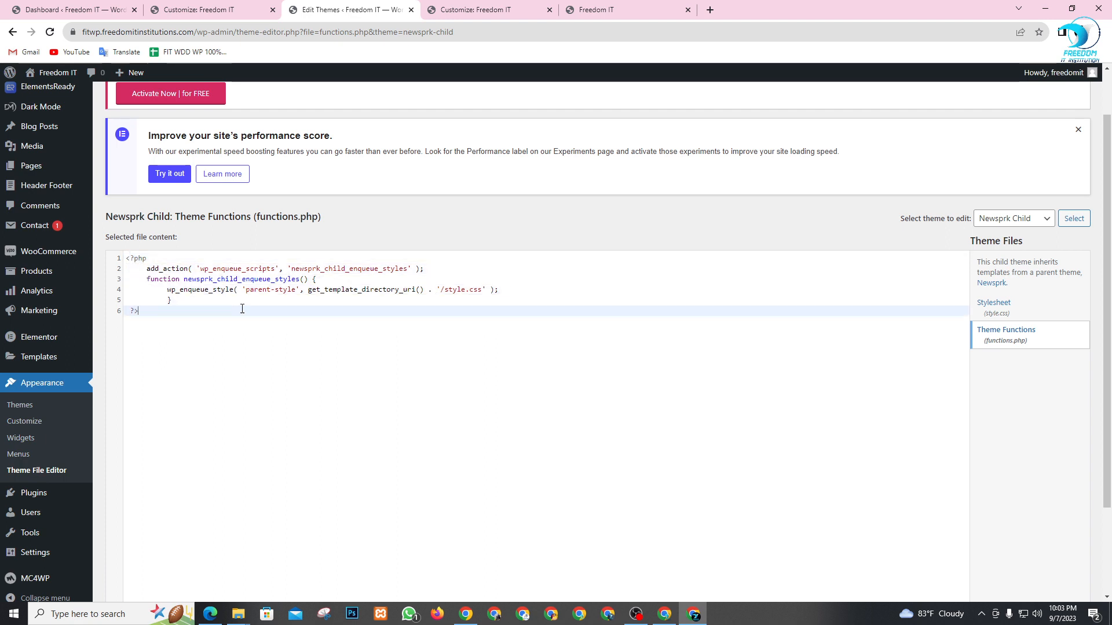
click(454, 299)
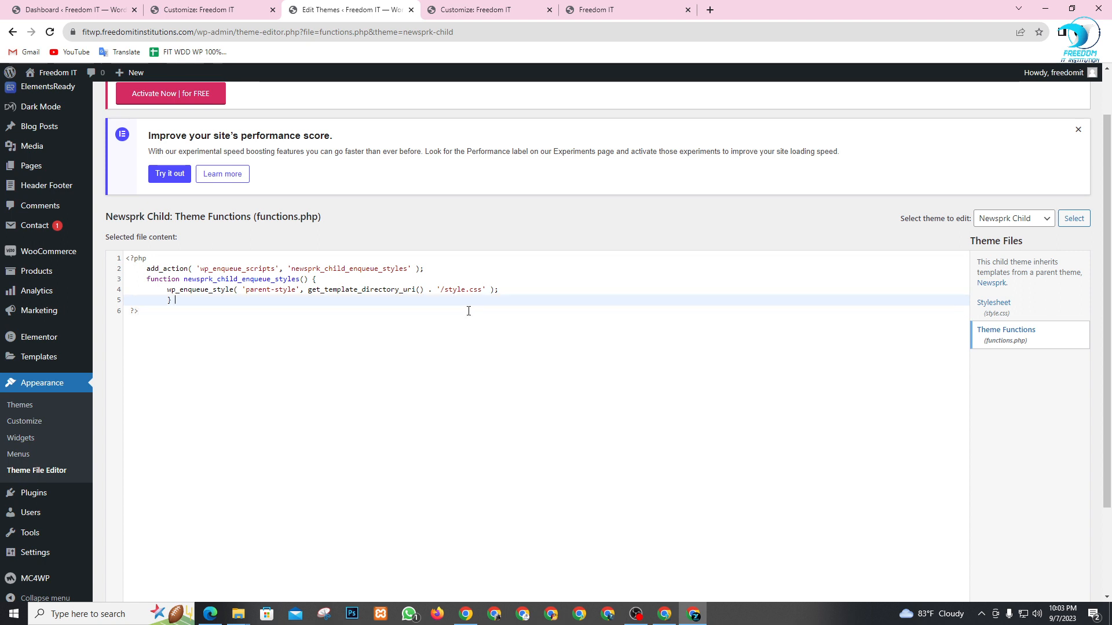
click(442, 281)
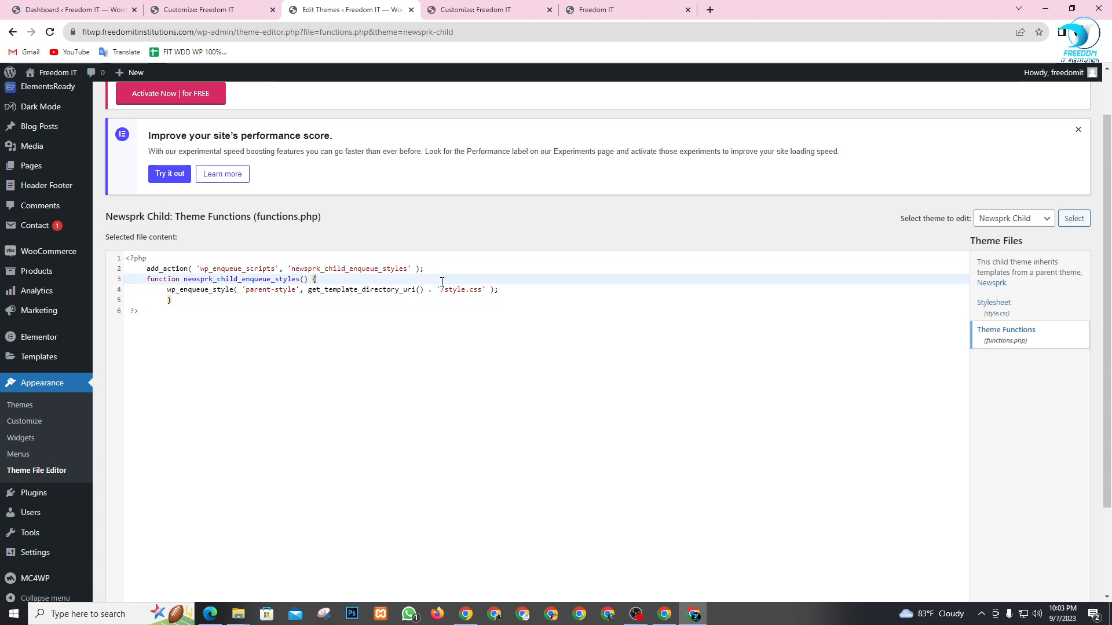
click(610, 315)
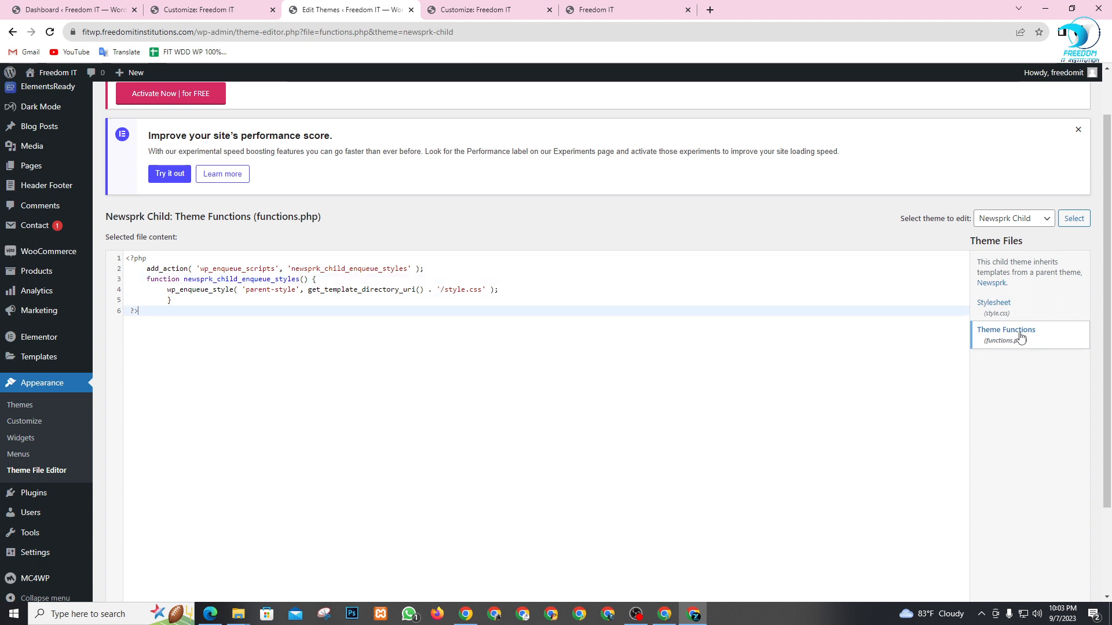
- Switch the theme being edited to Newsprk and look through its list of theme files
click(1024, 223)
click(1014, 256)
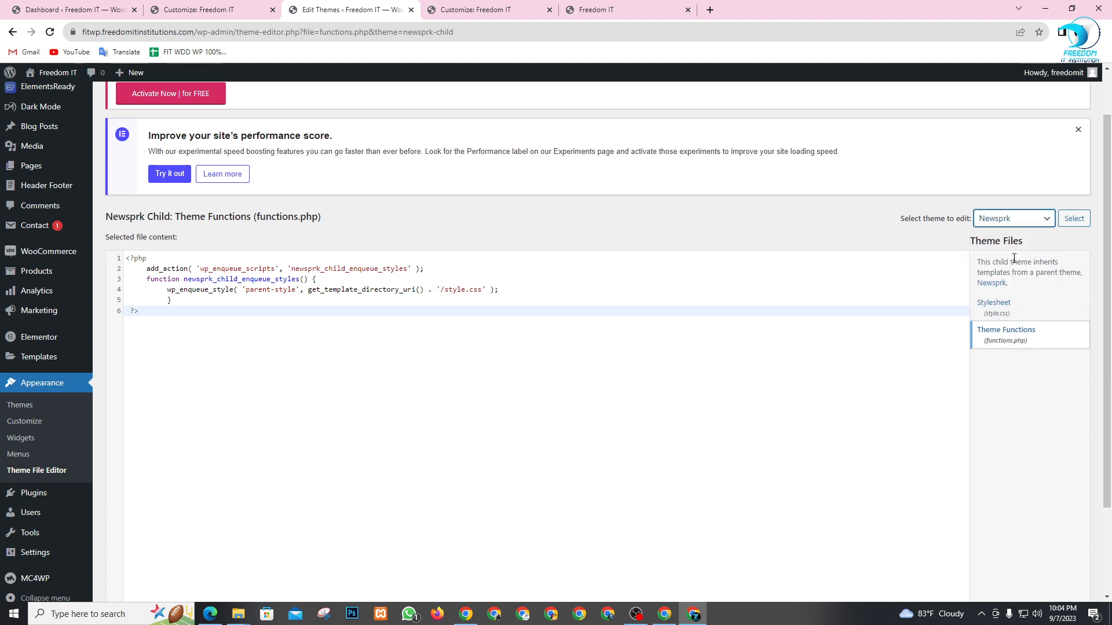
click(1073, 219)
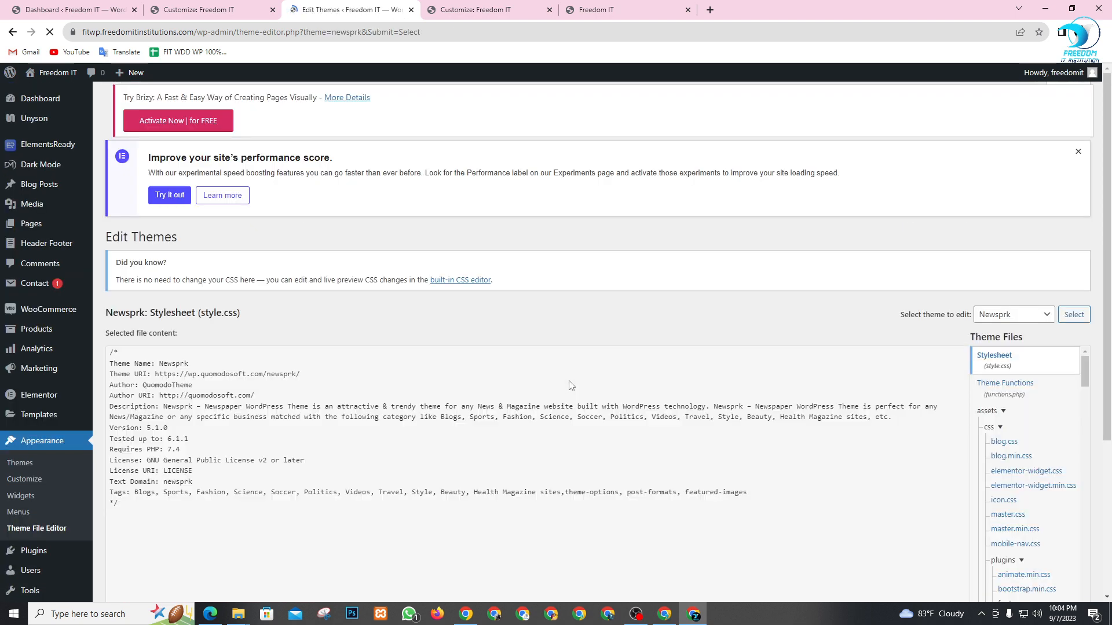
scroll(998, 409, down, 10)
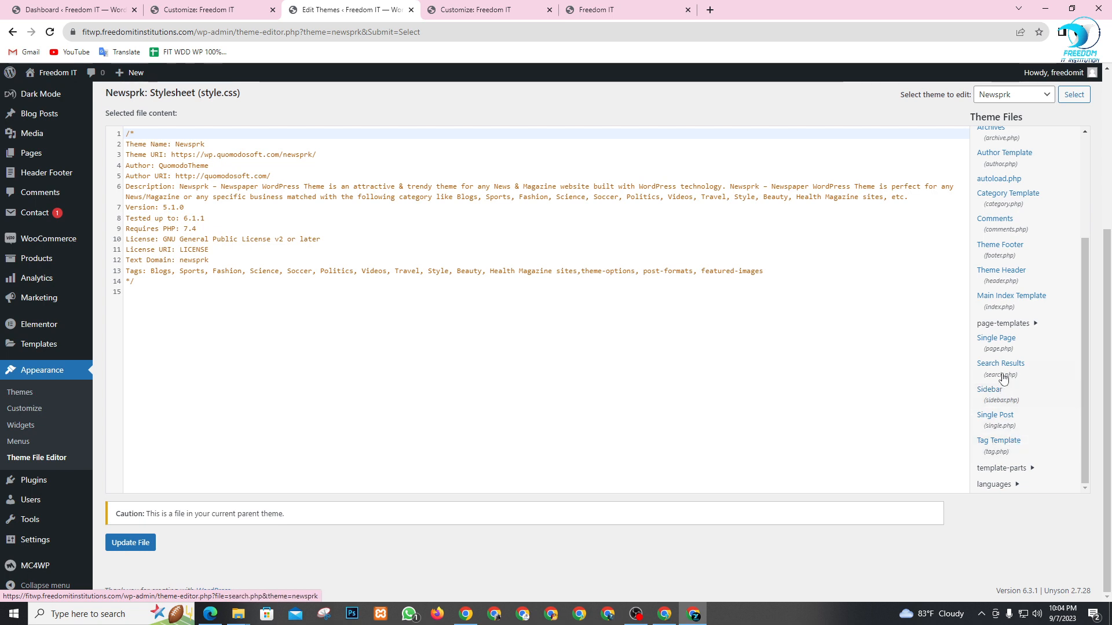
- Open the Newsprk theme's header.php file and examine its header style and template-part code without editing it
click(996, 274)
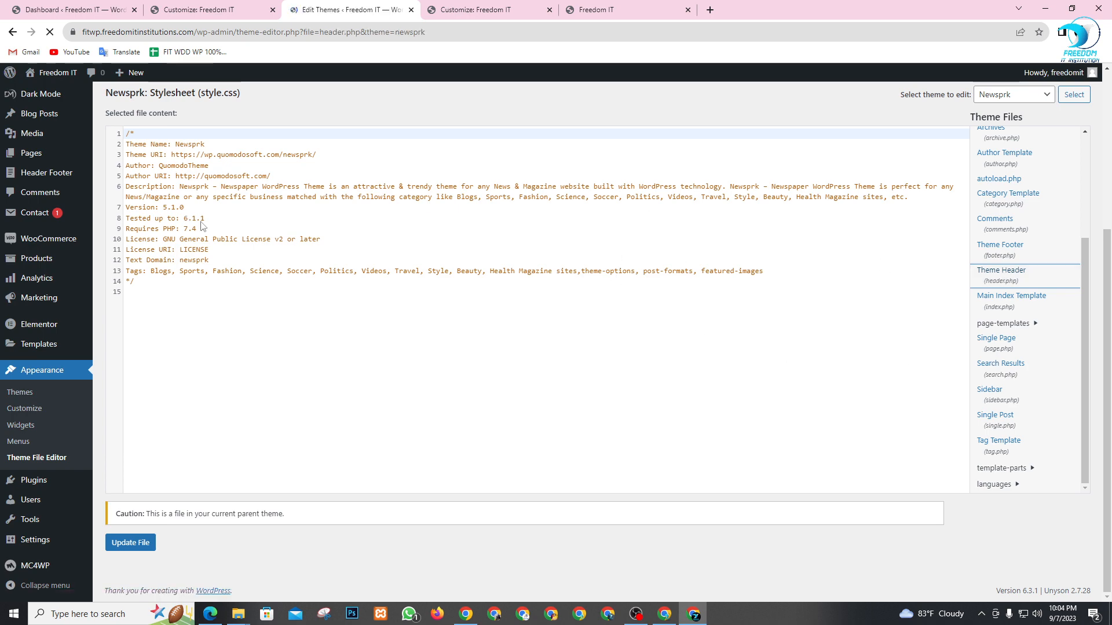
scroll(325, 394, down, 3)
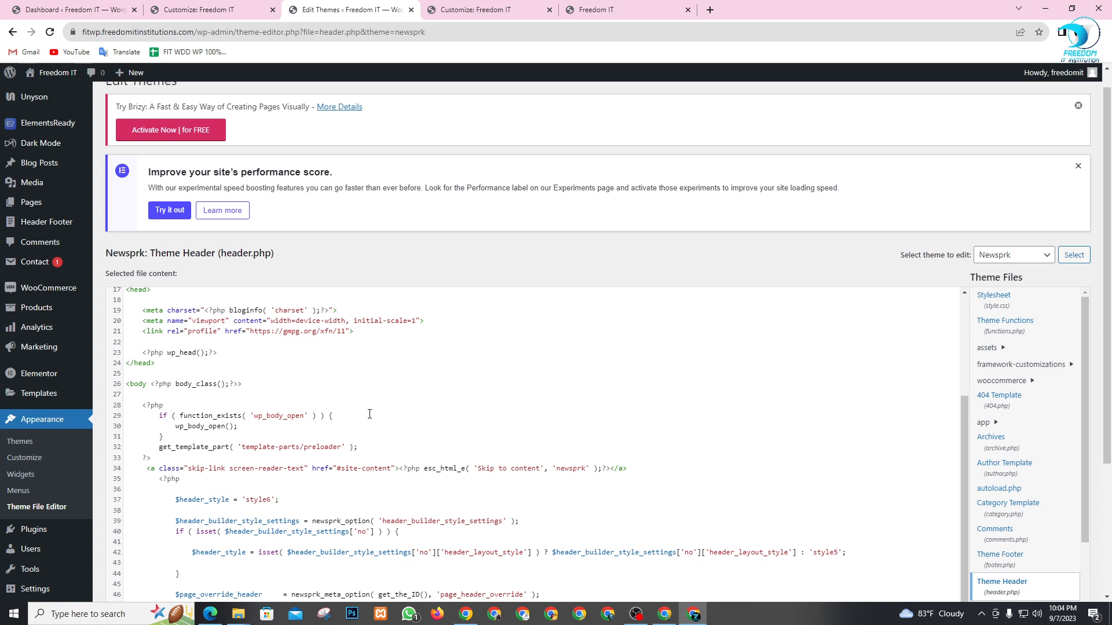
scroll(371, 414, down, 2)
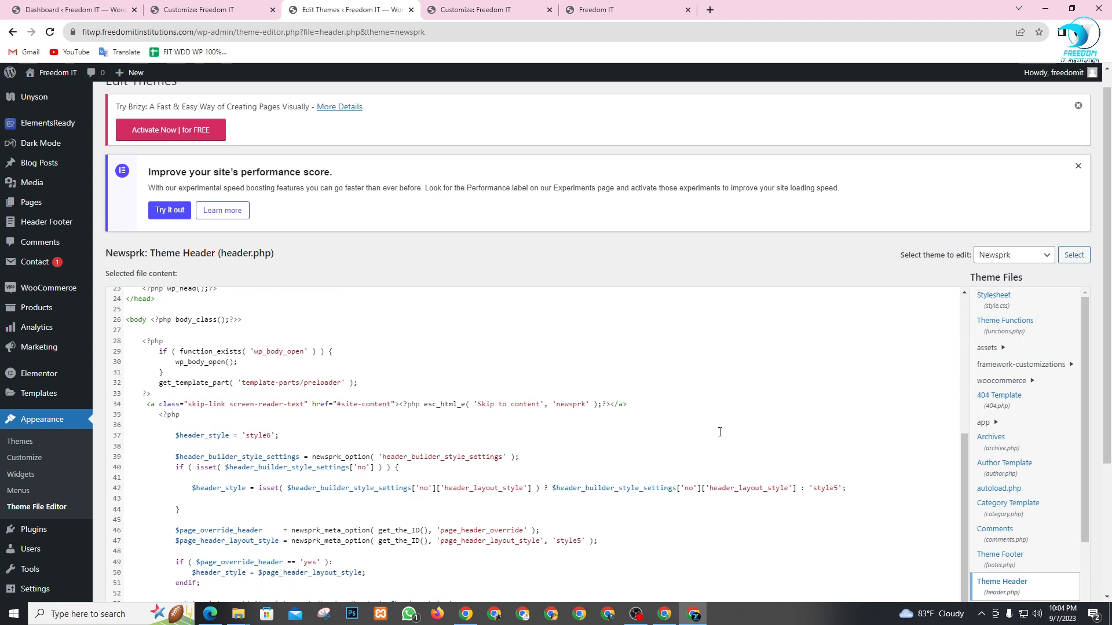
scroll(358, 438, down, 2)
drag(127, 414, 392, 414)
click(420, 435)
click(431, 457)
click(442, 466)
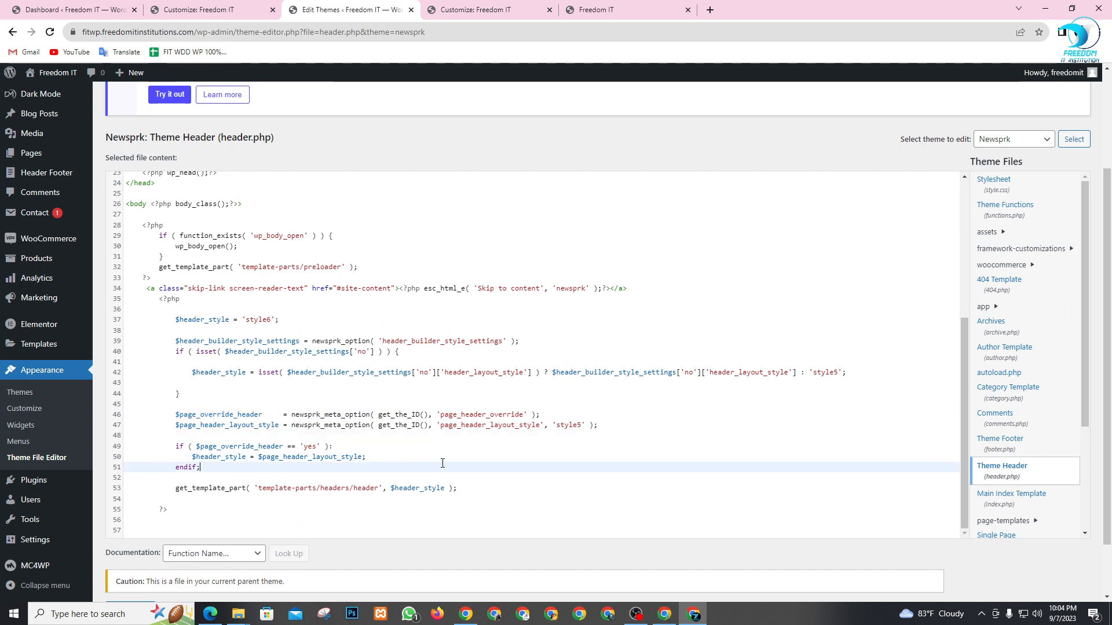
scroll(529, 438, down, 1)
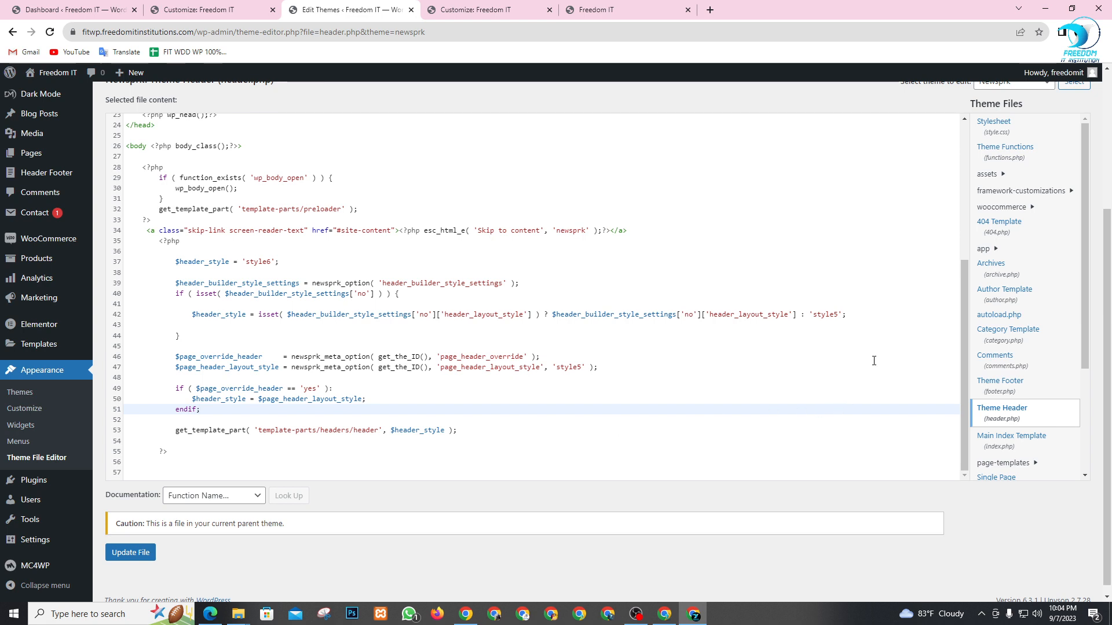
click(797, 254)
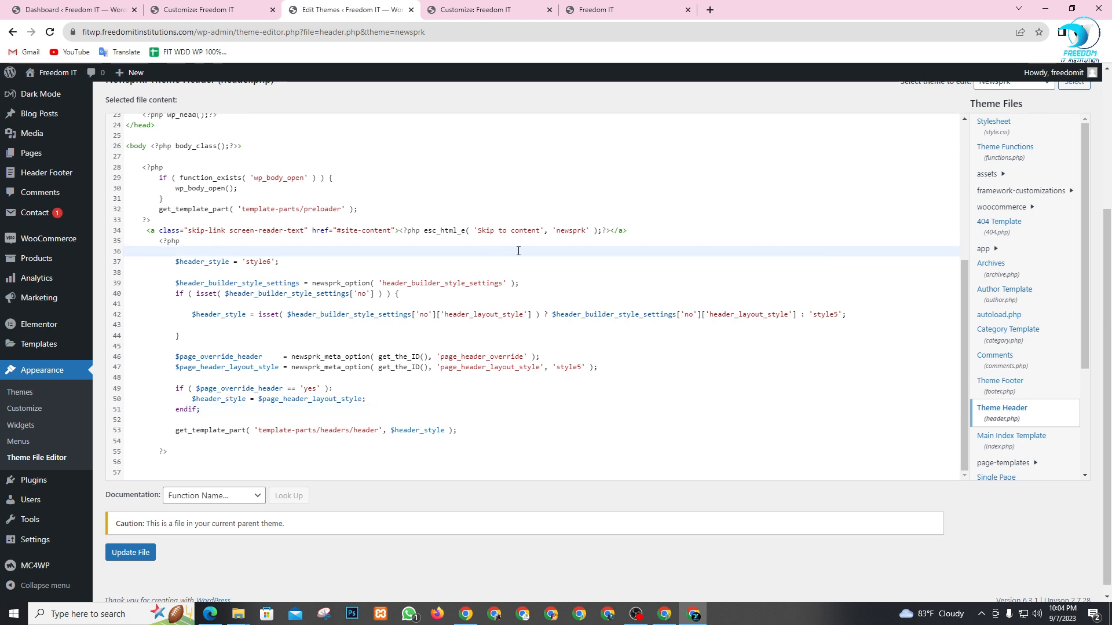
key(Down)
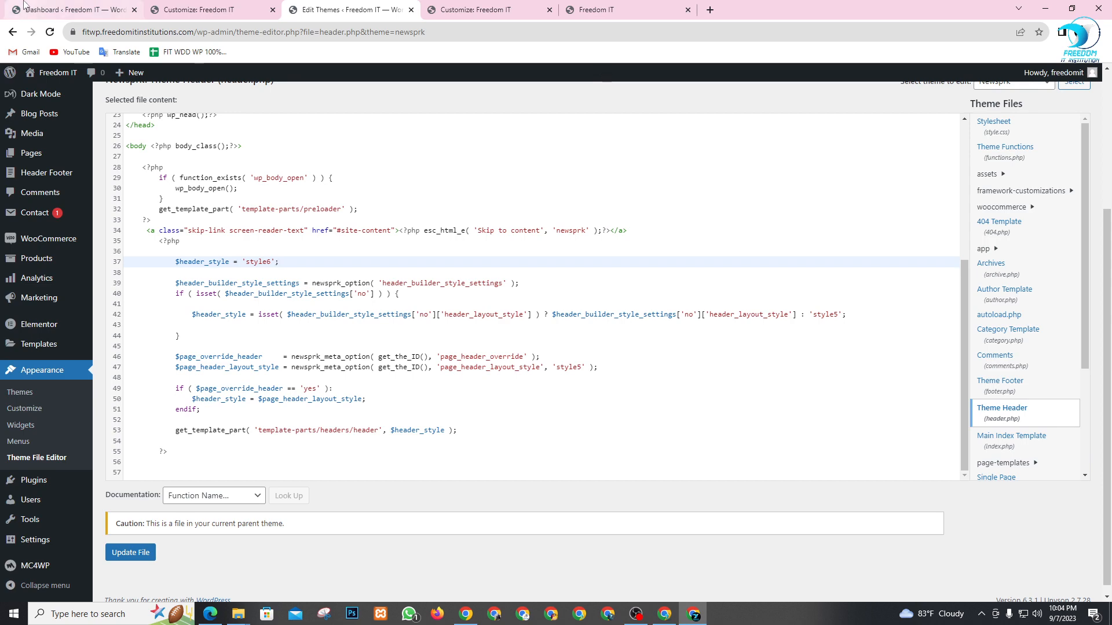
- Dismiss the Brizy and Elementor performance notices on the WordPress dashboard, and open the Header Footer template list
click(98, 6)
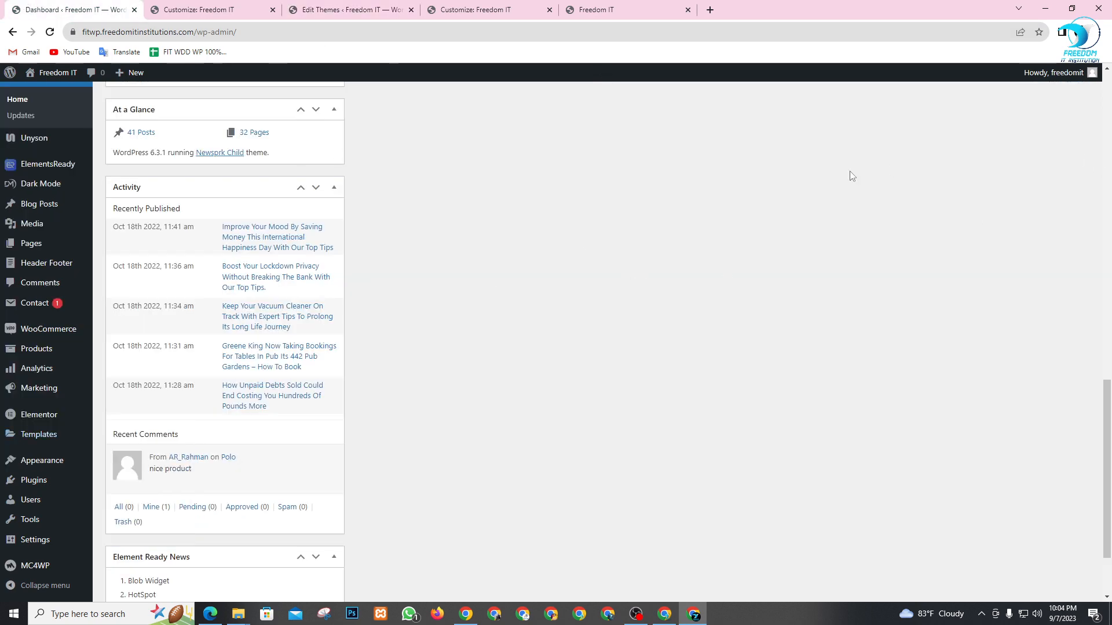
scroll(393, 232, up, 6)
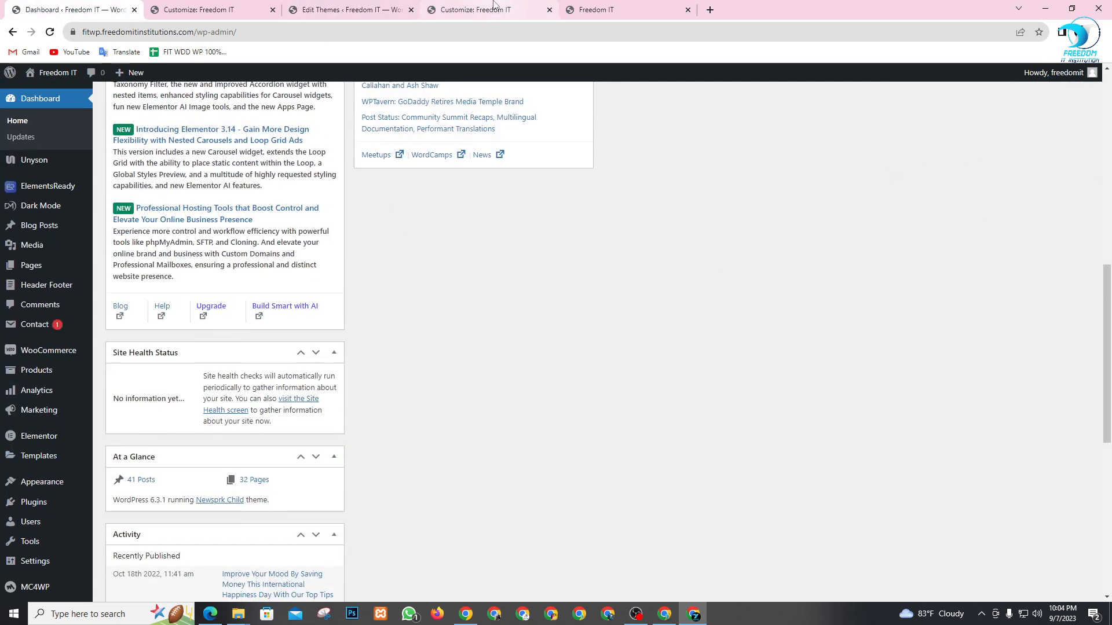
scroll(534, 343, up, 8)
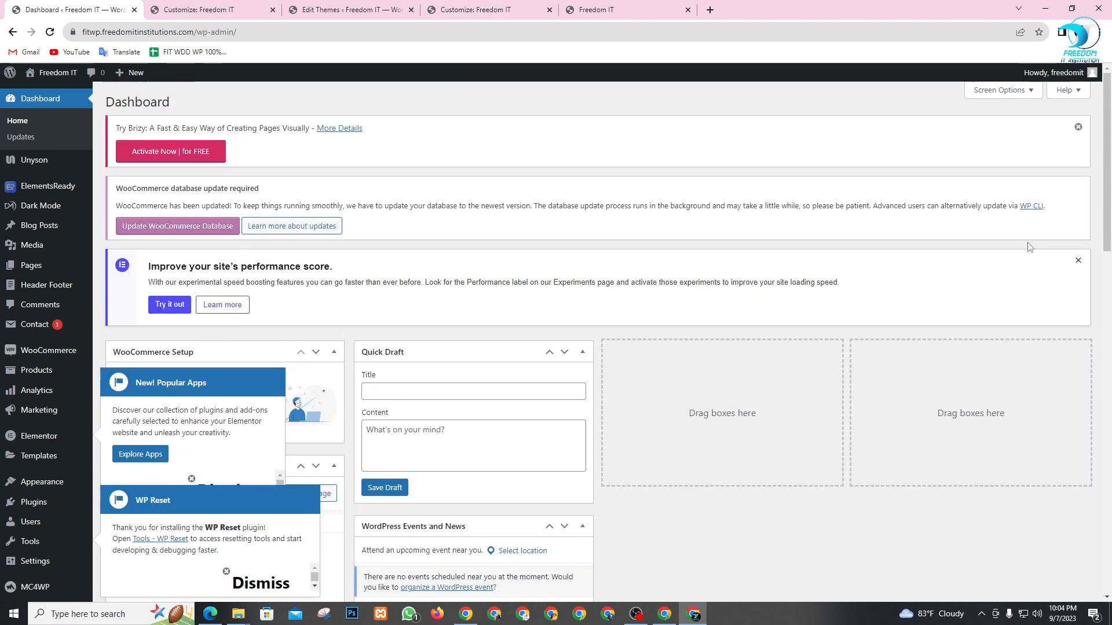
click(1079, 129)
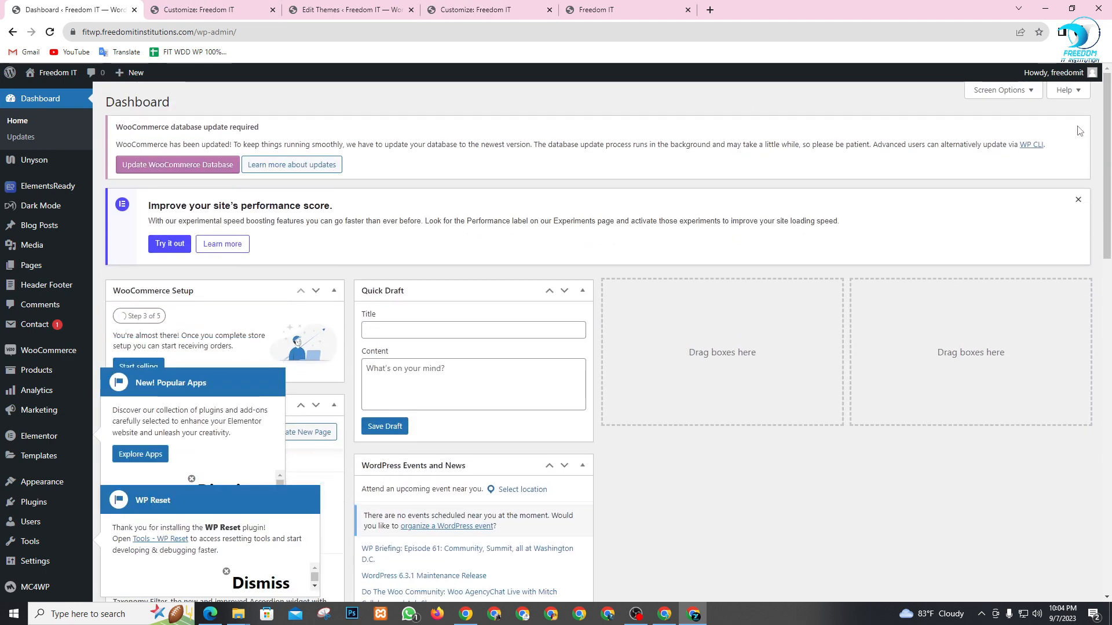
click(1078, 201)
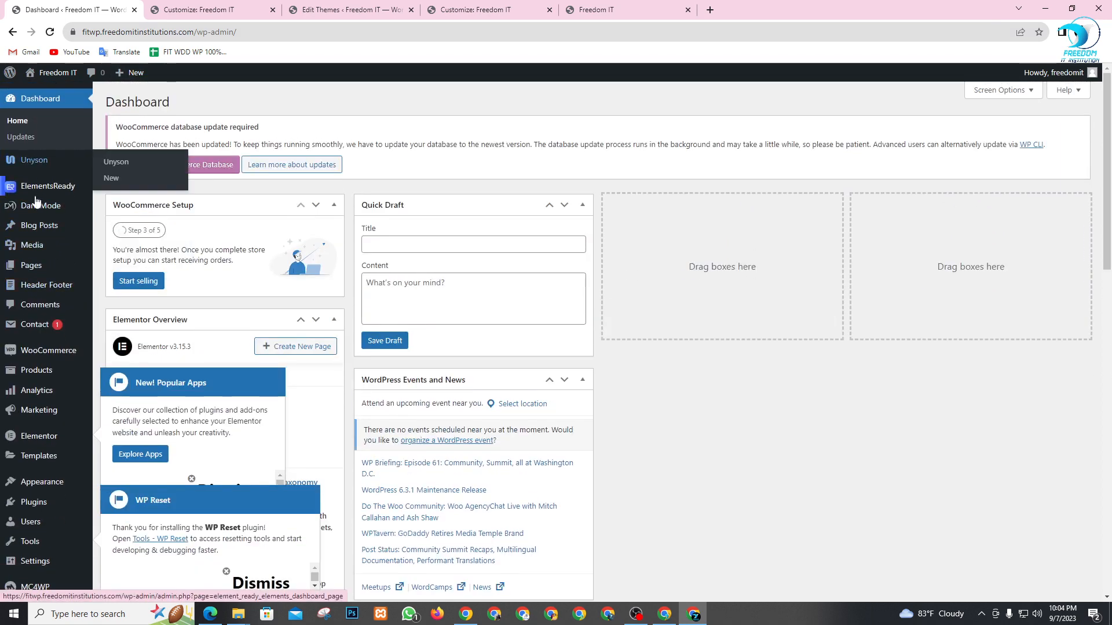
mouse_move(49, 285)
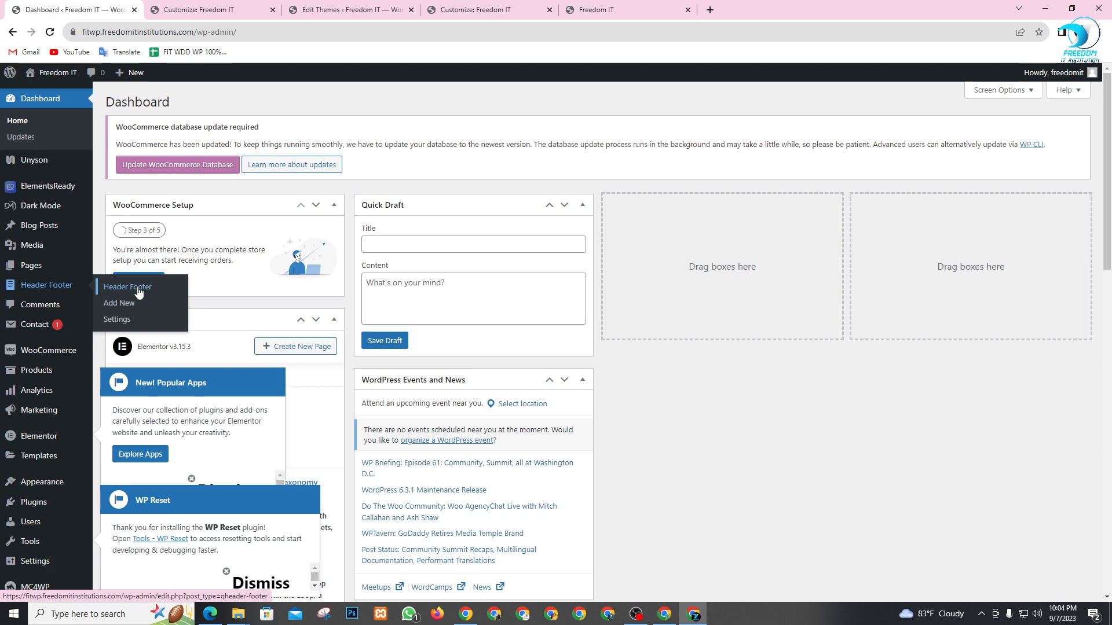
click(139, 288)
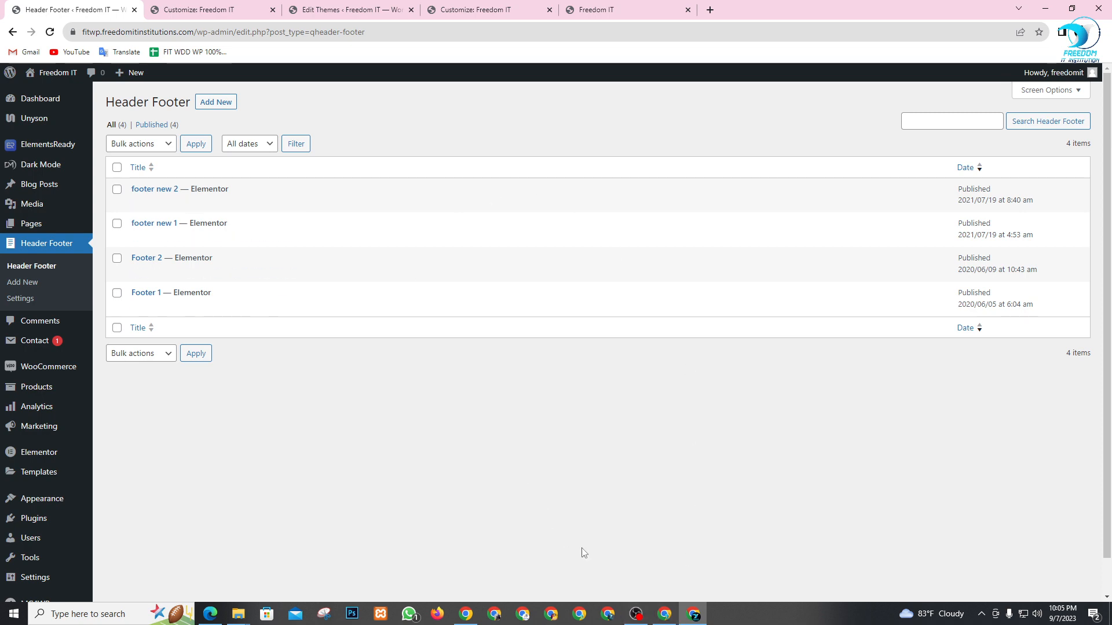
- Switch to the Google Meet call and lower the raised hands in the participant list
click(668, 614)
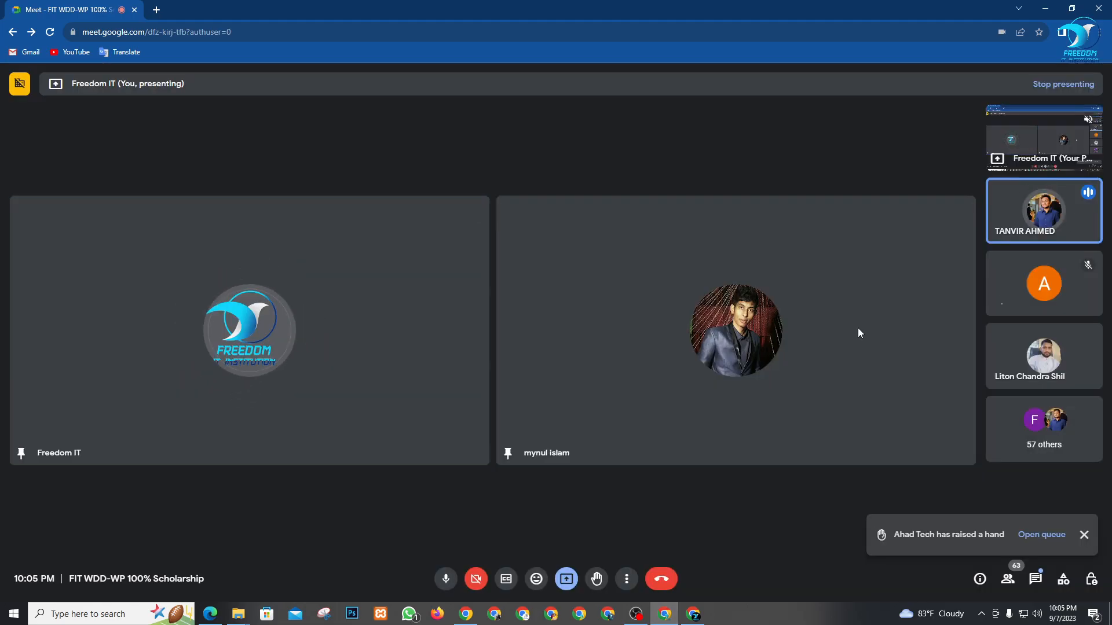
click(1083, 536)
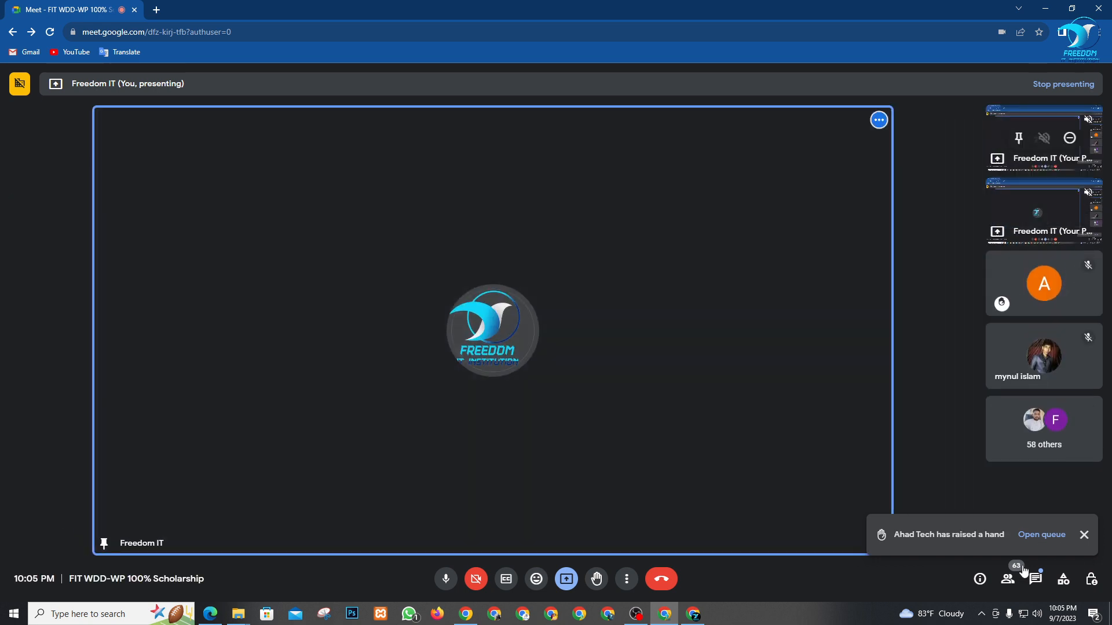
click(1008, 578)
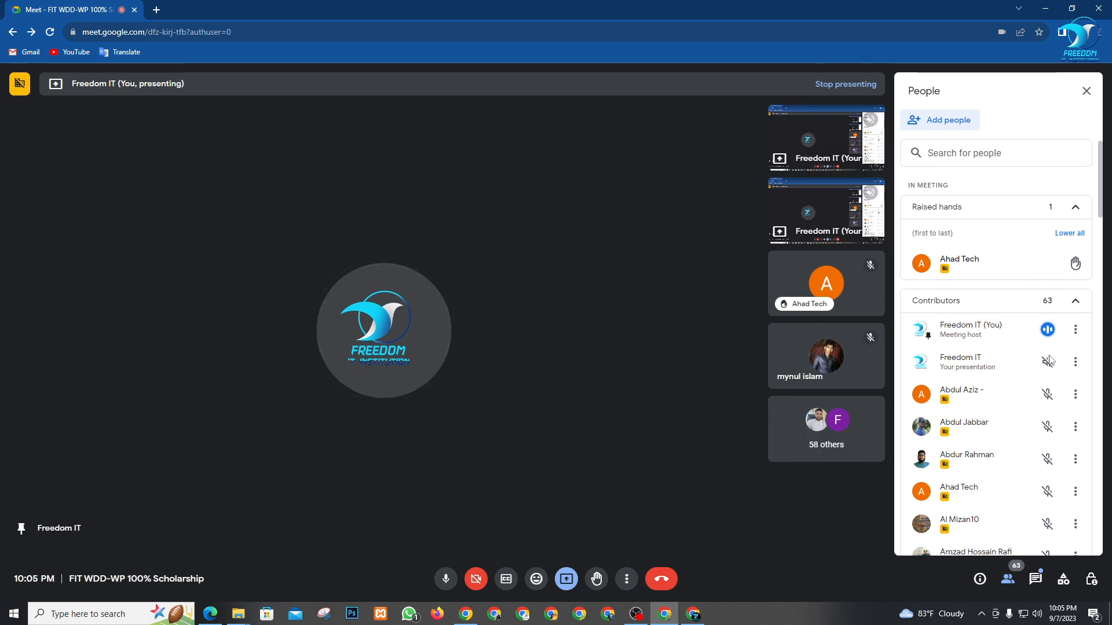
click(1075, 265)
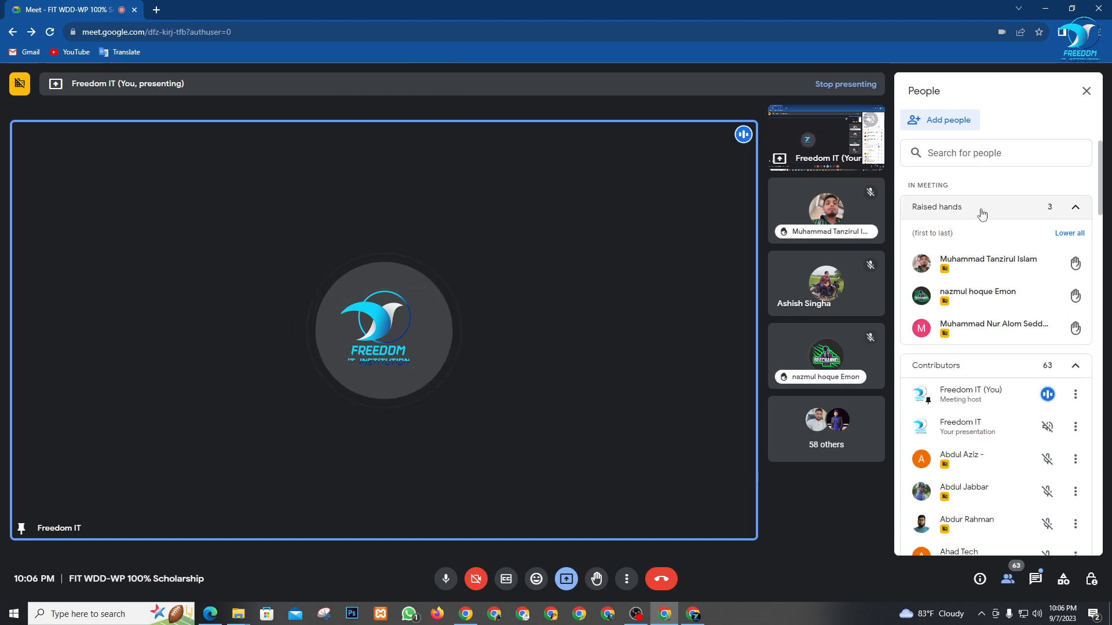
mouse_move(996, 316)
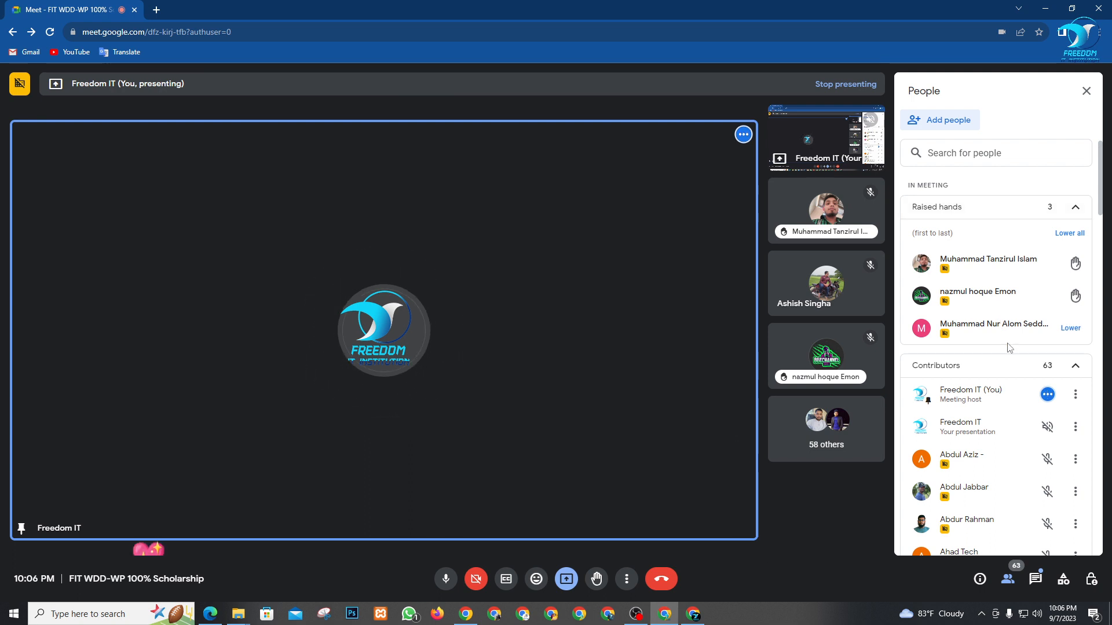
mouse_move(1031, 286)
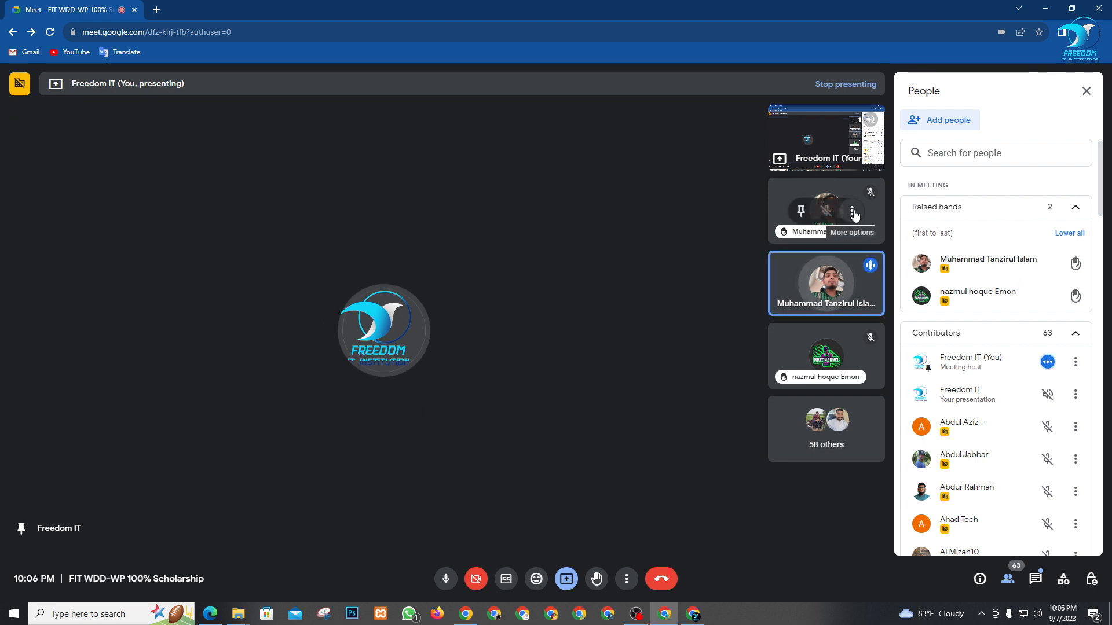
- Remove both entries of the participant who joined twice from the call, without reporting abuse or blocking
click(855, 216)
click(886, 240)
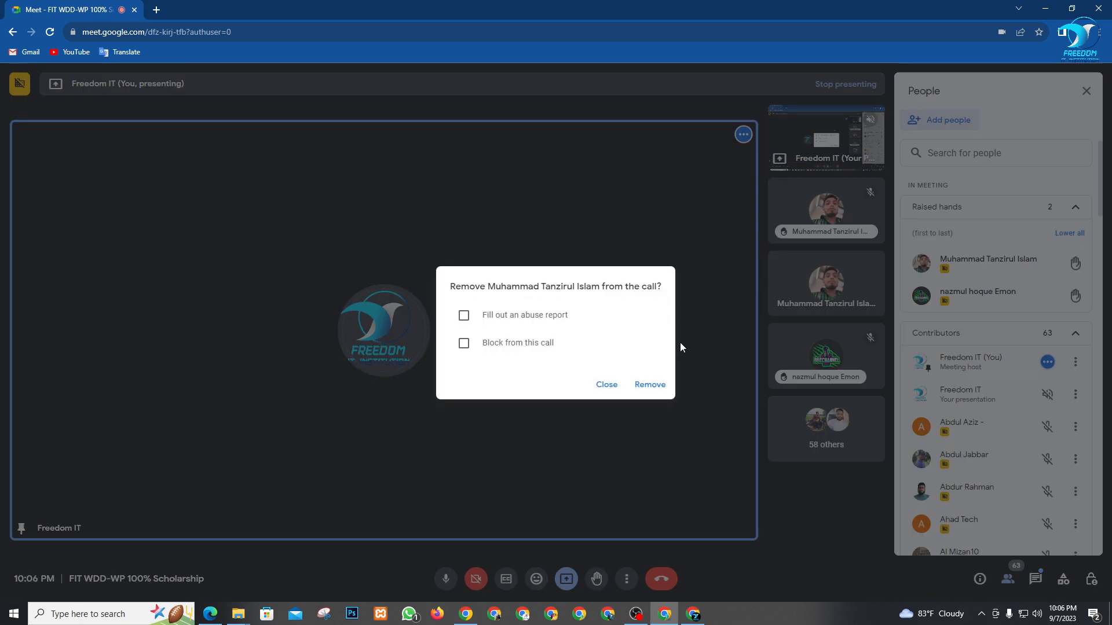
click(651, 385)
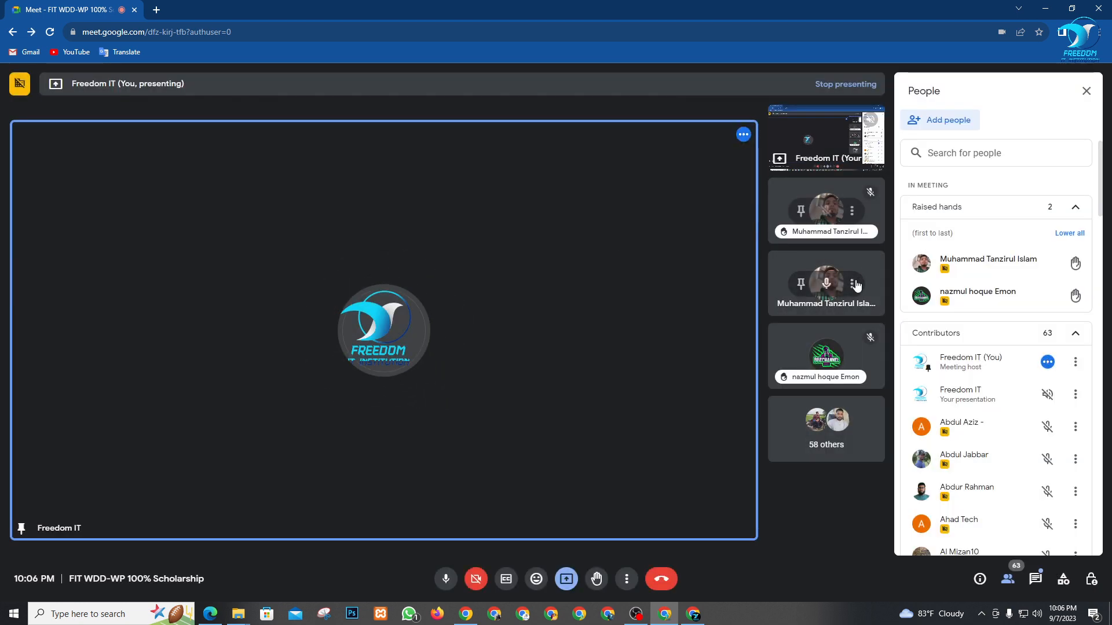
click(852, 284)
click(885, 313)
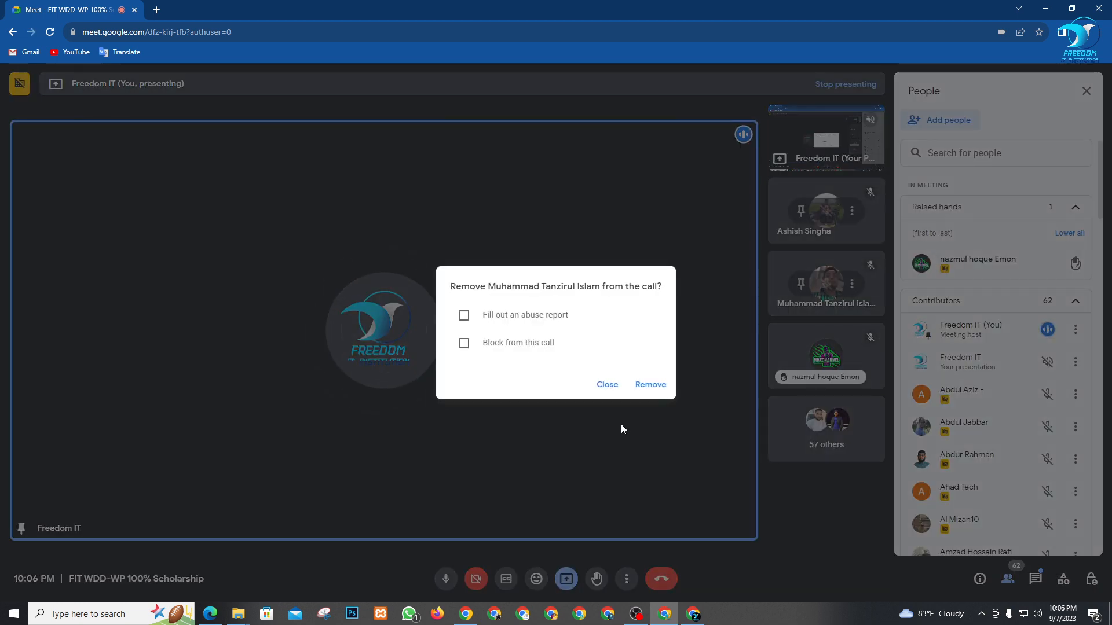
click(660, 385)
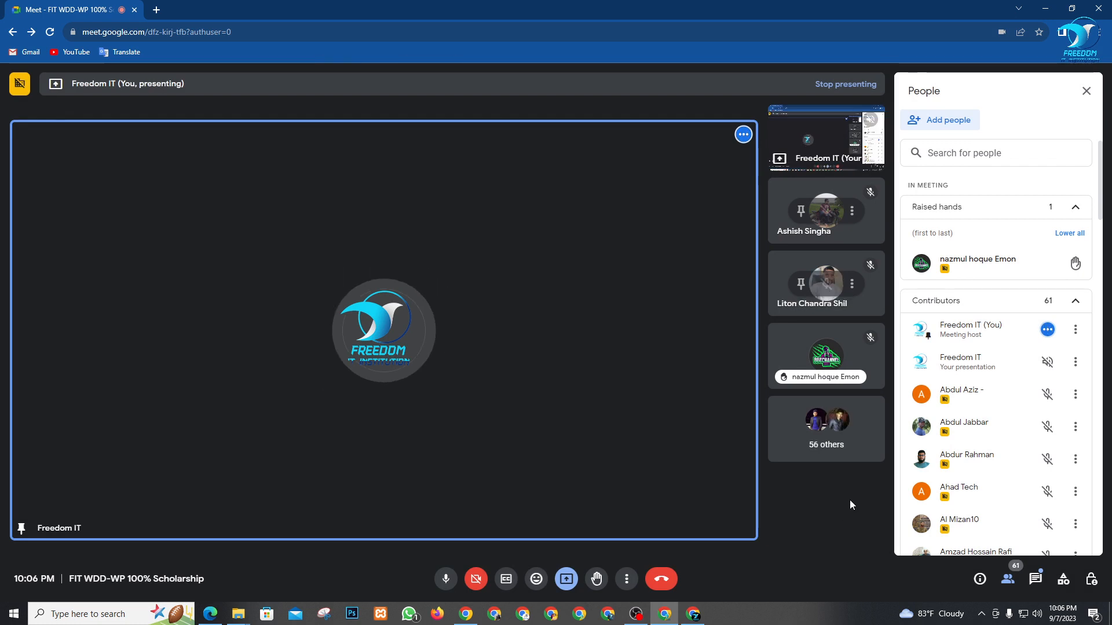
- Look through the meeting's contributor list and close the participant list
scroll(993, 360, down, 5)
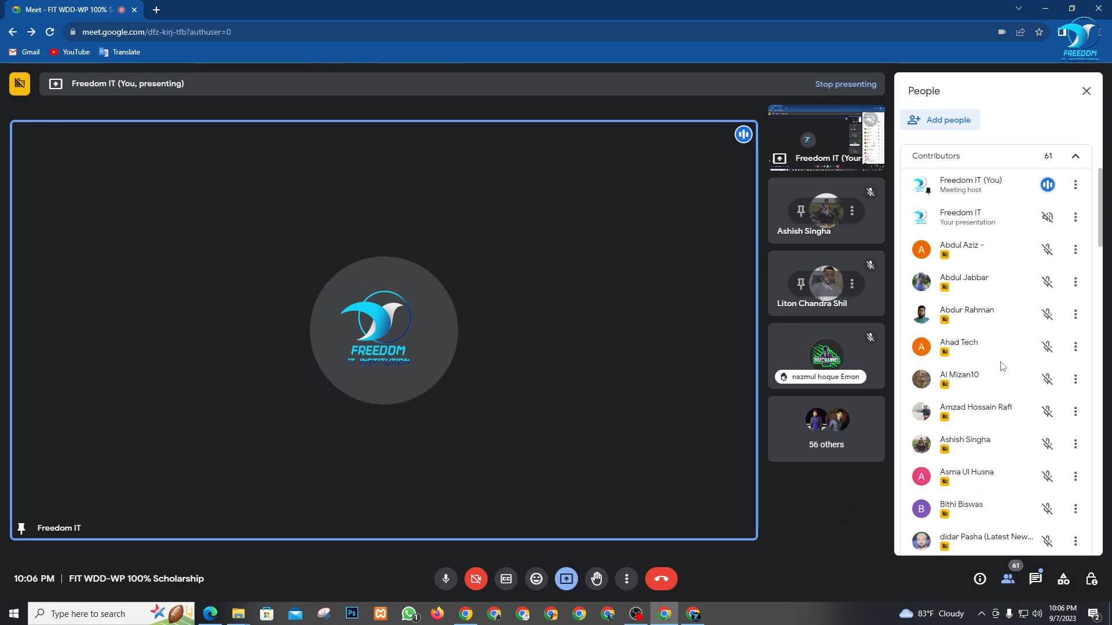
scroll(1000, 364, up, 1)
scroll(1000, 491, down, 3)
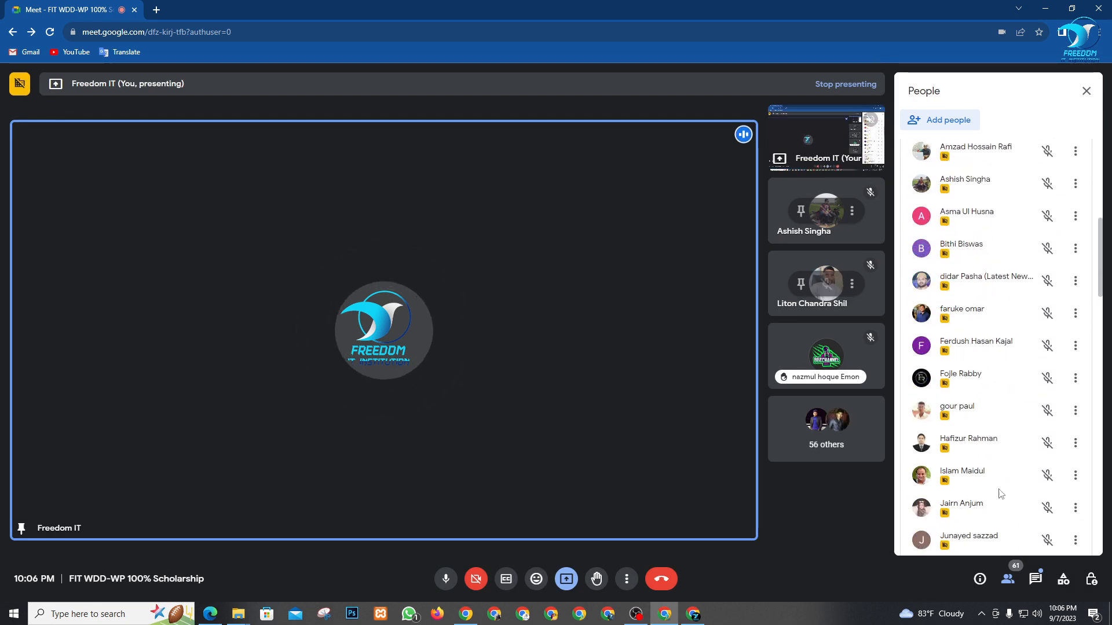
scroll(1051, 397, up, 5)
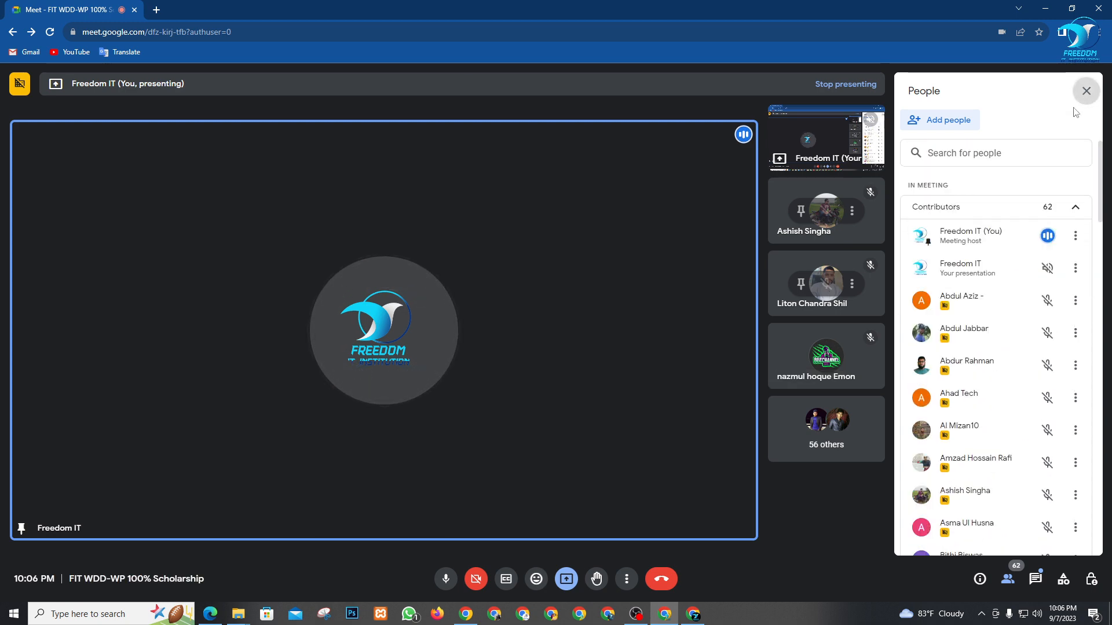
click(1086, 91)
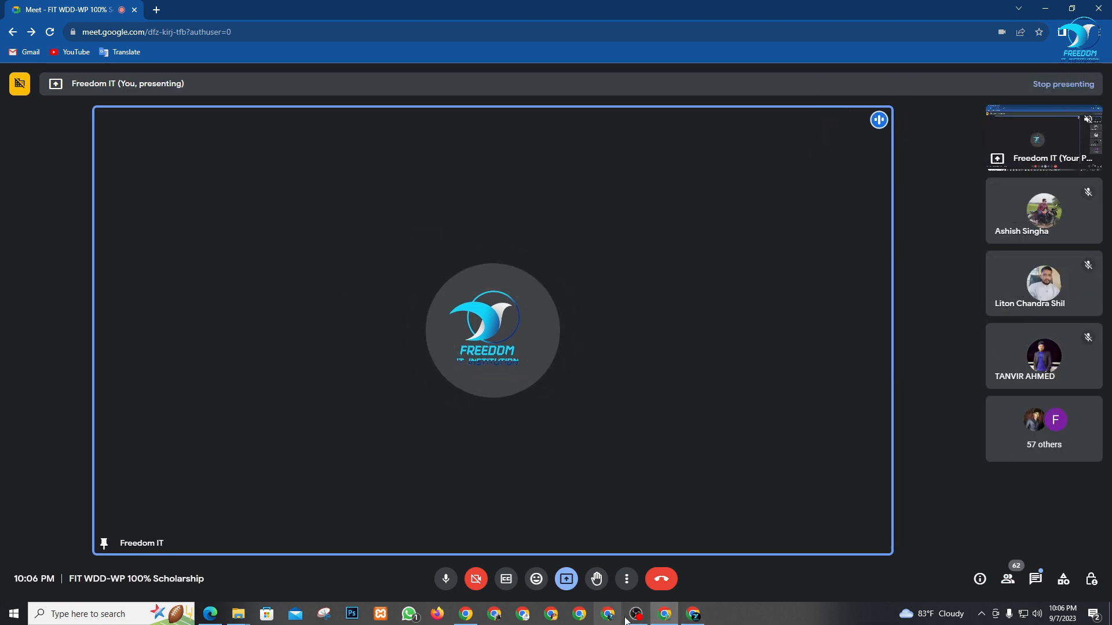